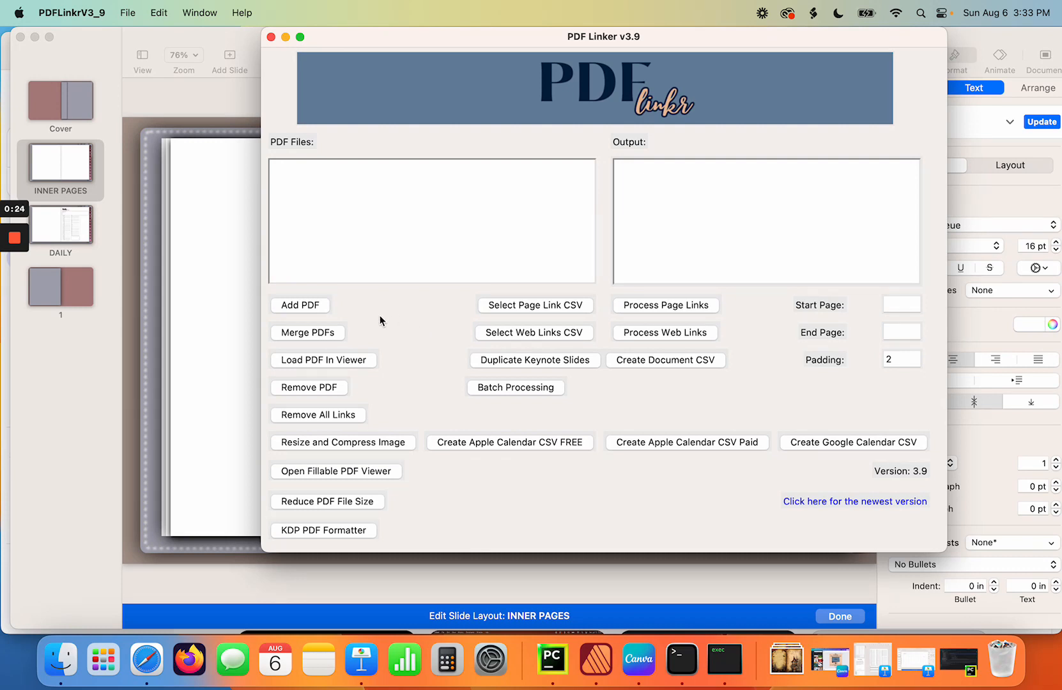
- Switch to Keynote and recolour the C1 label on the INNER PAGES layout with a colour sampled from its own tab
click(130, 32)
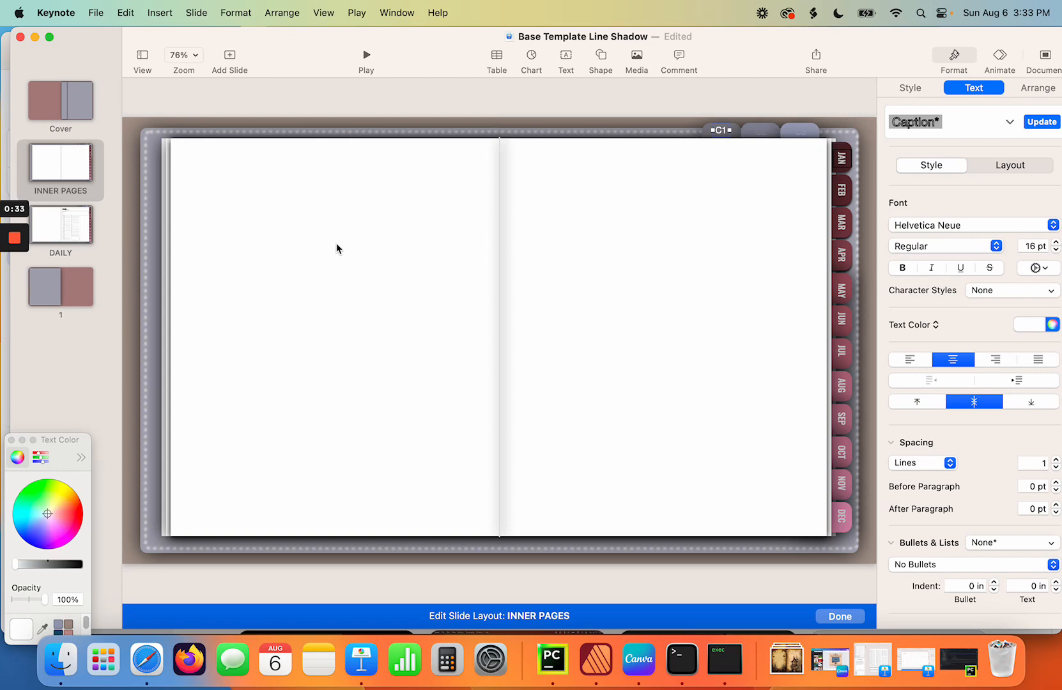
click(67, 102)
click(70, 188)
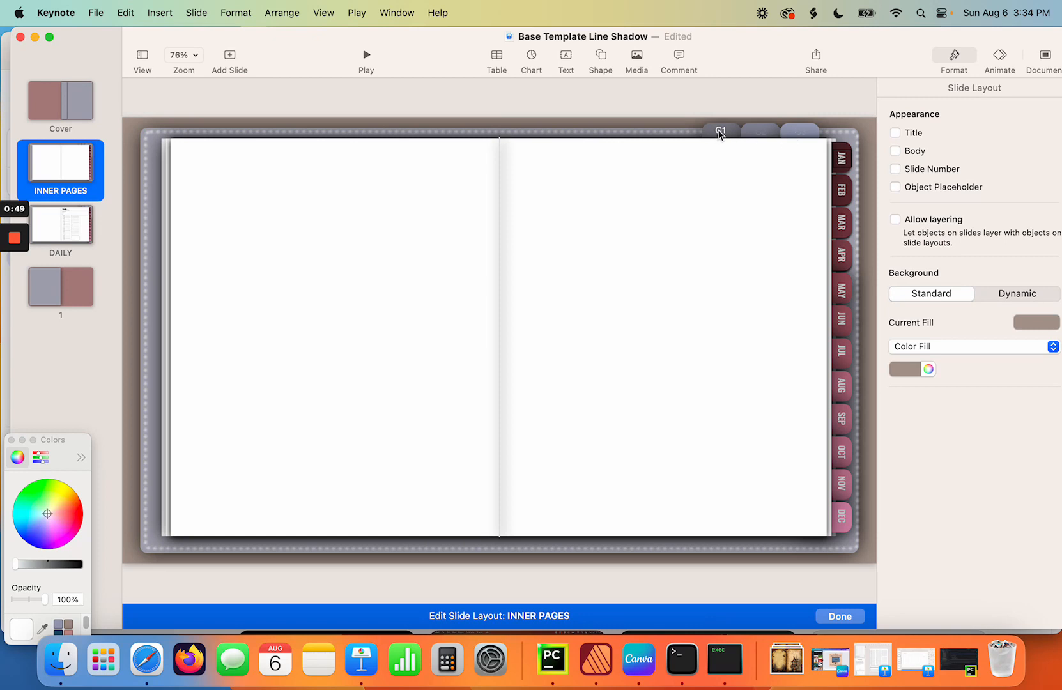
click(720, 131)
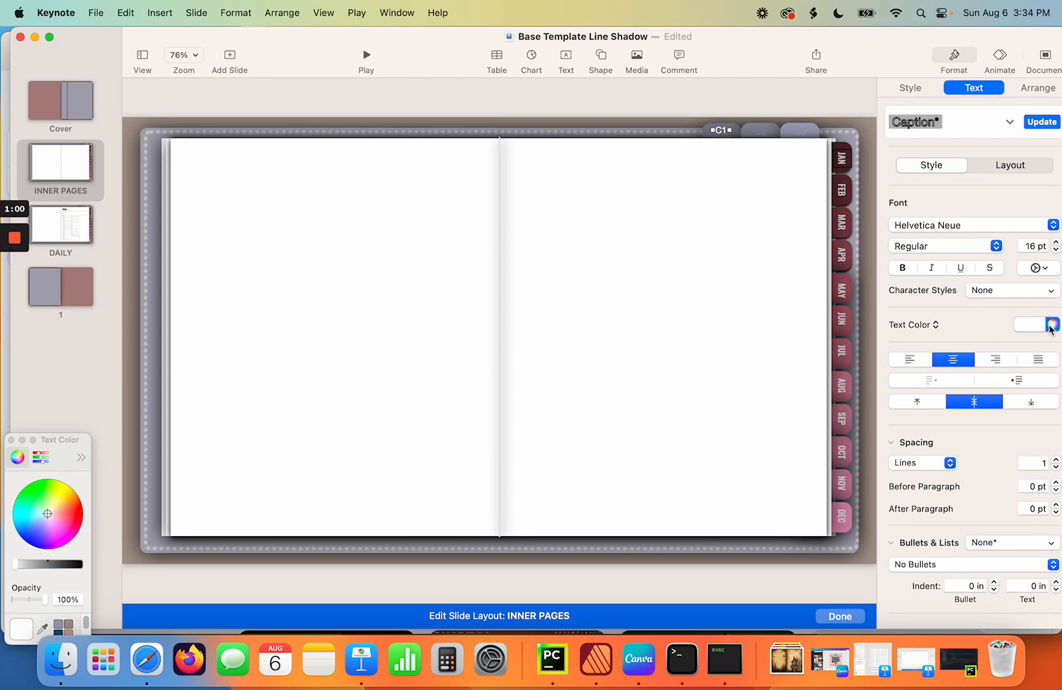
click(43, 630)
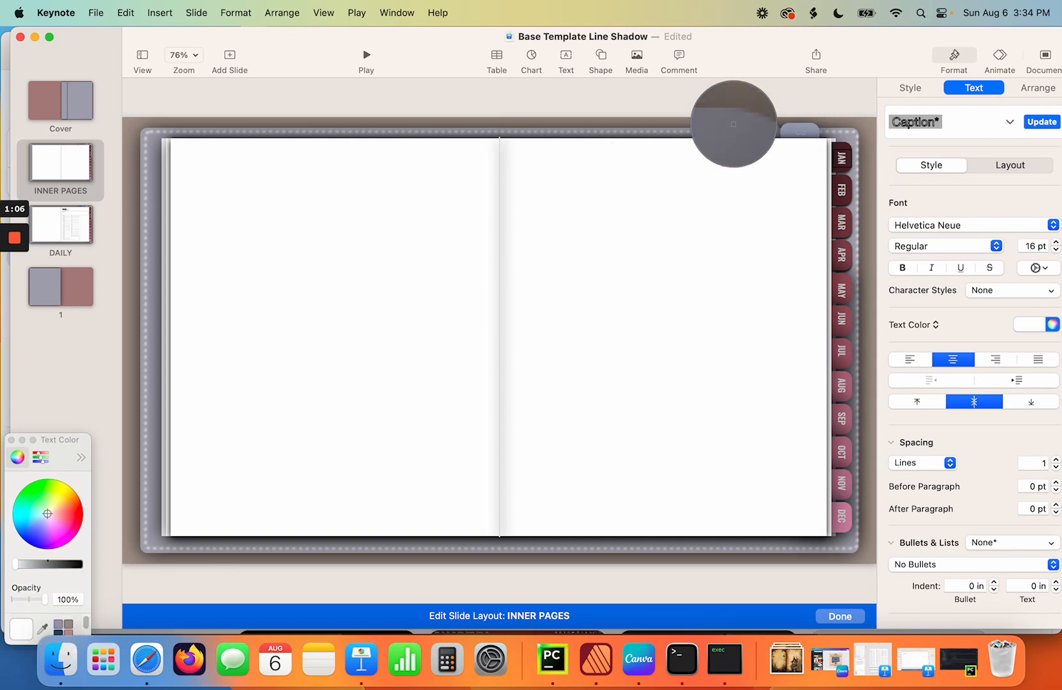
click(730, 124)
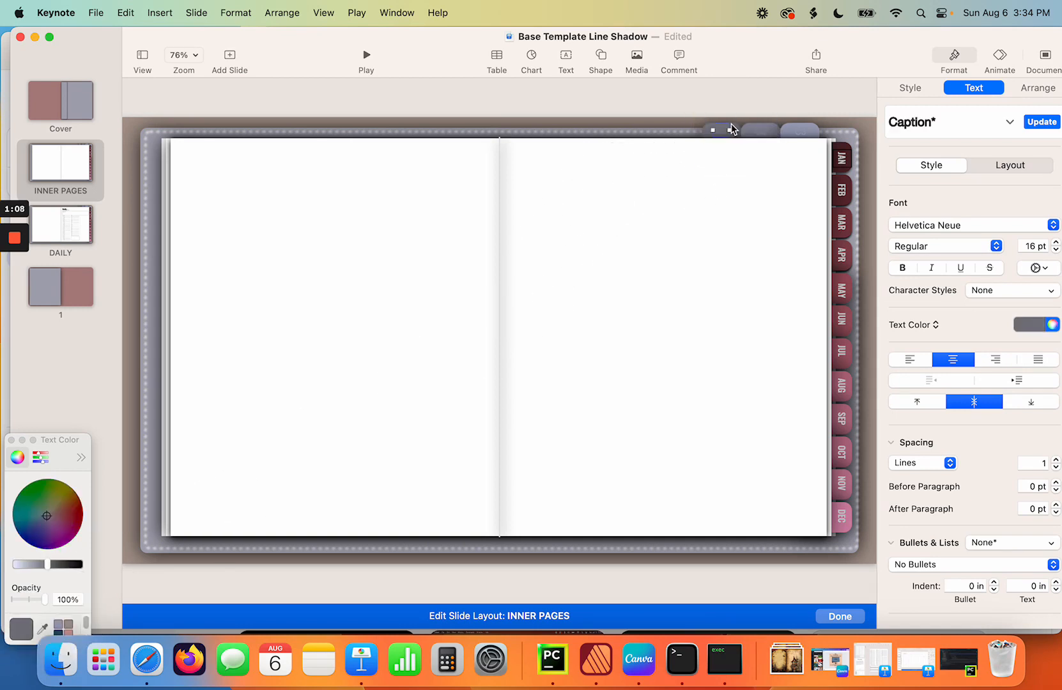
click(675, 216)
- Copy the camouflaged C1 label from the INNER PAGES layout and paste it onto the DAILY layout
click(725, 135)
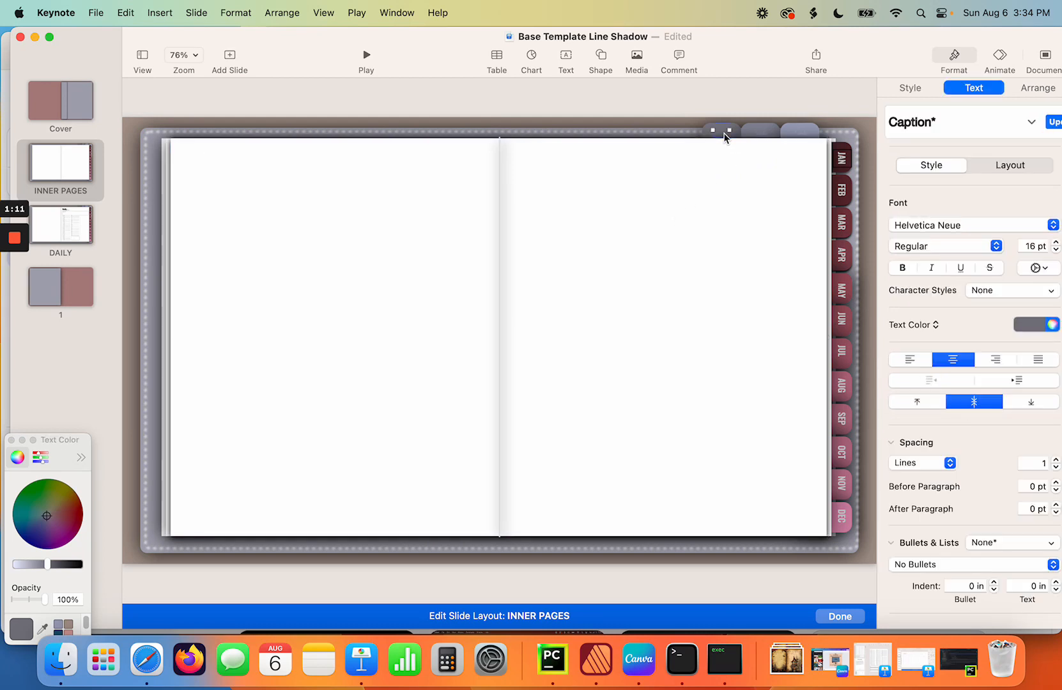
right_click(725, 134)
click(740, 237)
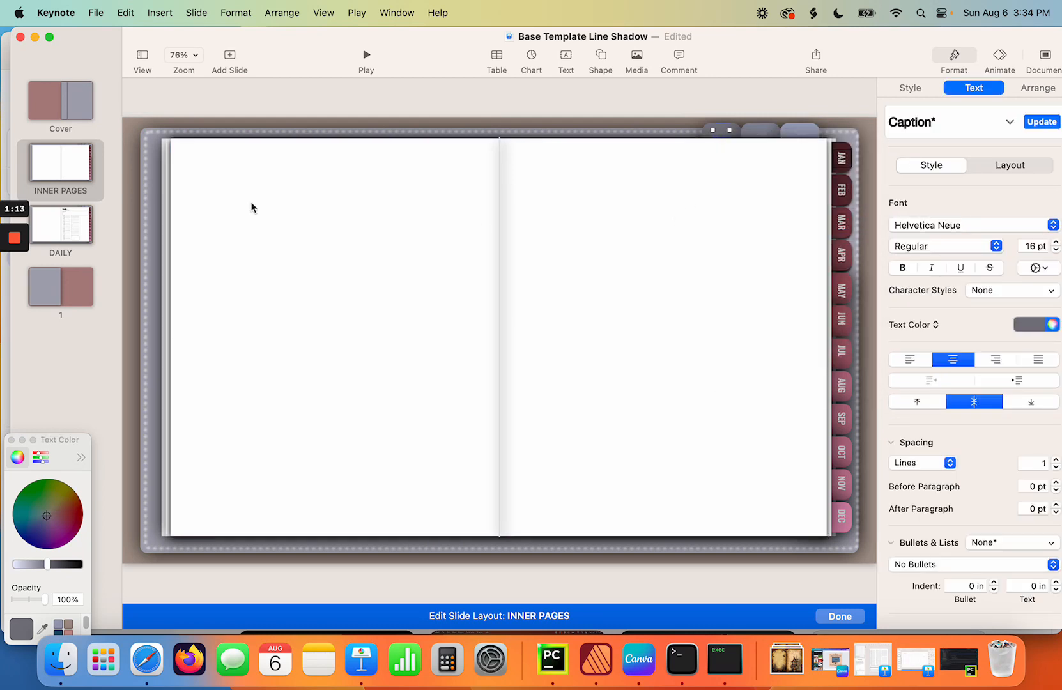
click(87, 224)
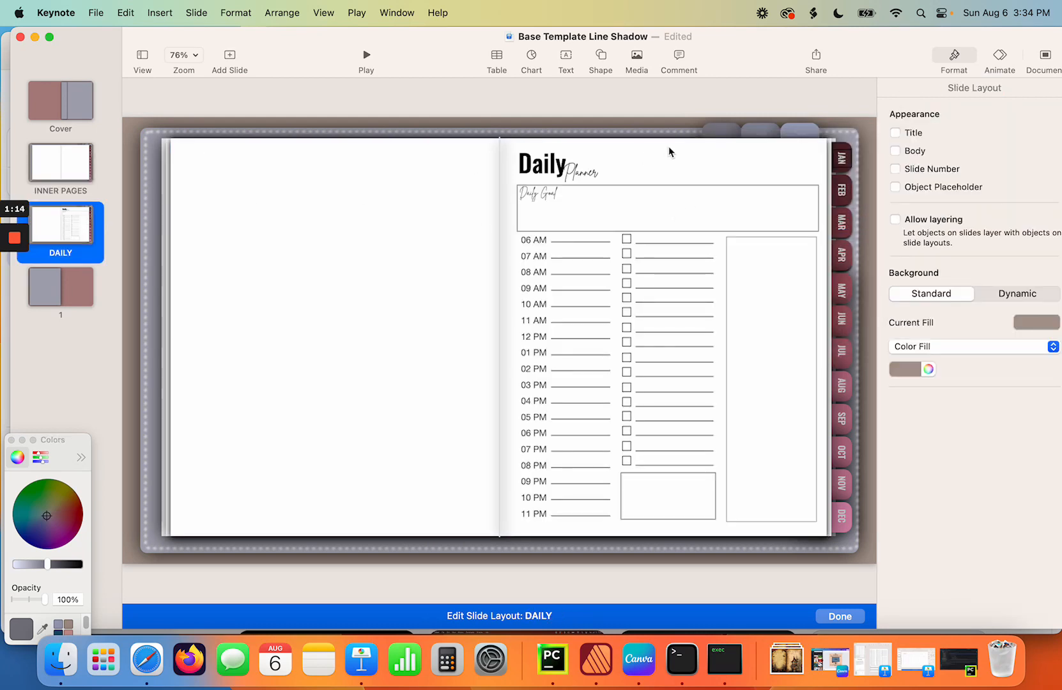
right_click(717, 133)
click(733, 291)
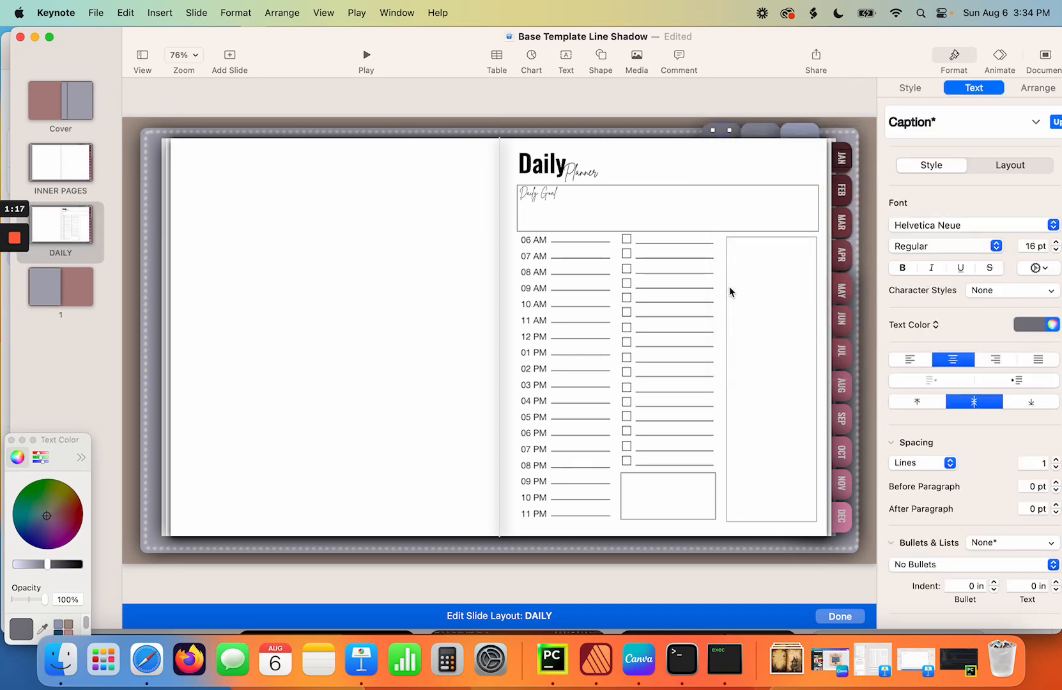
click(409, 211)
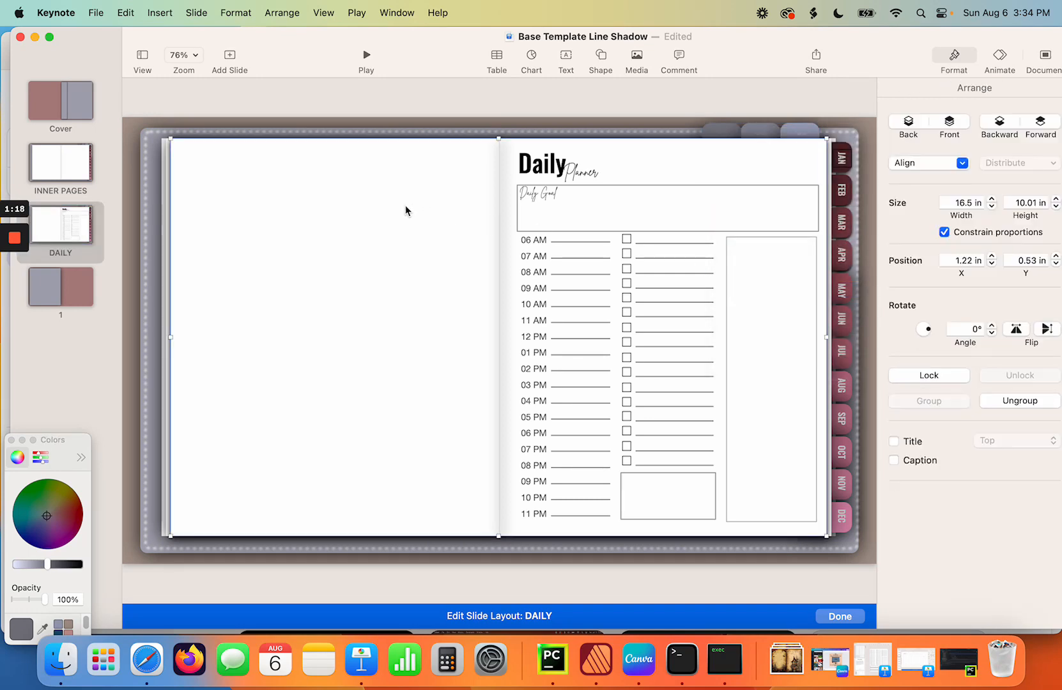
- Inspect the hidden labels on the three top tabs of the INNER PAGES layout, and return to the DAILY layout
click(85, 167)
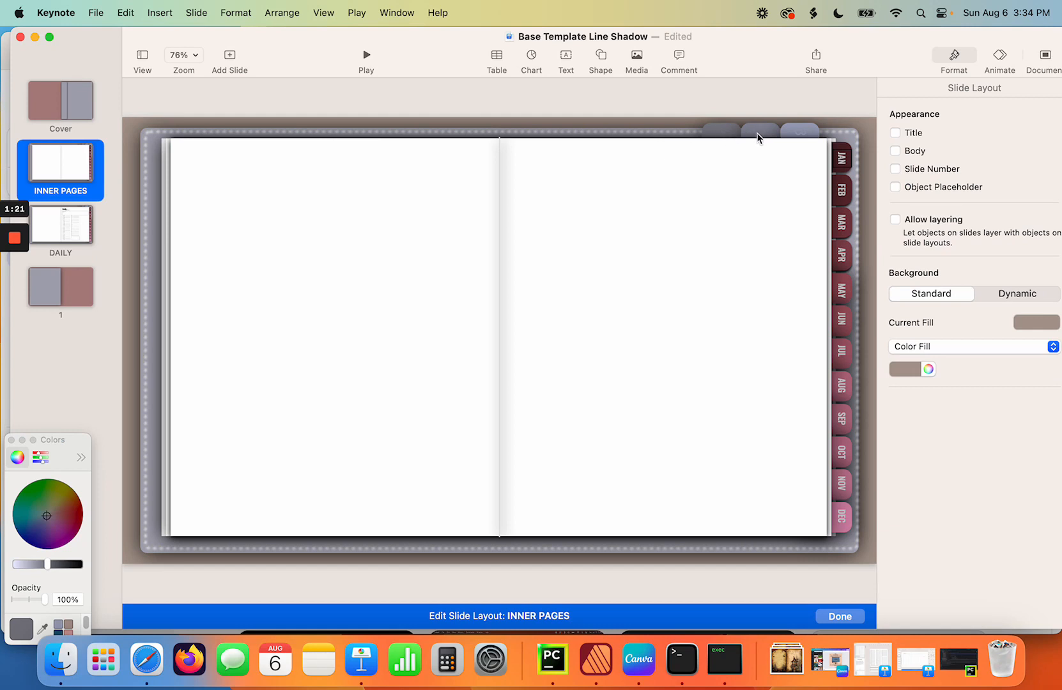
click(799, 133)
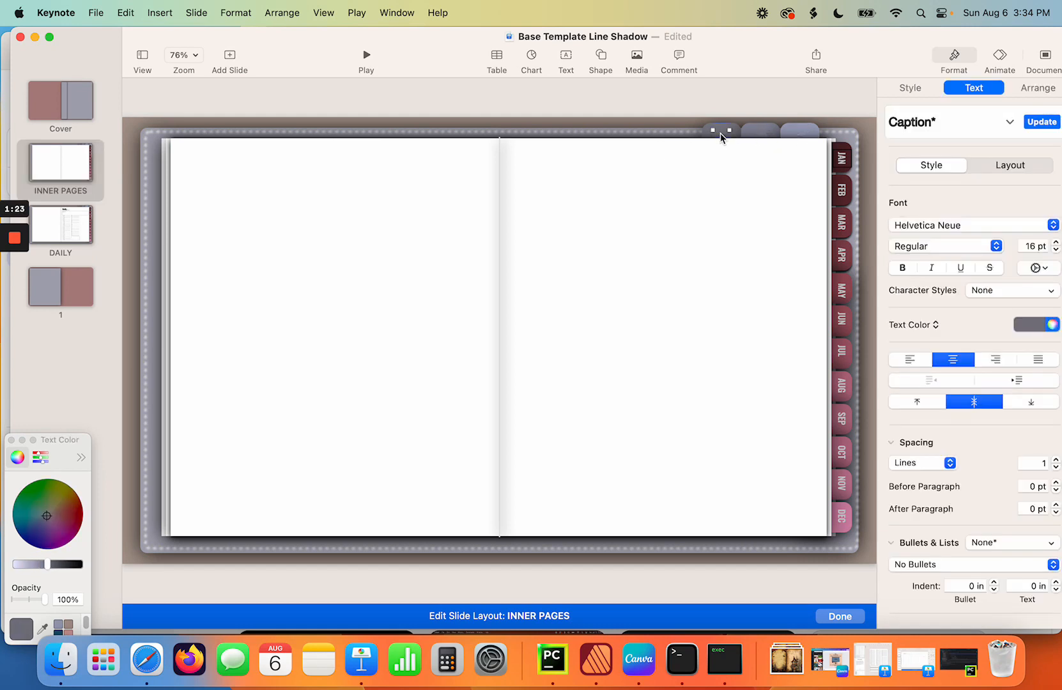
click(760, 134)
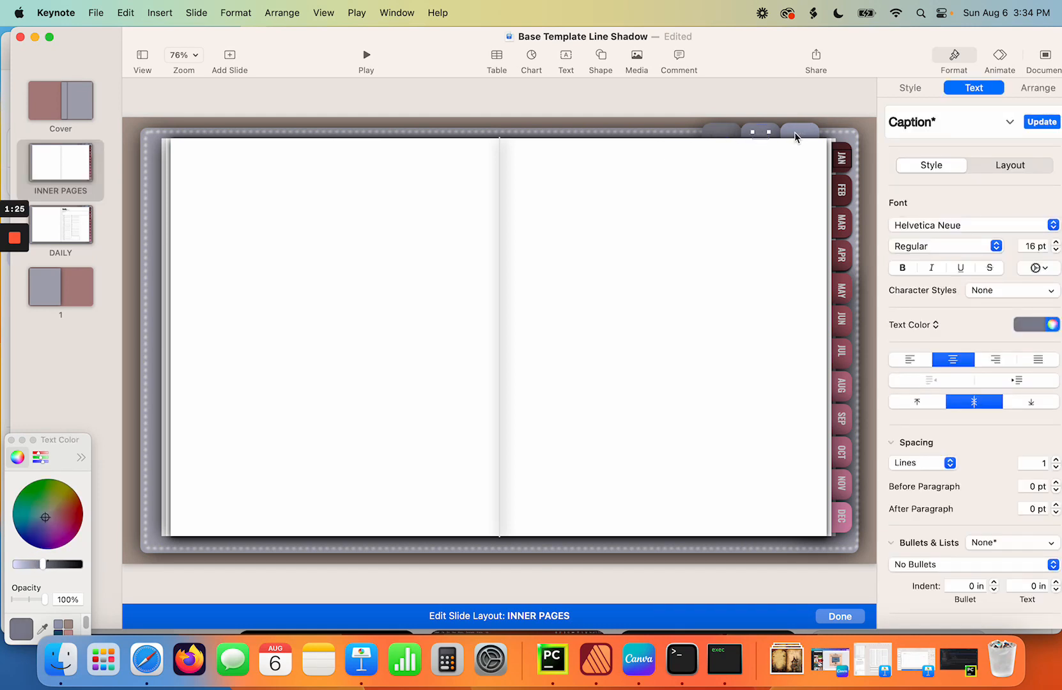
click(697, 191)
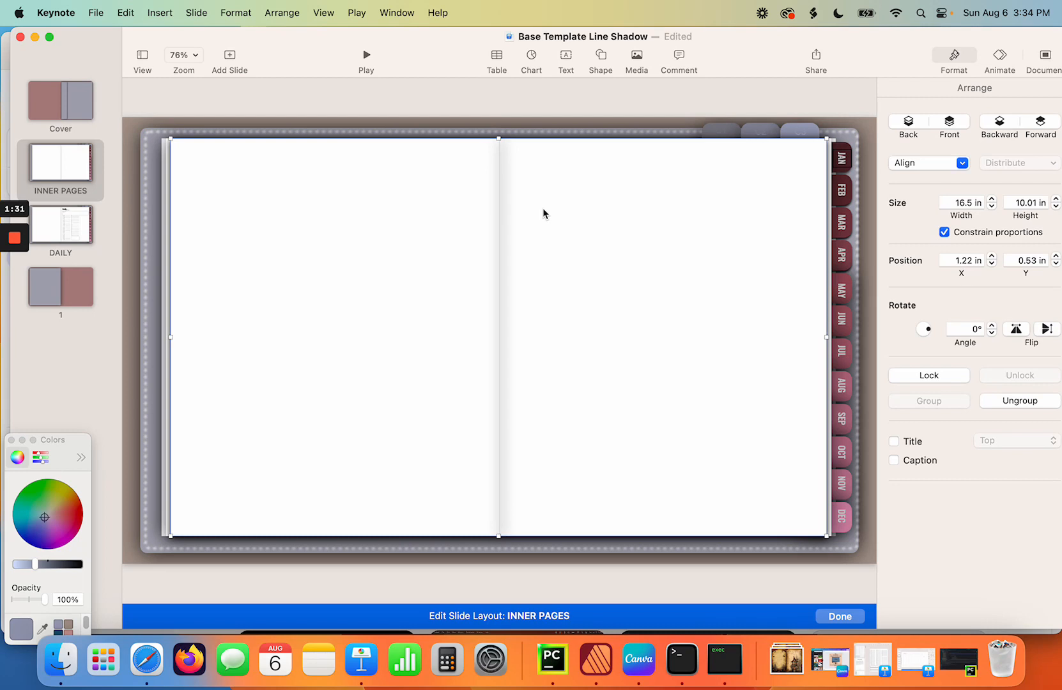
click(66, 221)
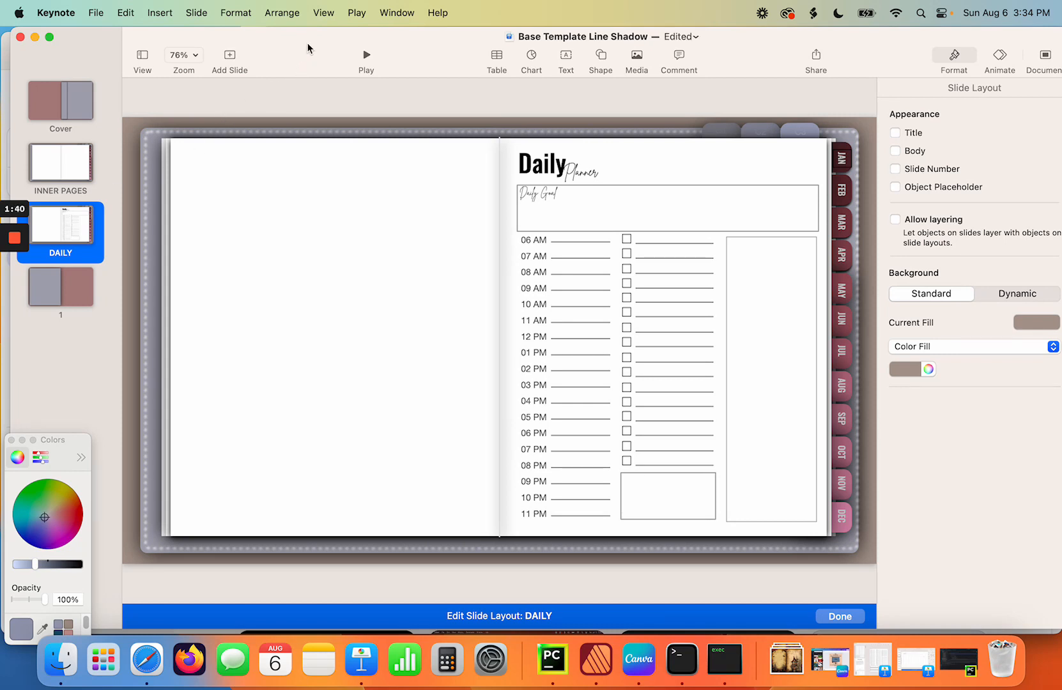
mouse_move(308, 48)
mouse_down()
mouse_move(308, 156)
mouse_move(309, 54)
mouse_up()
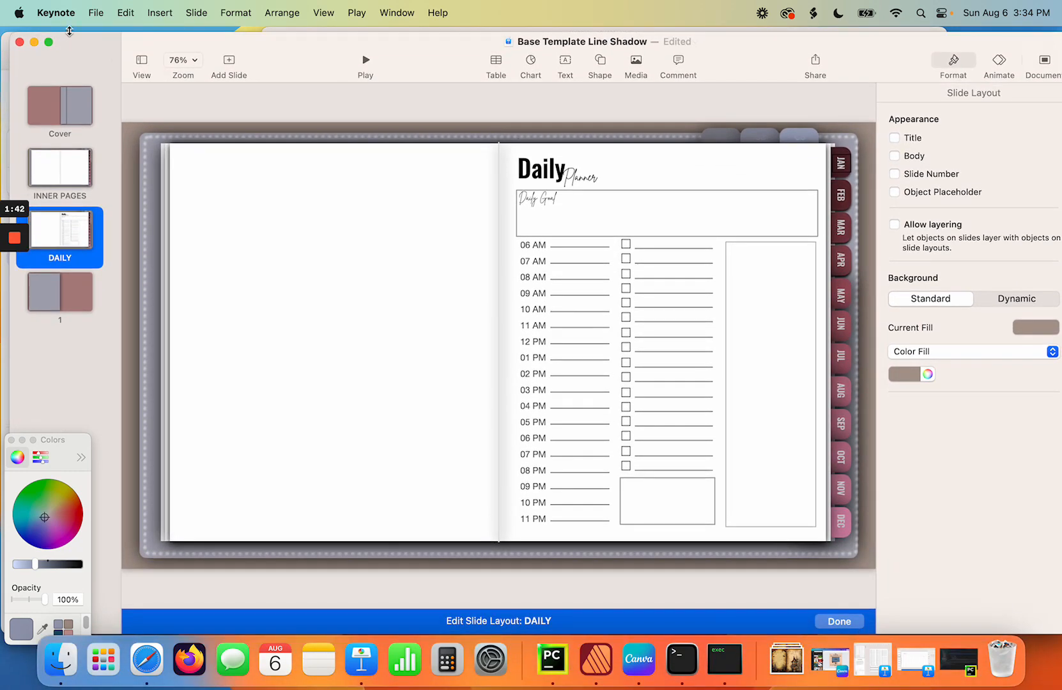
click(96, 13)
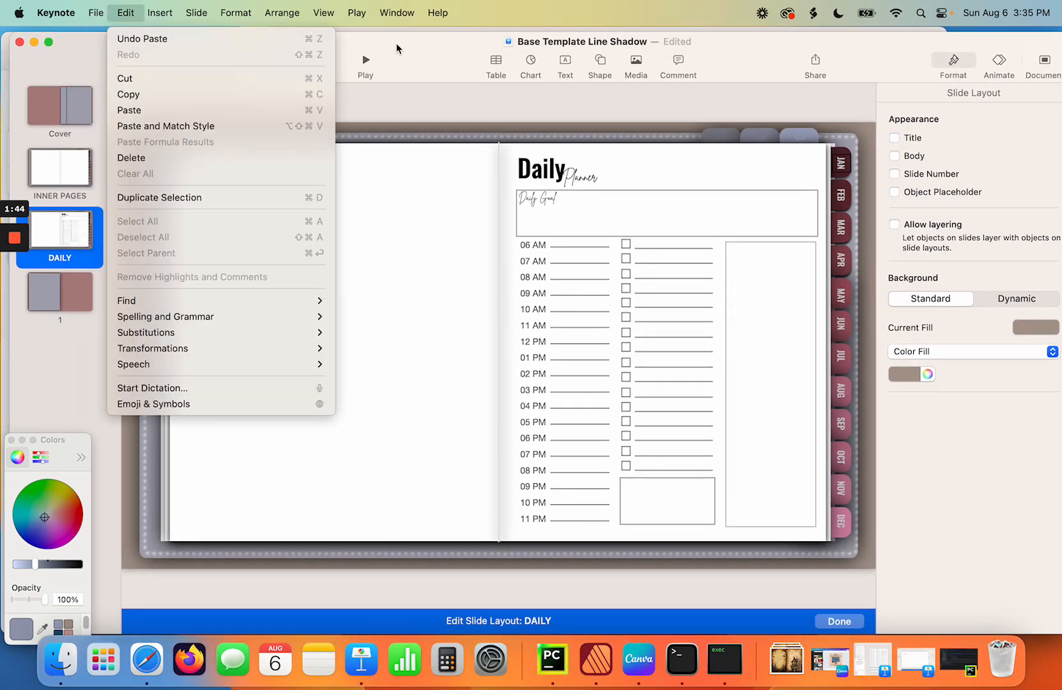
click(435, 51)
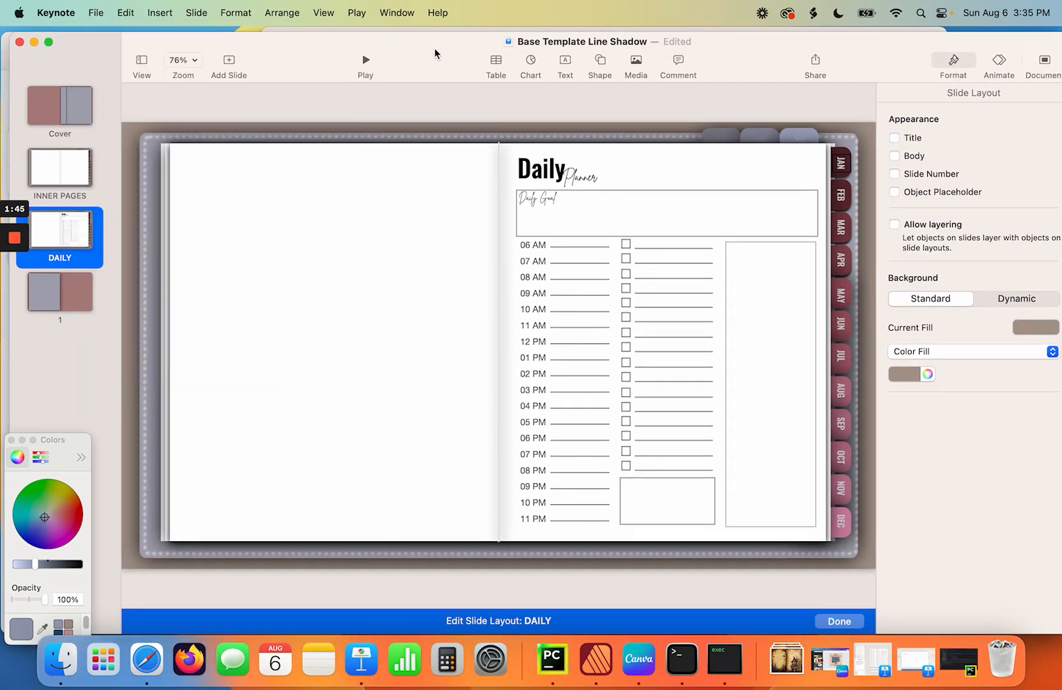
- Open the WIDGETS presentation, browse its slides, and examine the copy options for the 06 AM to 11 PM hour list
click(913, 662)
click(913, 663)
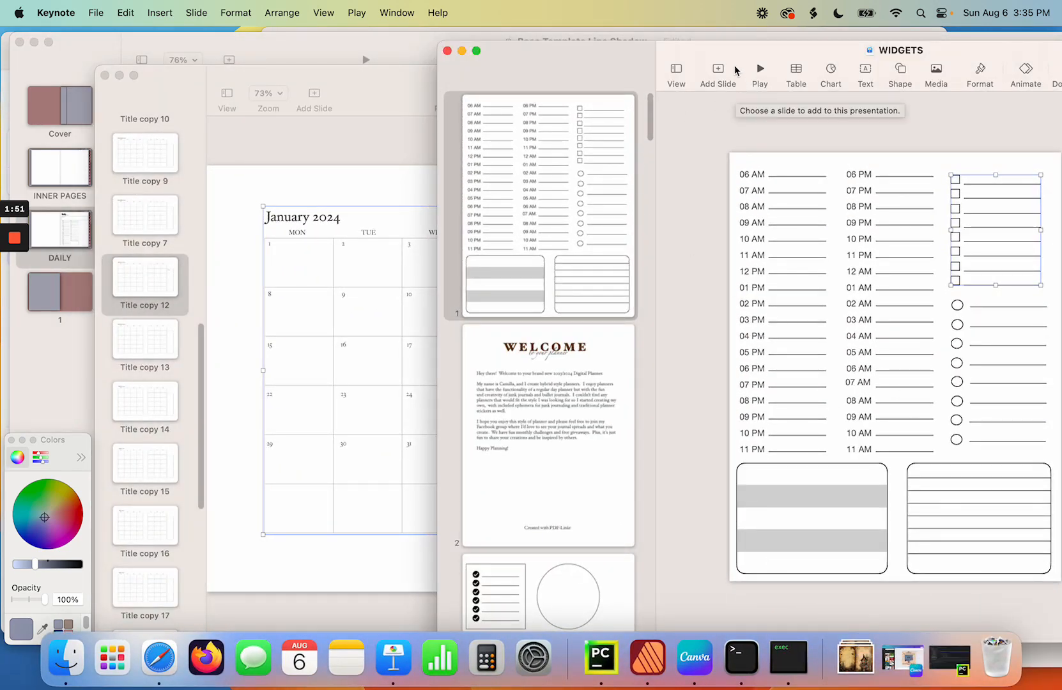
drag(732, 53, 615, 47)
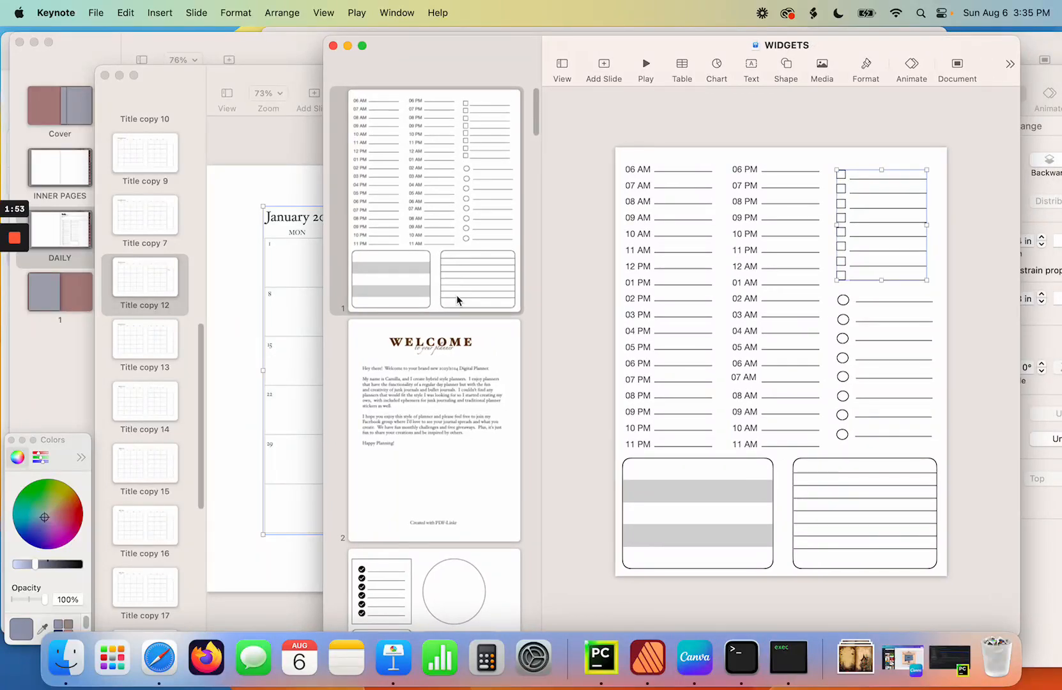
scroll(457, 300, down, 20)
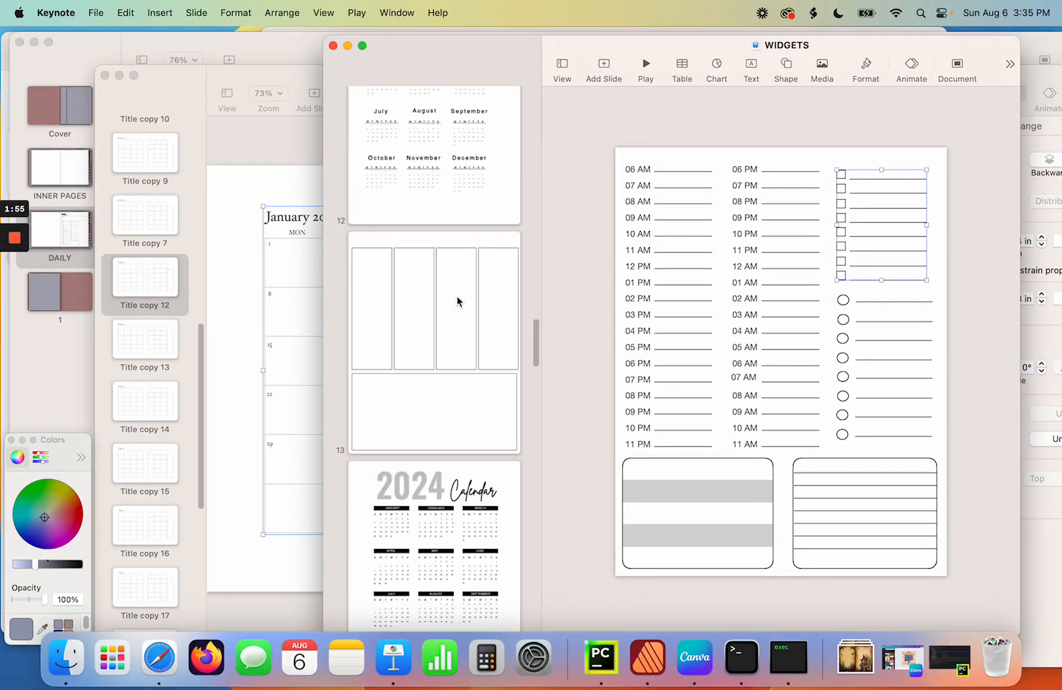
scroll(458, 301, down, 10)
scroll(458, 301, up, 12)
click(672, 252)
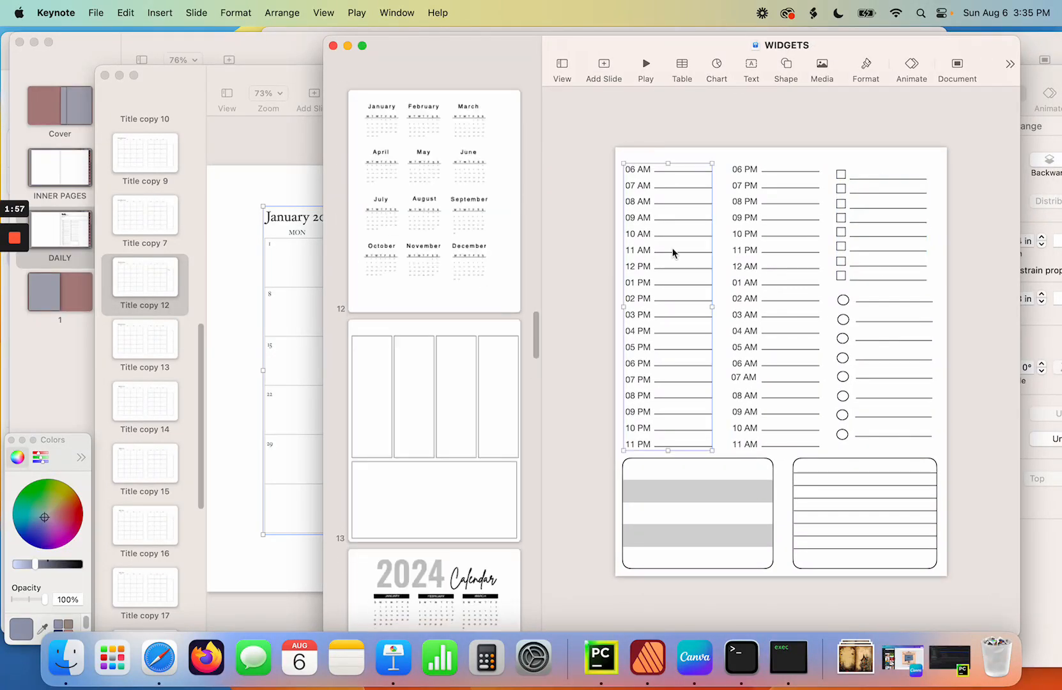
right_click(672, 253)
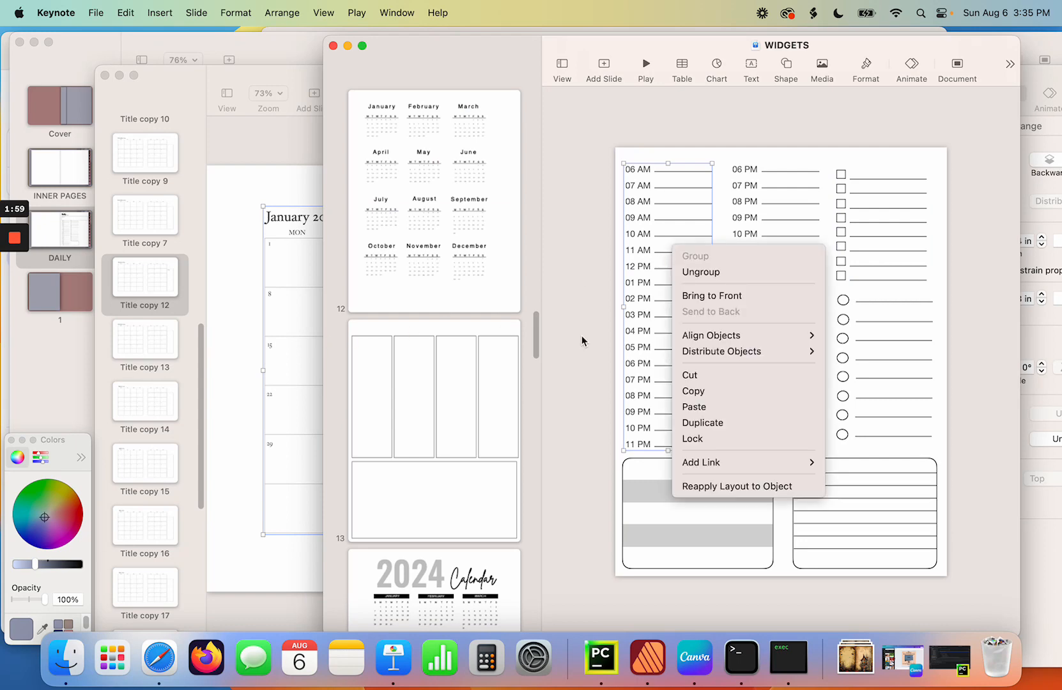
click(582, 43)
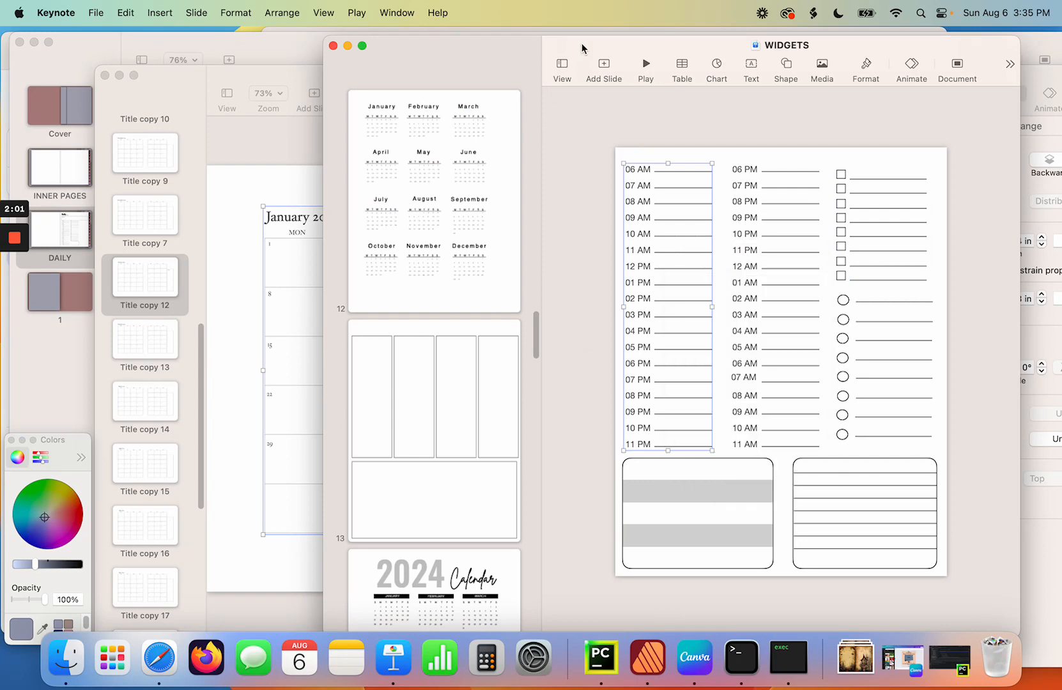
- Close the WIDGETS presentation and bring the 2023 2024 2 Page Months calendar presentation into view
drag(582, 43, 673, 52)
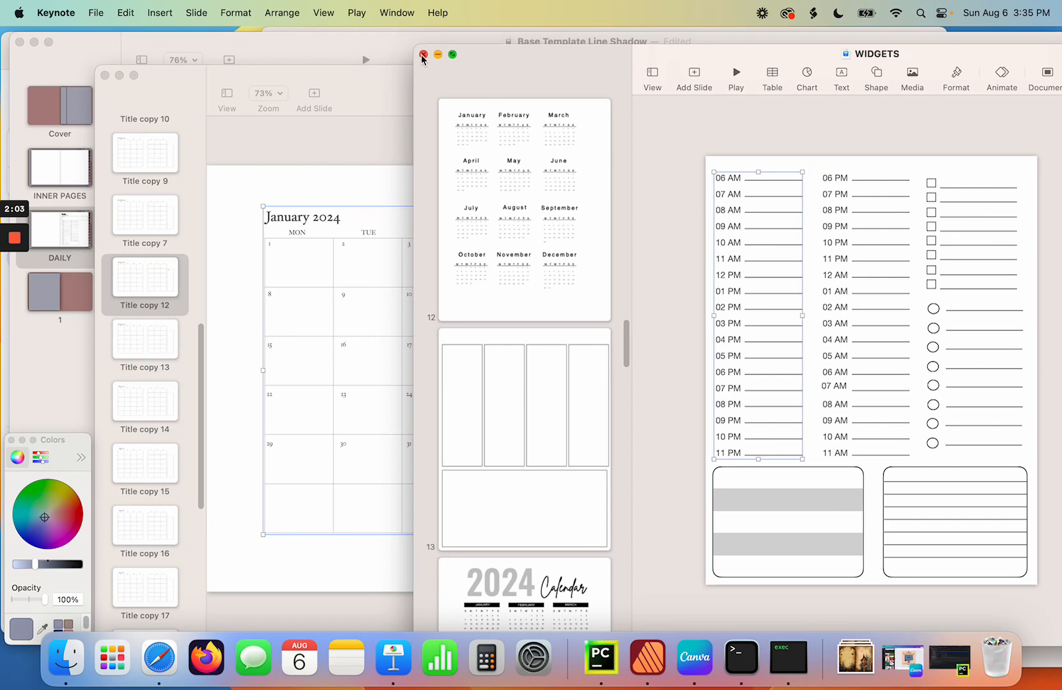
click(344, 219)
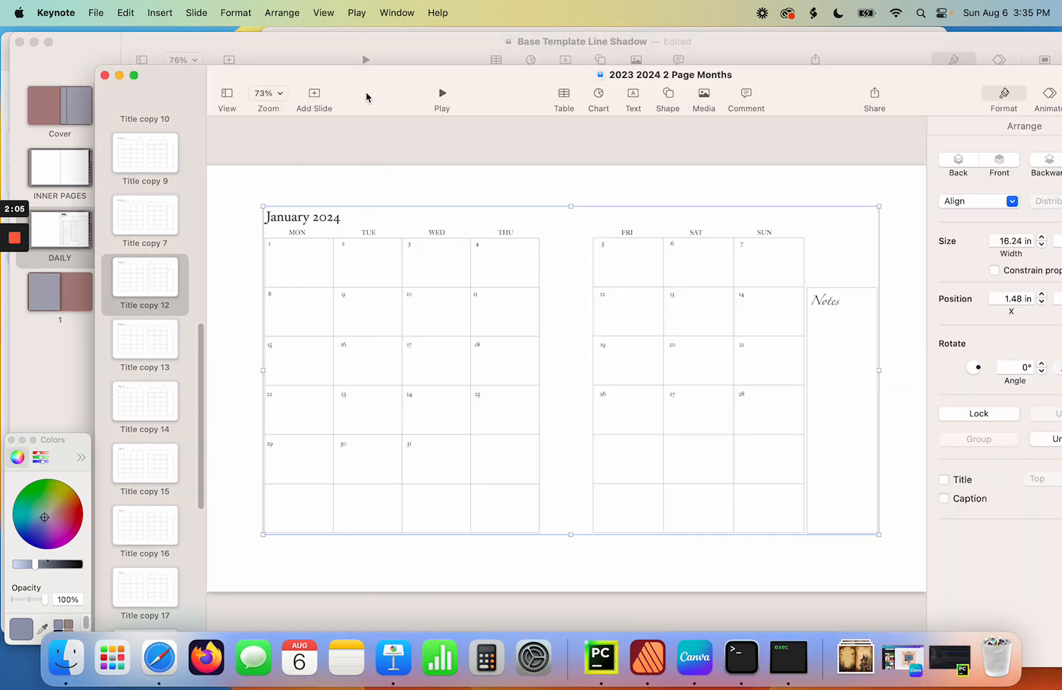
drag(366, 91, 487, 62)
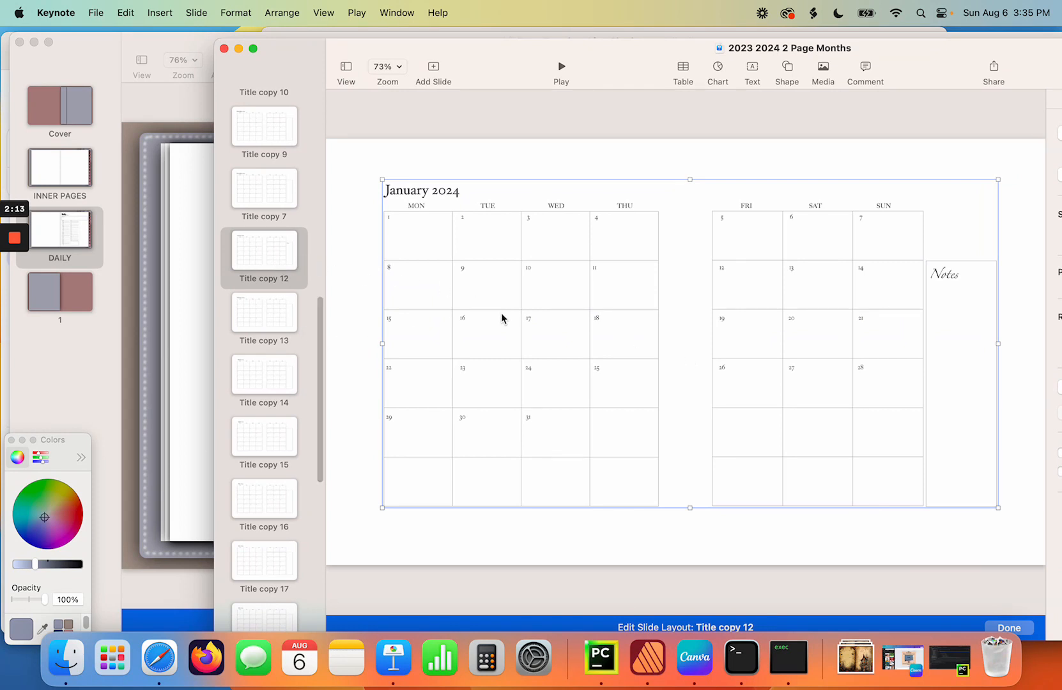
- Return to the Base Template Line Shadow presentation and review its INNER PAGES and Cover layouts
click(77, 169)
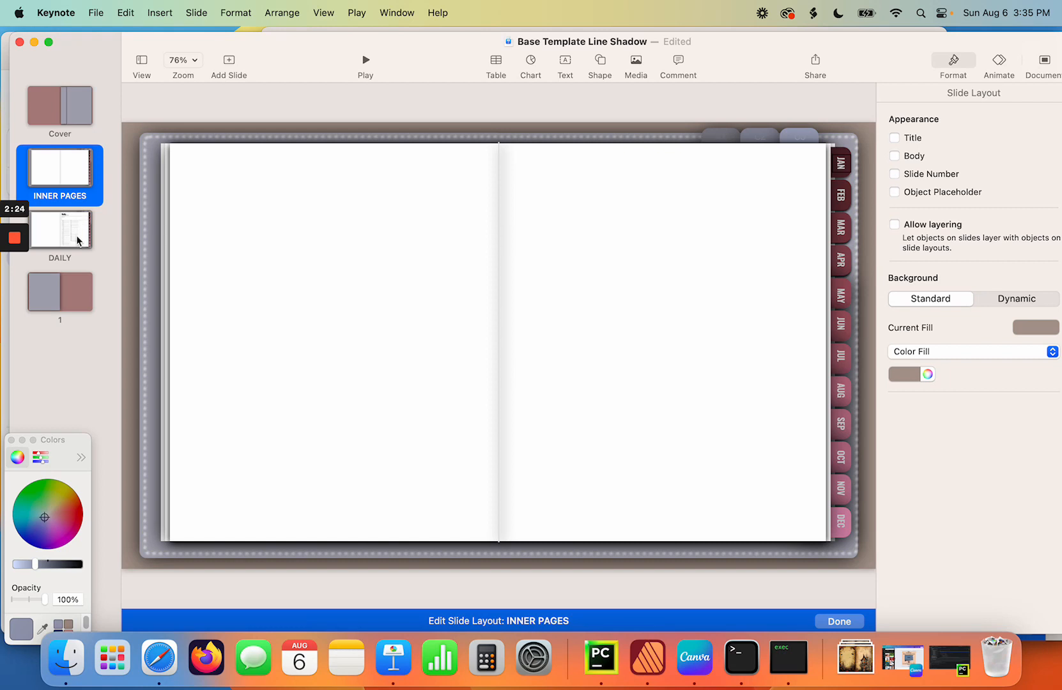
drag(288, 55, 289, 52)
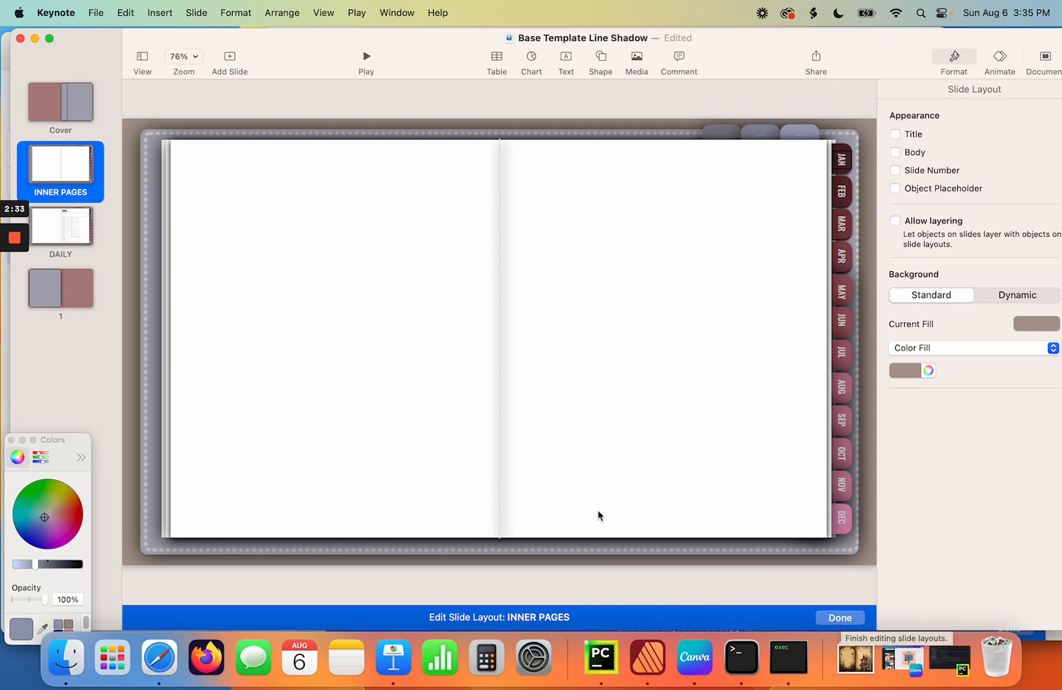
click(78, 105)
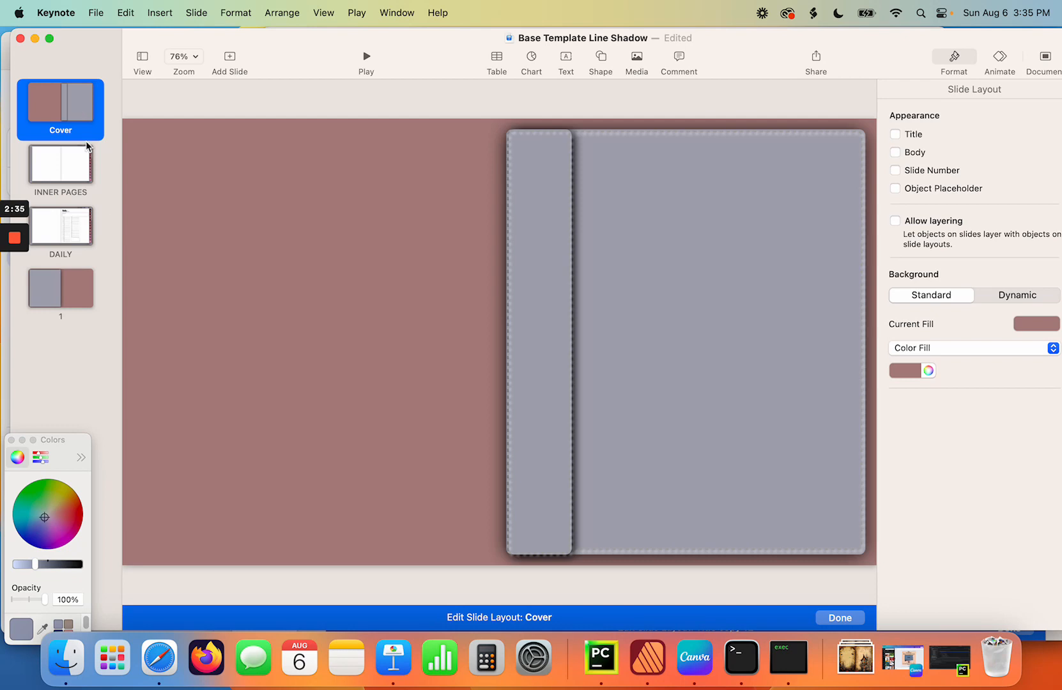
- Bring up PDF Linker, switch to Finder, and preview the damask ephemera and SeamlessKraft9 textures in the Planner Images folder
click(787, 662)
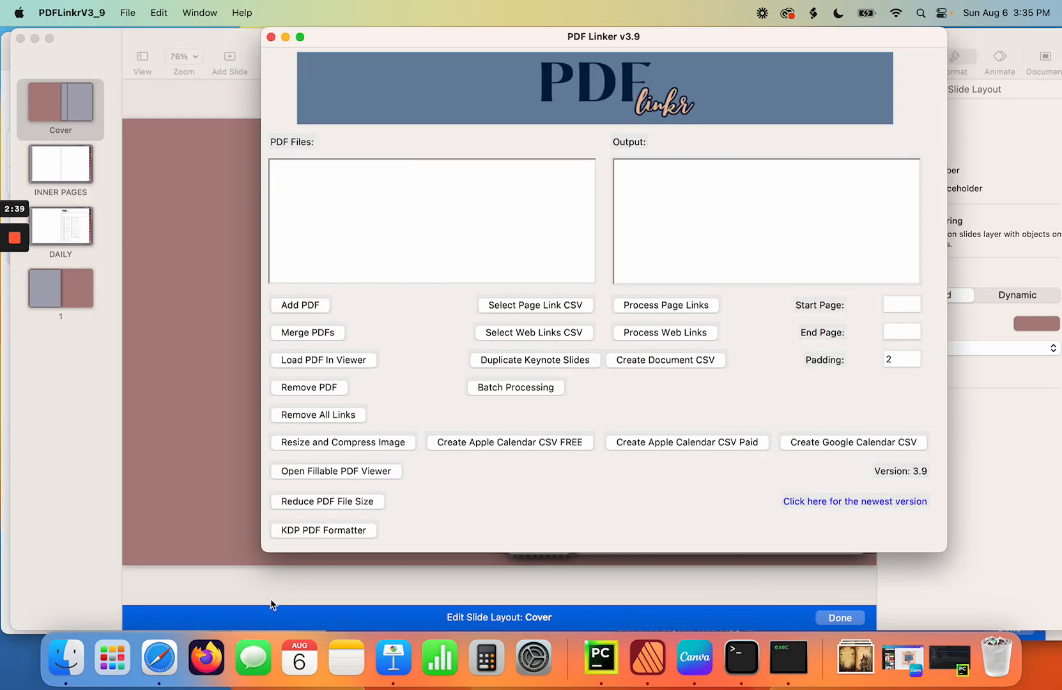
click(73, 667)
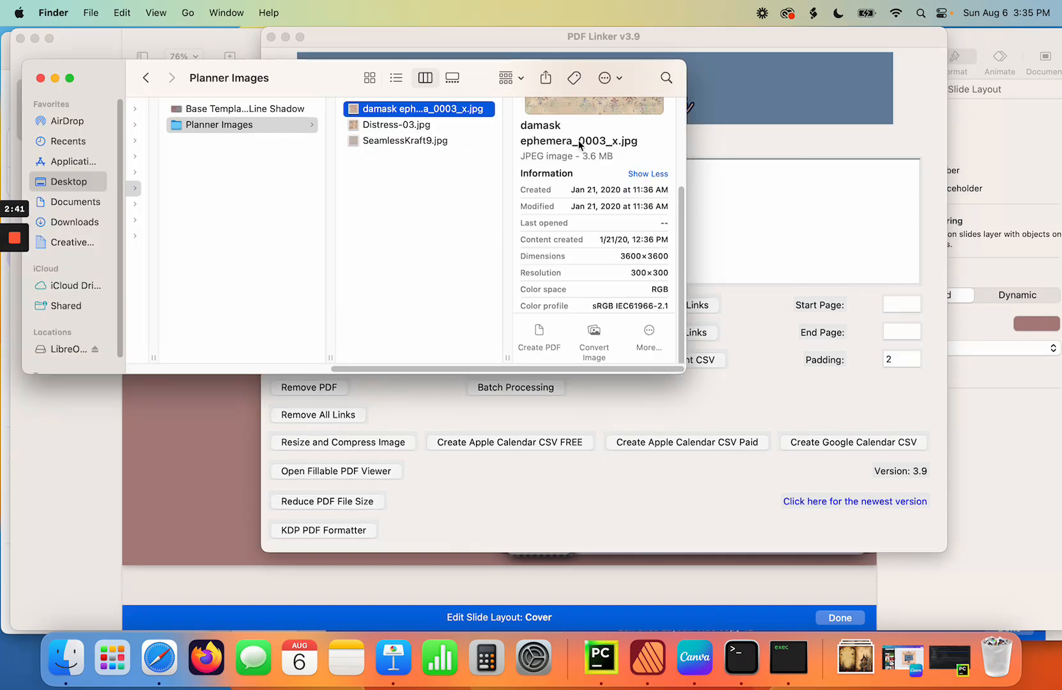
scroll(583, 150, down, 2)
scroll(583, 149, up, 5)
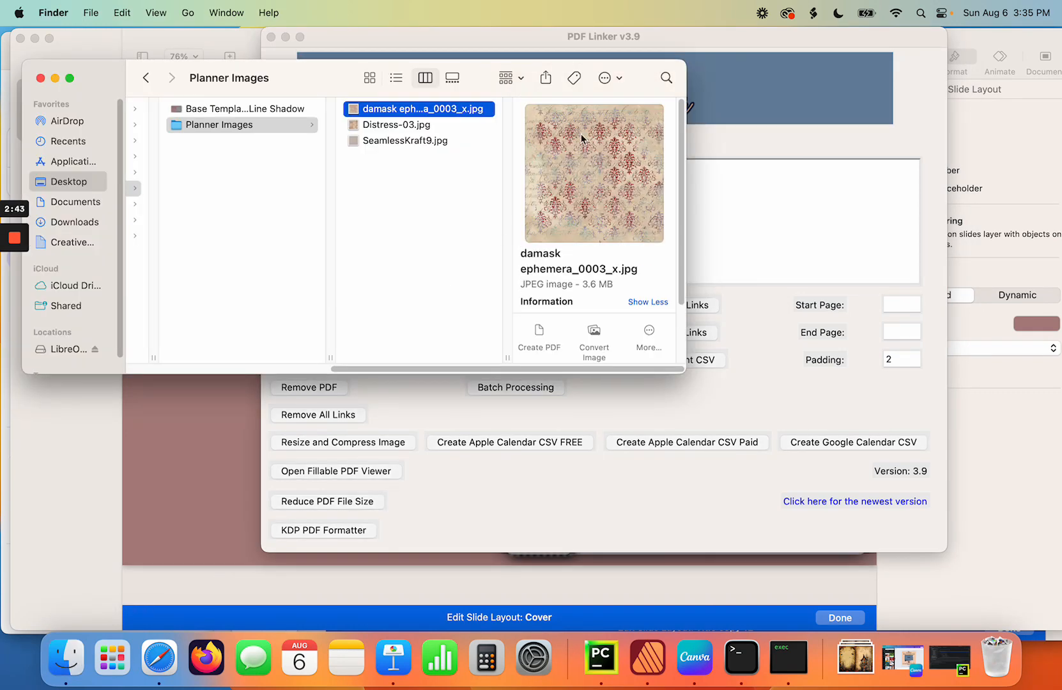
key(Down)
key(Down)
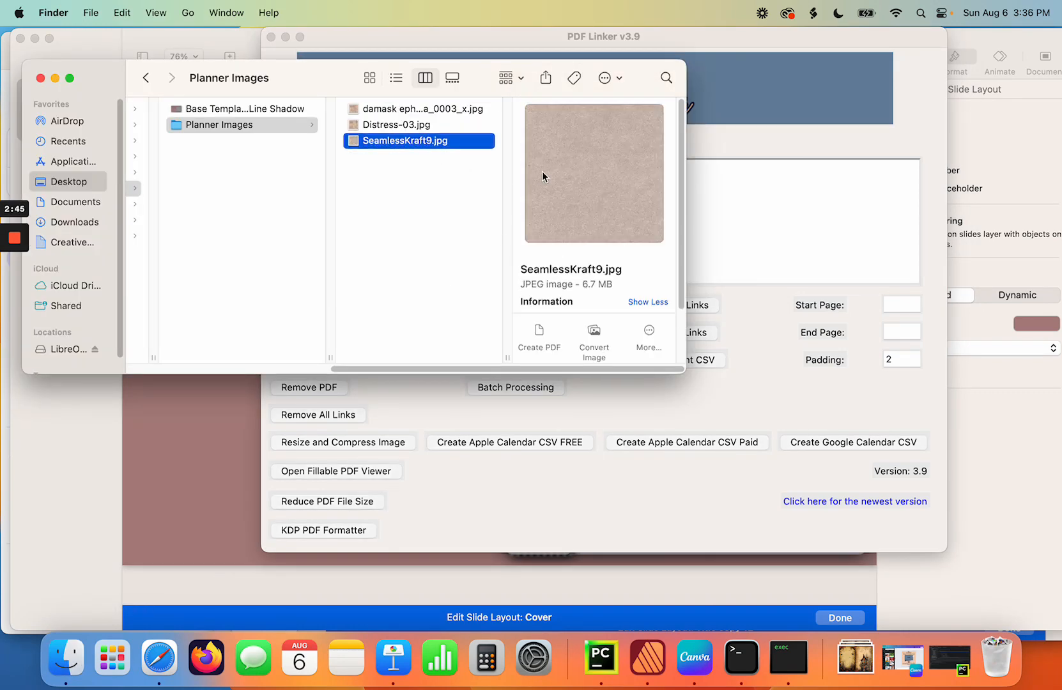
click(439, 113)
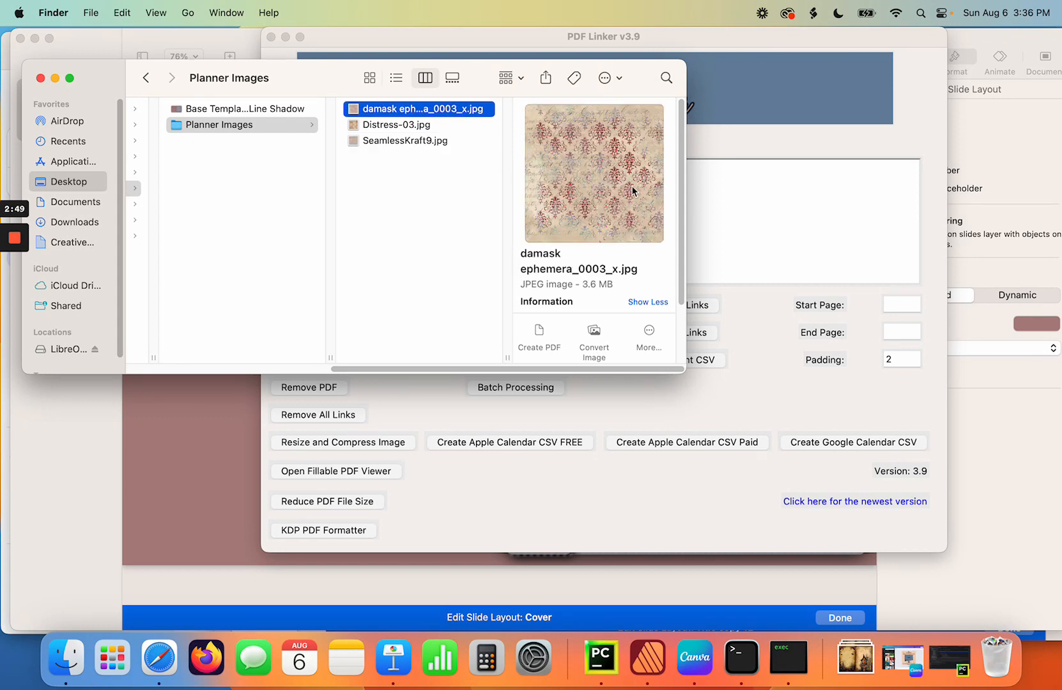
- Examine the dimensions and resolution details of damask ephemera_0003_x.jpg in the Planner Images folder
scroll(665, 191, down, 3)
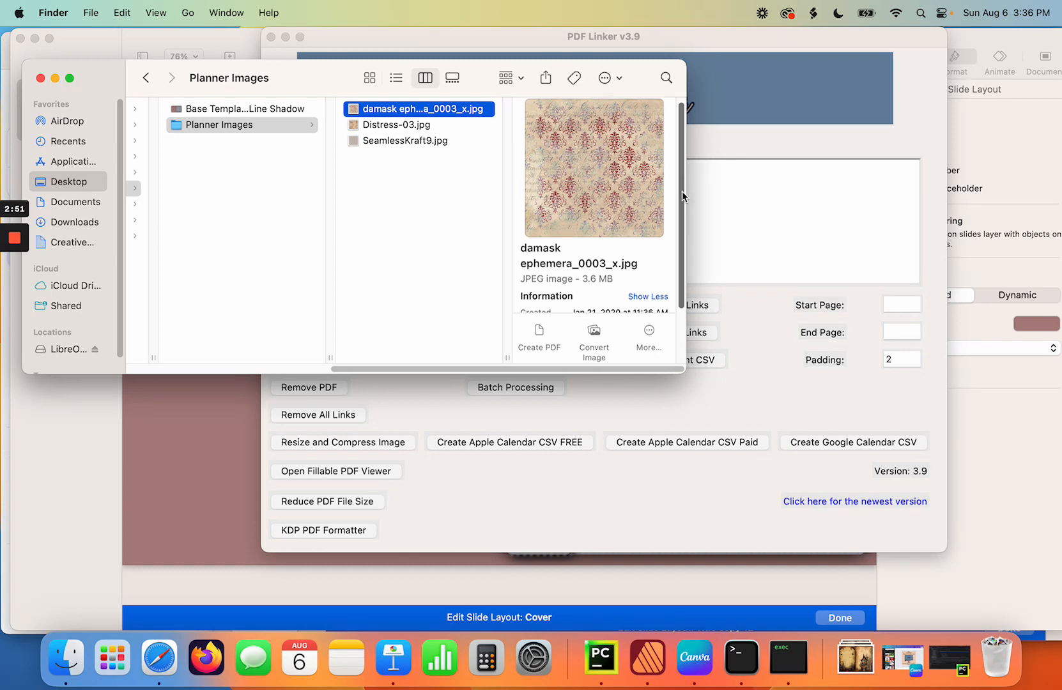
scroll(678, 238, down, 4)
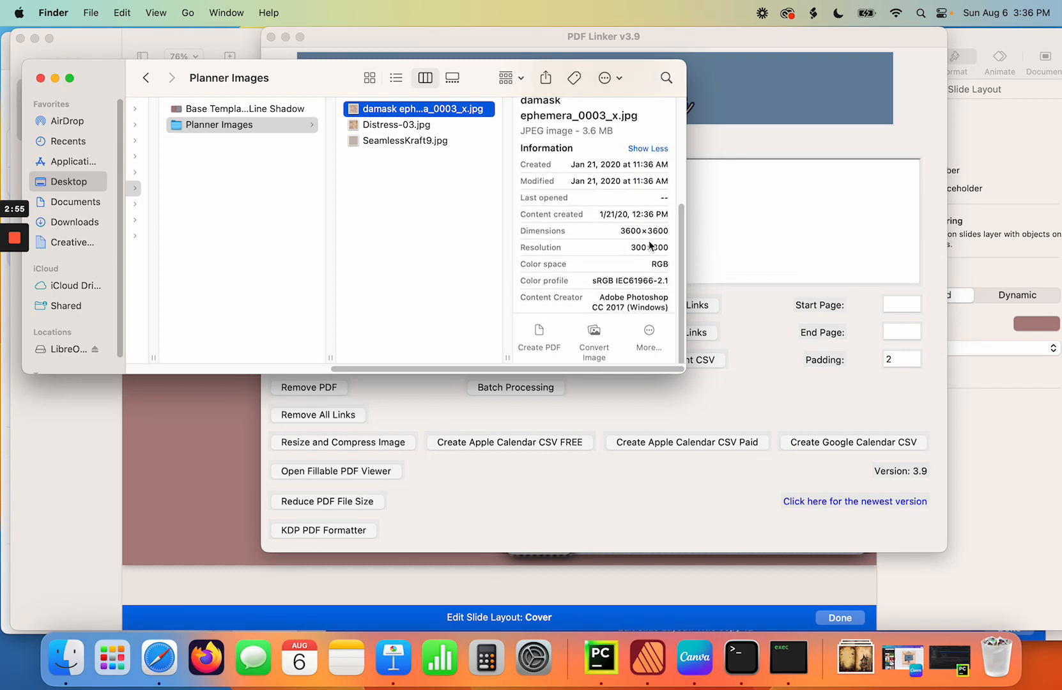
drag(679, 254, 679, 222)
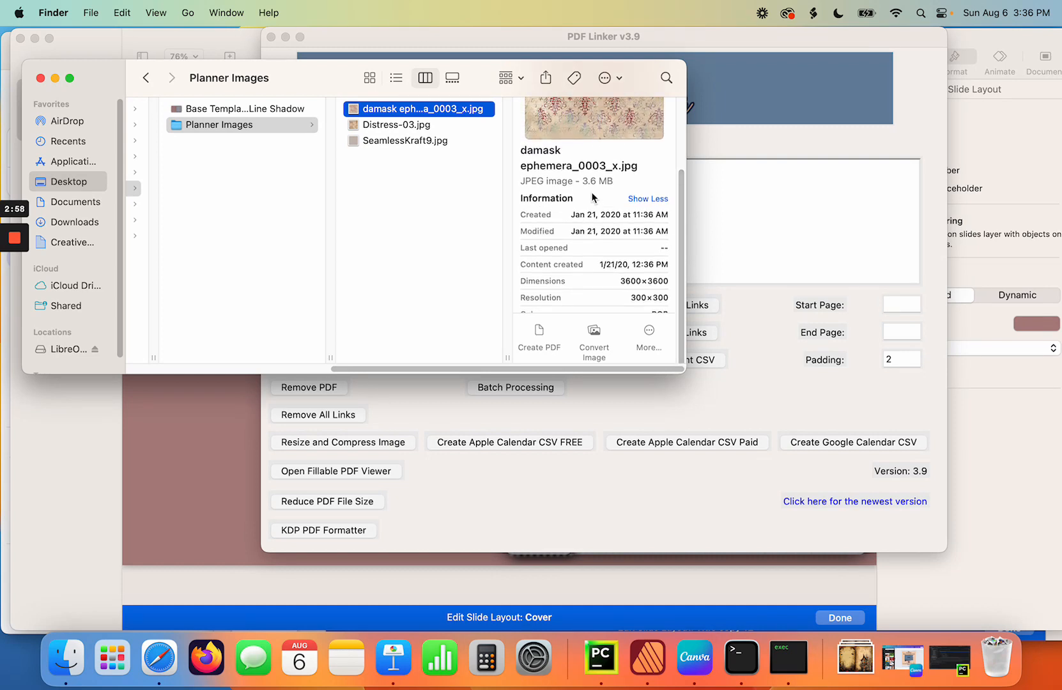
scroll(680, 205, up, 1)
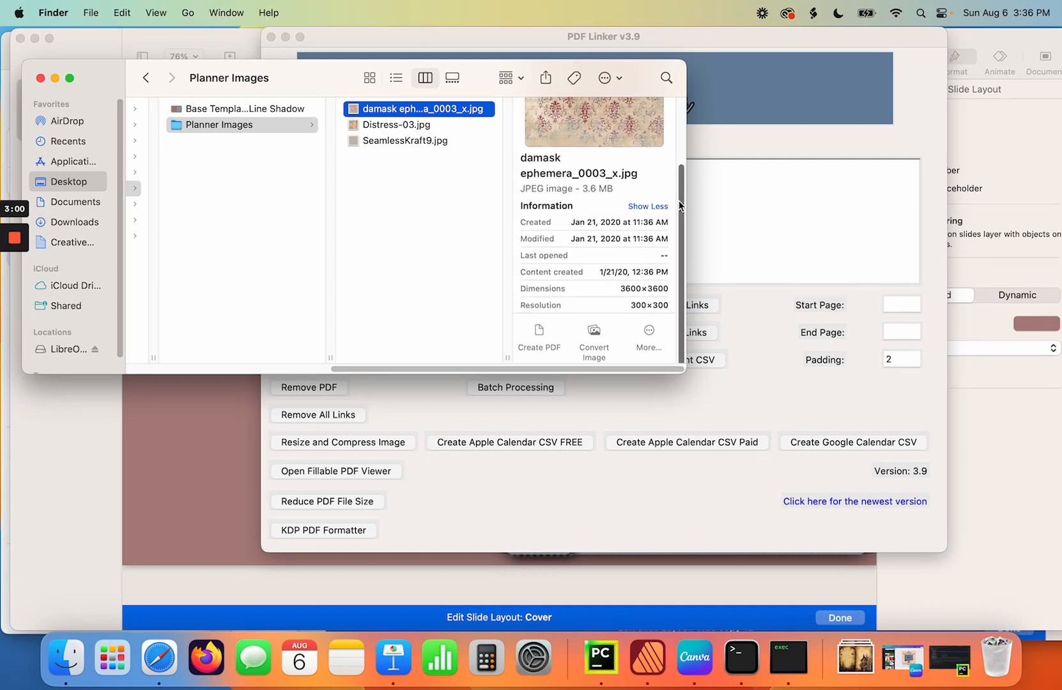
- Switch to PDF Linker and set up image resizing and compression at 600 width, 600 height and compression quality 85
click(404, 411)
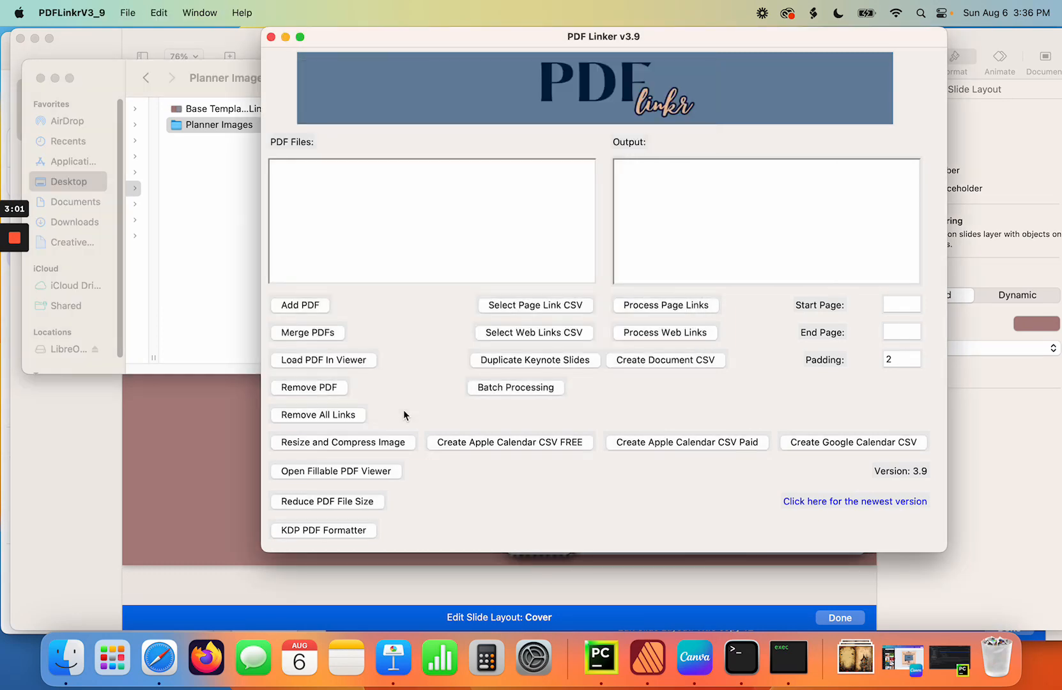
click(312, 443)
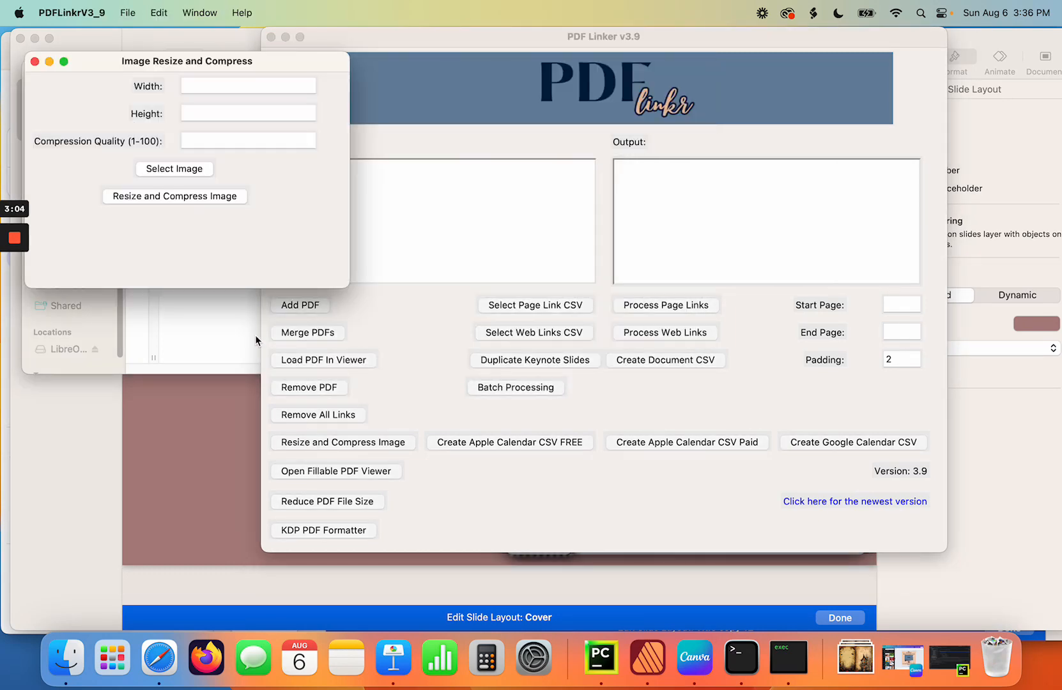
click(219, 83)
text(600)
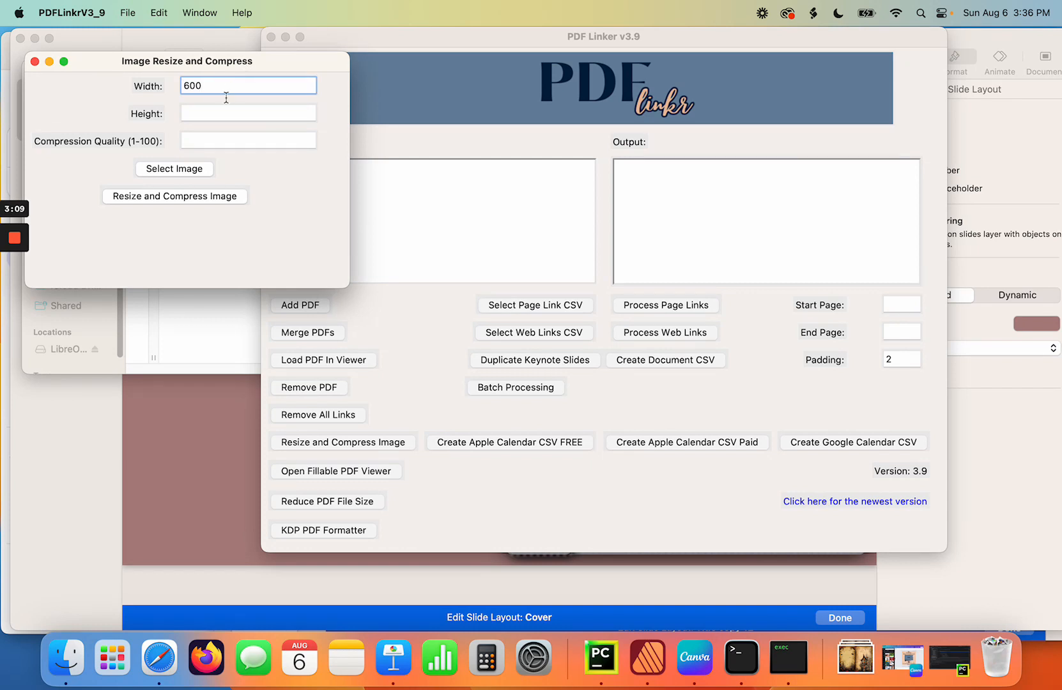
click(217, 113)
text(600)
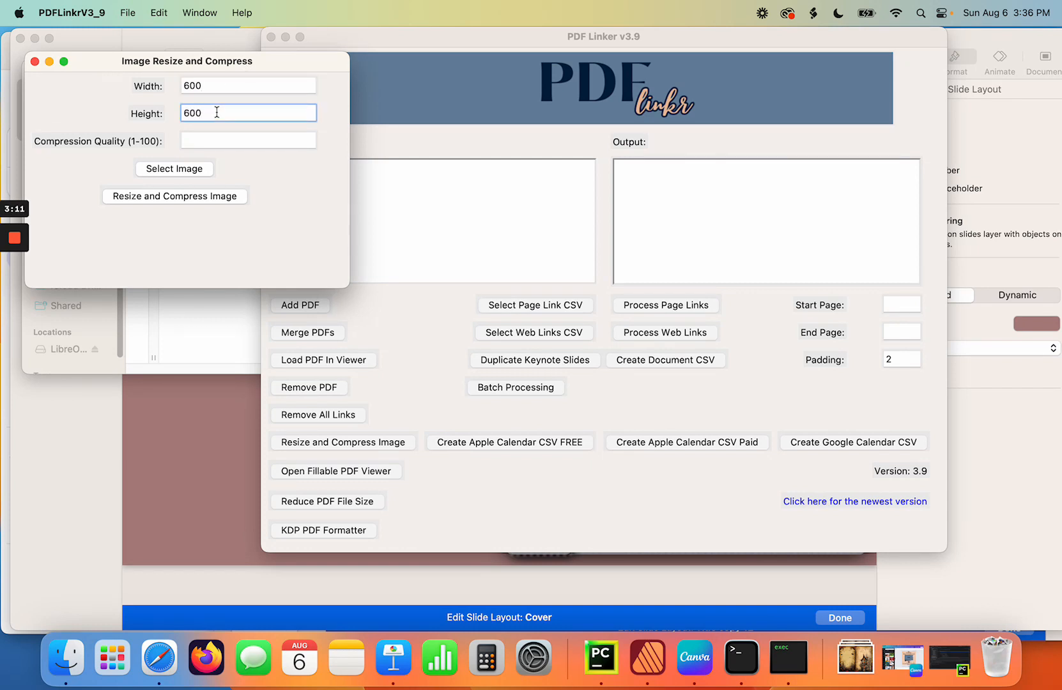
click(206, 141)
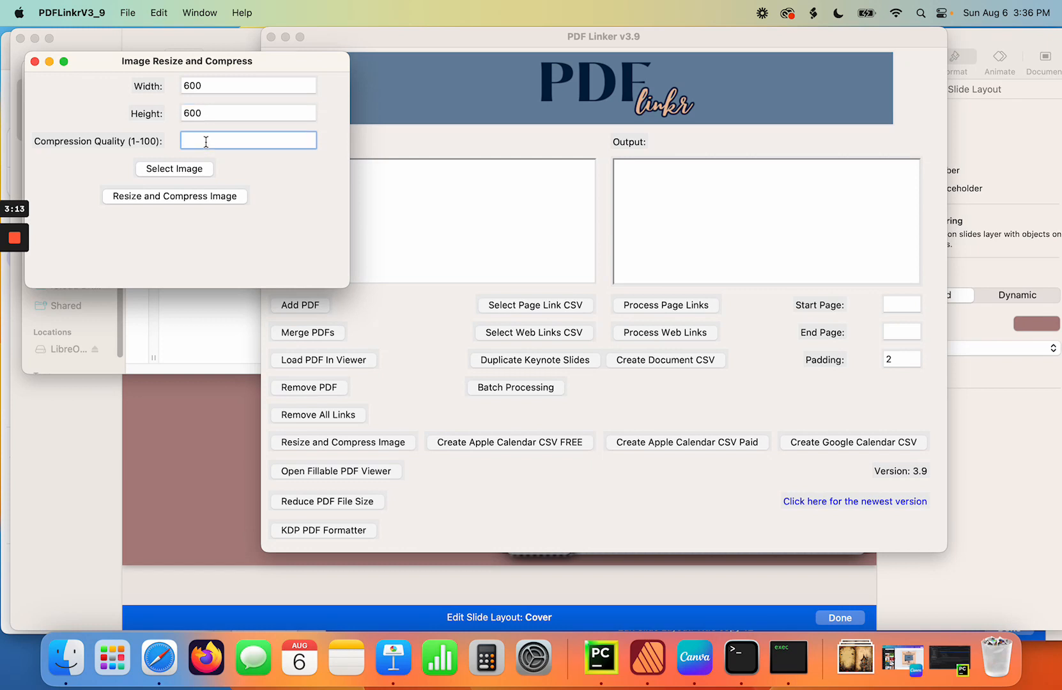
text(85)
- Choose damask ephemera_0003_x.jpg from Planners > Planner 7 > Planner Images as the image to compress, with the file filter set to all files
click(186, 172)
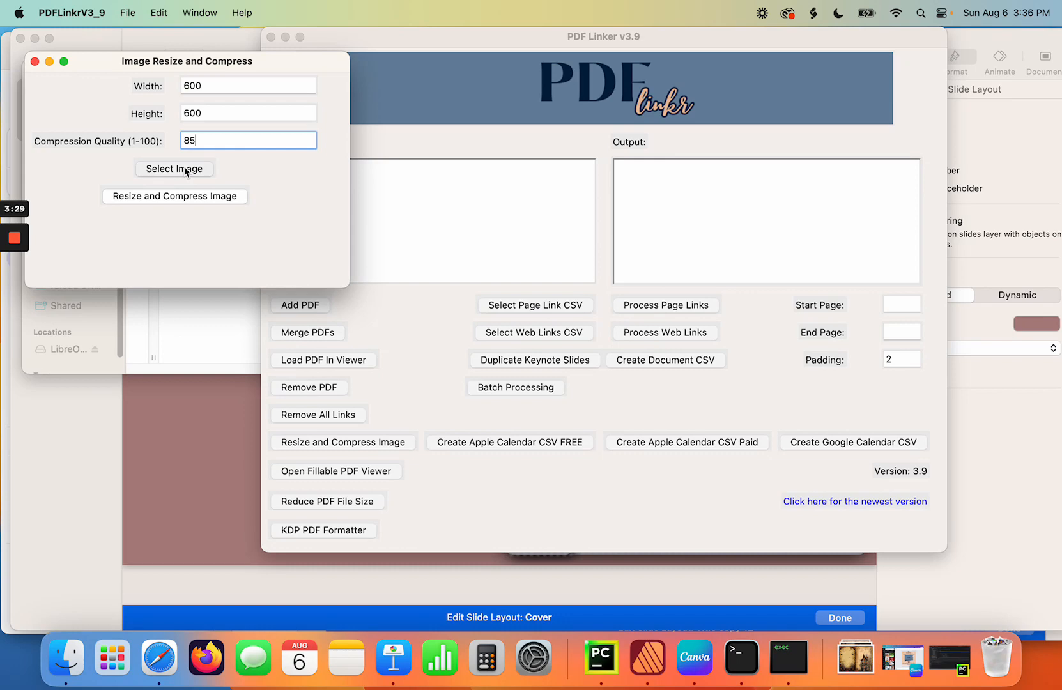
click(188, 172)
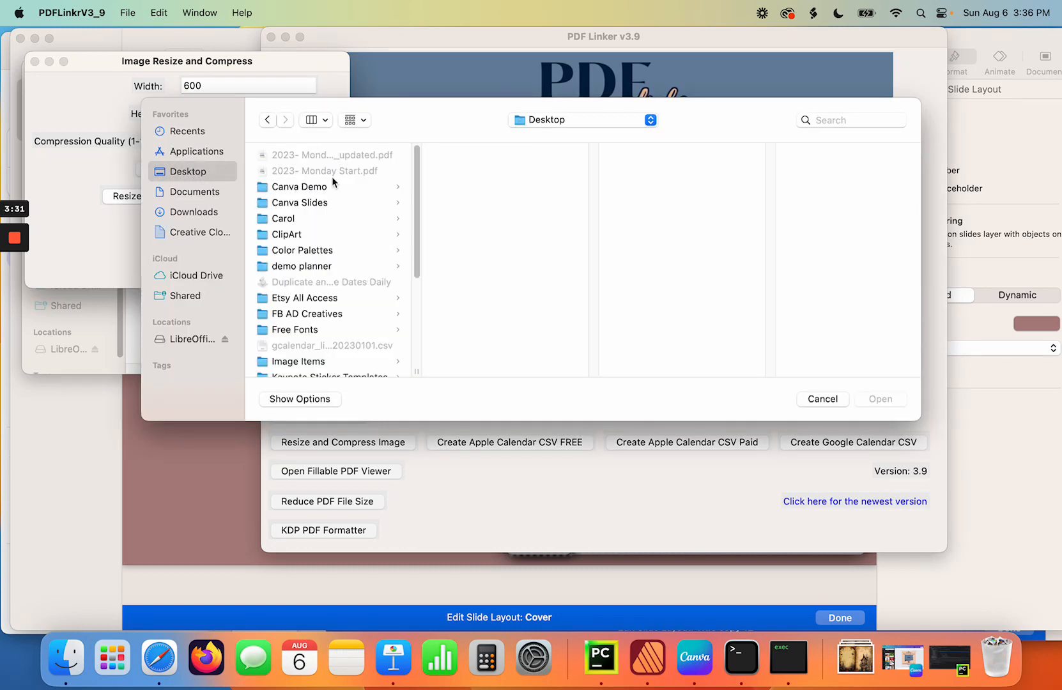
scroll(399, 162, down, 8)
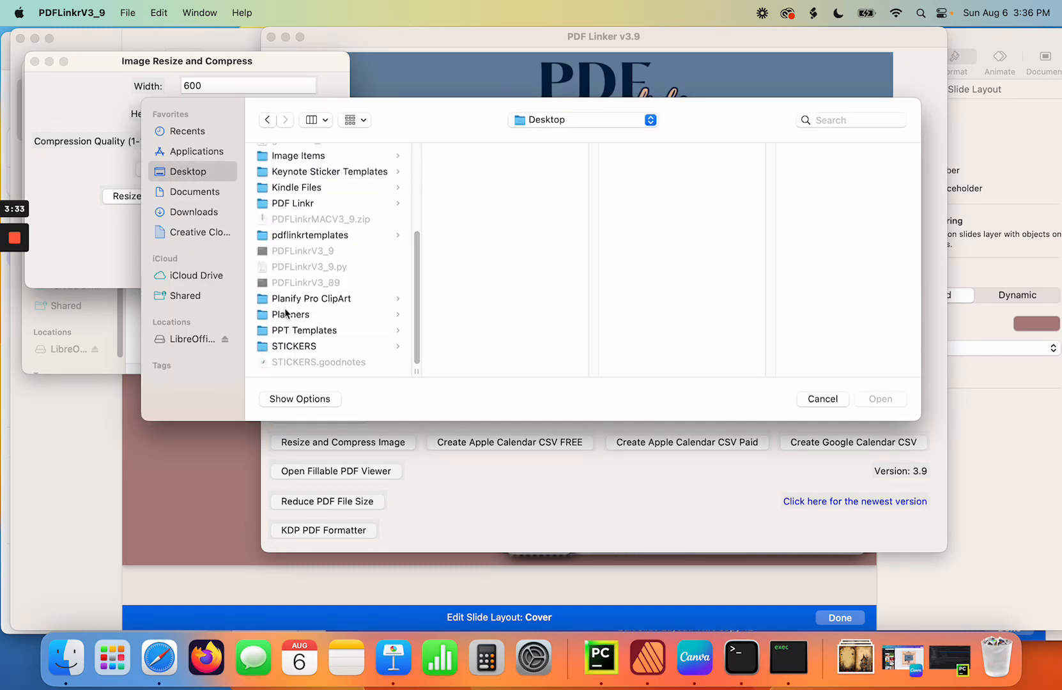
click(346, 313)
click(485, 234)
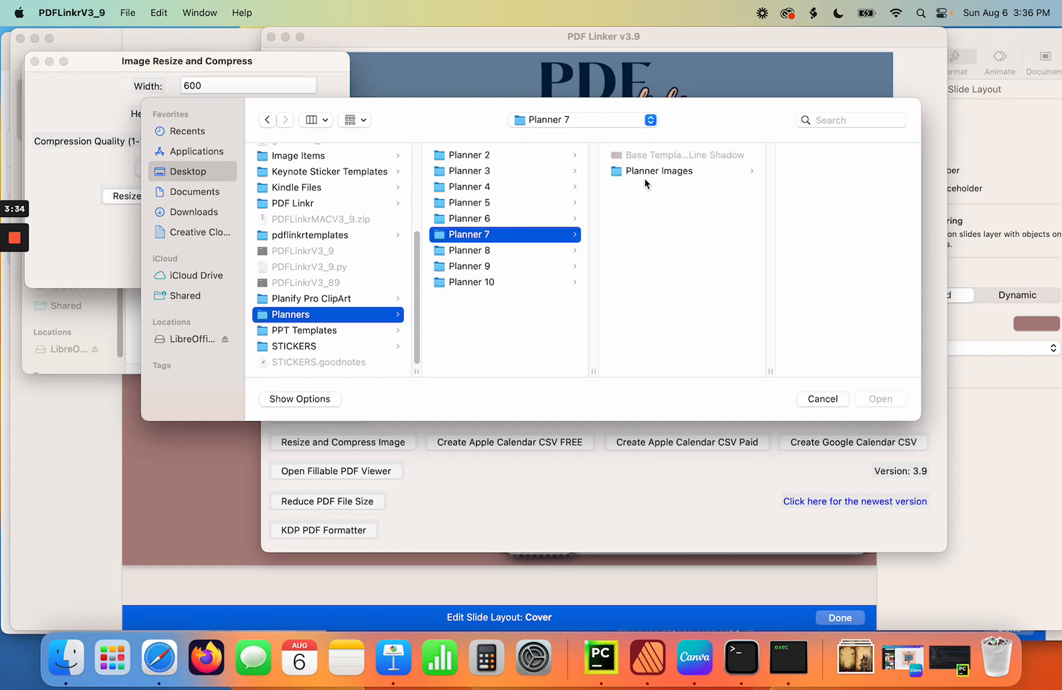
click(665, 171)
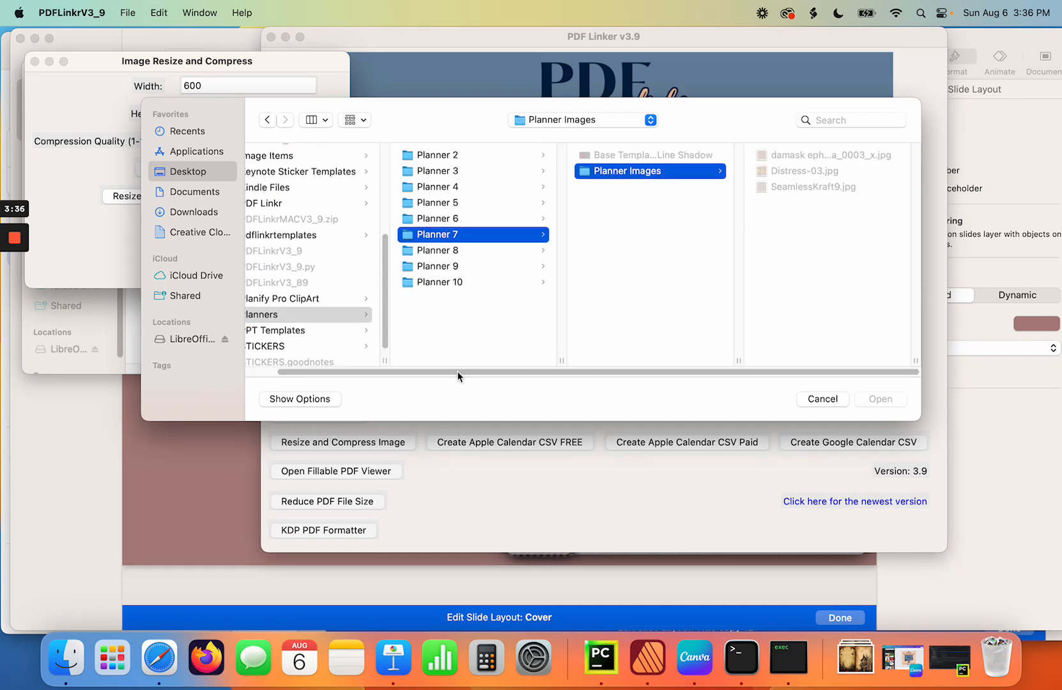
click(280, 399)
click(591, 367)
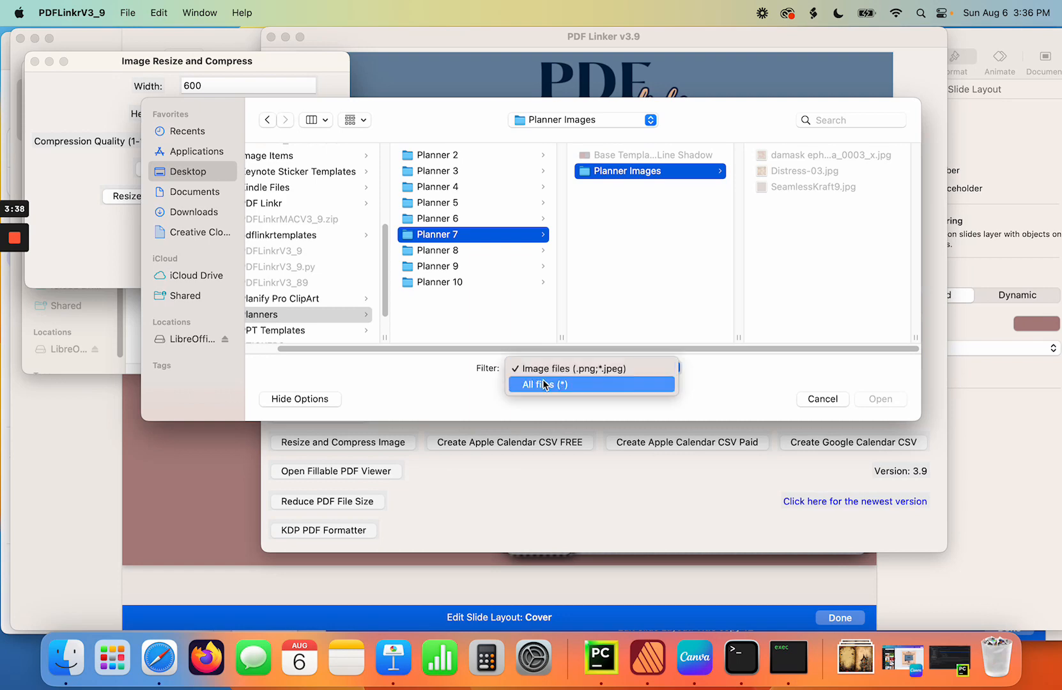
click(543, 384)
click(808, 156)
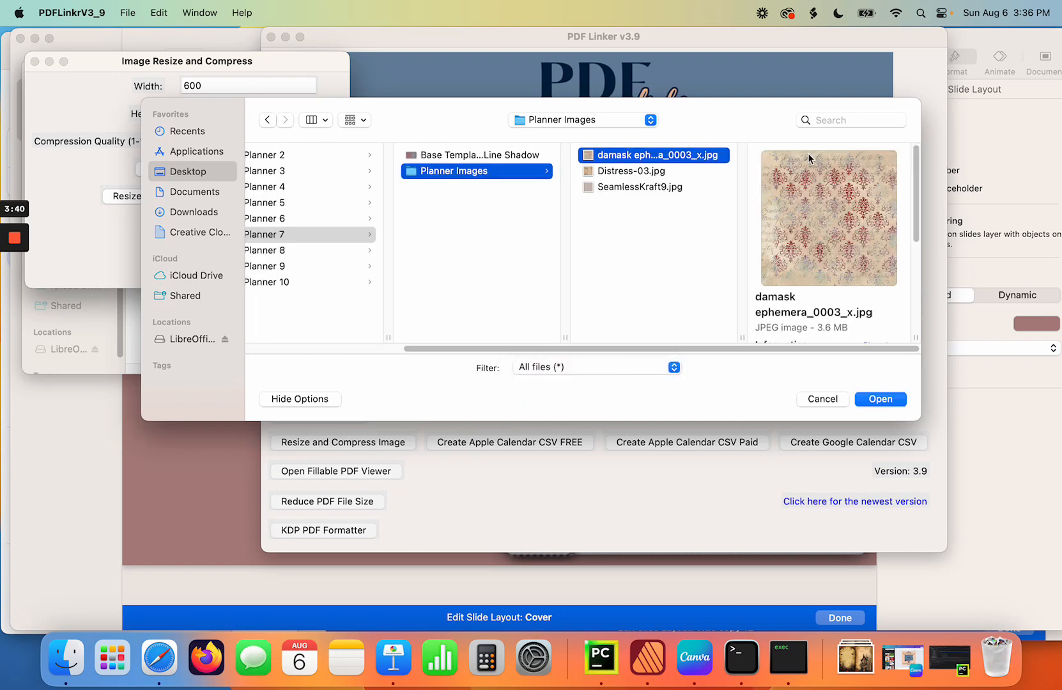
click(871, 403)
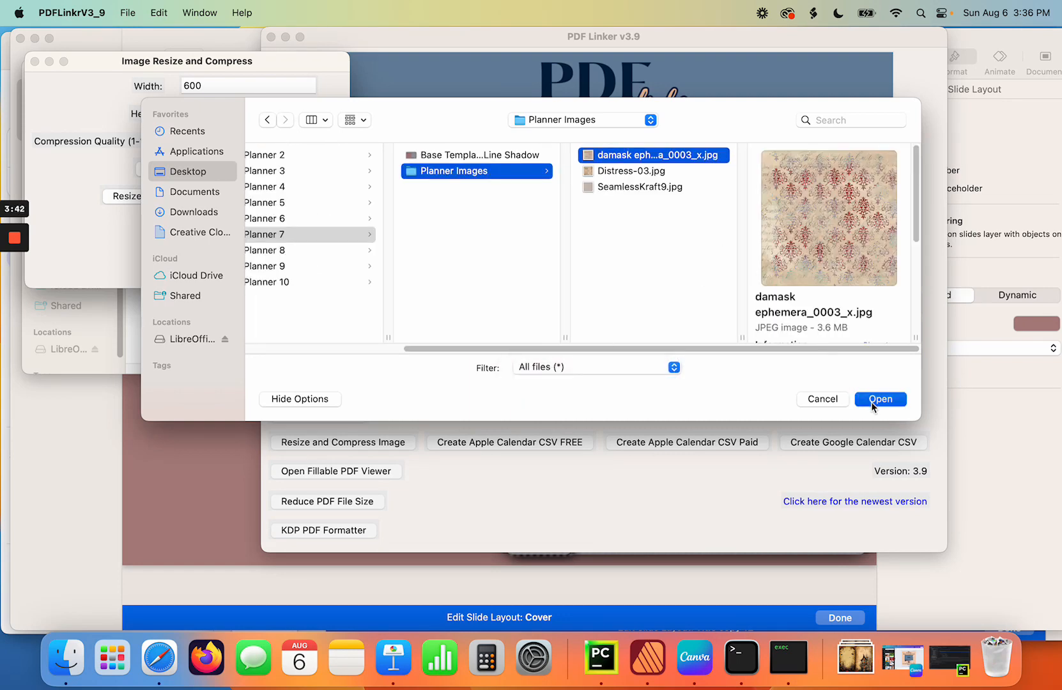
- Resize and compress the chosen damask image, and close the preview of the compressed file
click(155, 196)
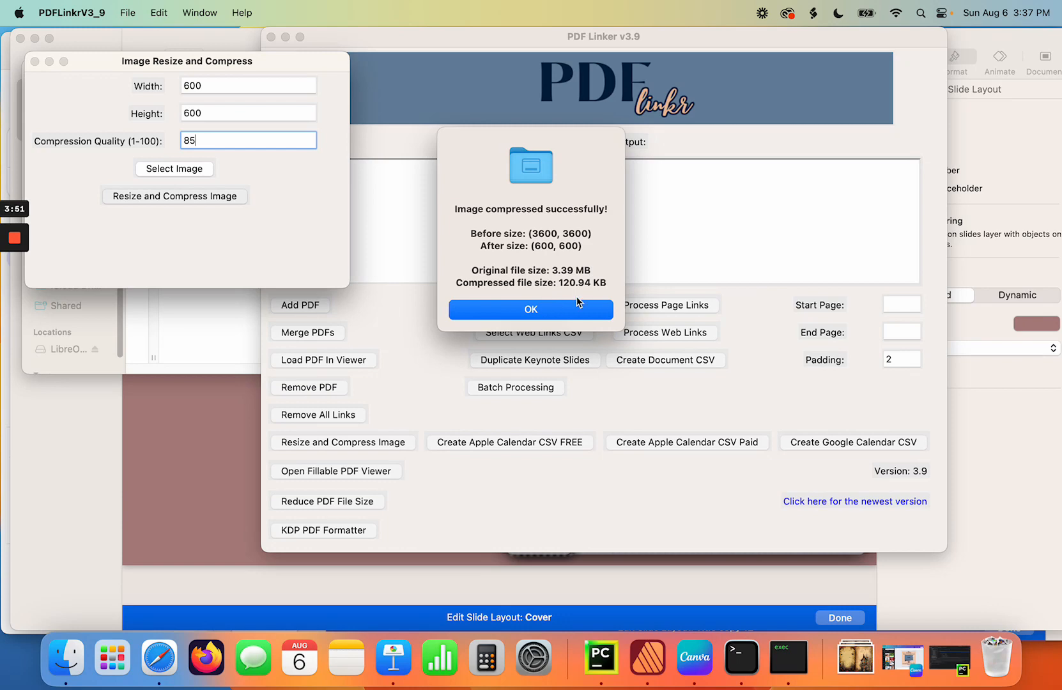
click(530, 310)
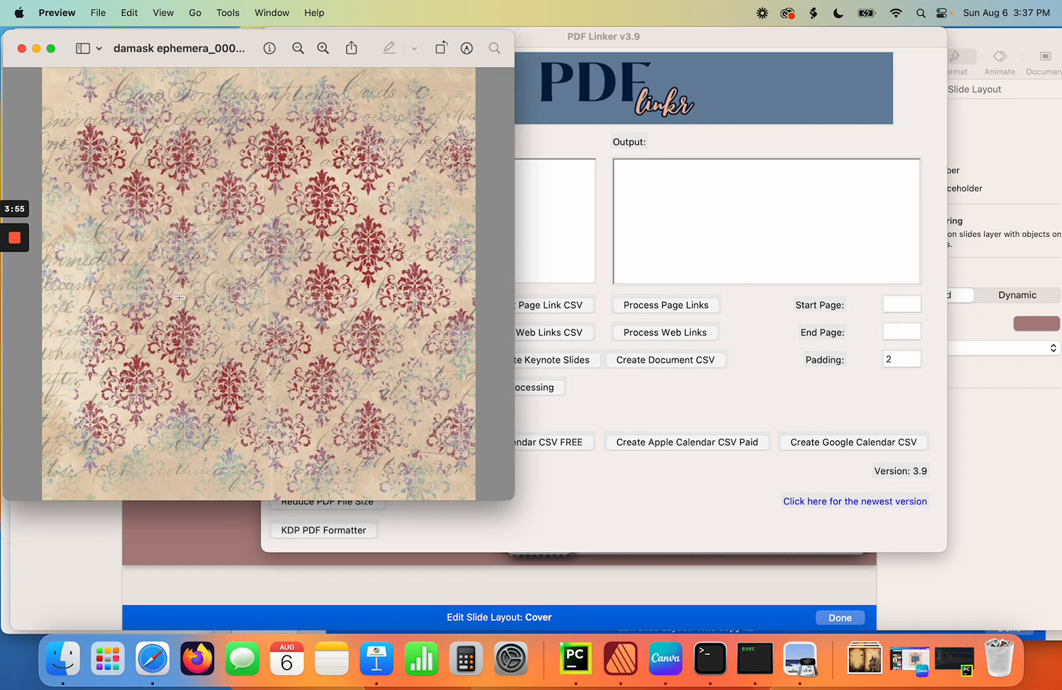
click(21, 48)
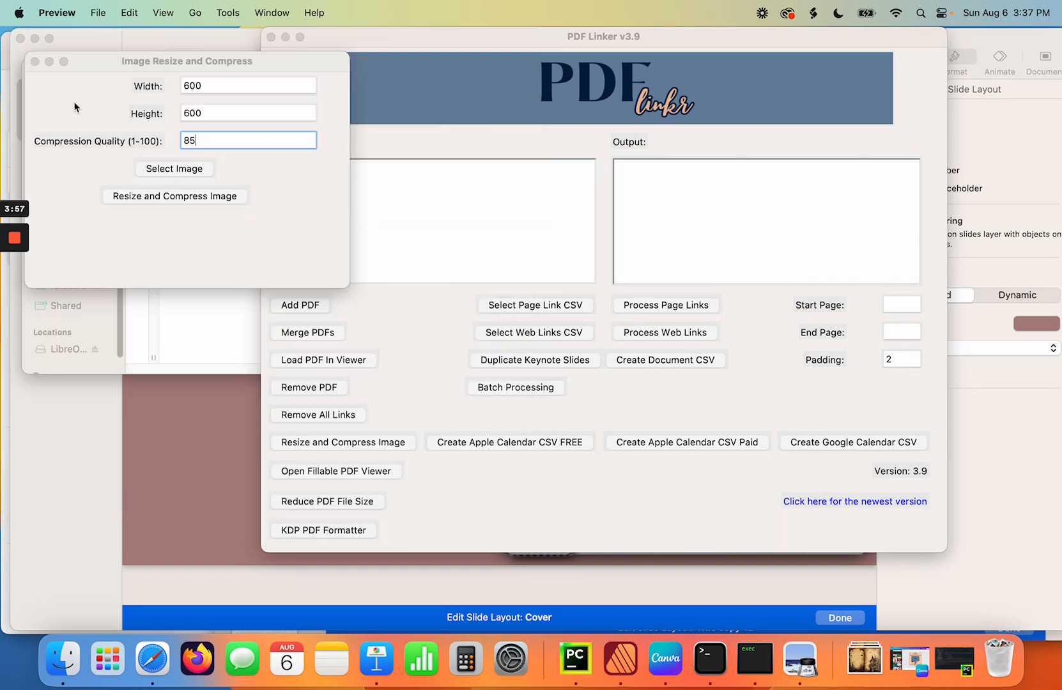
- Switch to Finder and compare the compressed damask image with the original in the Planner Images folder
click(64, 663)
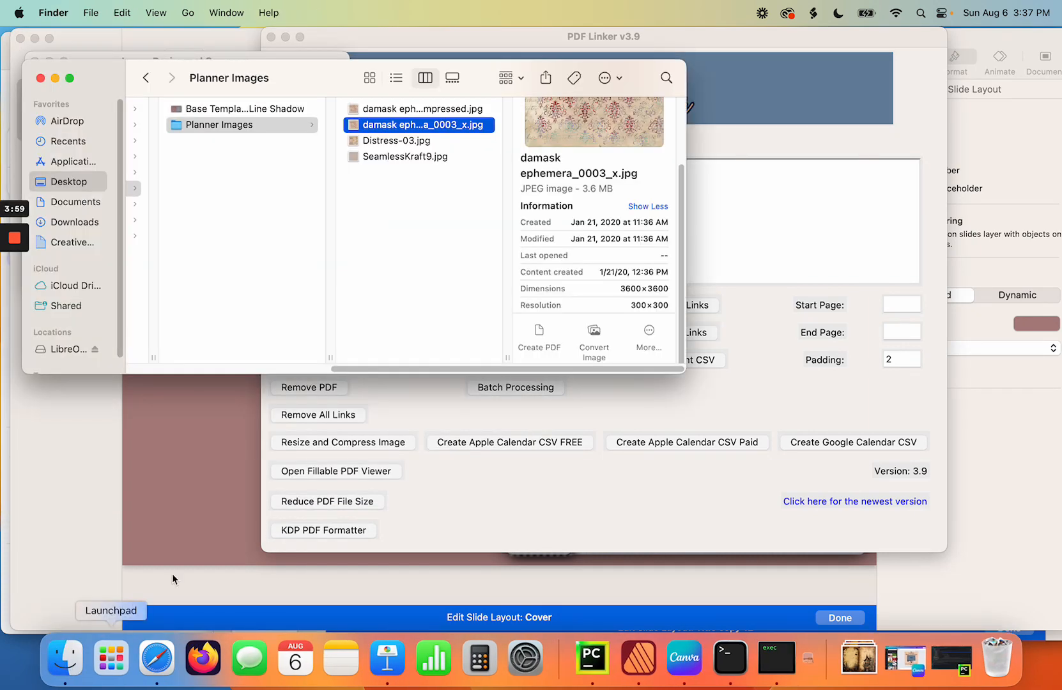
click(443, 111)
click(429, 129)
click(434, 113)
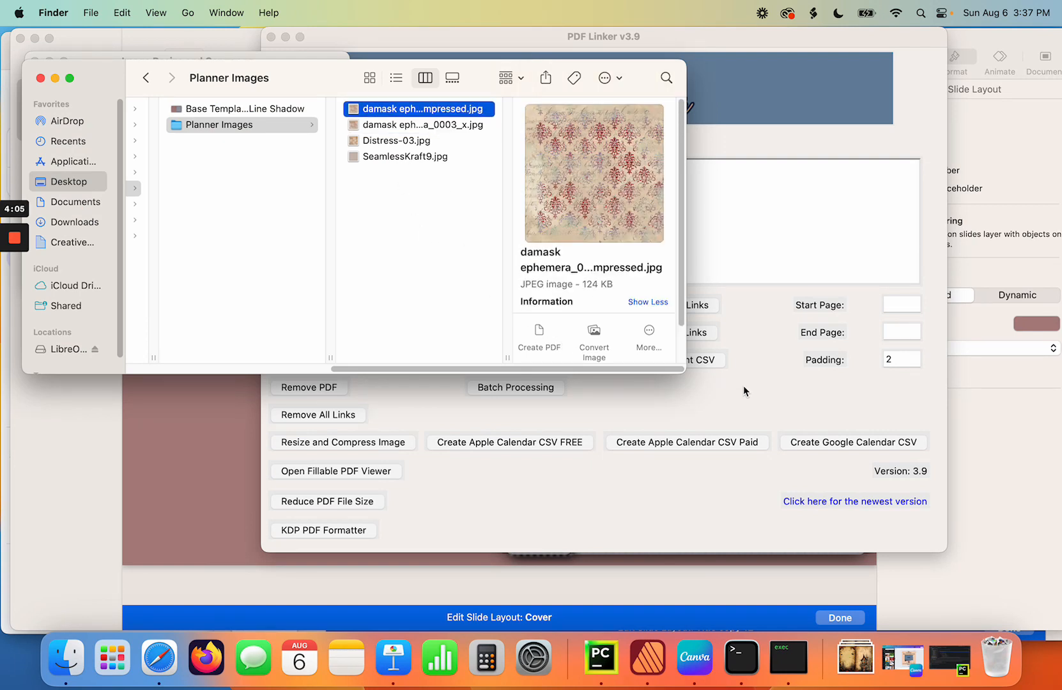
- Return to Keynote and give the large cover shape on the Cover layout an image fill using the compressed damask file
click(202, 478)
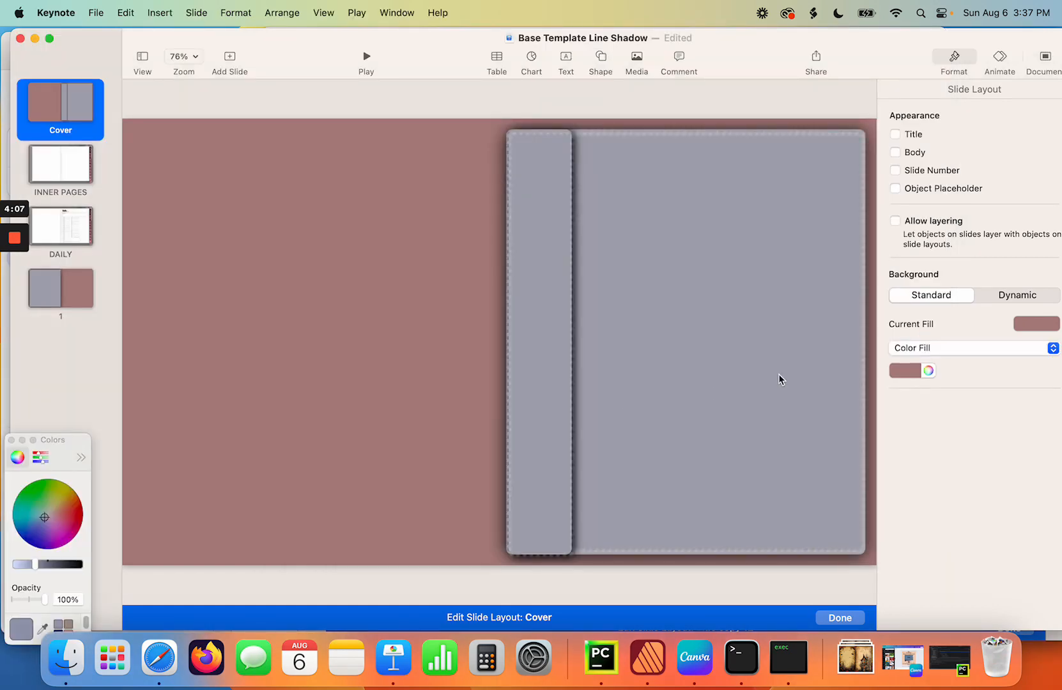
click(714, 315)
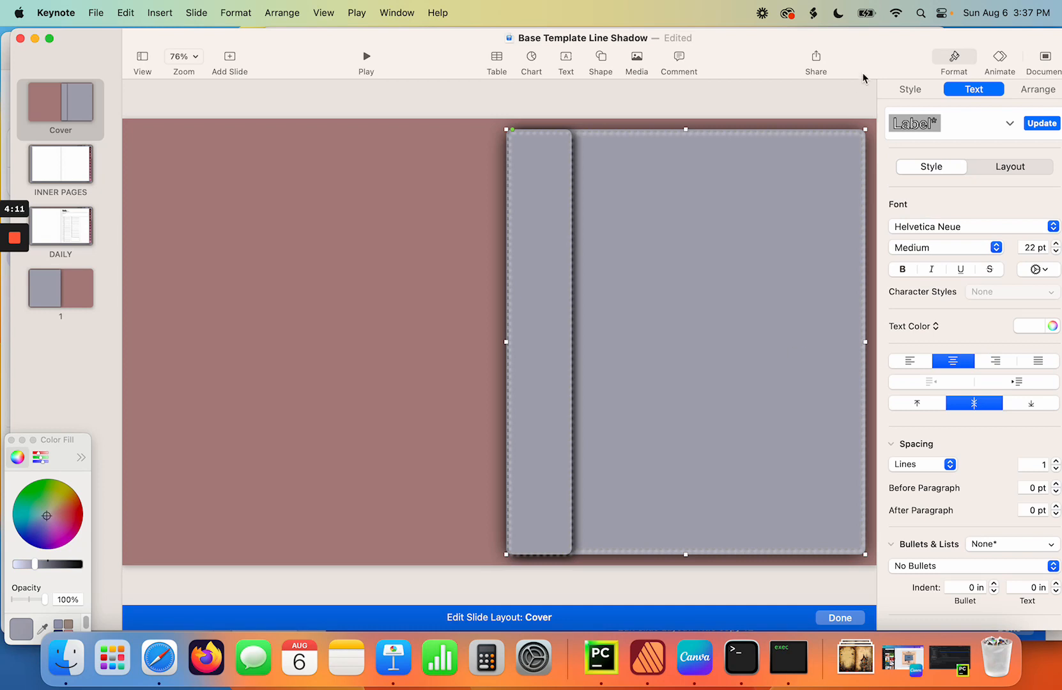
click(903, 90)
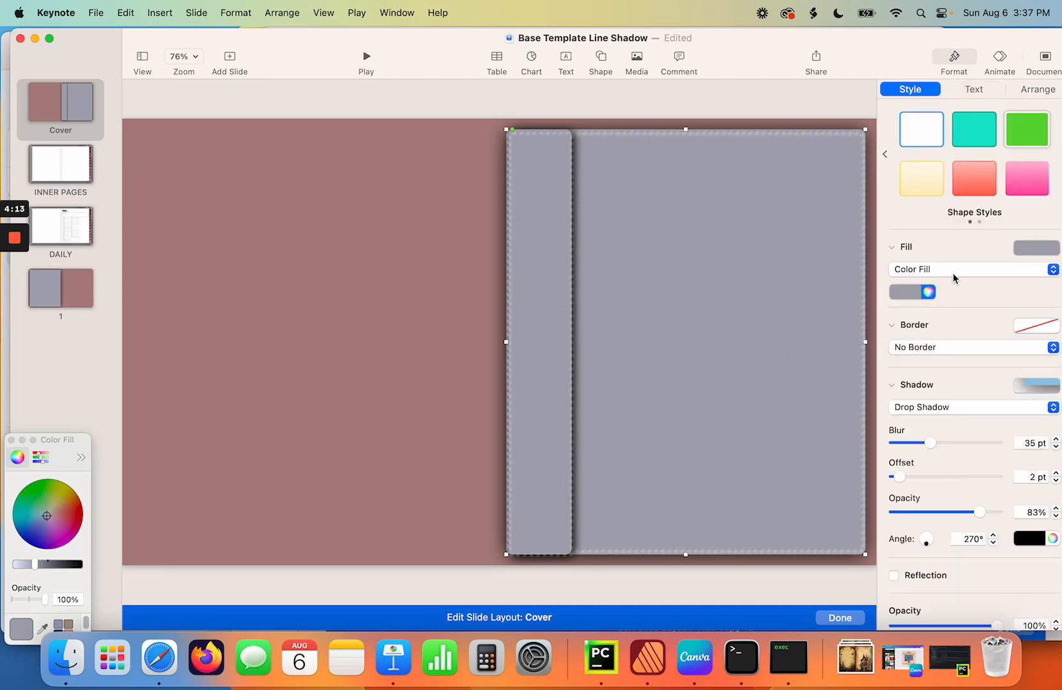
click(953, 271)
click(914, 317)
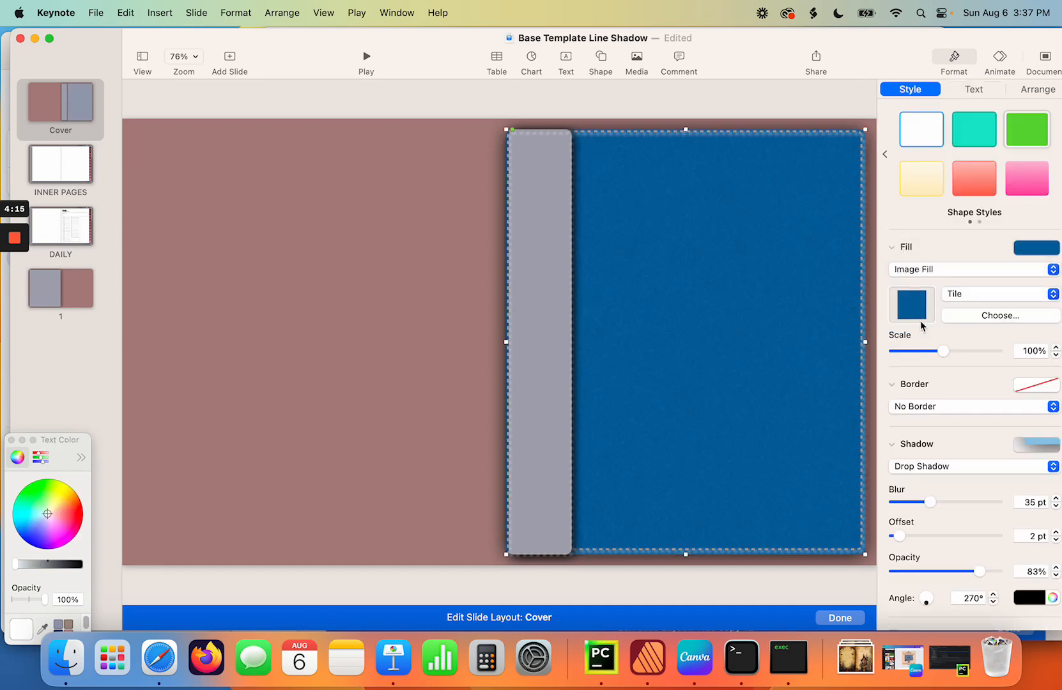
click(978, 316)
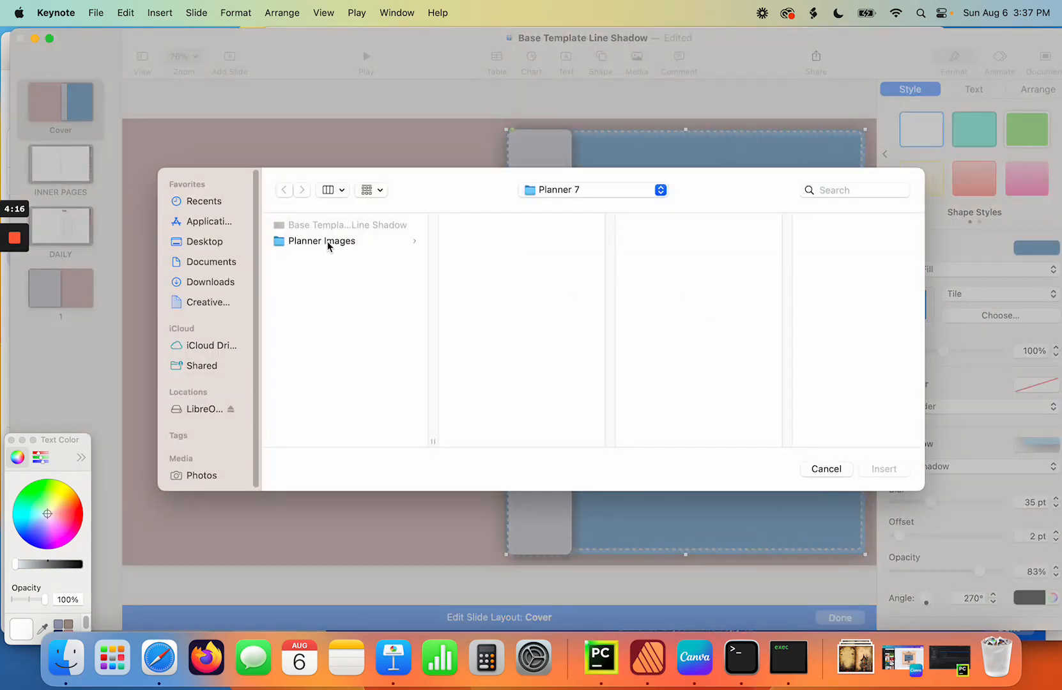
click(328, 245)
click(521, 226)
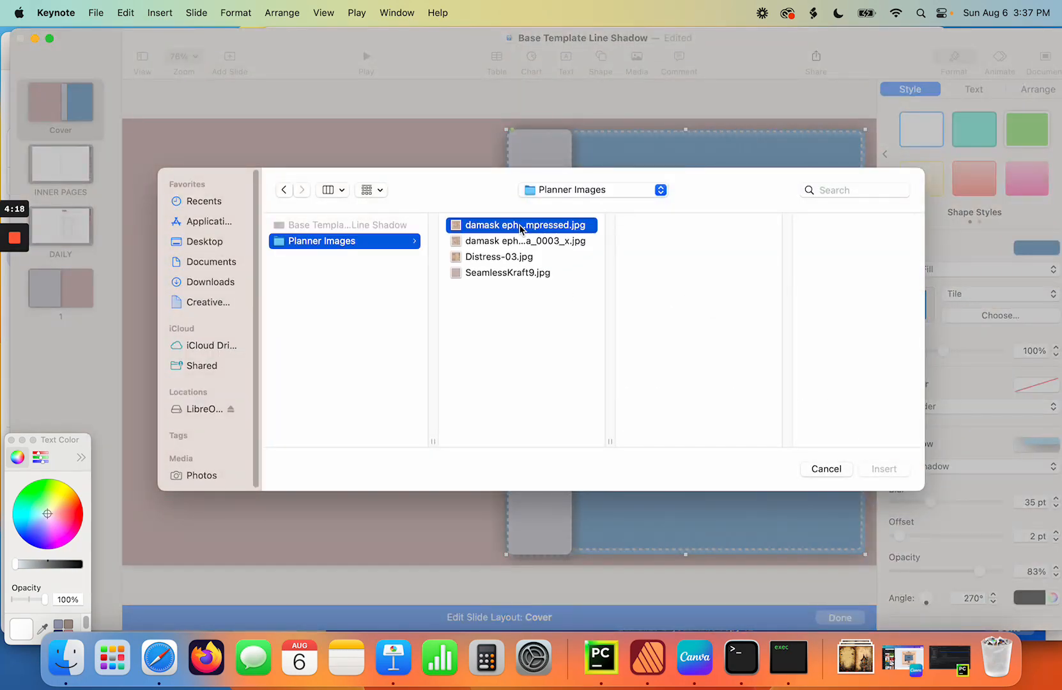
click(883, 468)
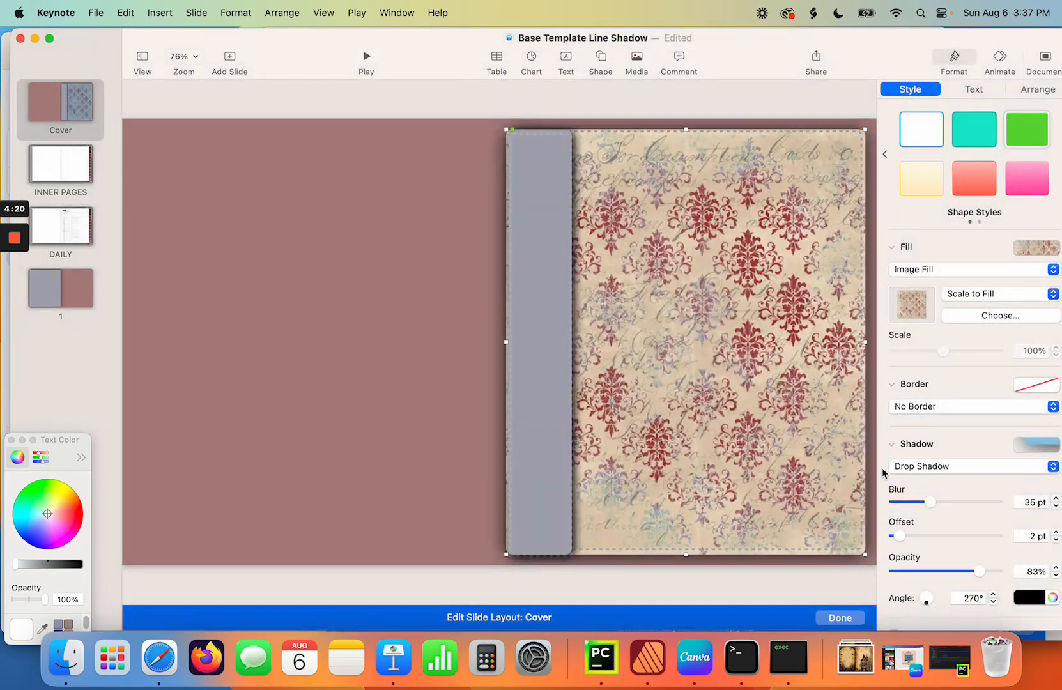
- Apply the same damask image fill to the narrow spine strip on the Cover layout
click(517, 335)
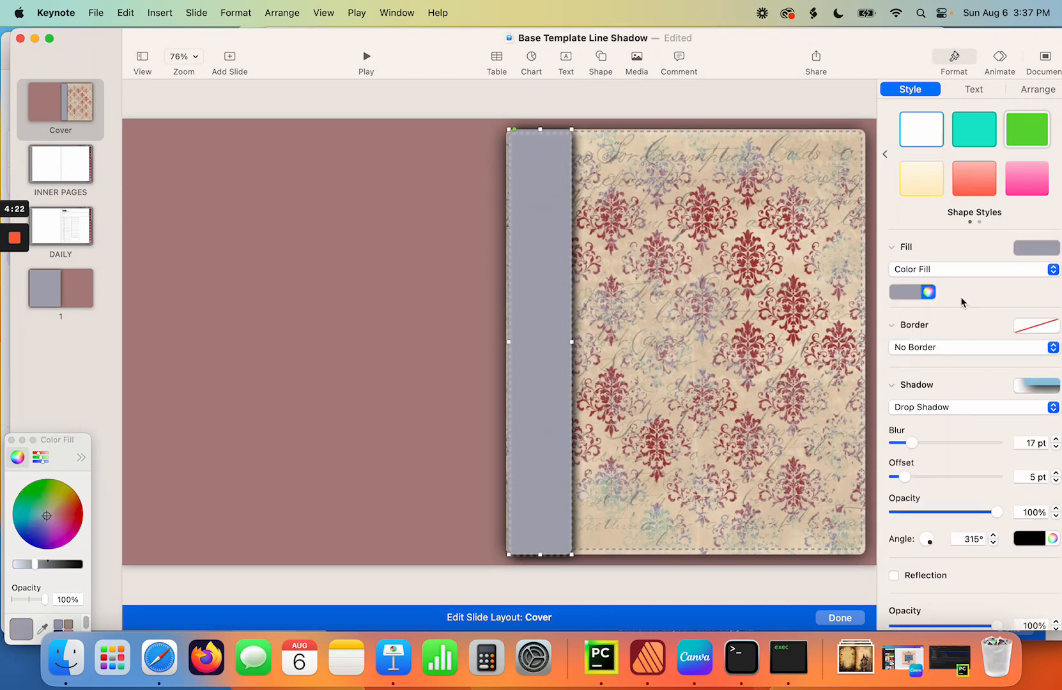
click(967, 271)
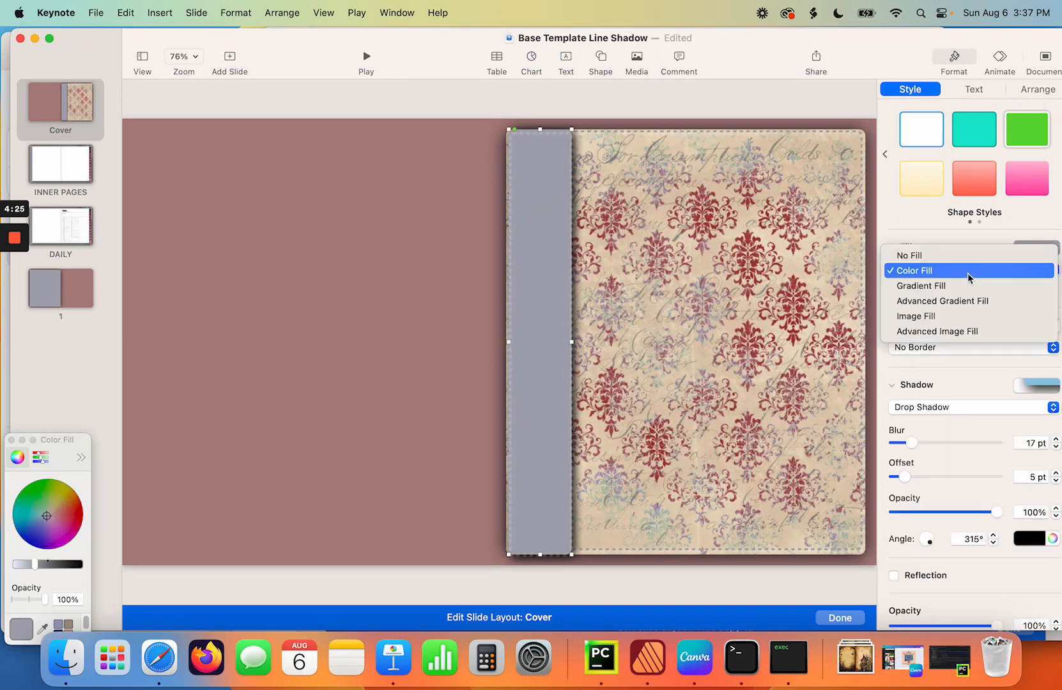
click(948, 314)
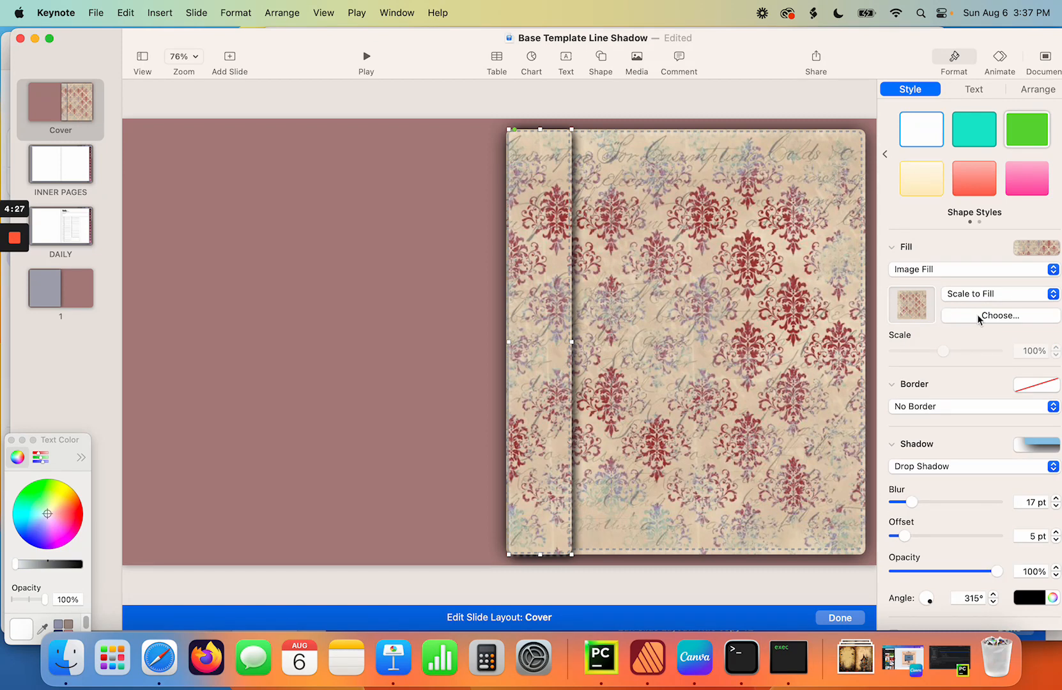
- Change the Cover layout's background color fill to the saved taupe swatch
click(368, 362)
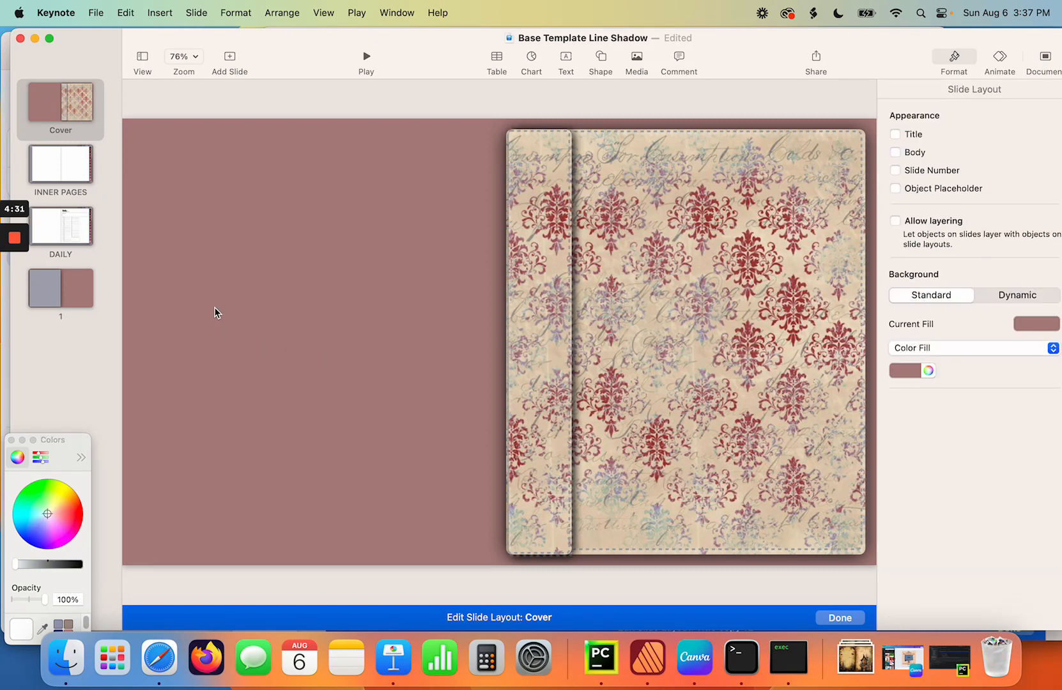
drag(70, 440, 83, 328)
click(80, 514)
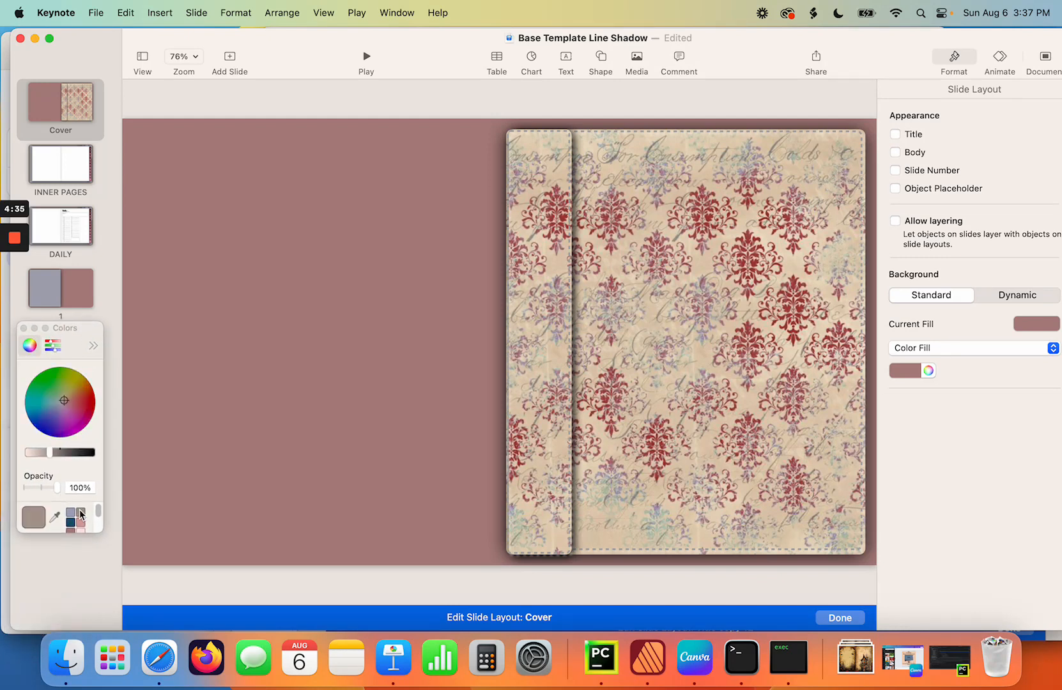
click(928, 371)
click(84, 515)
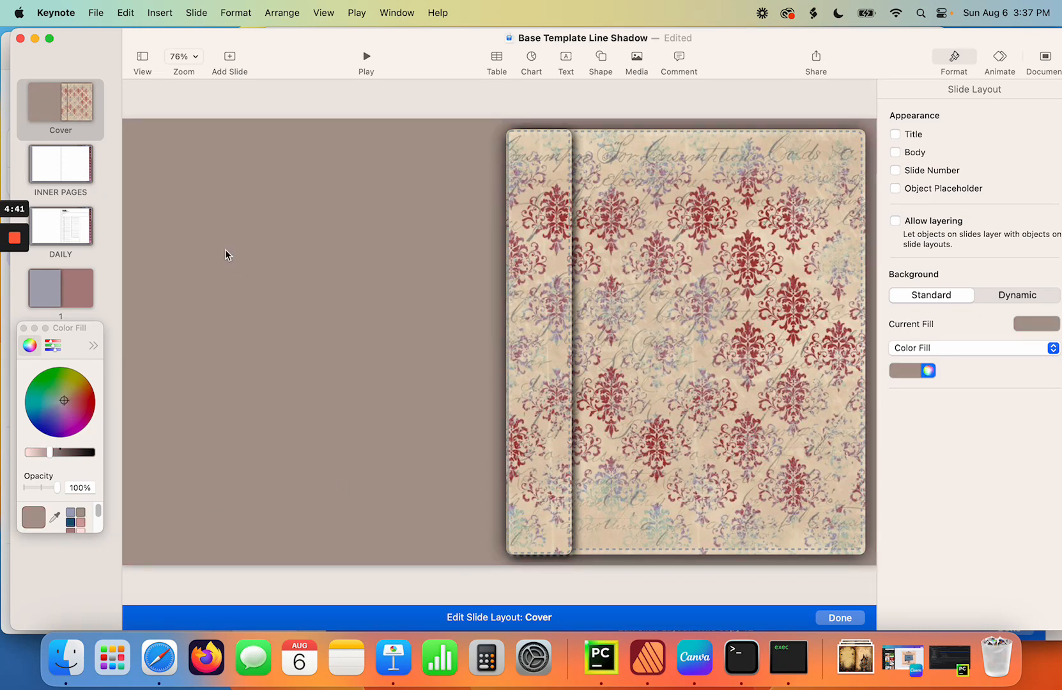
- Add a square shape to the Cover layout and size it into a narrow full-height band over the spine strip
click(667, 233)
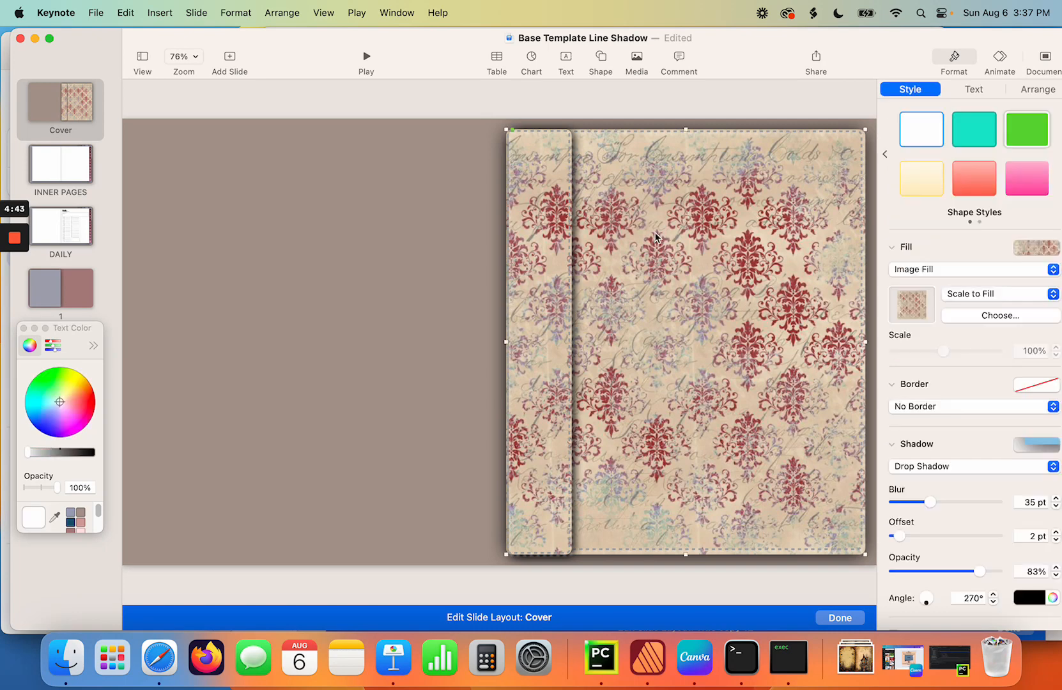
click(601, 64)
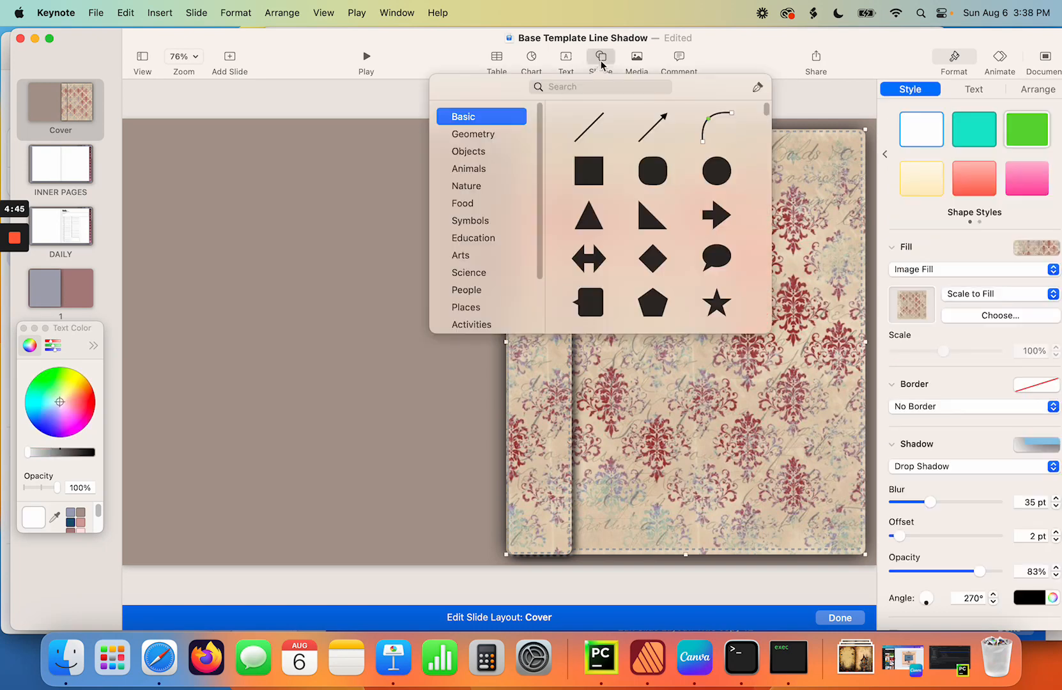
click(593, 174)
drag(506, 321, 564, 555)
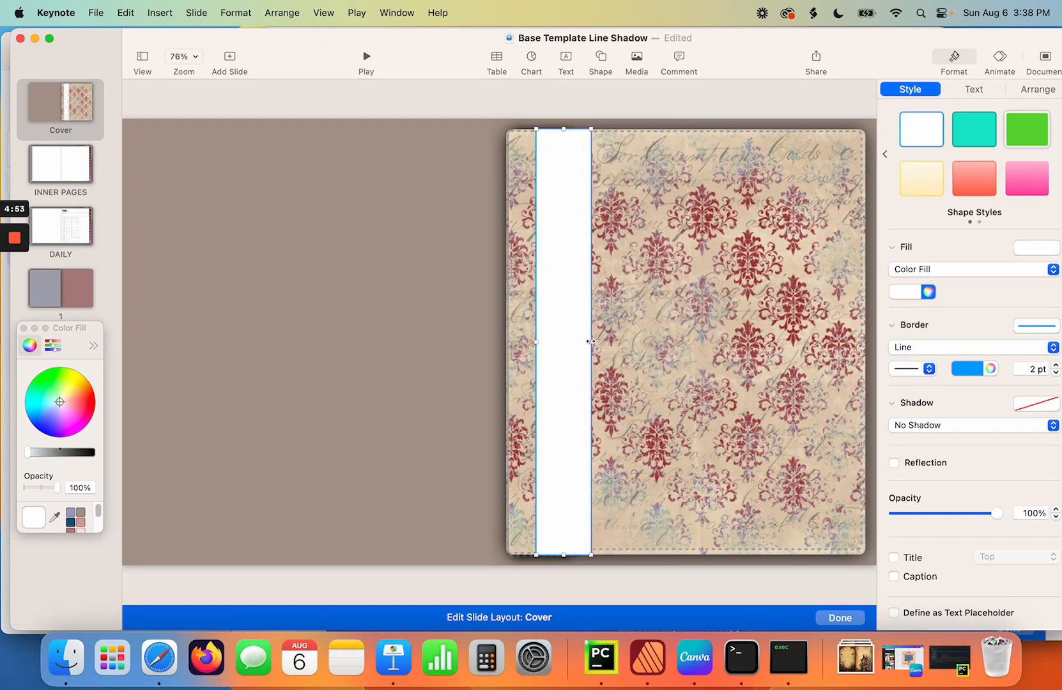
drag(590, 342, 557, 341)
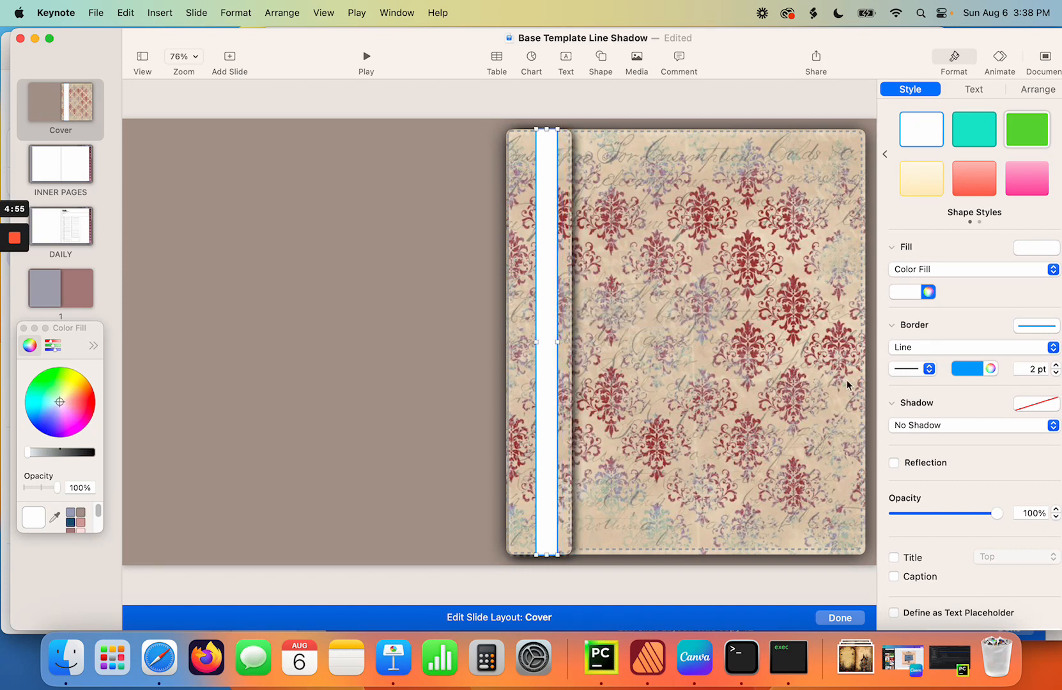
- Remove the new band's border and fill it with the saved blue-gray swatch
click(914, 347)
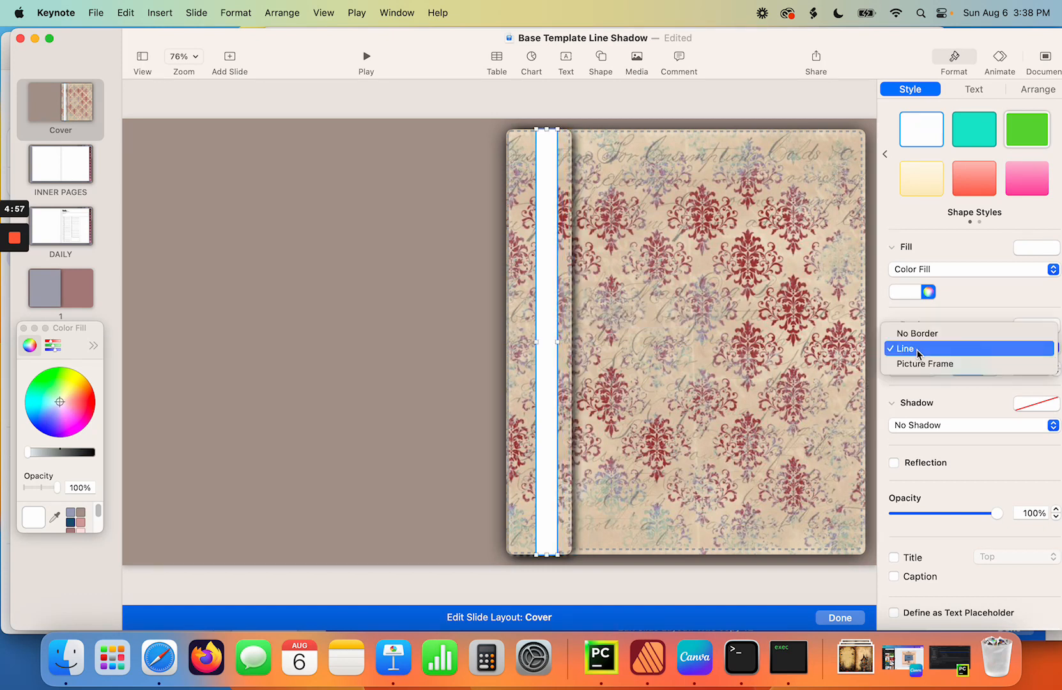
click(914, 334)
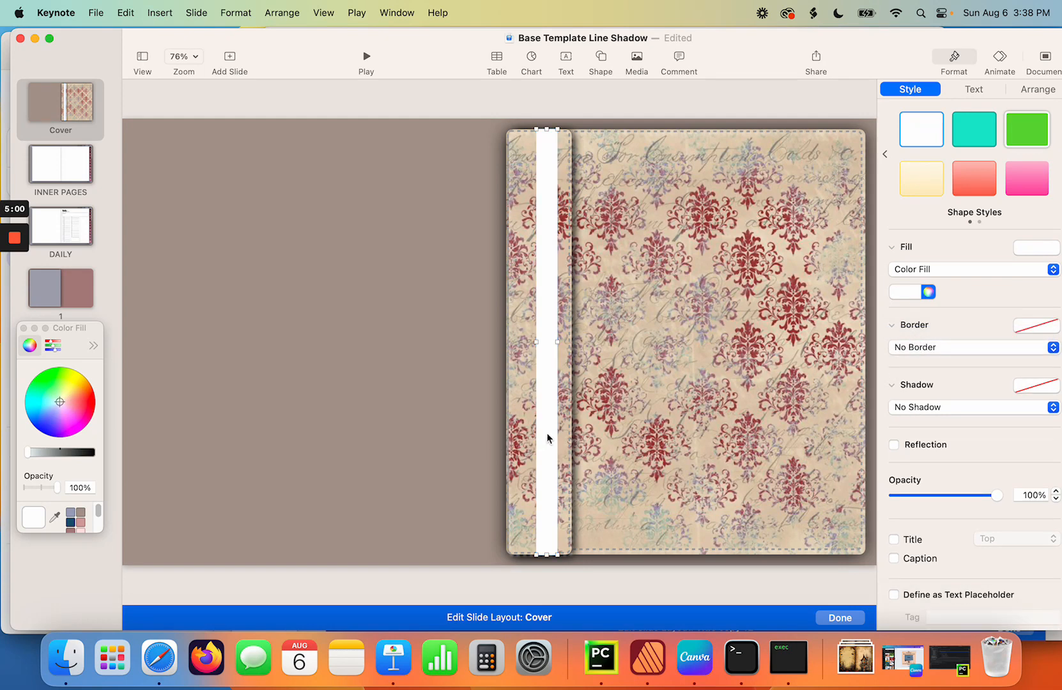
click(71, 516)
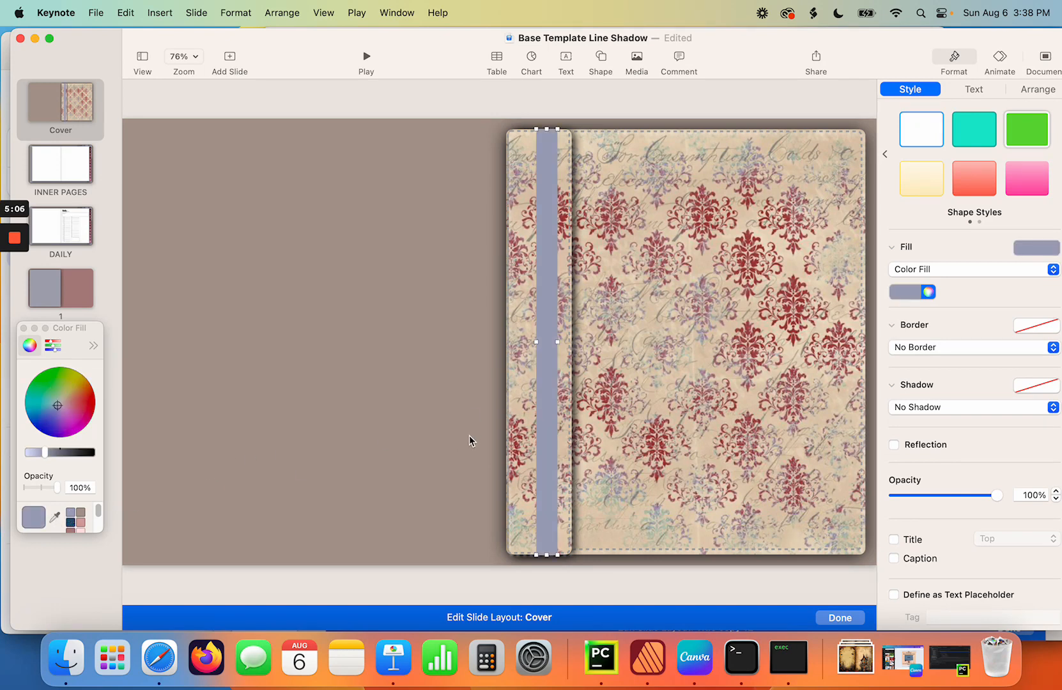
- Give the blue-gray band a drop shadow with 10 pt blur, 2 pt offset and 80% opacity
click(957, 406)
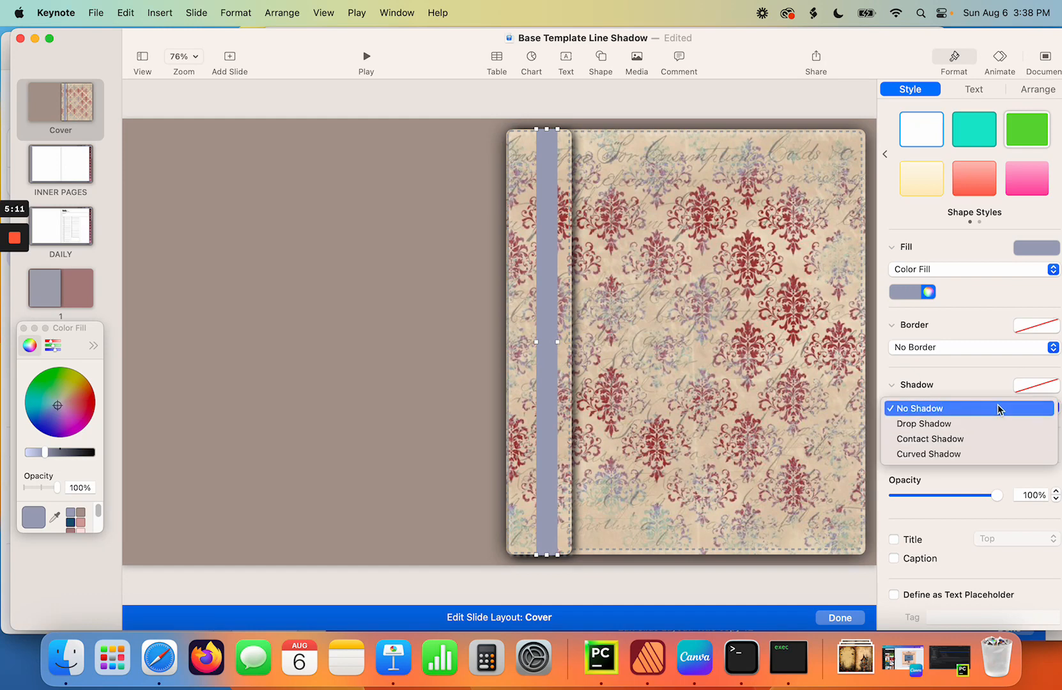
click(1047, 386)
click(1046, 391)
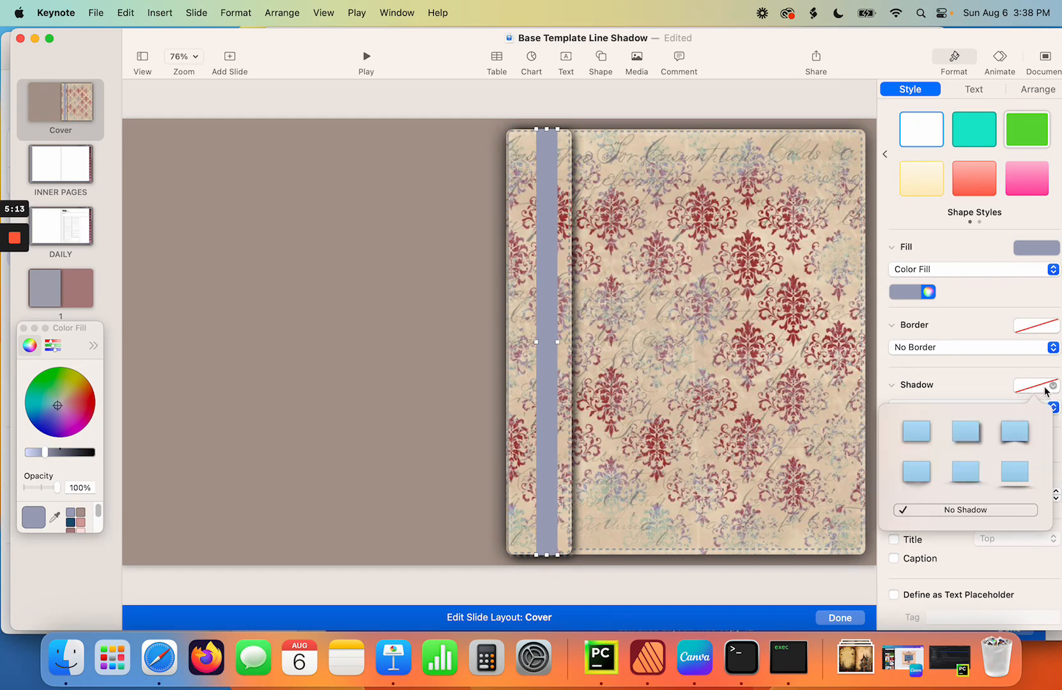
click(923, 435)
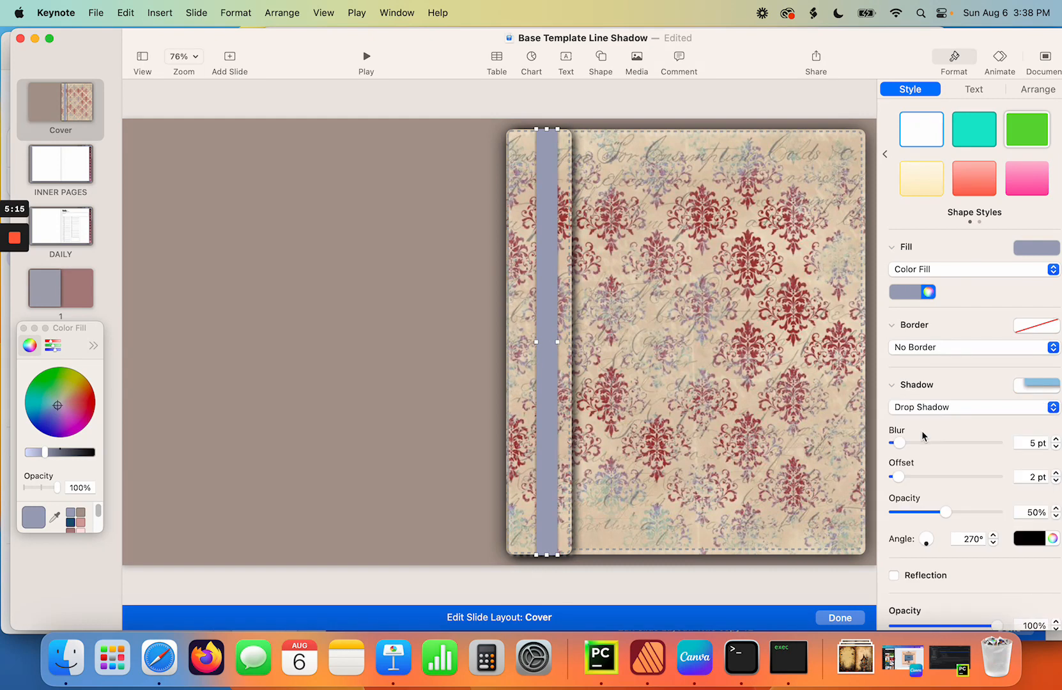
click(681, 466)
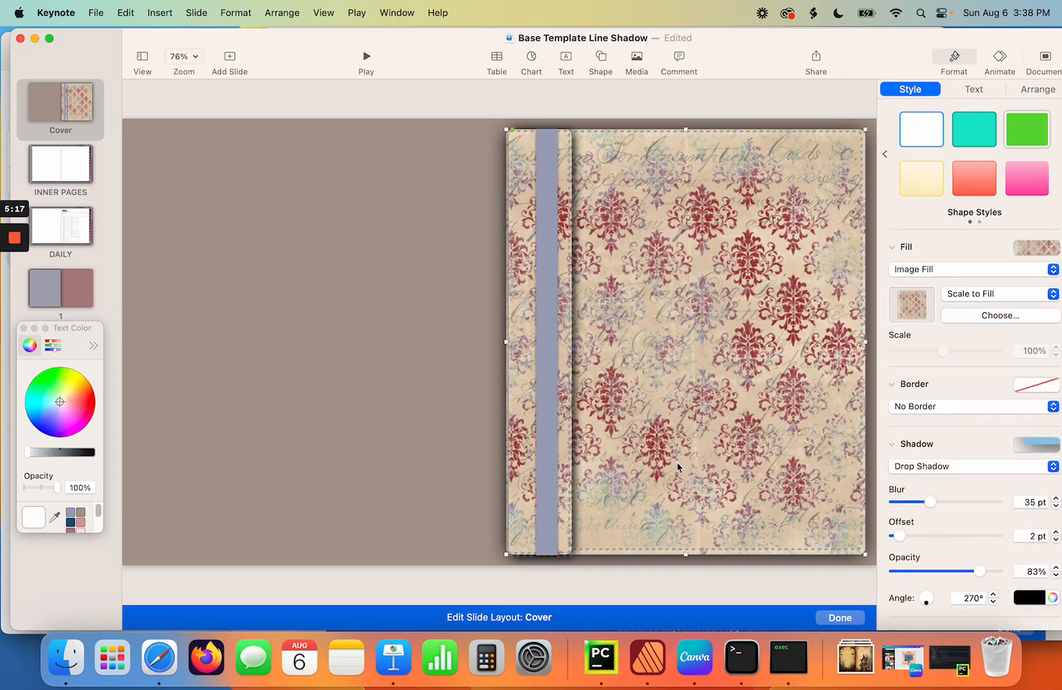
click(556, 459)
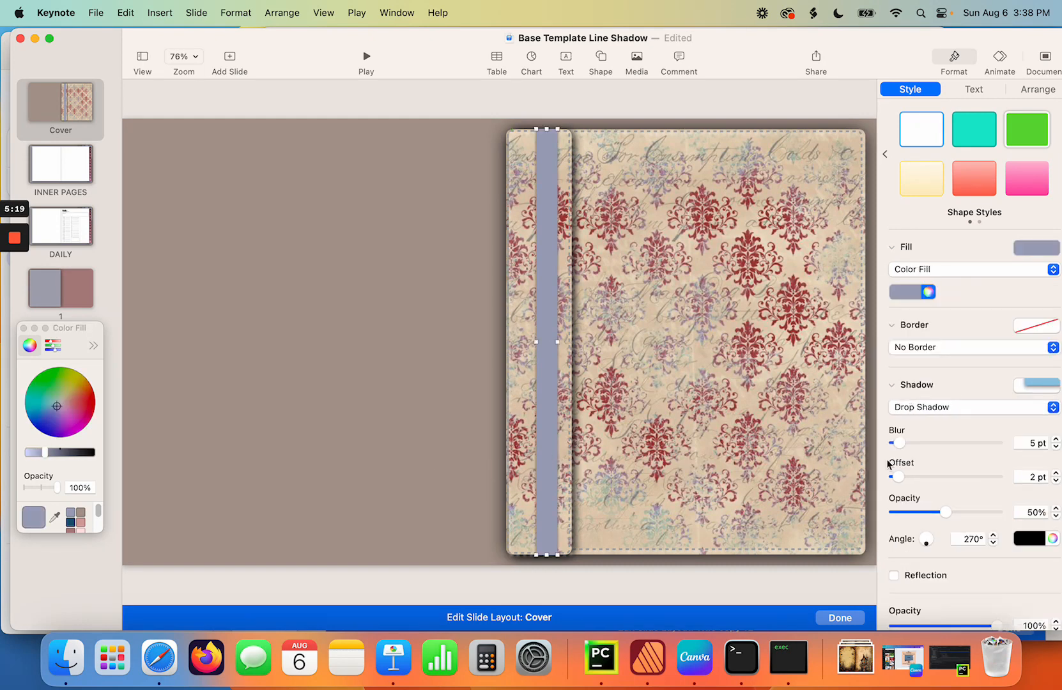
drag(941, 509, 977, 512)
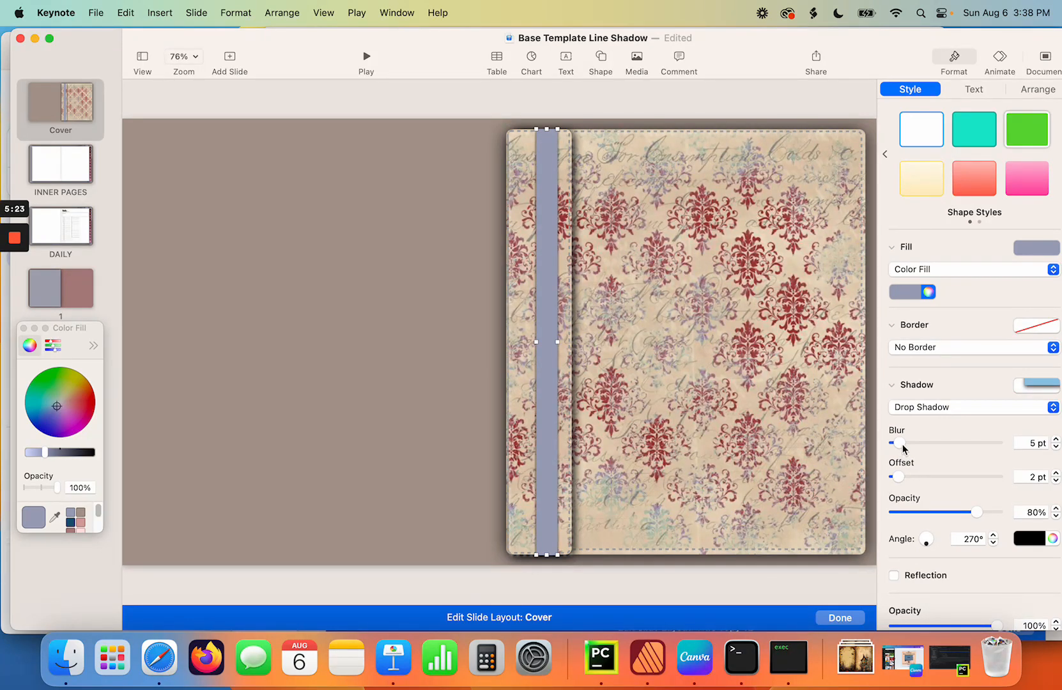
drag(901, 444, 909, 448)
click(479, 434)
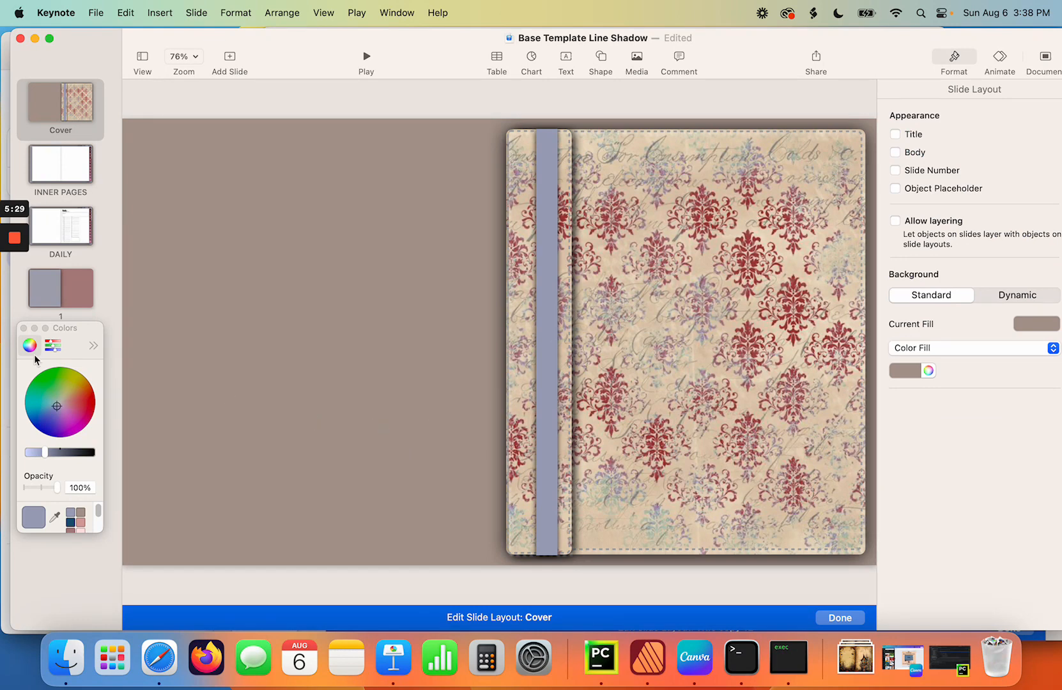
- Give the stitched cover shape behind the pages on the INNER PAGES layout the damask image fill
click(89, 182)
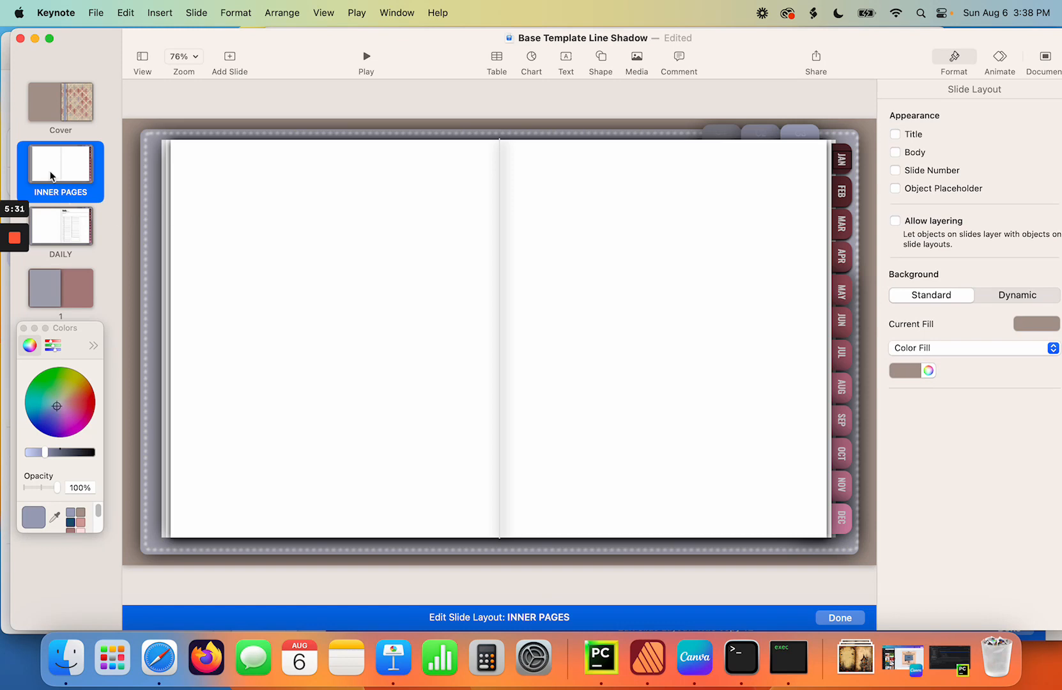
click(57, 105)
click(60, 149)
click(156, 160)
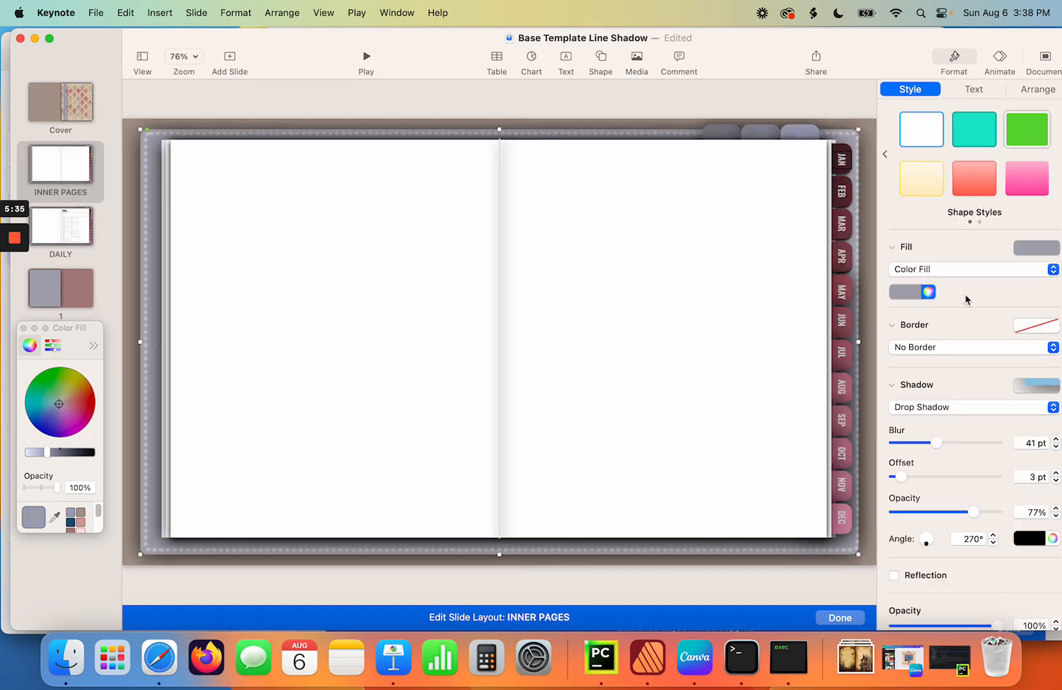
click(953, 271)
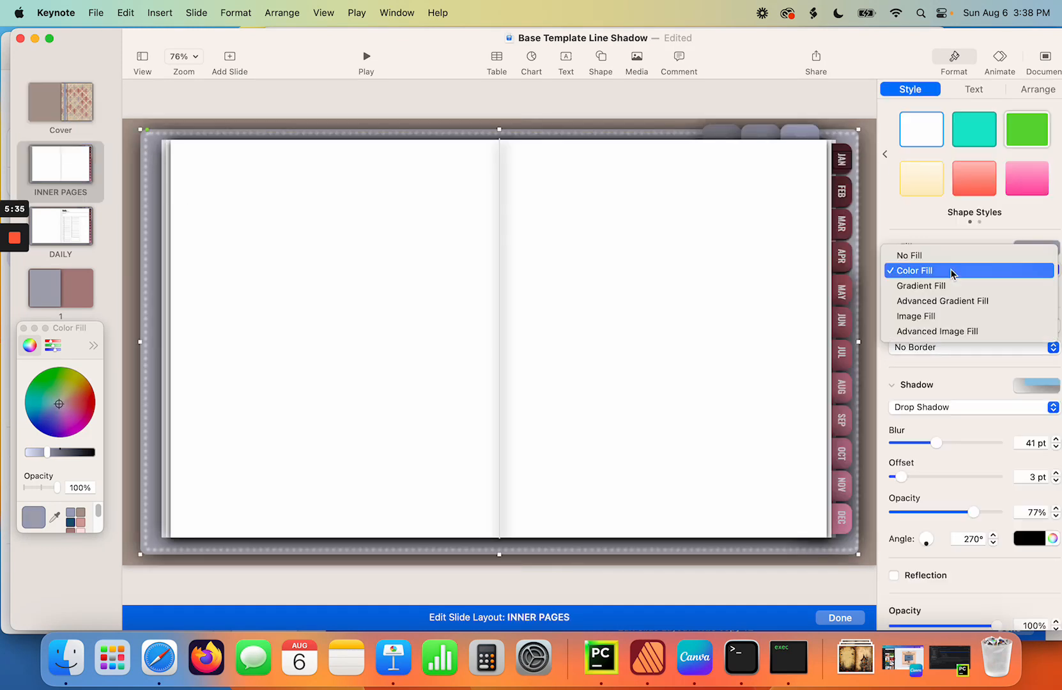
click(932, 317)
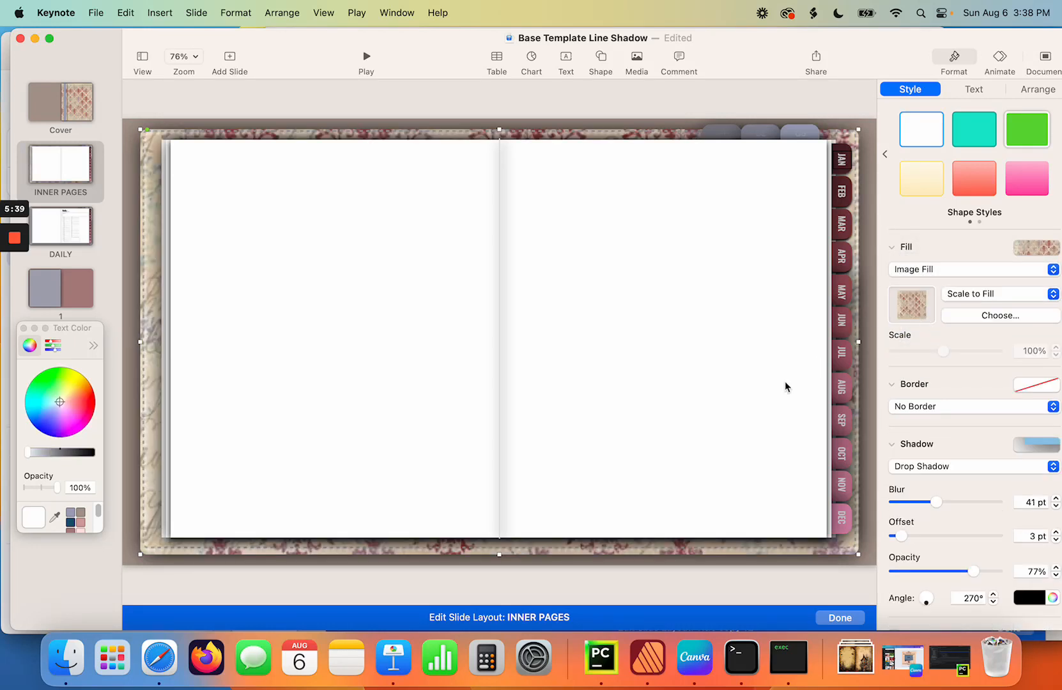
- Give the stitched cover shape on the DAILY layout the damask image fill, and open layout 1 for editing
click(75, 213)
click(152, 167)
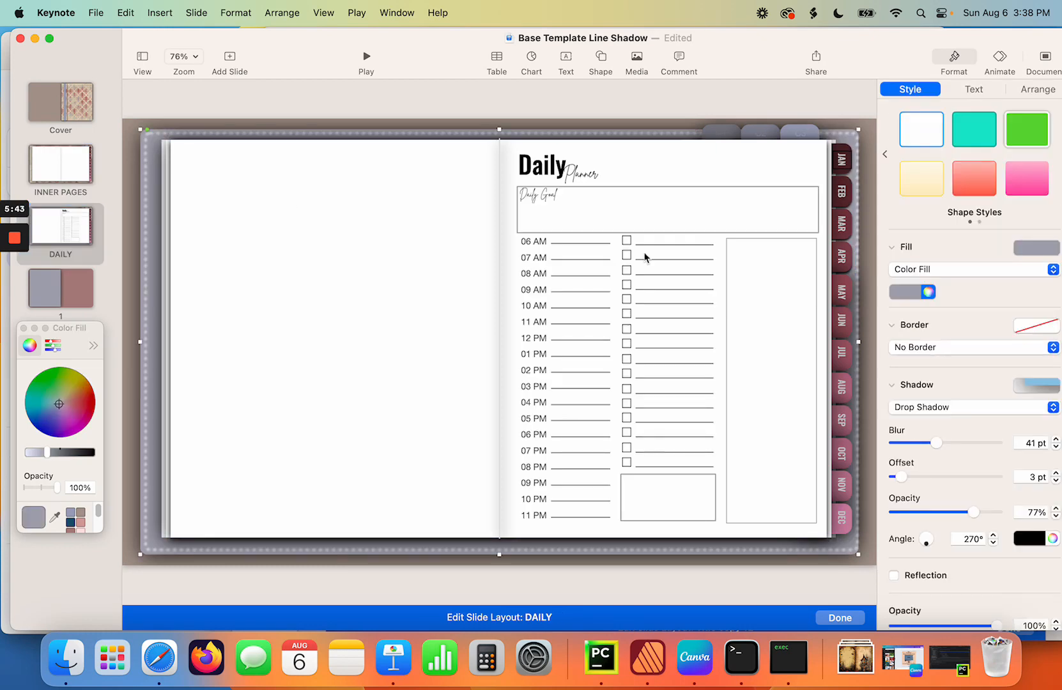
click(947, 269)
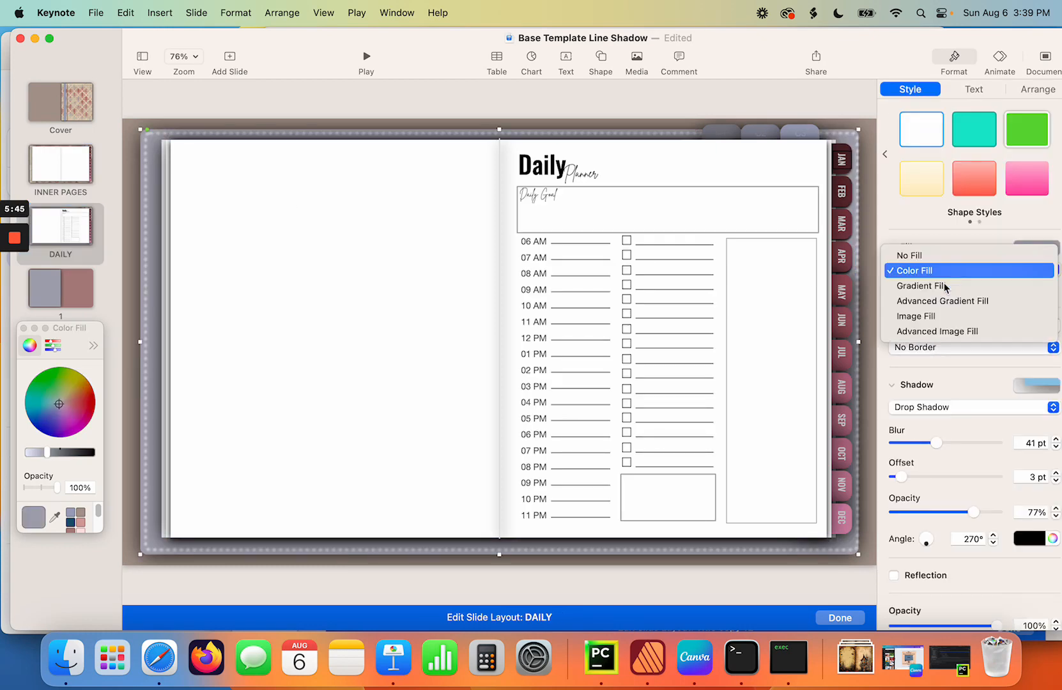
click(937, 315)
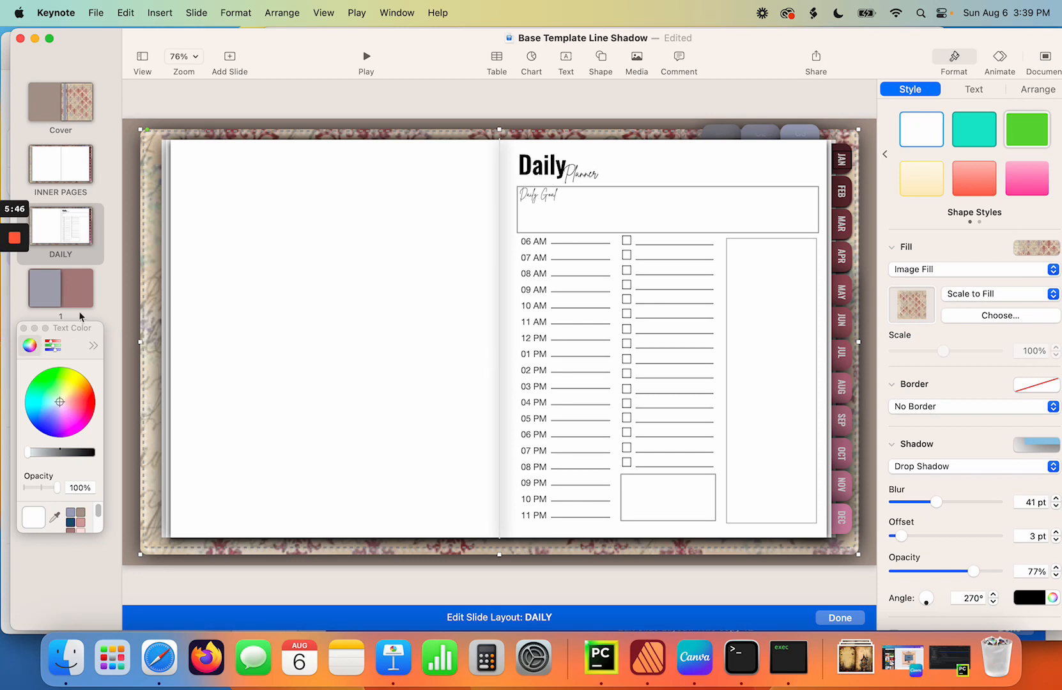
click(44, 291)
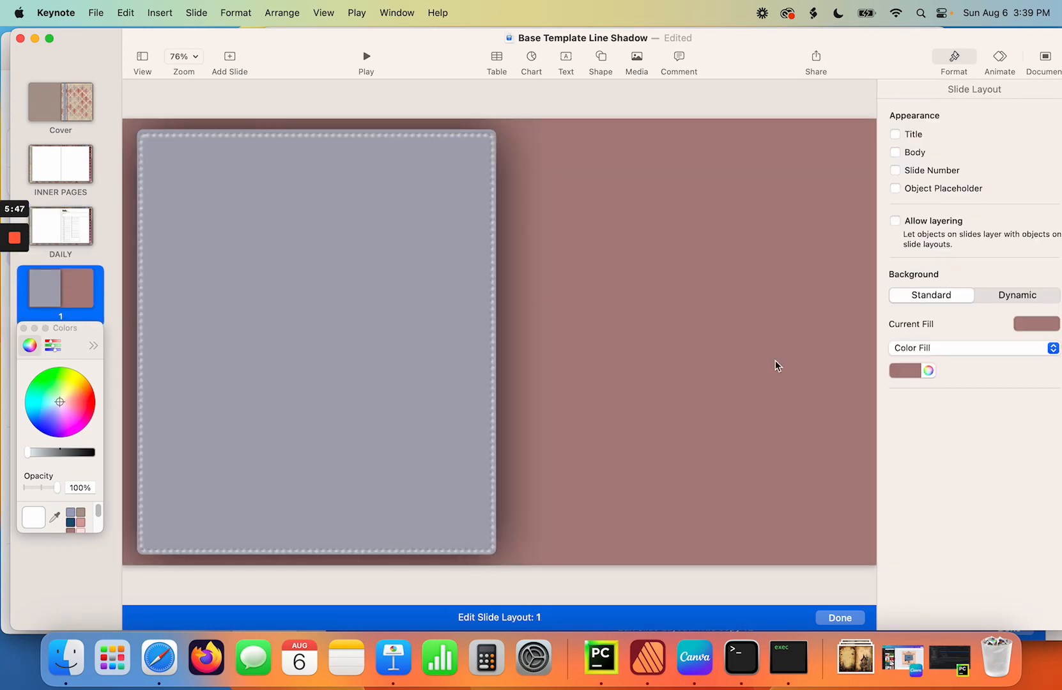
click(934, 347)
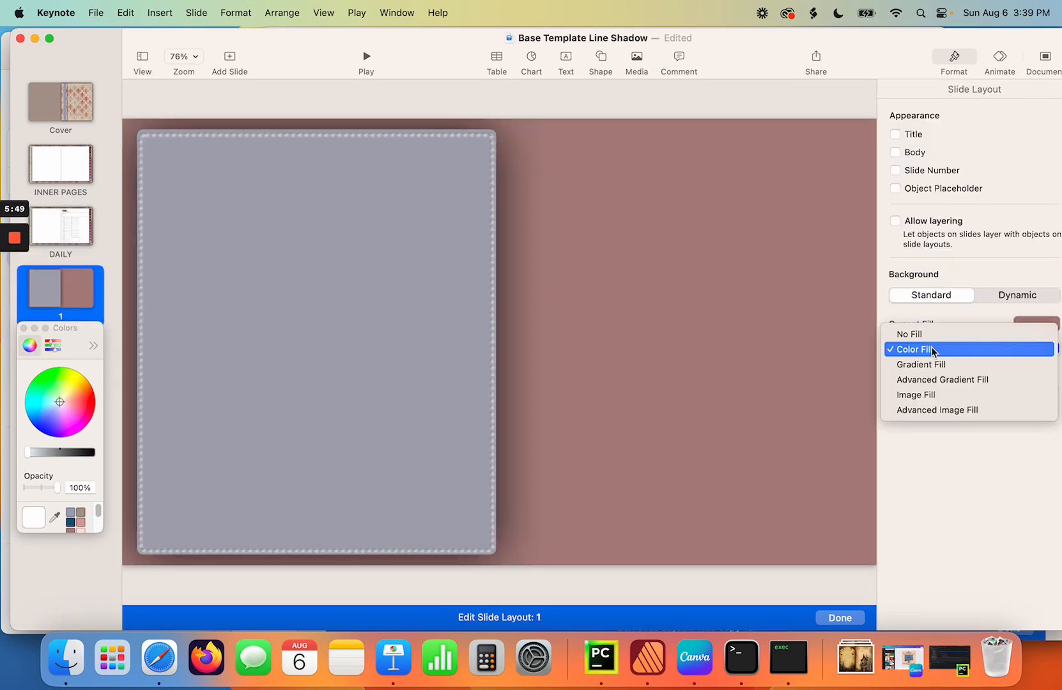
click(933, 396)
click(729, 386)
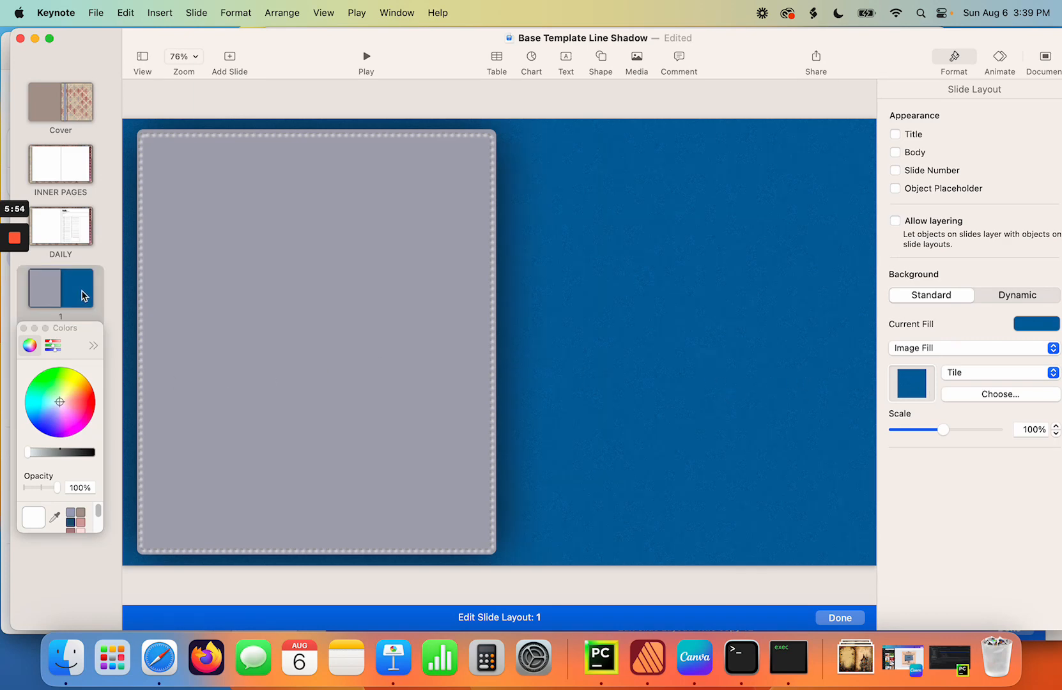
click(975, 351)
click(955, 304)
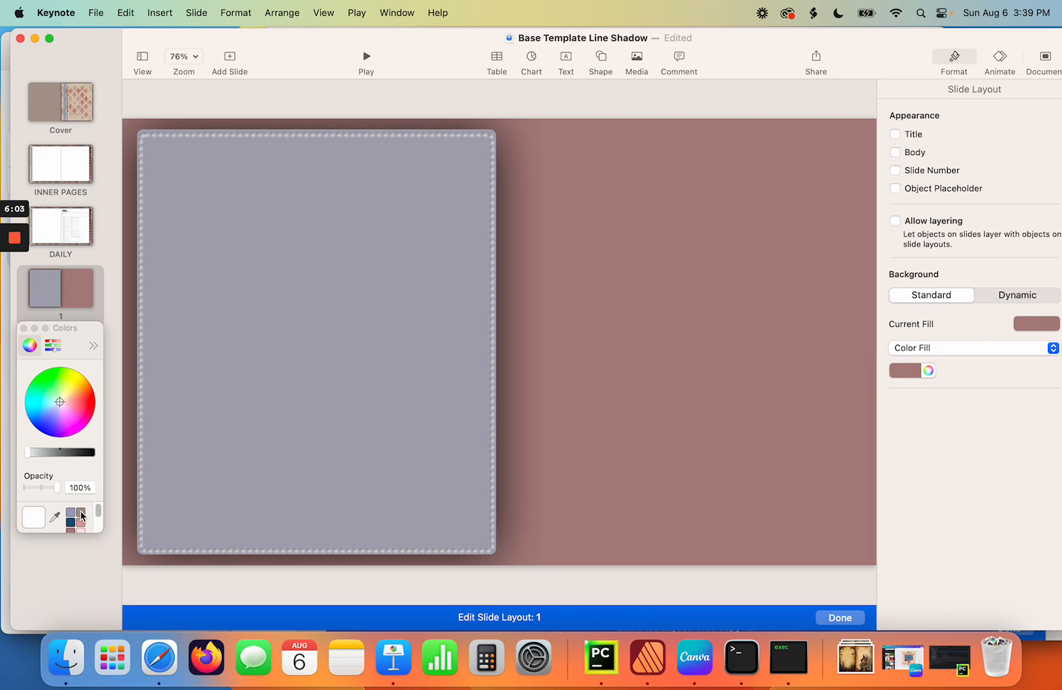
- Set layout 1's background color to the saved taupe swatch and give its stitched cover shape the damask image fill
click(928, 371)
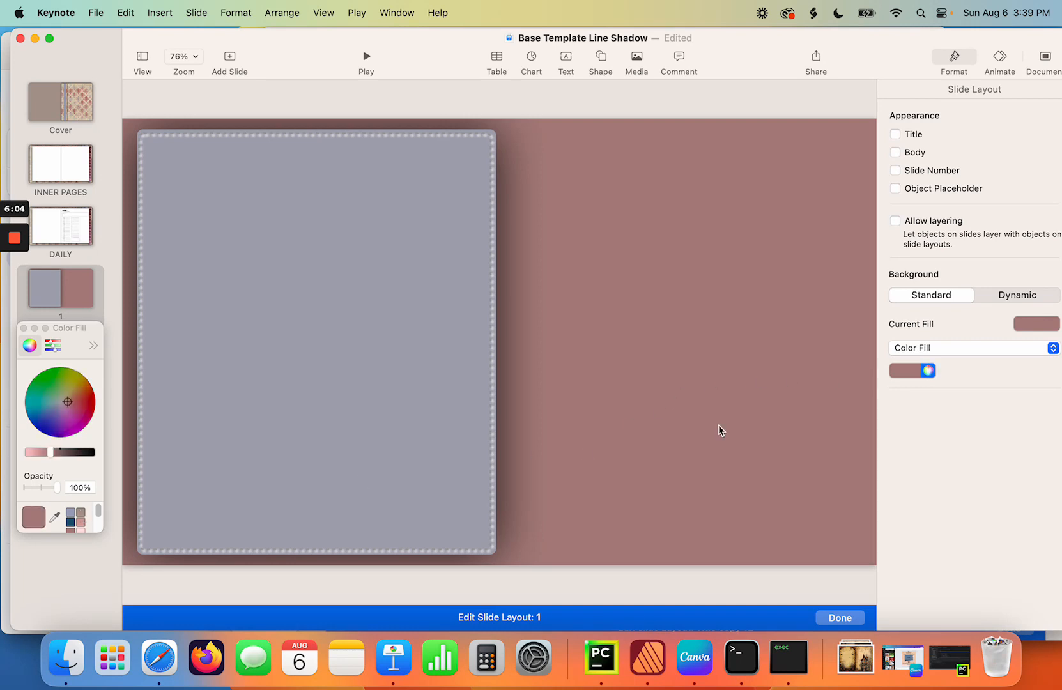
click(82, 515)
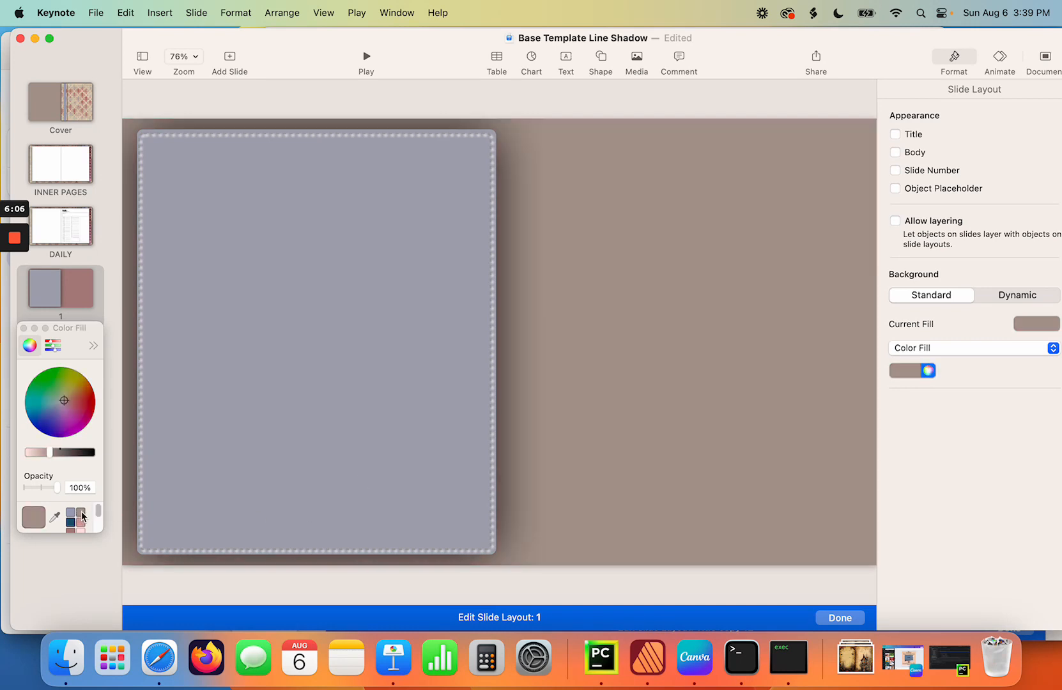
click(324, 349)
click(965, 270)
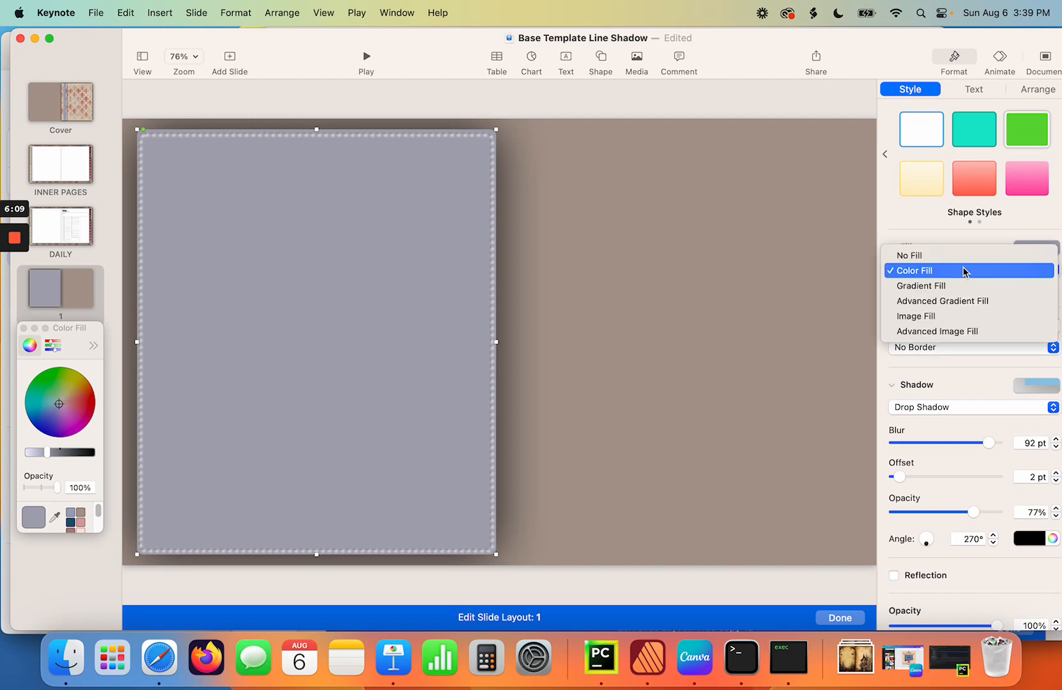
click(932, 316)
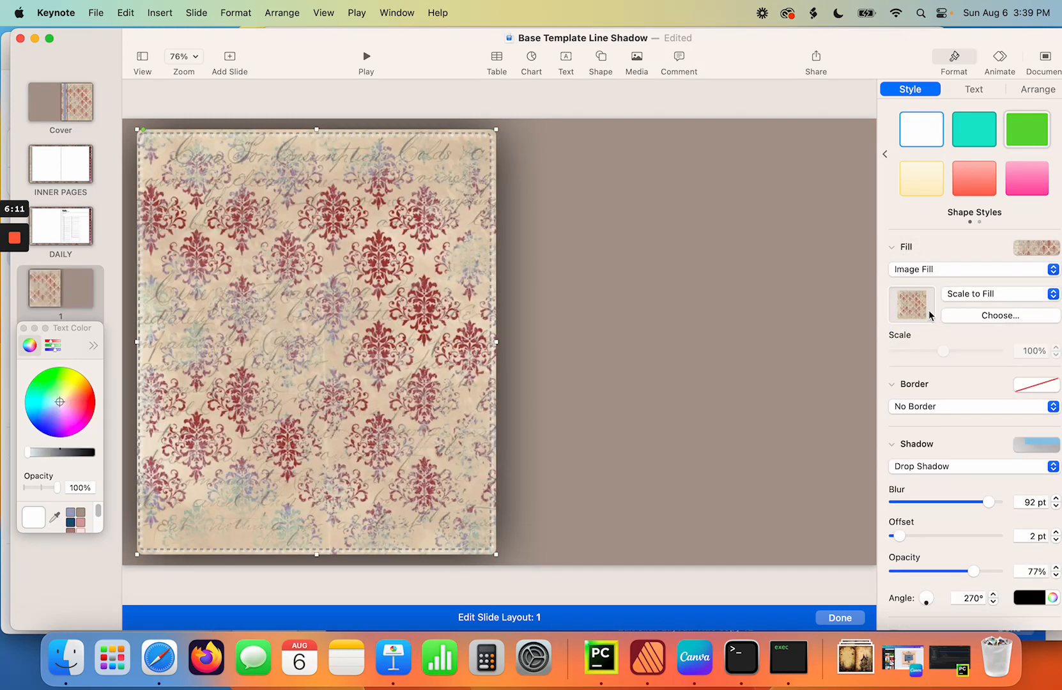
- Check the background color and cover fill across the DAILY, INNER PAGES, Cover and 1 layouts
click(76, 223)
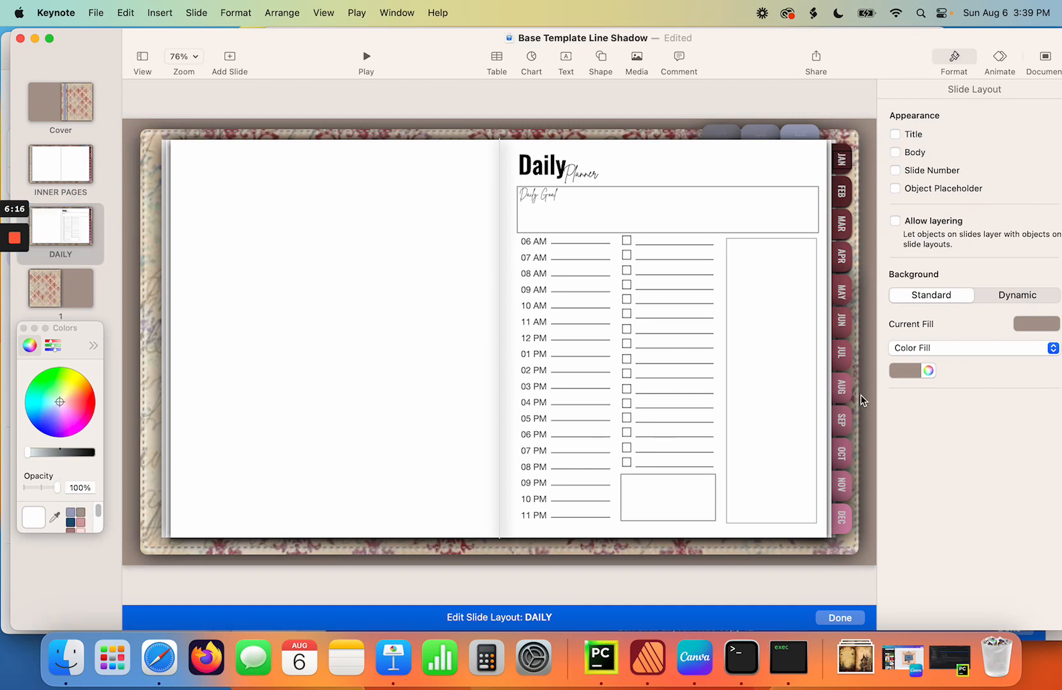
click(928, 371)
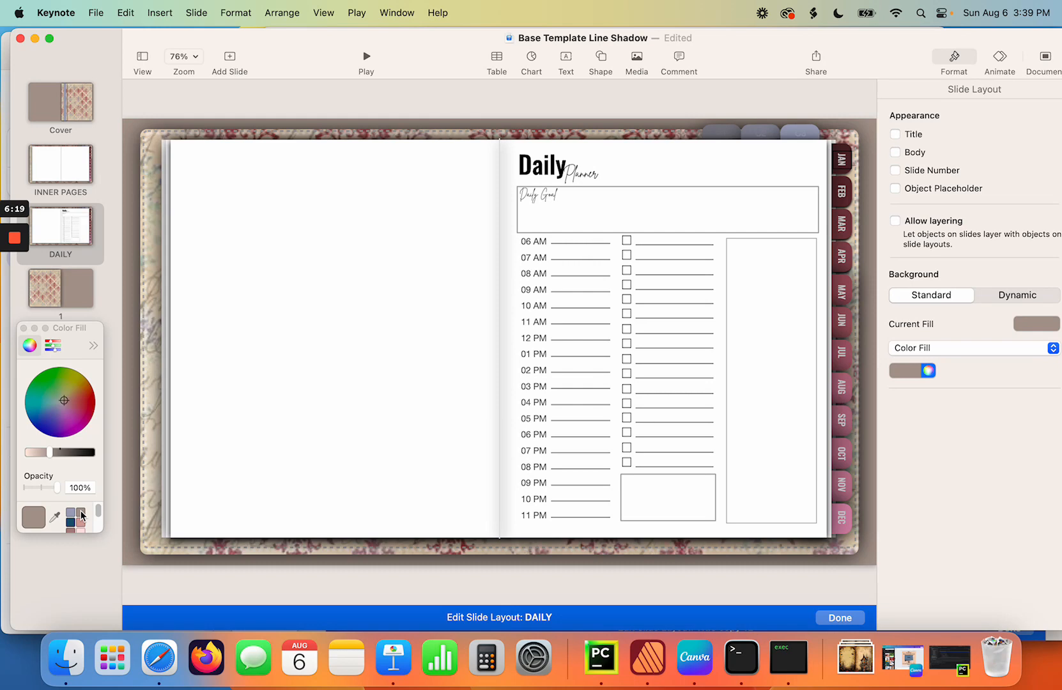
click(60, 174)
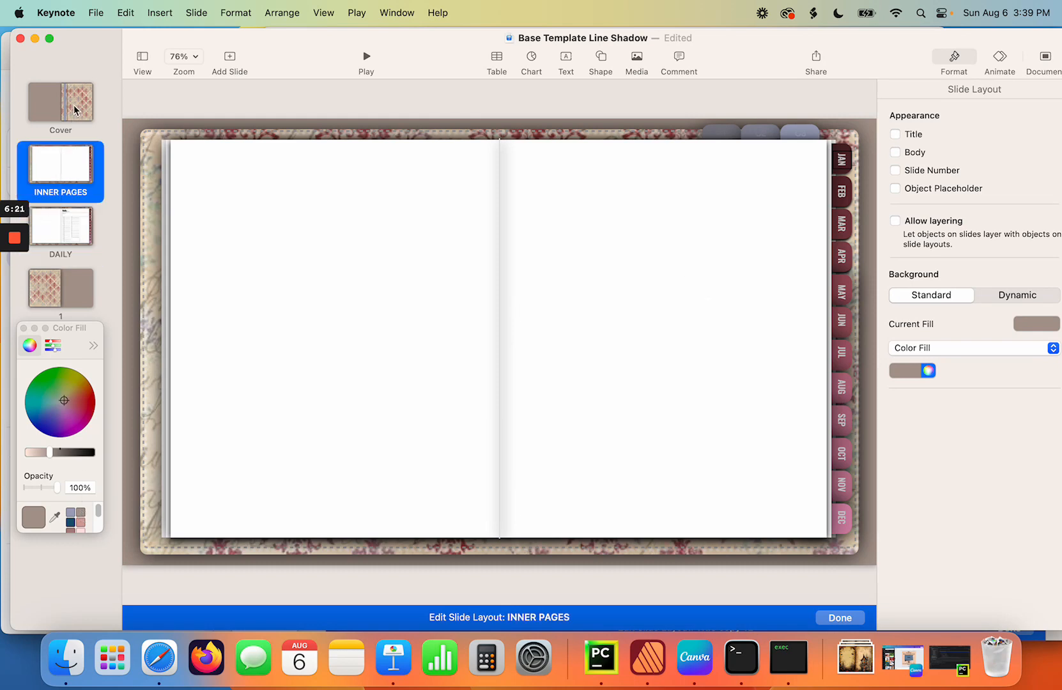
click(73, 125)
click(70, 169)
click(69, 228)
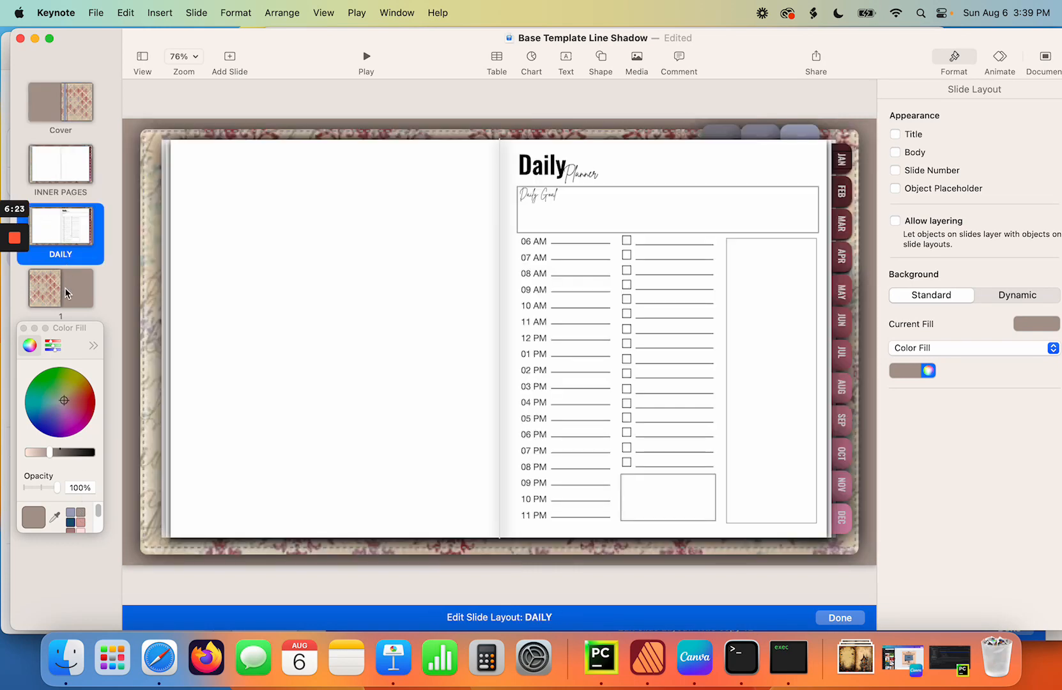
click(67, 292)
- Copy the blue-gray vertical strap from the Cover layout onto the INNER PAGES layout, placed along the left page's outer edge at about X 1.14 in
click(83, 120)
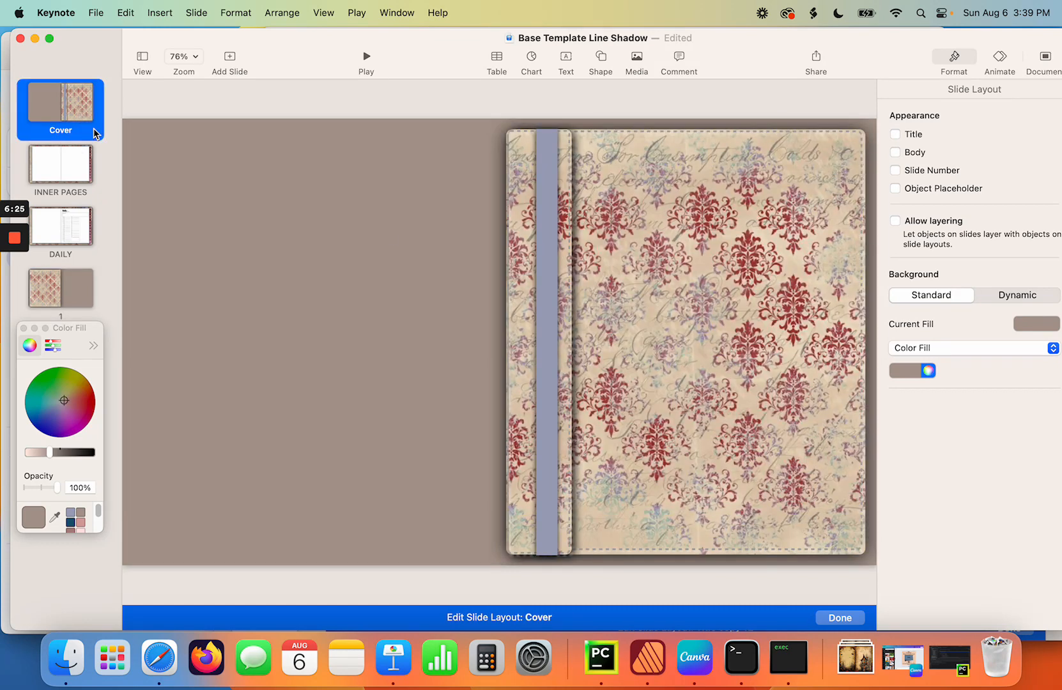
click(550, 283)
right_click(550, 284)
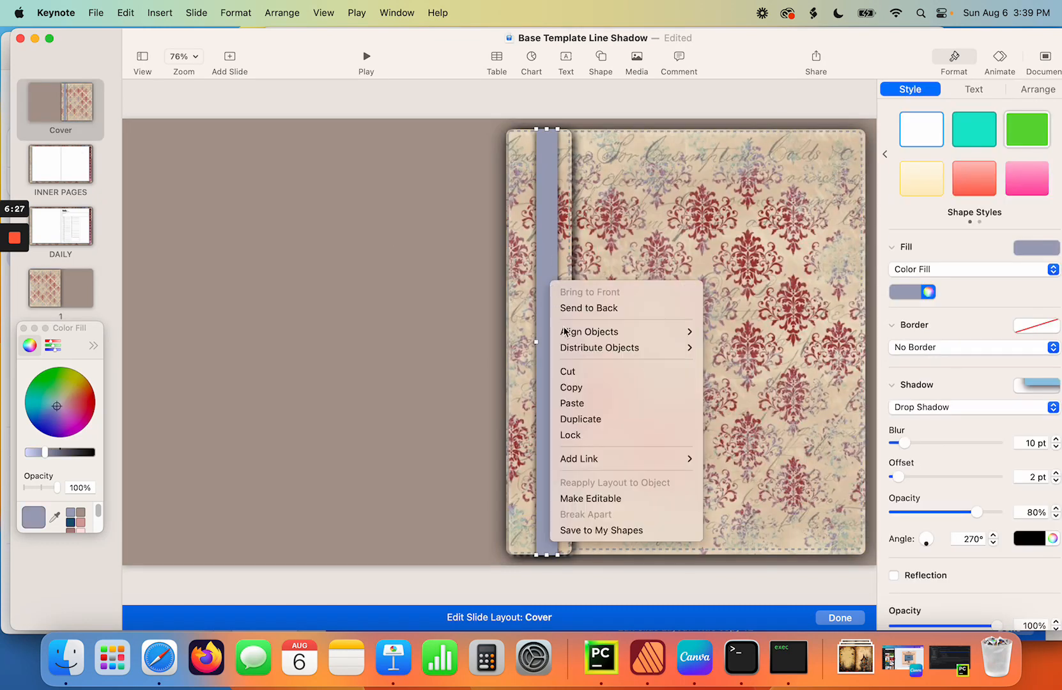
click(586, 388)
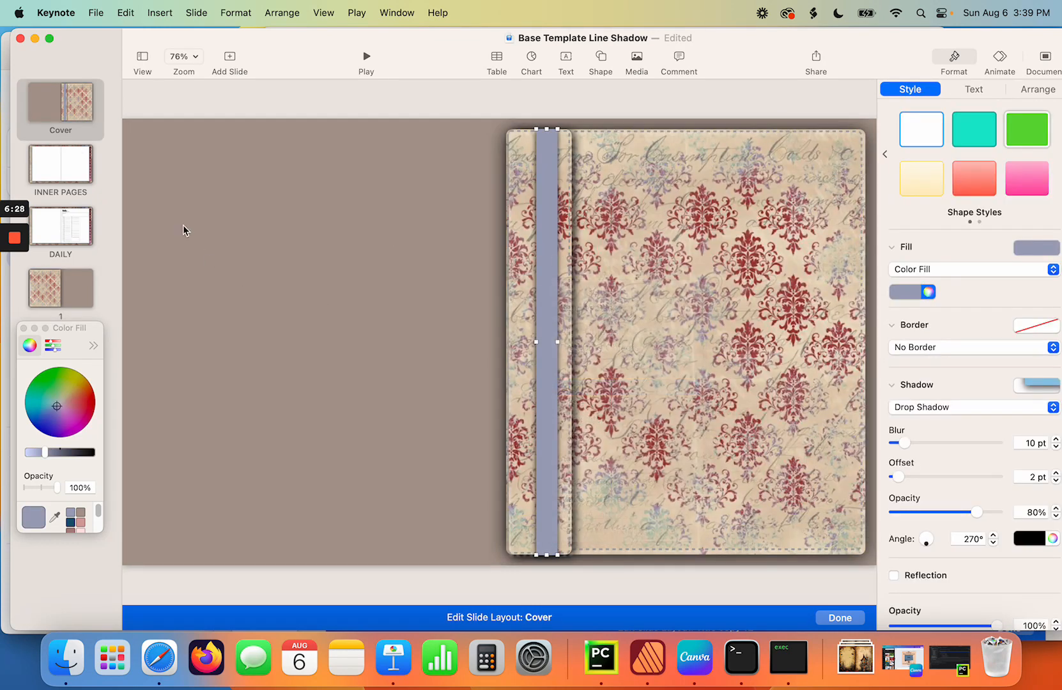
click(76, 163)
right_click(191, 133)
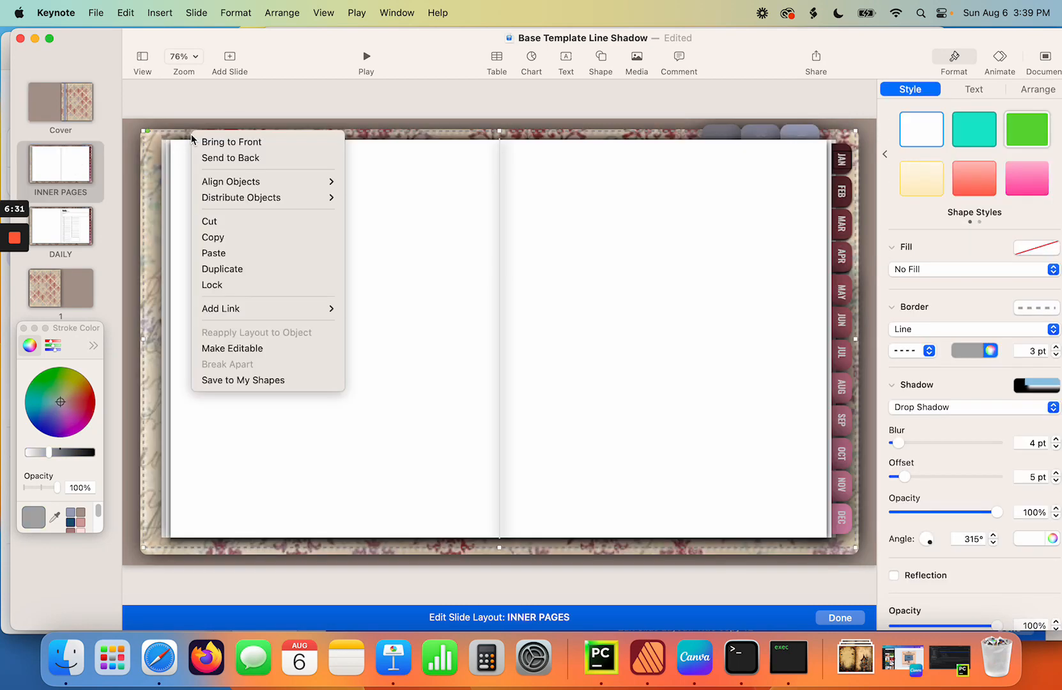
click(211, 253)
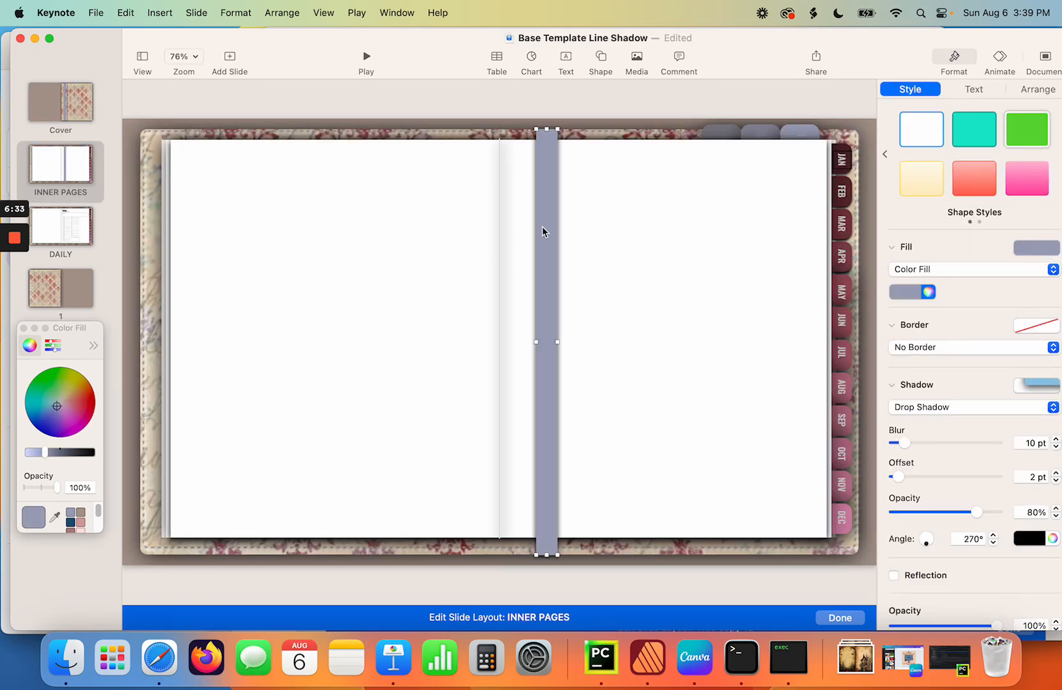
drag(543, 232, 180, 232)
- Layer the strap on the INNER PAGES layout behind the pages but in front of the damask cover shape
click(1023, 90)
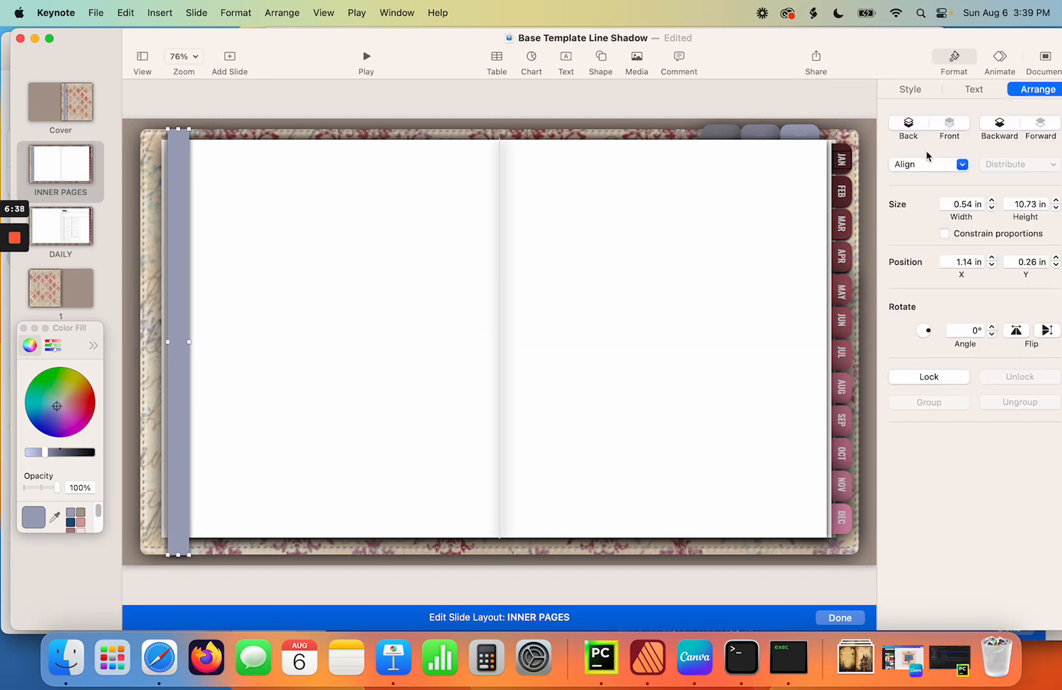
click(908, 126)
click(1040, 126)
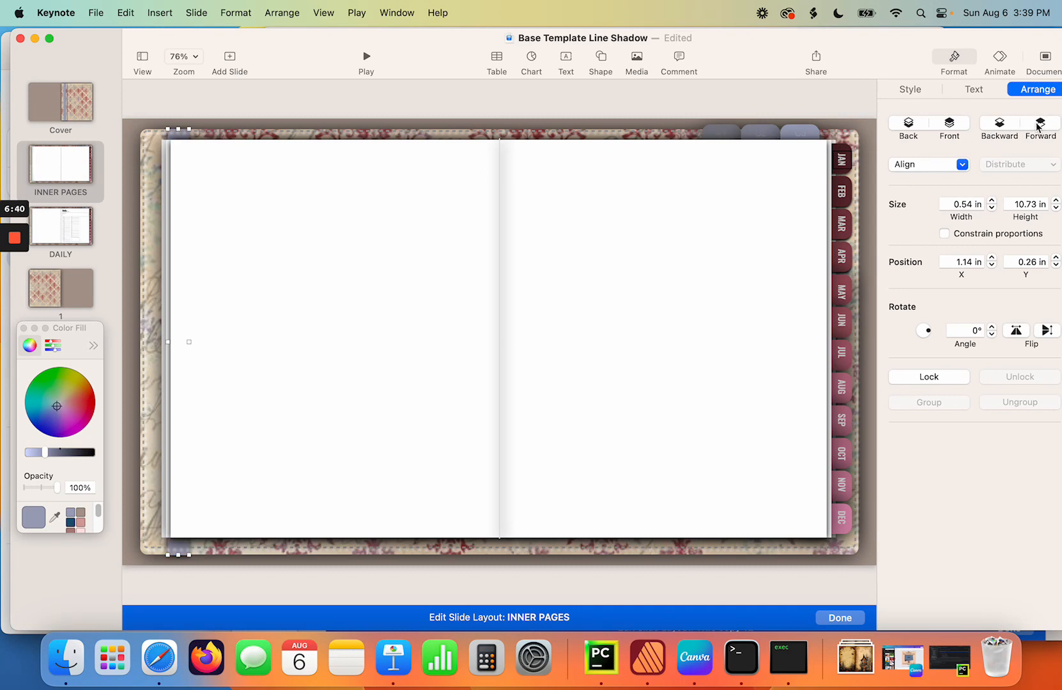
click(1039, 125)
click(499, 194)
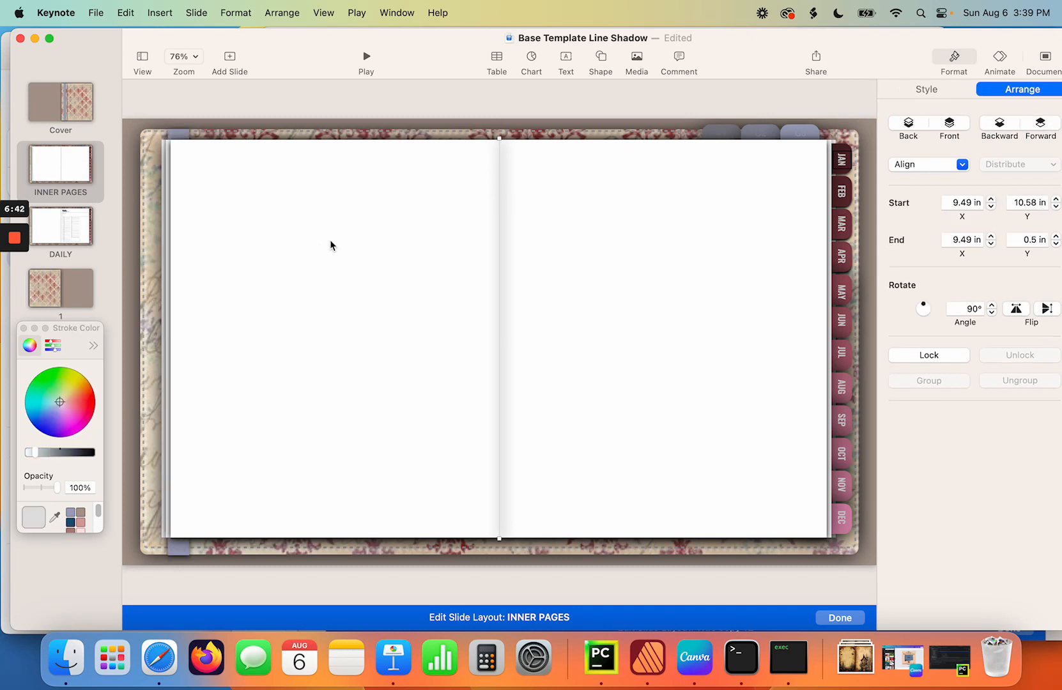
- Copy the strap from the INNER PAGES layout onto the DAILY layout
click(182, 138)
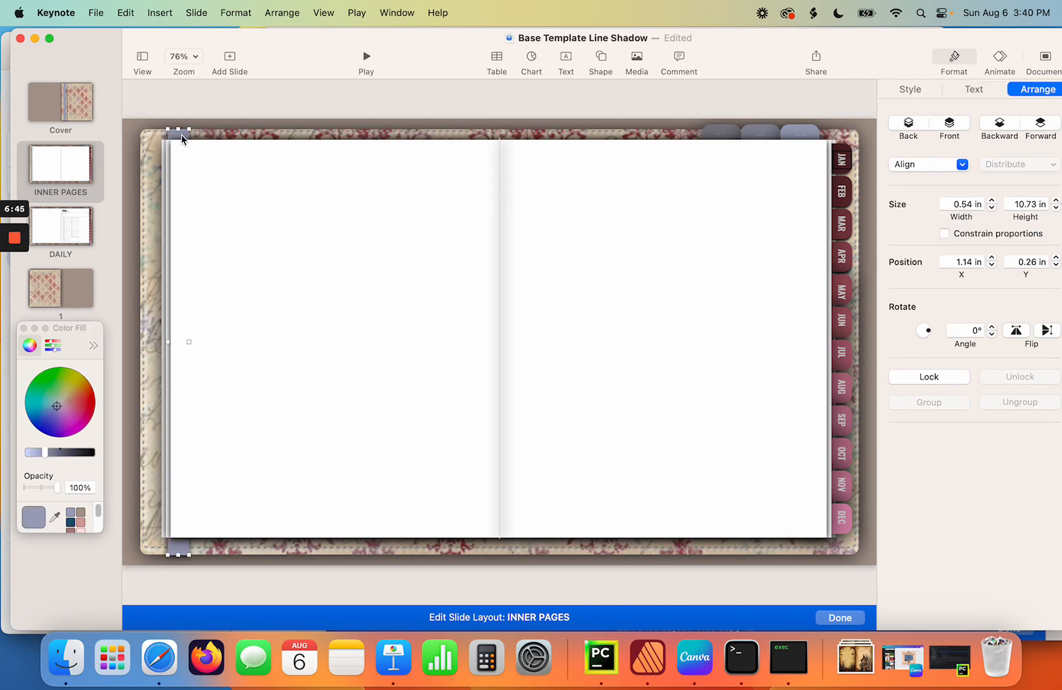
right_click(183, 138)
click(200, 238)
click(61, 220)
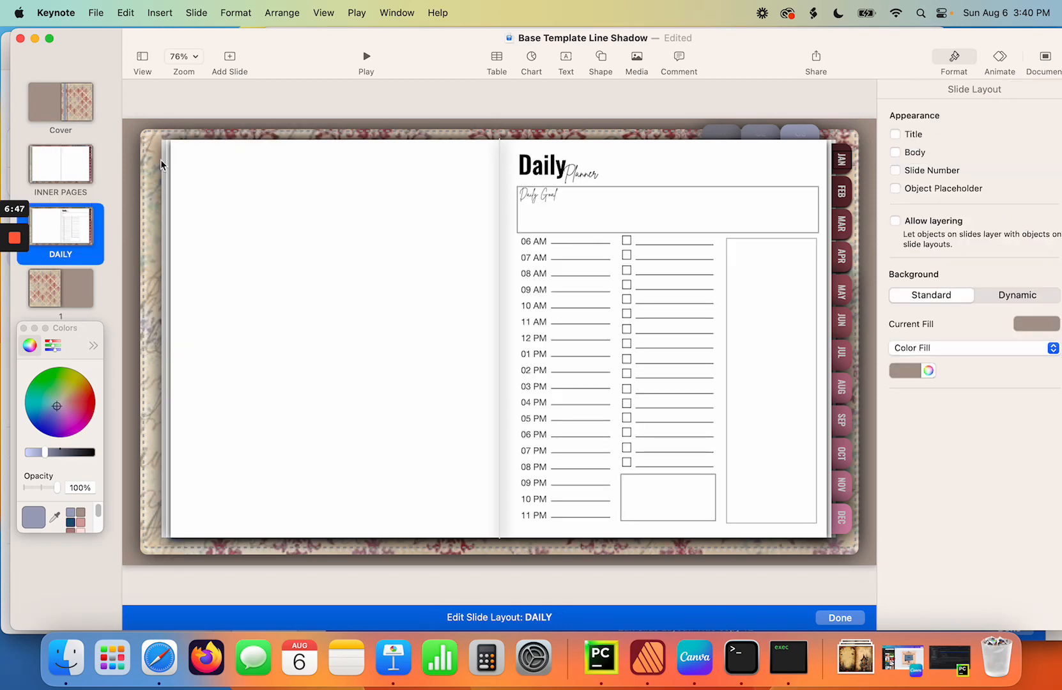
right_click(177, 131)
click(199, 252)
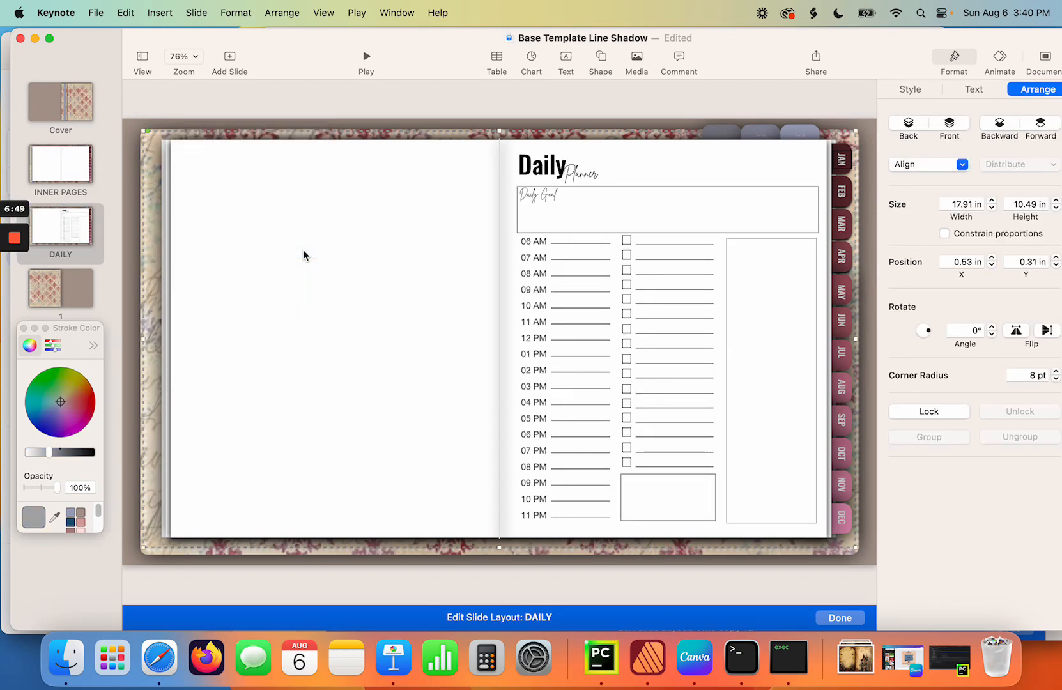
- Layer the strap on the DAILY layout behind the pages but just in front of the damask cover shape
click(907, 128)
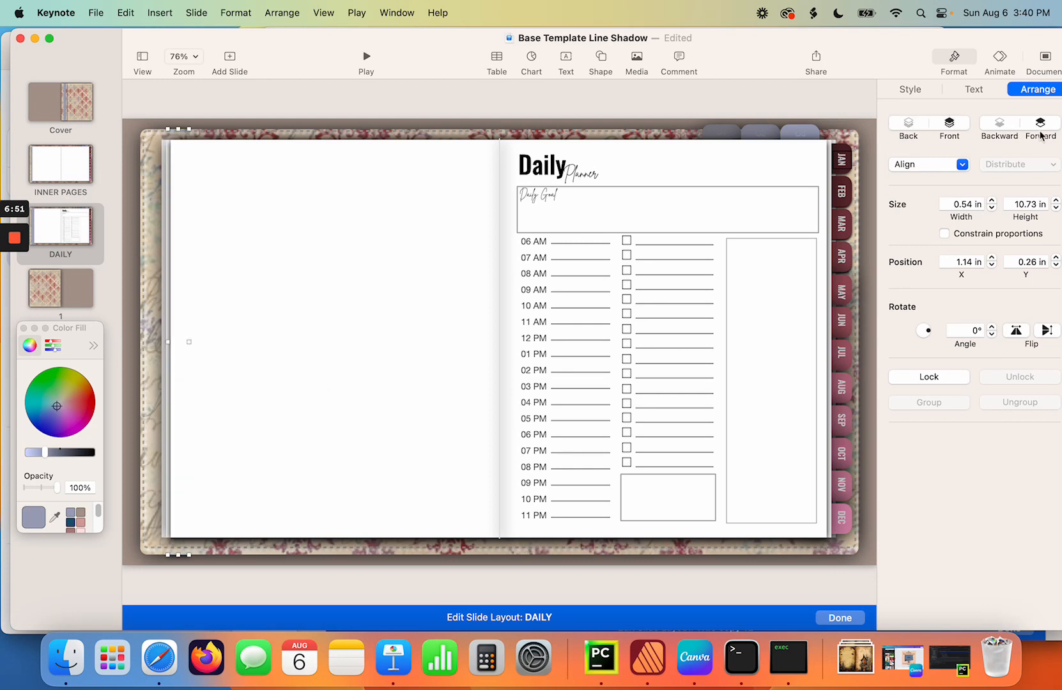
click(1041, 128)
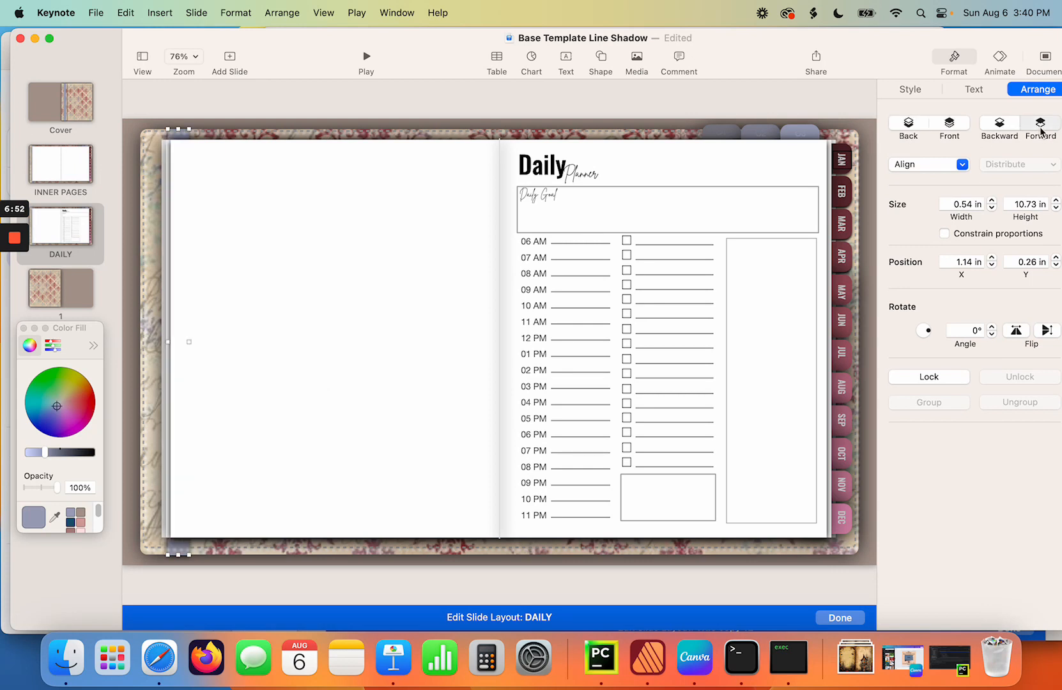
click(252, 297)
click(131, 367)
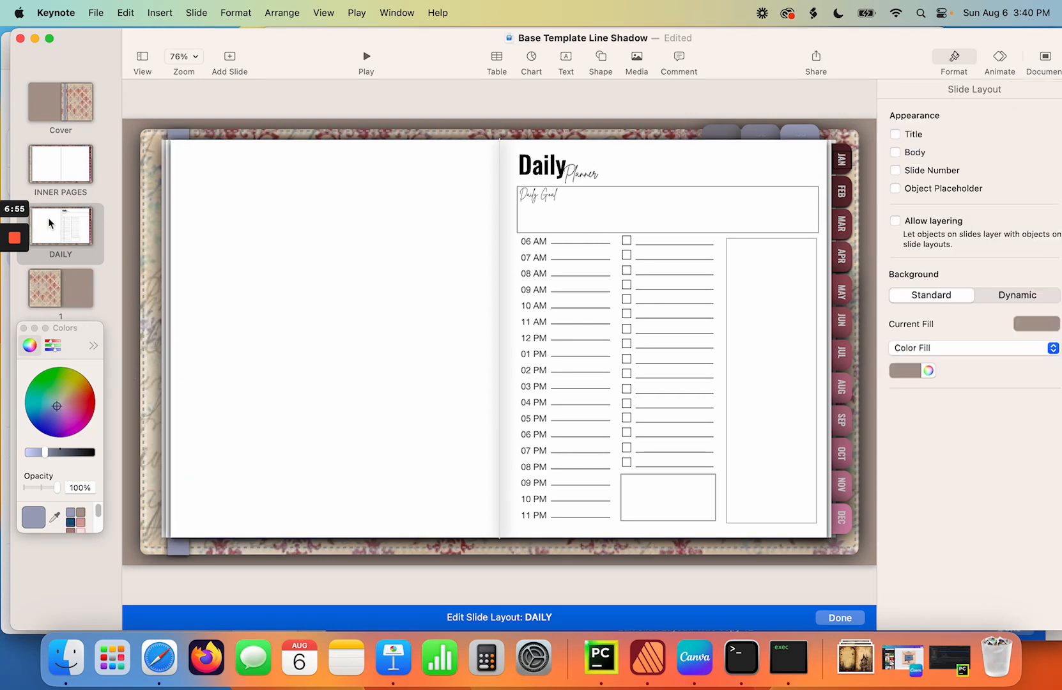
- Compare the strap across the Cover, INNER PAGES and DAILY layouts, and finish editing the slide layouts
click(75, 176)
click(64, 109)
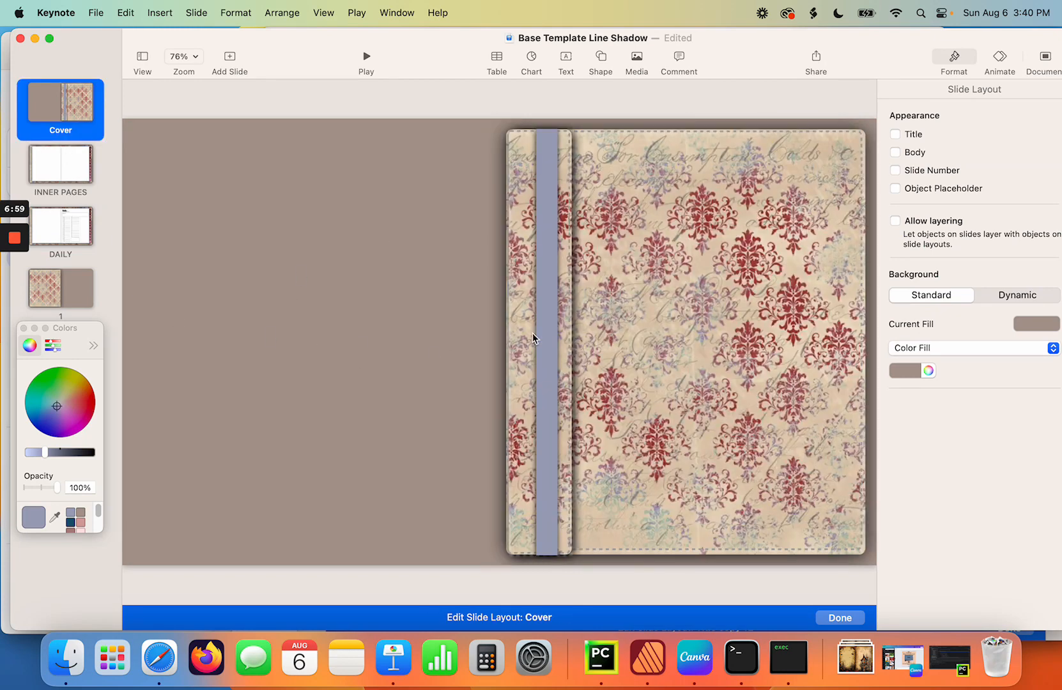
click(78, 169)
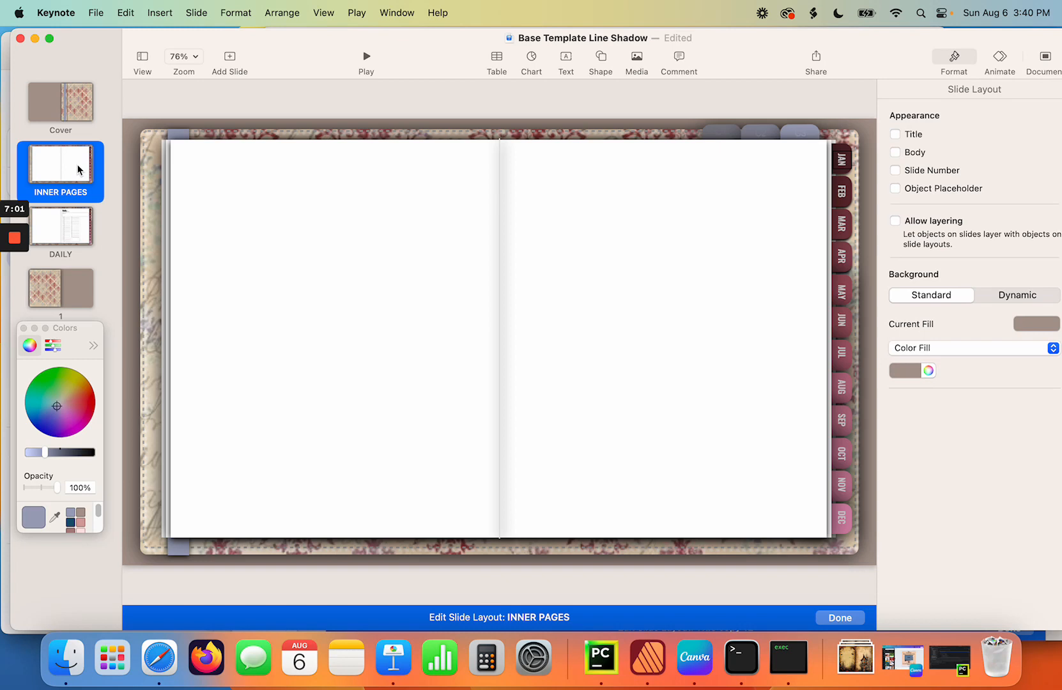
click(78, 232)
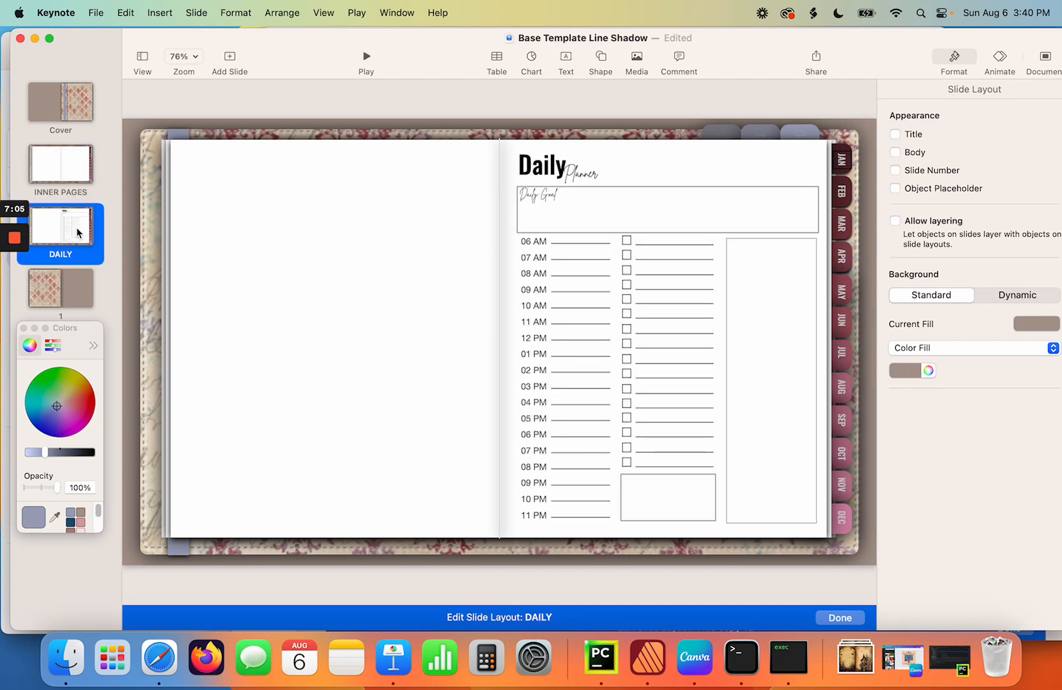
click(77, 167)
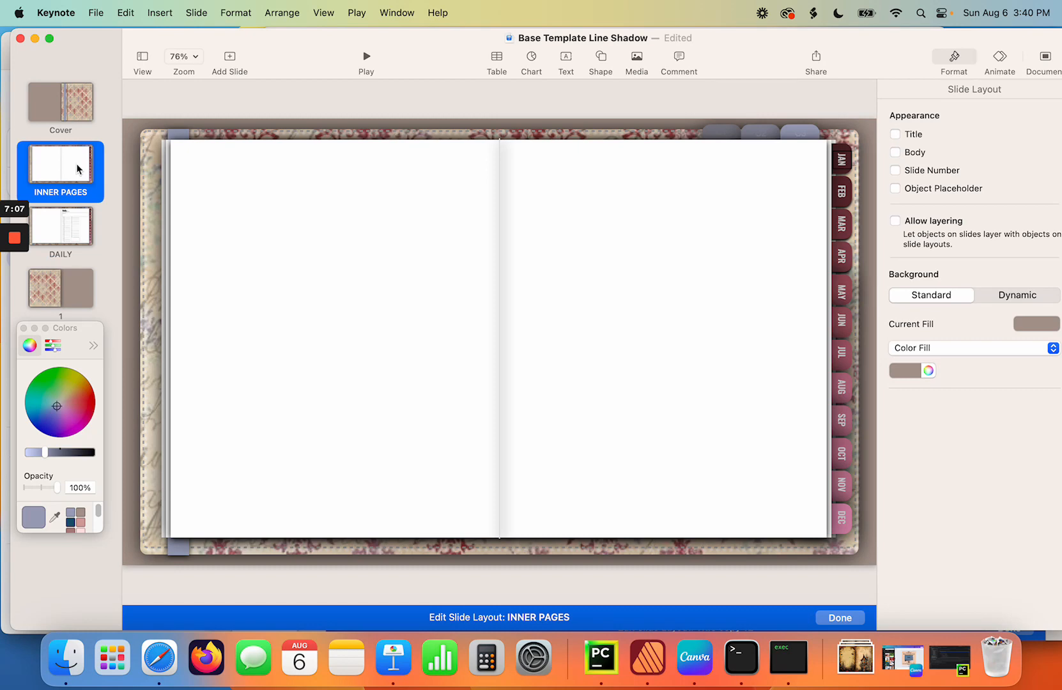
click(839, 620)
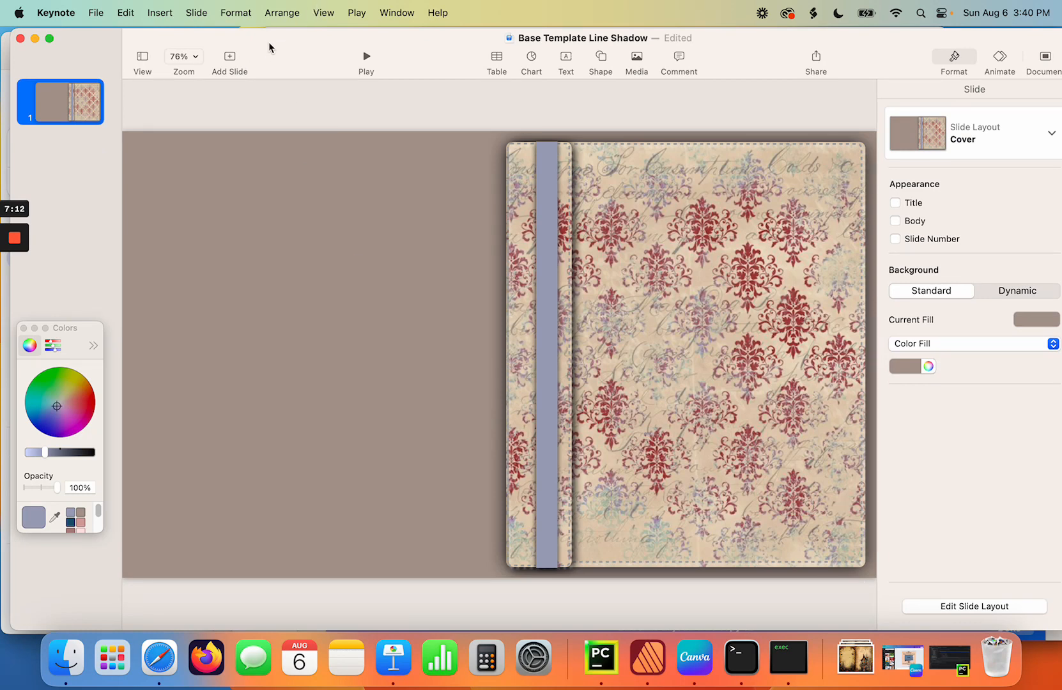
- Add a second slide that uses the INNER PAGES layout
click(197, 13)
click(199, 40)
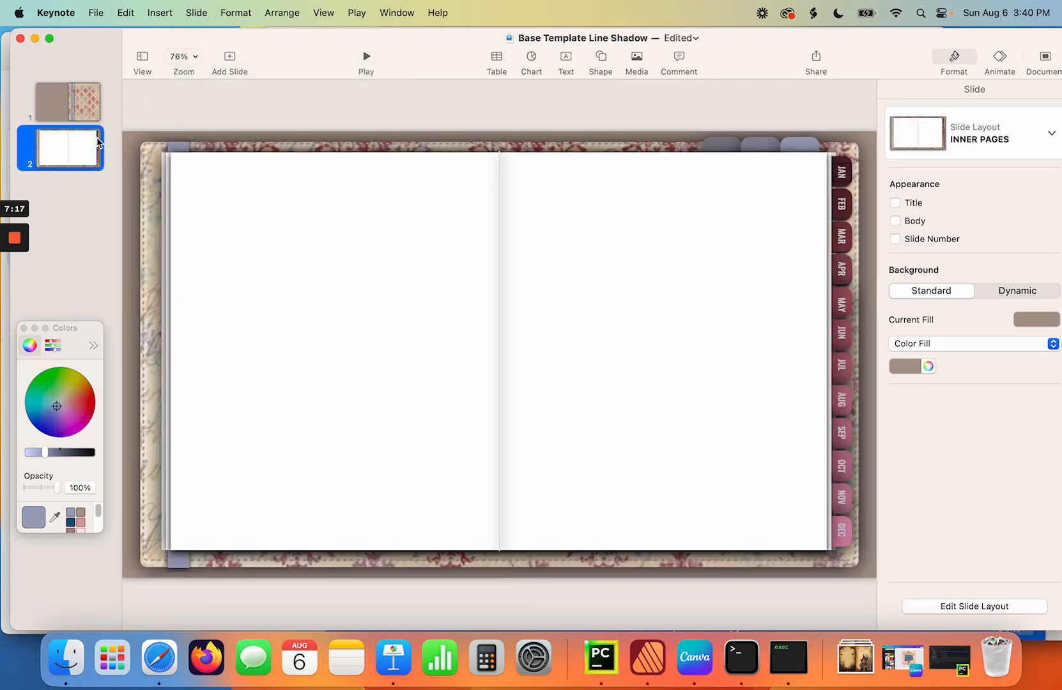
click(993, 135)
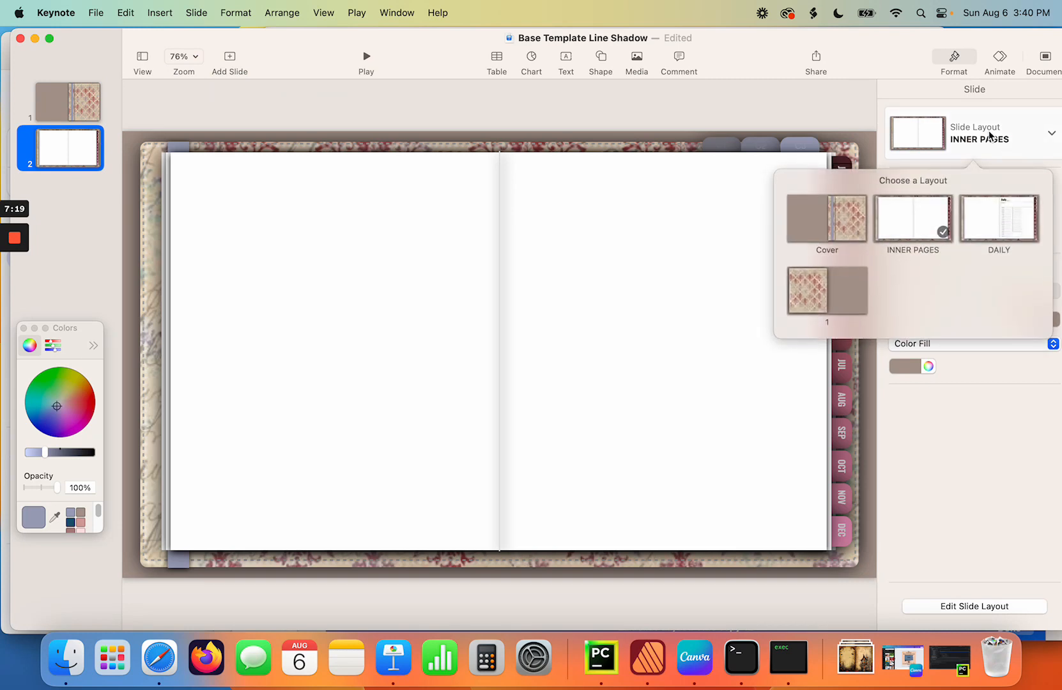
click(912, 230)
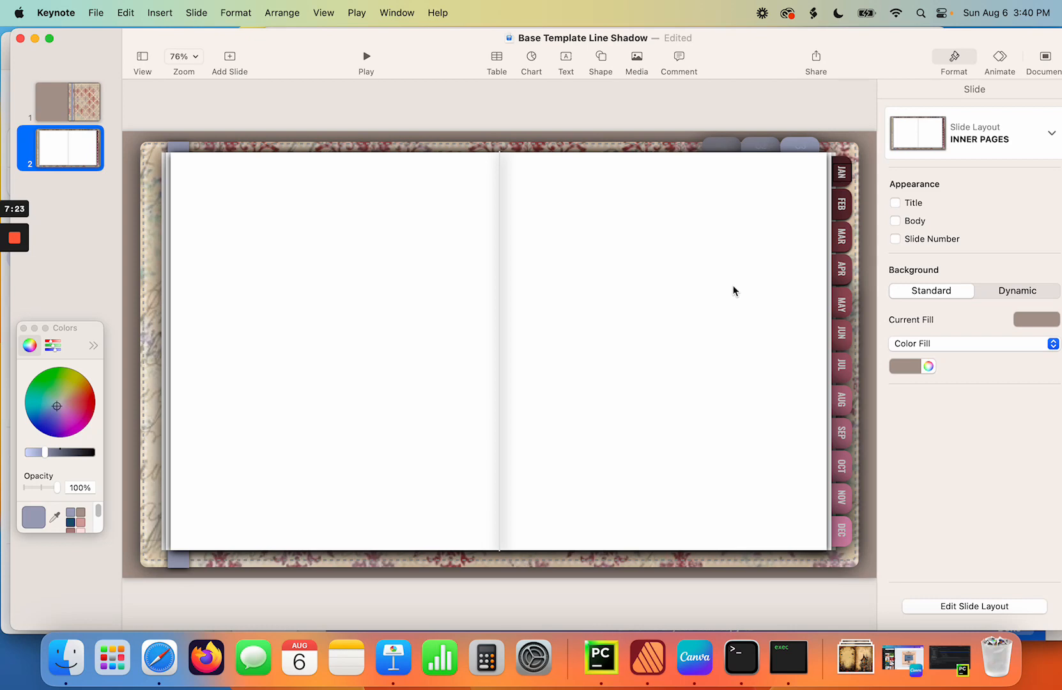
- Switch to the 2023 2024 2 Page Months presentation and copy its January 2024 calendar group
drag(420, 76, 435, 40)
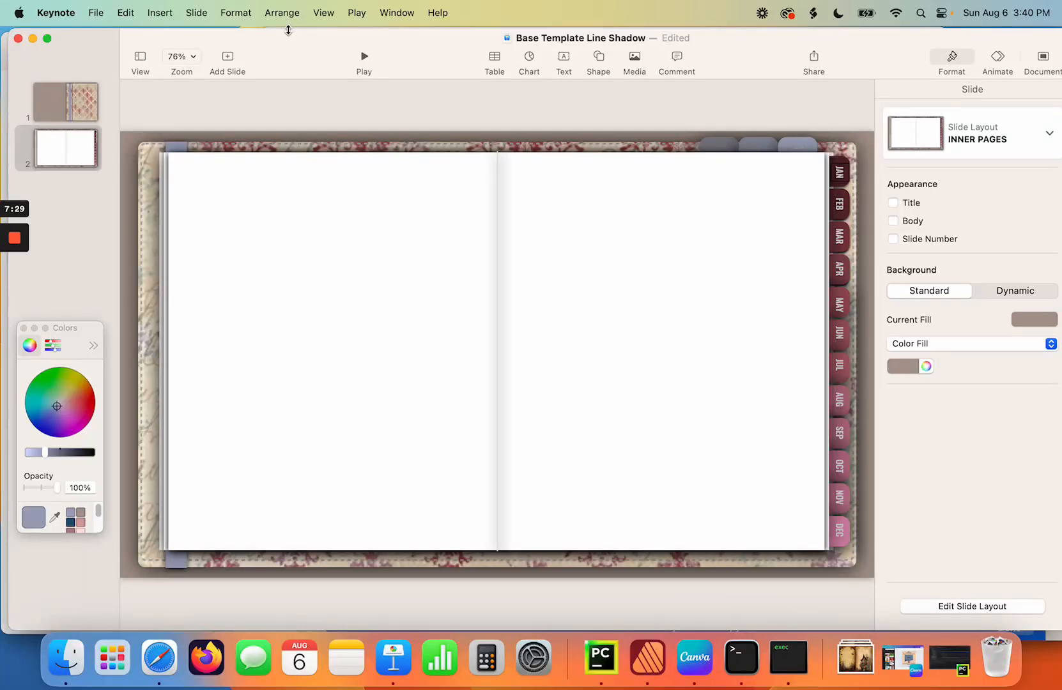
drag(283, 46, 272, 200)
click(965, 62)
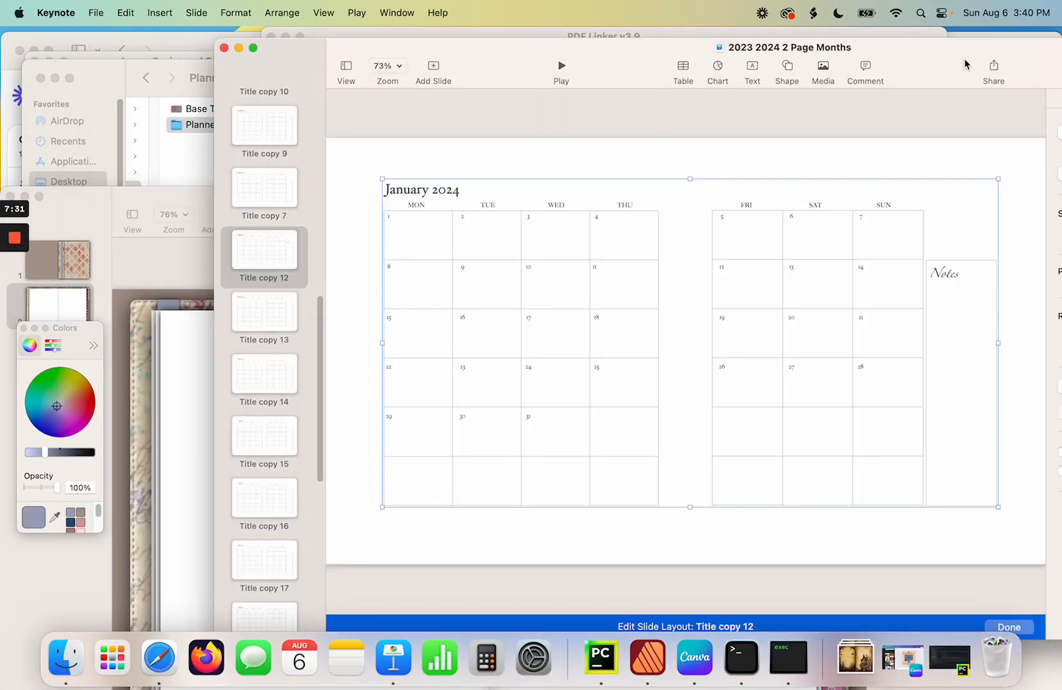
right_click(476, 205)
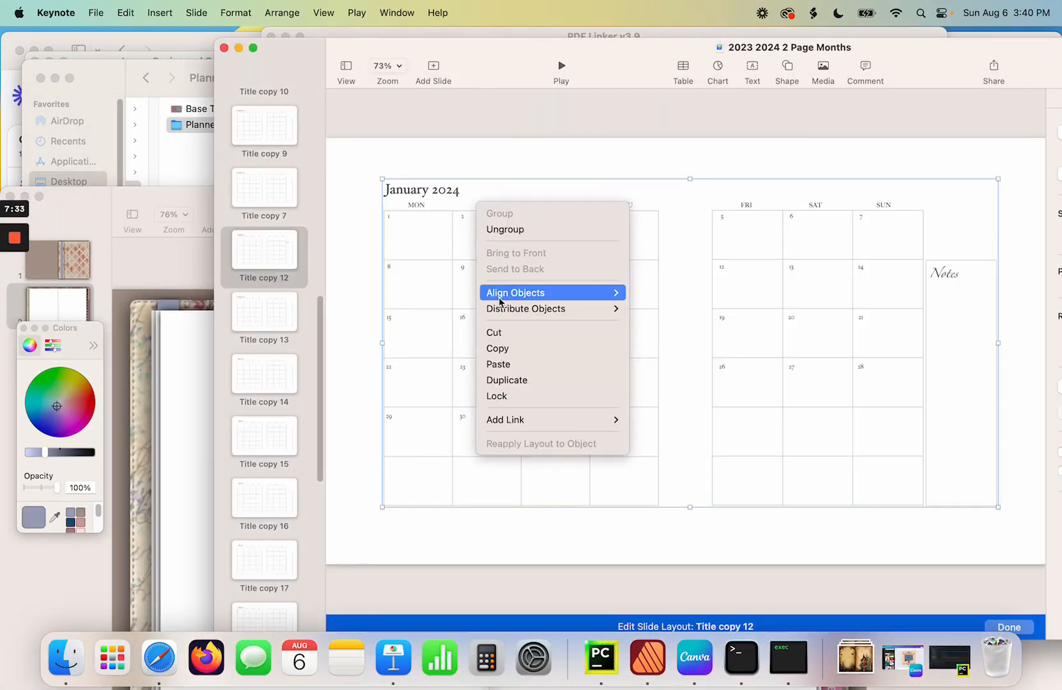
click(501, 349)
- Paste the January 2024 calendar onto slide 2 of Base Template Line Shadow and bring that presentation's window back into full view
click(195, 379)
right_click(239, 370)
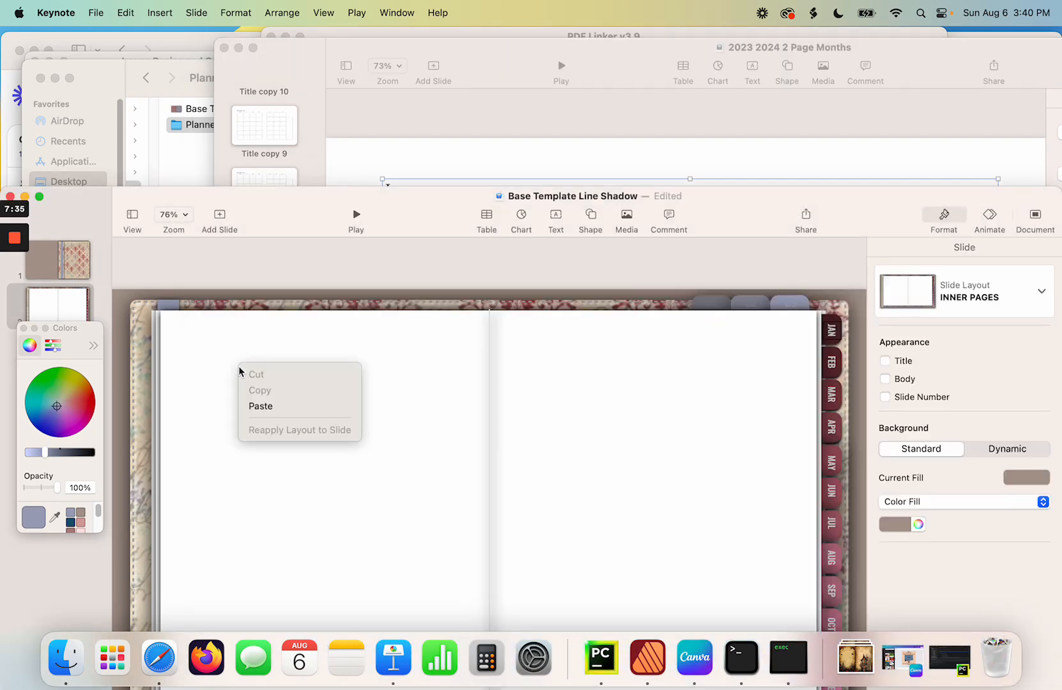
click(273, 407)
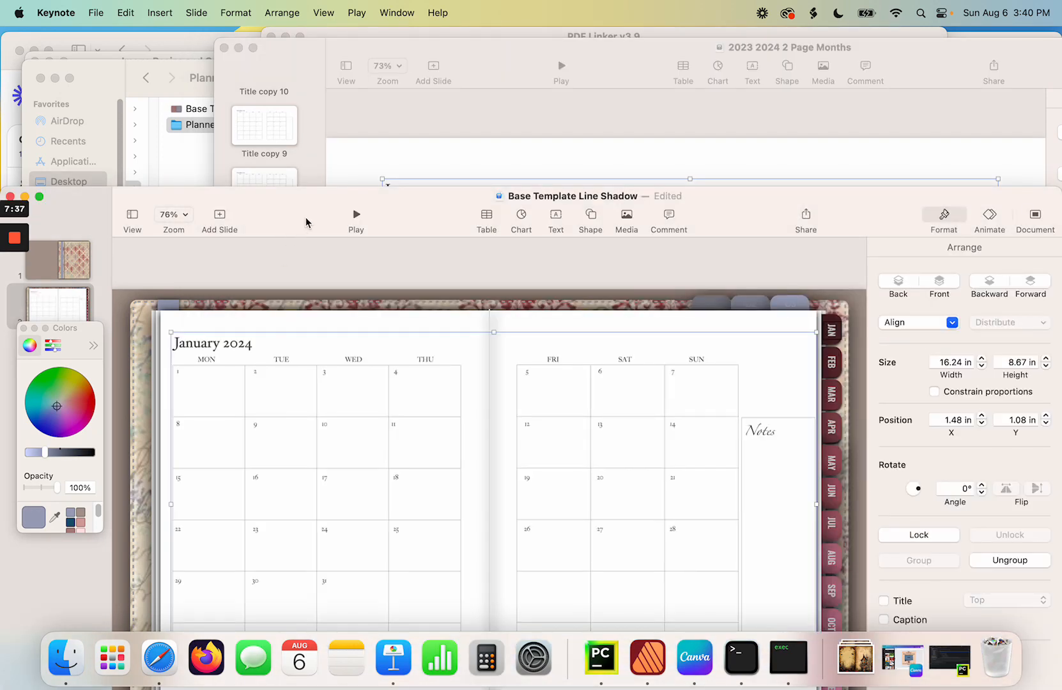
drag(306, 222, 317, 63)
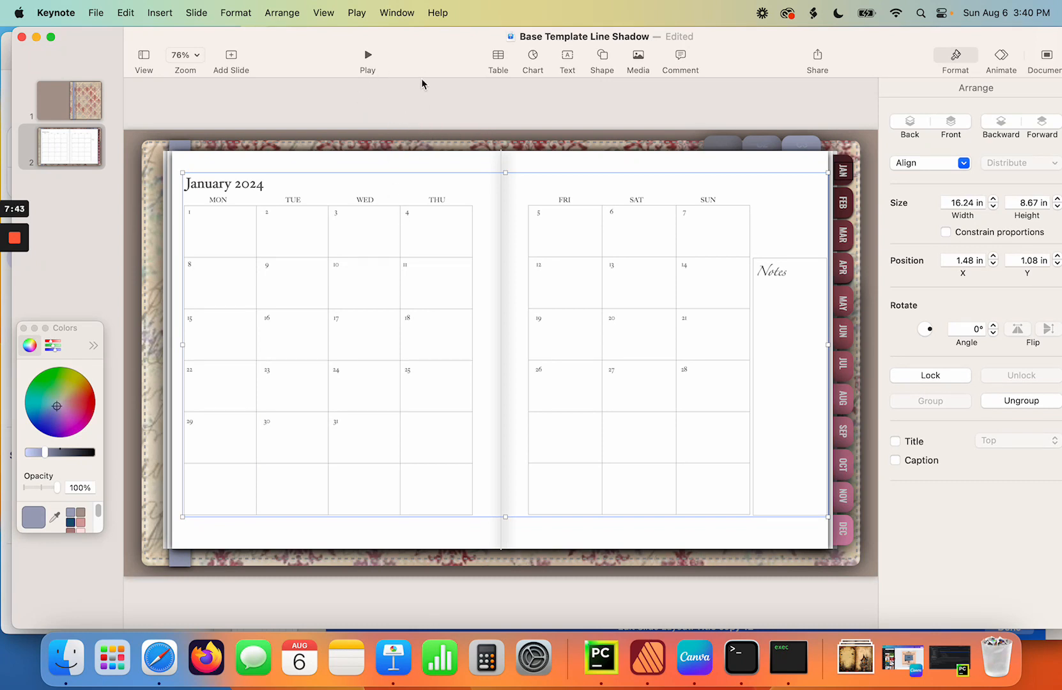
click(410, 169)
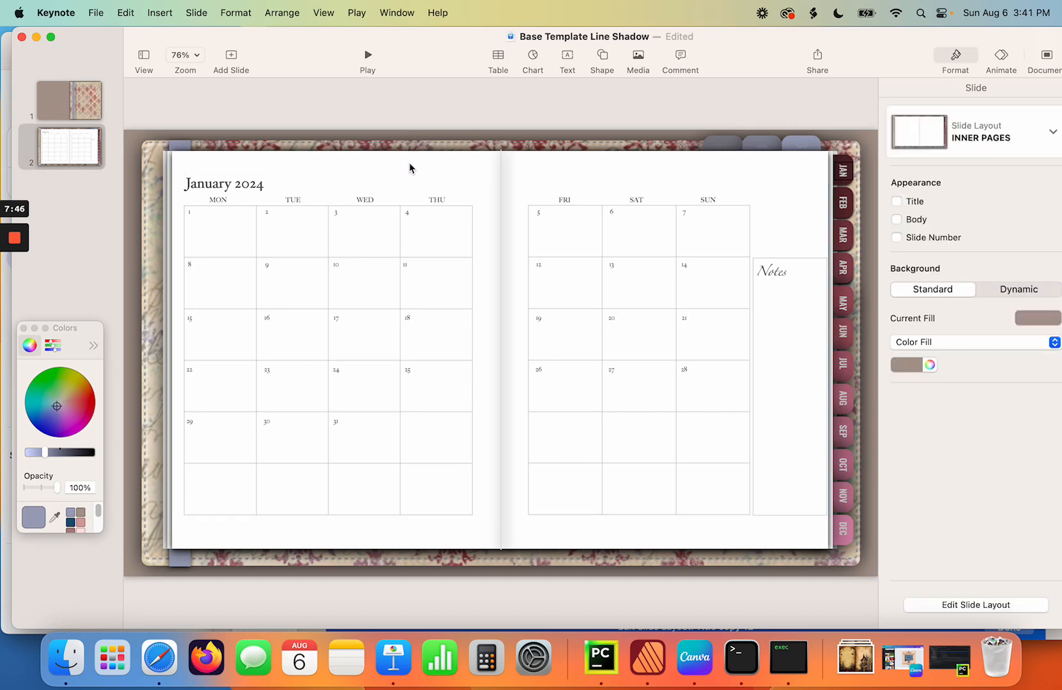
- Add a third slide after the calendar slide and assign it the DAILY layout
click(83, 145)
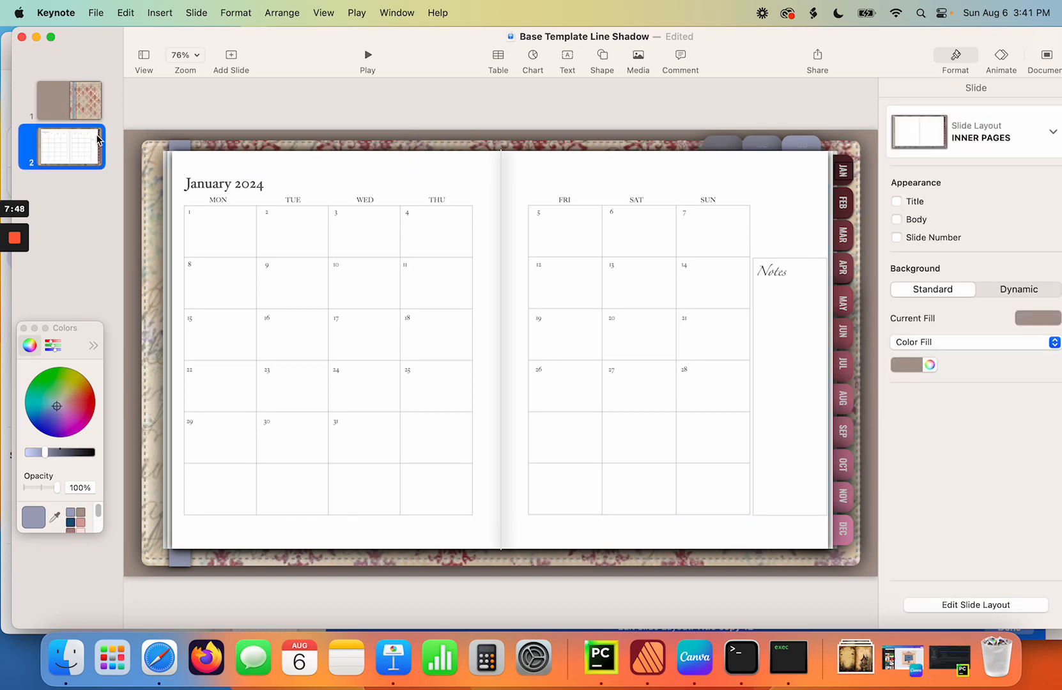
click(197, 13)
click(198, 38)
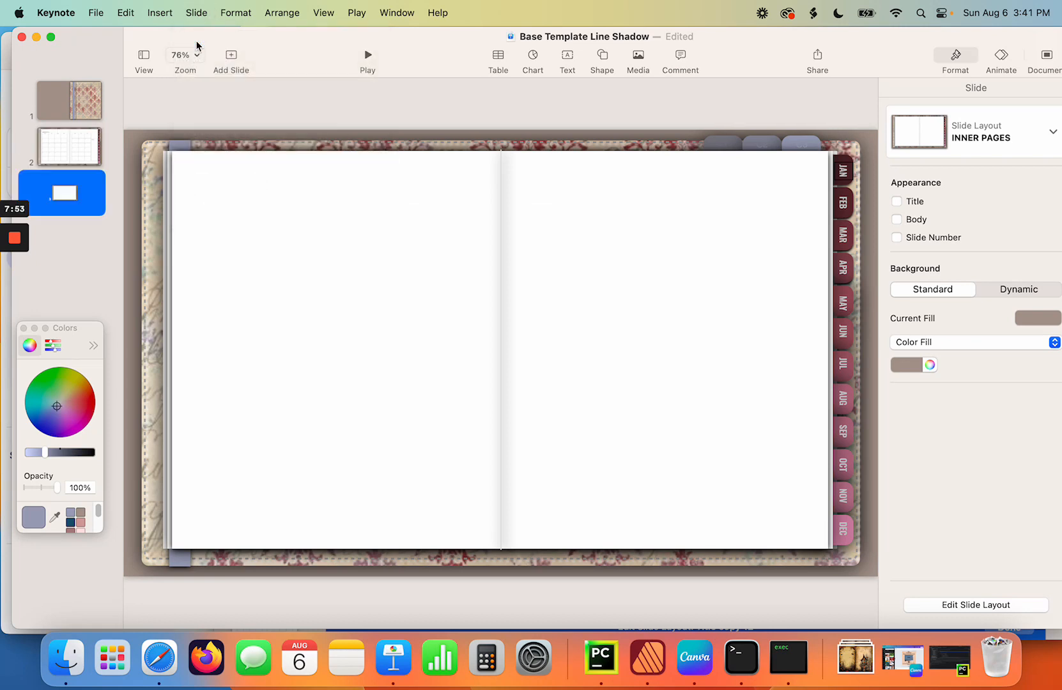
click(984, 135)
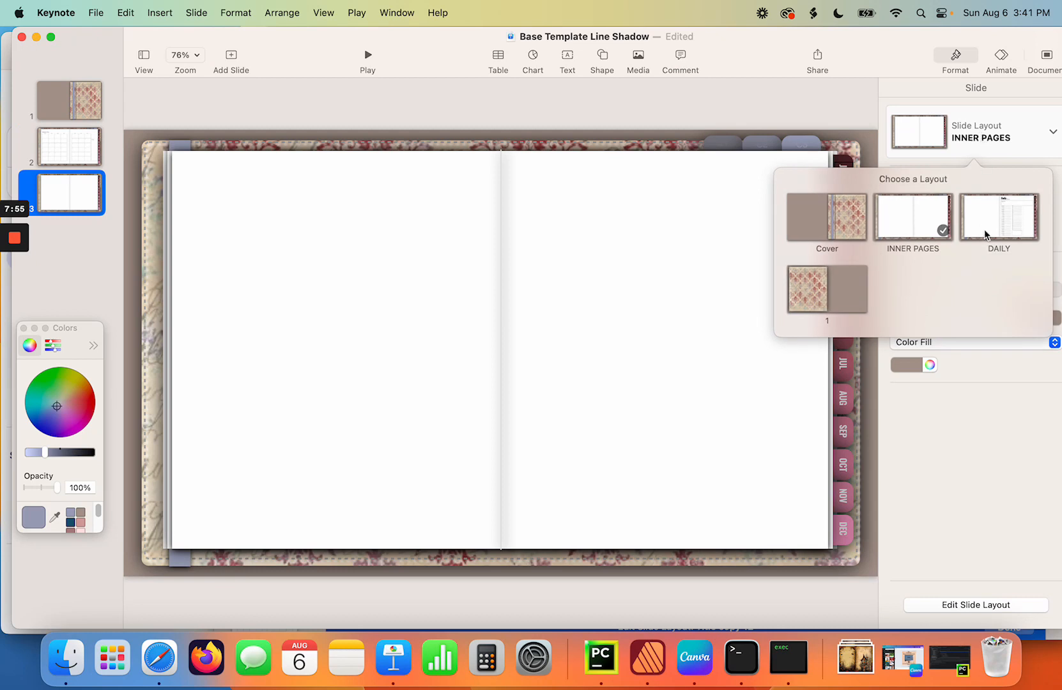
click(987, 229)
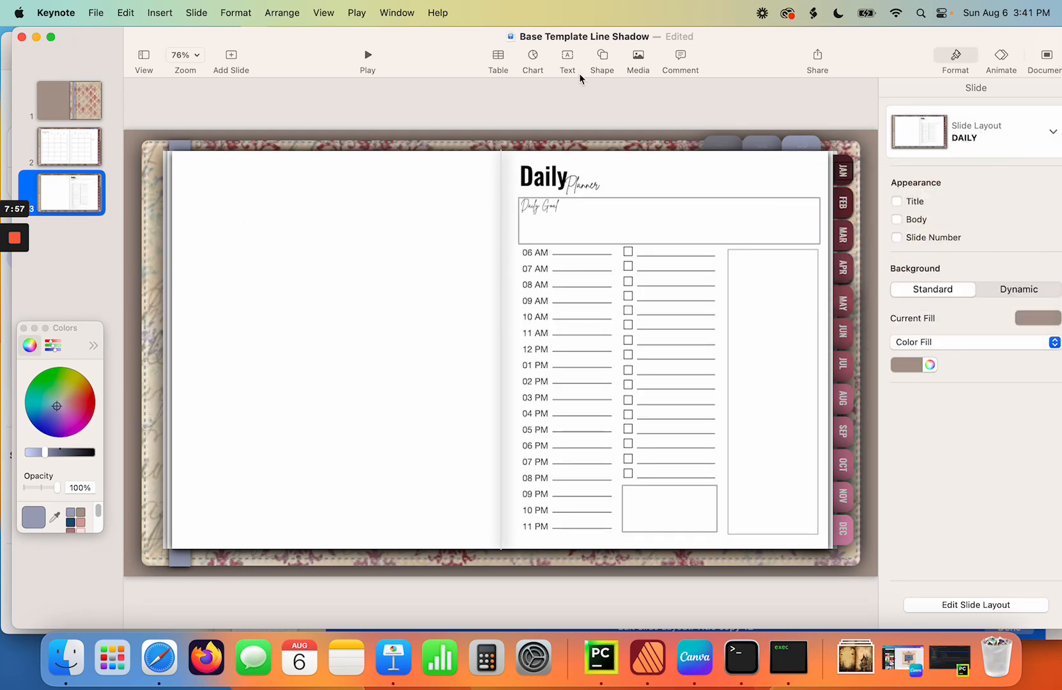
- Add a text box reading DATE above the Daily Goal box on the daily planner page of slide 3
click(568, 57)
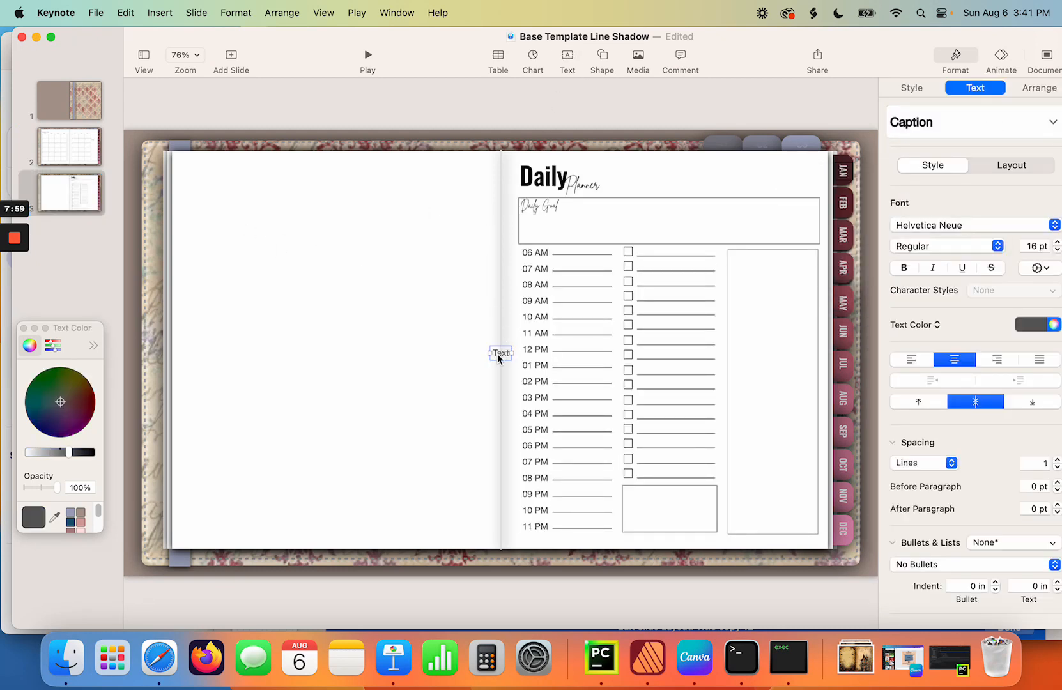
drag(498, 353, 691, 184)
double_click(693, 182)
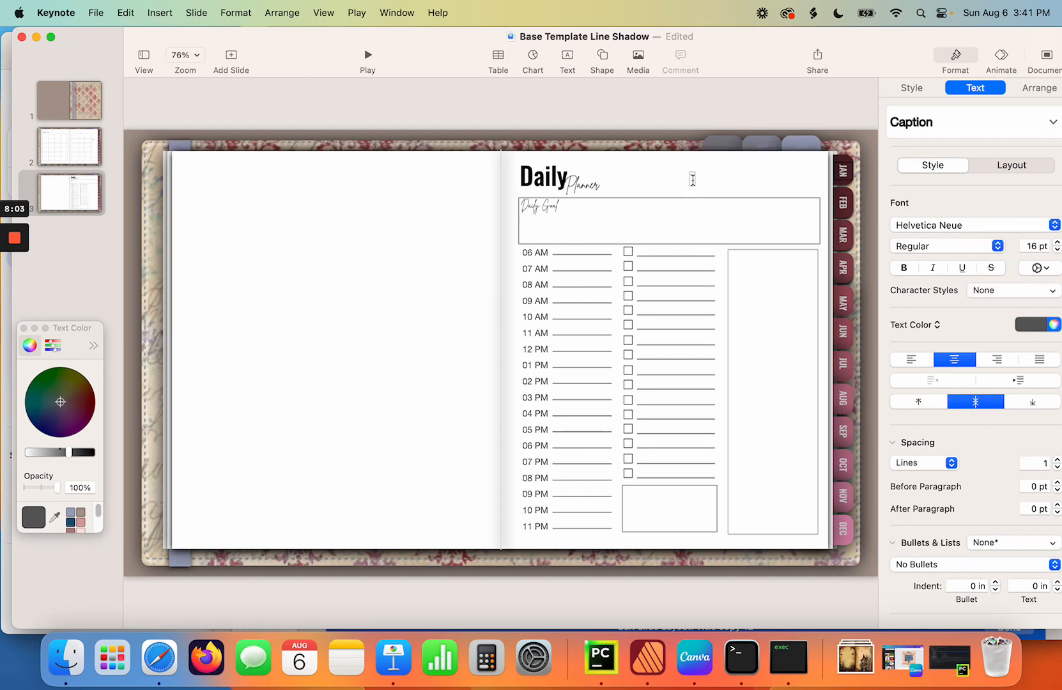
text(DATE)
key(Escape)
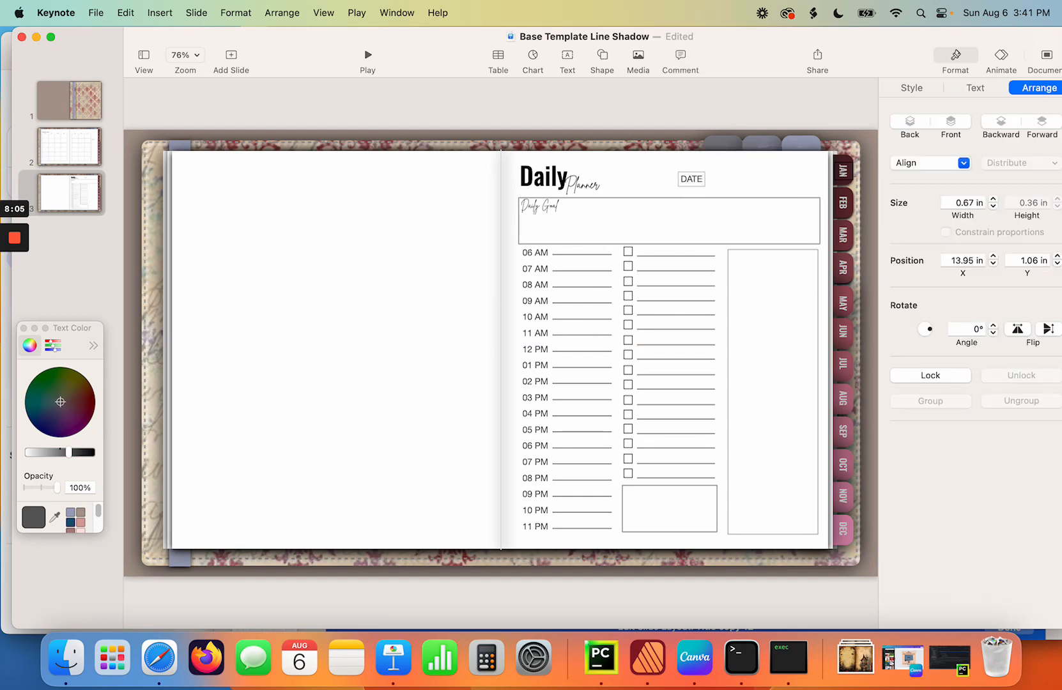
- Format the DATE text in the Brittany Signature font at 12 pt
double_click(696, 182)
click(973, 89)
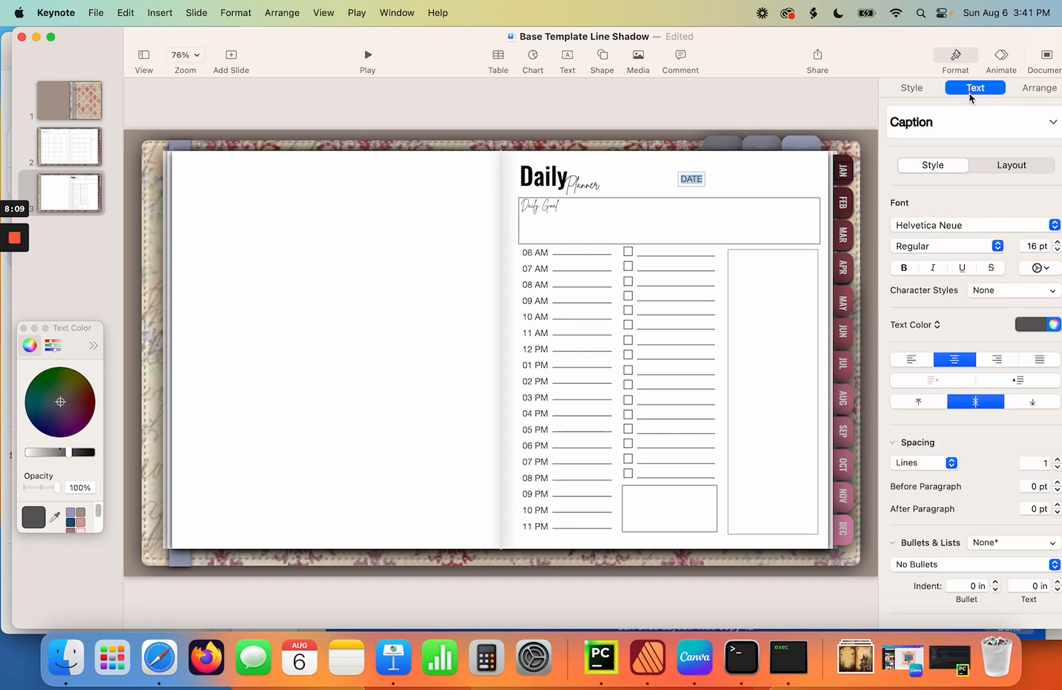
click(955, 230)
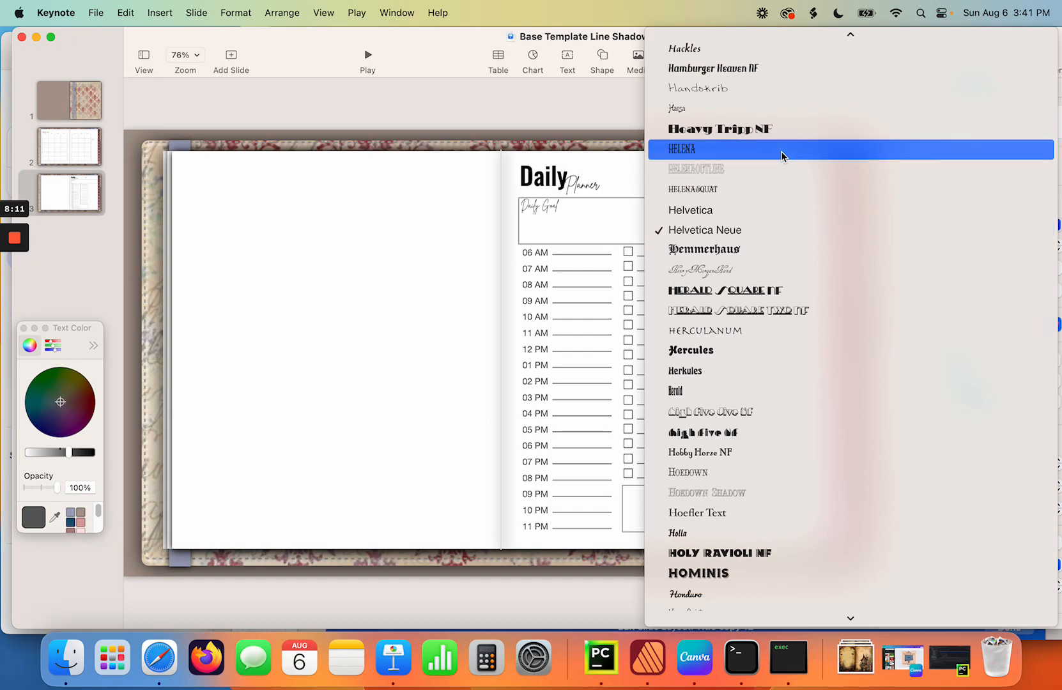
scroll(781, 149, up, 15)
scroll(778, 148, up, 15)
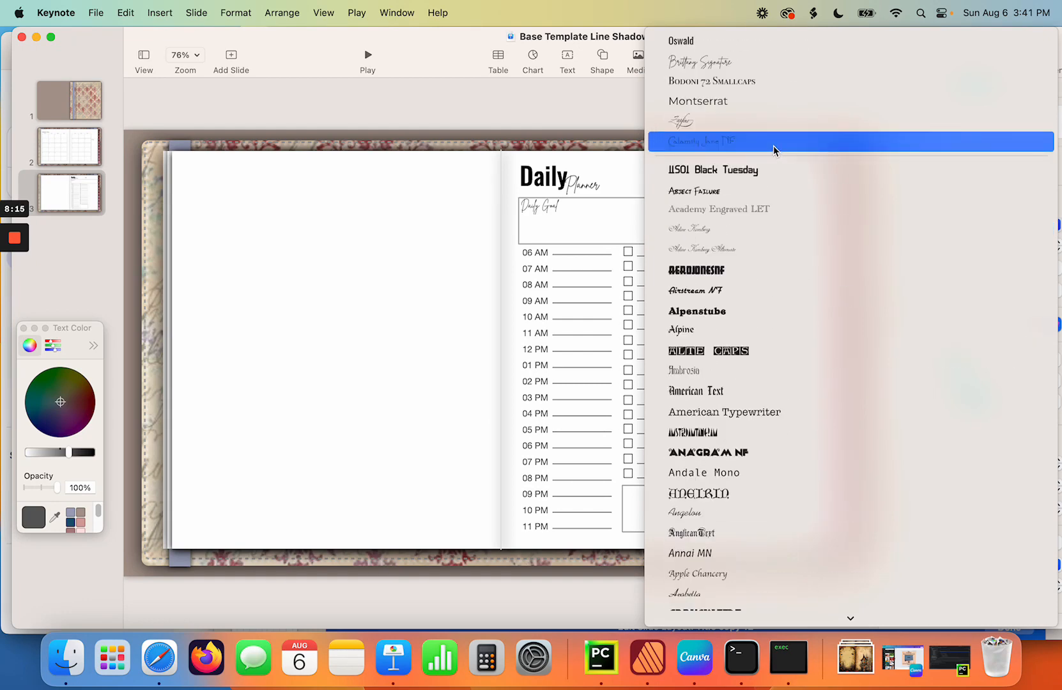
click(721, 63)
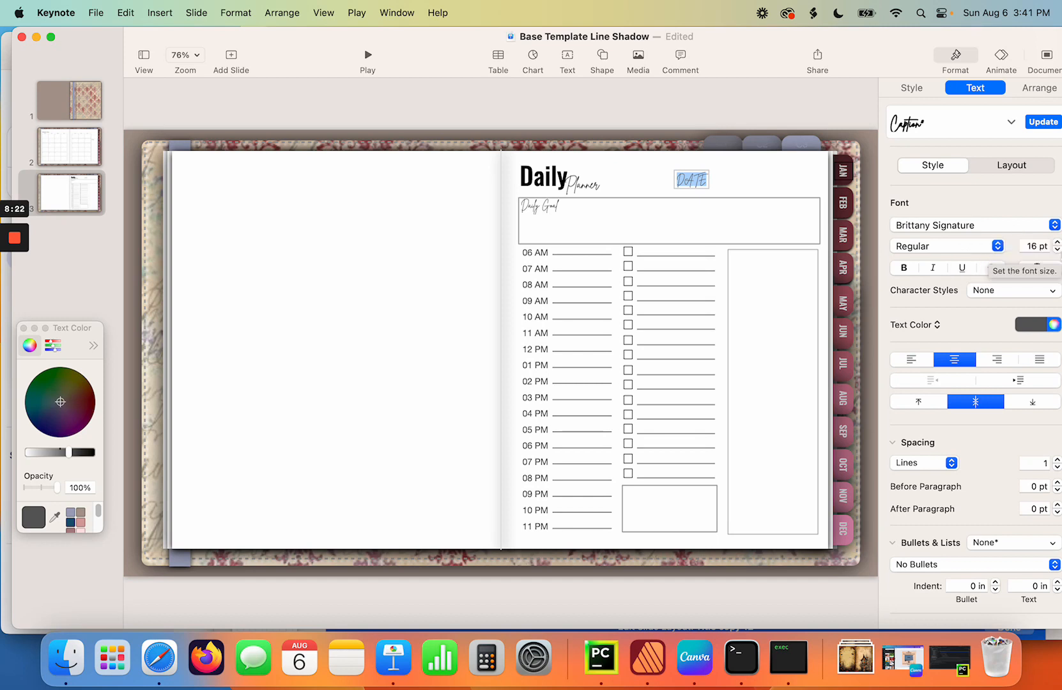
click(1058, 251)
click(1058, 251)
click(1057, 252)
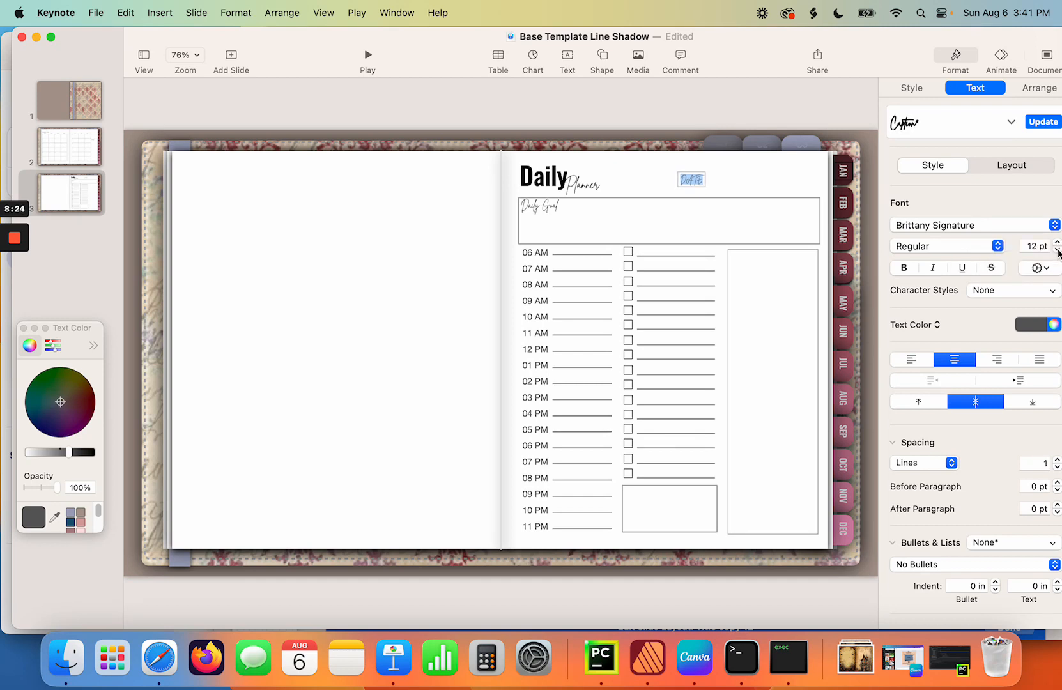
- Change the text to Date and move it slightly closer to the Daily Planner heading
click(699, 180)
double_click(698, 180)
click(721, 183)
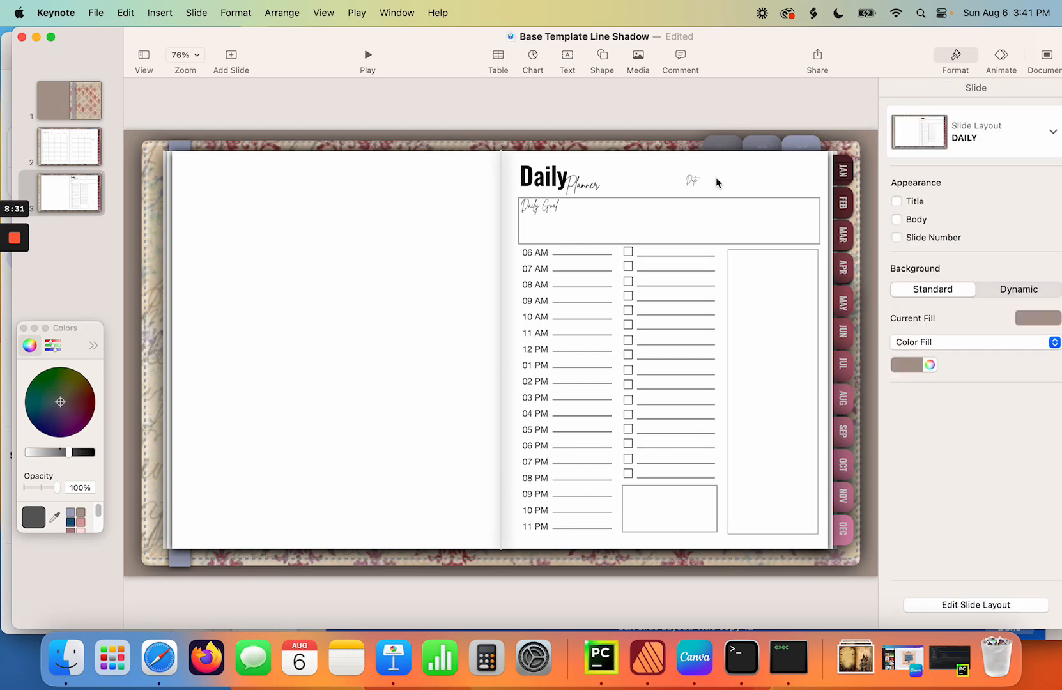
click(694, 181)
mouse_move(695, 182)
mouse_down()
mouse_move(656, 191)
mouse_move(674, 179)
mouse_move(675, 190)
mouse_up()
click(712, 184)
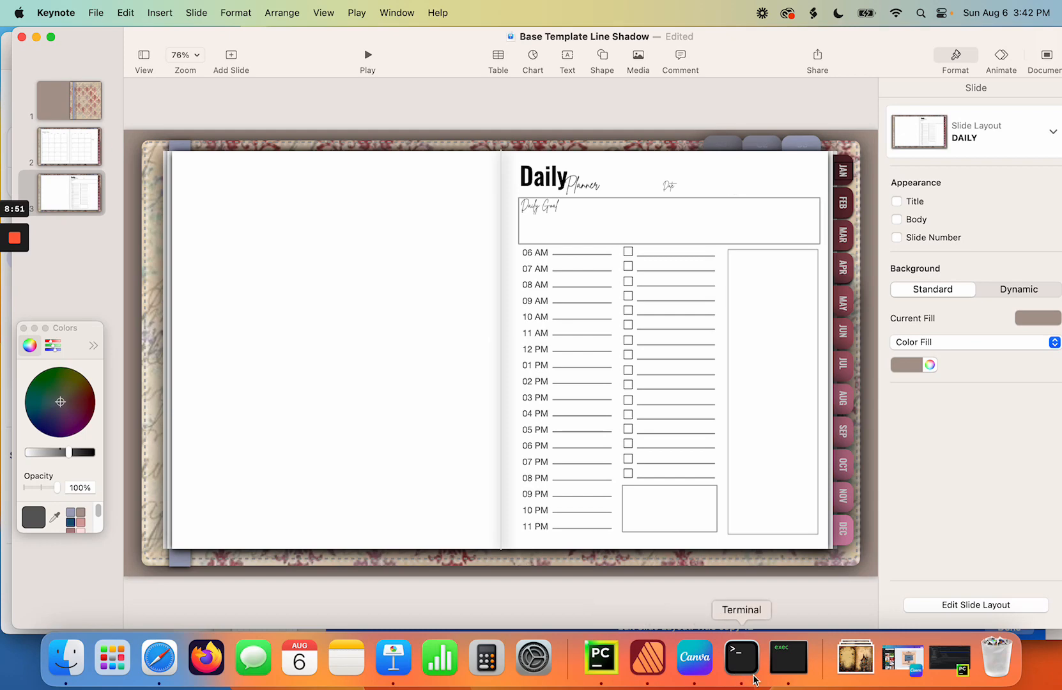
- Switch to PDF Linker, close the Image Resize and Compress window and open Duplicate Keynote Slides
click(789, 658)
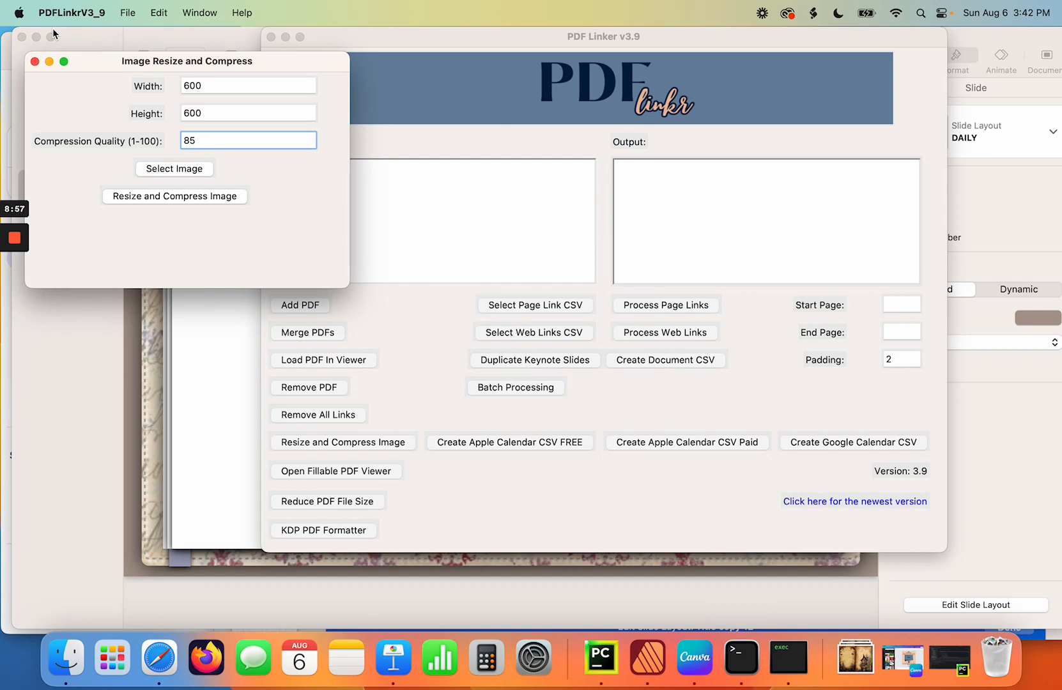
click(35, 61)
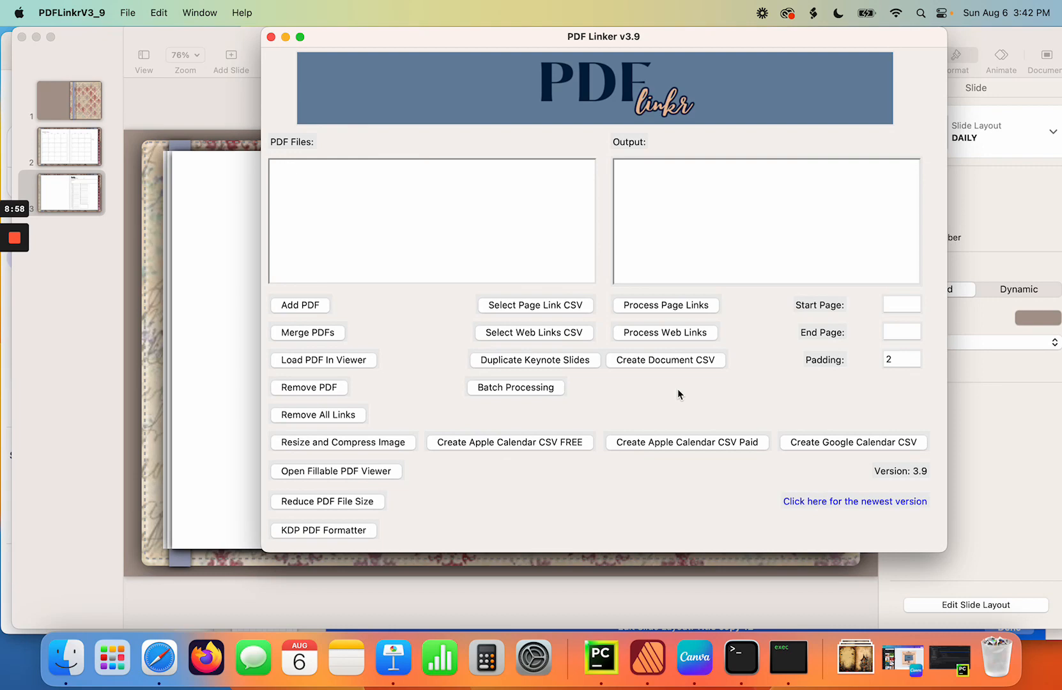
click(567, 362)
- Choose Base Template Line Shadow from Desktop > Planners > Planner 7 as the Keynote file to duplicate from
click(249, 104)
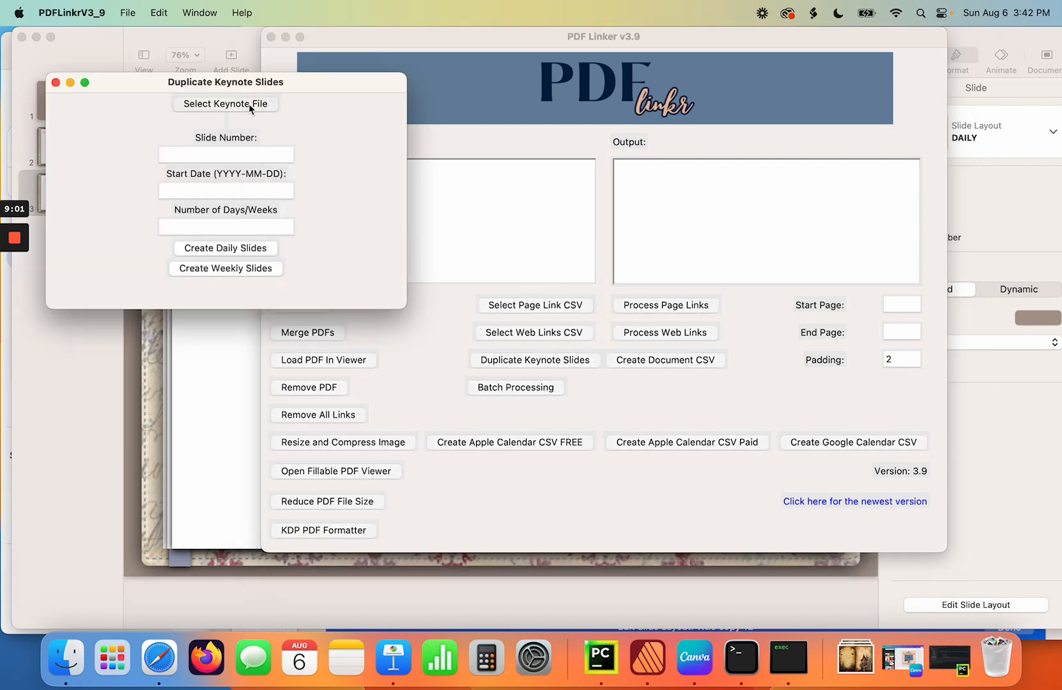
click(194, 173)
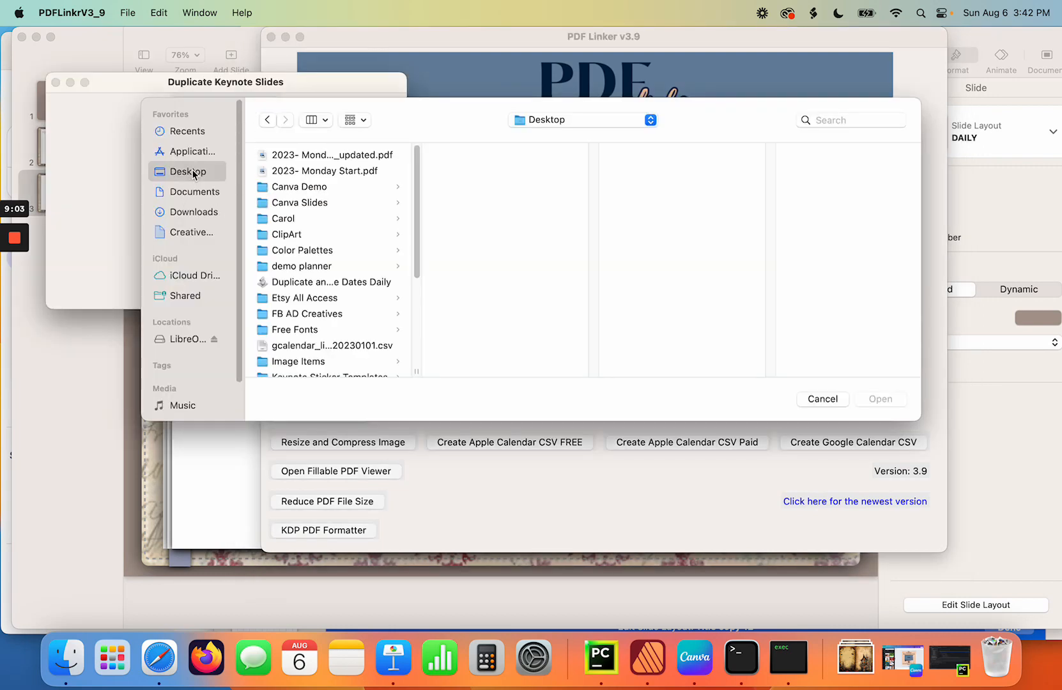
drag(415, 172, 430, 324)
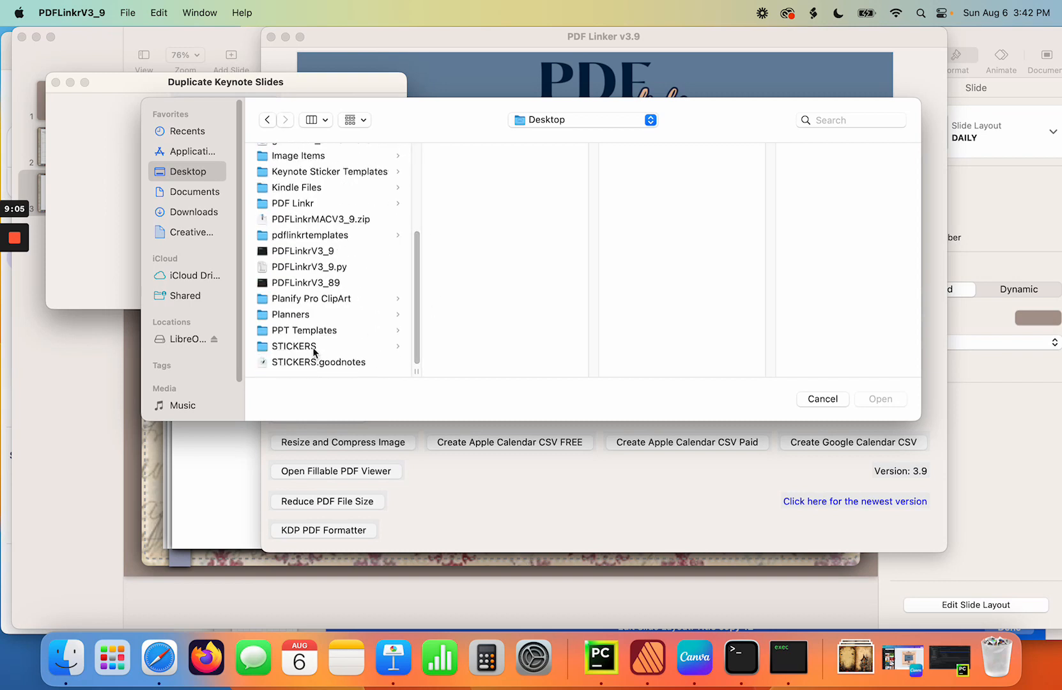
click(308, 318)
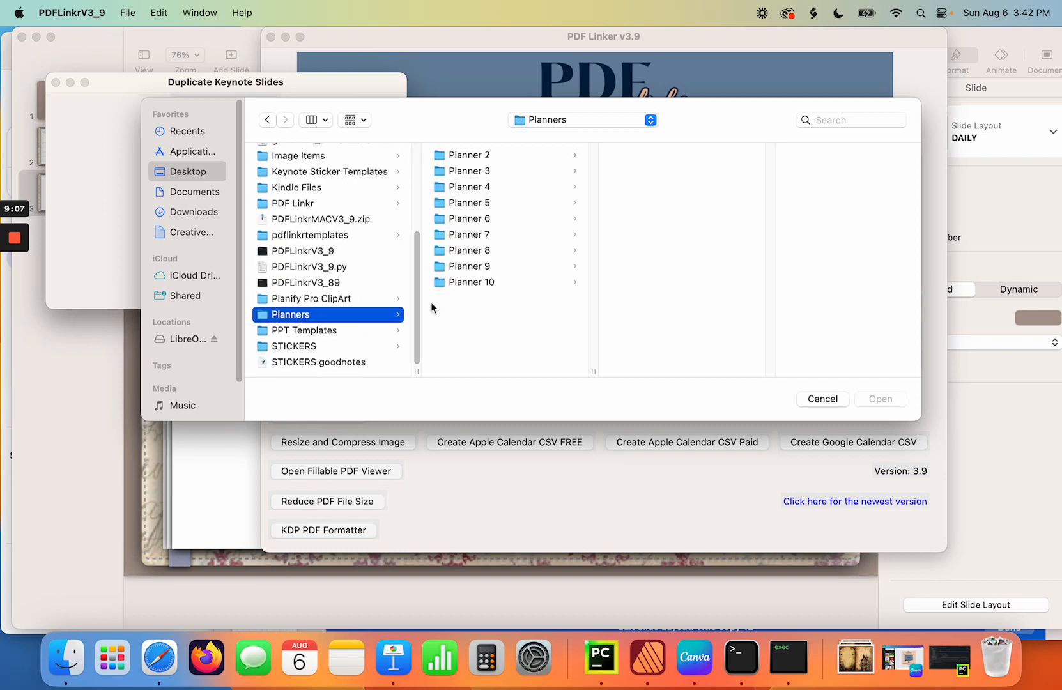
click(483, 237)
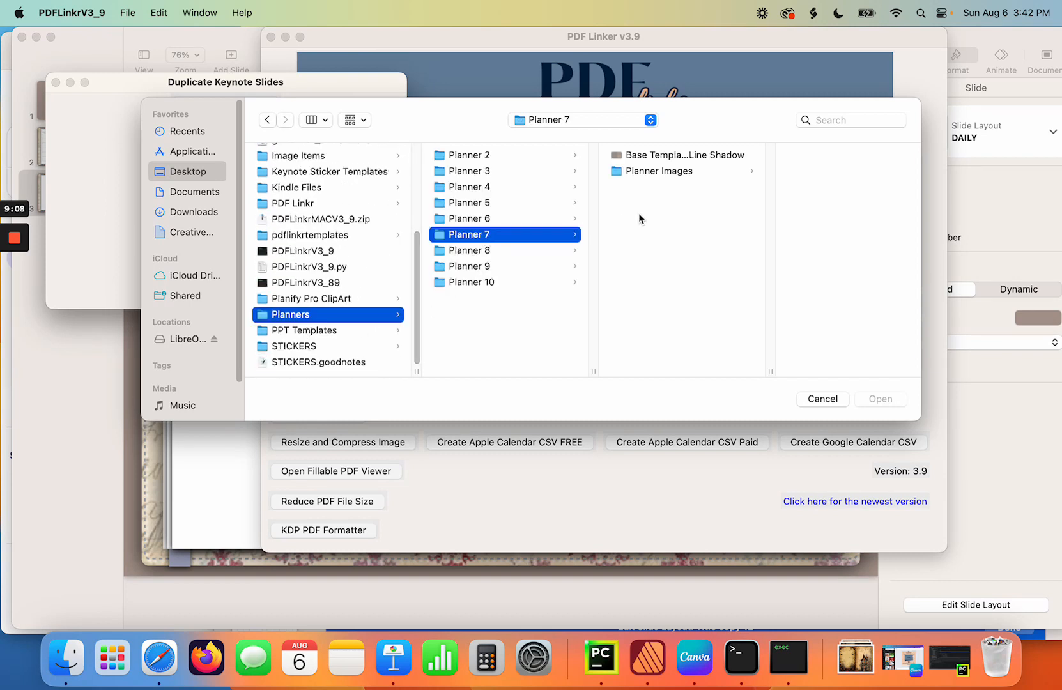
double_click(662, 154)
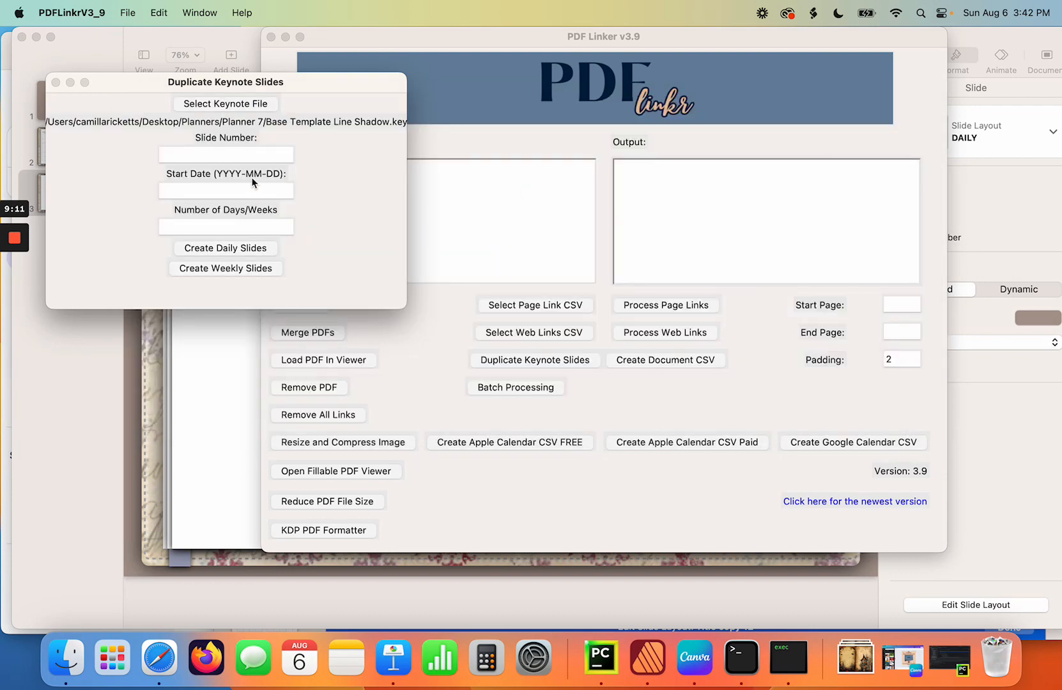
- Set the duplication to slide number 3, start date 2024-01-01 and 31 days
click(199, 156)
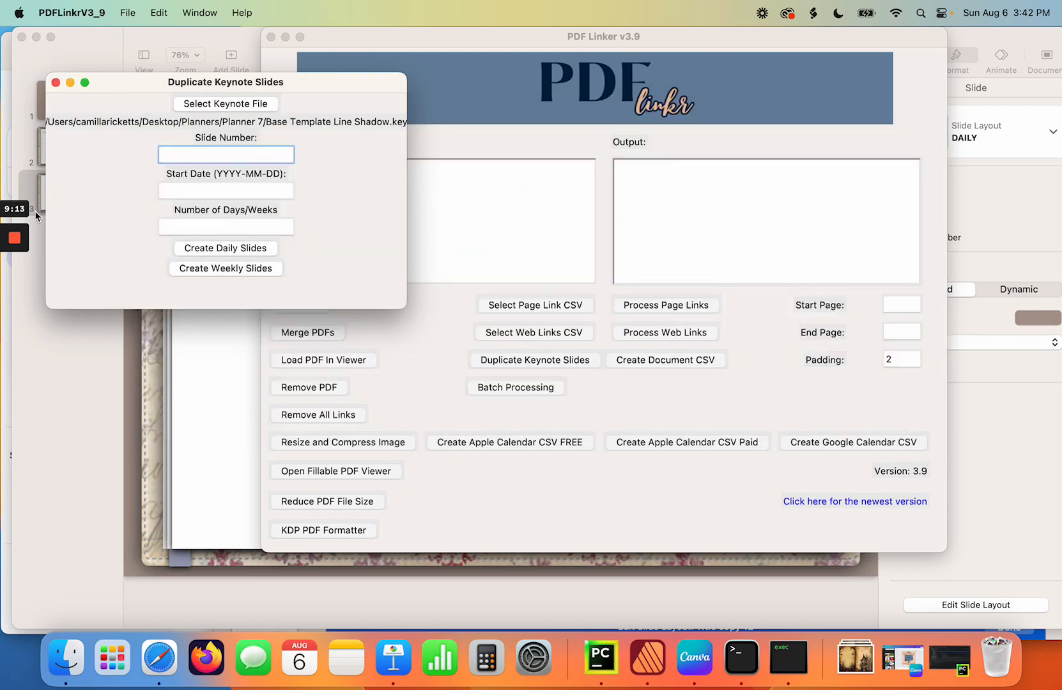
drag(133, 85, 230, 82)
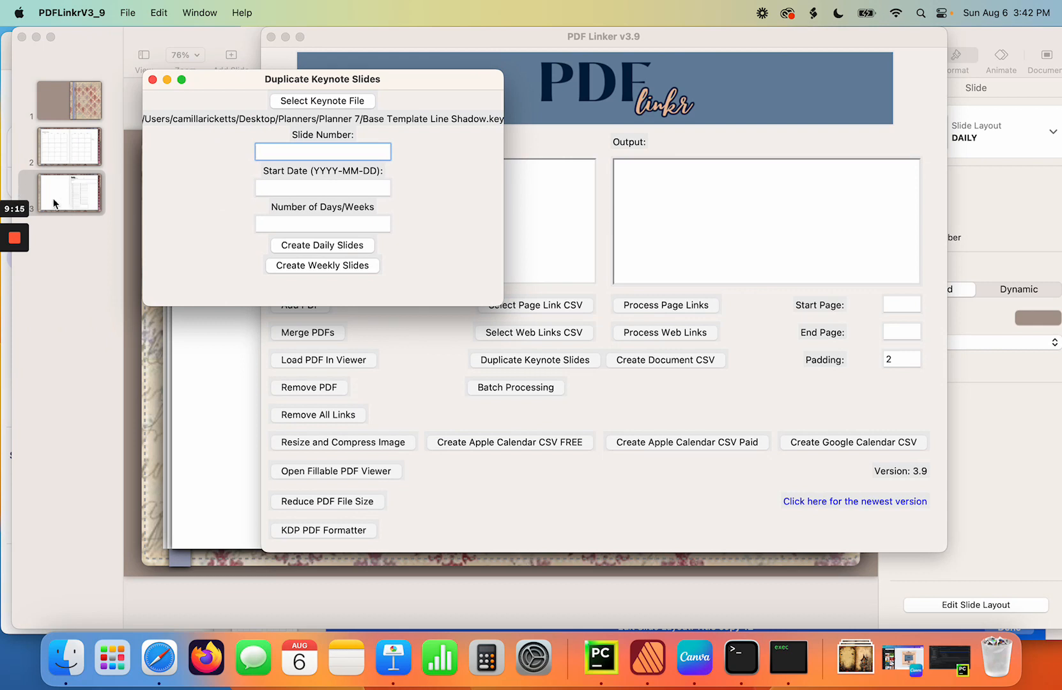
text(3)
click(291, 182)
text(202)
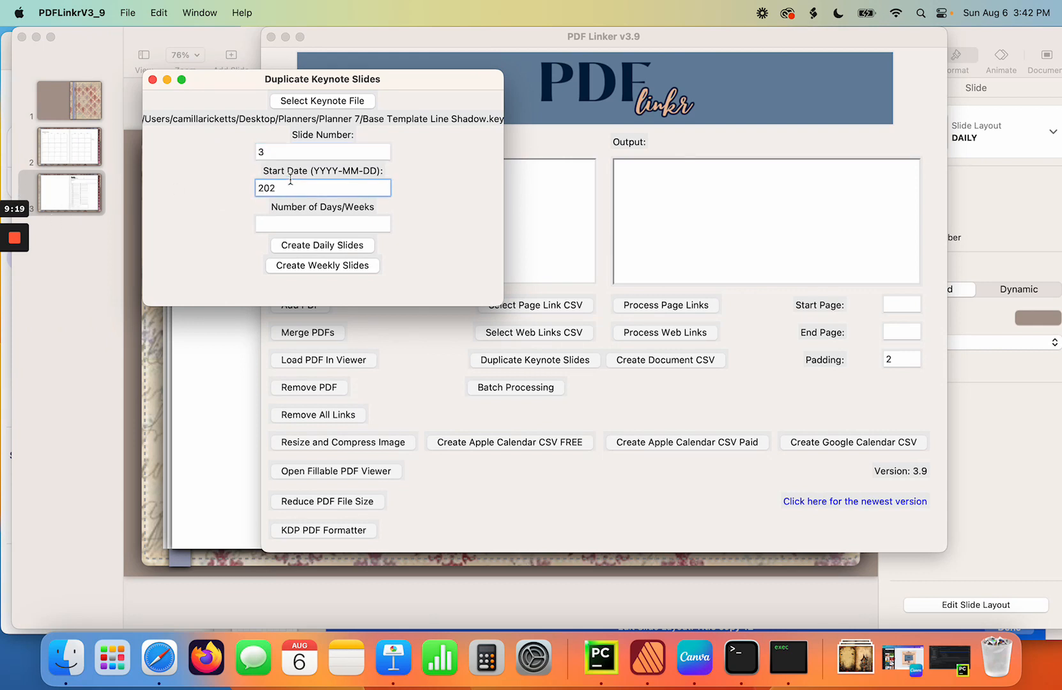
text(4-01-01)
click(289, 220)
text(31)
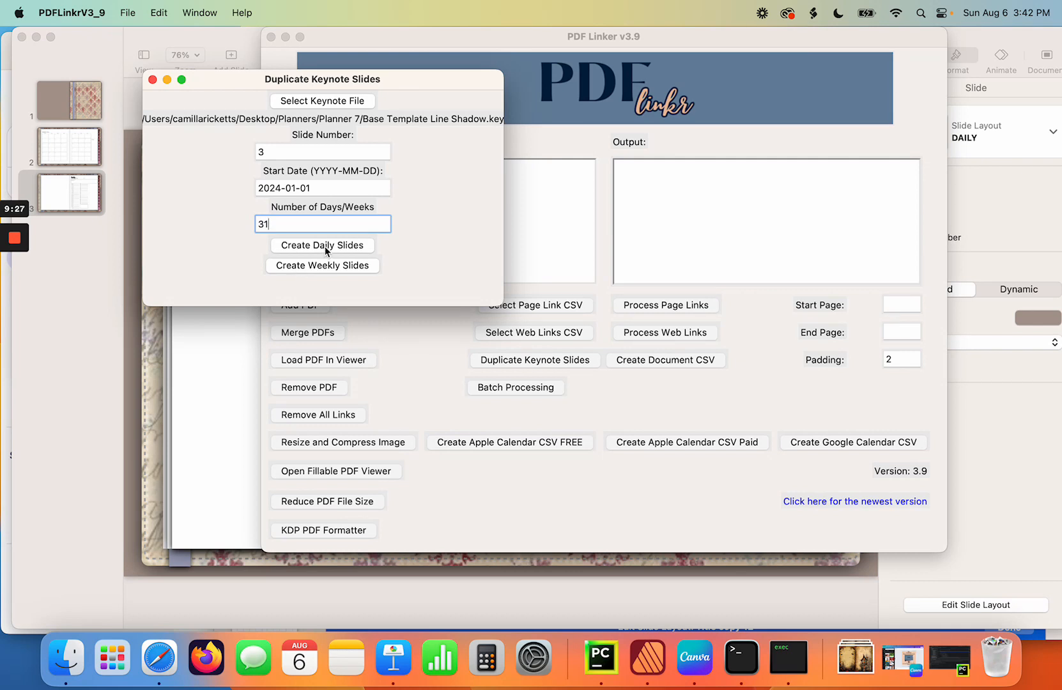
- Create the daily slides as the first duplication and save the output file as Jan Daily in Planner 7
click(324, 247)
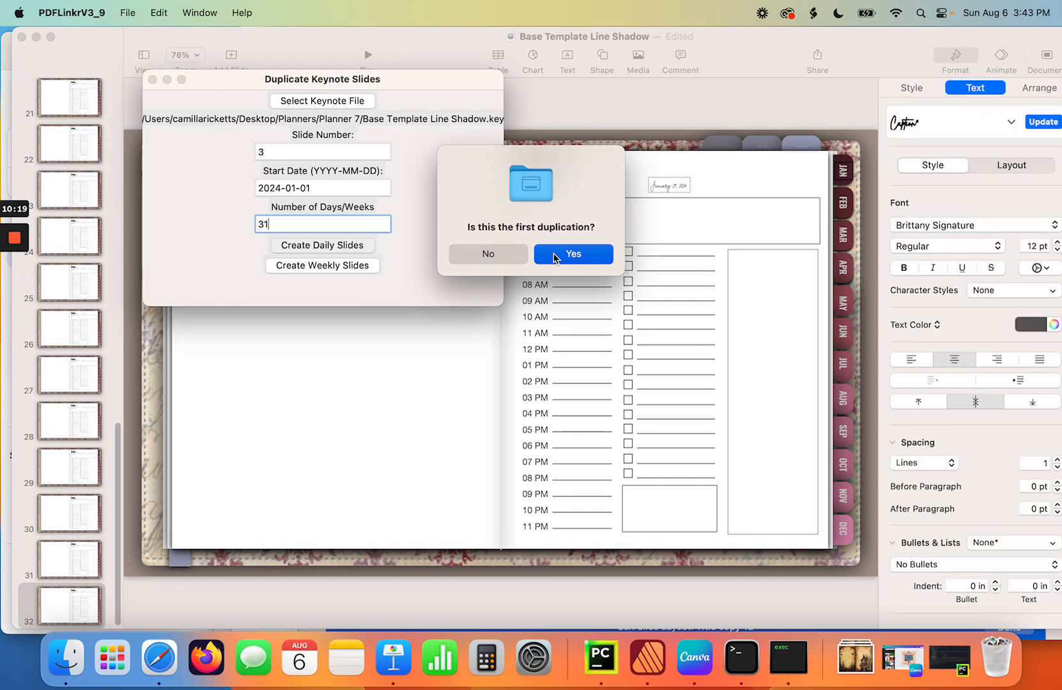
click(555, 256)
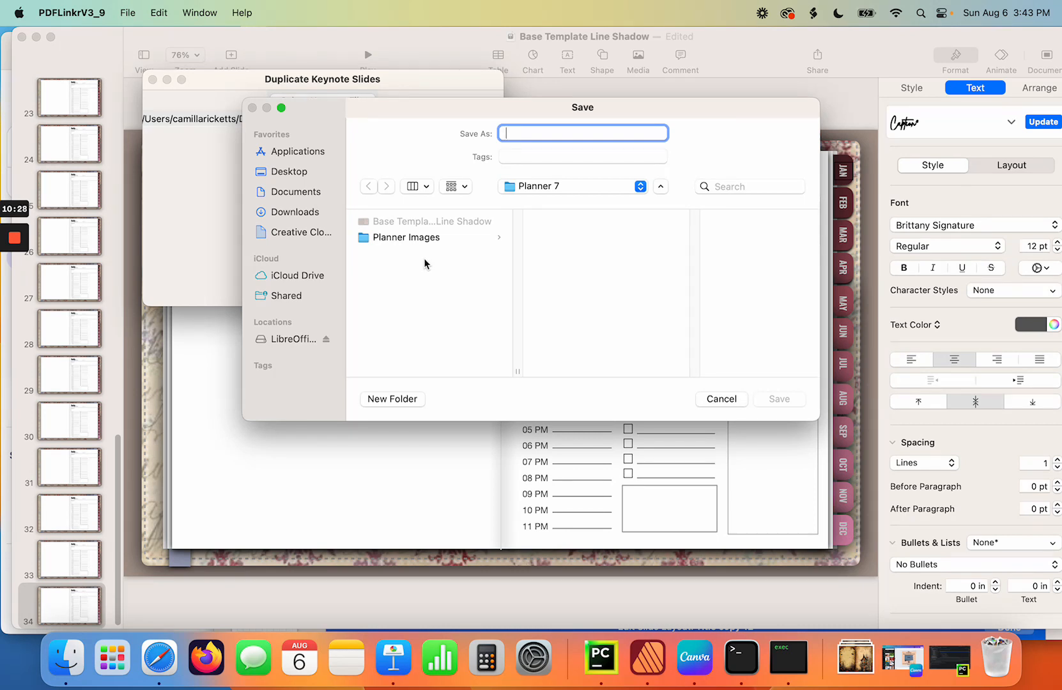
text(Jan)
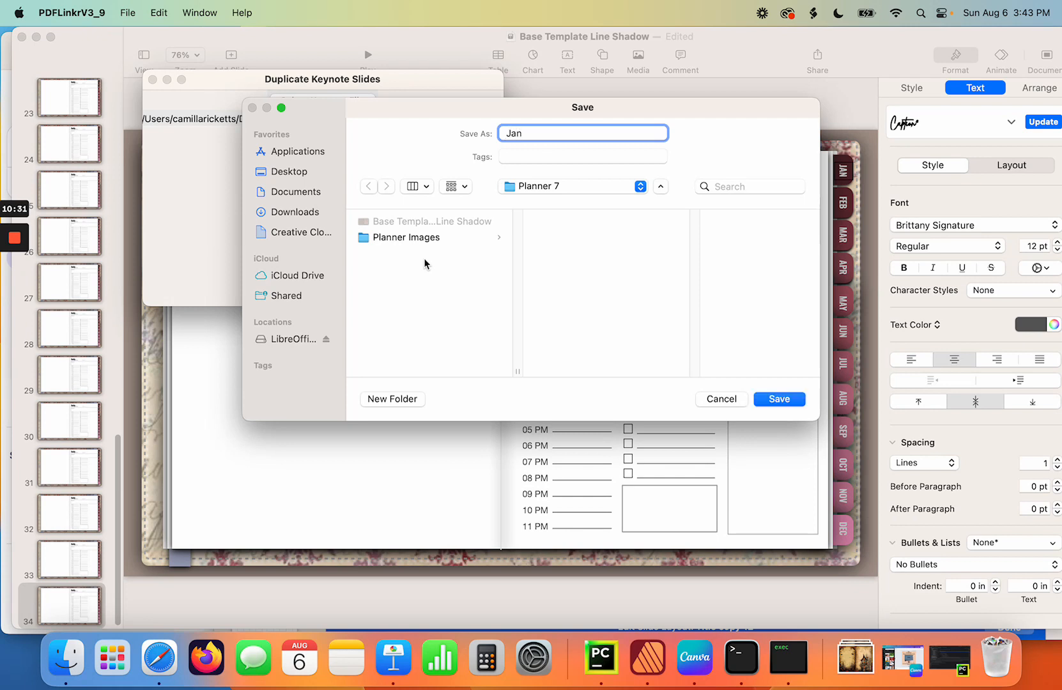
text( Daily)
key(Return)
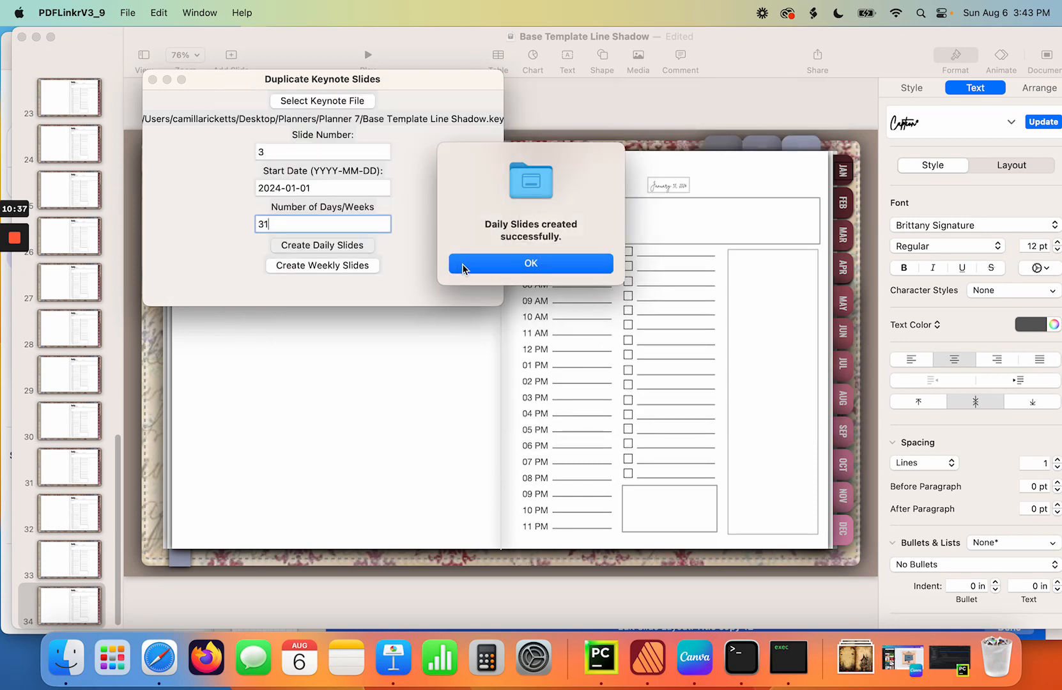
click(461, 268)
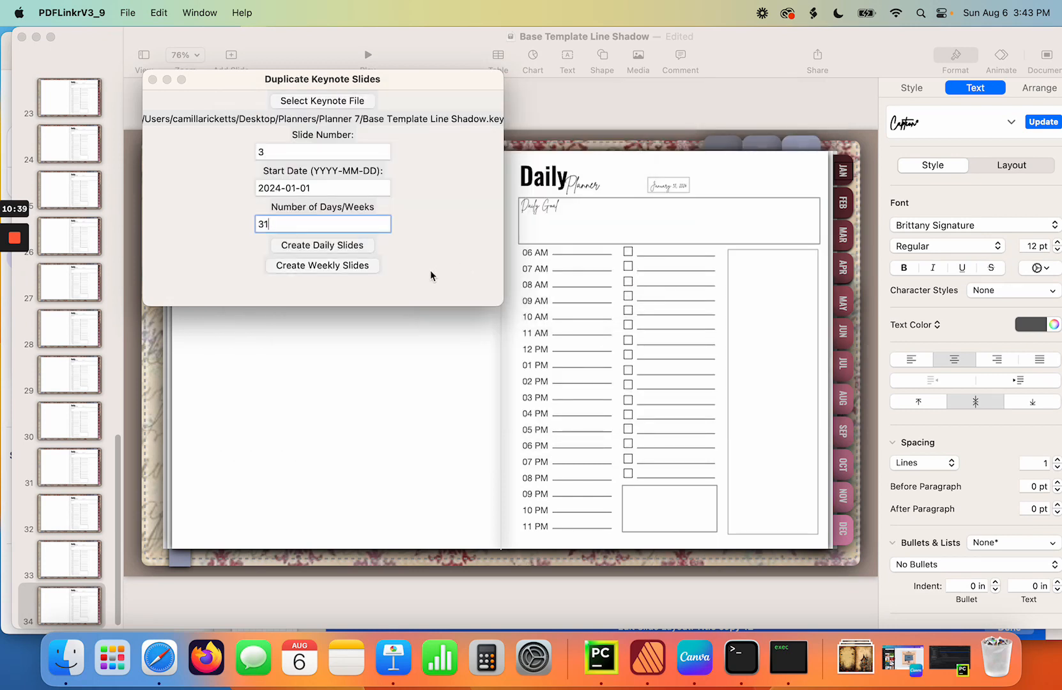
- Switch to Keynote and check the January 2024 calendar on slide 2
click(120, 528)
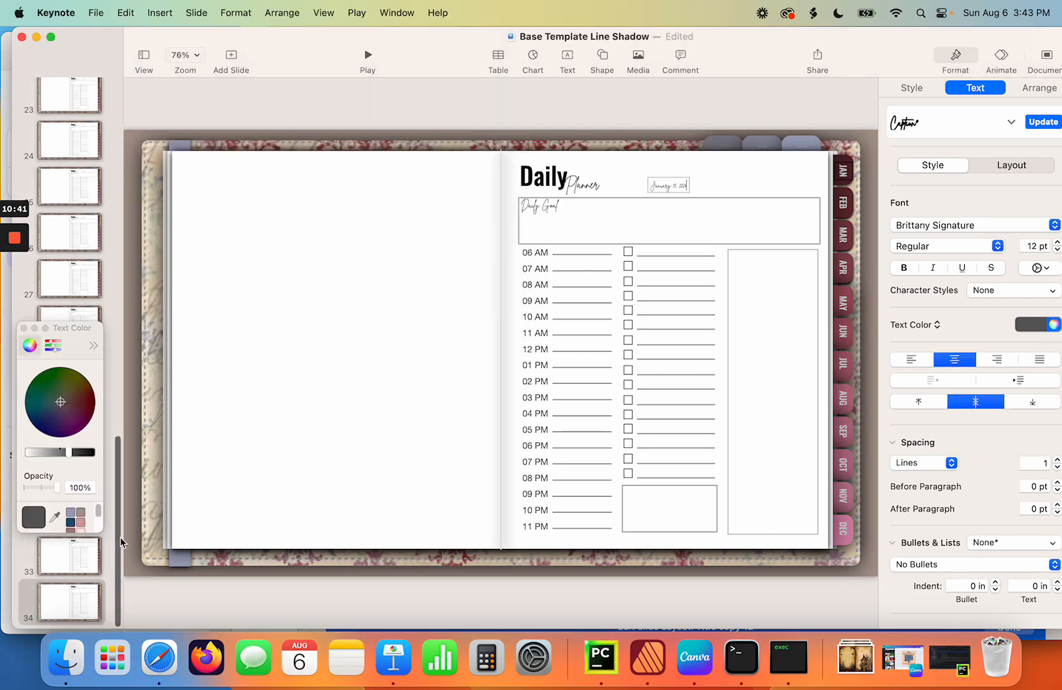
drag(120, 538, 157, 121)
click(69, 149)
click(67, 145)
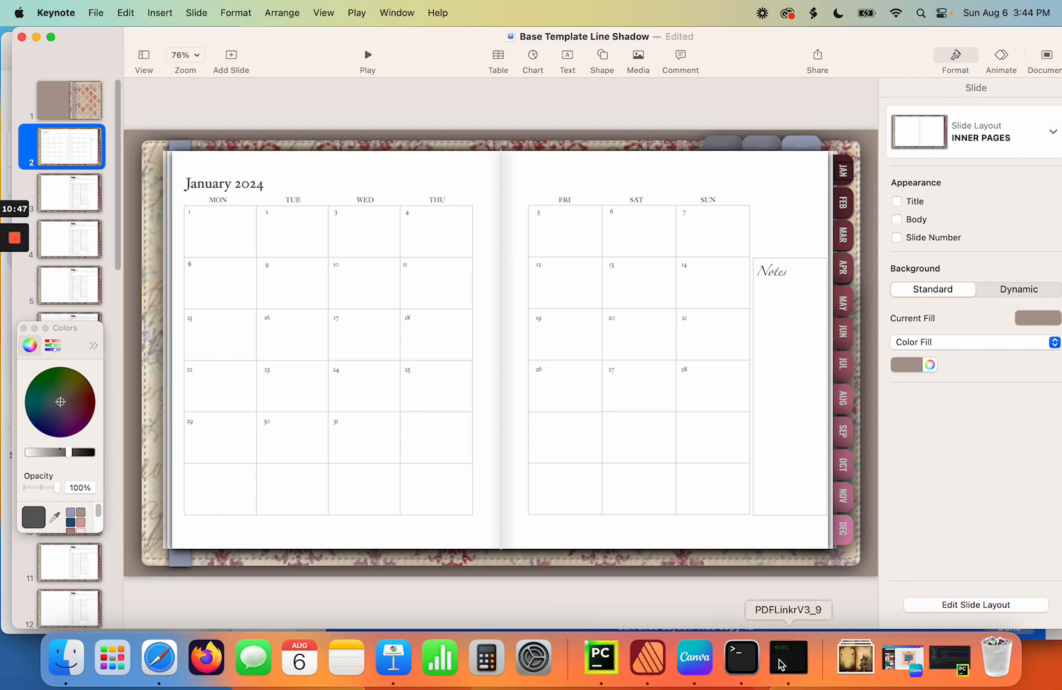
- Return to PDF Linker and start a document CSV that maps the pattern JAN to destination 2
click(788, 657)
drag(450, 84, 395, 40)
click(640, 359)
click(640, 360)
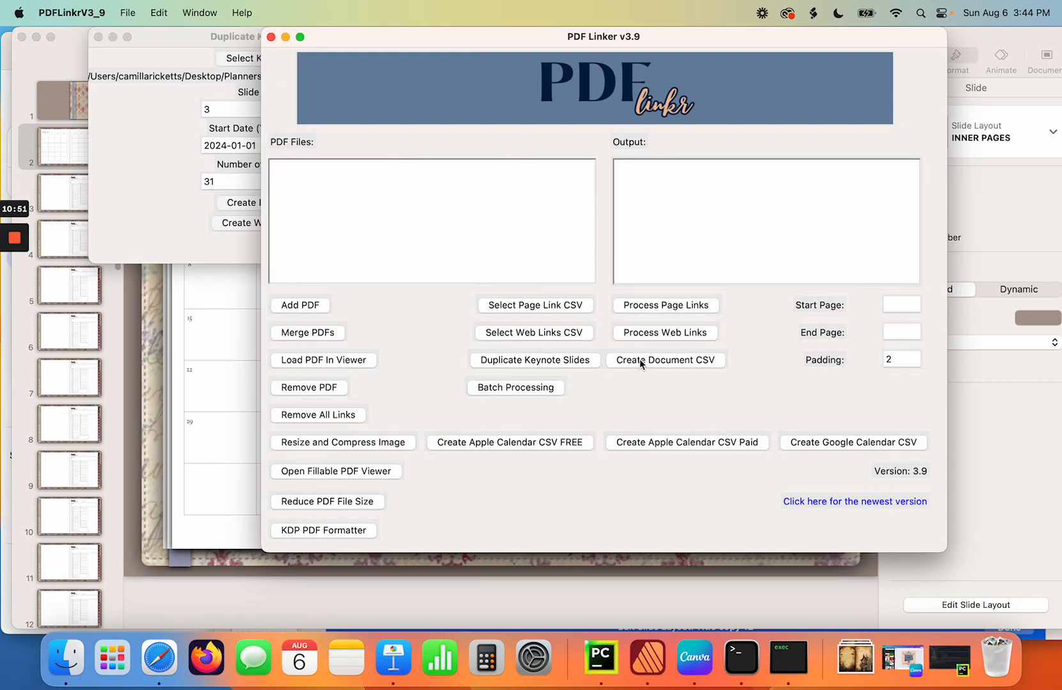
drag(321, 50, 652, 49)
click(580, 68)
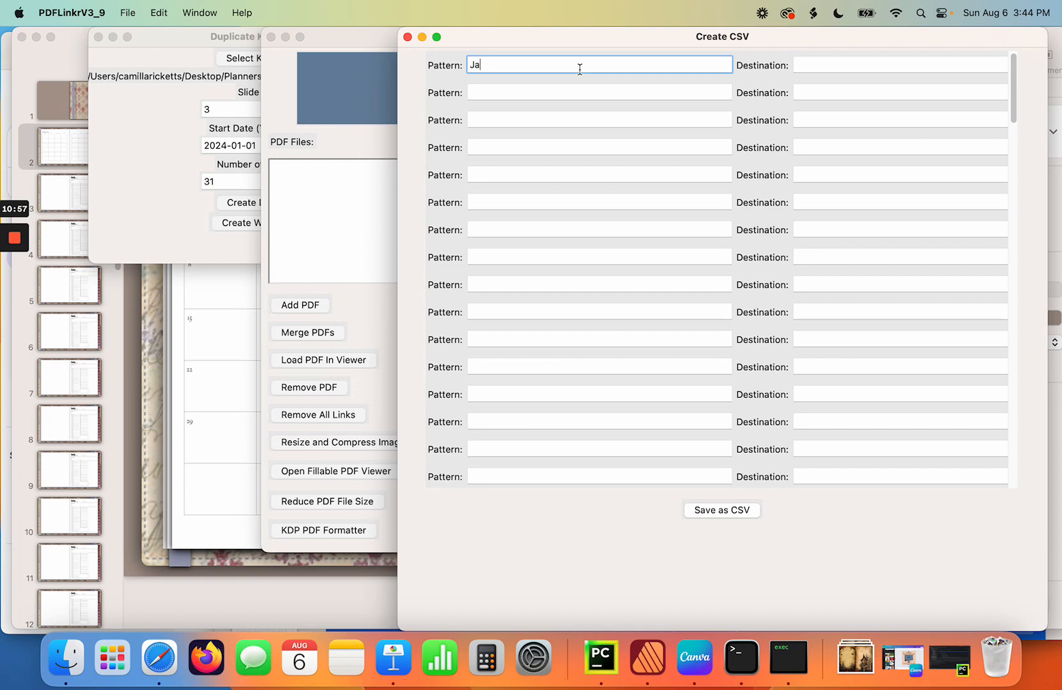
key(Tab)
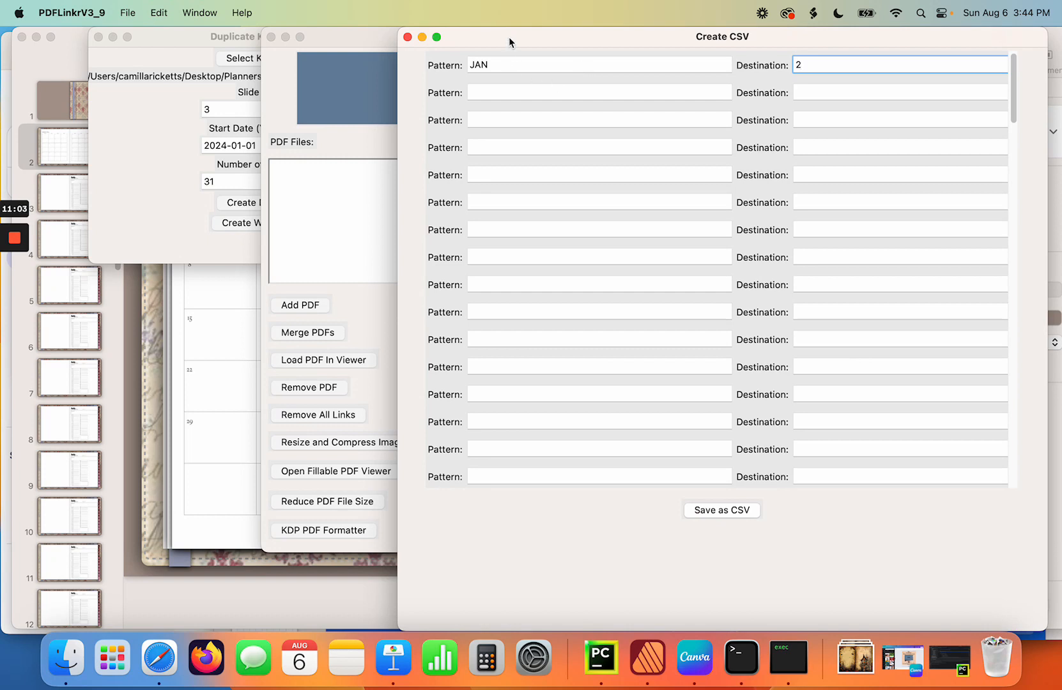
- Move the Create CSV window aside and view the last daily slide, number 34, in Keynote
drag(509, 36, 583, 39)
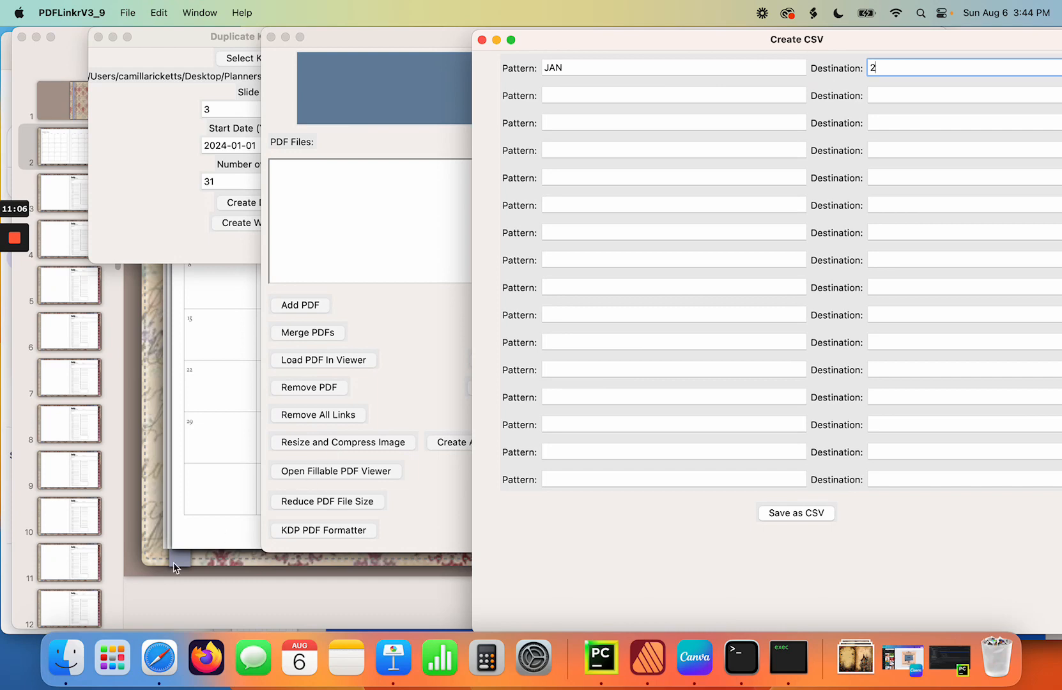
scroll(78, 597, down, 15)
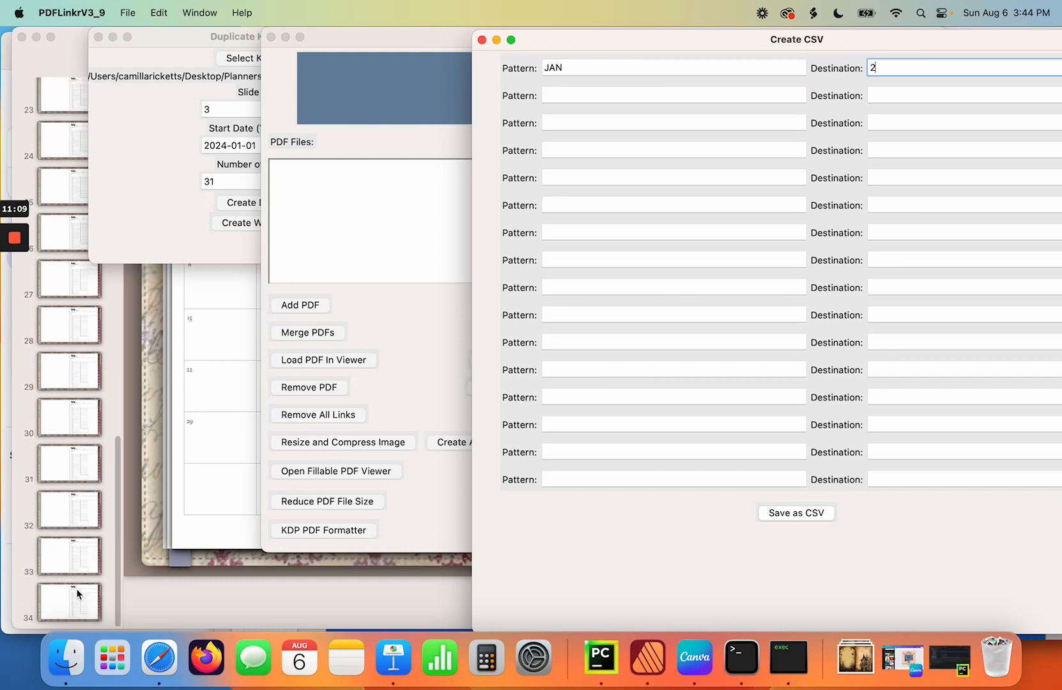
click(77, 606)
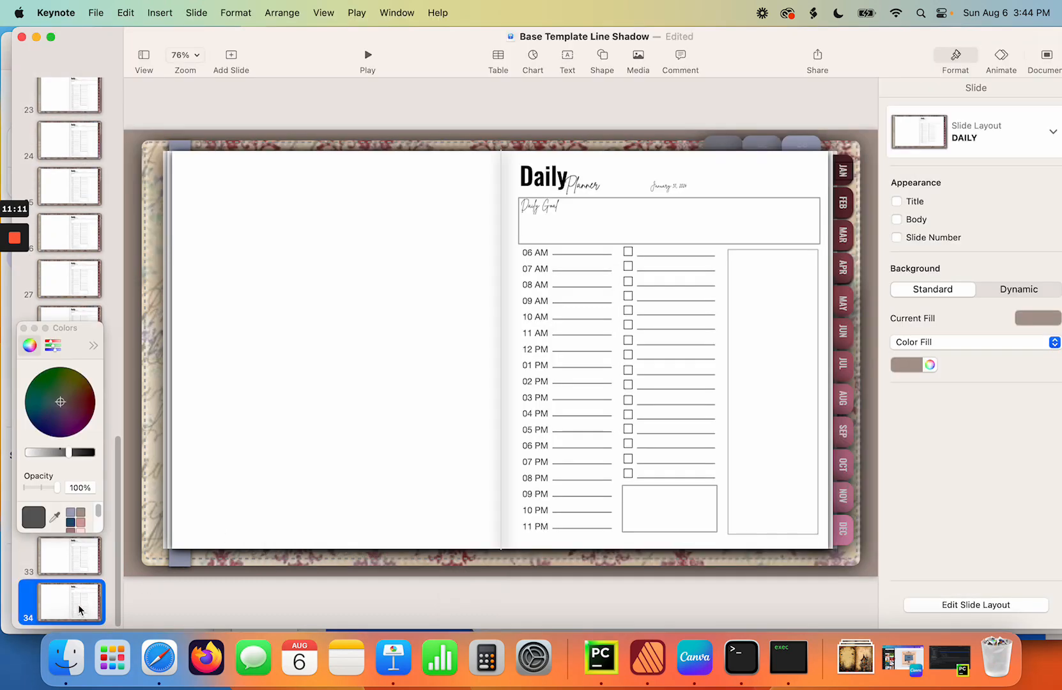
- Add a new slide after the last January daily slide and apply the INNER PAGES layout to it
click(198, 13)
click(205, 39)
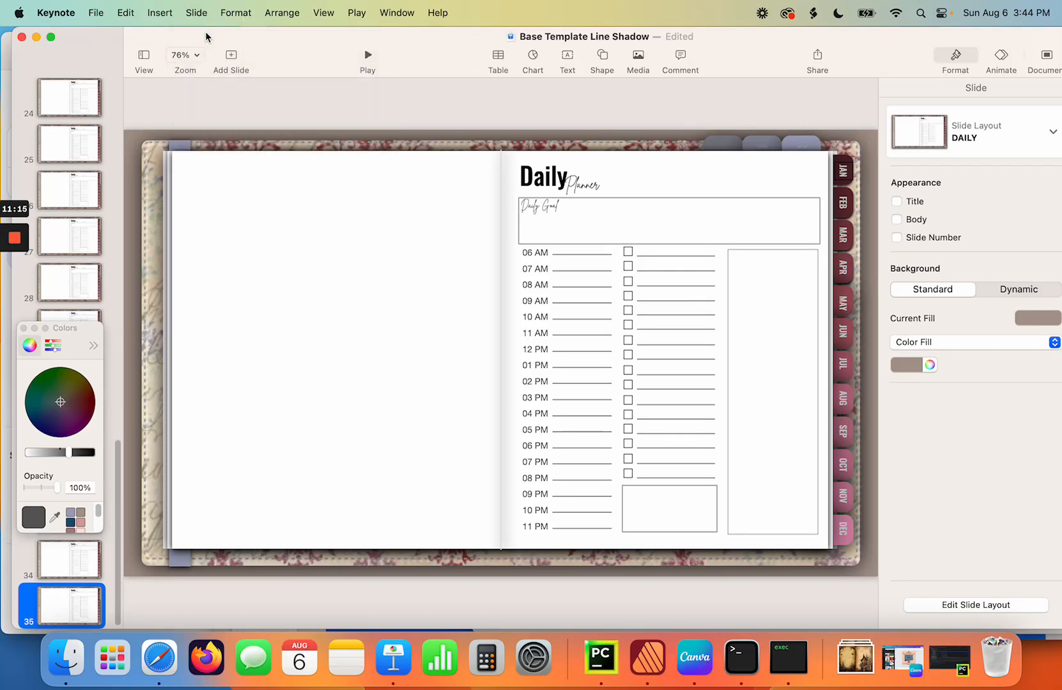
click(979, 133)
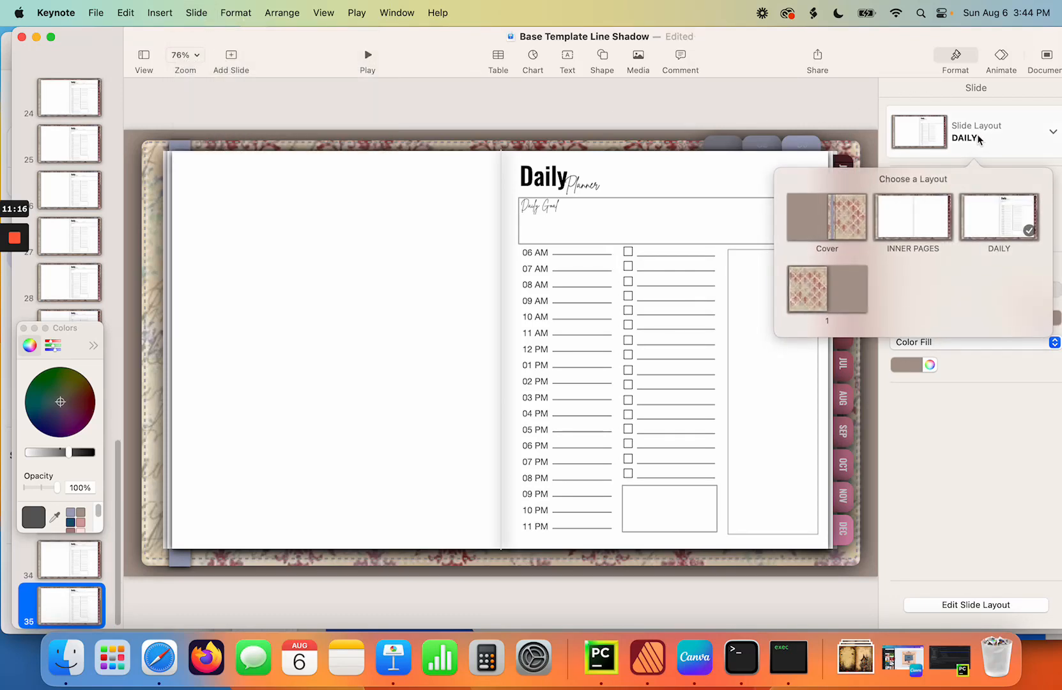
click(914, 214)
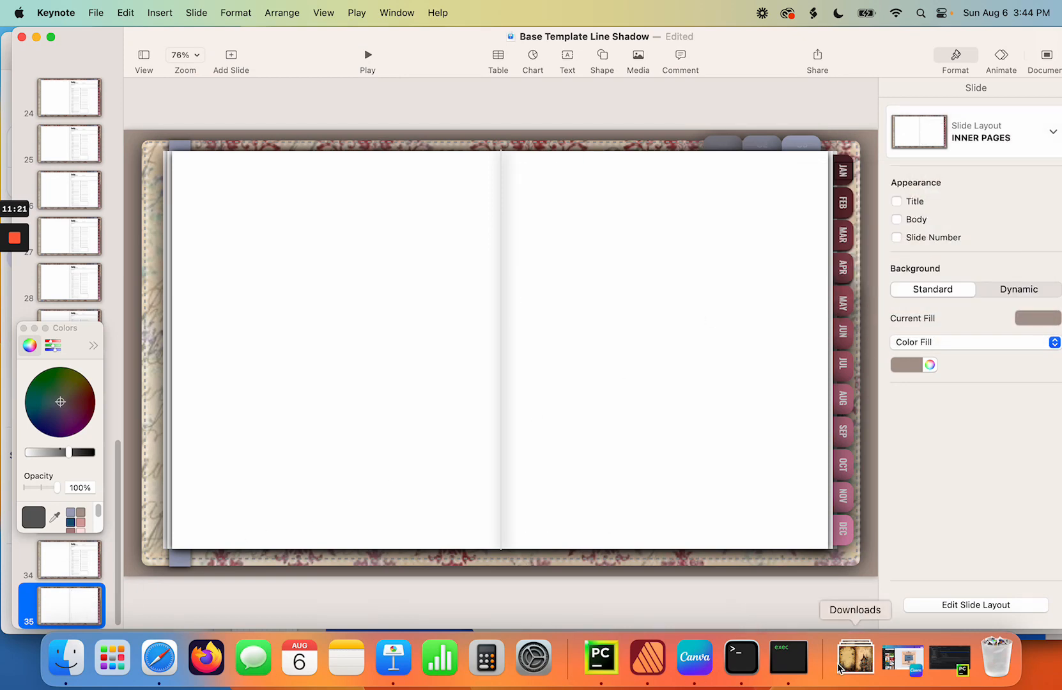
- Switch to PDF Linker and add a CSV row that maps the pattern FEB to destination 35
click(789, 659)
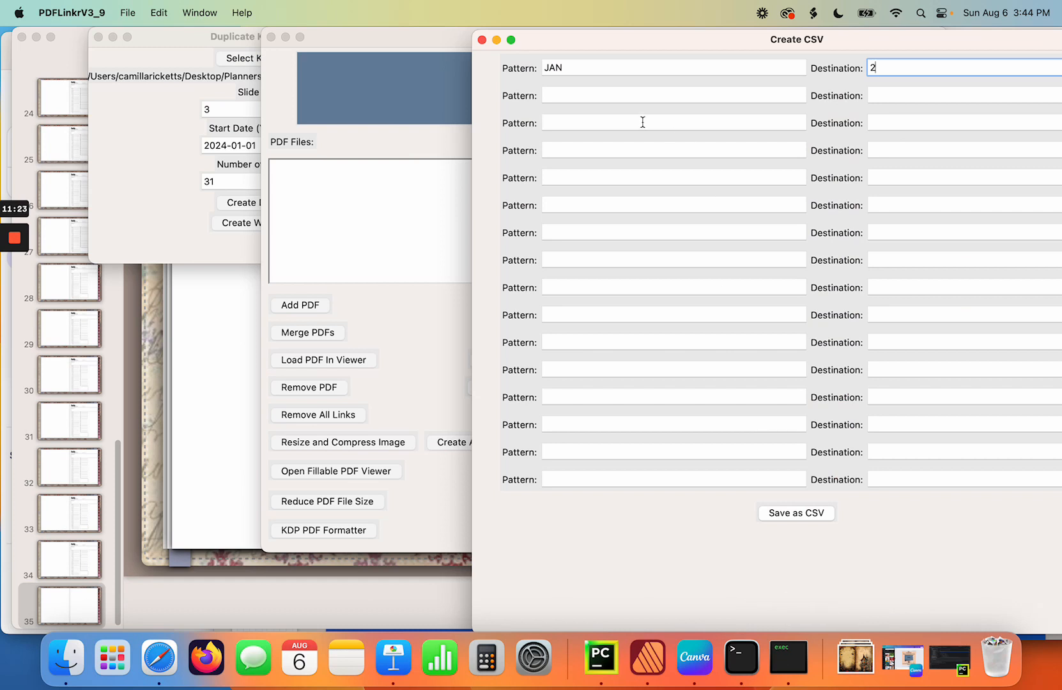
click(608, 95)
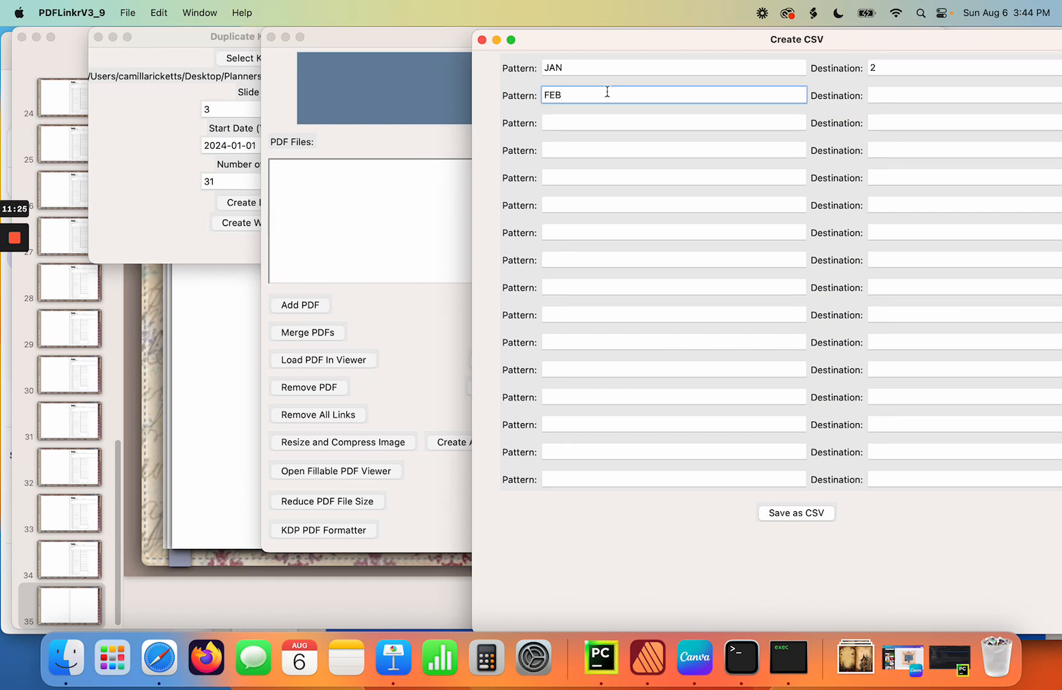
key(Tab)
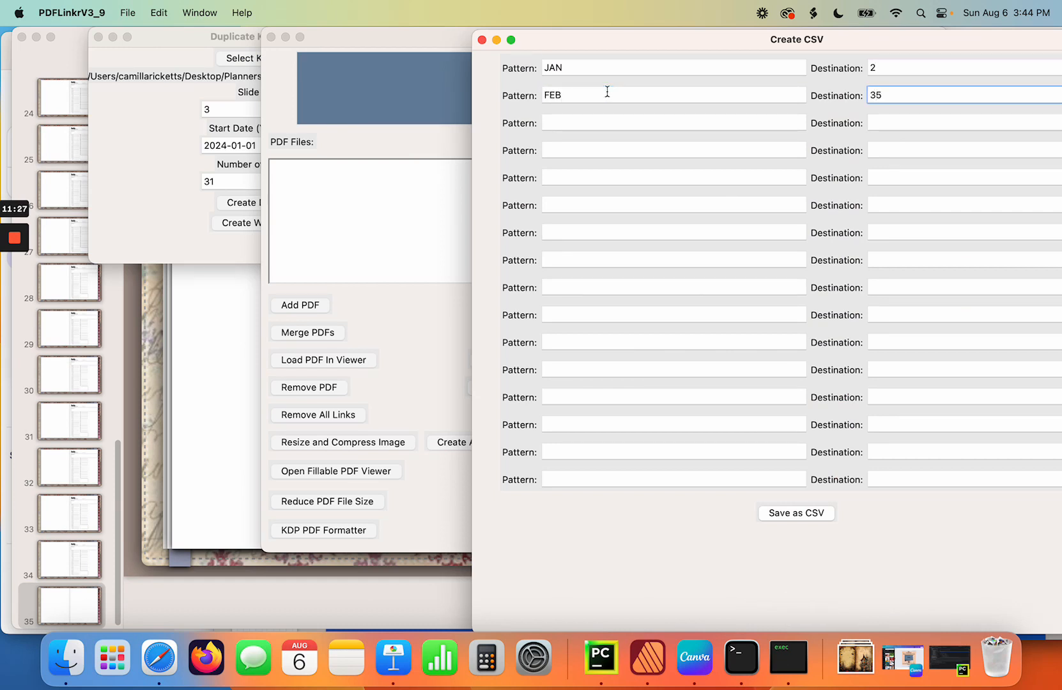
- Move the planner, Create CSV and PDF Linker windows aside and bring the 2023 2024 2 Page Months presentation forward in Keynote
click(233, 433)
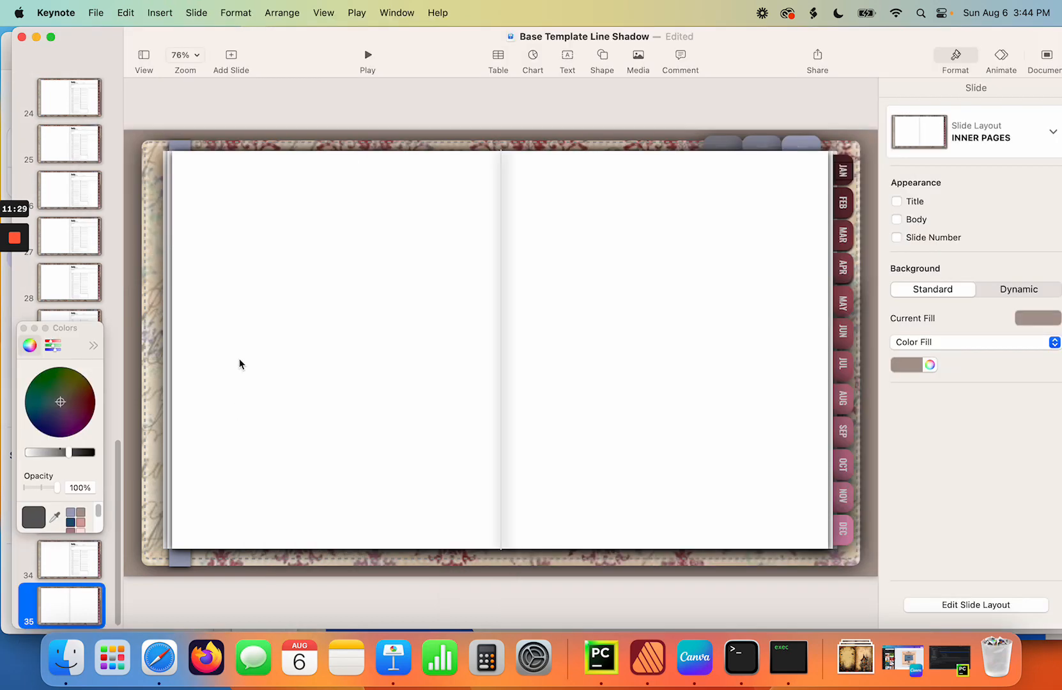
drag(287, 40, 330, 46)
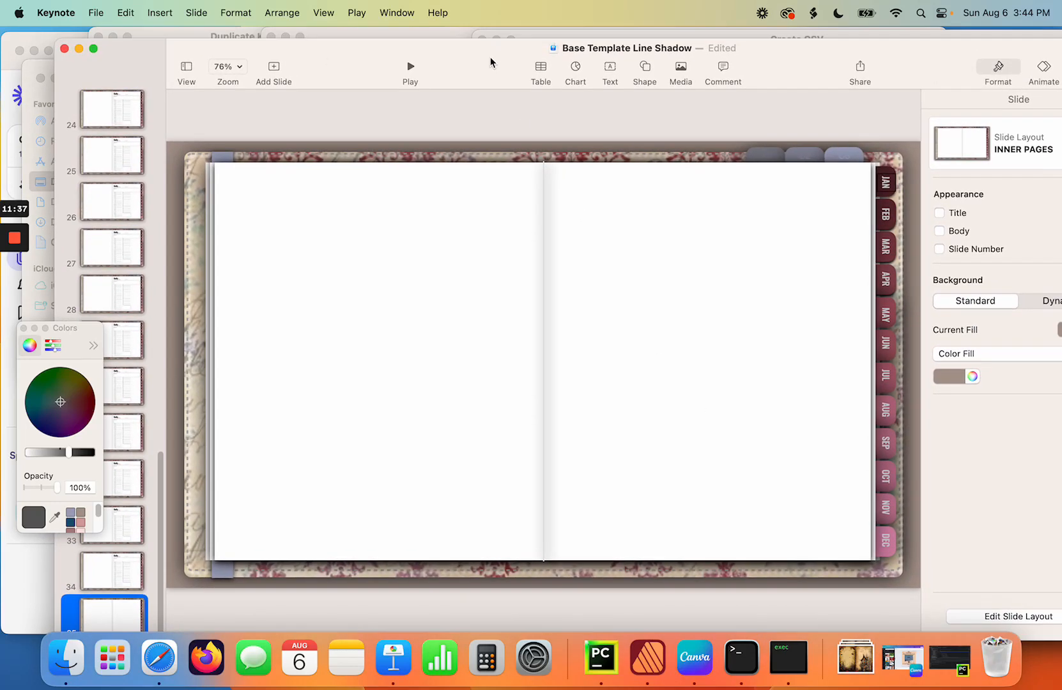
drag(490, 57, 399, 232)
drag(641, 43, 629, 213)
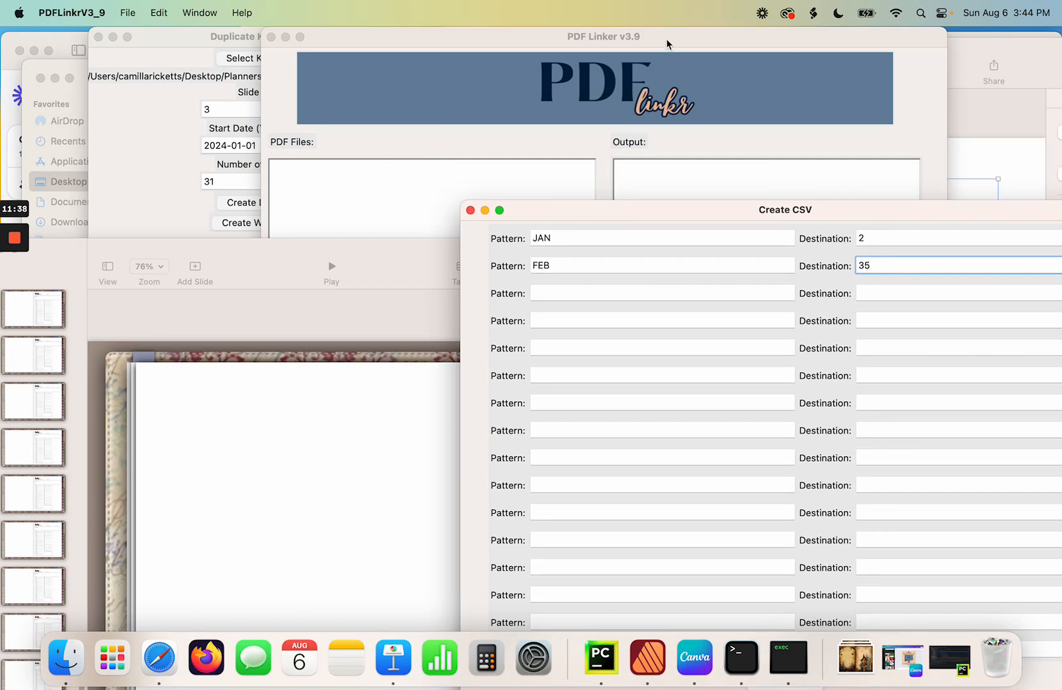
drag(666, 40, 640, 259)
click(617, 71)
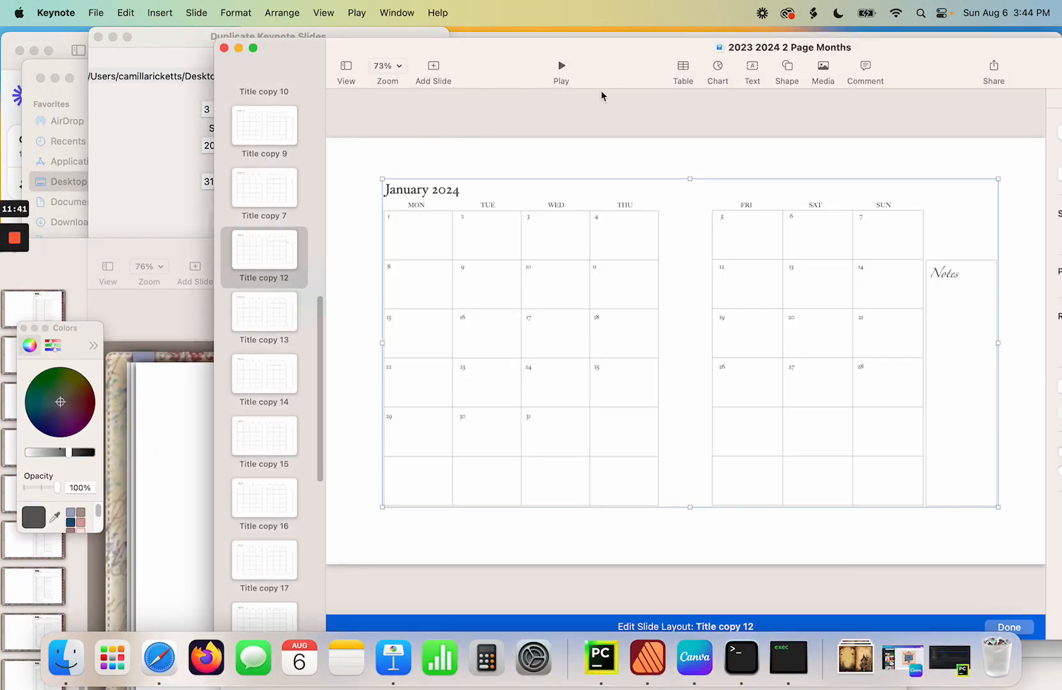
- Copy the grouped February 2024 calendar from the Title copy 13 slide layout
click(278, 321)
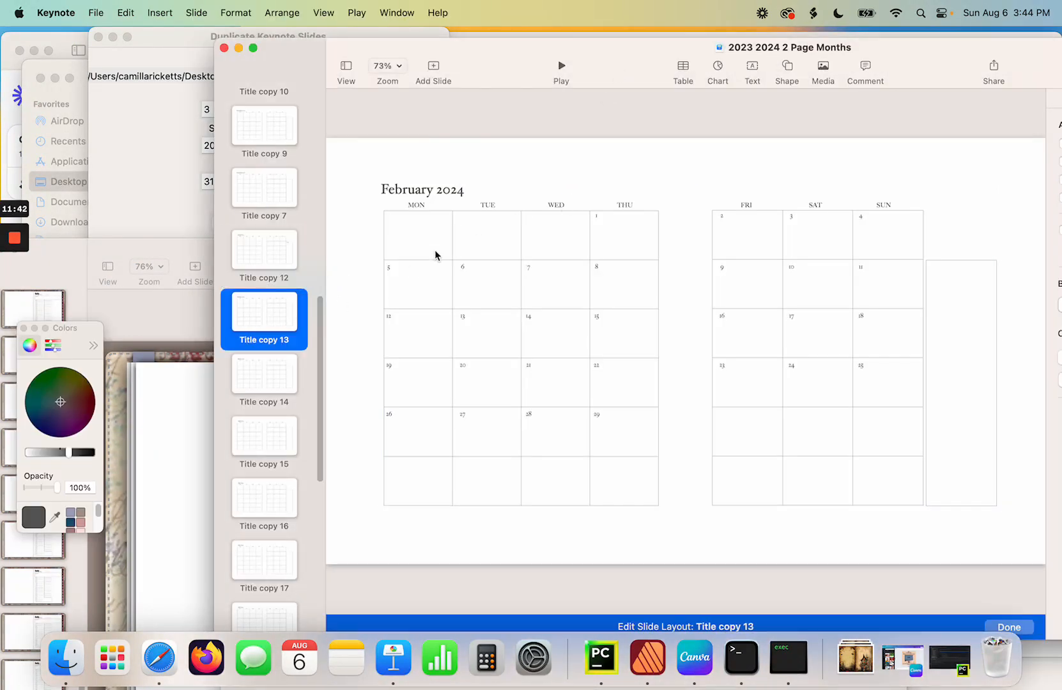
click(449, 211)
right_click(441, 194)
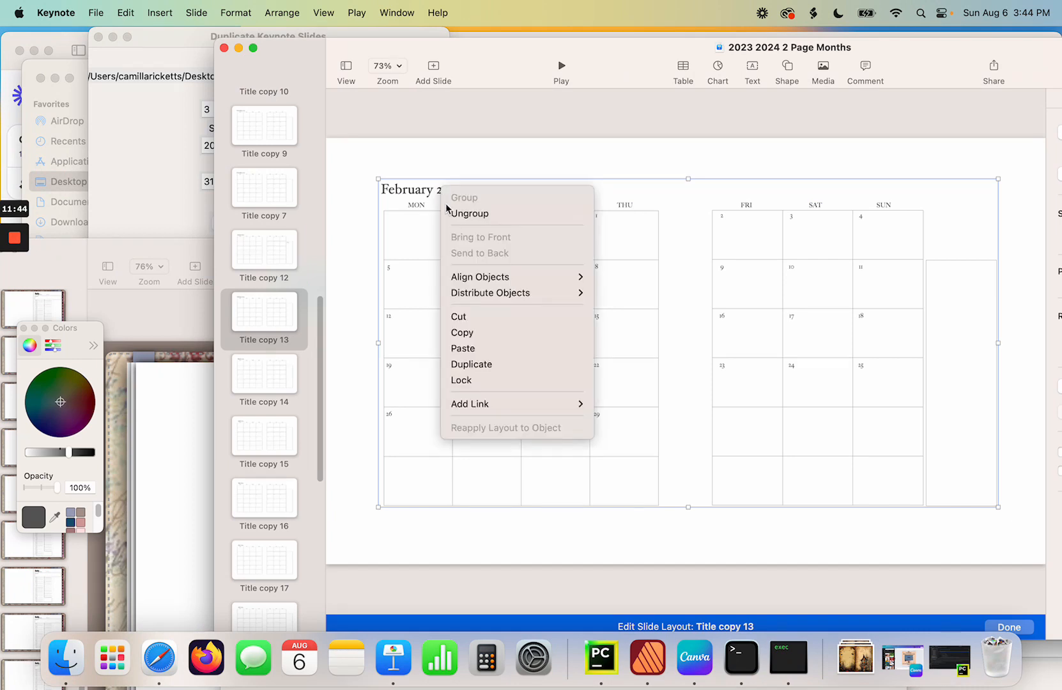
click(460, 335)
click(268, 380)
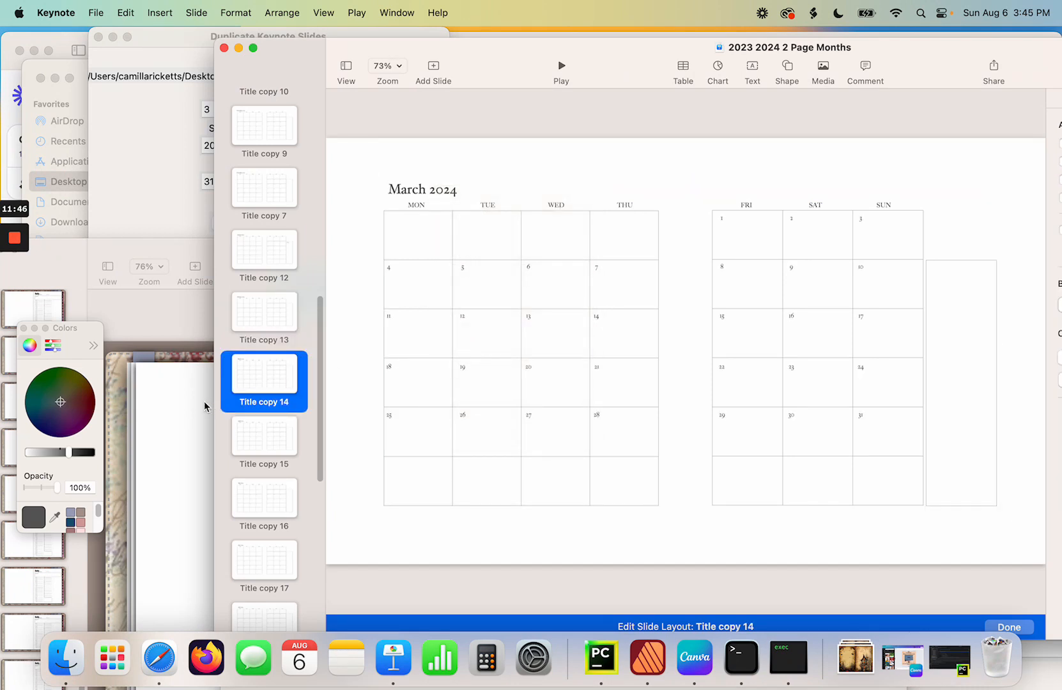
click(287, 257)
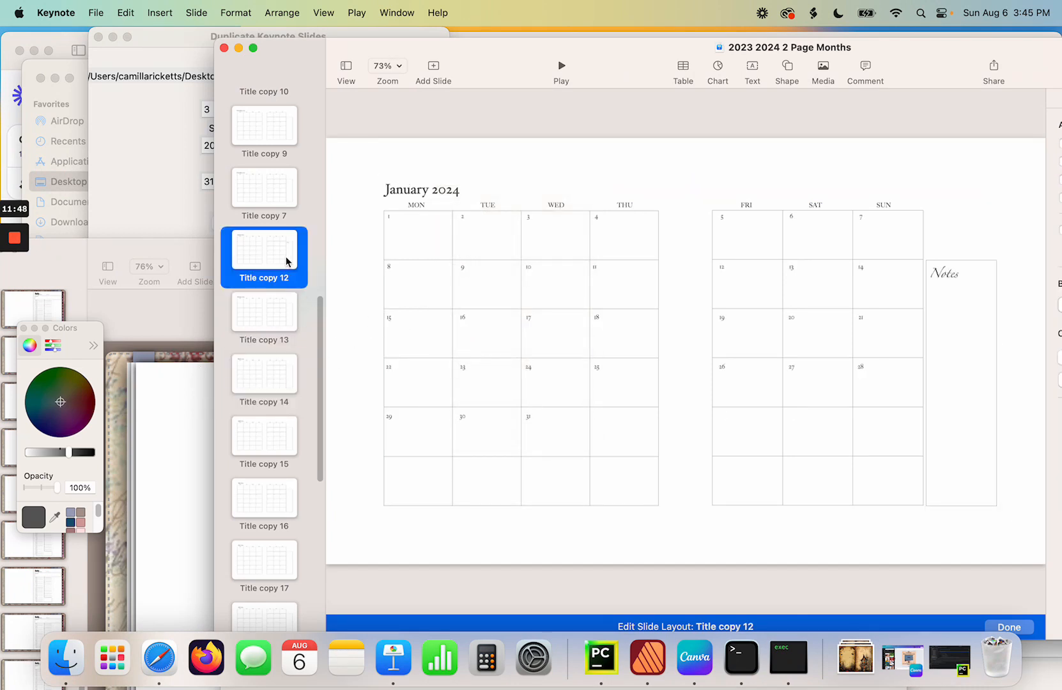
click(284, 302)
click(432, 240)
right_click(434, 236)
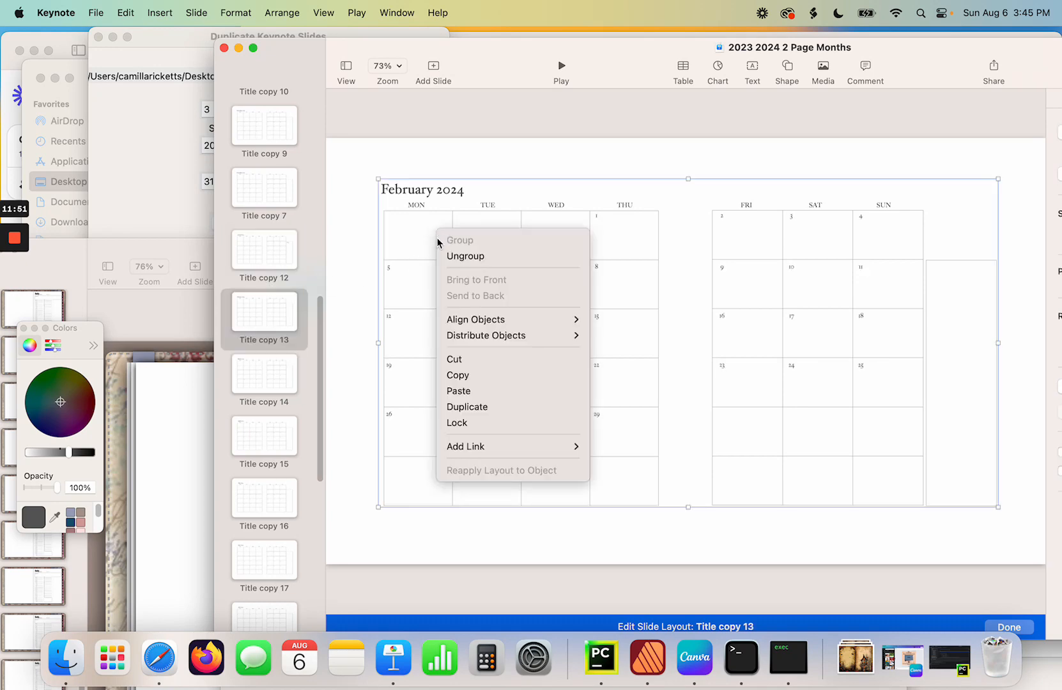
click(466, 370)
- Return to the Base Template Line Shadow presentation and paste the February 2024 calendar onto slide 35
click(176, 393)
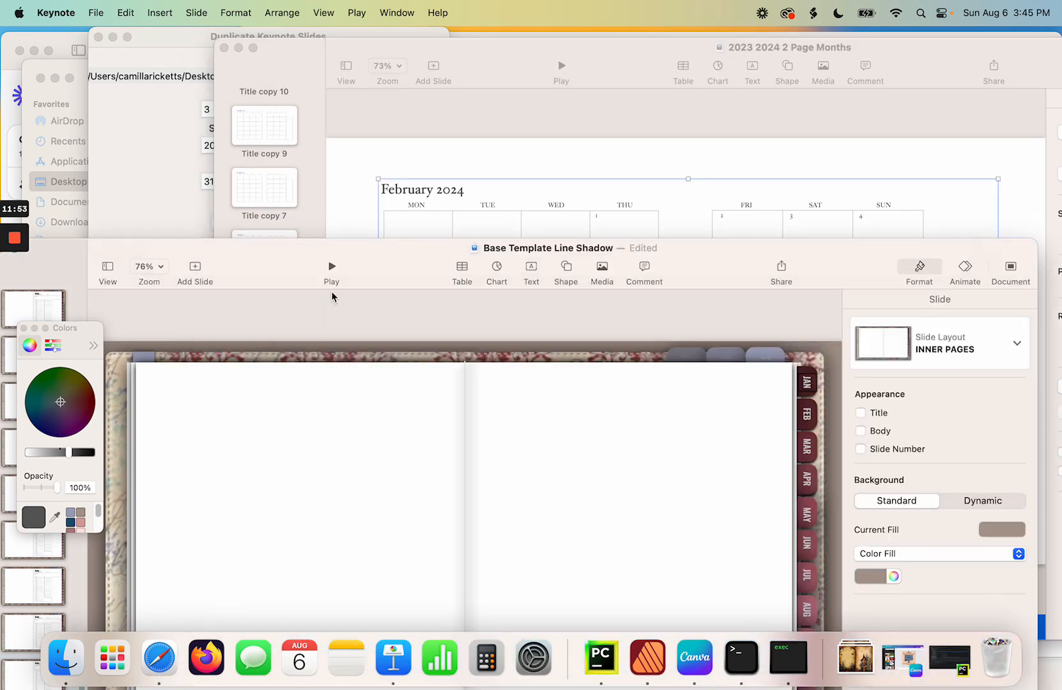
double_click(387, 257)
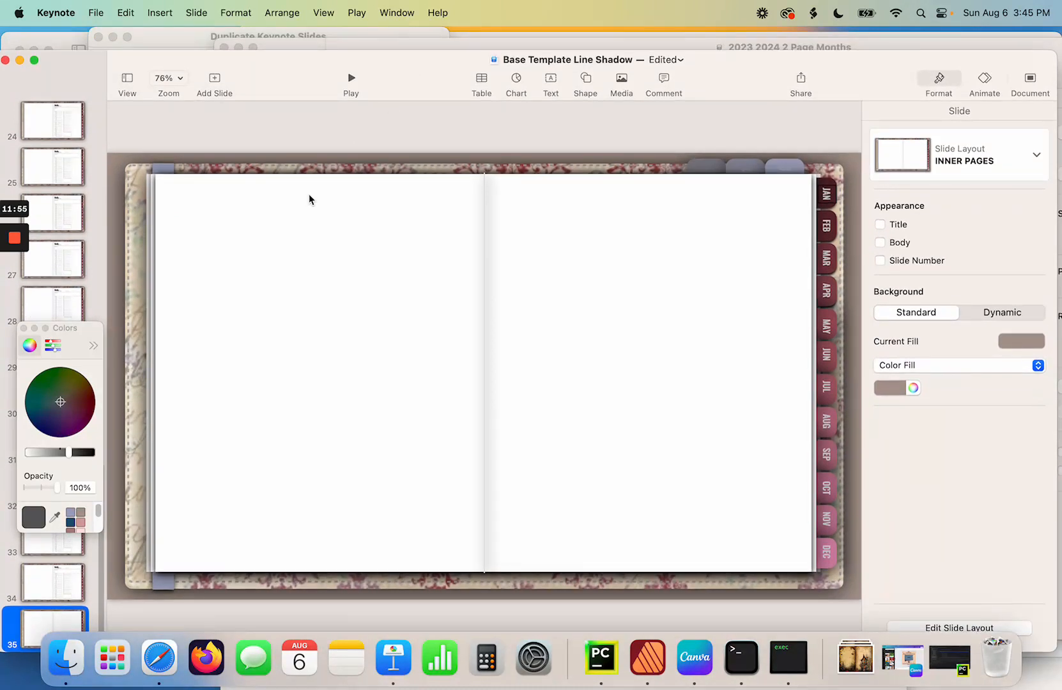
right_click(282, 241)
click(298, 288)
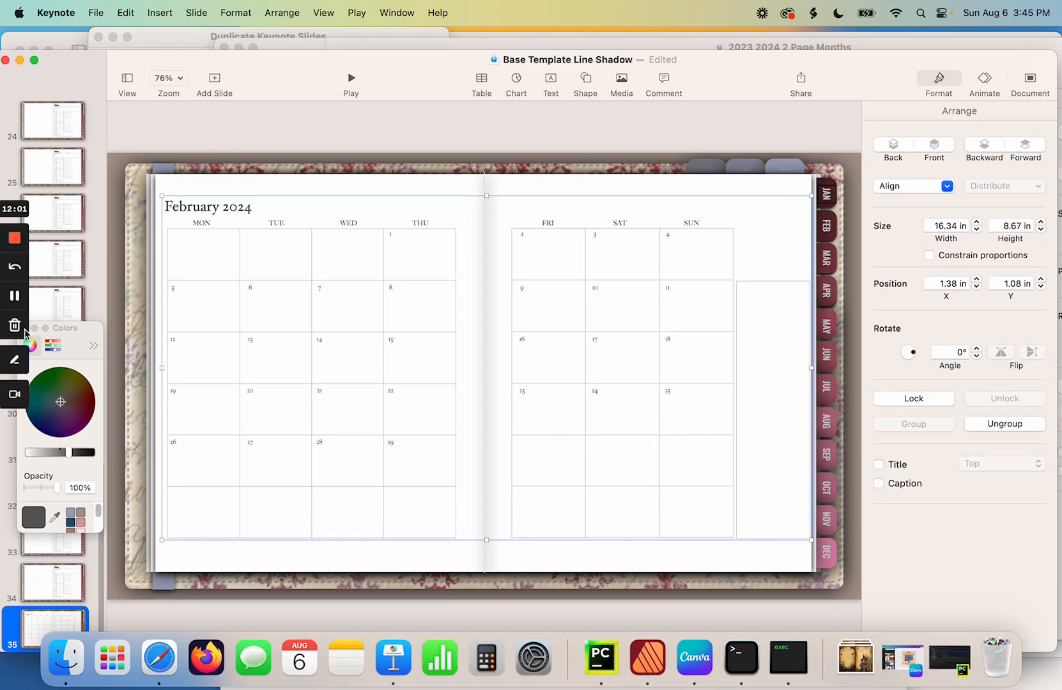
- Close the Colors palette and reposition the planner window so its slide thumbnails are unobstructed
drag(84, 332, 156, 314)
click(95, 311)
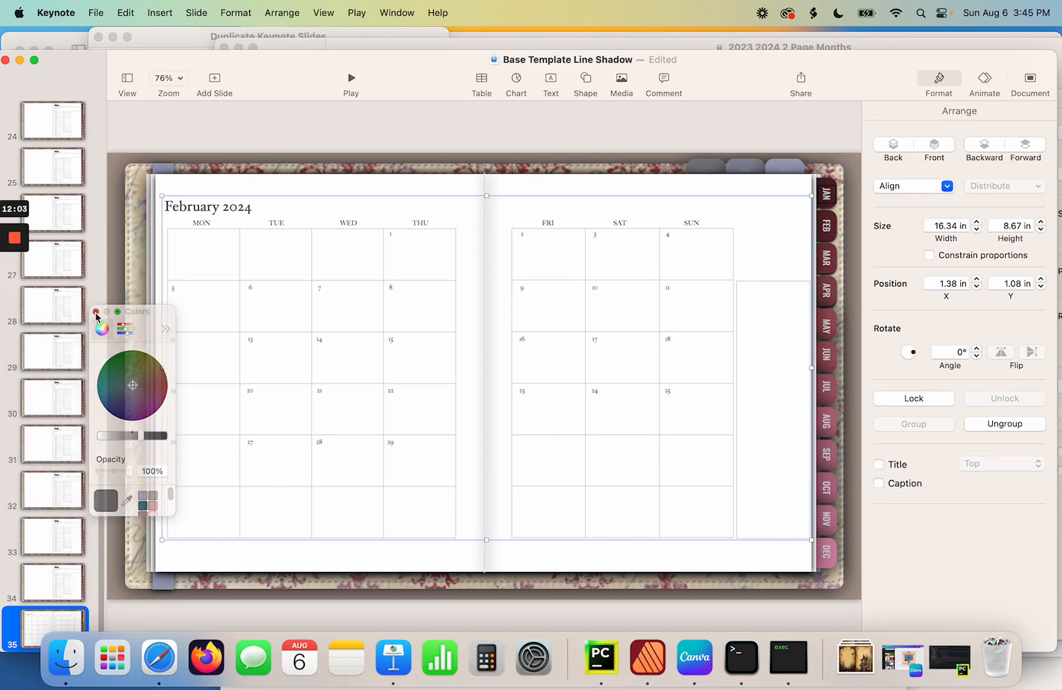
drag(282, 75, 312, 52)
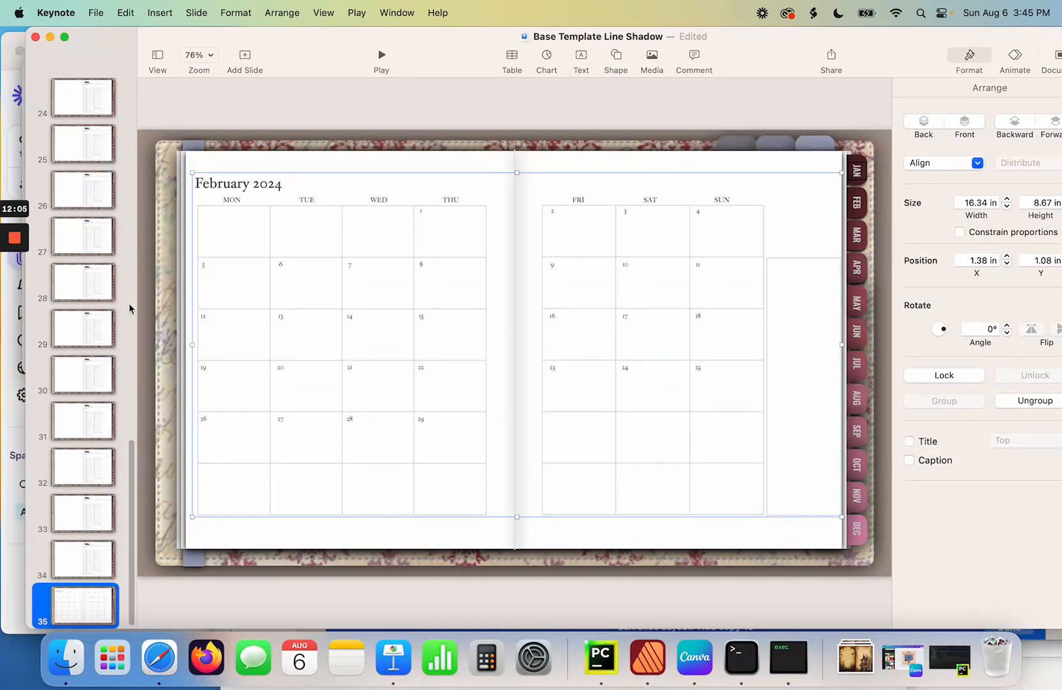
- Check the last January daily page on slide 34 and the February calendar on slide 35
click(92, 605)
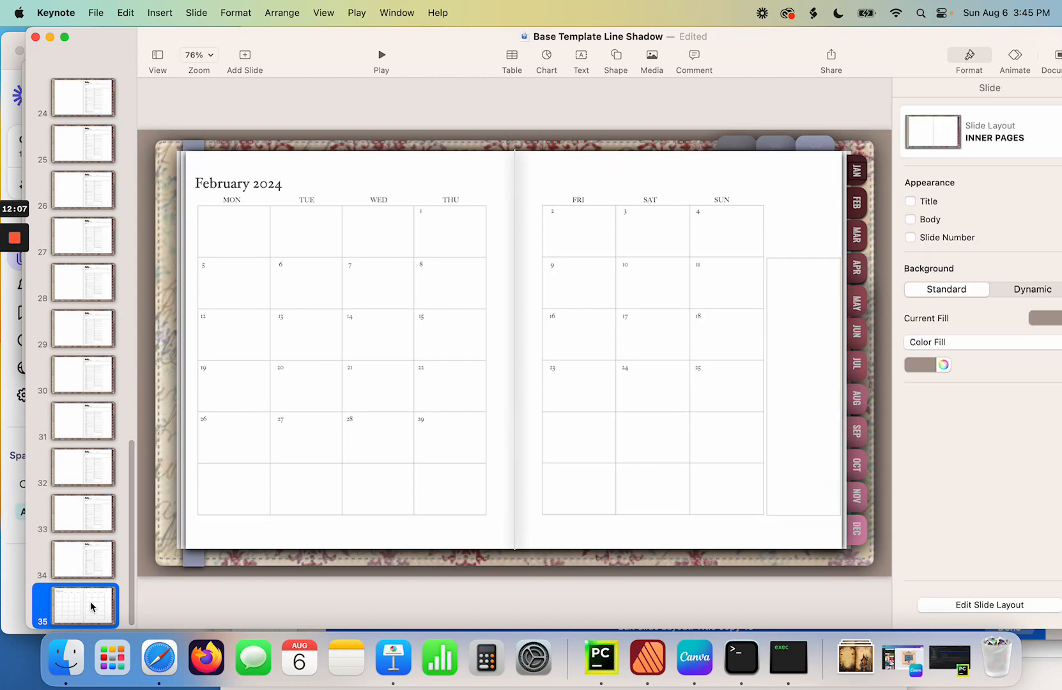
click(99, 557)
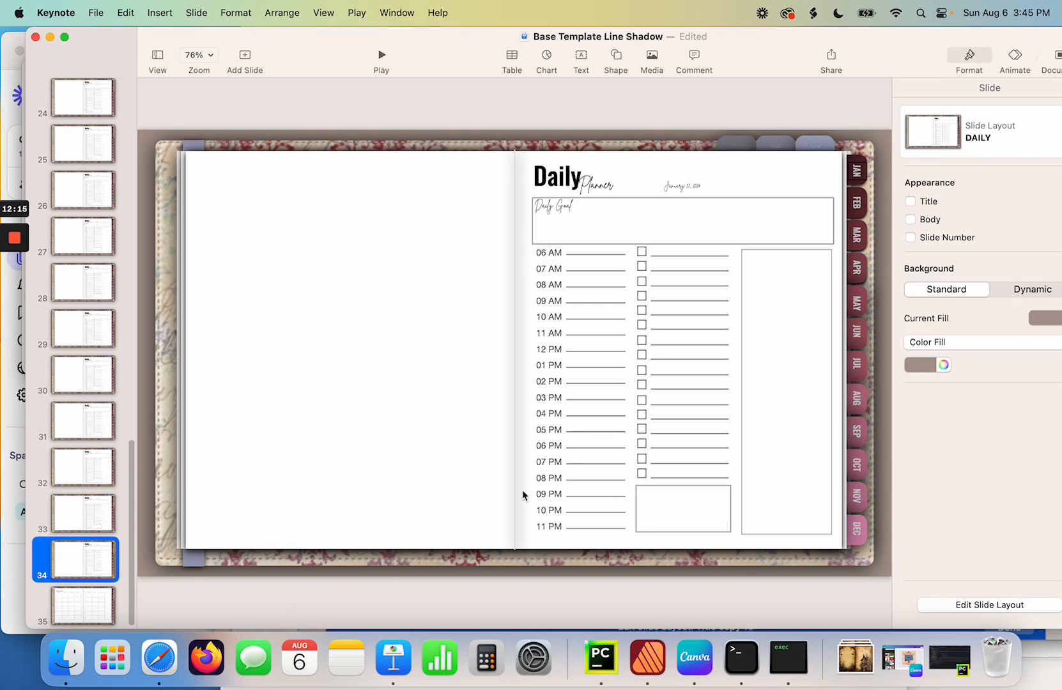
click(74, 609)
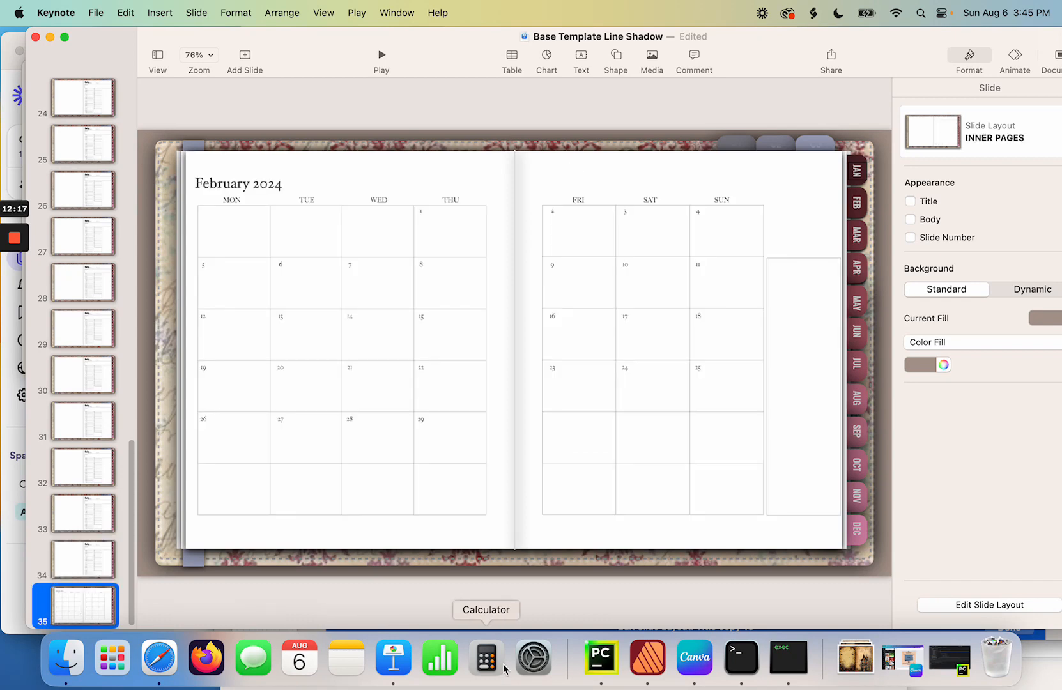
- Switch to PDF Linker and start creating daily slides with slide number 34, start date 2024-02-01 and 29 days
click(796, 666)
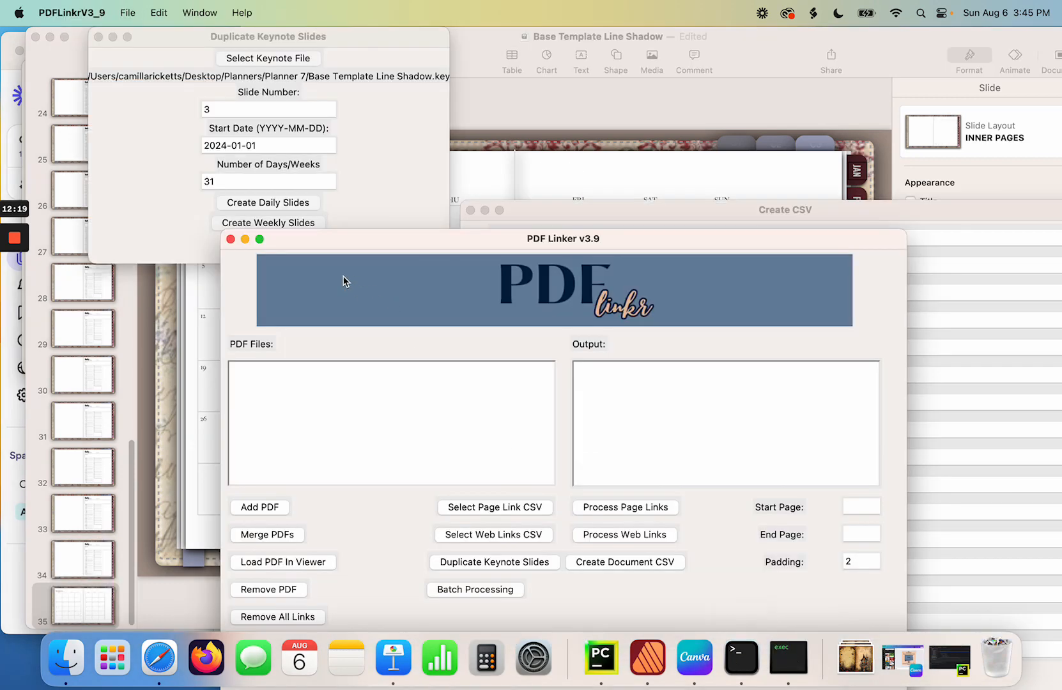
click(218, 117)
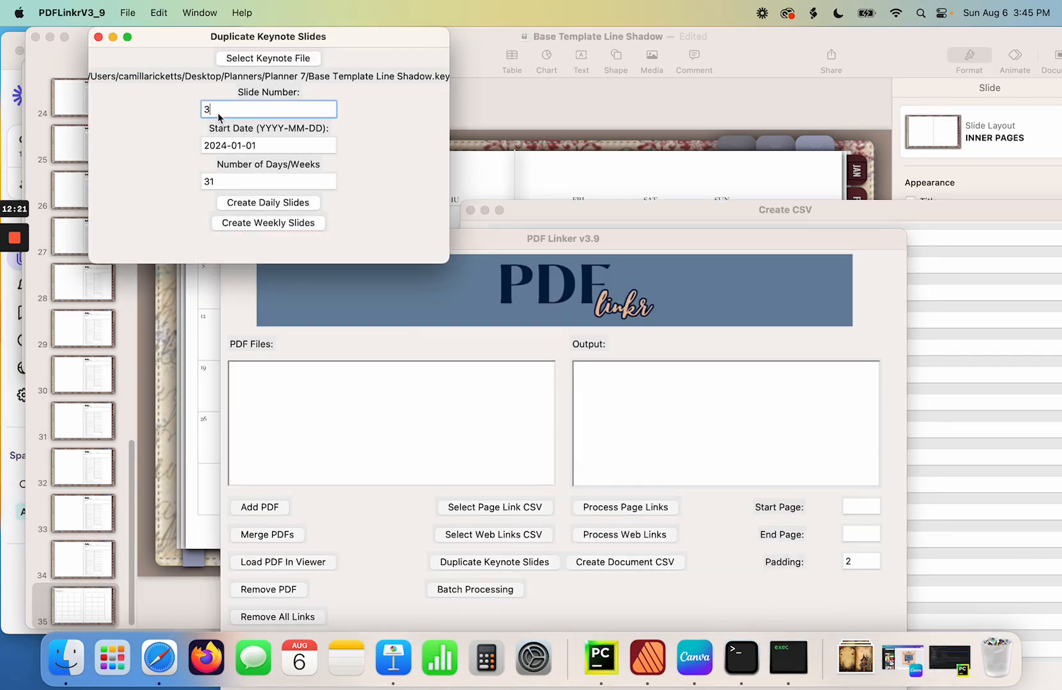
text(4)
click(242, 146)
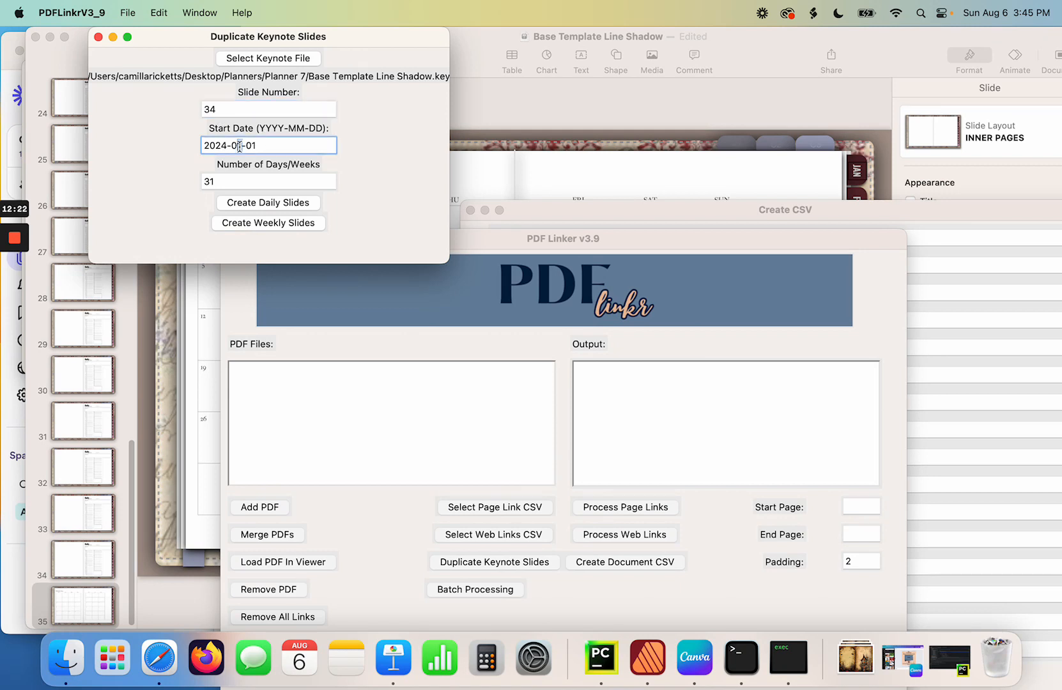
key(BackSpace)
text(2)
click(230, 181)
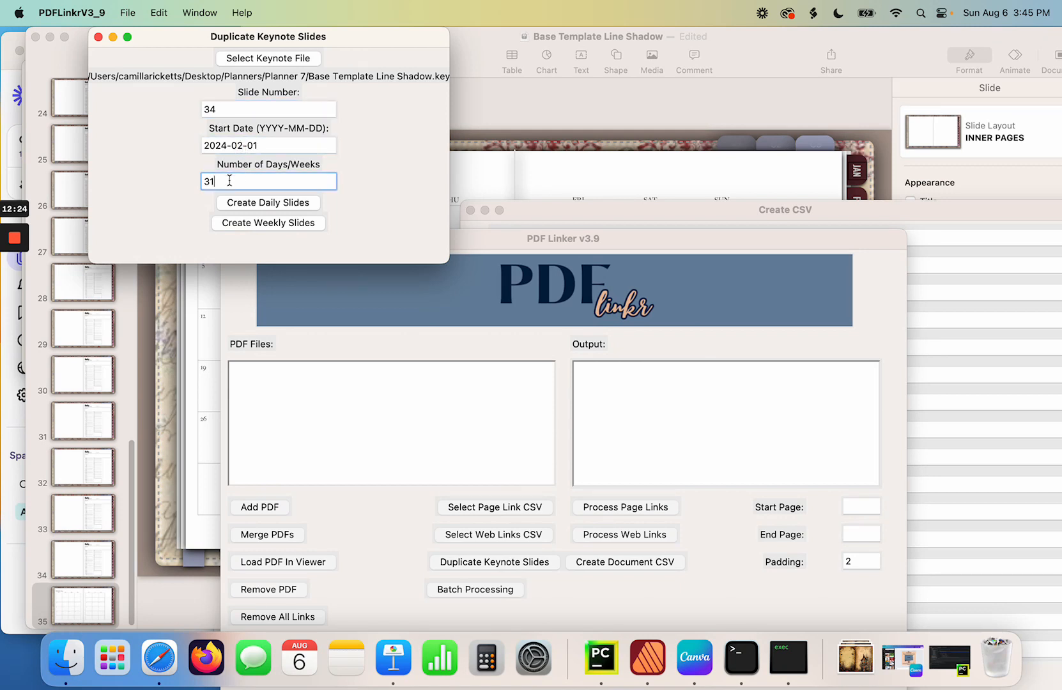
drag(230, 181, 201, 182)
text(29)
click(260, 203)
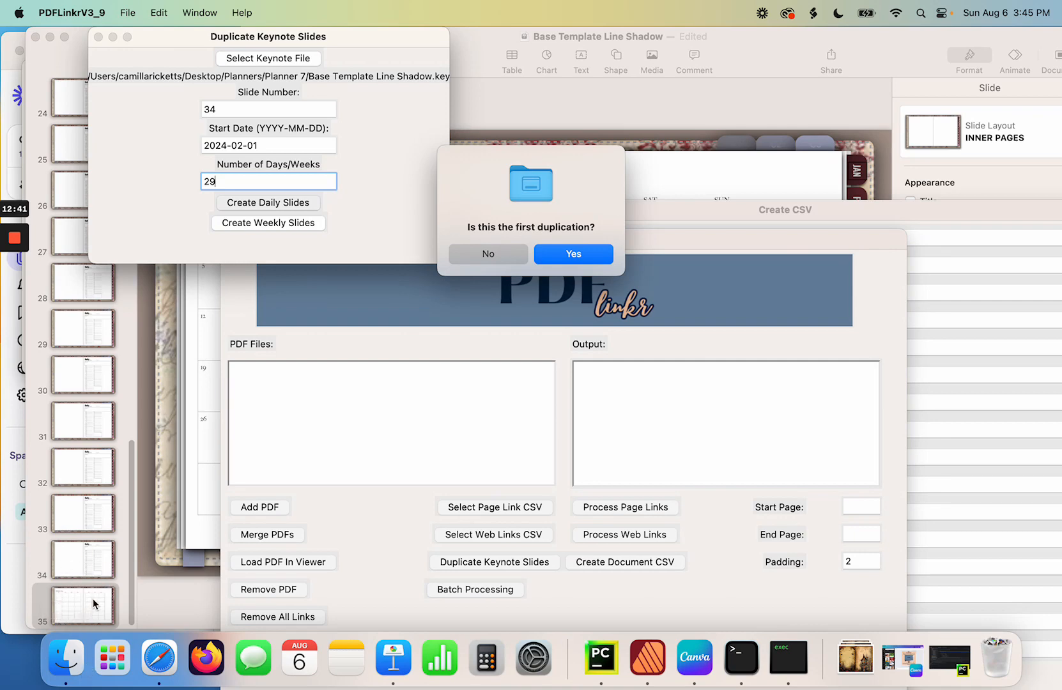
- Switch to Keynote and delete the undated daily template on slide 3
drag(132, 566, 182, 157)
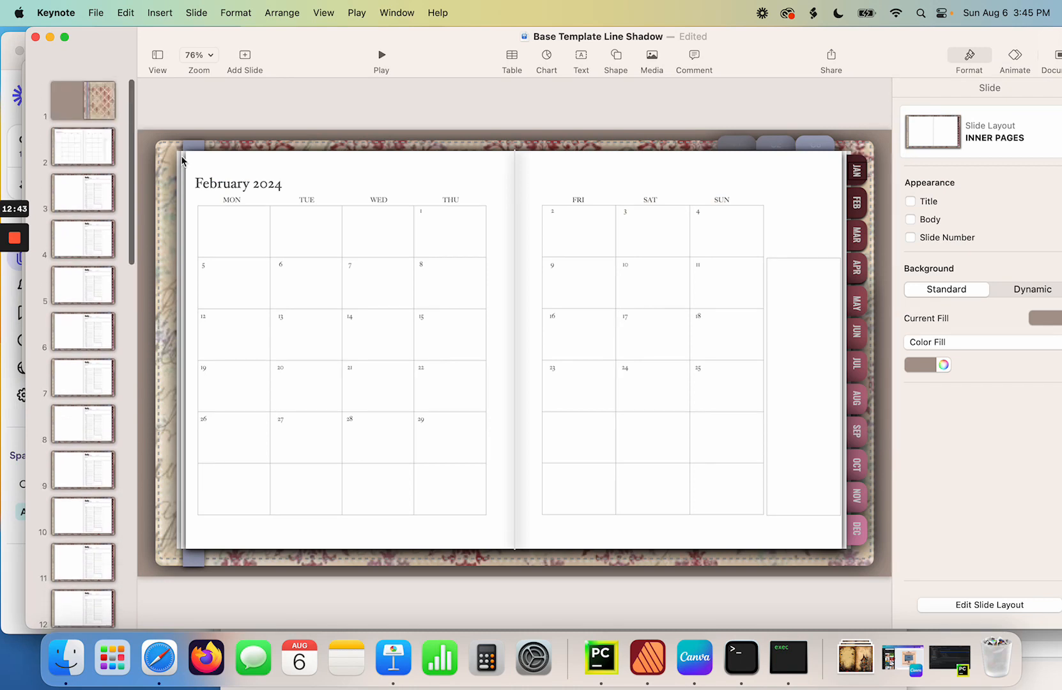
click(88, 196)
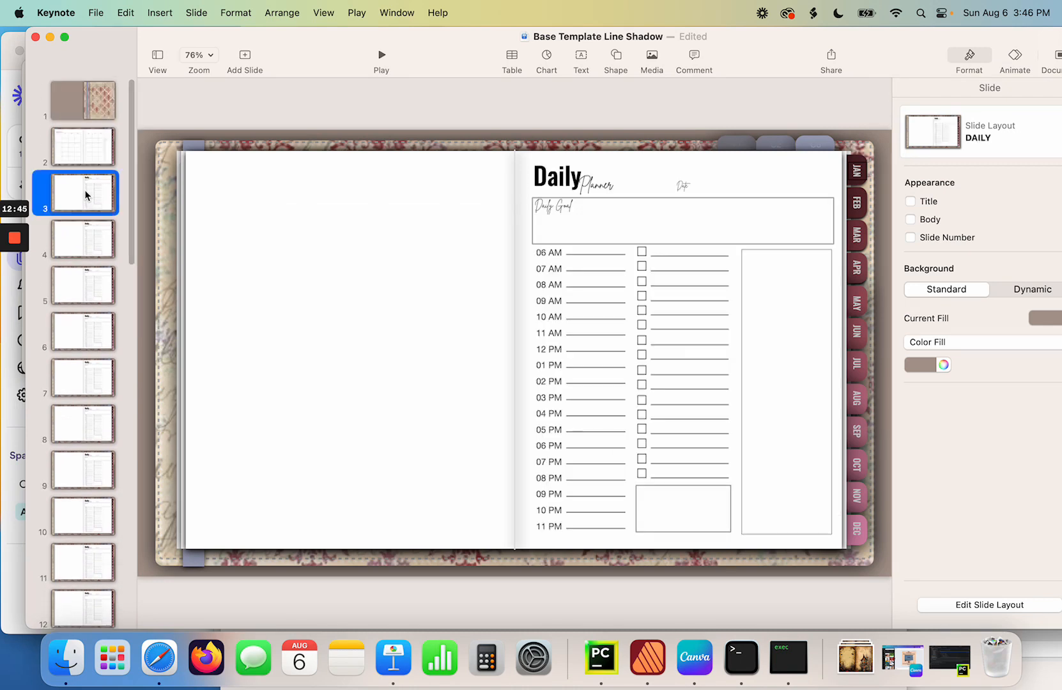
right_click(86, 195)
click(103, 326)
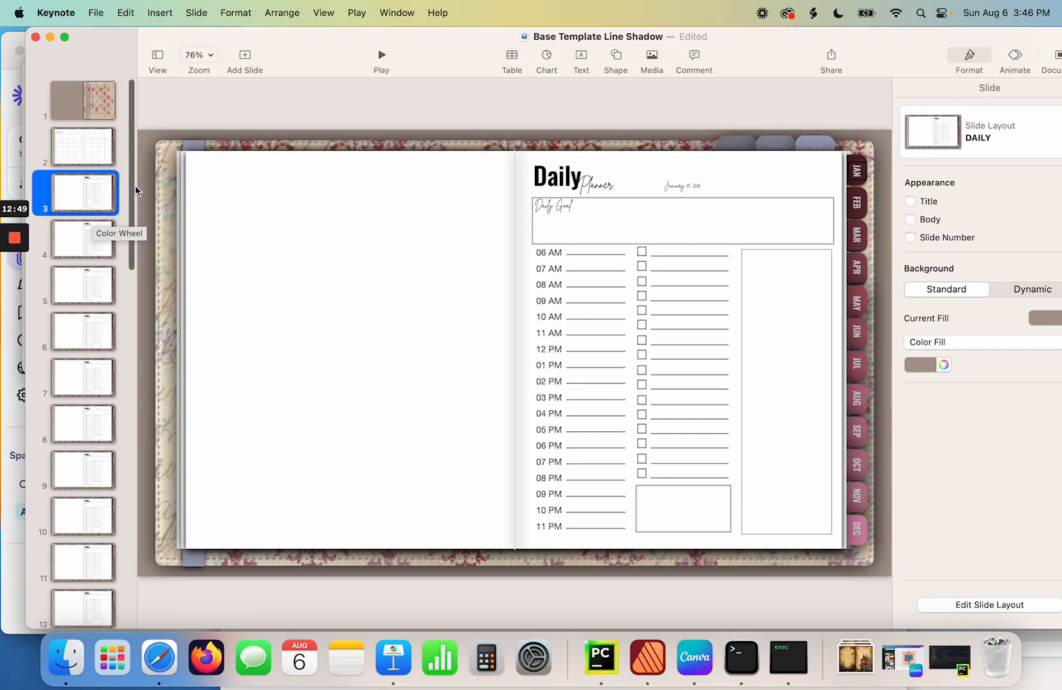
- Select the February calendar slide, switch to PDF Linker and generate the daily slides from slide 34 as a repeat duplication, without saving the CSV
drag(136, 190, 138, 589)
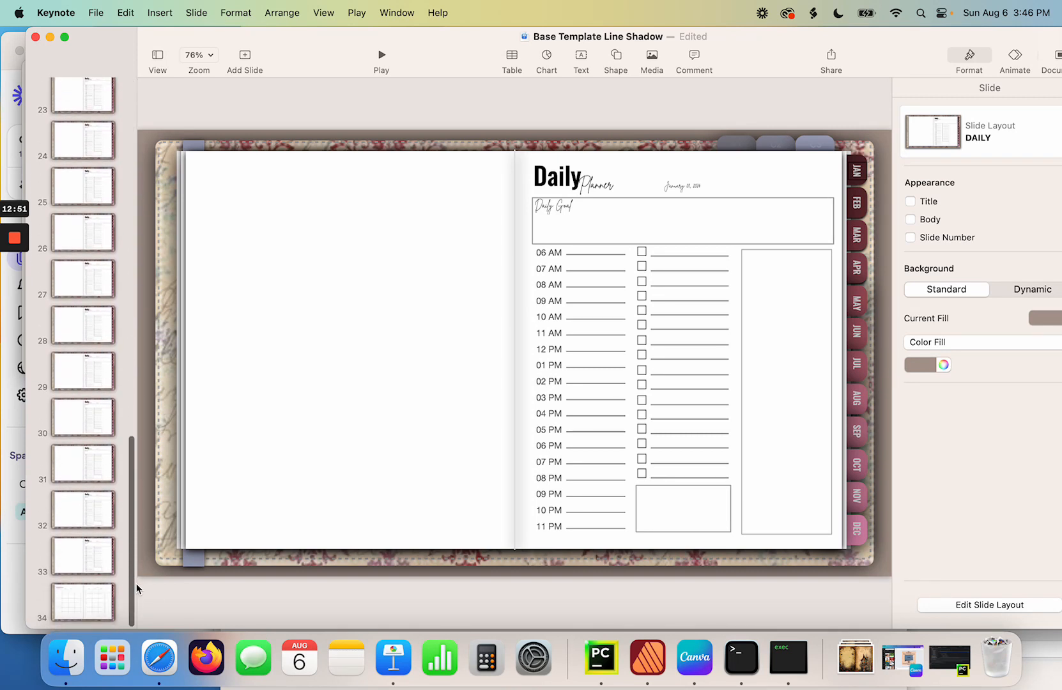
click(90, 609)
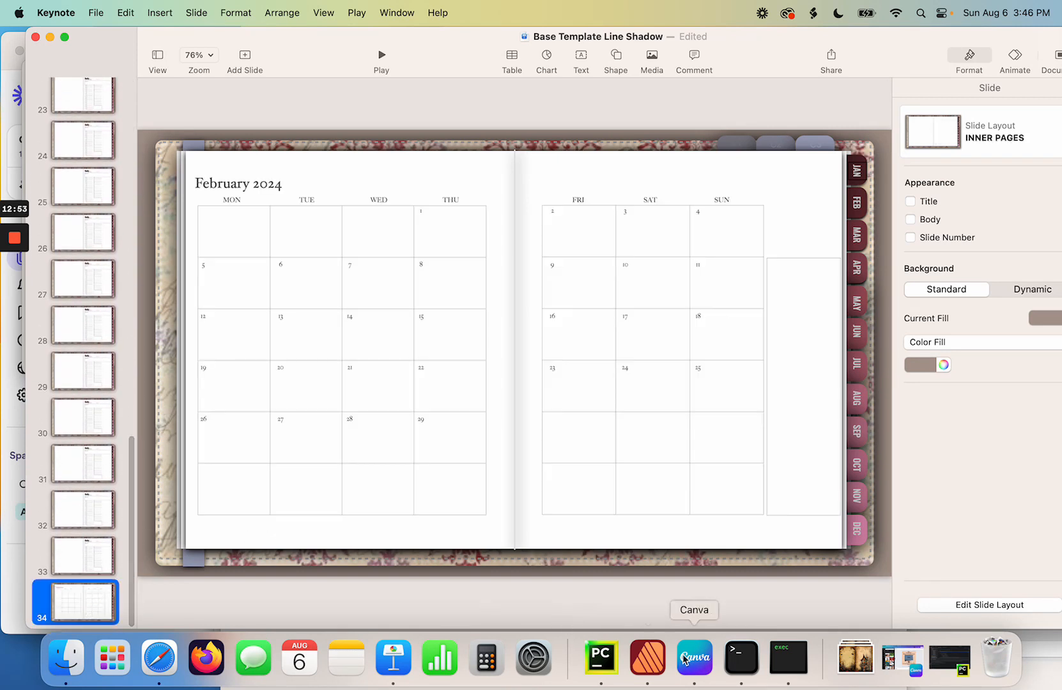
click(789, 658)
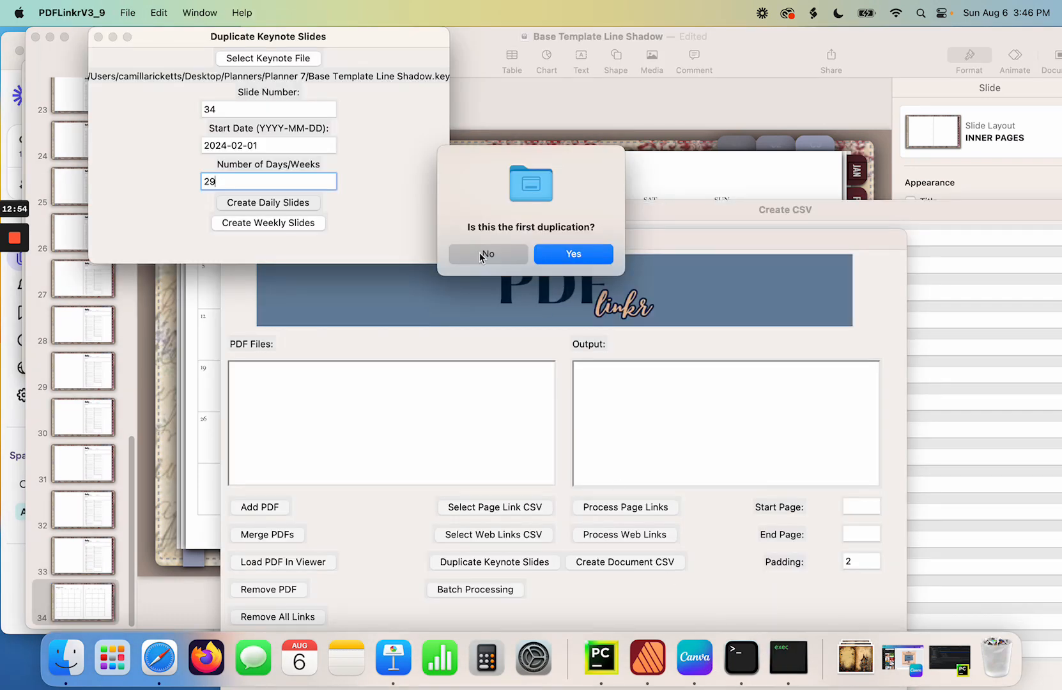
drag(475, 172, 418, 179)
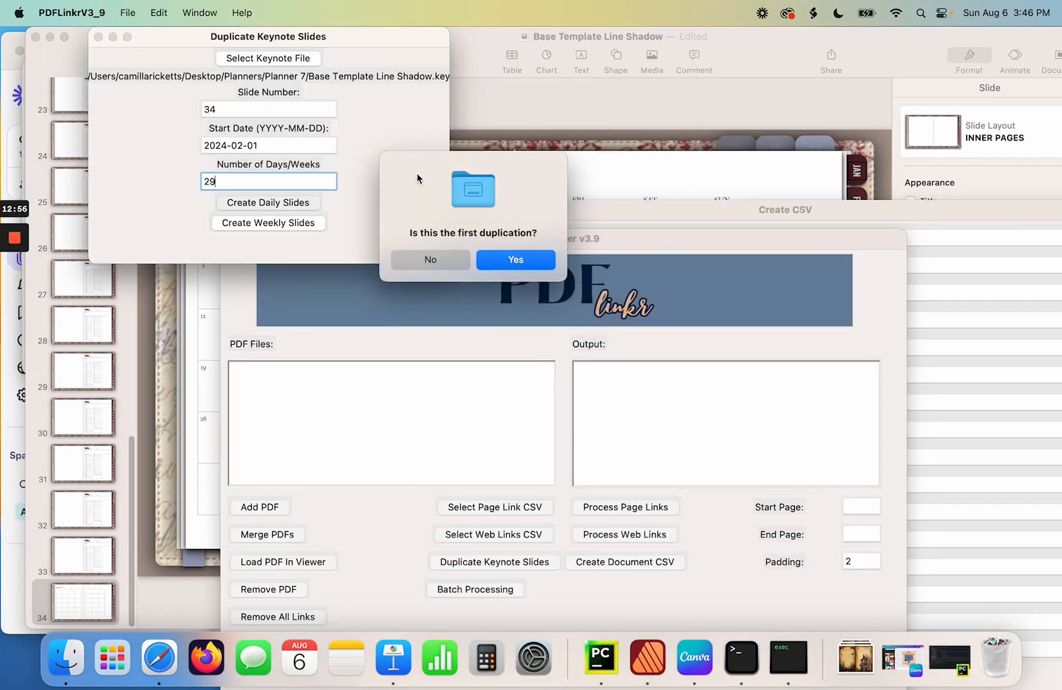
click(429, 261)
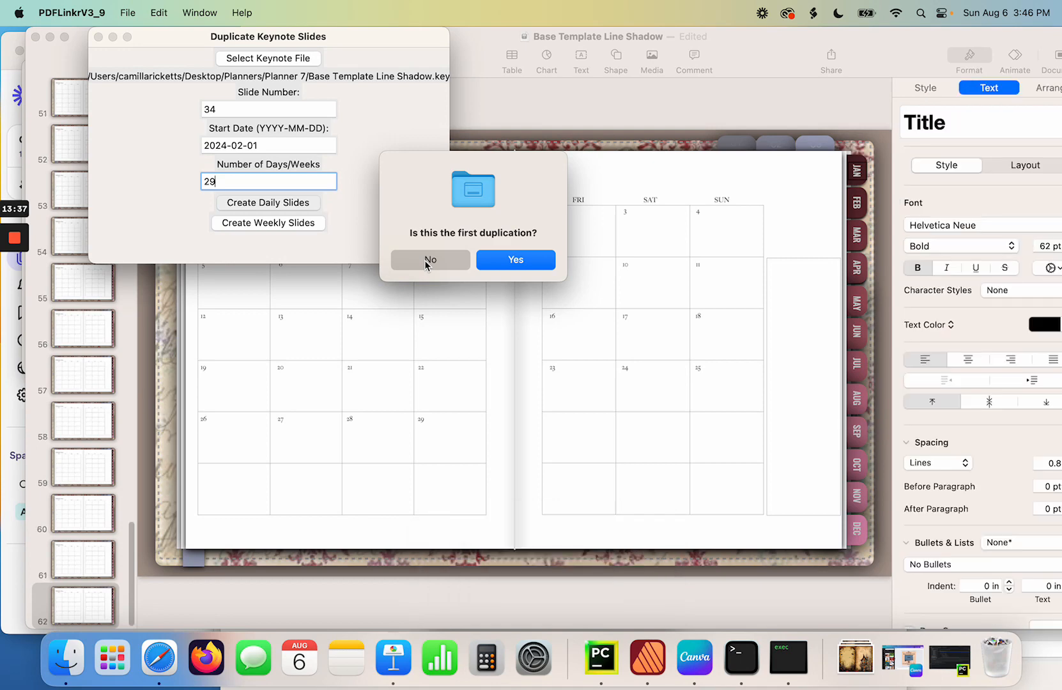
click(424, 259)
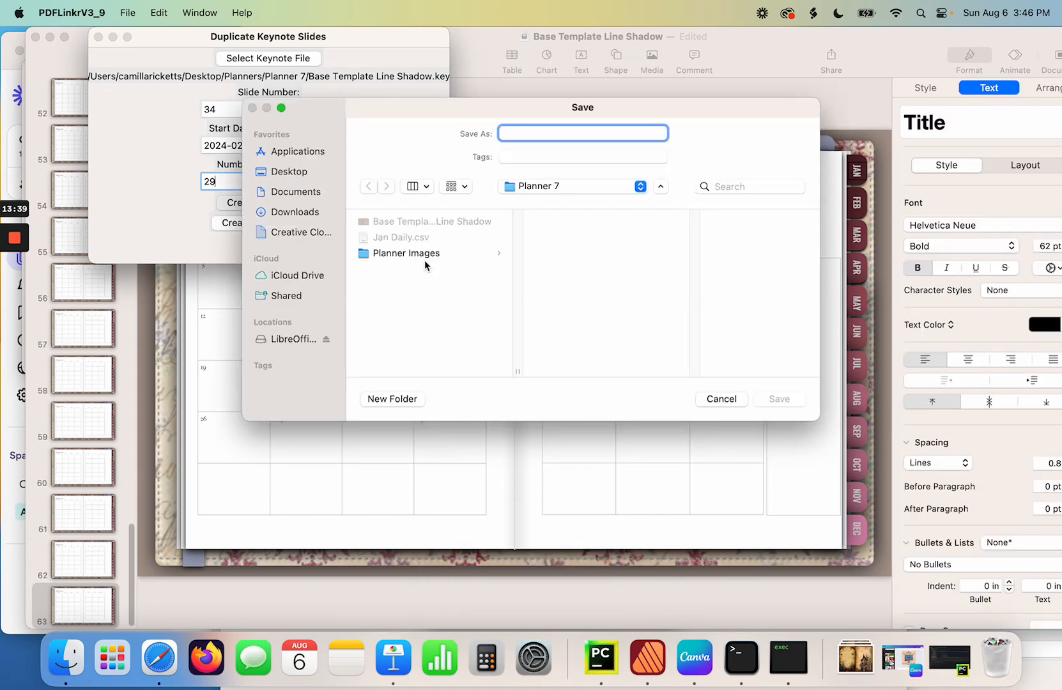
click(718, 399)
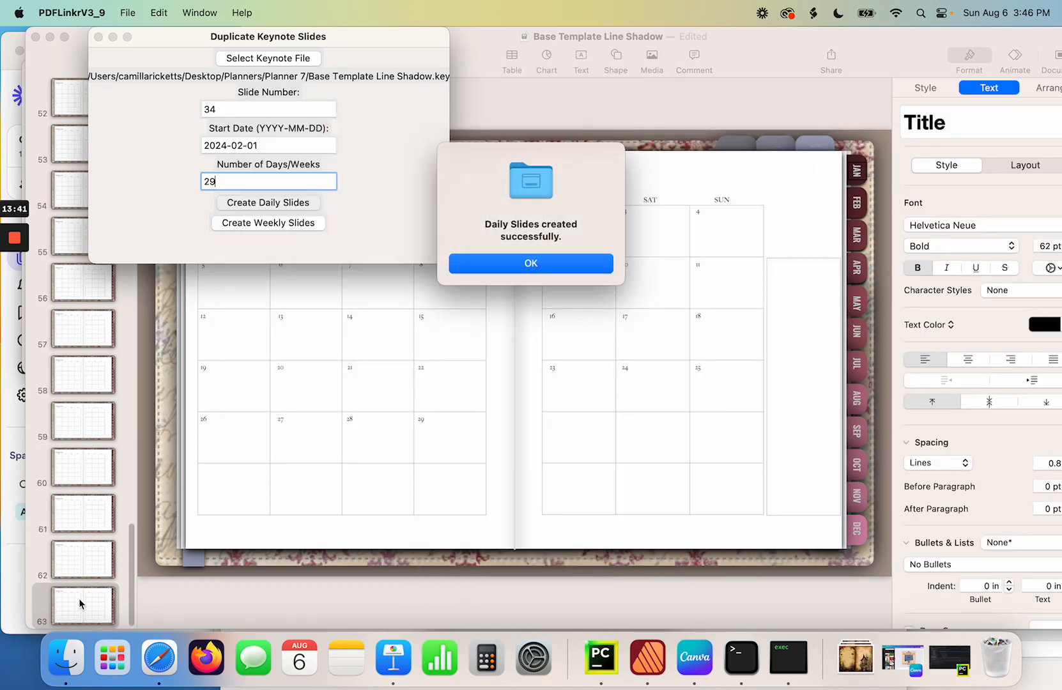
- In Keynote, delete the duplicated February calendar slides 35 to 63
click(79, 600)
drag(133, 554, 147, 372)
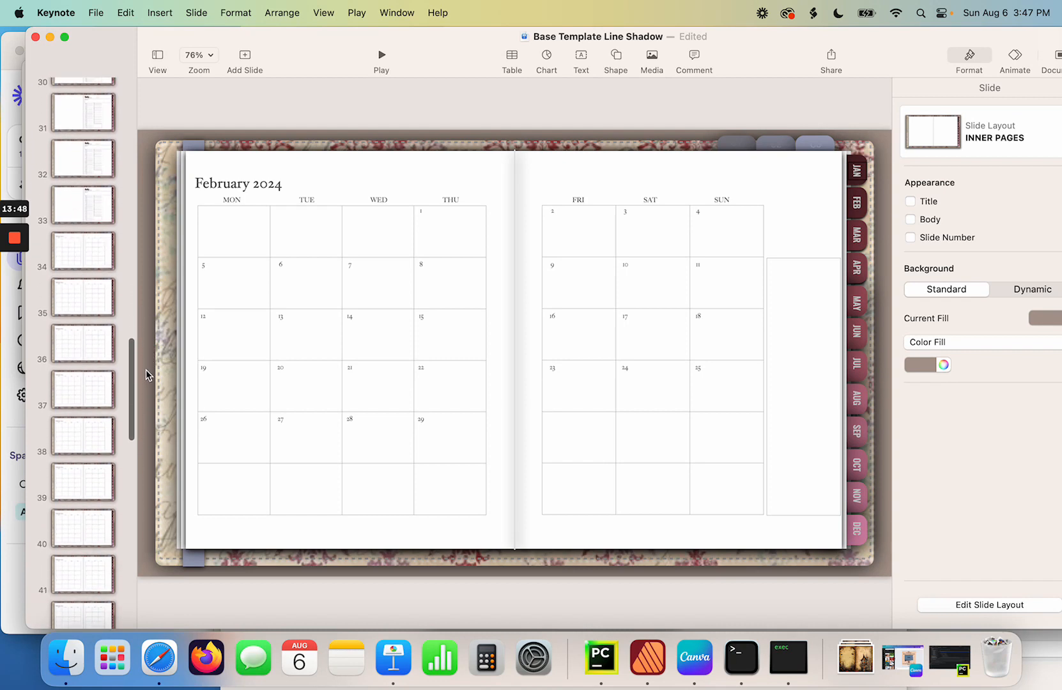
shift+click(87, 306)
right_click(89, 300)
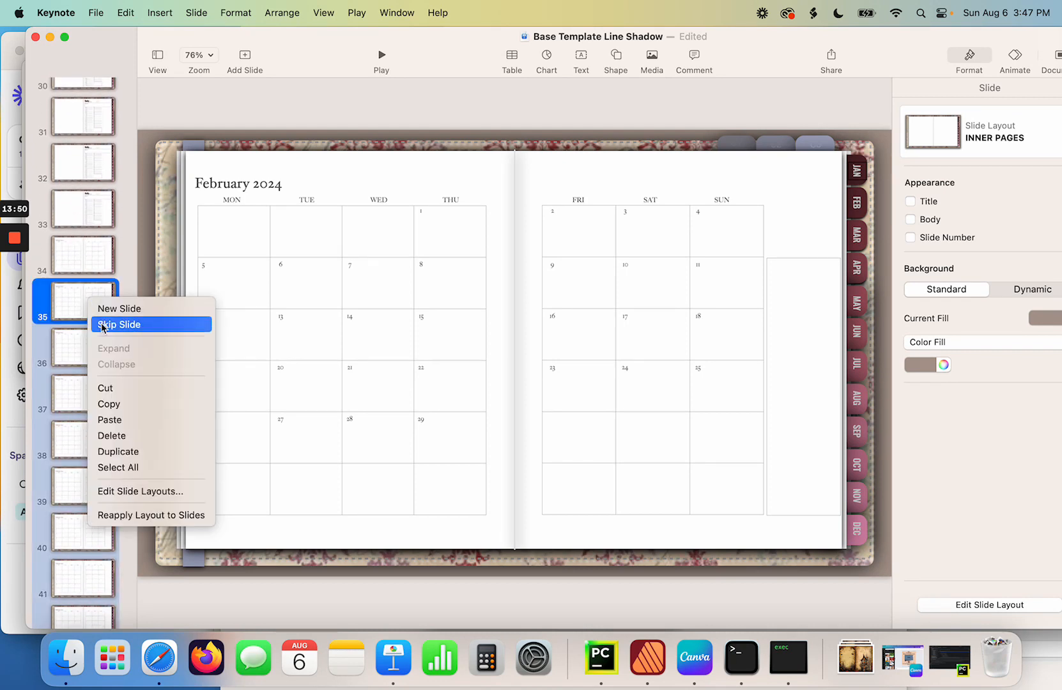
click(119, 437)
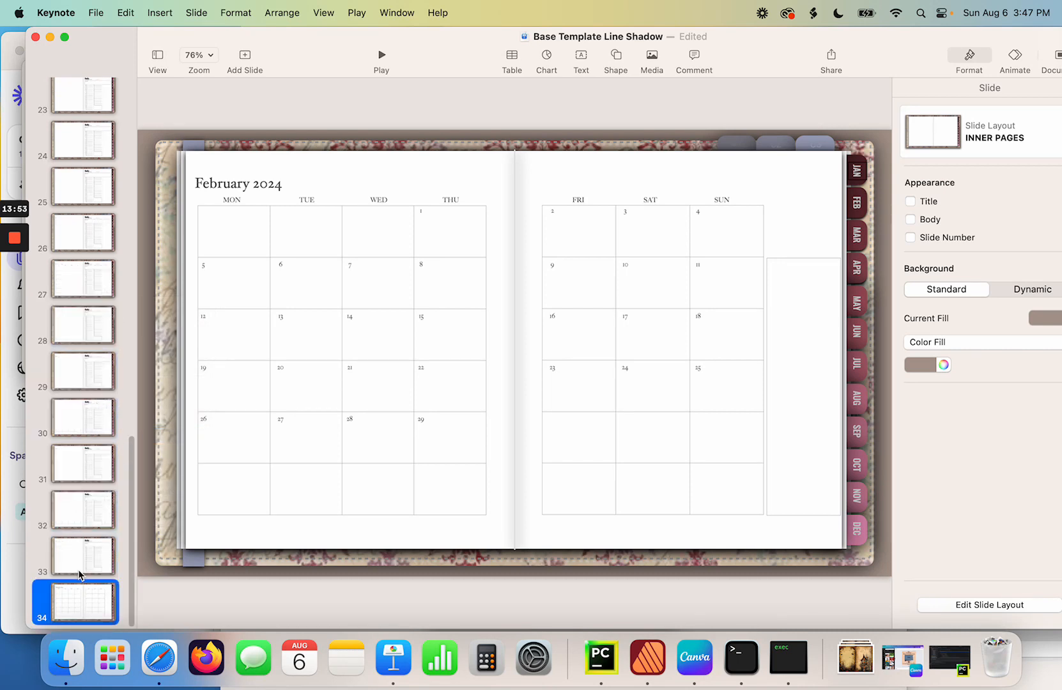
- Check slides 33 and 34, switch to PDF Linker and set the FEB pattern's destination to 34 in the Create CSV form
click(87, 560)
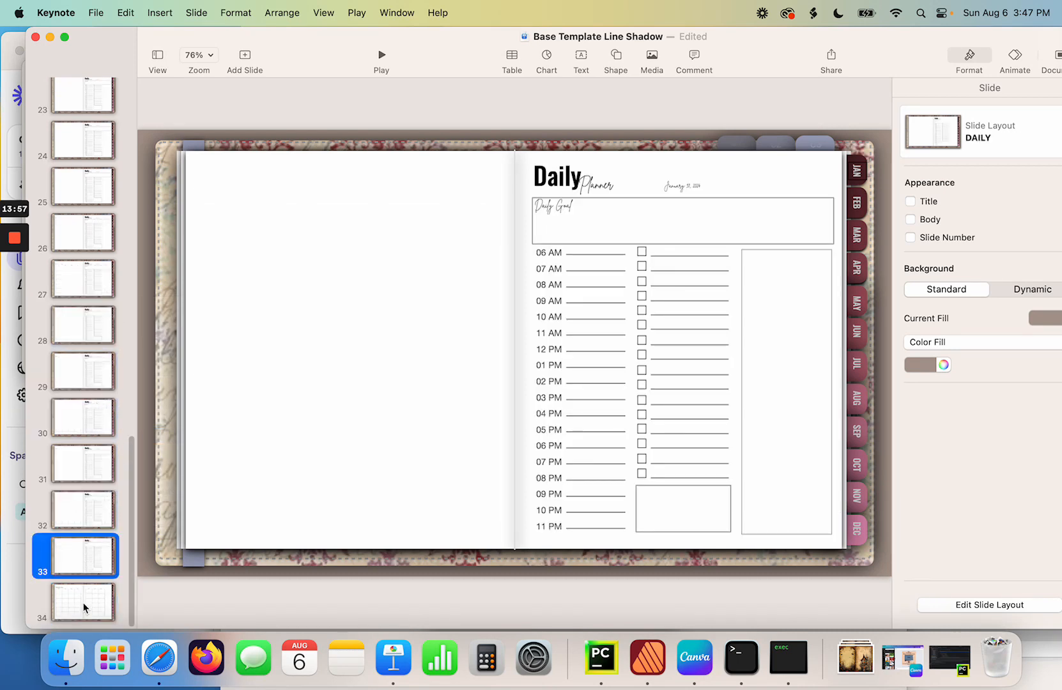
click(84, 608)
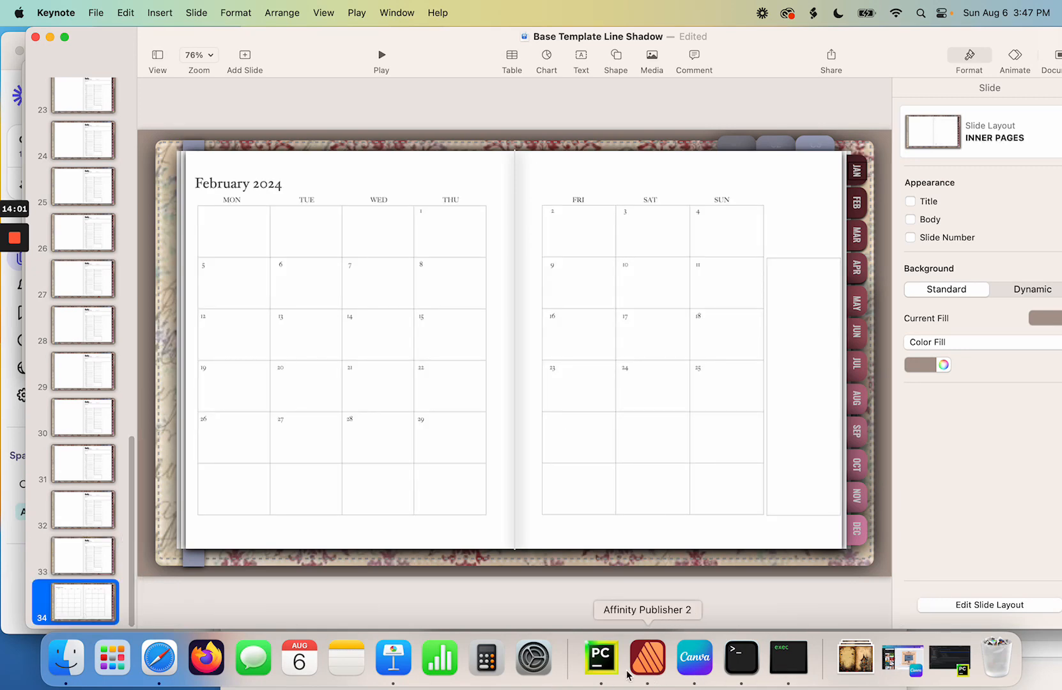
click(787, 660)
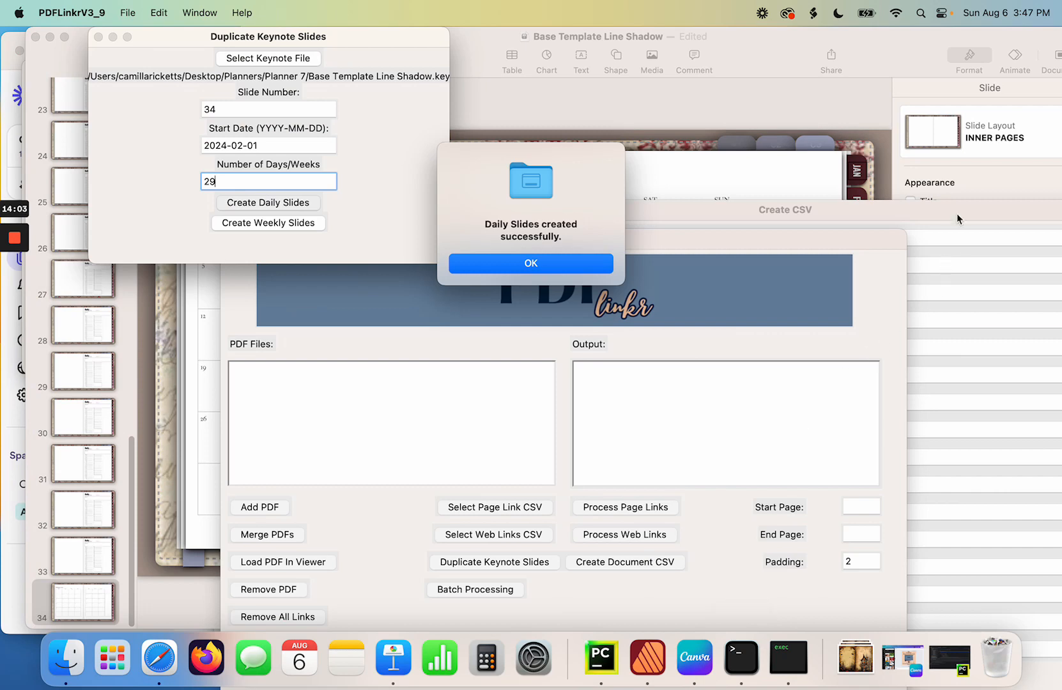
drag(958, 211, 948, 69)
drag(809, 233, 590, 225)
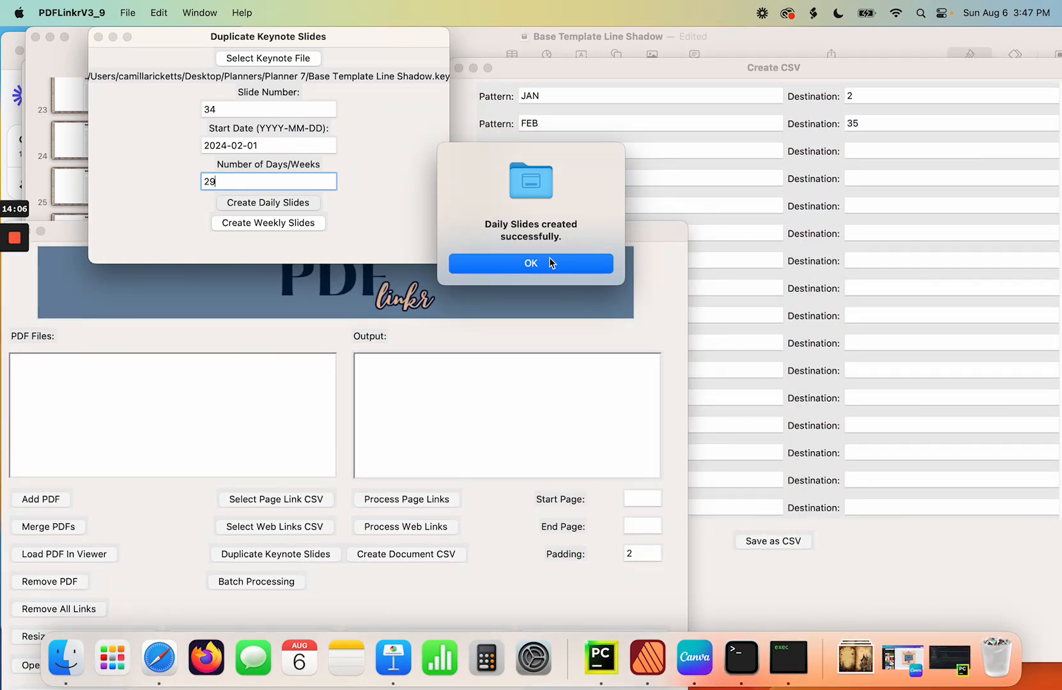
click(553, 263)
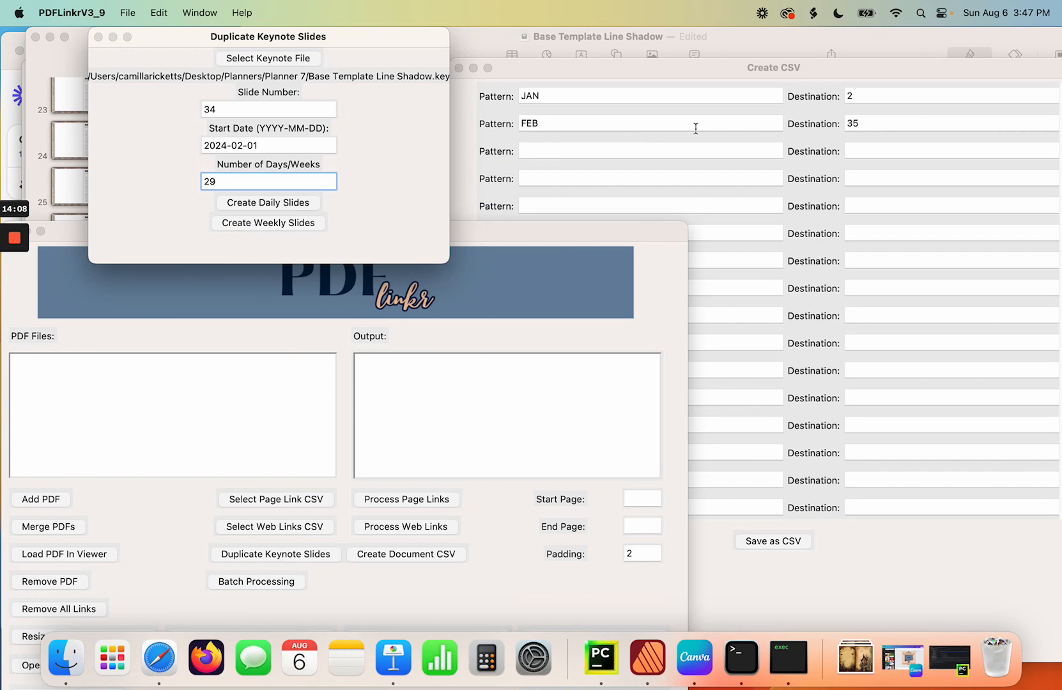
click(874, 124)
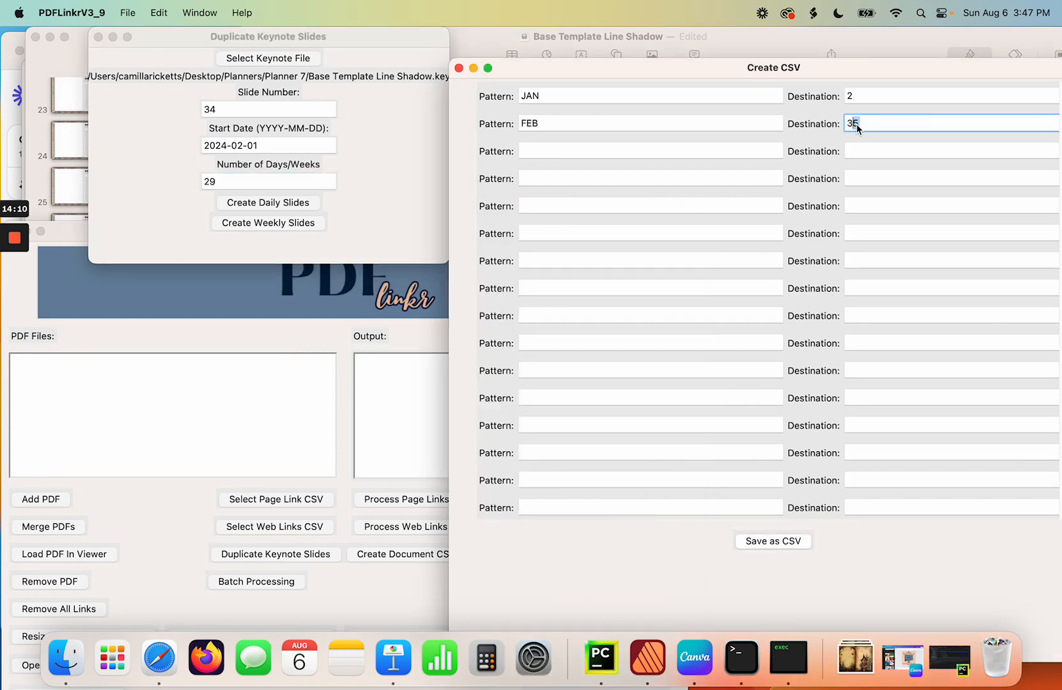
click(294, 337)
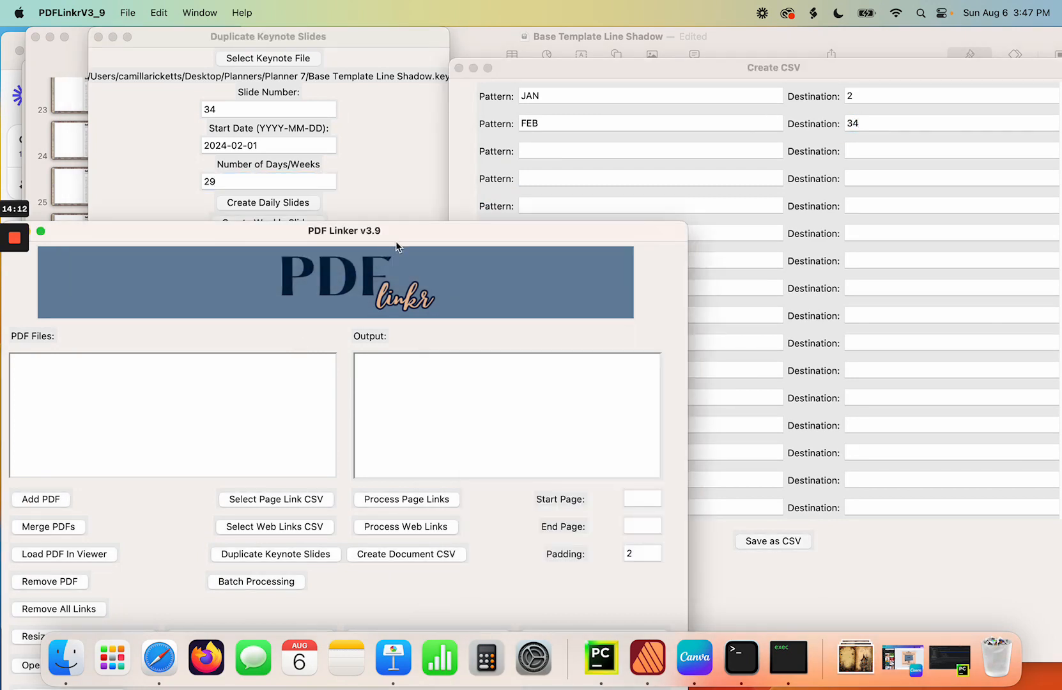
- Set the slide number to 33 in Duplicate Keynote Slides and create the February daily slides as a repeat duplication
drag(396, 241, 847, 48)
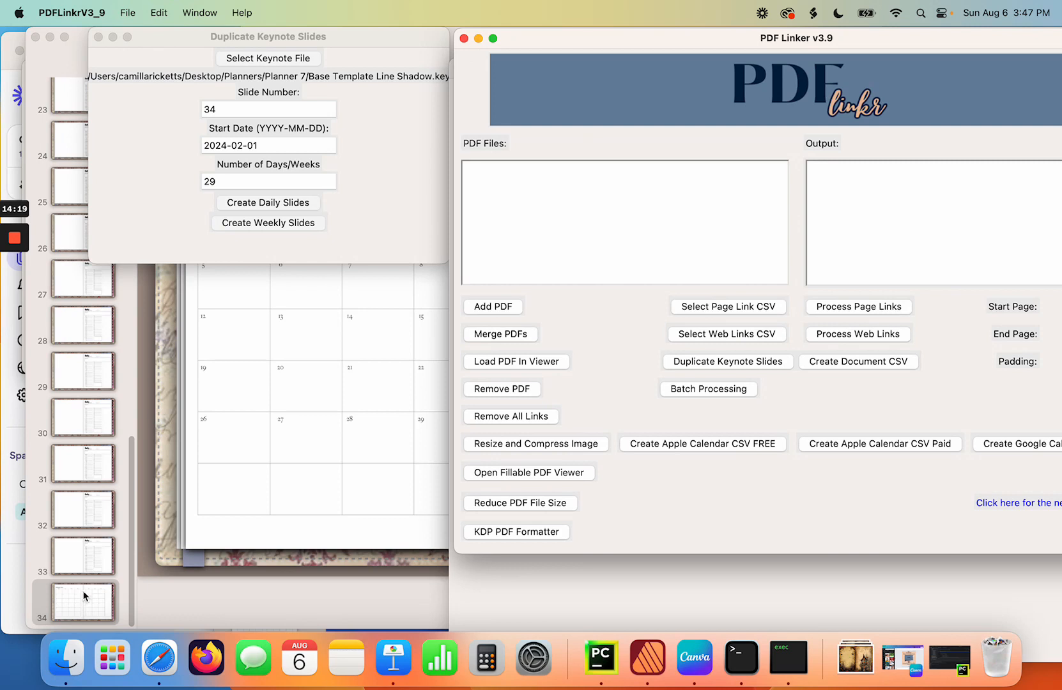
click(231, 110)
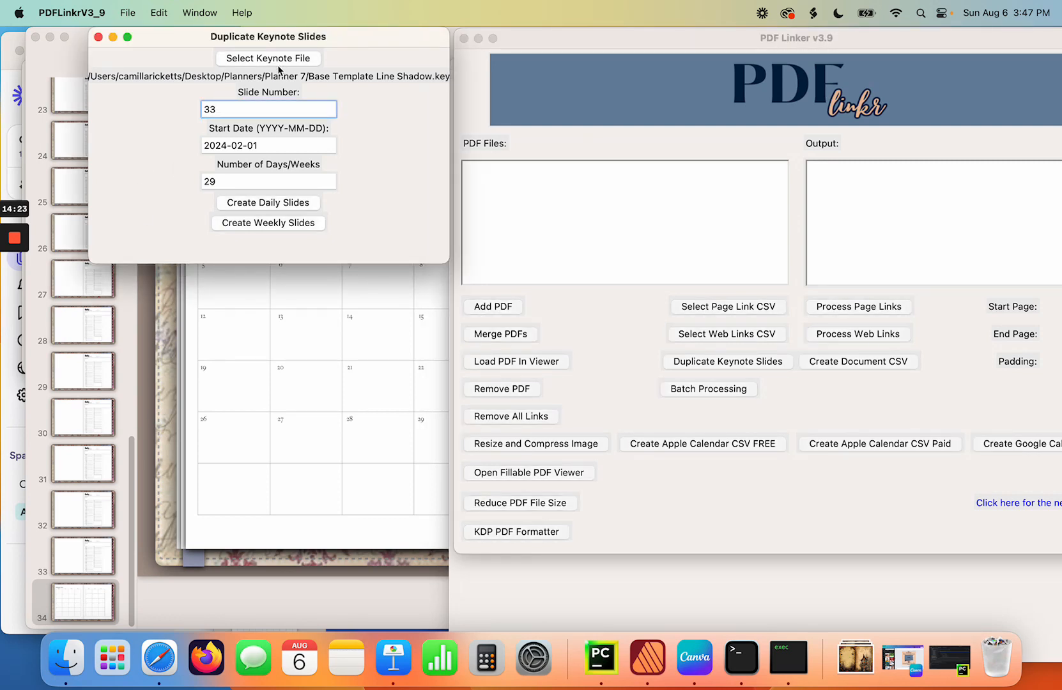
click(277, 205)
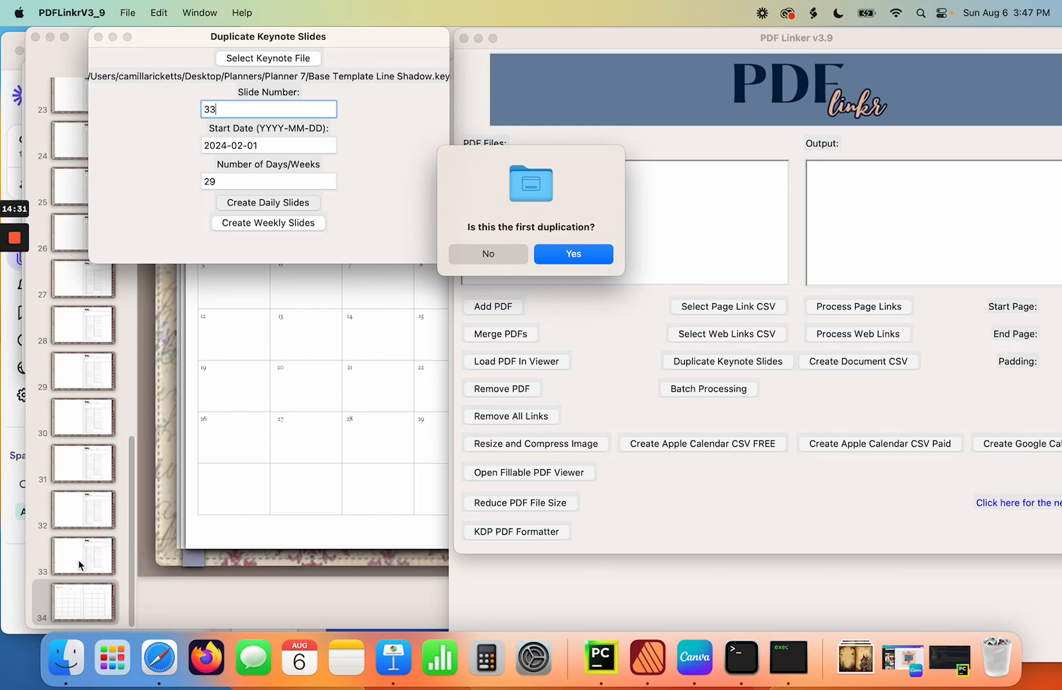
click(487, 254)
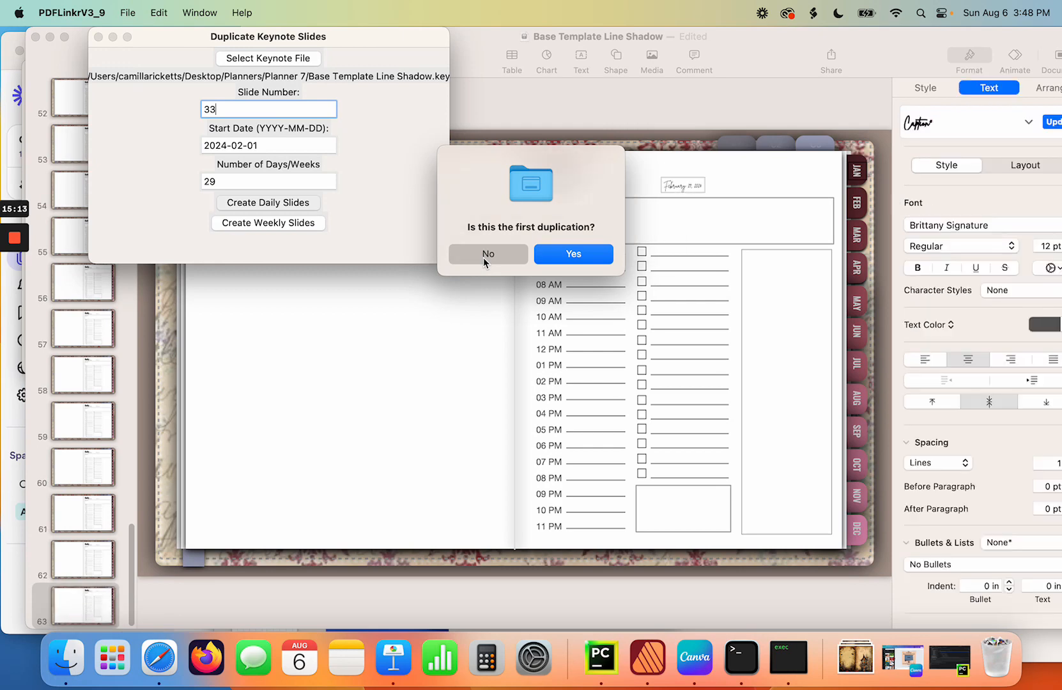
- Save the February daily slides' CSV as Feb Daily in the Planner 7 folder
click(483, 258)
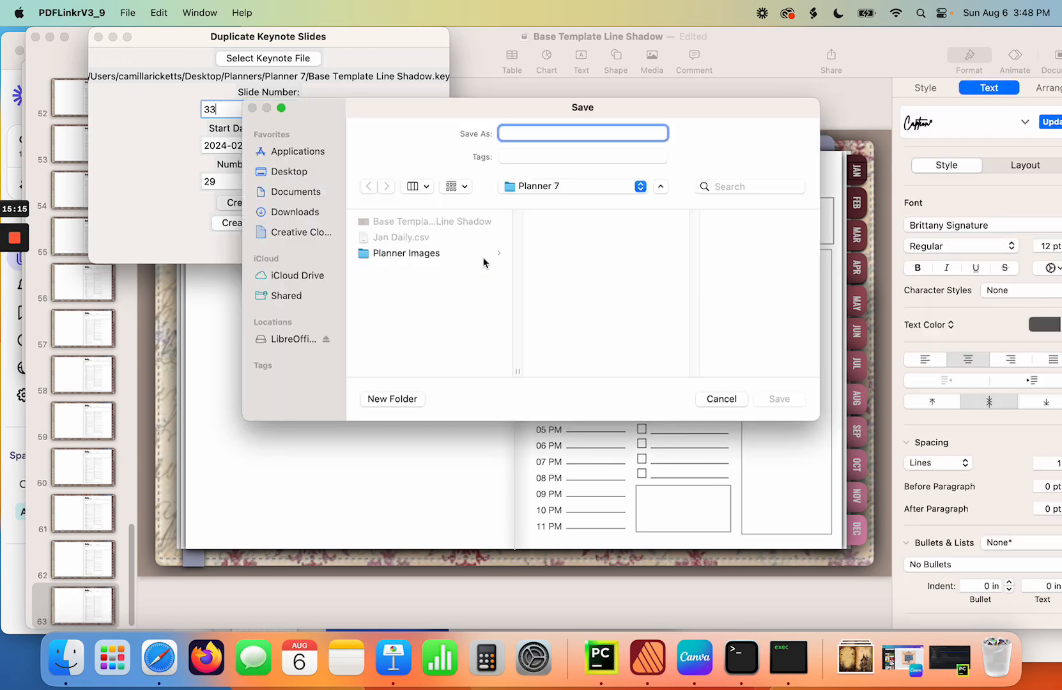
text(FEB D)
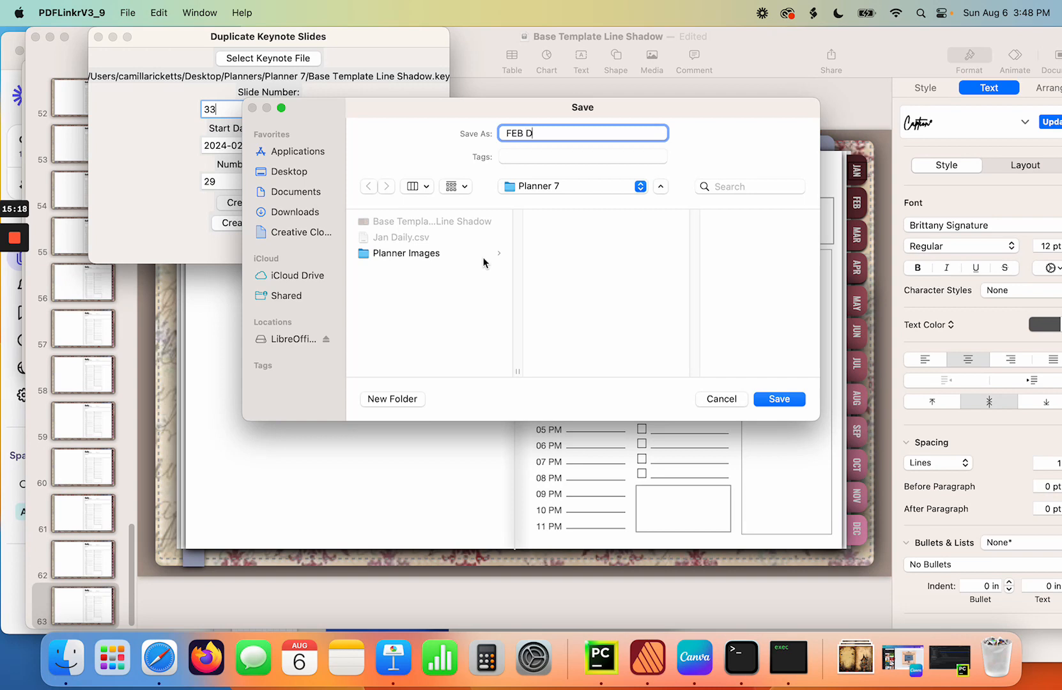
key(BackSpace)
text(Feb Daily)
key(Return)
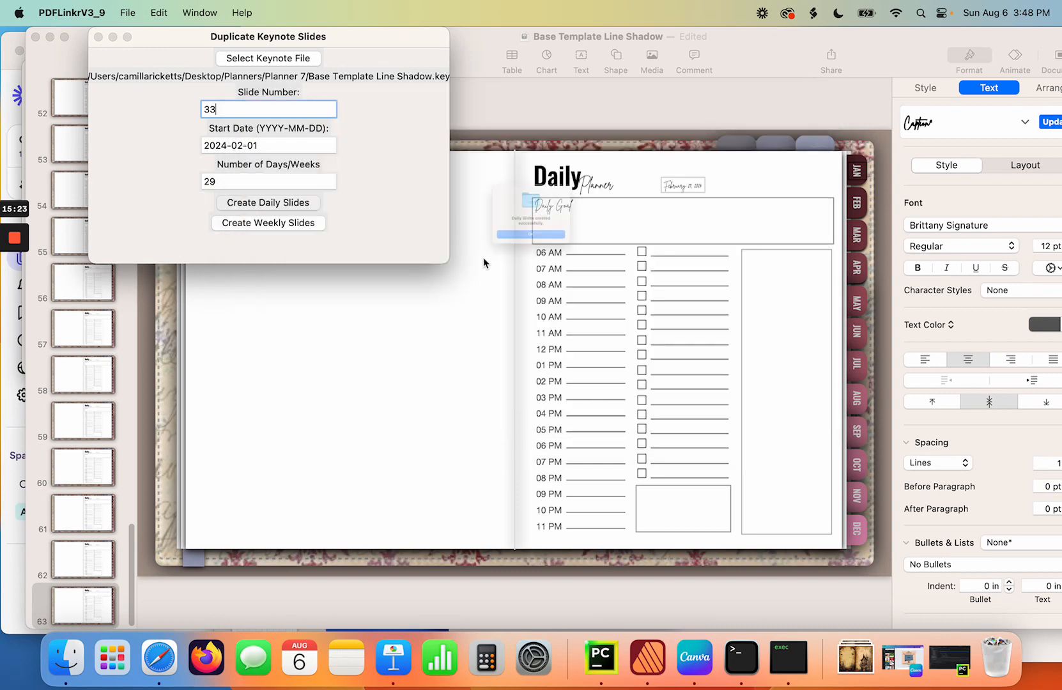
click(506, 267)
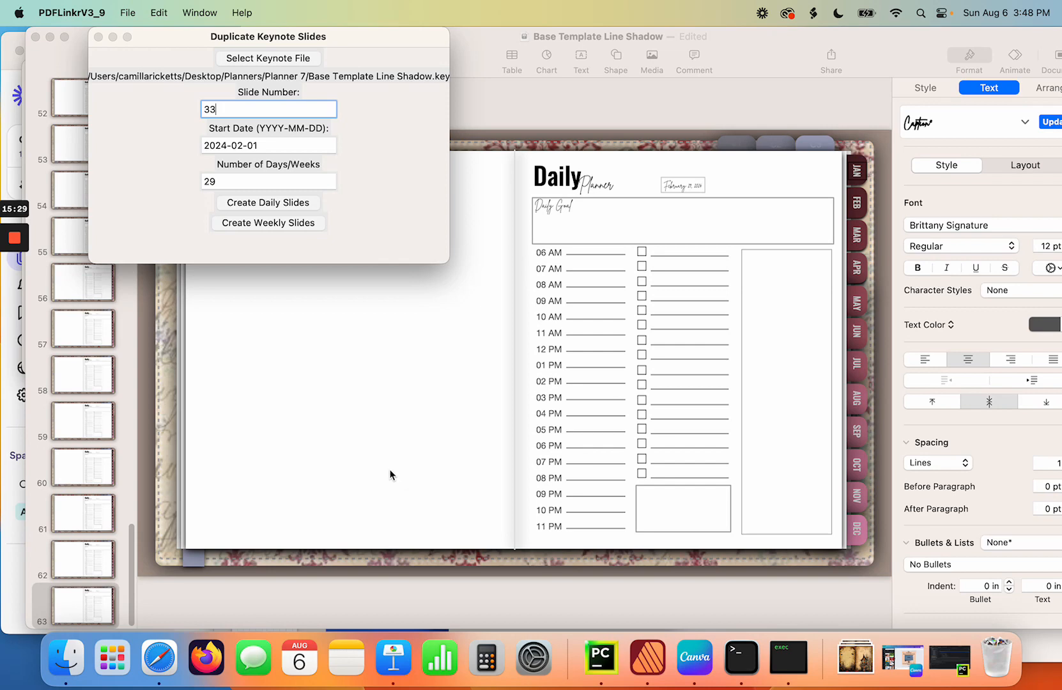
mouse_move(2, 272)
click(16, 302)
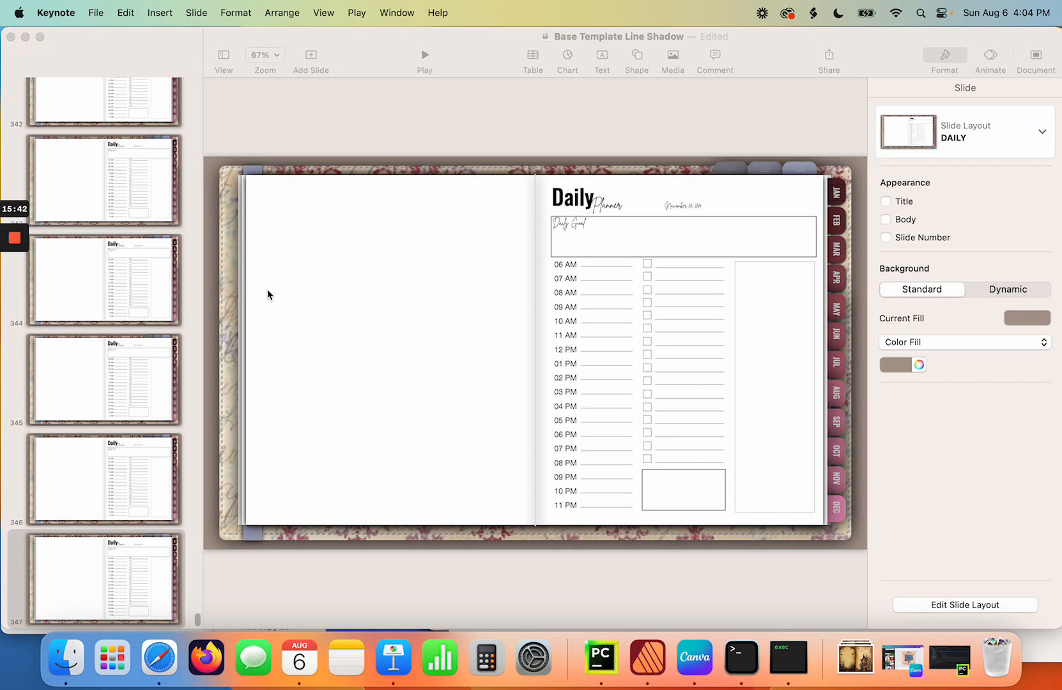
- Add a slide after the November 30 daily page on slide 347 and give it the INNER PAGES layout
click(134, 558)
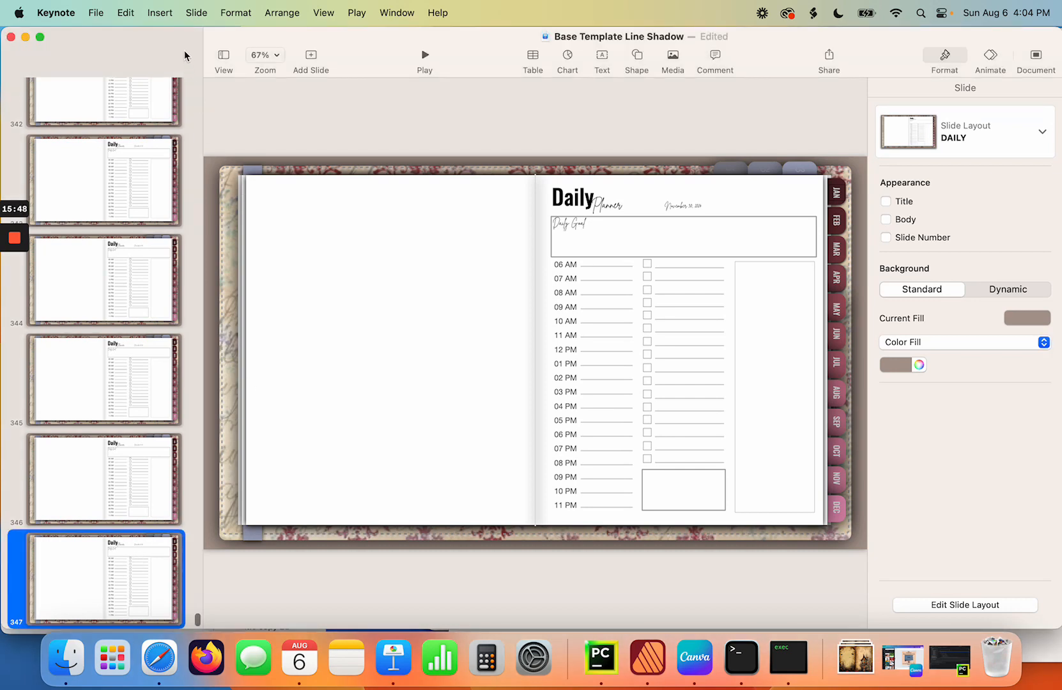
click(190, 18)
click(193, 36)
click(956, 136)
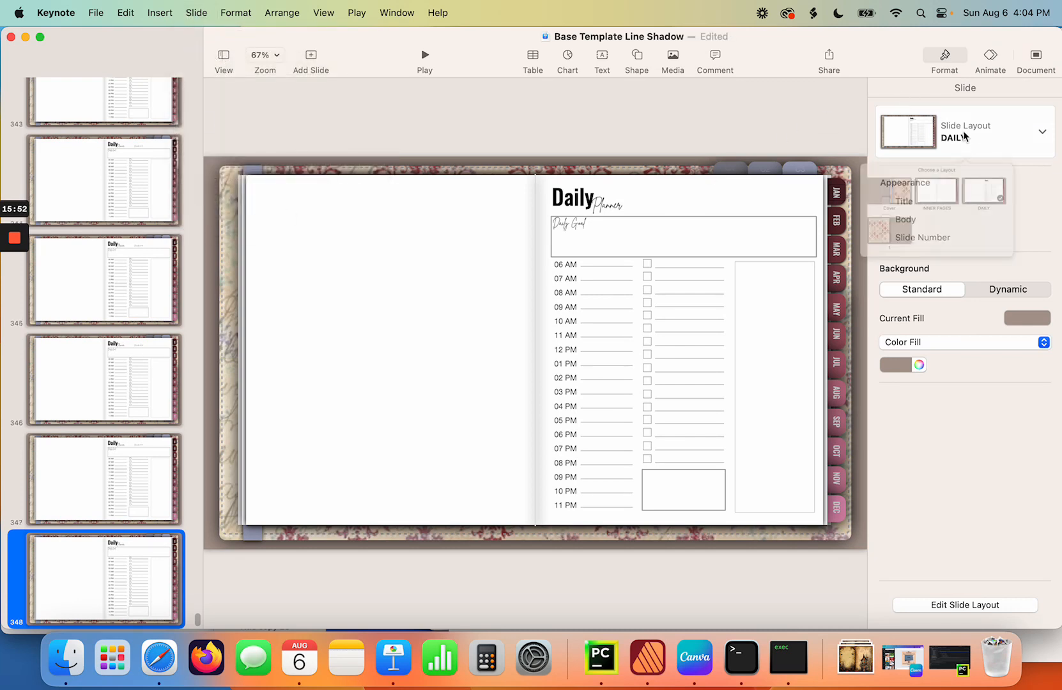
click(921, 225)
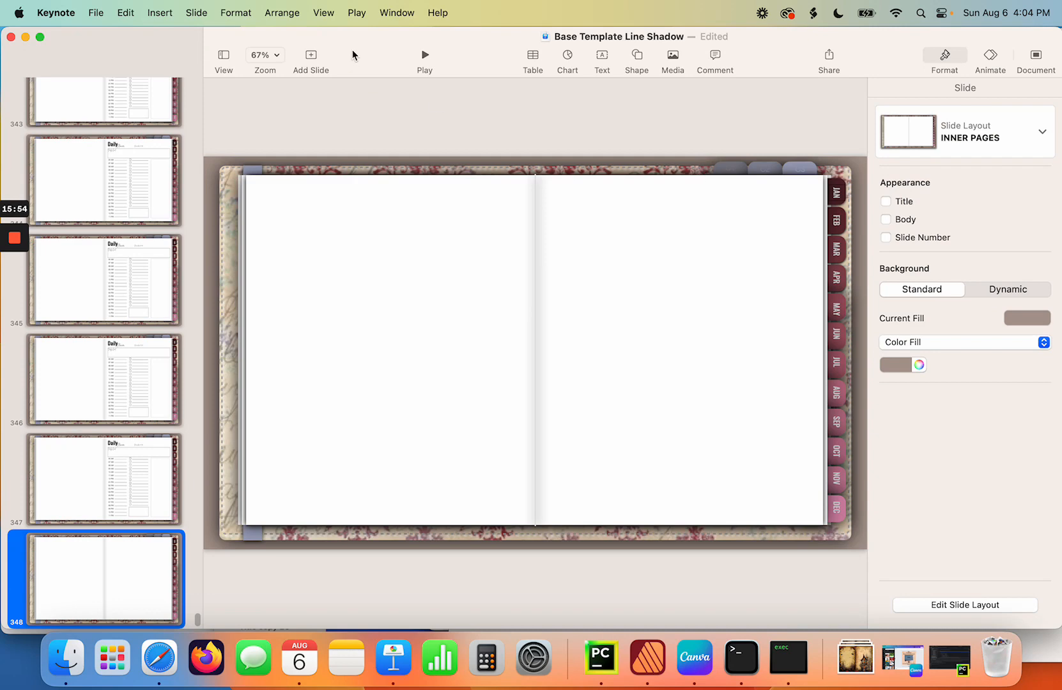
- Copy the December 2024 calendar group from Title copy 23 in the 2023 2024 2 Page Months presentation
drag(369, 52, 370, 286)
click(362, 49)
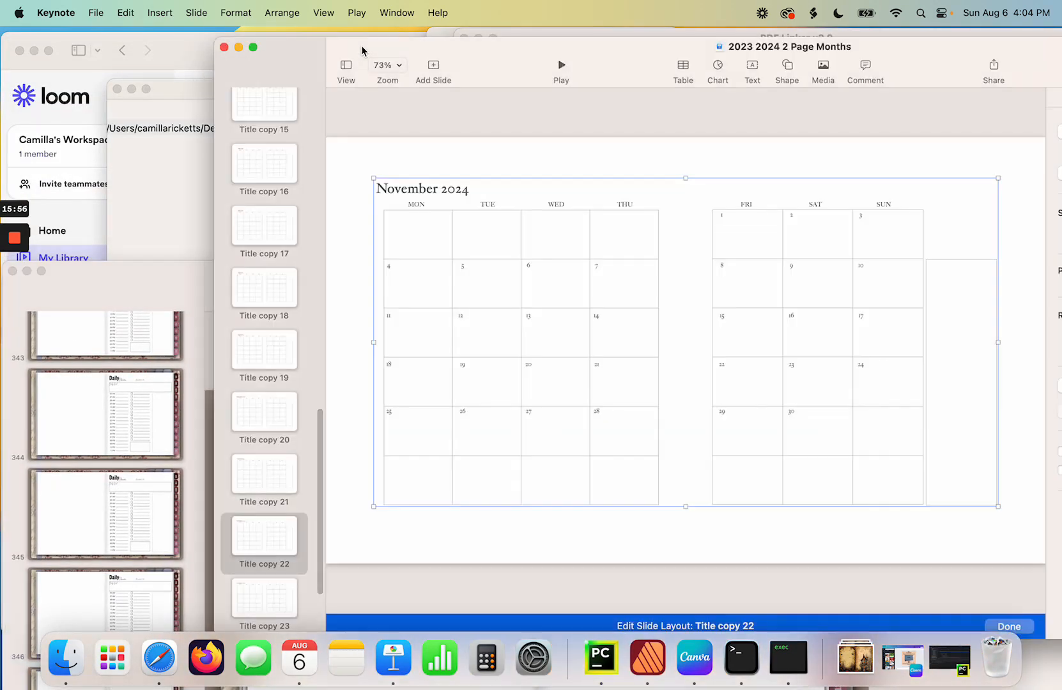
click(258, 599)
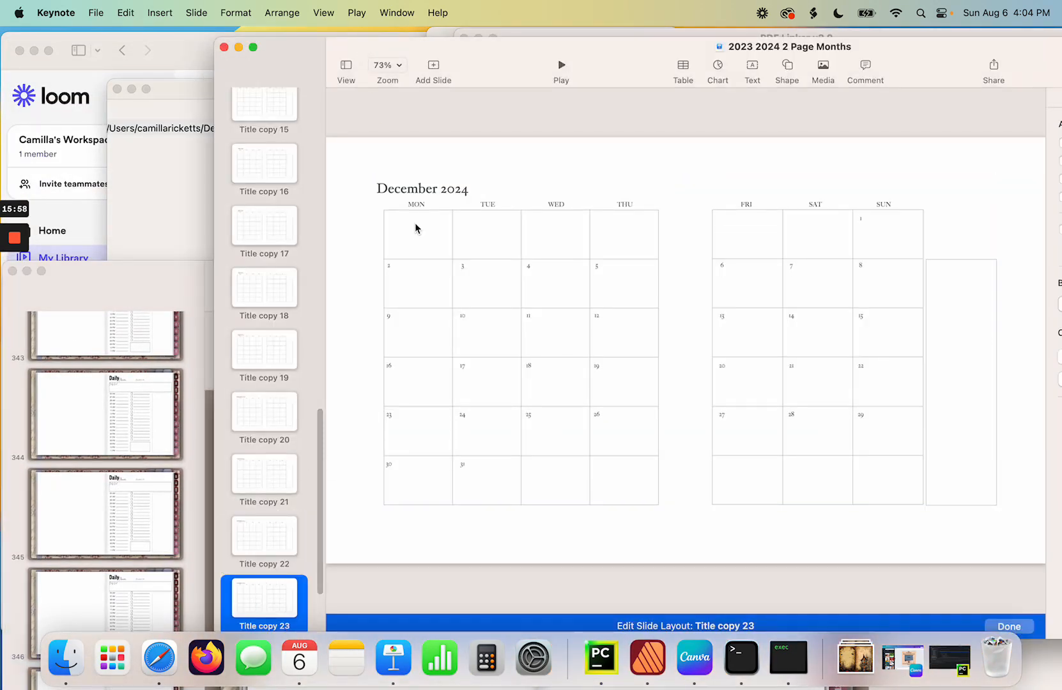
click(434, 192)
right_click(434, 192)
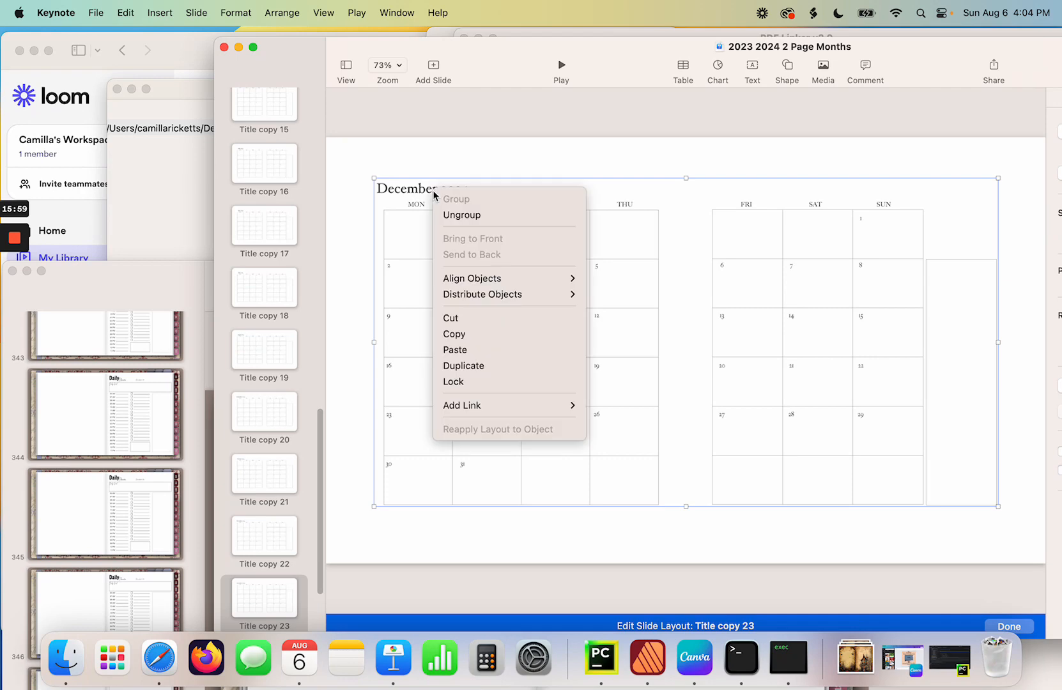
click(490, 342)
- Return to the Base Template Line Shadow planner and paste the December 2024 calendar onto blank slide 348
click(192, 276)
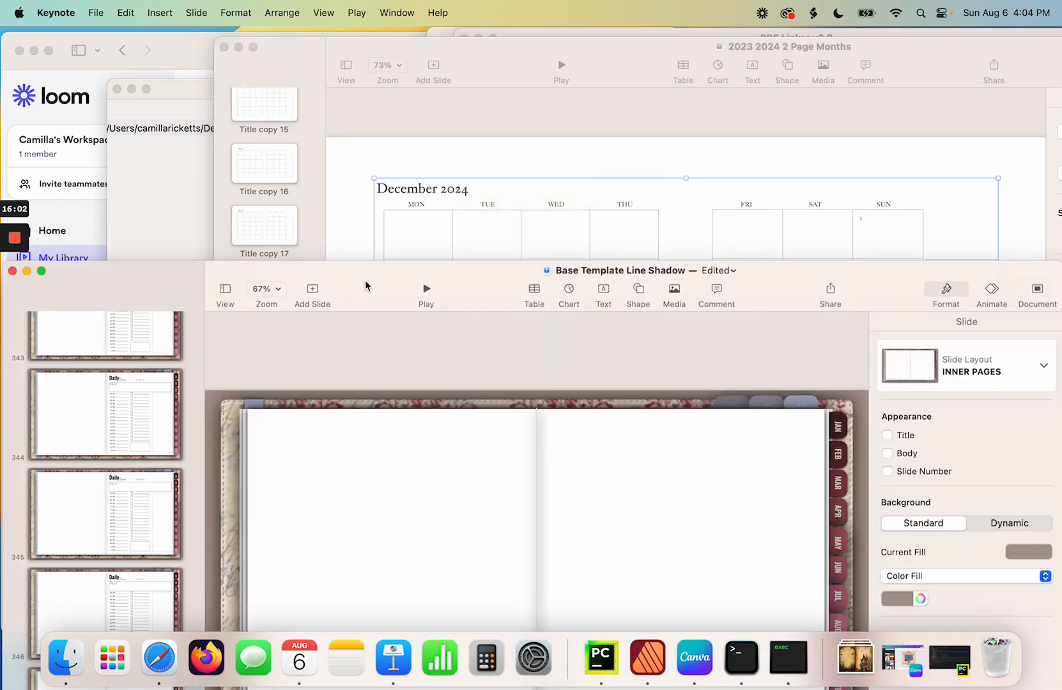
drag(365, 286, 348, 34)
right_click(281, 231)
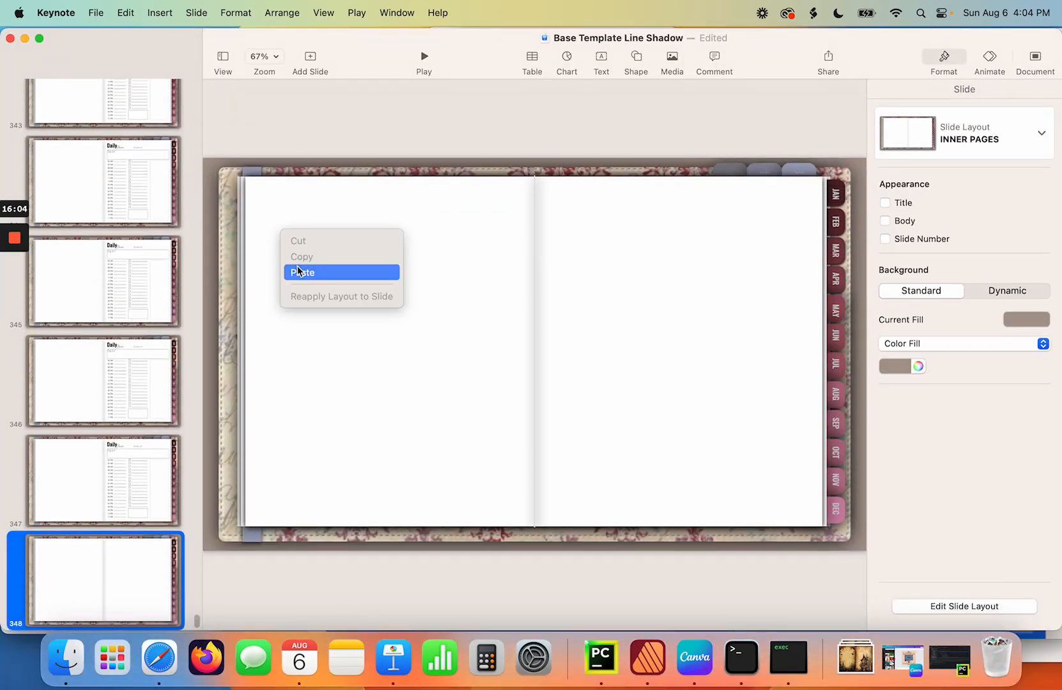
click(297, 271)
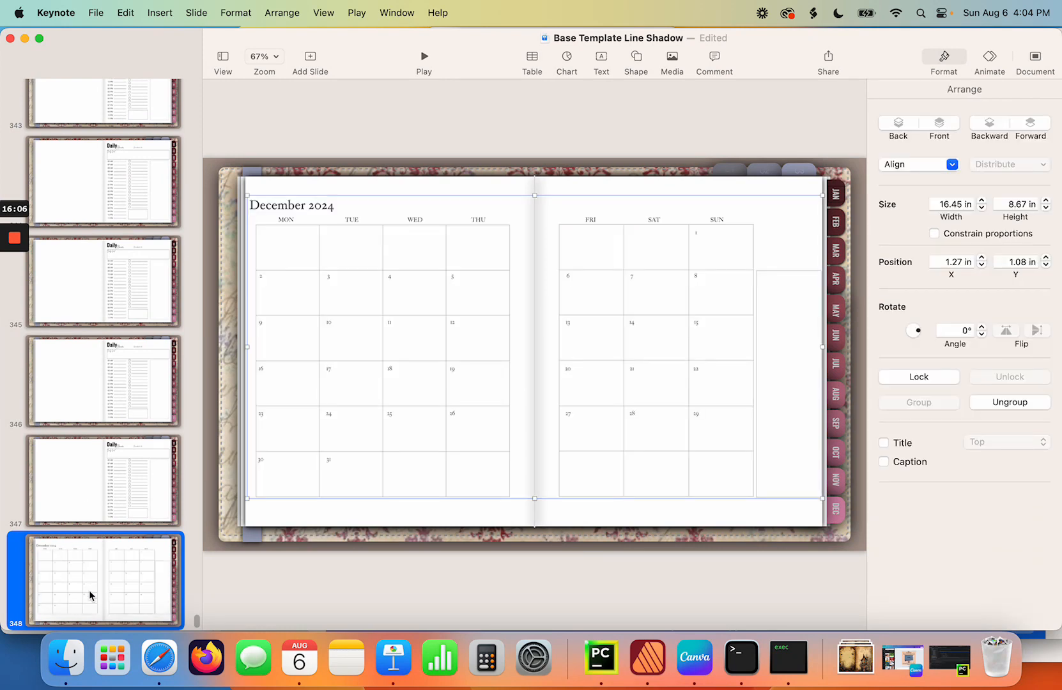
- Switch to PDF Linker and add the DEC pattern with destination 348 to the month-tab CSV
click(787, 663)
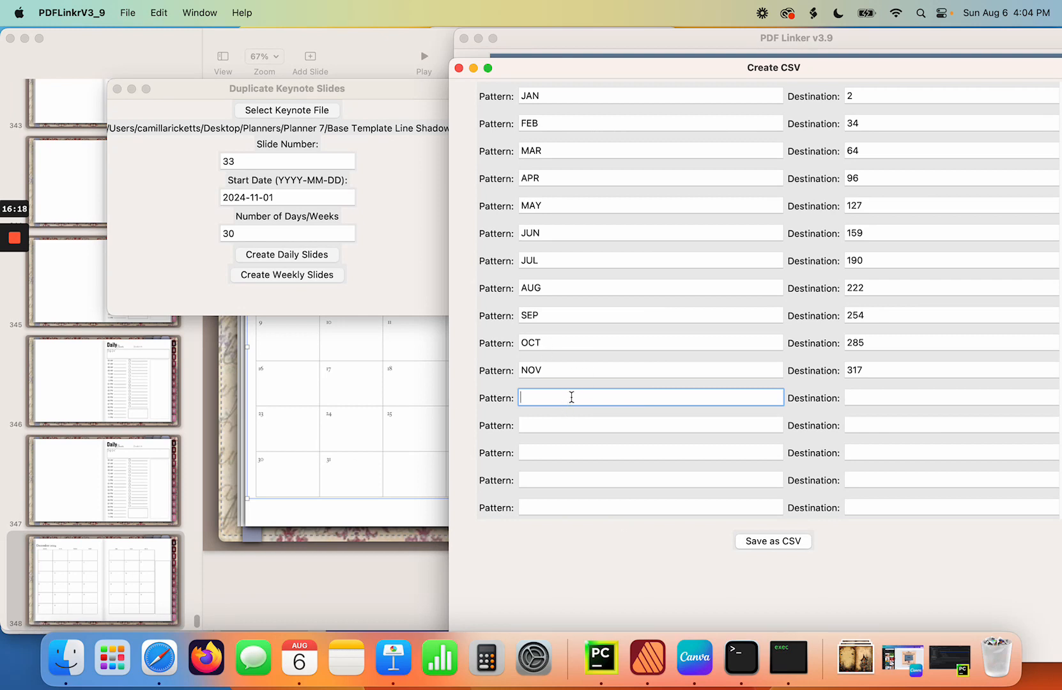
key(Tab)
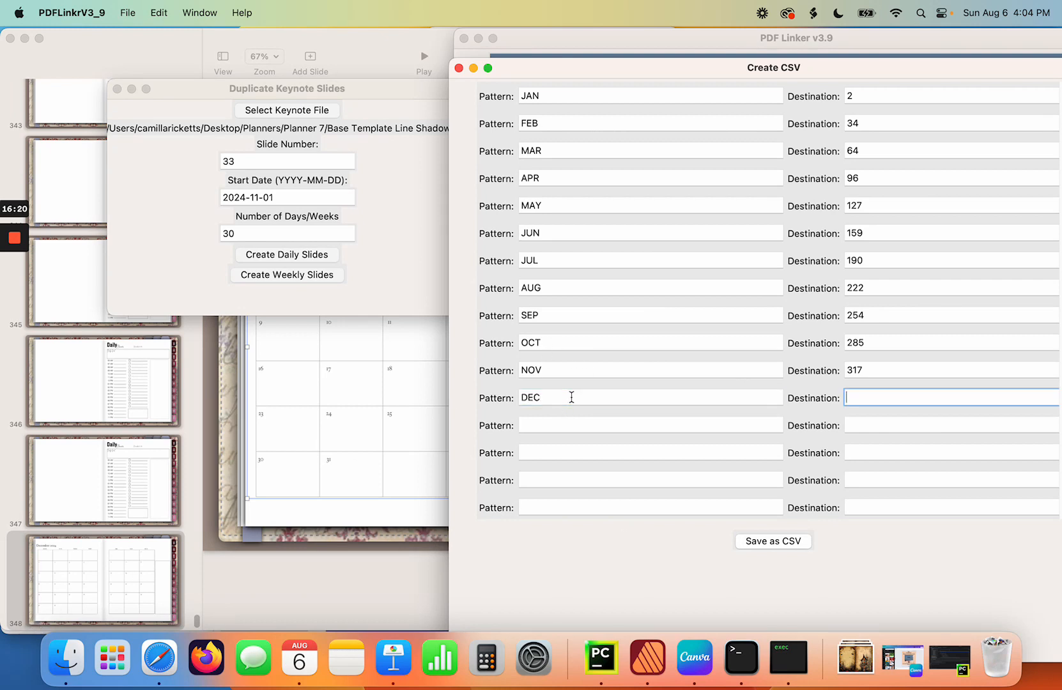
text(348)
- Save the month-tab link list as TAB in the Planner 7 folder and close the Create CSV window
click(788, 541)
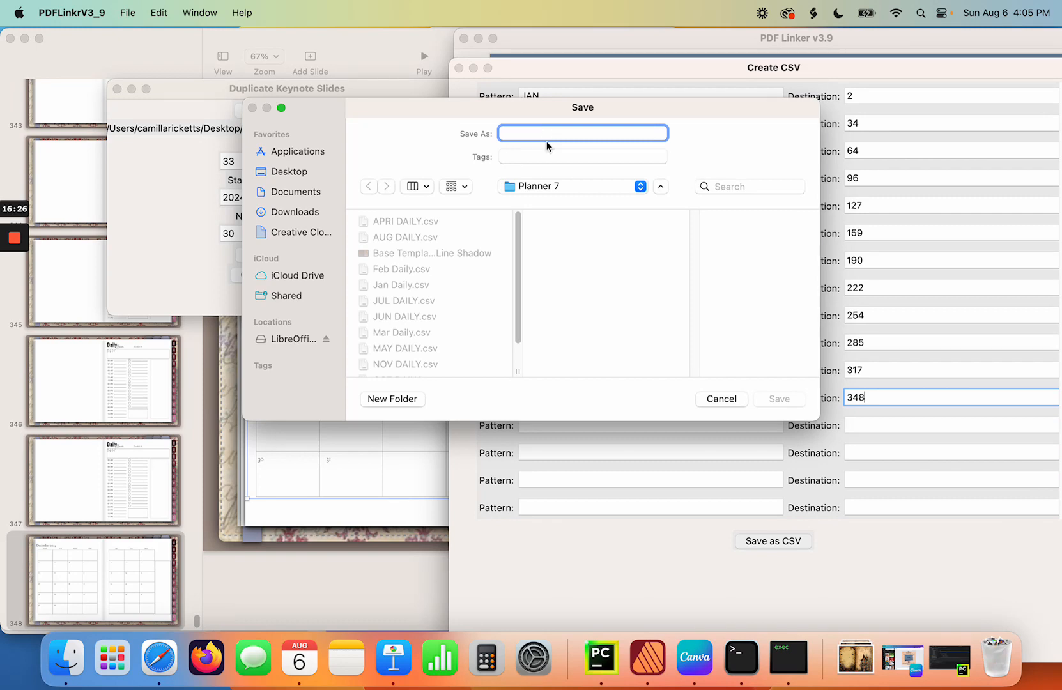
text(TAB)
key(Return)
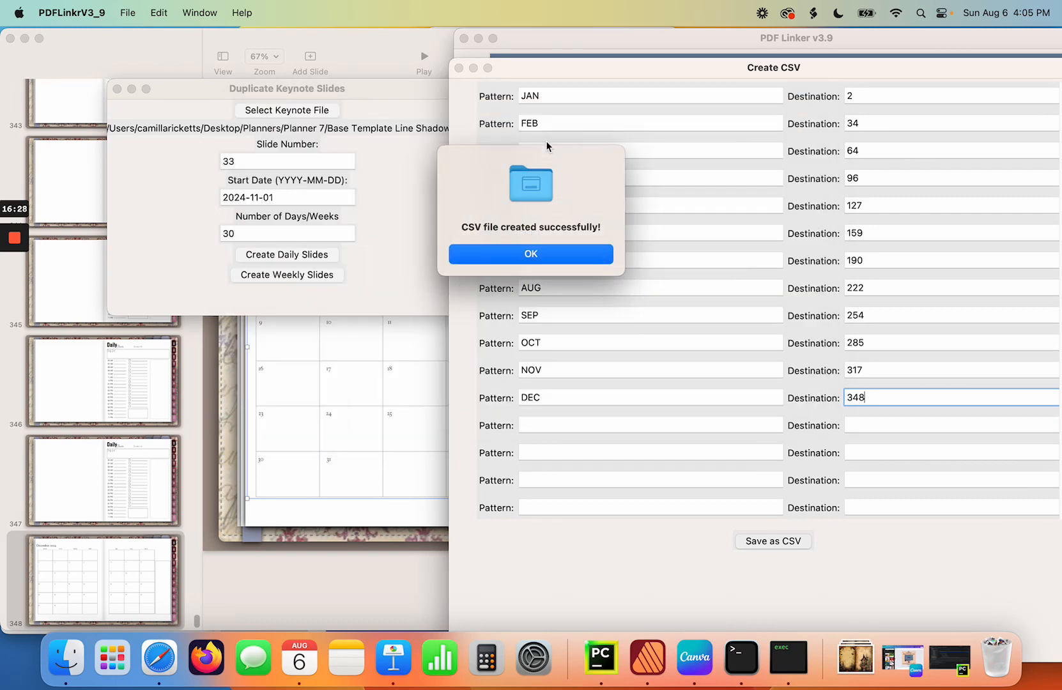
click(531, 256)
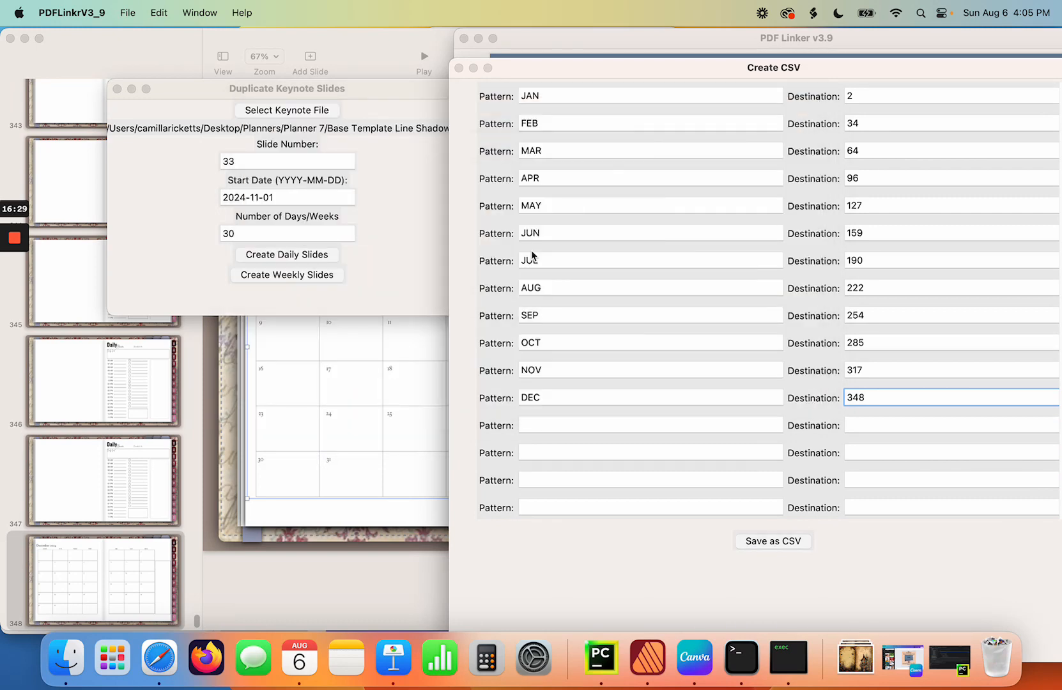
click(459, 68)
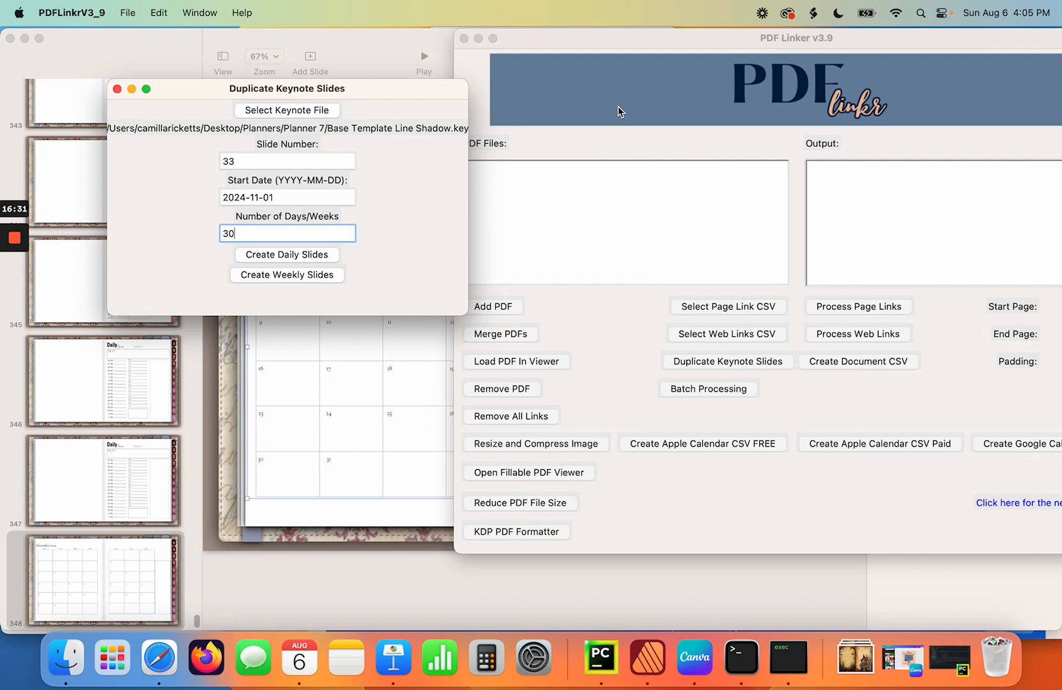
- With slide 348 selected in Keynote, create 31 daily slides in PDF Linker from slide 33, starting 2024-12-01, as a non-first duplication
click(123, 585)
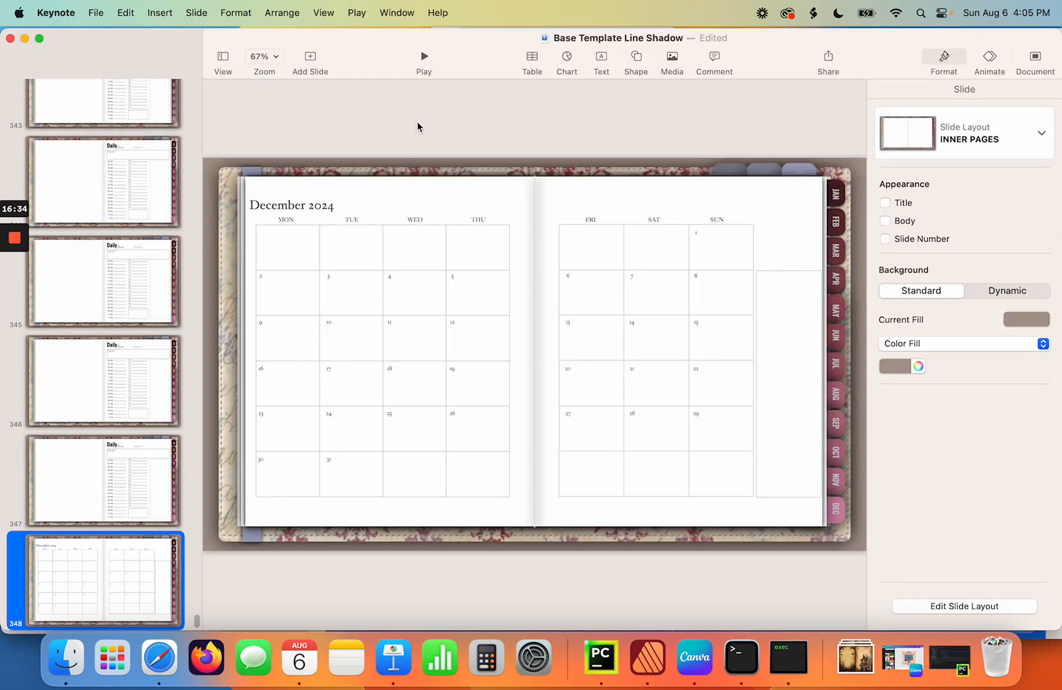
click(779, 661)
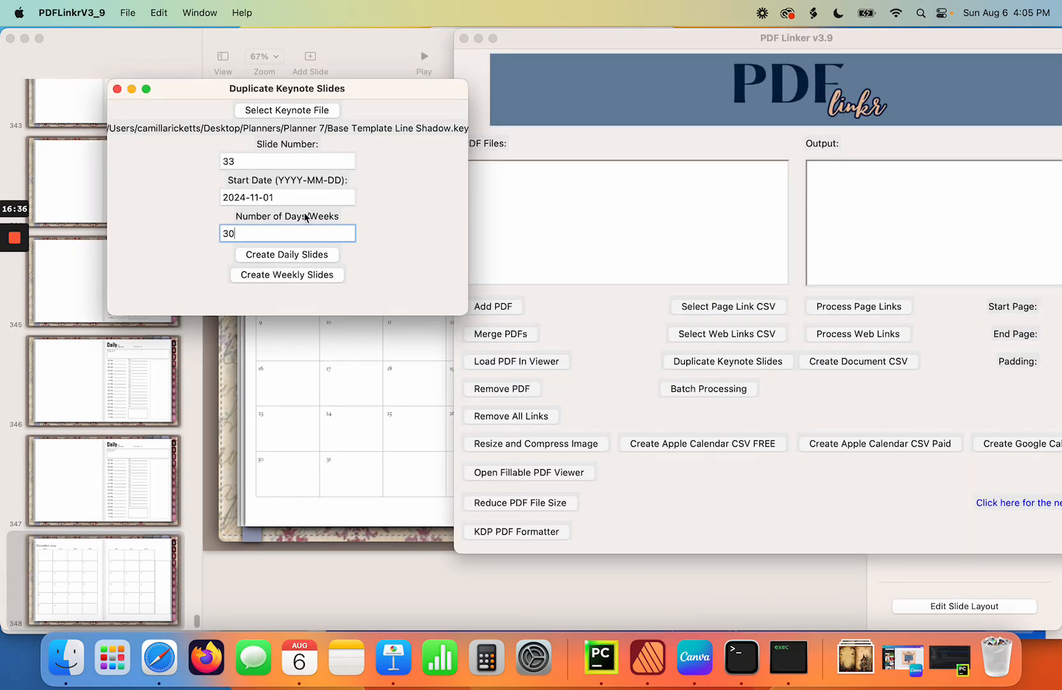
click(257, 198)
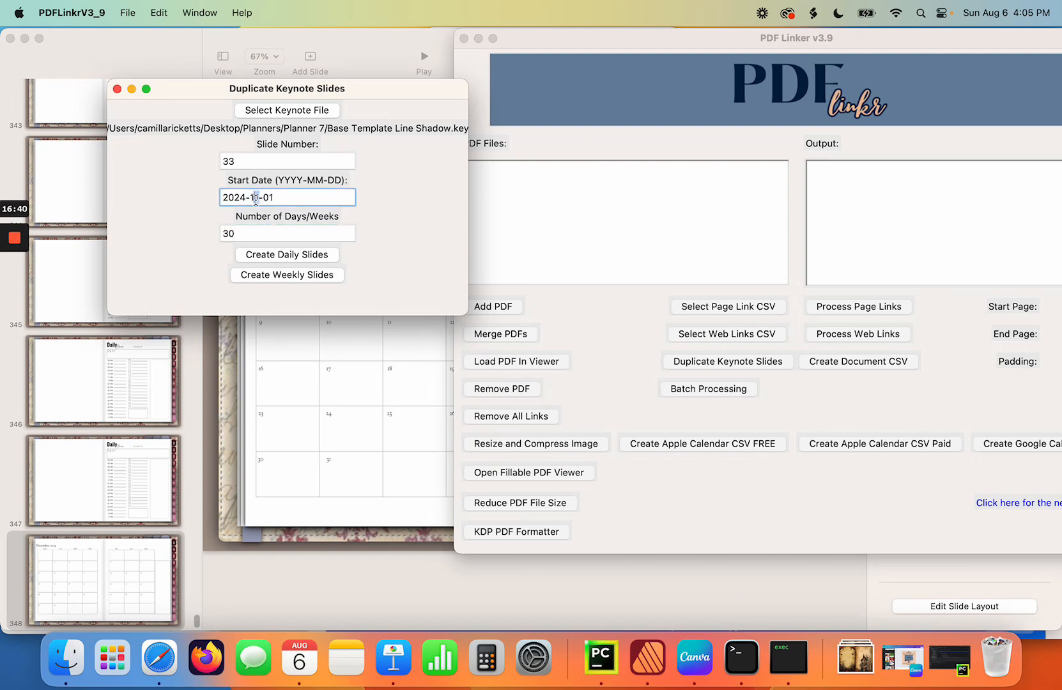
text(2)
click(230, 233)
key(BackSpace)
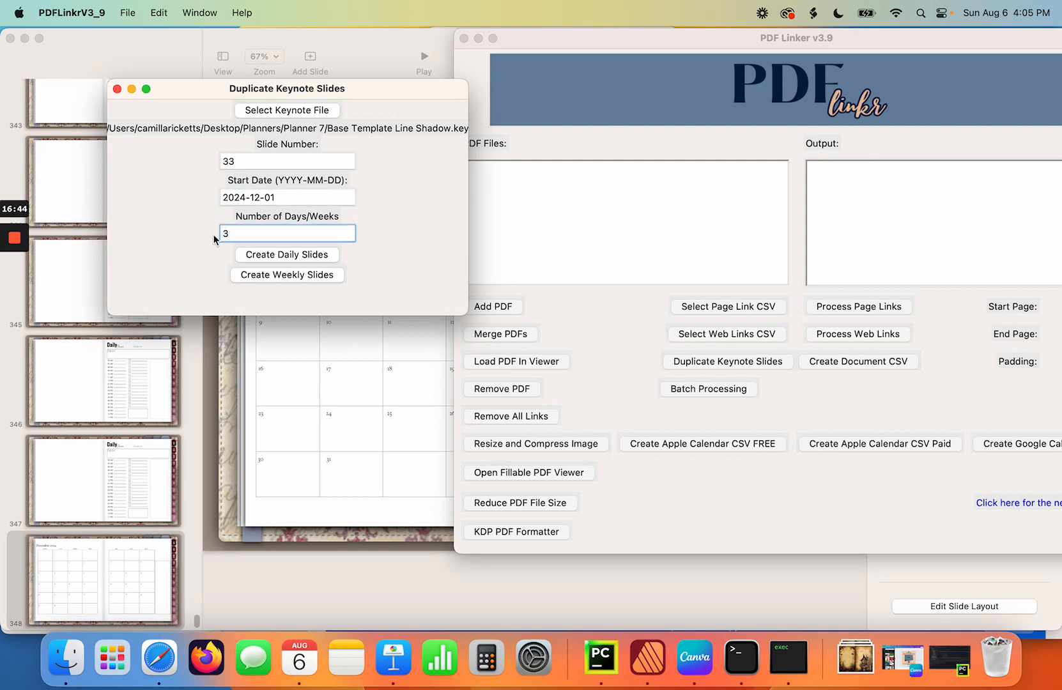
text(1)
click(300, 255)
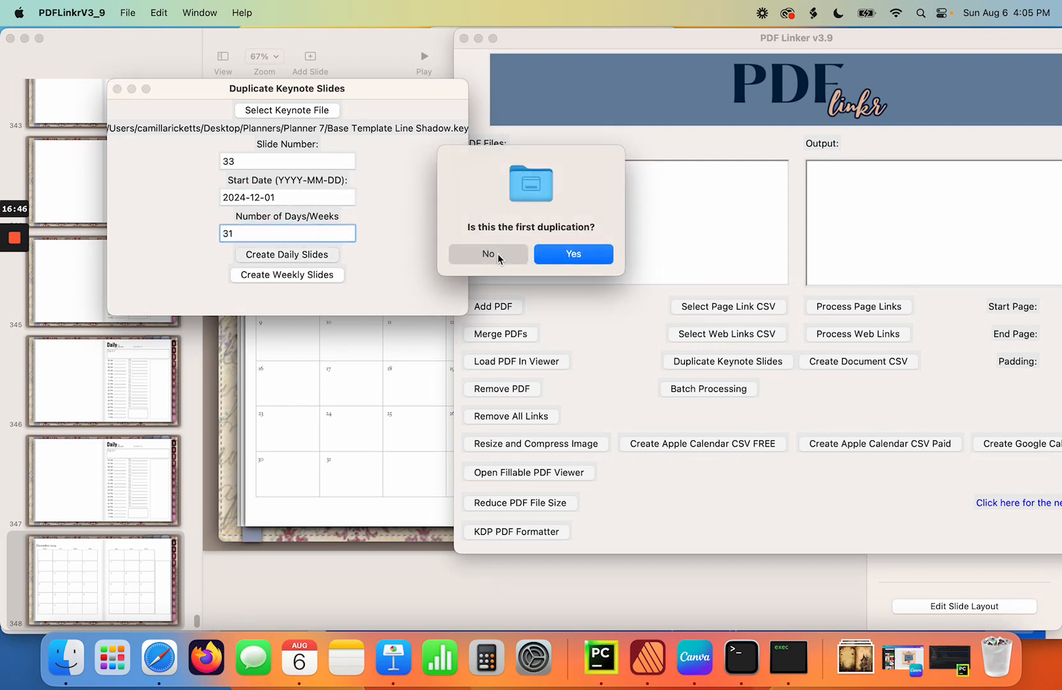
click(489, 254)
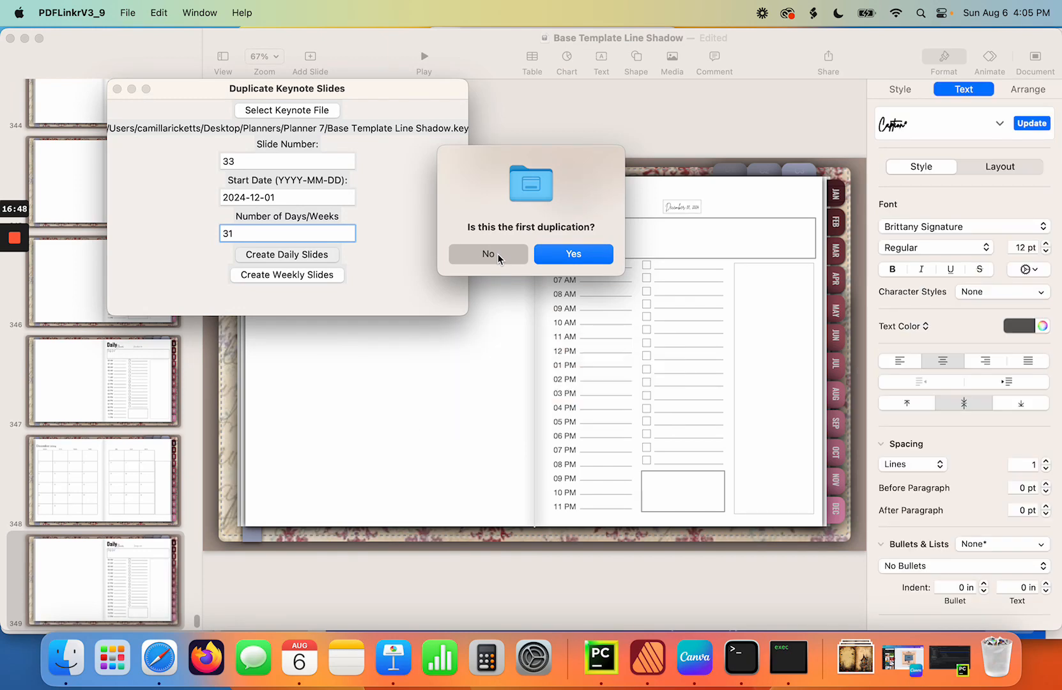
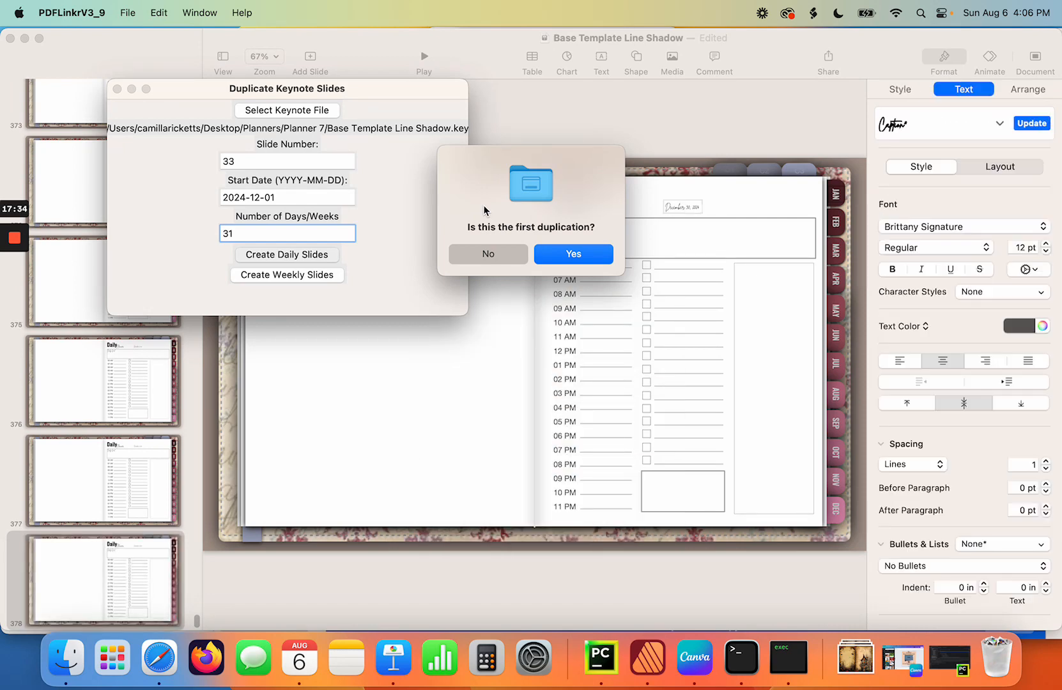
- Save the December daily slides' CSV as DEC DAILY in the Planner 7 folder
key(Return)
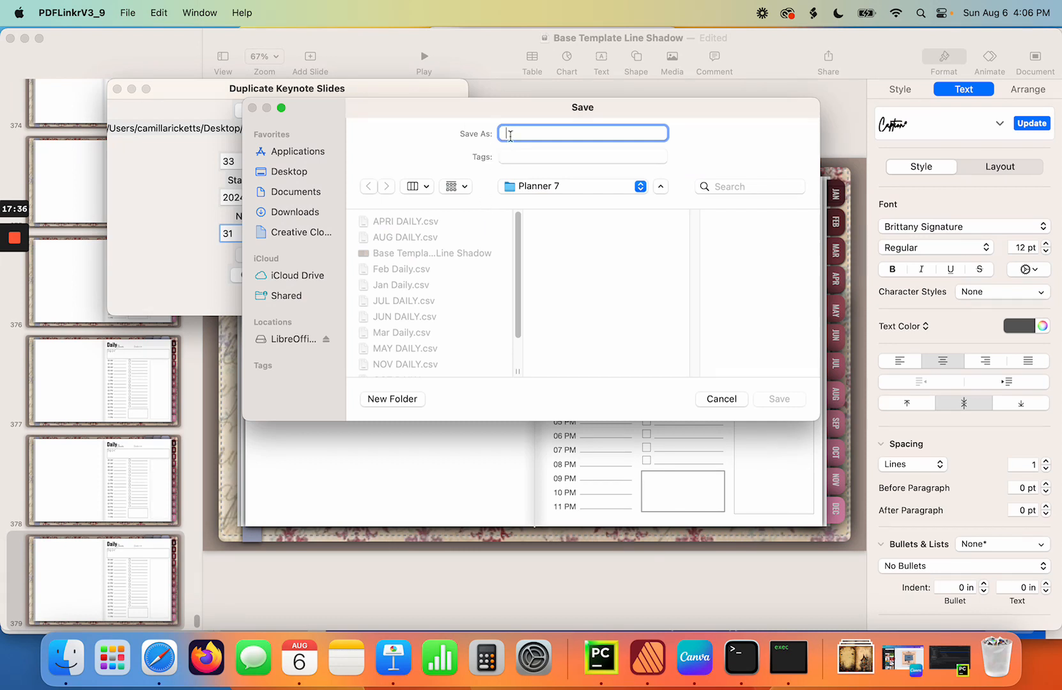
text(DEC)
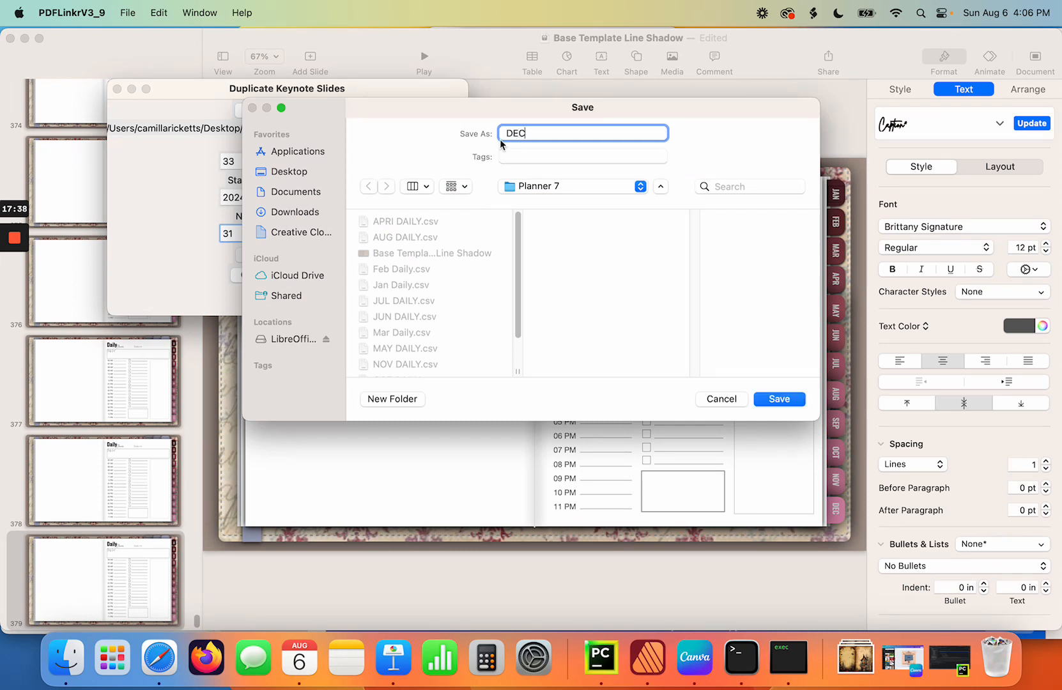
text( DAILY)
key(Return)
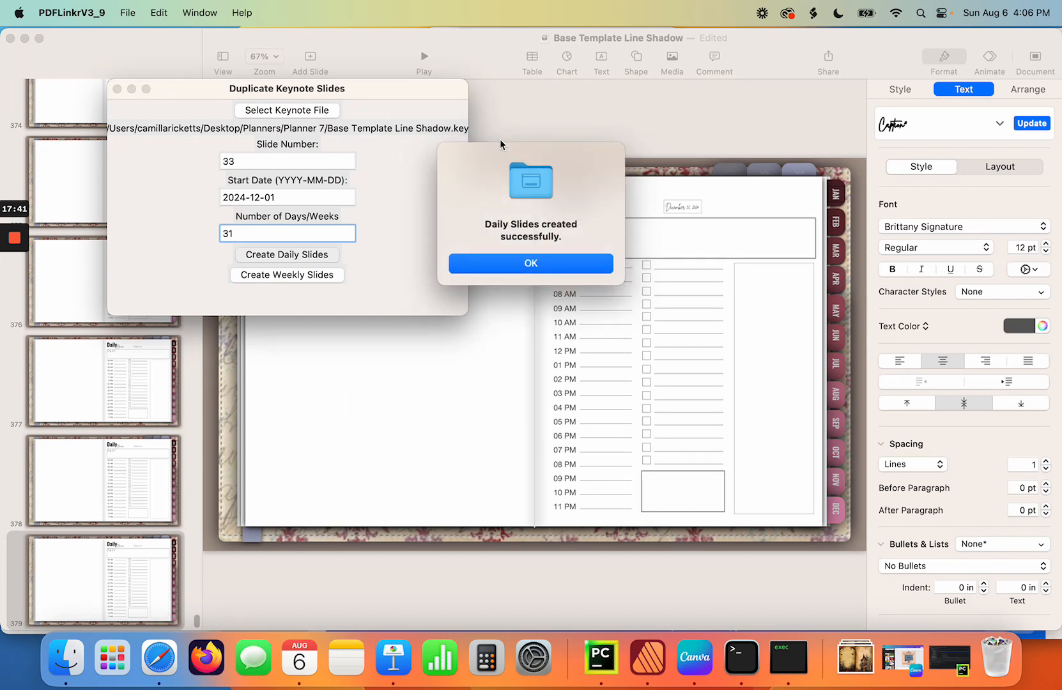
click(508, 265)
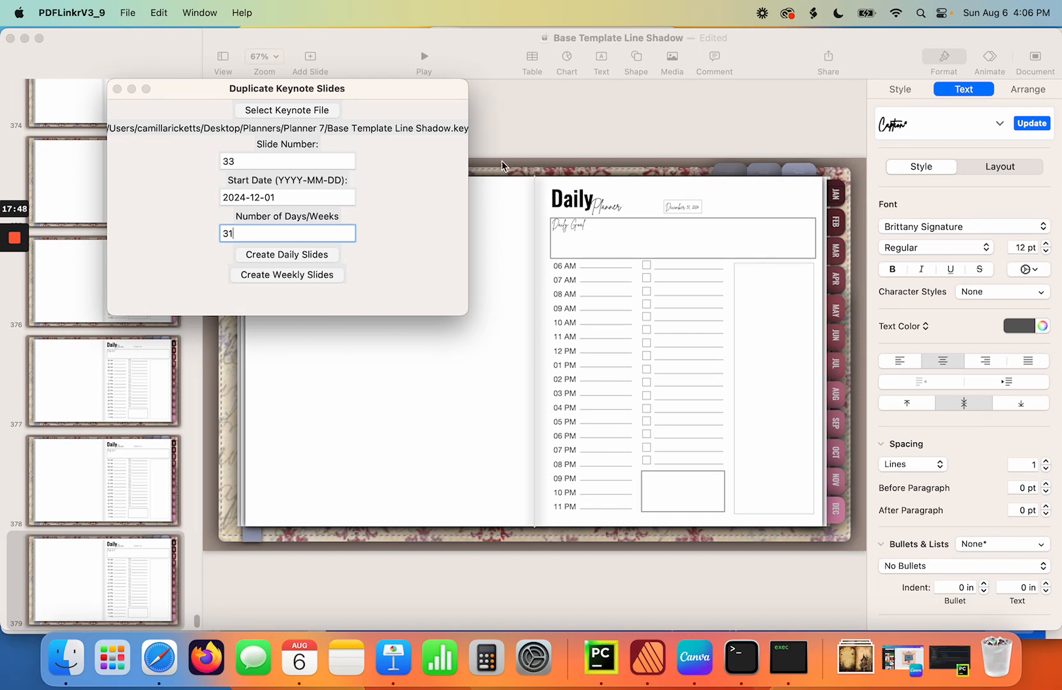
- In Keynote, add a slide after the December 31 daily page and give it the INNER PAGES layout
click(369, 67)
click(197, 13)
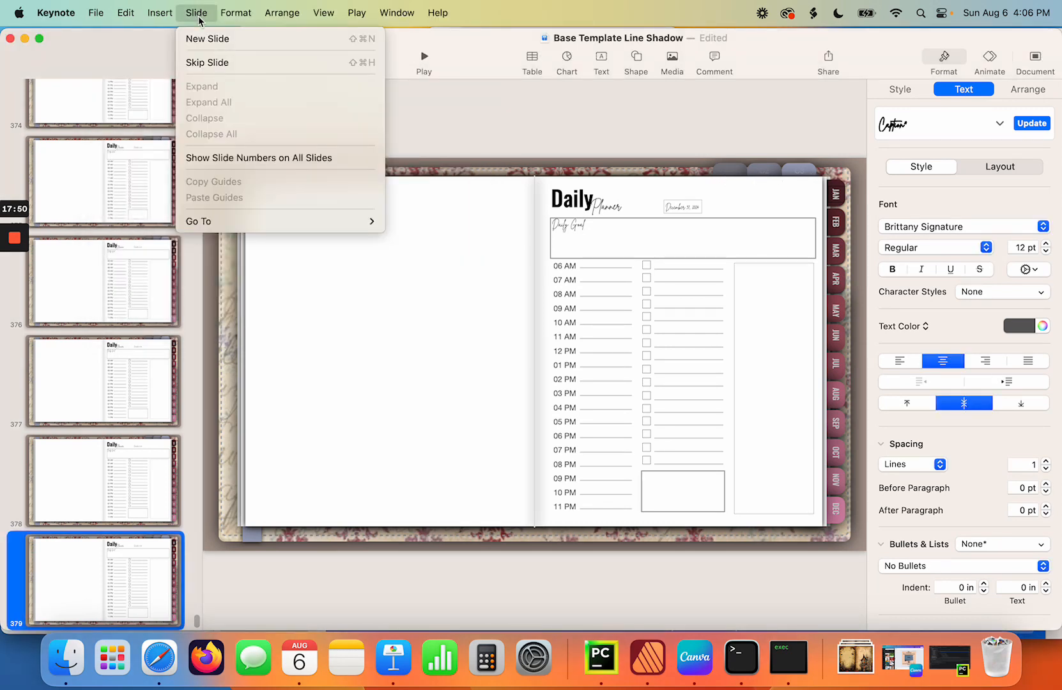
click(210, 41)
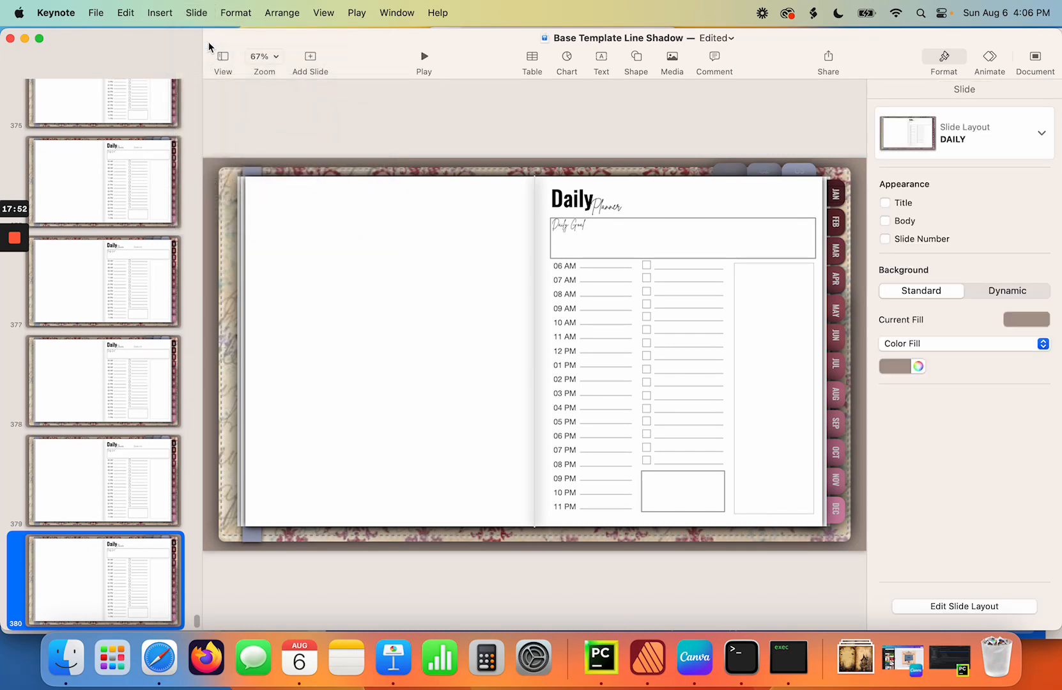
click(1005, 146)
click(918, 218)
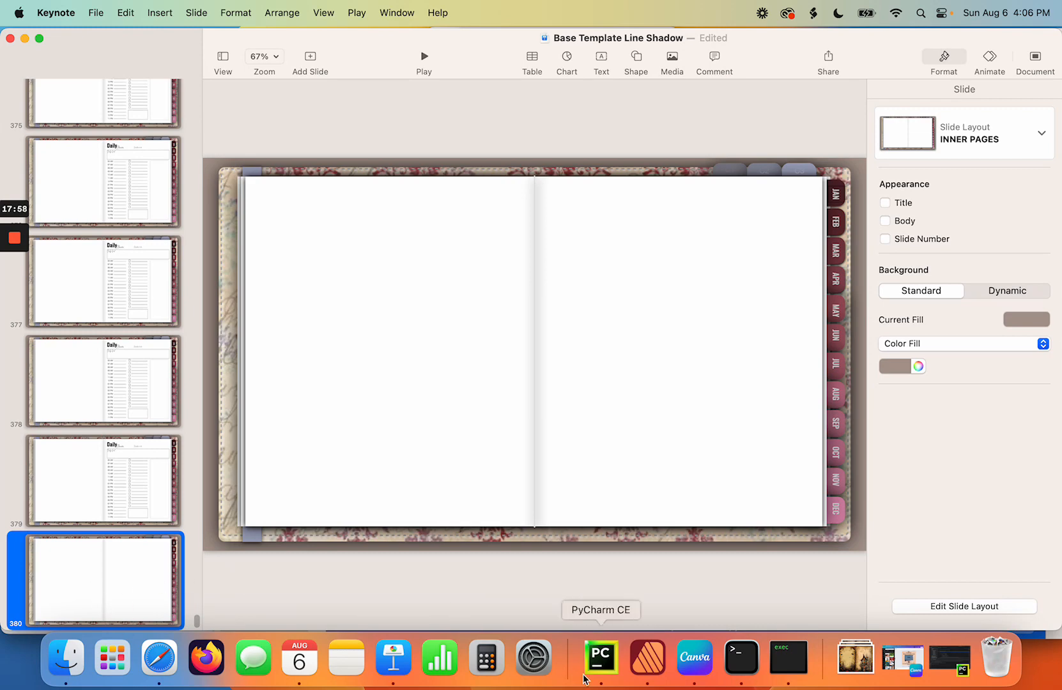
- Start a new document CSV in PDF Linker and enter links C1 to 380, C2 to 381 and C3 to 382
click(788, 659)
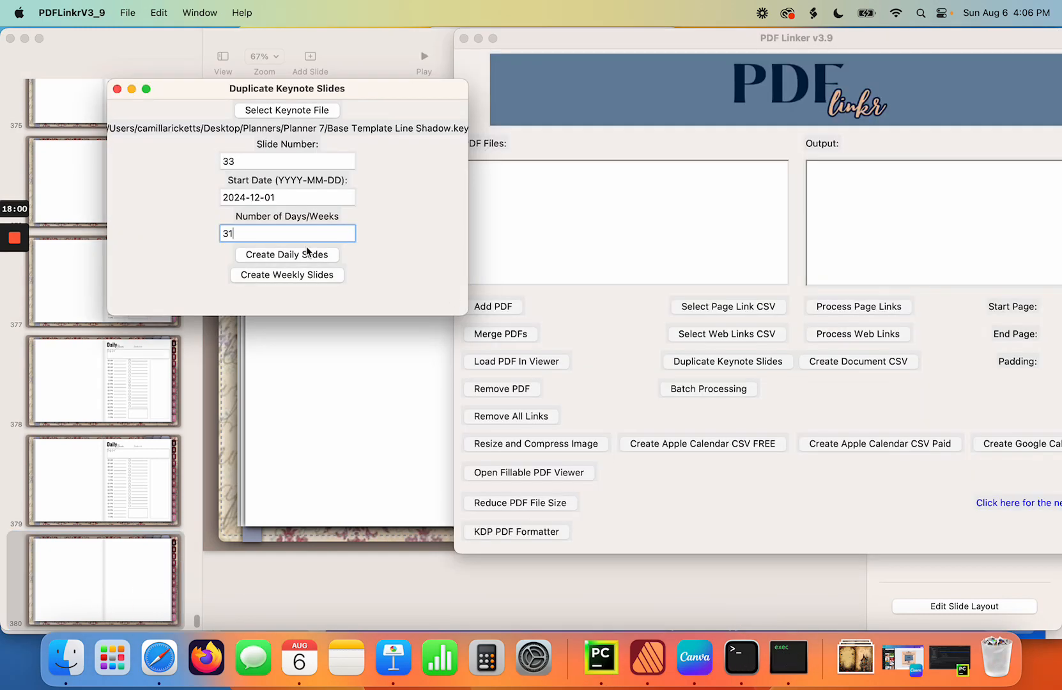
click(837, 363)
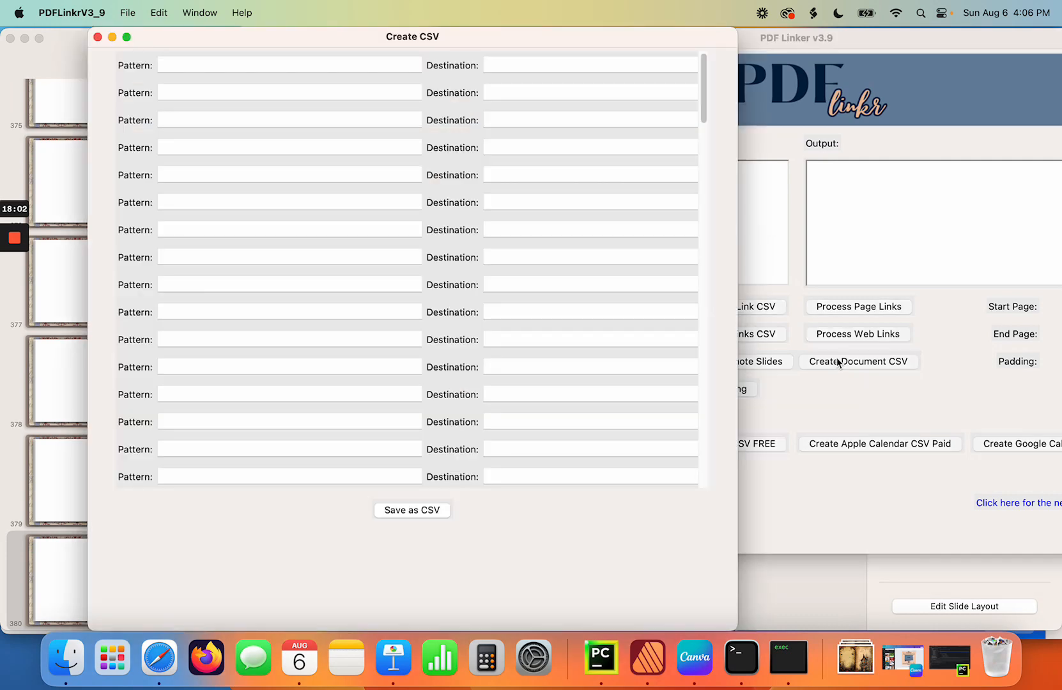
drag(334, 43, 522, 47)
click(406, 71)
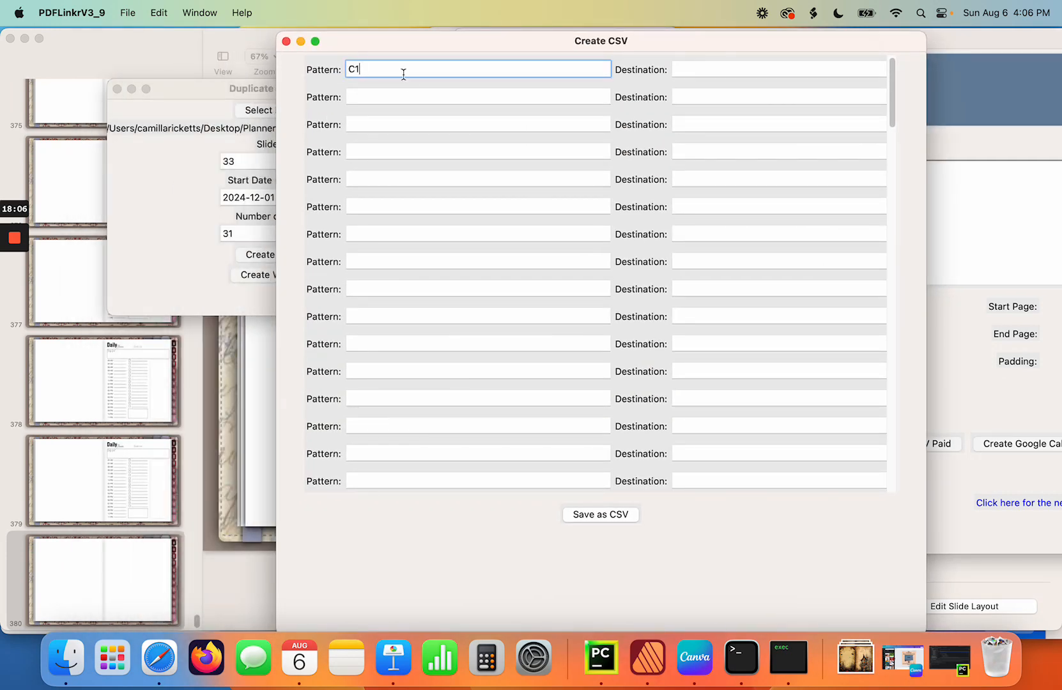
click(694, 69)
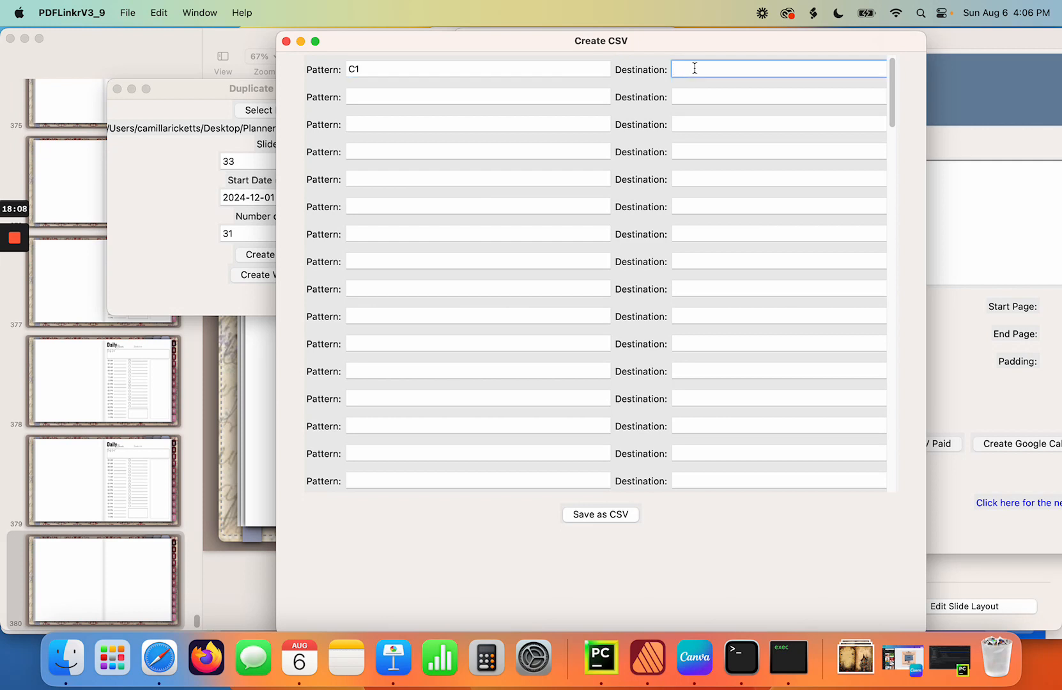
click(445, 102)
text(C2)
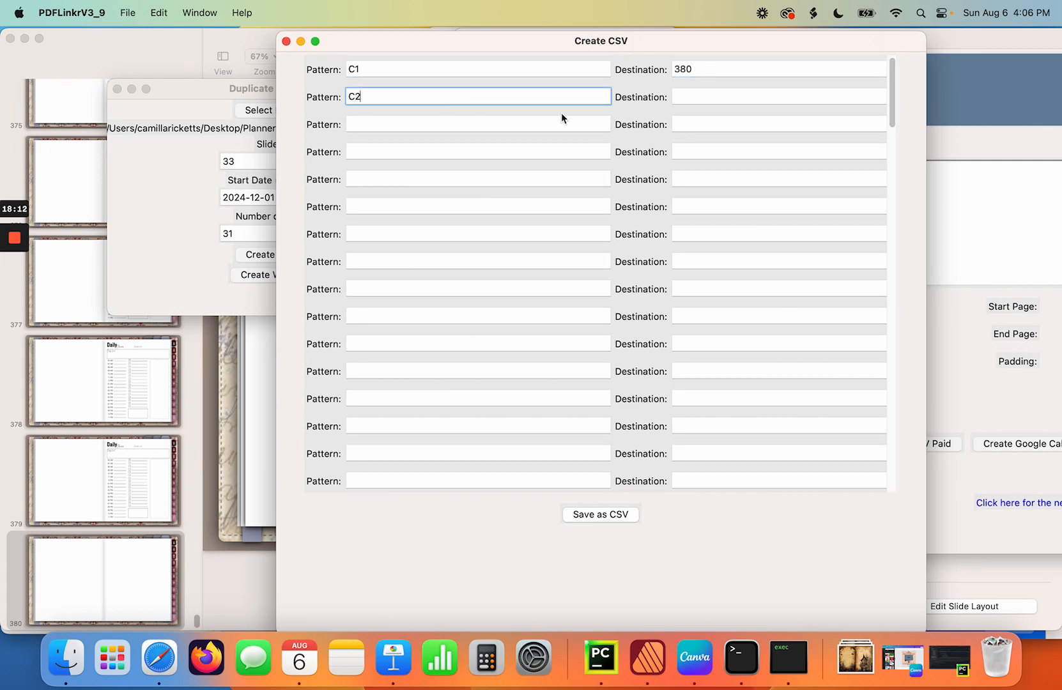
click(712, 96)
text(381)
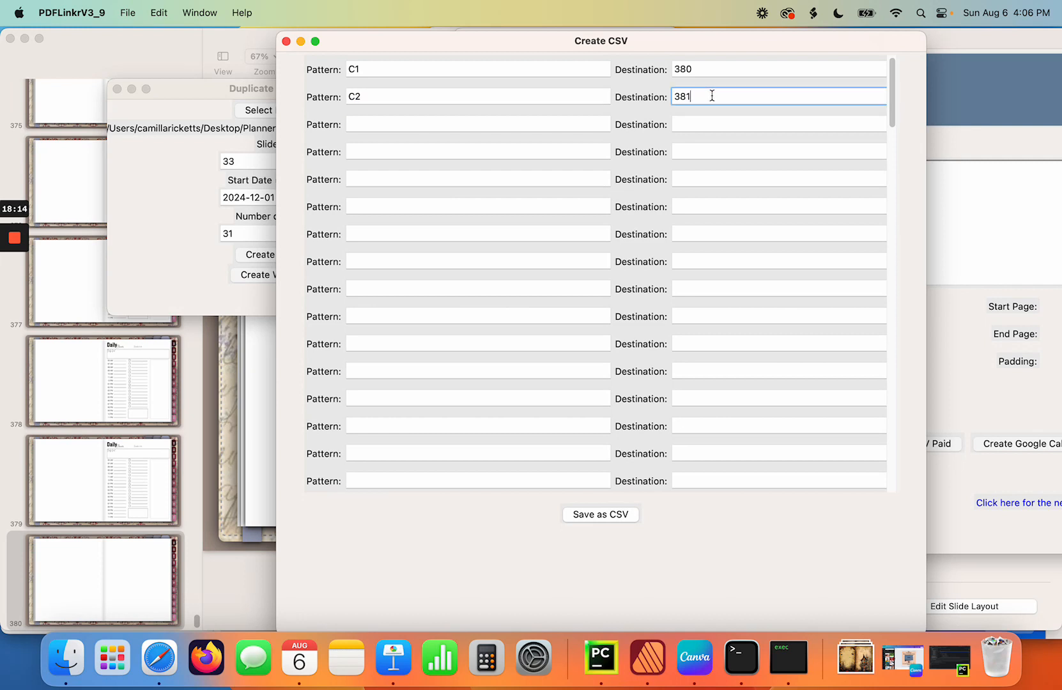
click(431, 124)
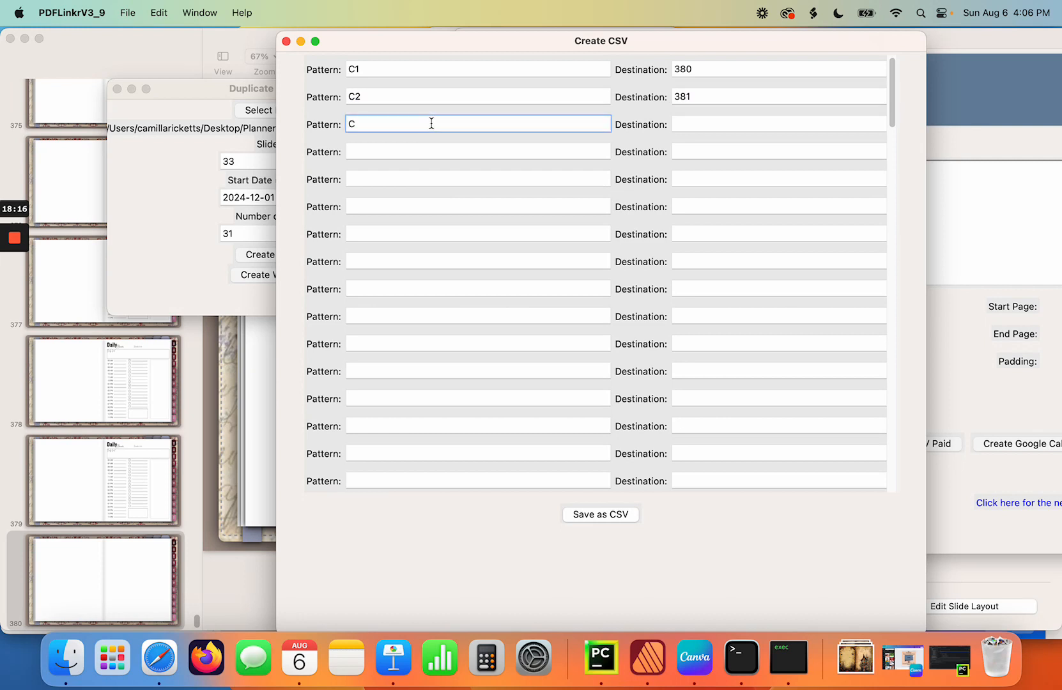
click(680, 126)
text(382)
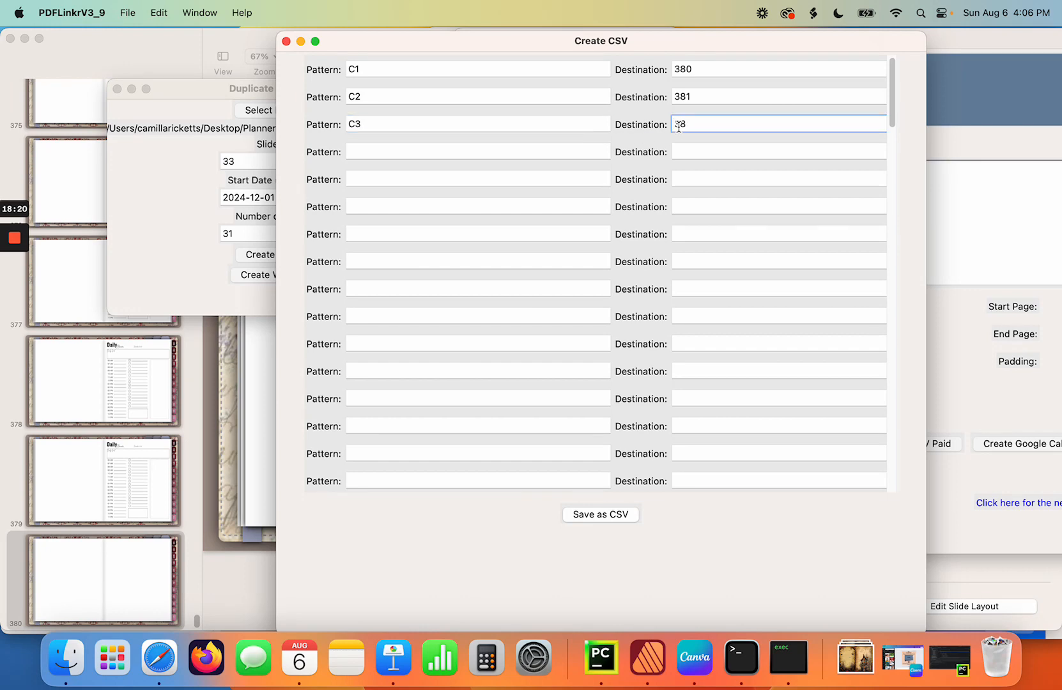
- Return to Keynote and duplicate the blank INNER PAGES slide 380 twice, as slides 381 and 382
click(132, 572)
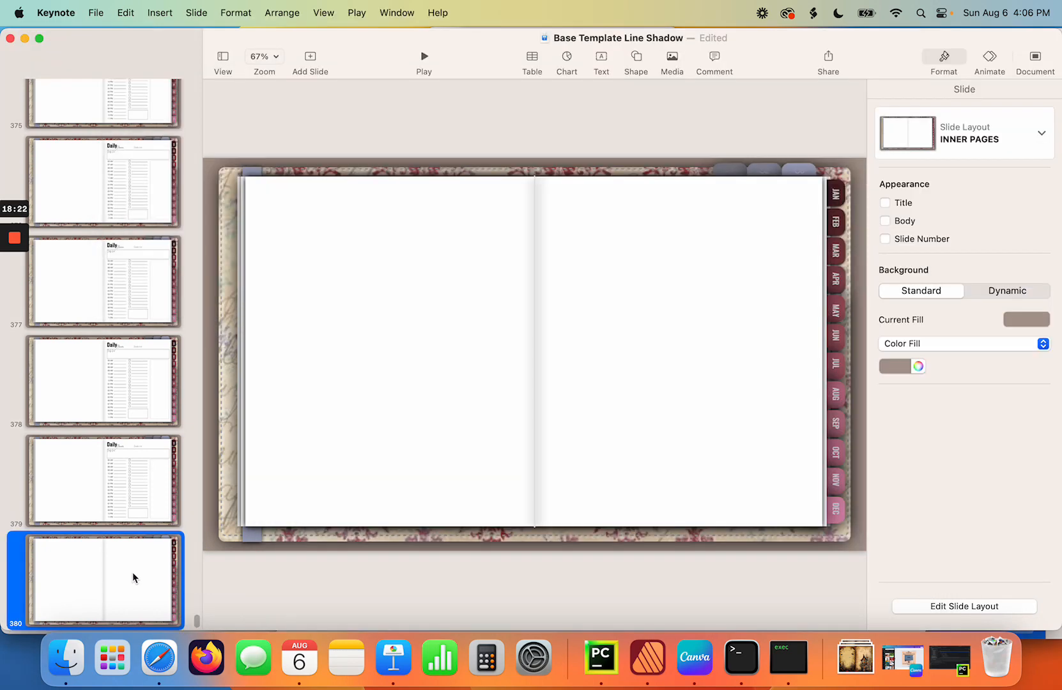
right_click(131, 572)
click(153, 554)
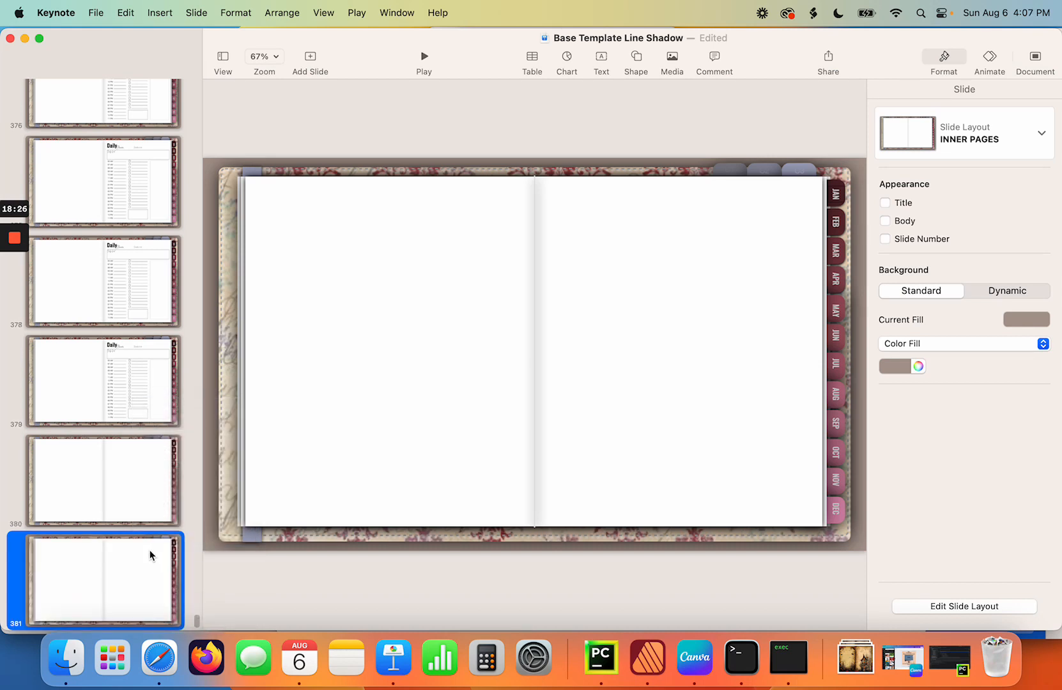
right_click(151, 555)
click(170, 553)
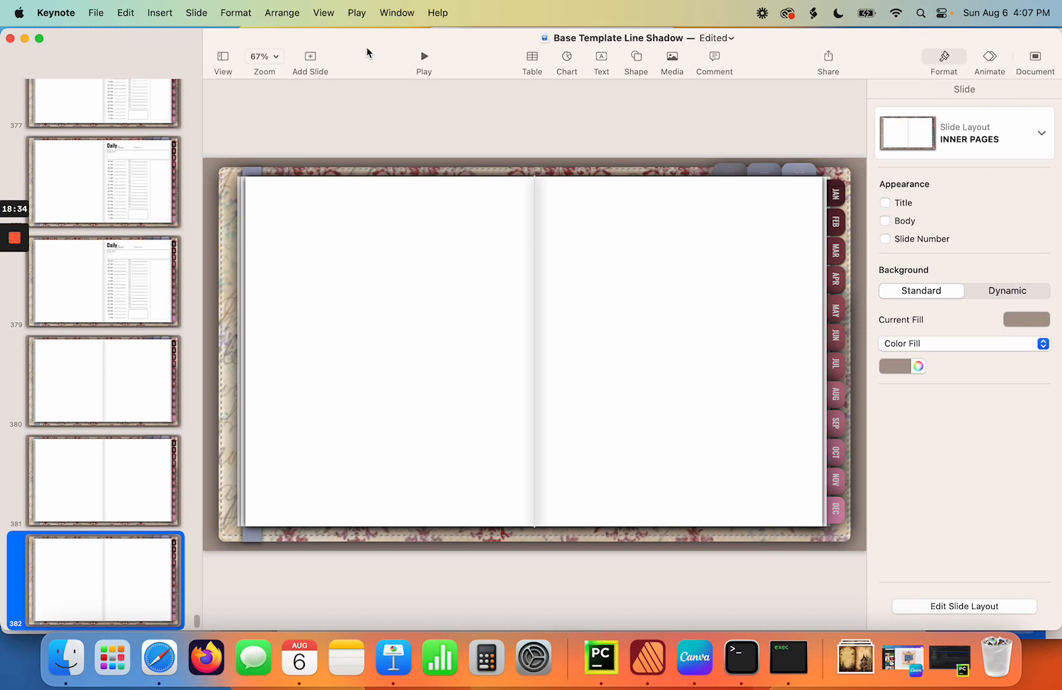
- Switch to PDF Linker and save the C1–C3 link list as CUSTOM in the Planner 7 folder
click(788, 658)
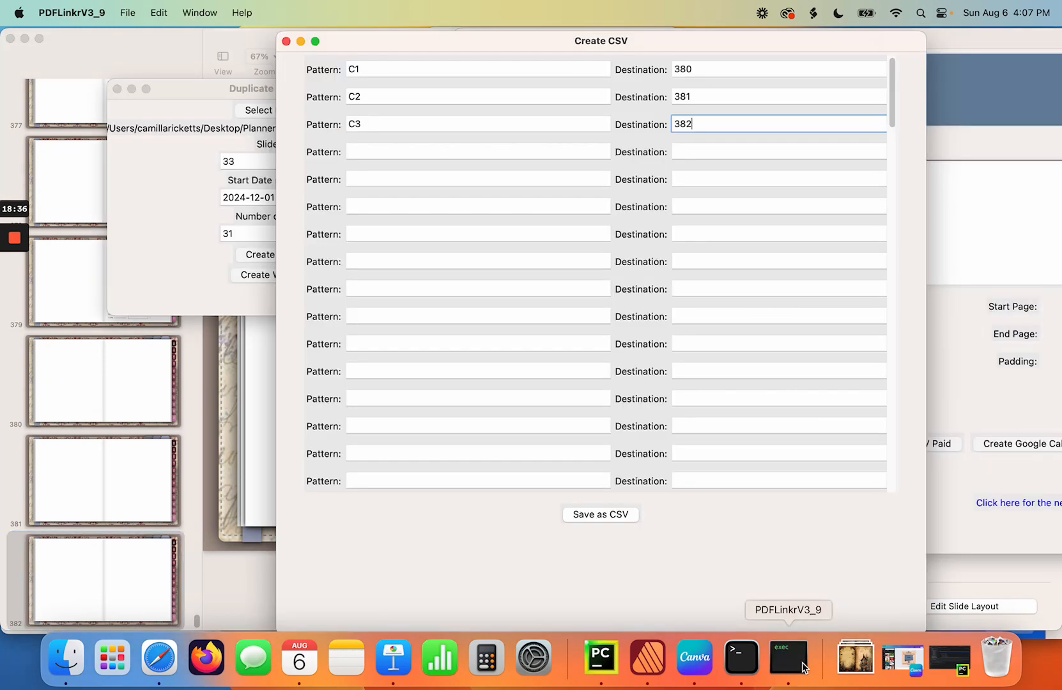
click(603, 518)
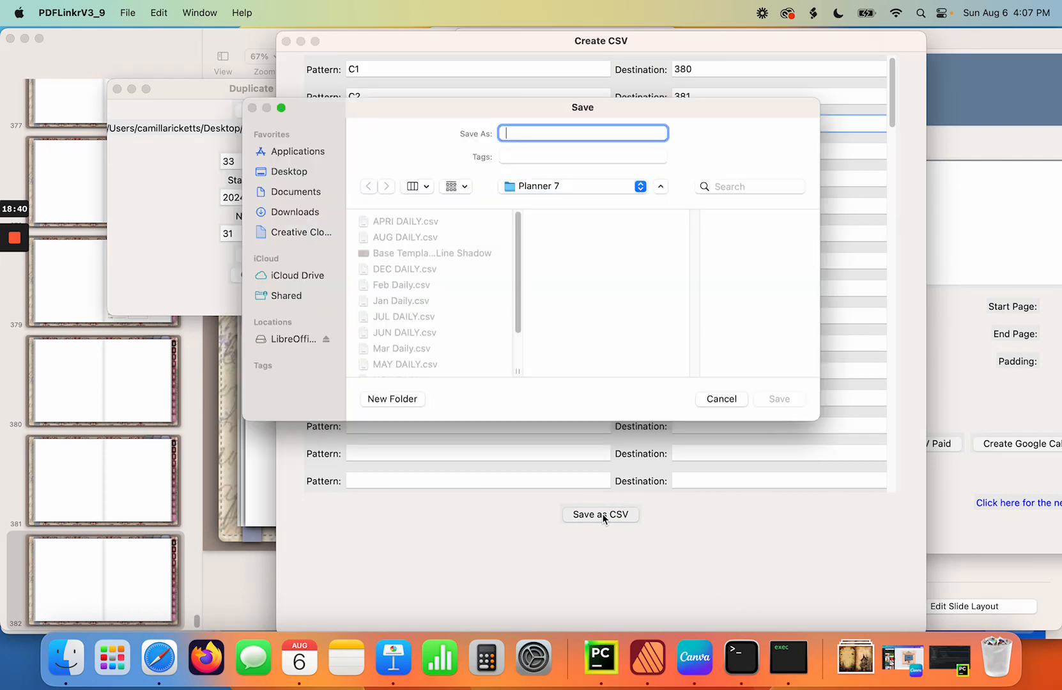
text(TOP)
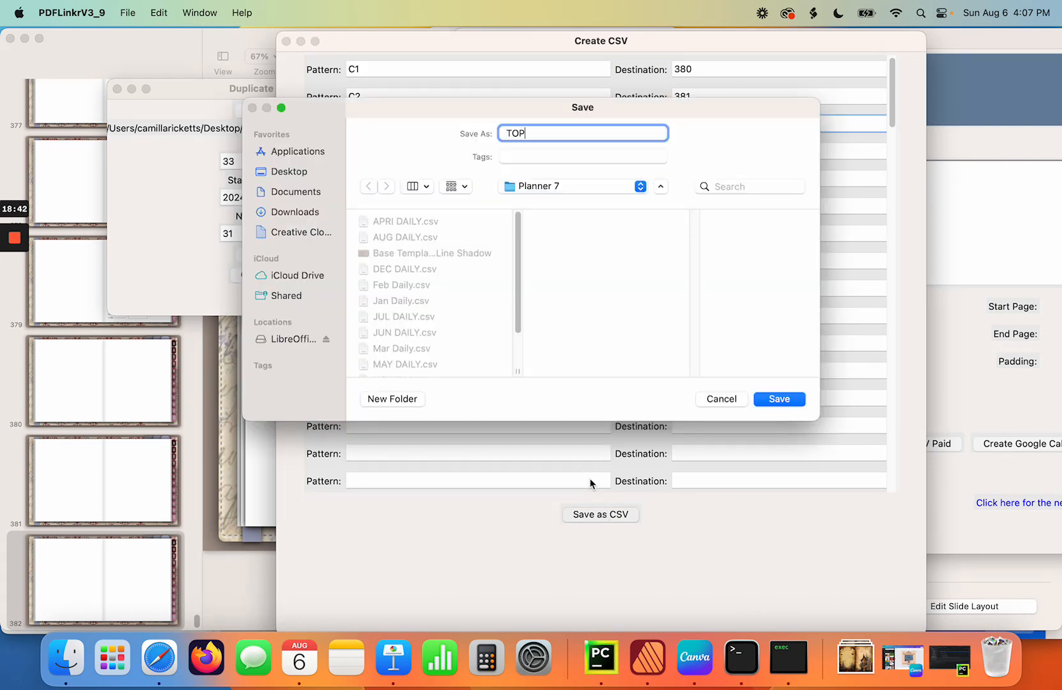
key(BackSpace)
key(BackSpace)
key(BackSpace)
text(CUSTOM)
key(Return)
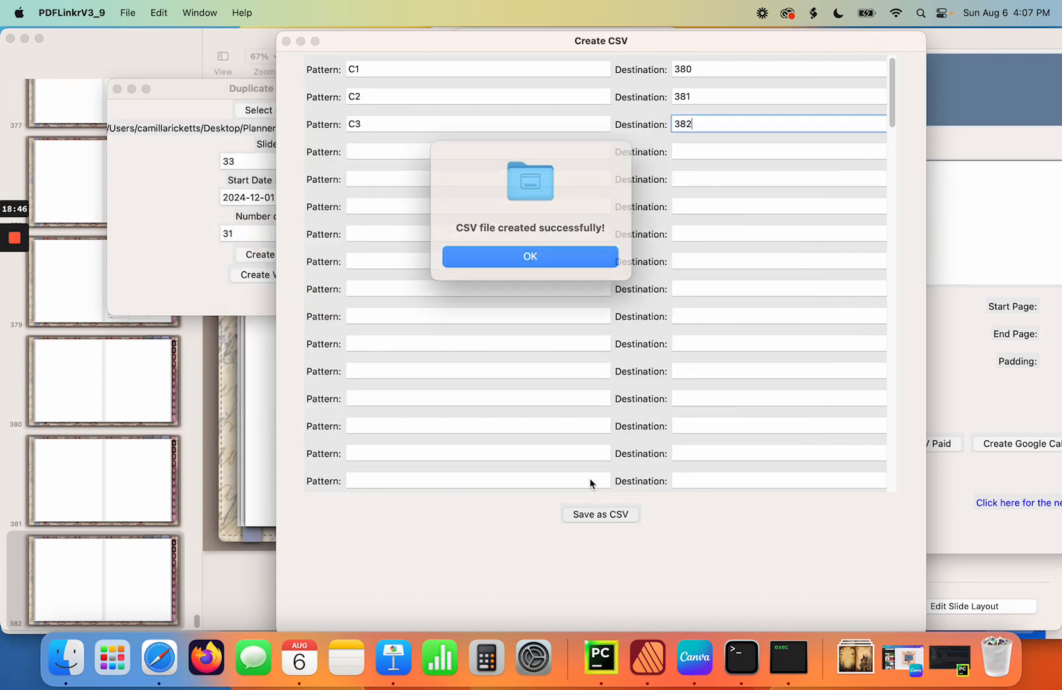
- Dismiss the CSV confirmation, close the CSV form and switch to the Base Template Line Shadow presentation in Keynote
click(552, 264)
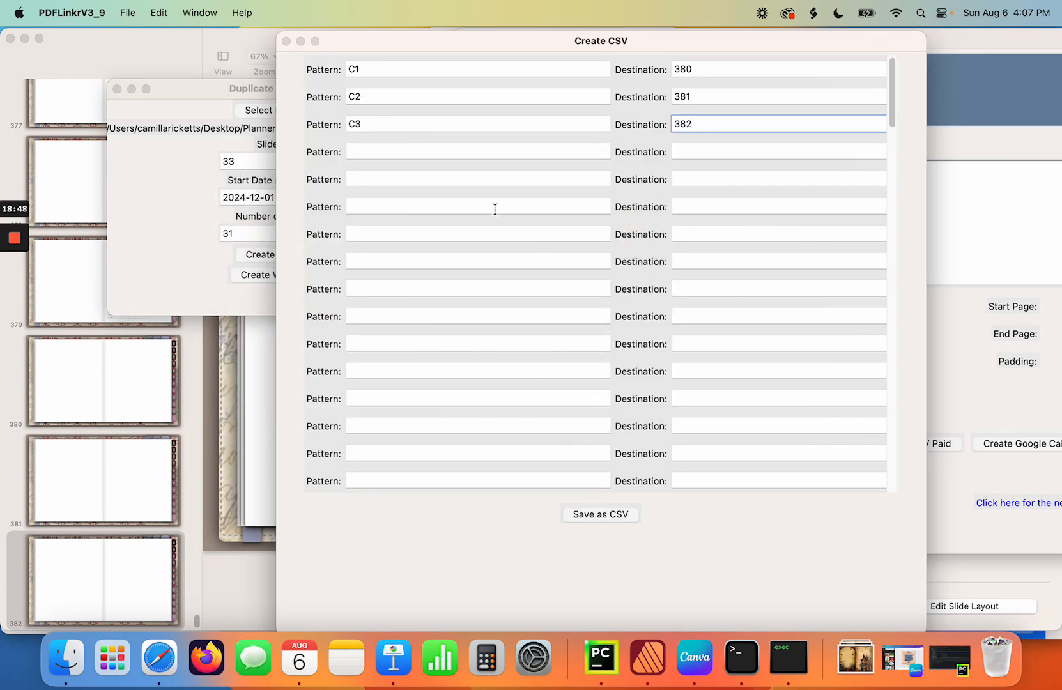
click(285, 41)
click(338, 42)
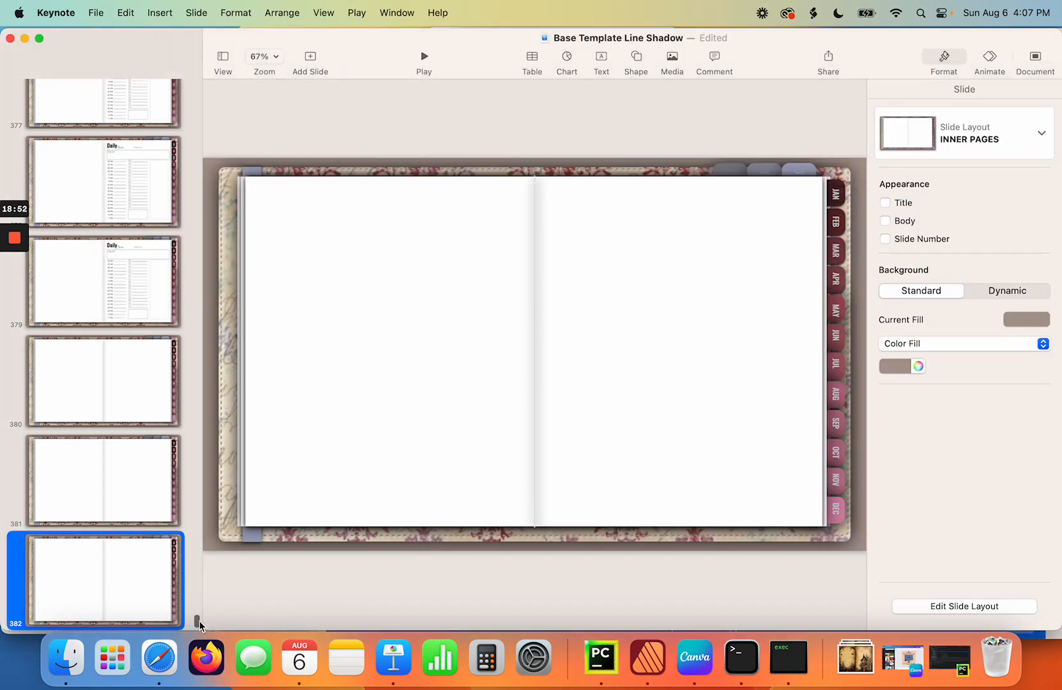
- Review the planner from the cover and January calendar through the first dated daily slides to the last blank page
drag(198, 621, 217, 73)
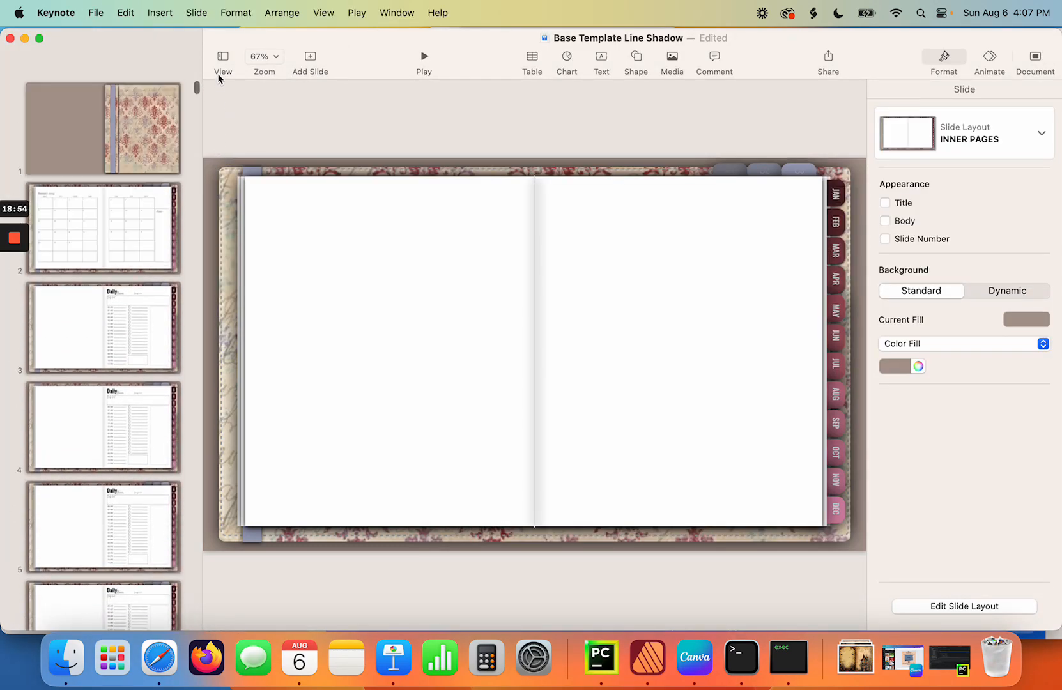
click(119, 145)
click(131, 272)
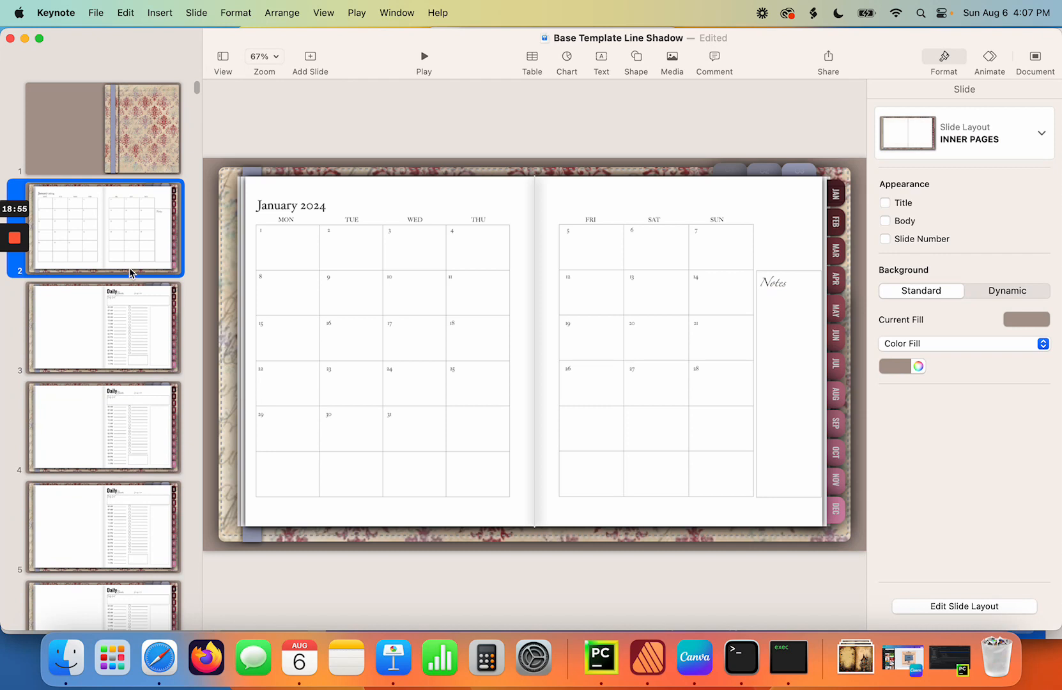
click(134, 334)
click(135, 450)
click(125, 560)
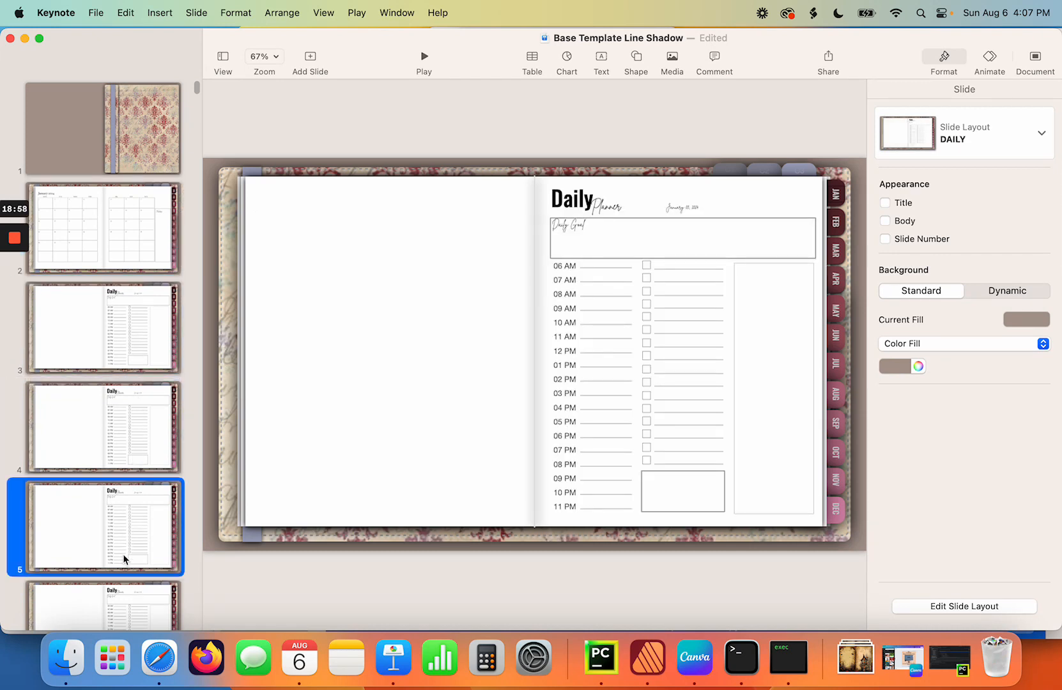
click(119, 598)
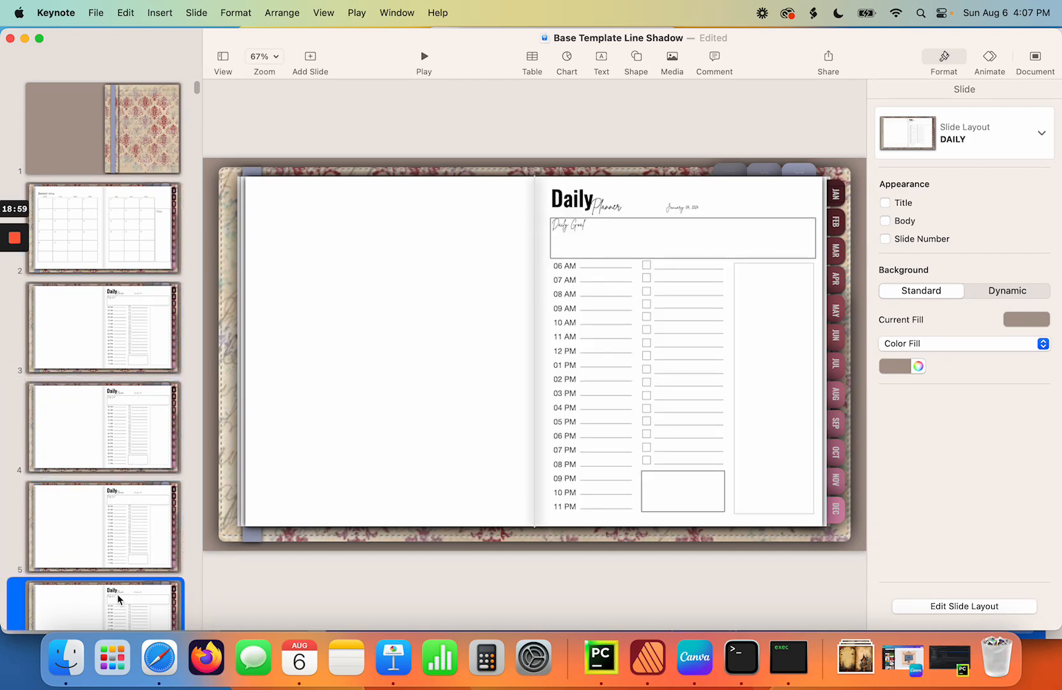
click(678, 209)
click(181, 258)
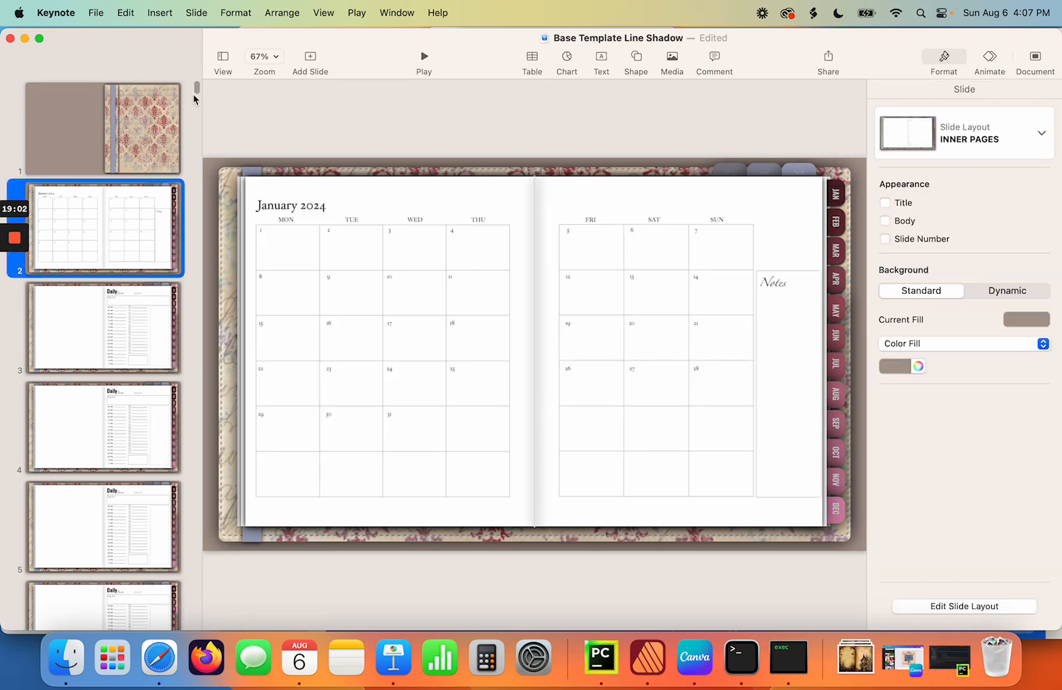
drag(197, 87, 215, 632)
click(117, 570)
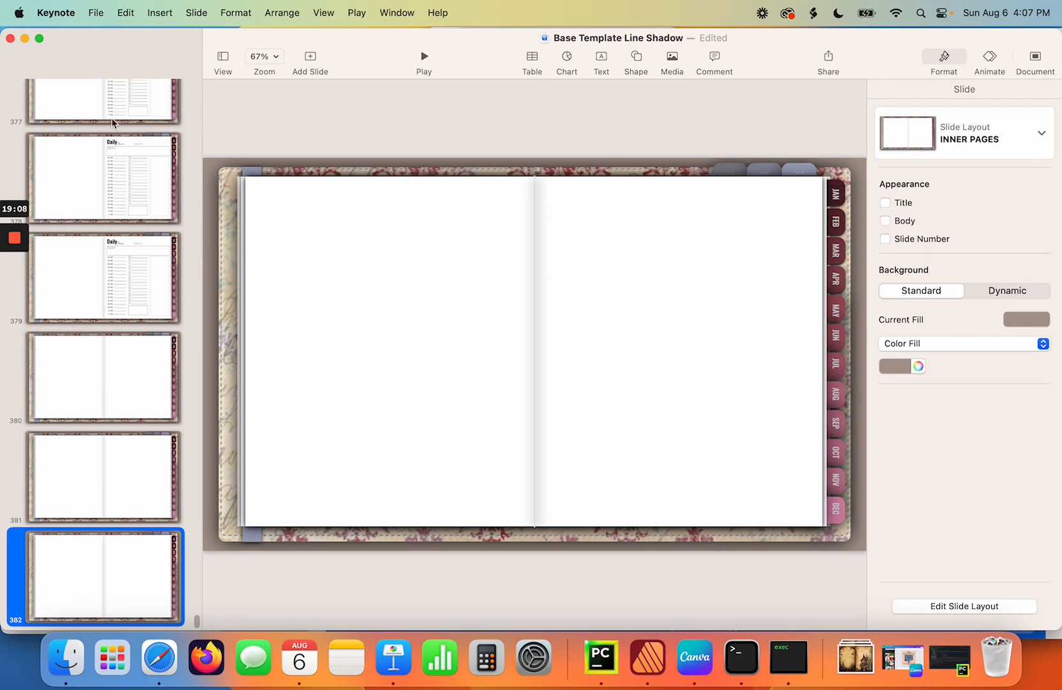
- Export the presentation as a PDF with Best image quality, named PDF, into the Planner 7 folder
click(98, 14)
mouse_move(130, 267)
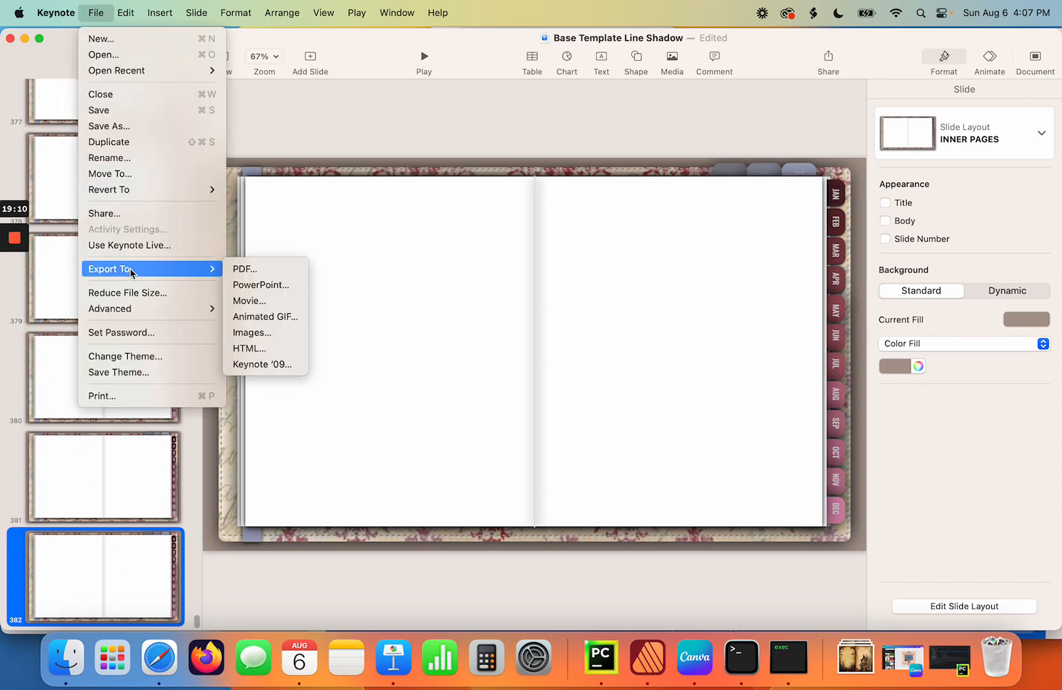
click(236, 269)
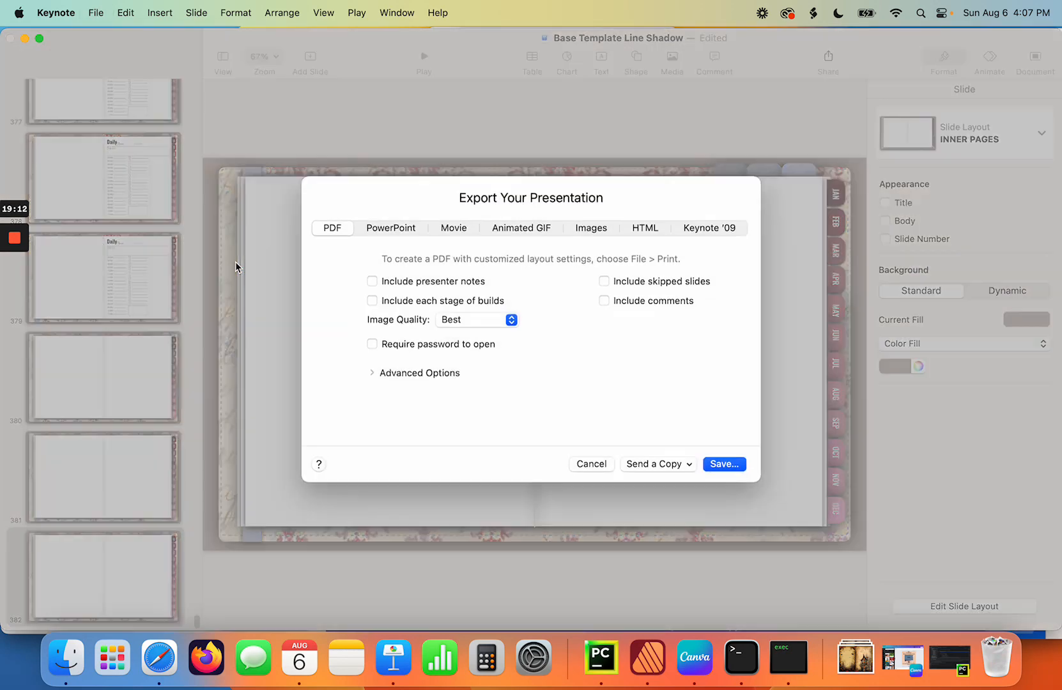
click(722, 464)
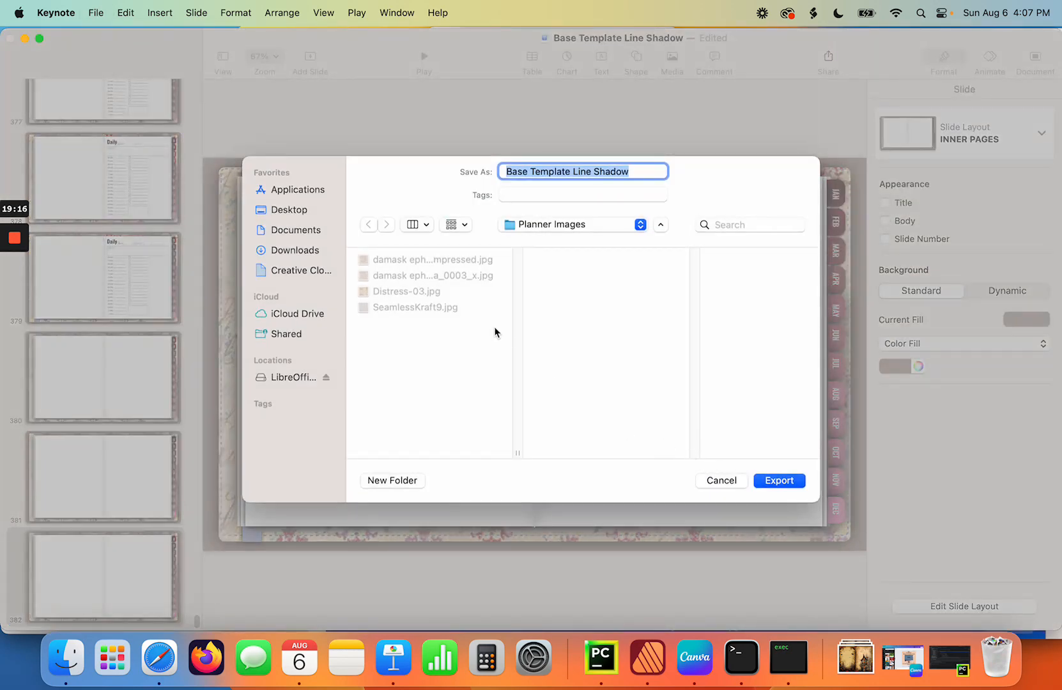
click(550, 226)
click(549, 240)
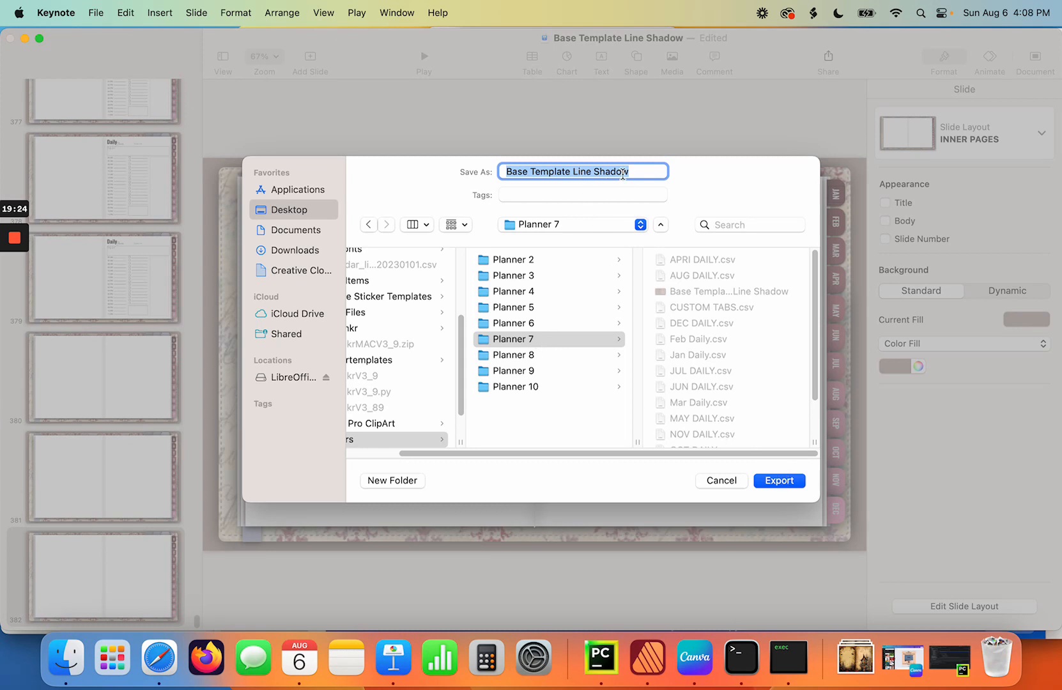
text(PDF)
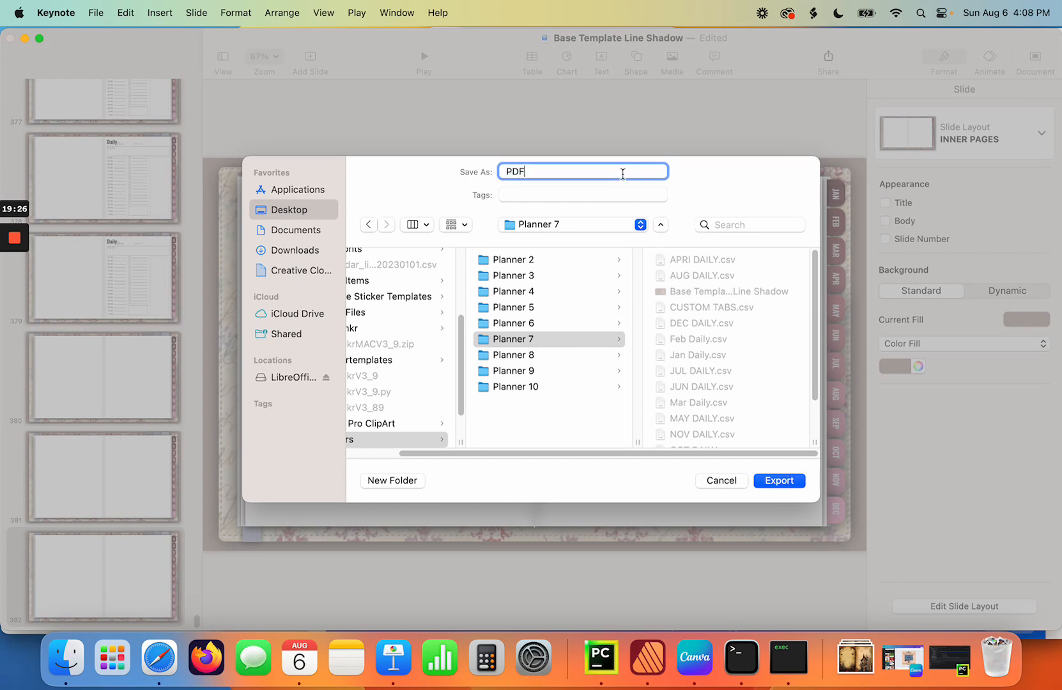
click(778, 482)
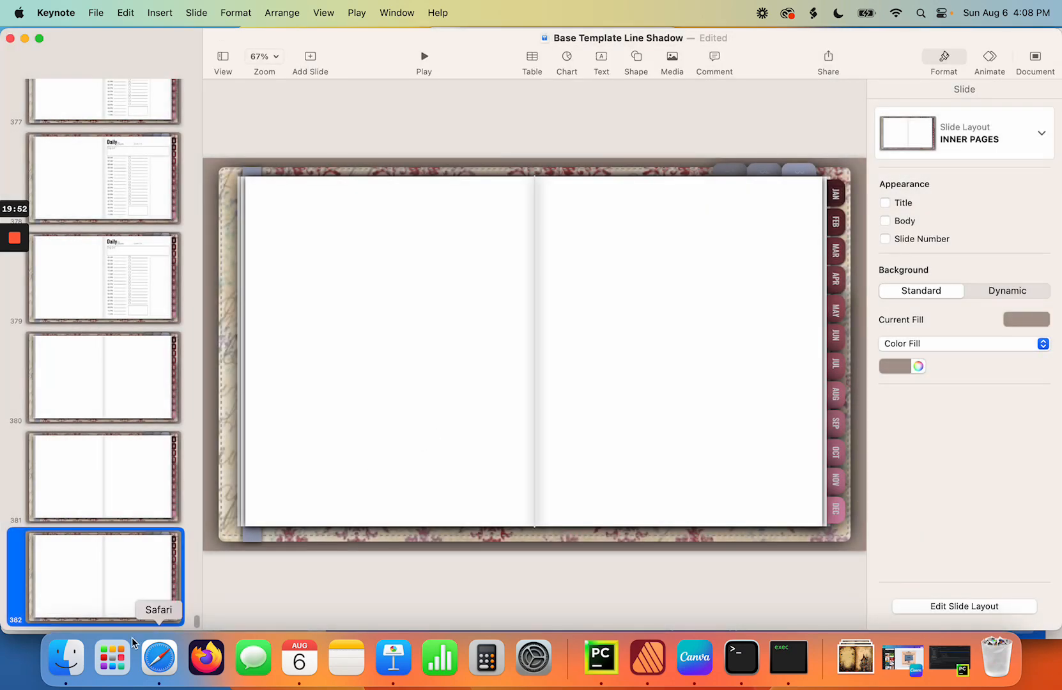
- Open the exported PDF from the Planner 7 folder in Finder, check it in Preview and close it
click(64, 663)
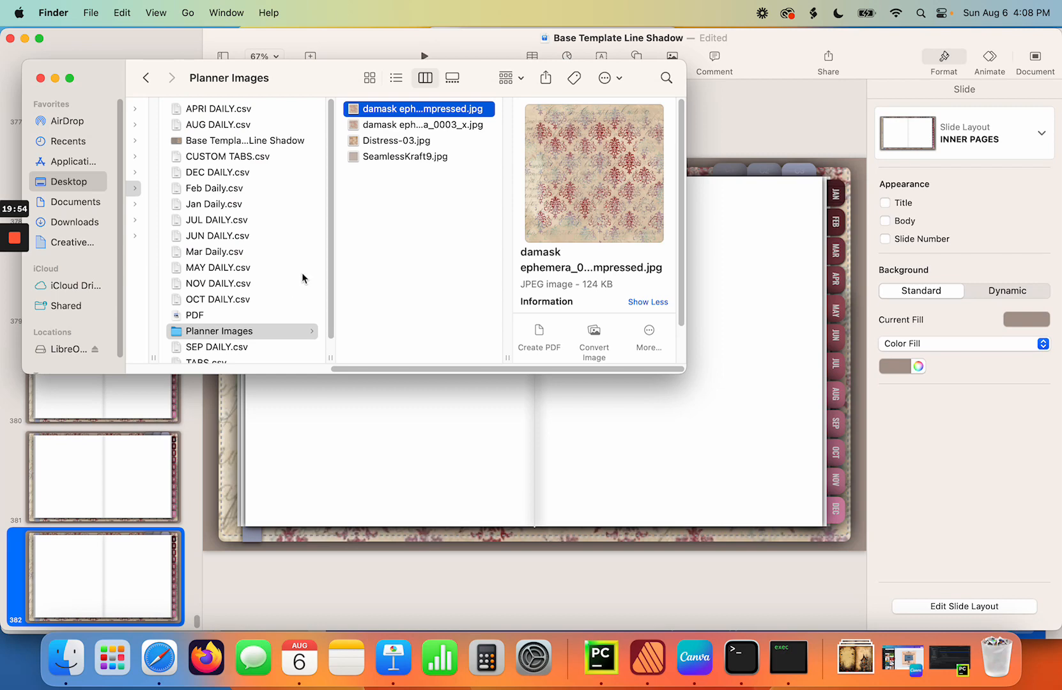
click(220, 315)
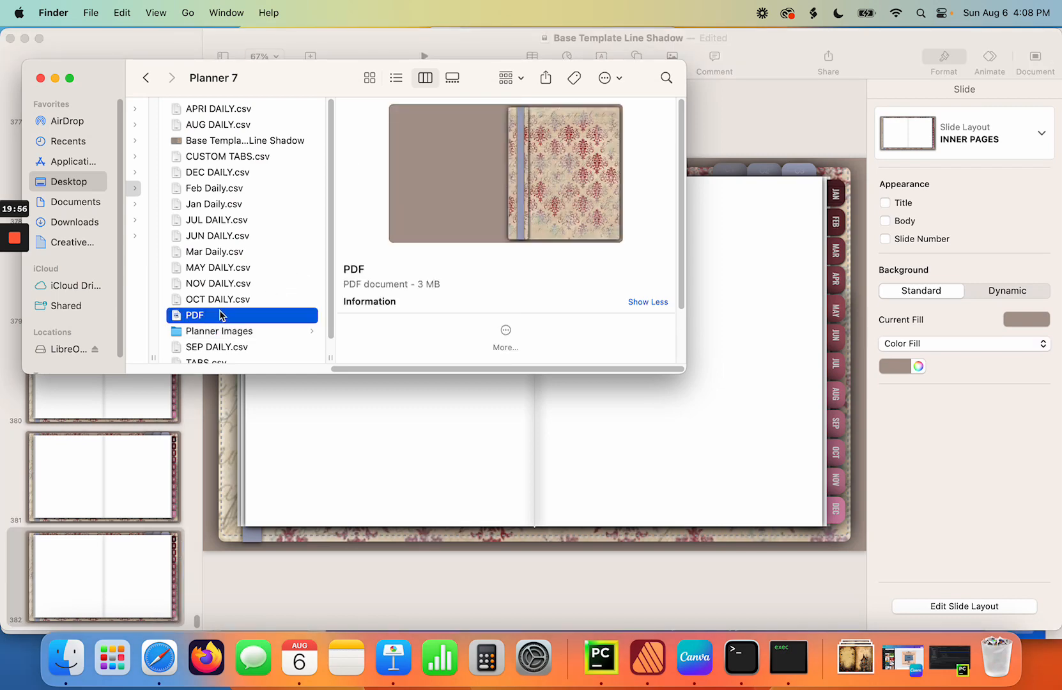
double_click(221, 316)
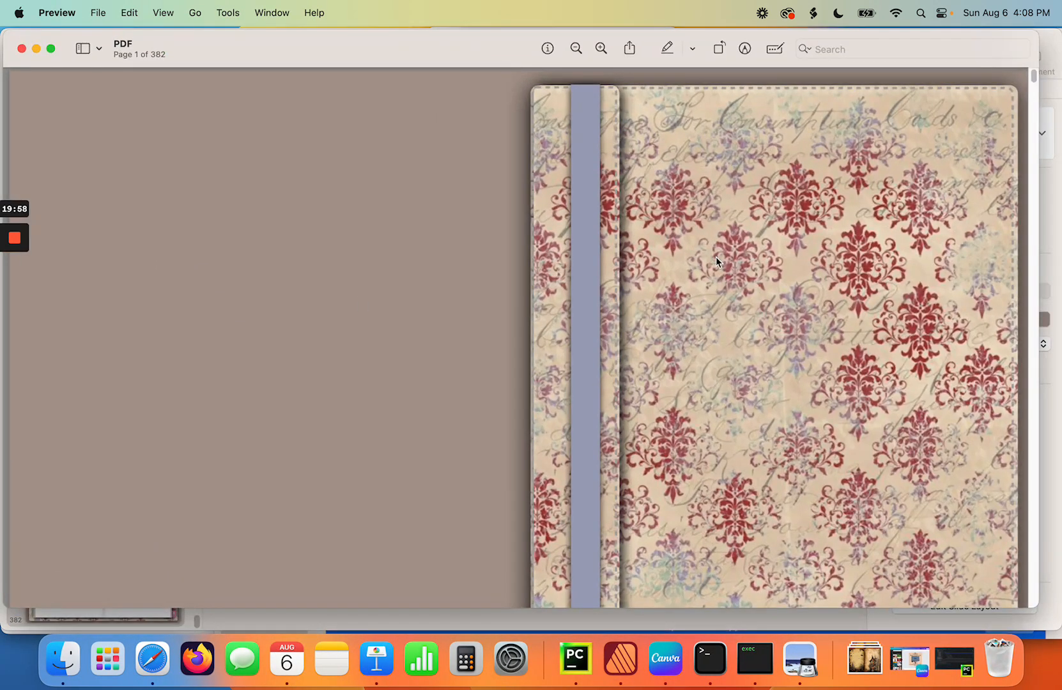
mouse_move(1034, 77)
mouse_down()
mouse_move(1040, 134)
mouse_move(1034, 77)
mouse_up()
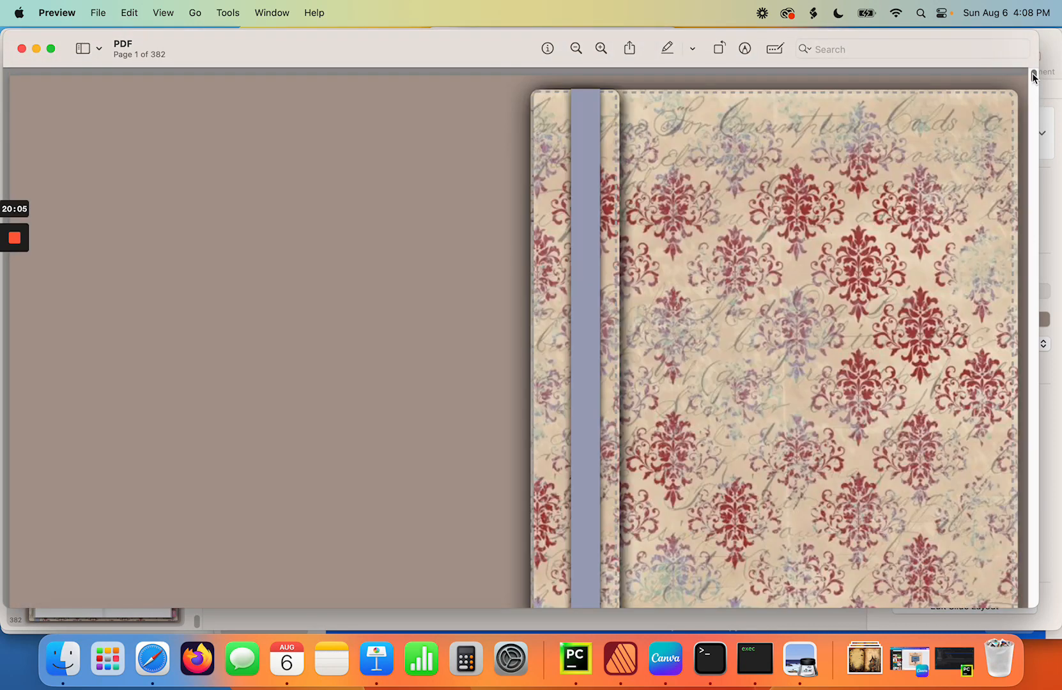
click(21, 49)
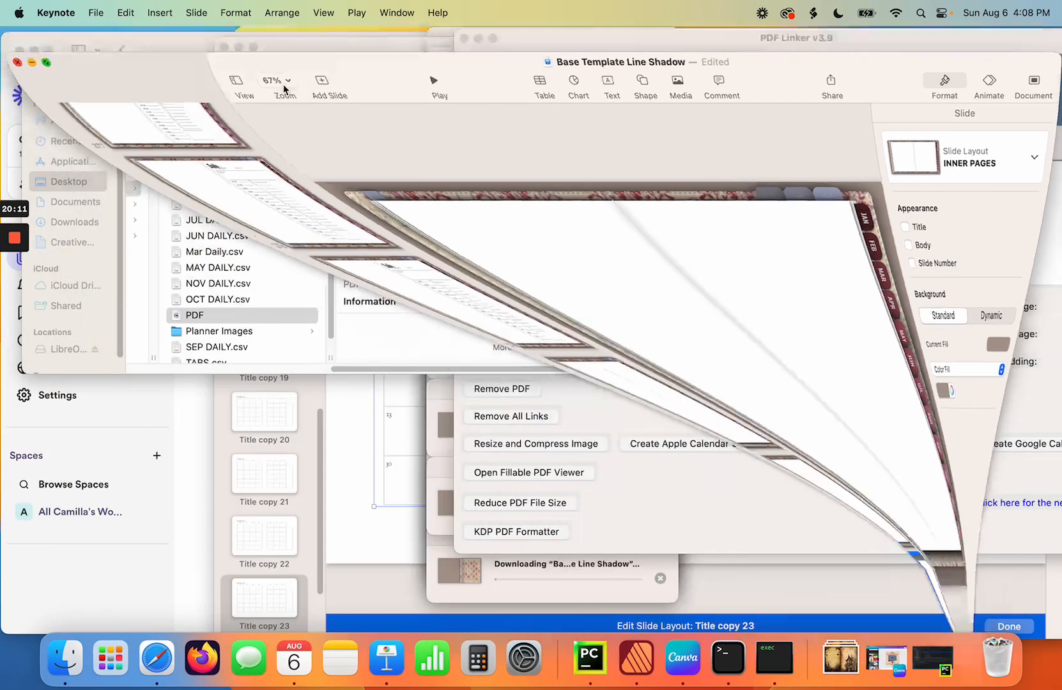
- Minimize the planner presentation, the Finder window and the 2023 2024 2 Page Months presentation
click(25, 39)
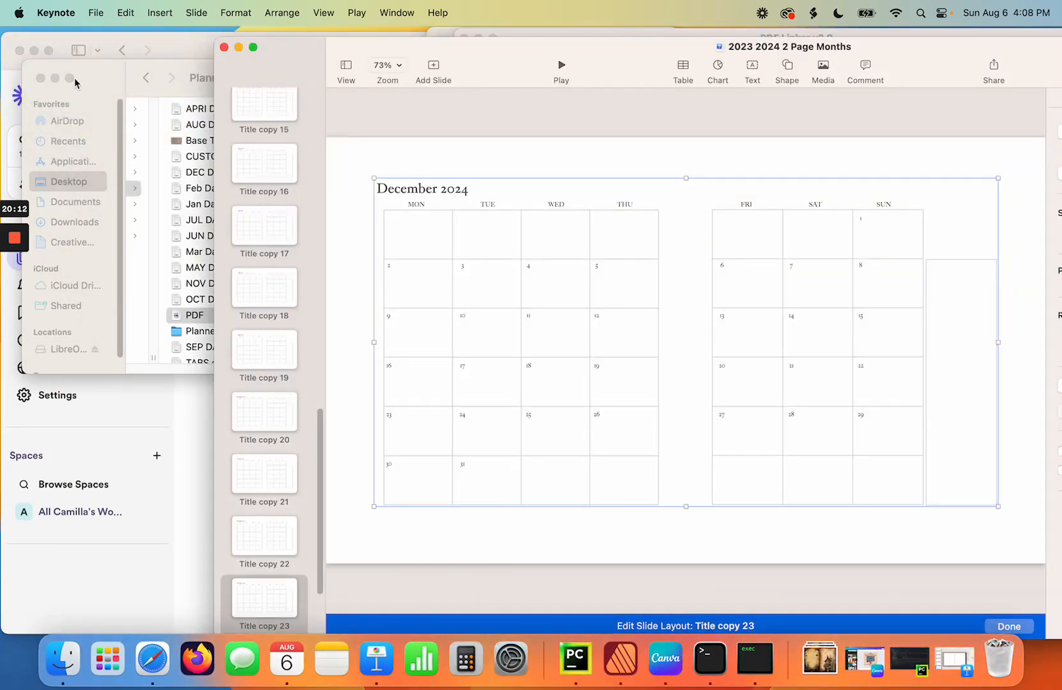
click(55, 78)
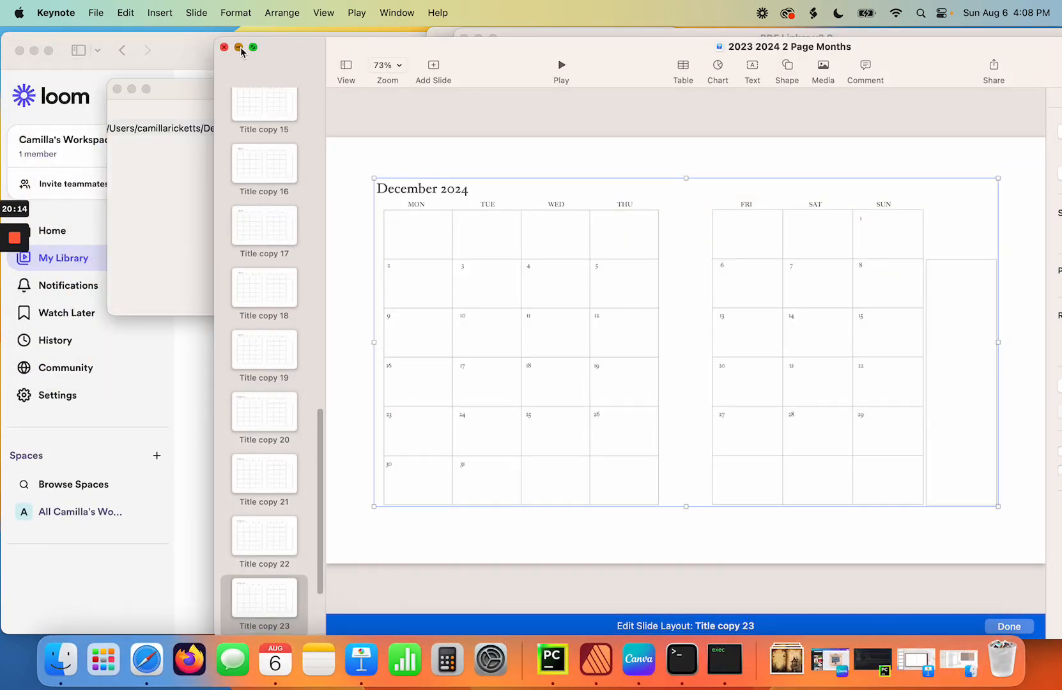
click(239, 48)
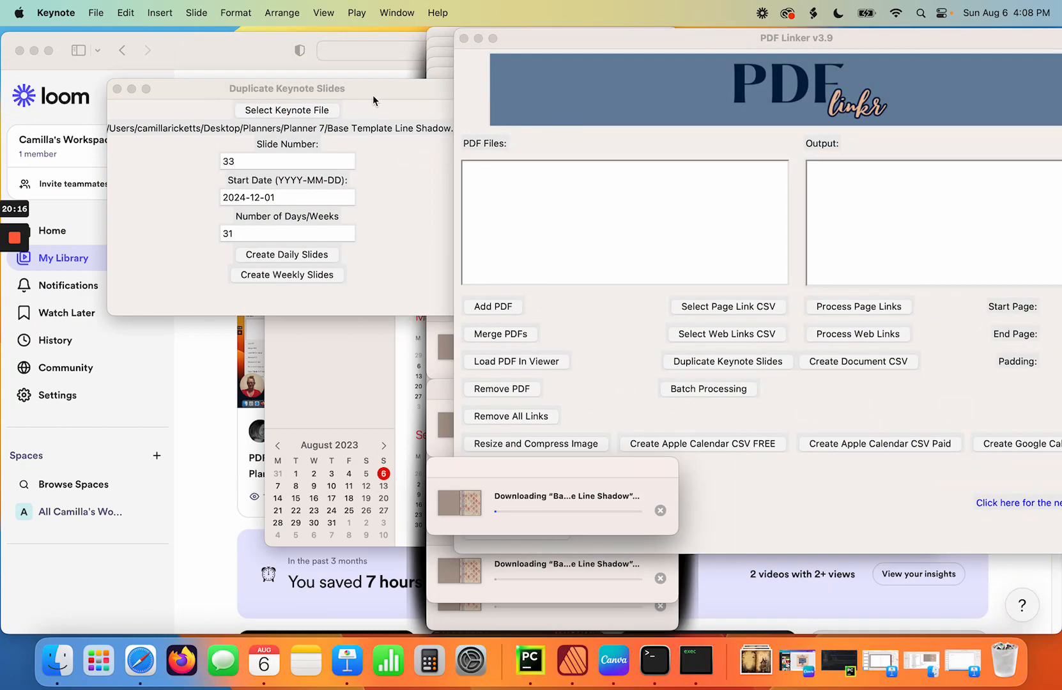
- Switch to PDF Linker, move its main window fully into view and close the Duplicate Keynote Slides window
click(372, 95)
drag(402, 94, 269, 71)
drag(592, 39, 334, 54)
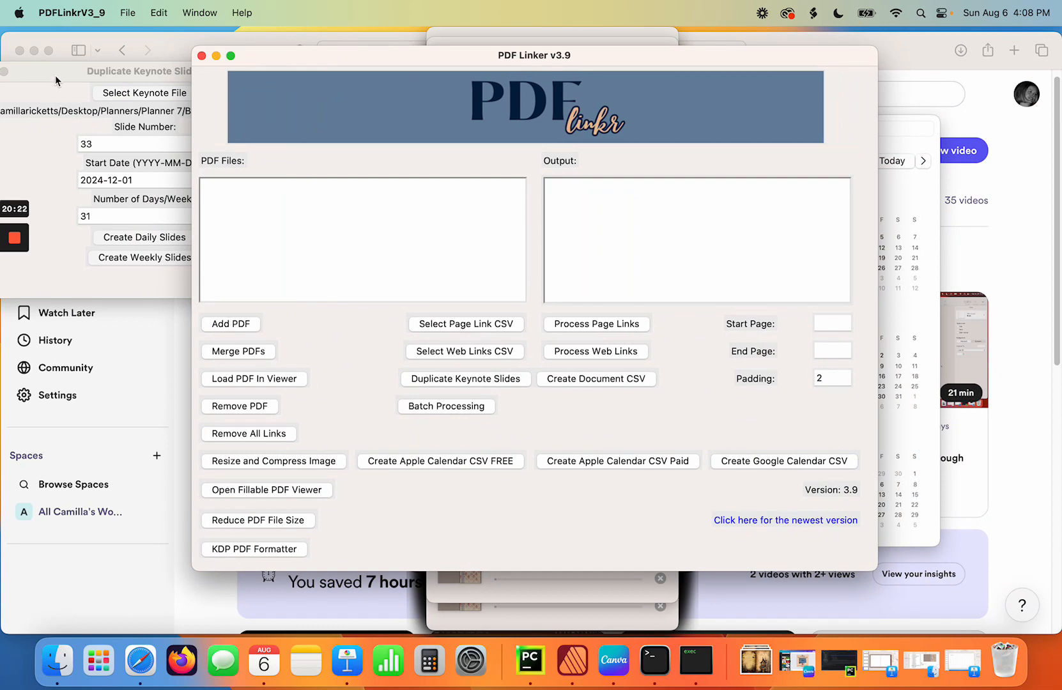
drag(55, 76, 90, 77)
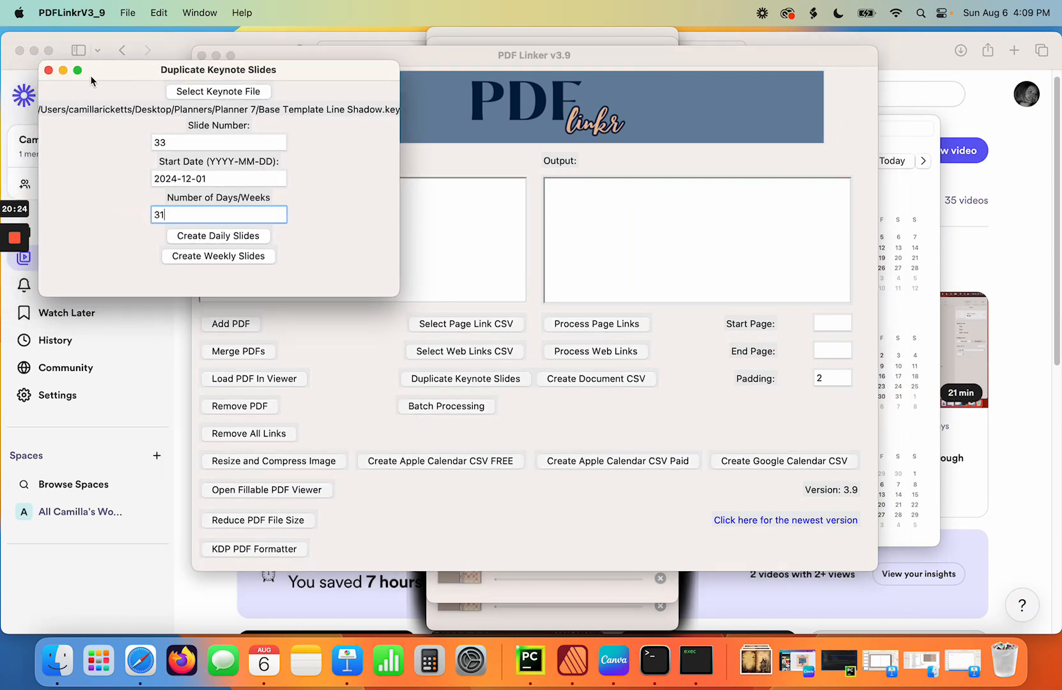
click(46, 69)
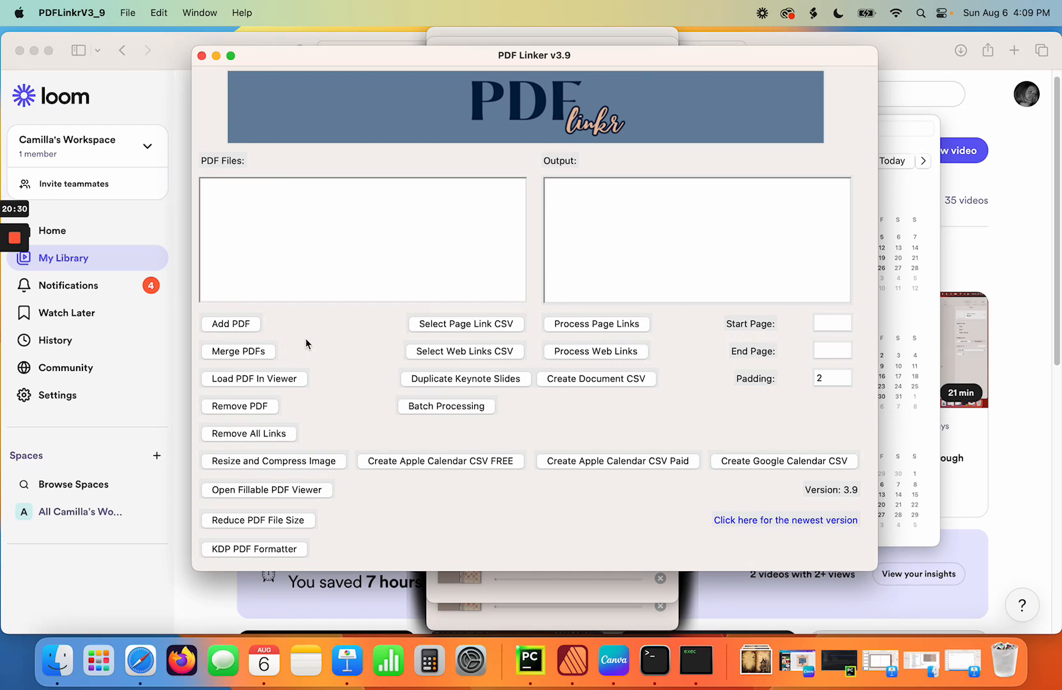
- Start adding a PDF to PDF Linker from the Planner 7 folder
click(235, 325)
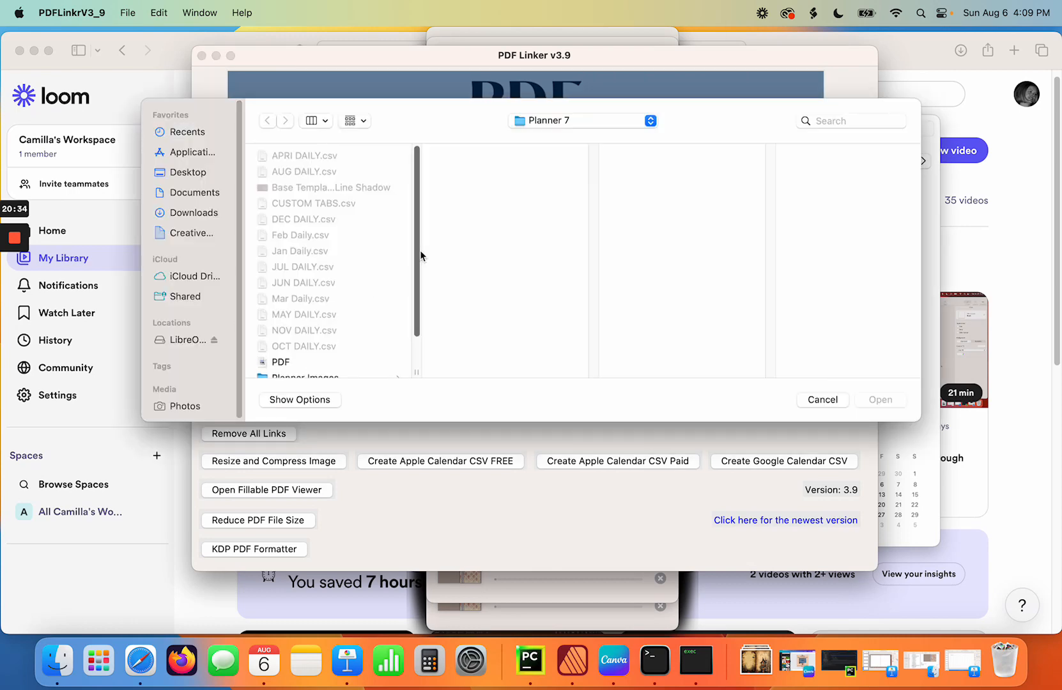
- Add the file PDF from the Planner 7 folder to the list of PDF files
scroll(420, 250, down, 2)
click(276, 315)
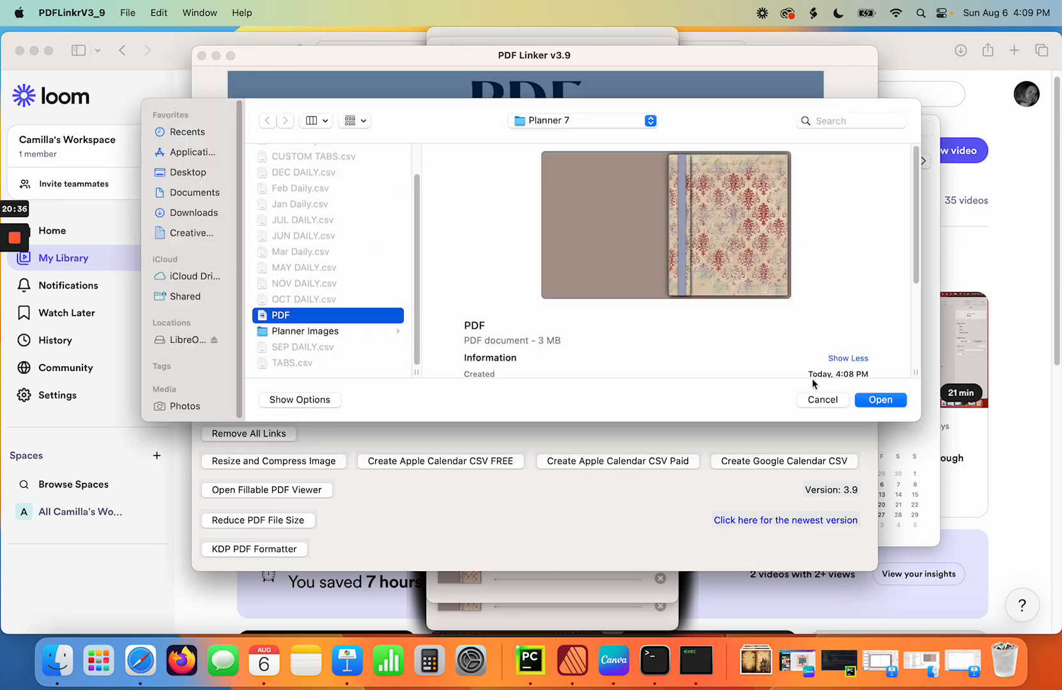
click(872, 403)
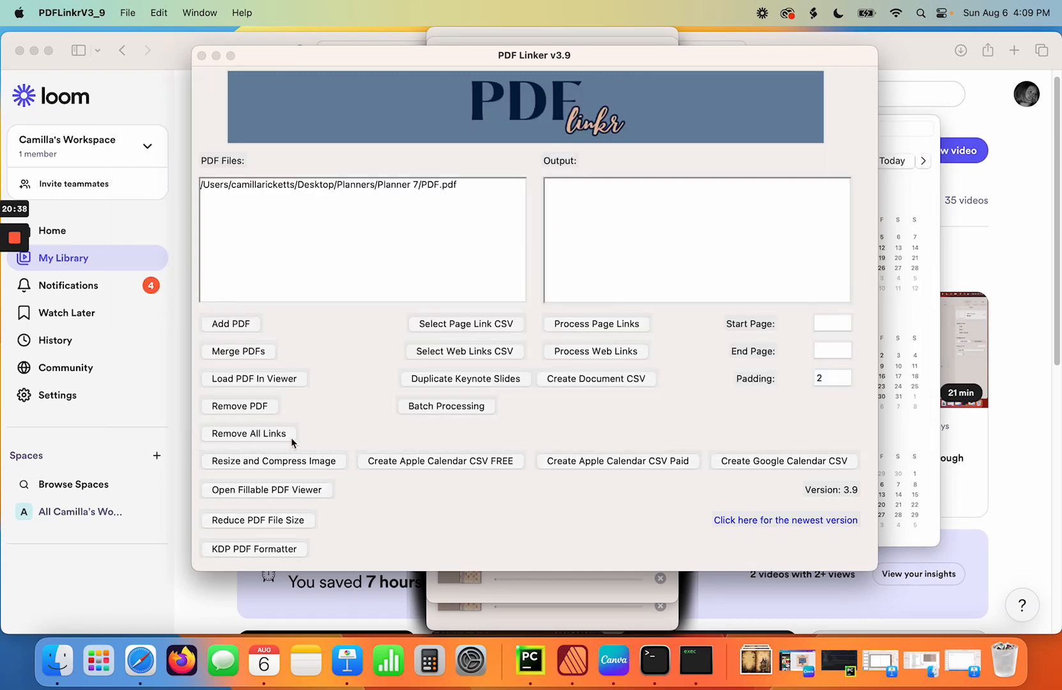
- Select the added PDF in the file list and load it in the PDF viewer
click(262, 380)
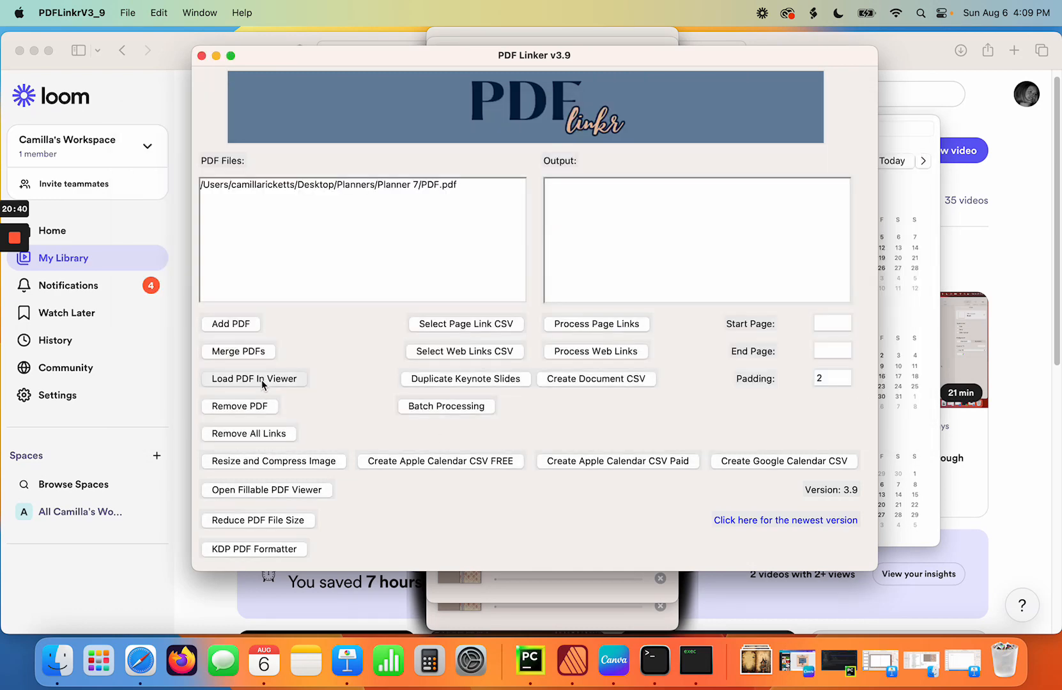
click(500, 270)
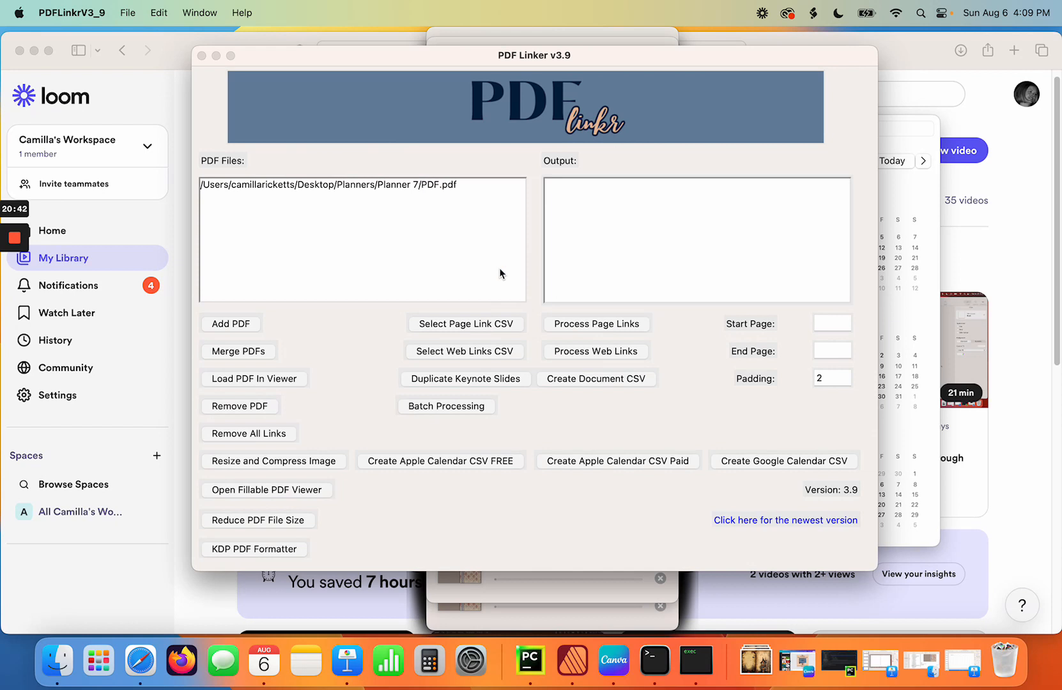
click(426, 187)
click(255, 381)
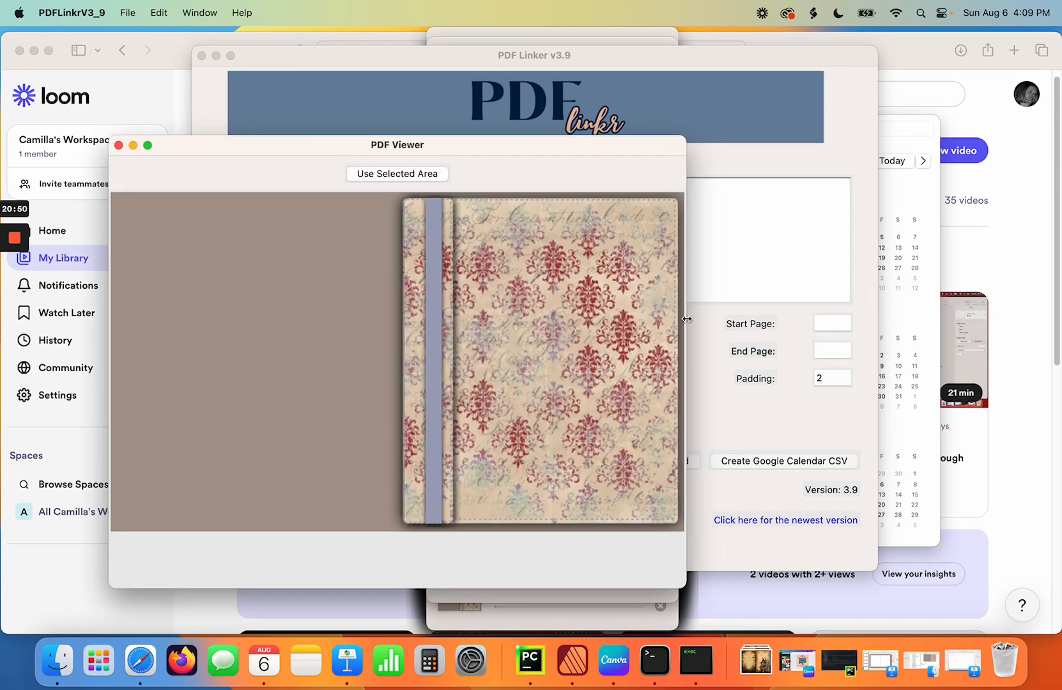
- Widen the PDF viewer and set the JAN to DEC tab strip on page 2 as the selected area for links
drag(686, 319, 1025, 304)
click(925, 391)
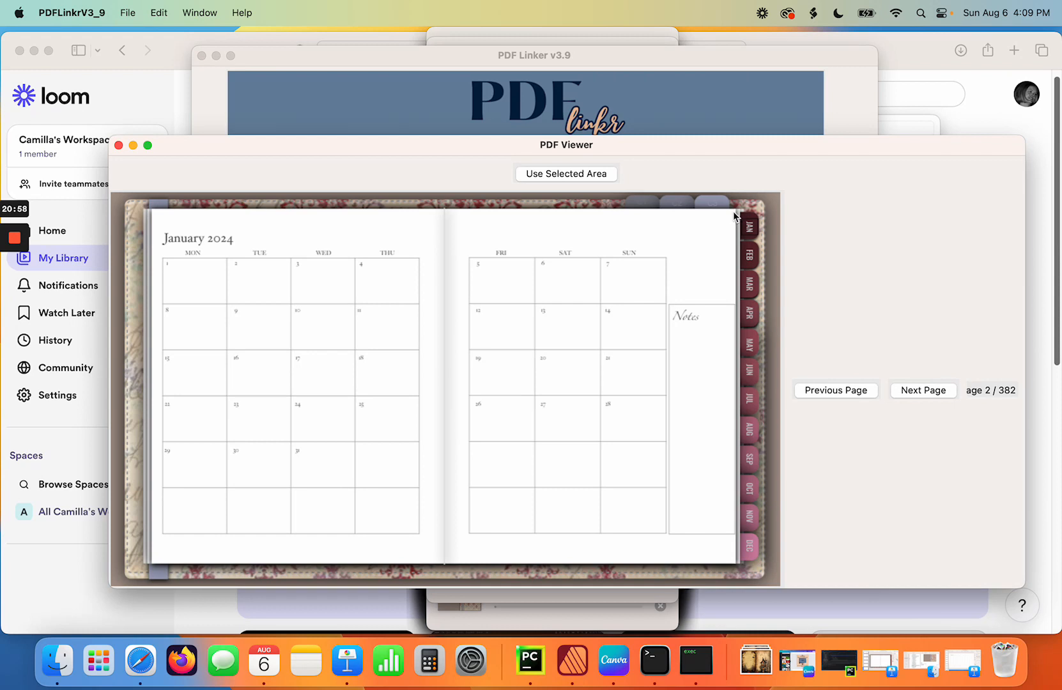
drag(733, 211, 769, 576)
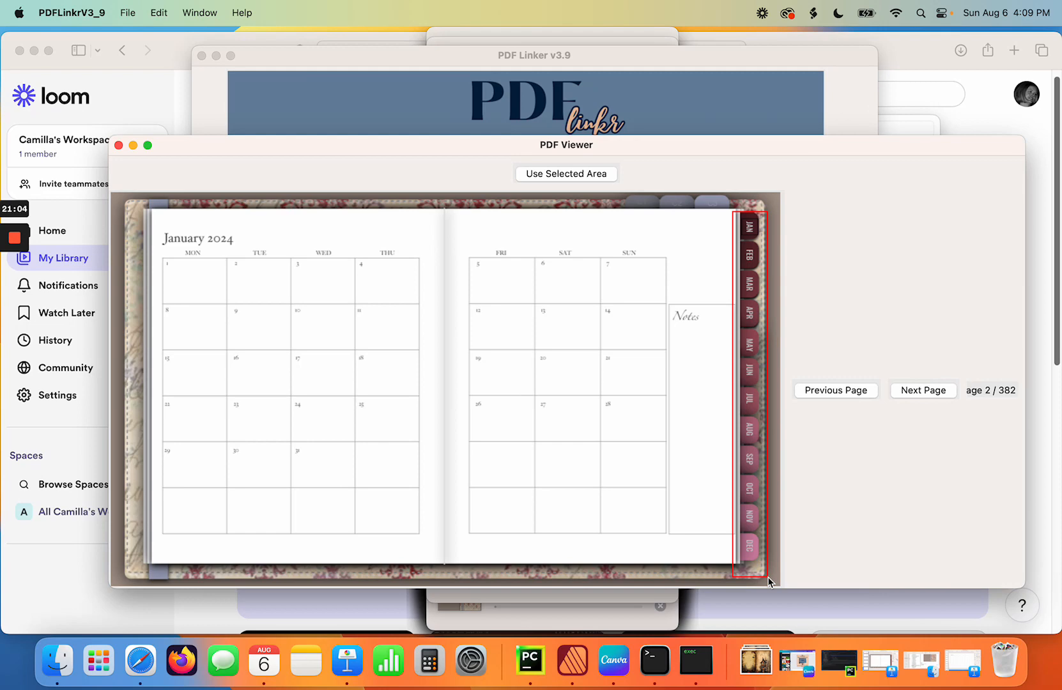
click(581, 174)
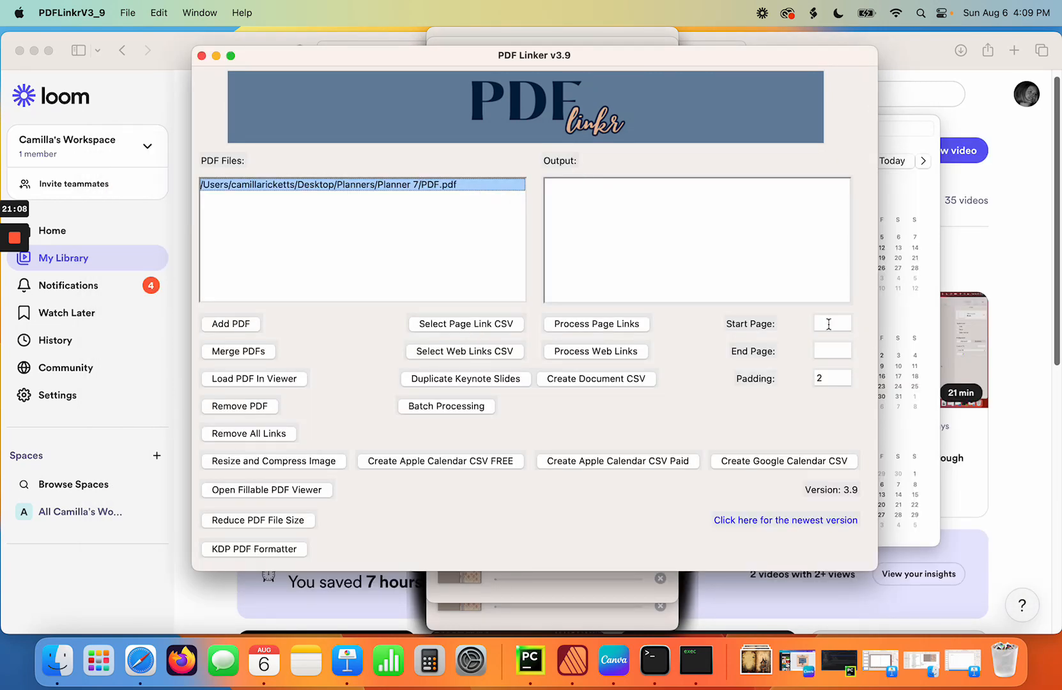
- Process the page links using TABS.csv from the Planner 7 folder and review the output log
click(486, 323)
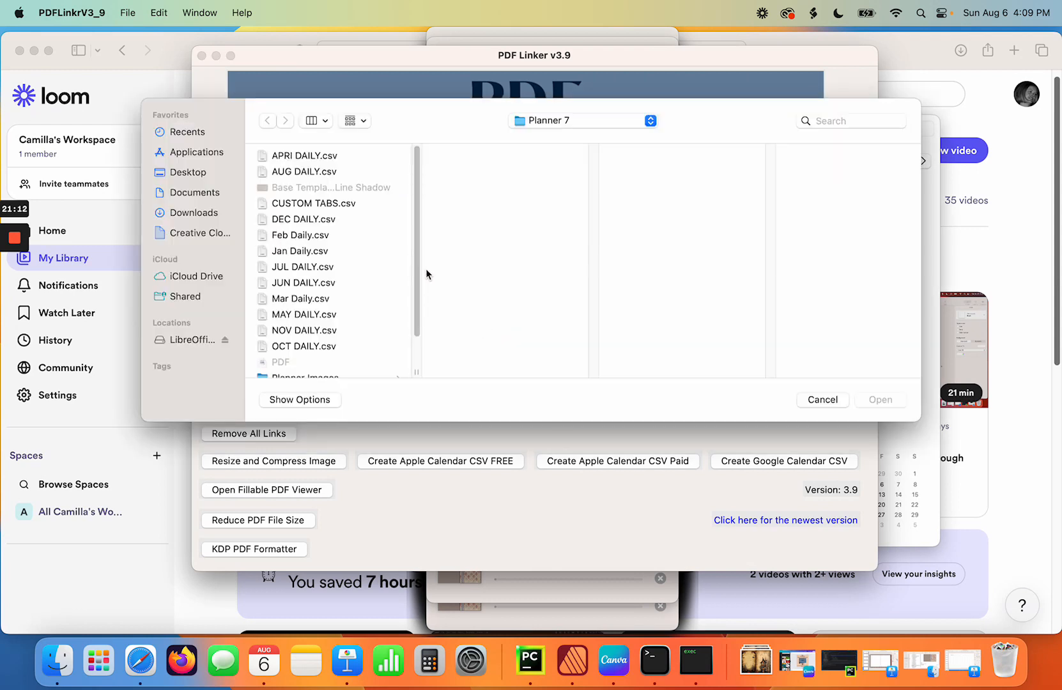
drag(419, 225, 419, 267)
click(305, 363)
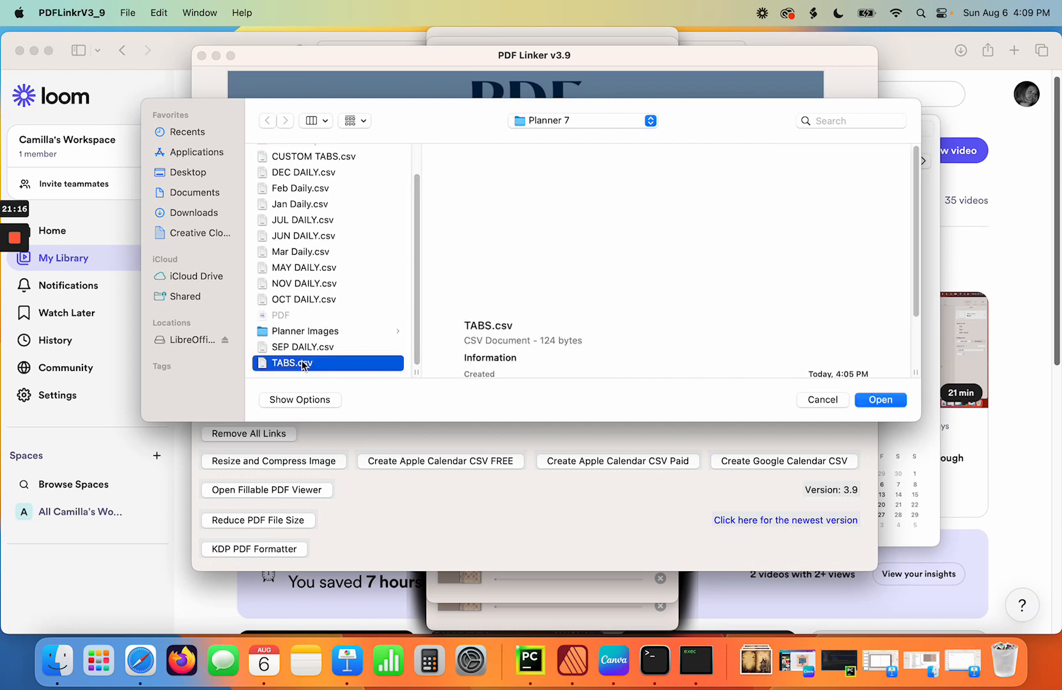
click(882, 401)
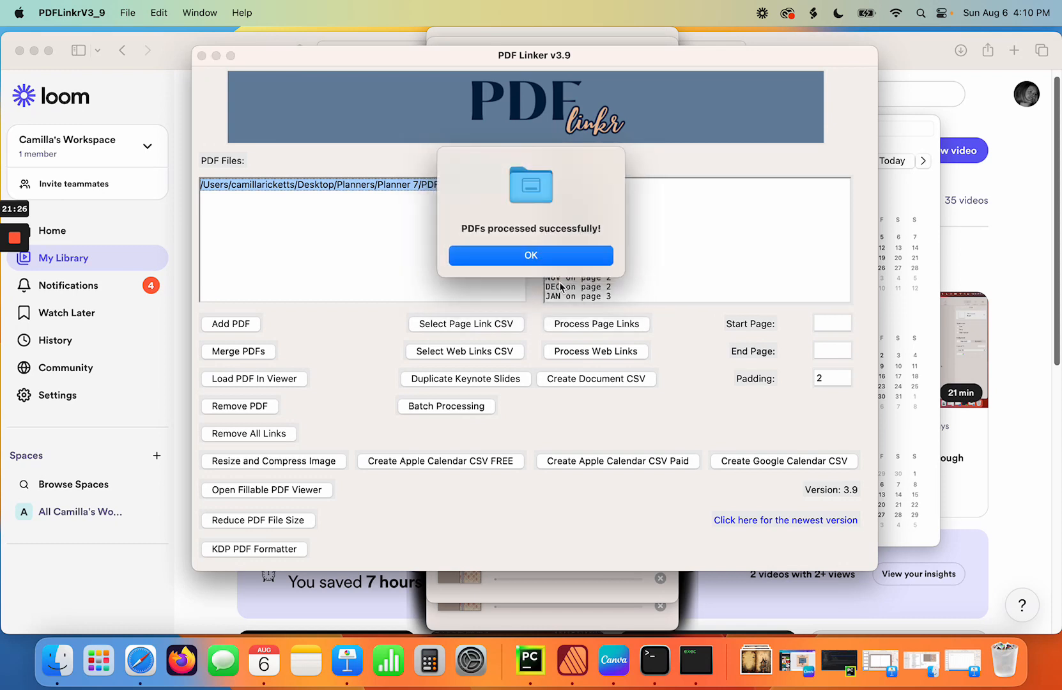
click(512, 256)
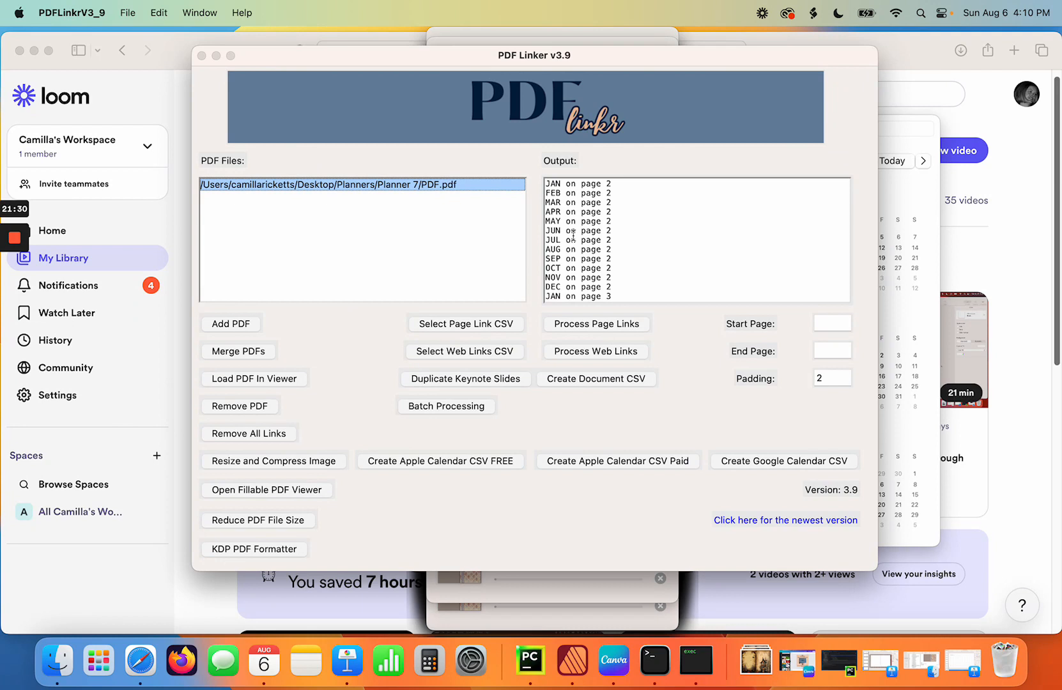
scroll(573, 238, down, 20)
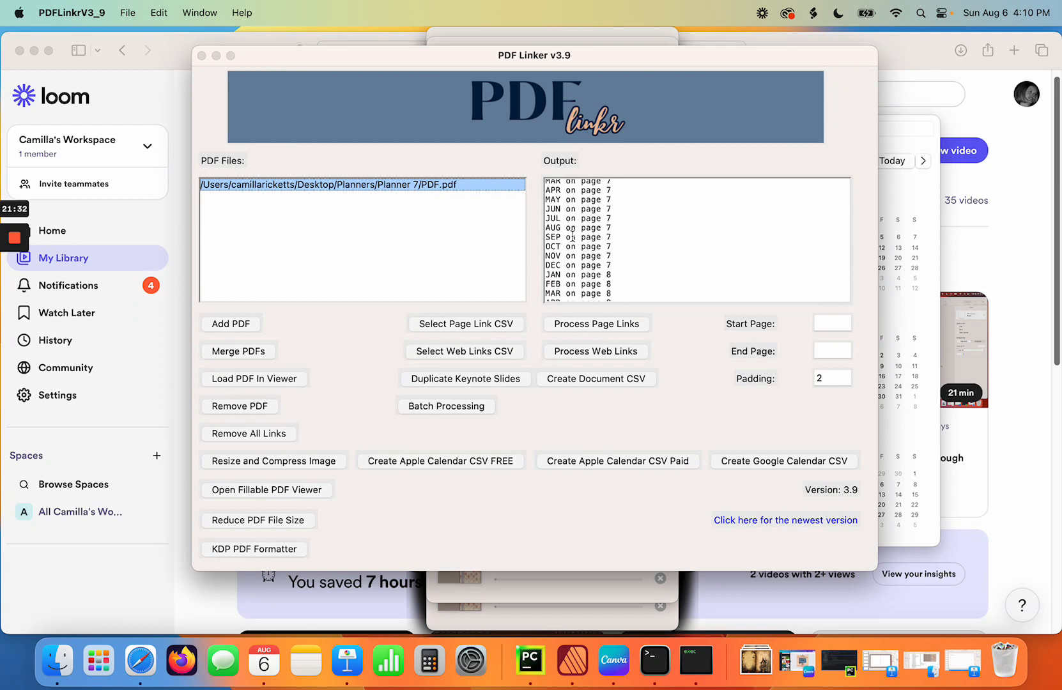
scroll(572, 237, down, 20)
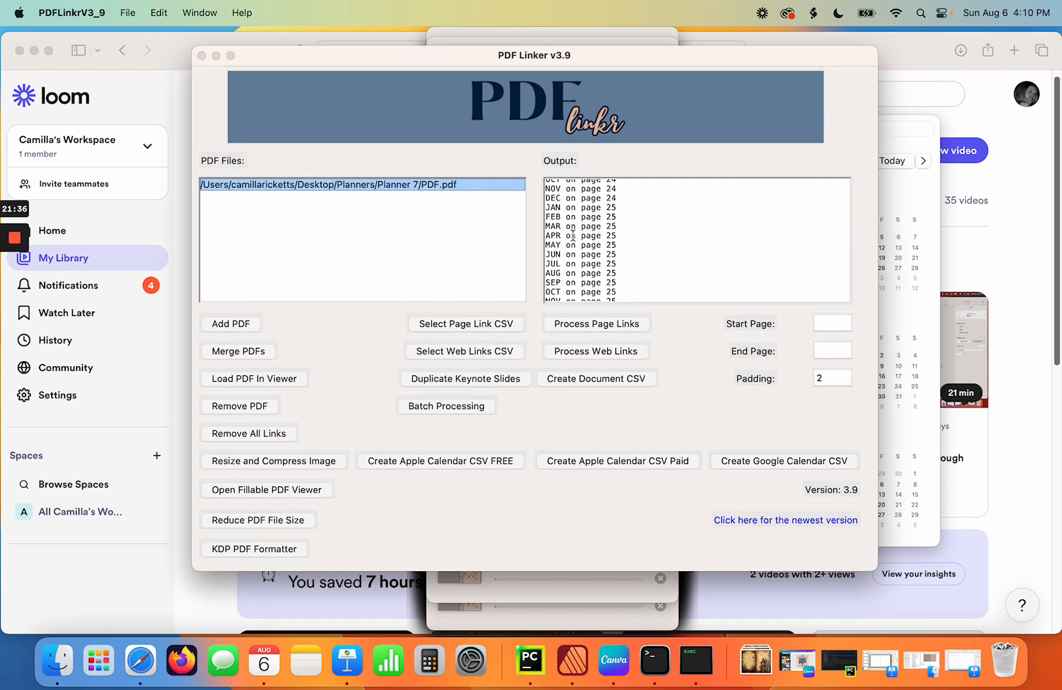
- Switch to Finder and open PDF_updated.pdf from the Planner 7 folder in Preview, going to the January 2024 page
click(57, 661)
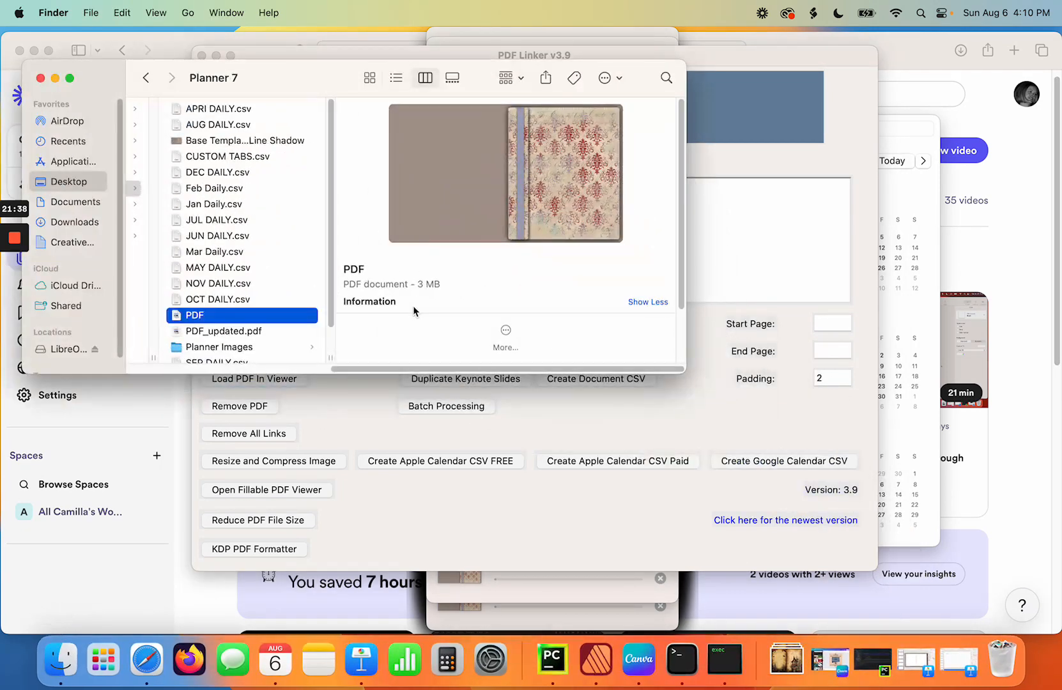
click(242, 333)
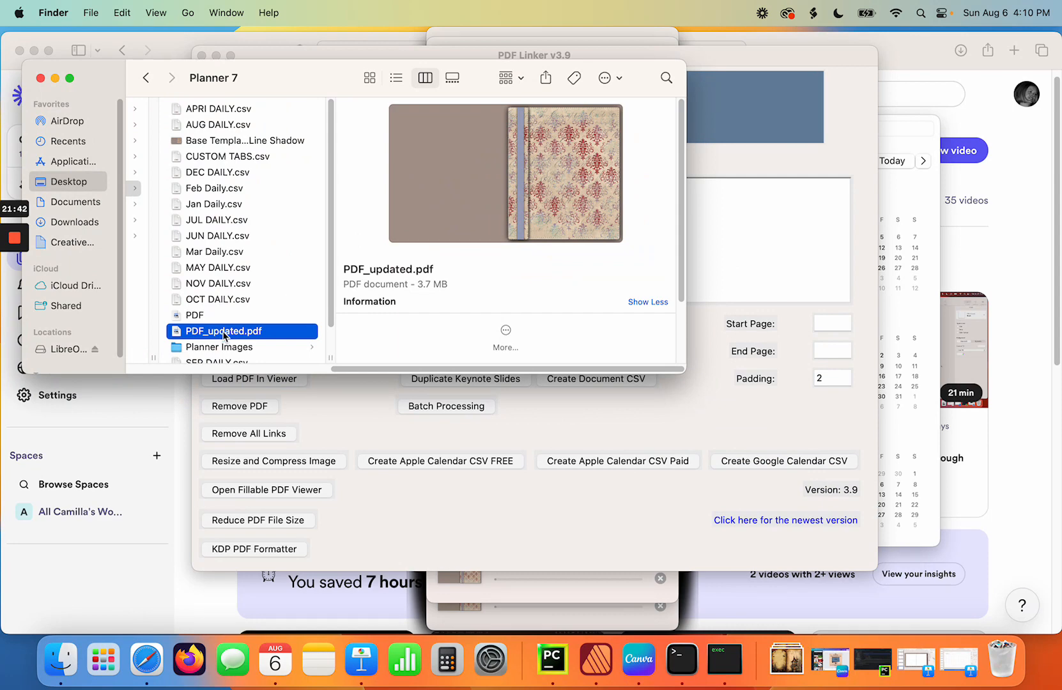
double_click(224, 333)
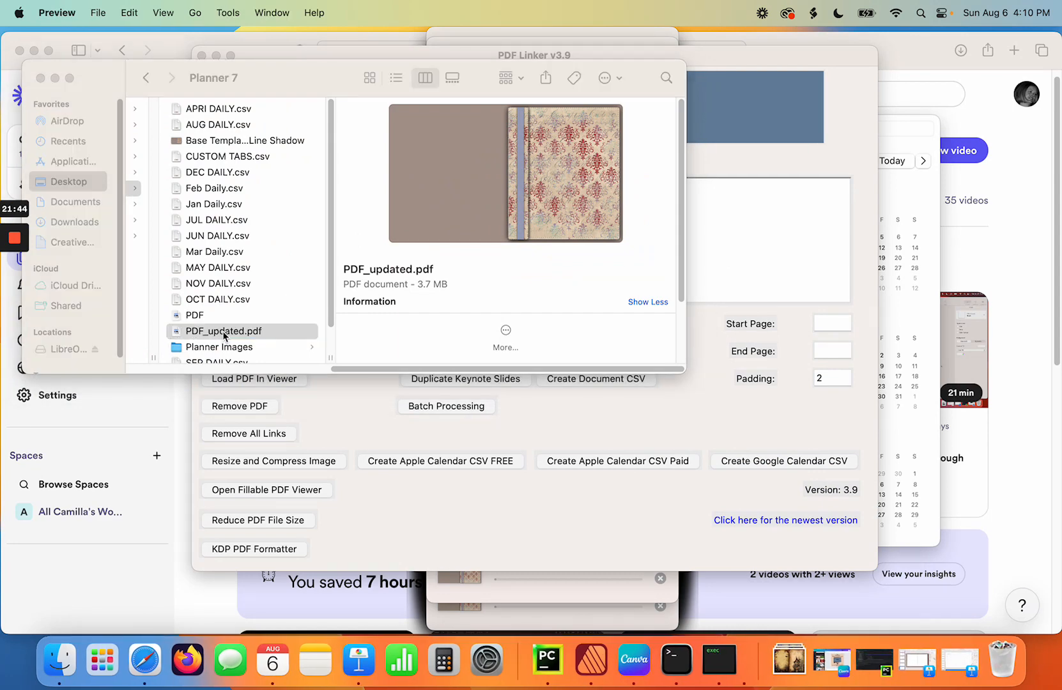
scroll(853, 223, down, 10)
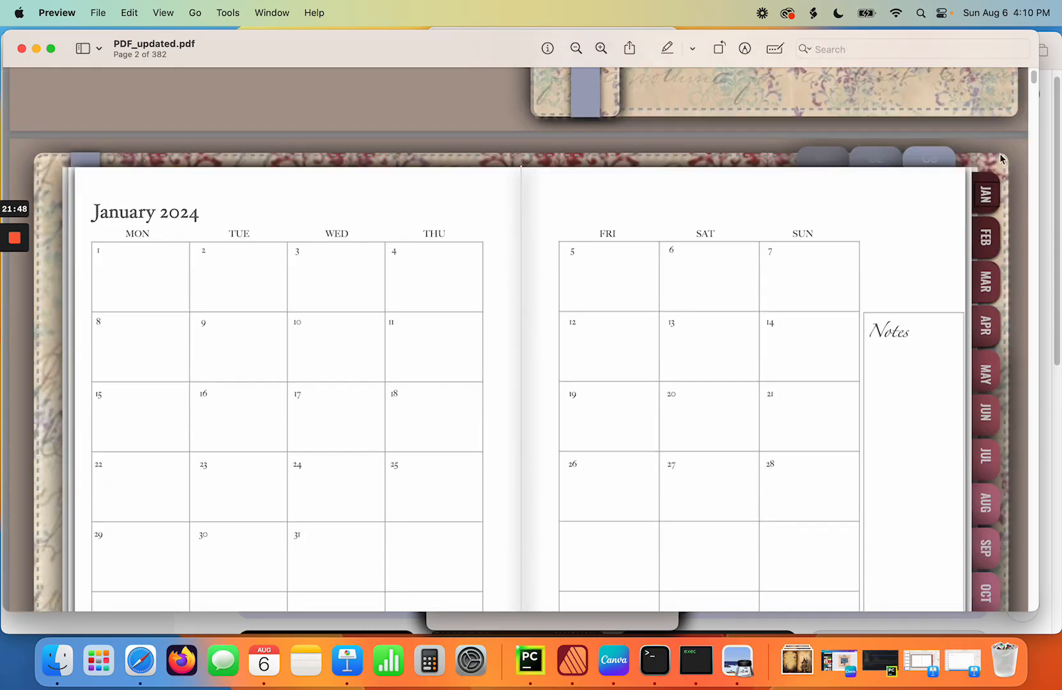
- Test the linked month tabs through December in PDF_updated.pdf and close the document
click(985, 206)
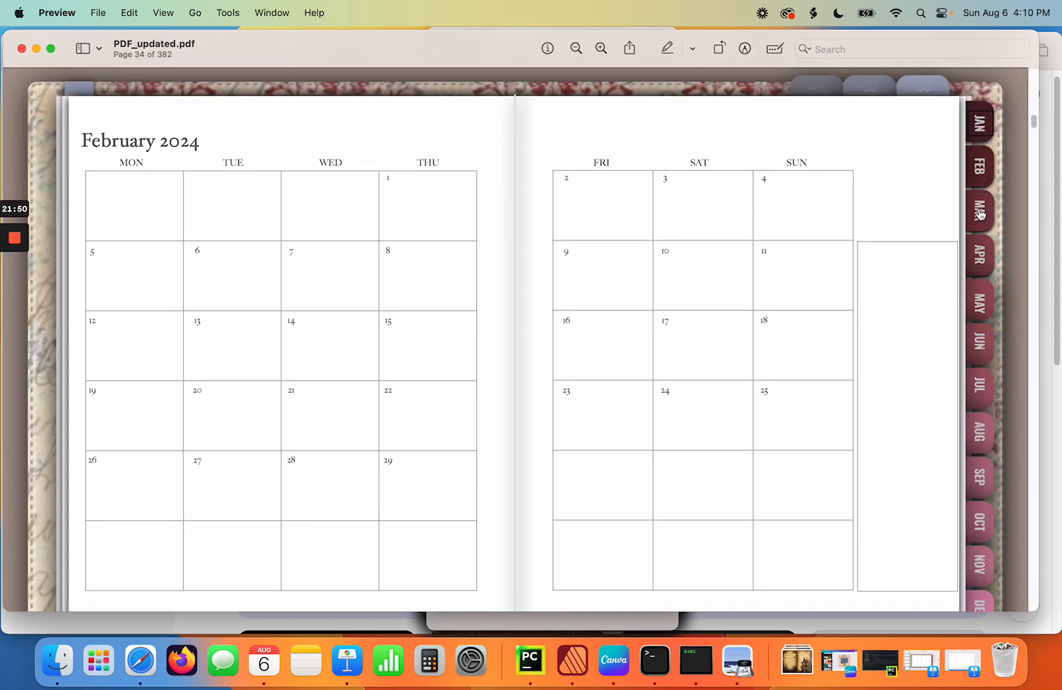
click(980, 214)
click(981, 264)
click(981, 310)
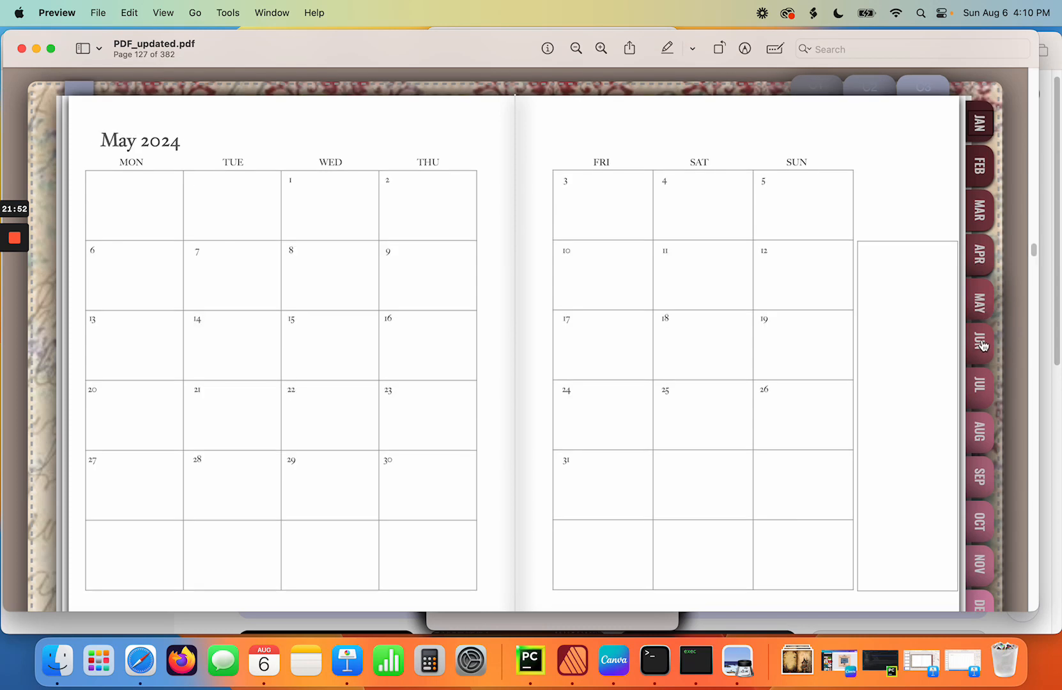
click(981, 346)
click(980, 396)
click(981, 435)
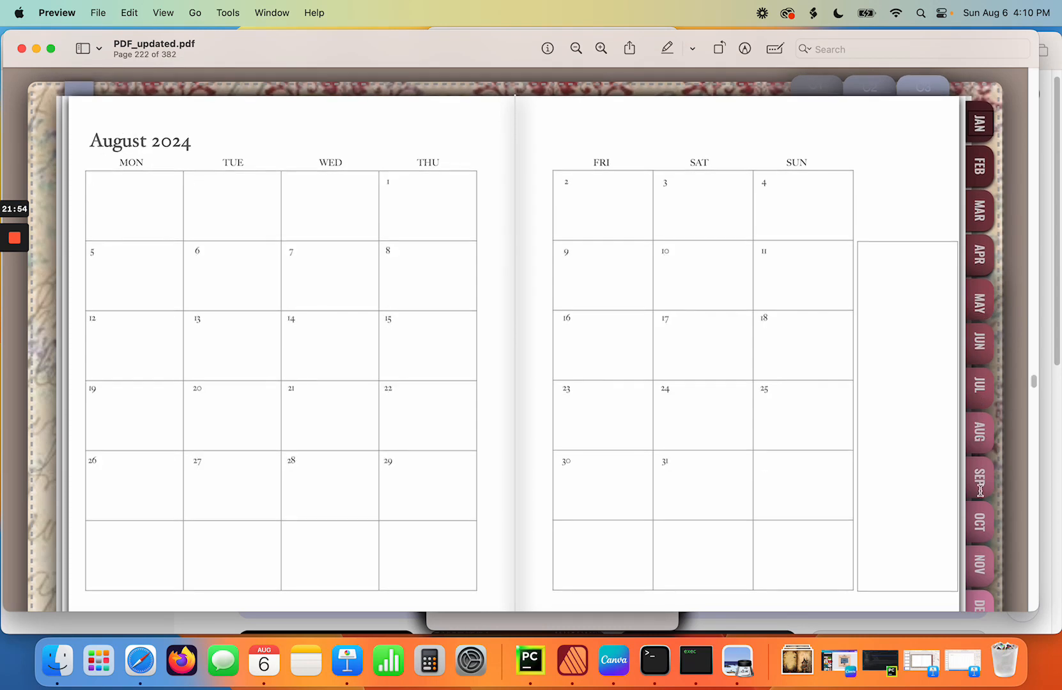
click(981, 479)
click(981, 515)
click(980, 563)
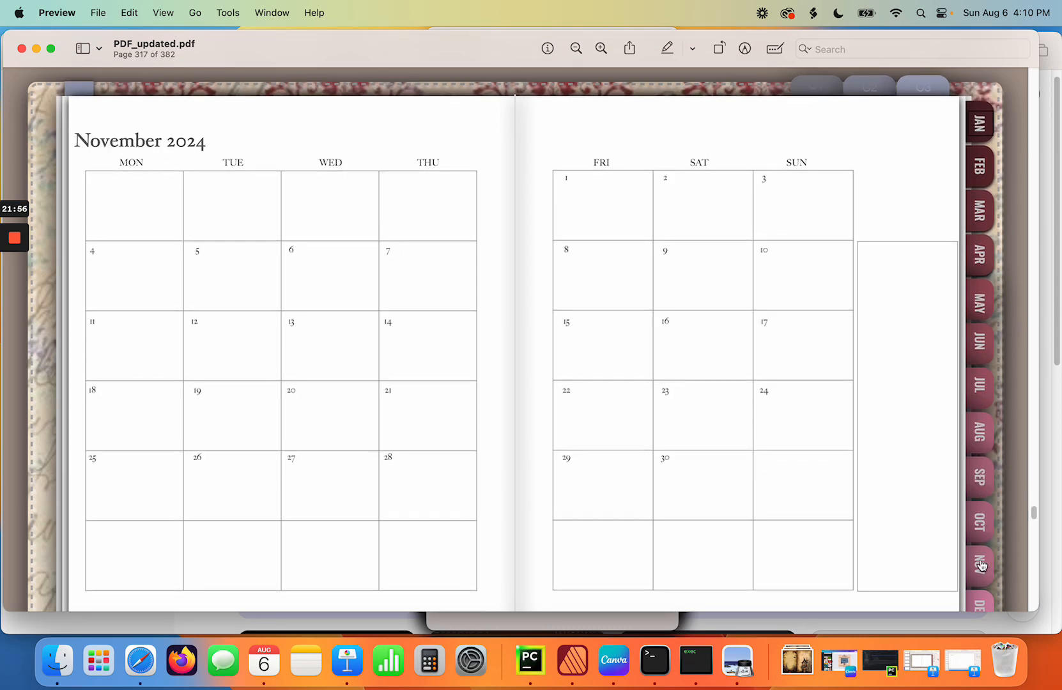
scroll(885, 480, down, 5)
click(980, 514)
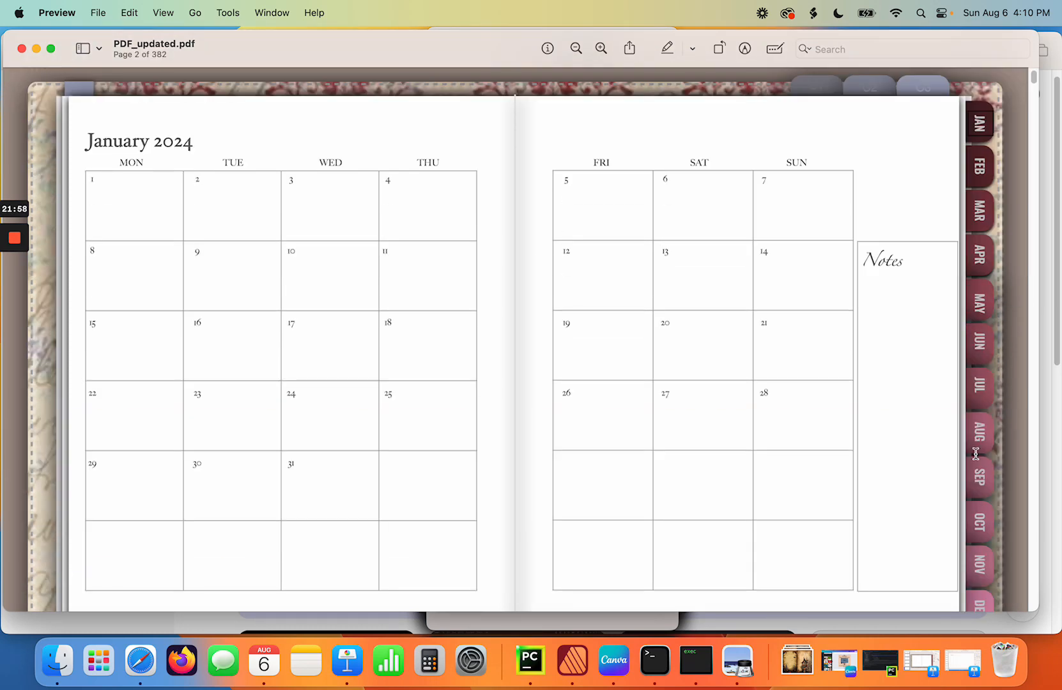
click(983, 396)
click(981, 572)
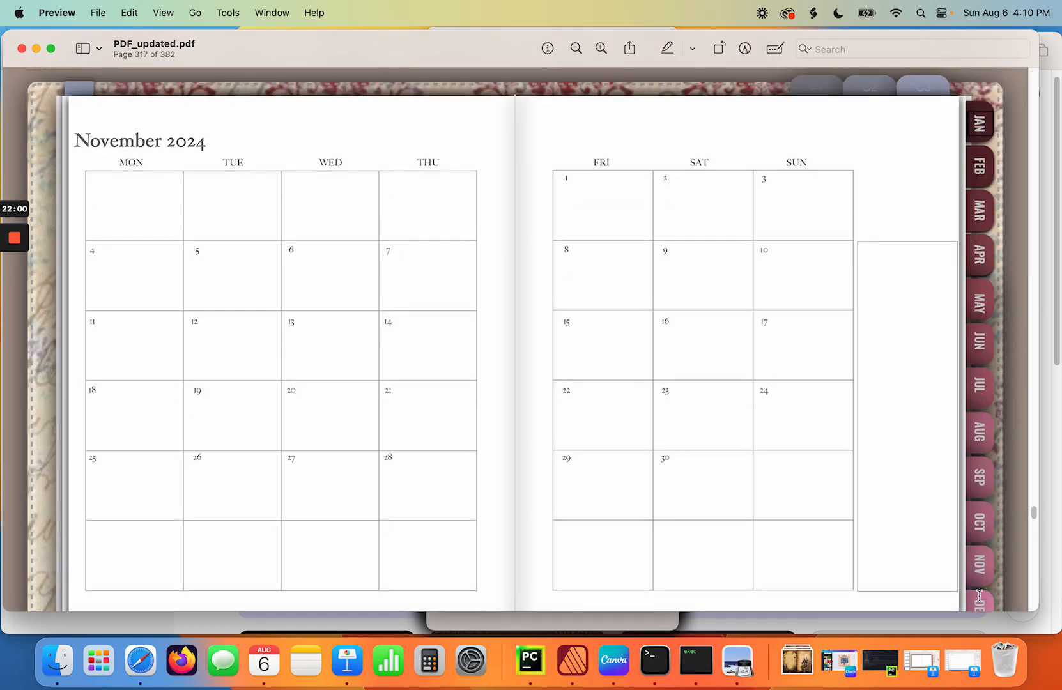
click(981, 604)
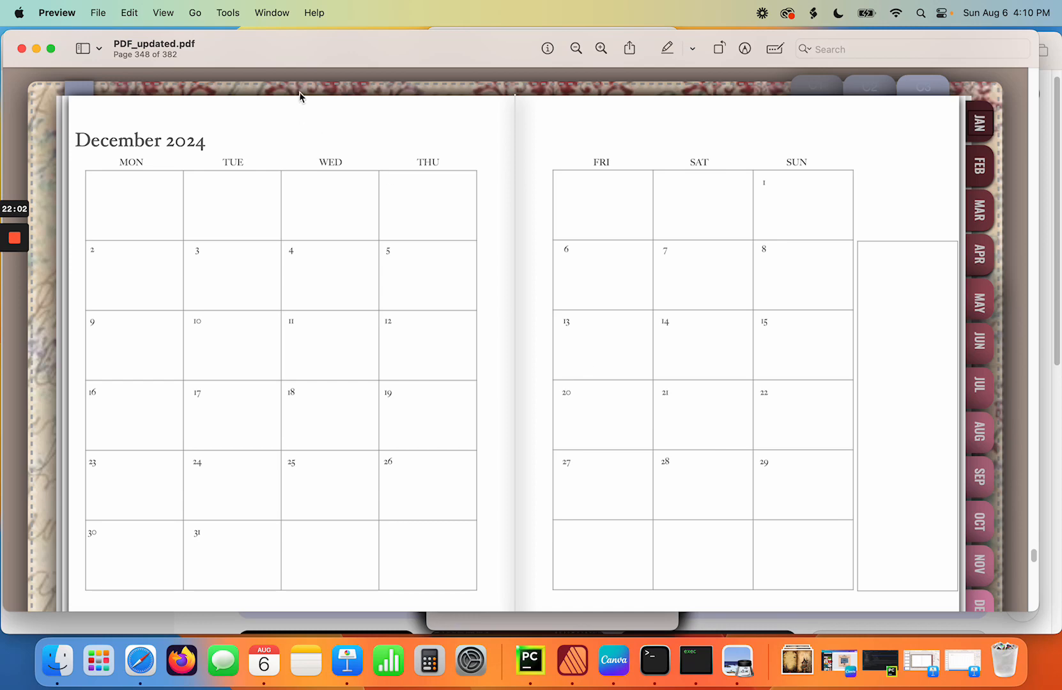
click(22, 53)
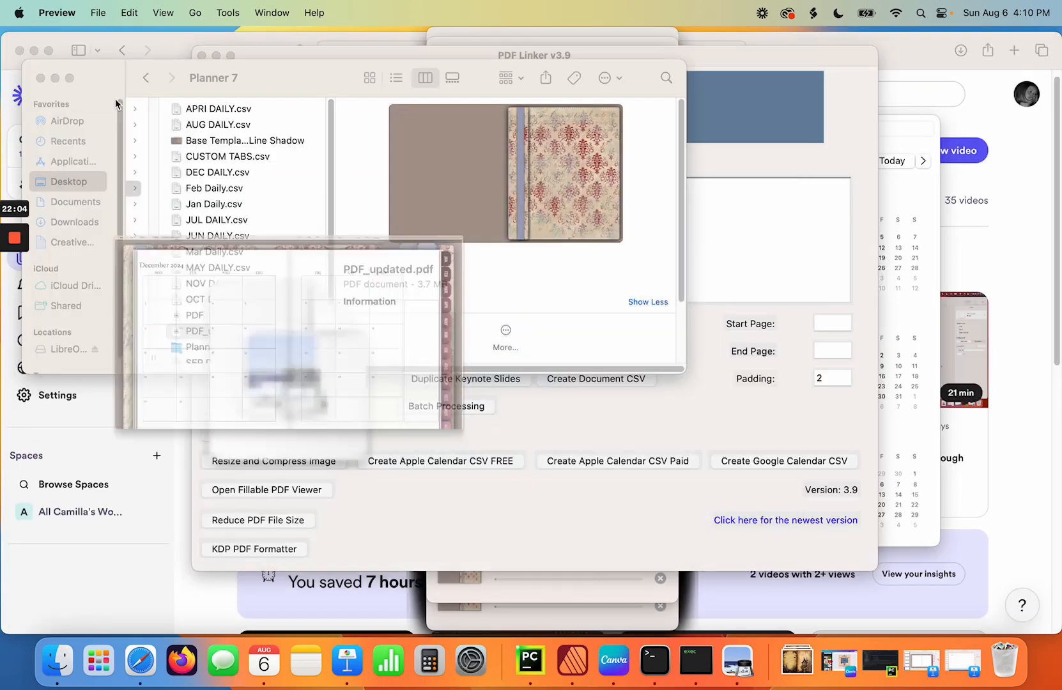
- Rename PDF_updated.pdf to PDF1.pdf in the Planner 7 folder and close the folder window
click(229, 336)
click(229, 333)
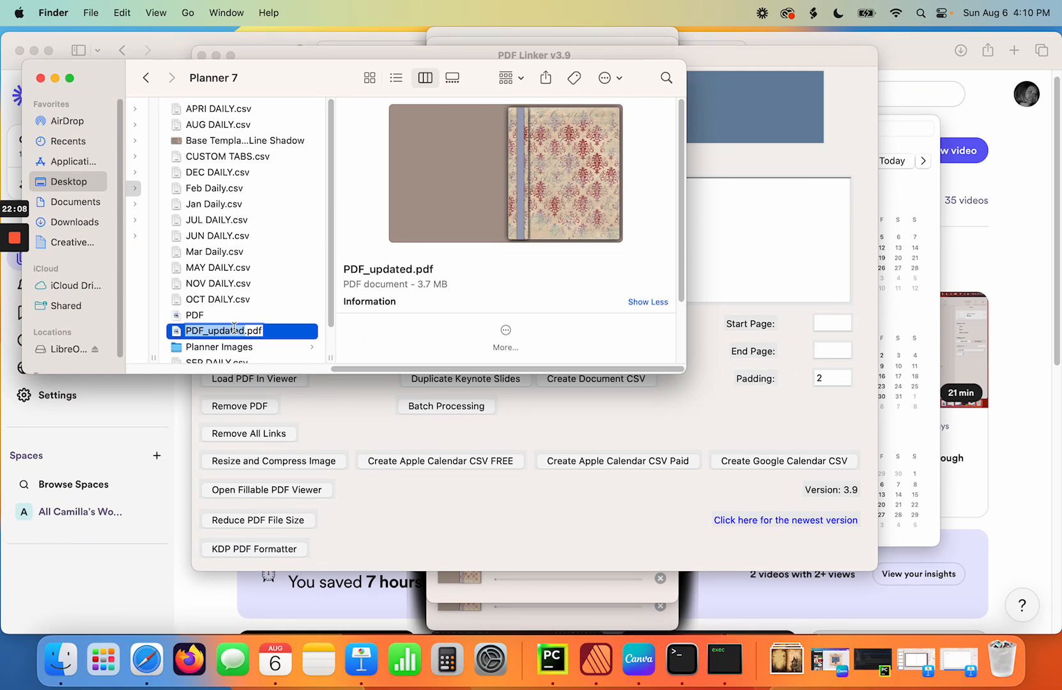
text(PDF1)
key(Return)
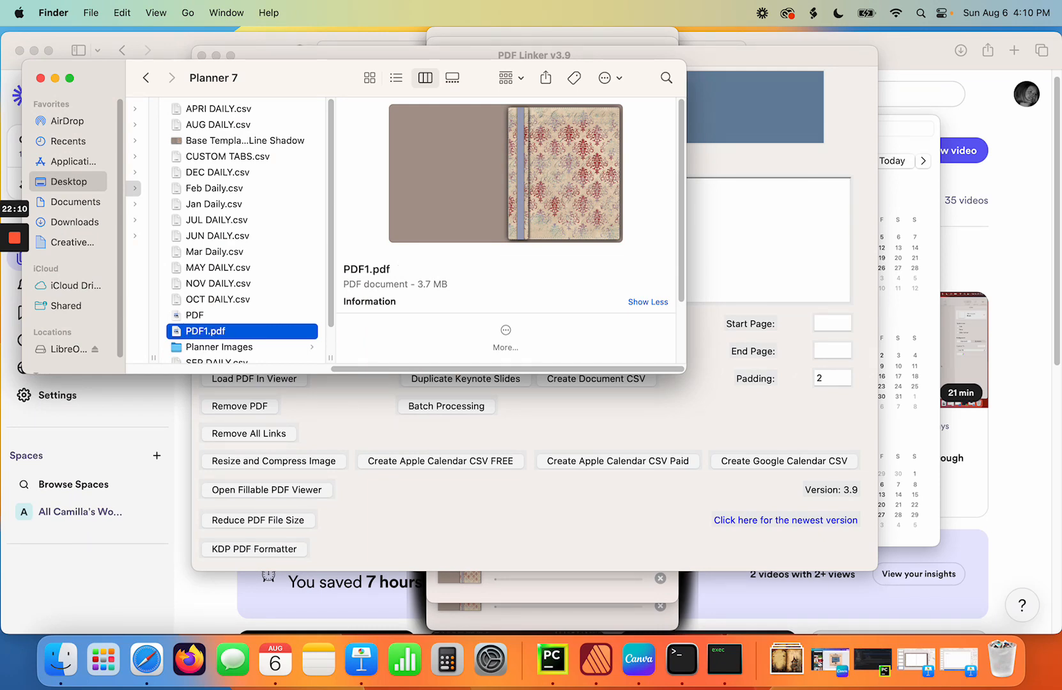
drag(274, 79, 324, 75)
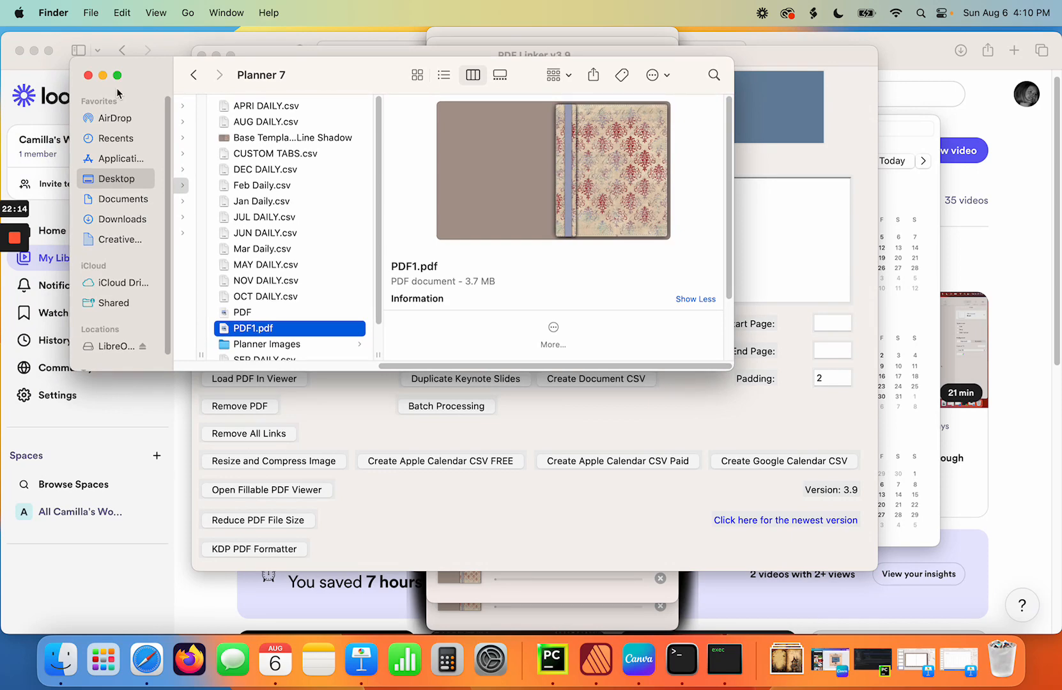
click(89, 75)
- Remove the processed PDF from the list of PDF files and clear all text from the output log
click(264, 190)
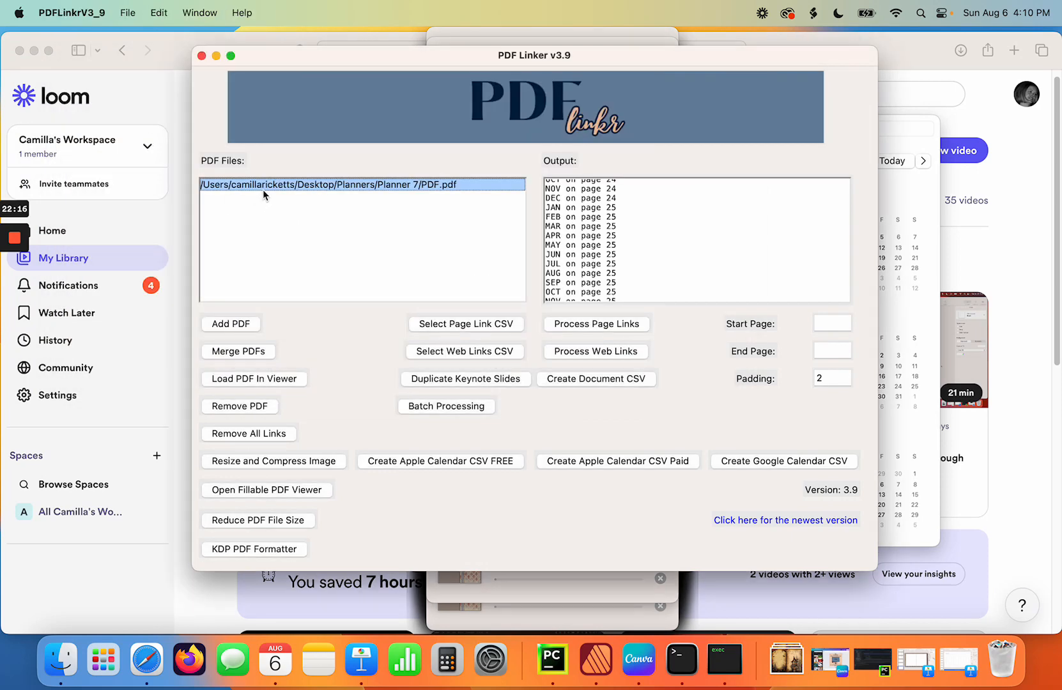
click(238, 407)
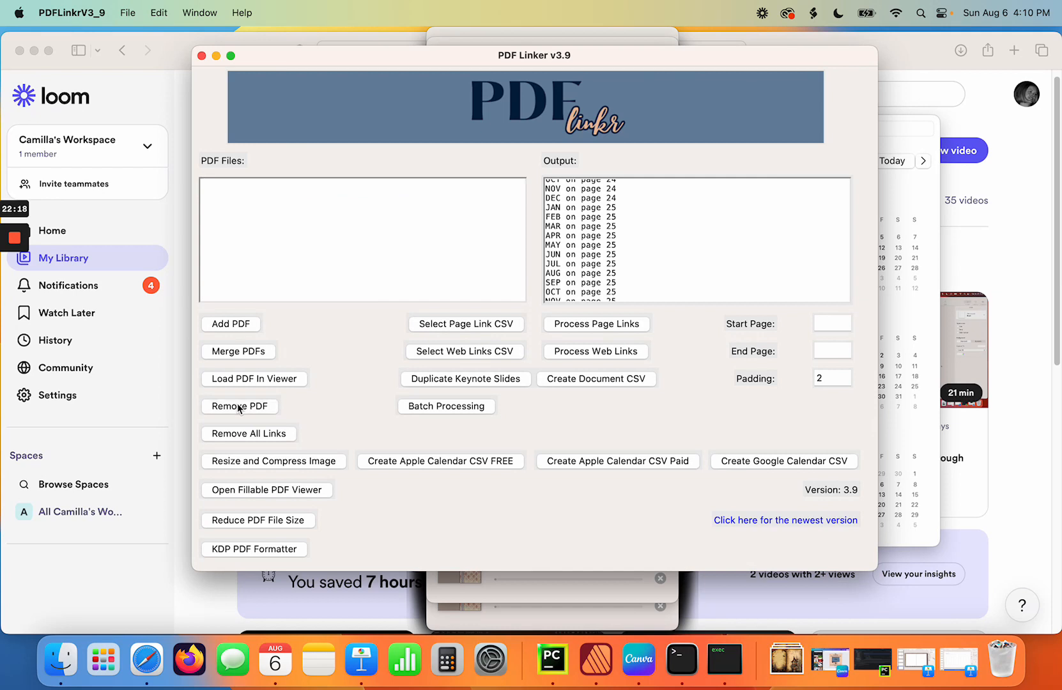
scroll(595, 275, down, 10)
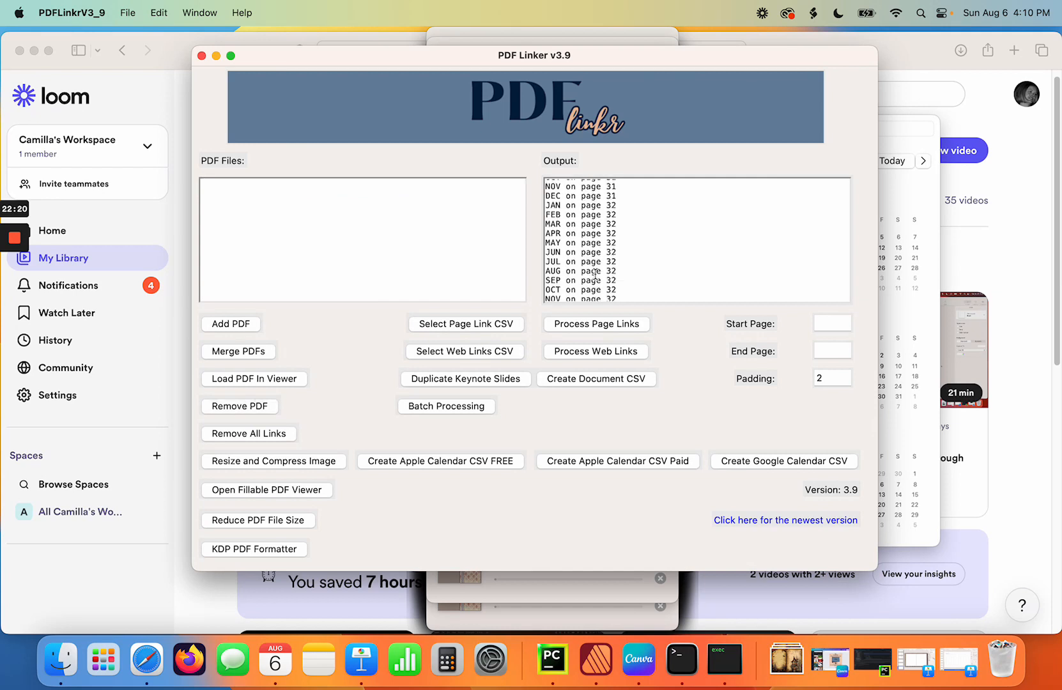
scroll(595, 274, up, 15)
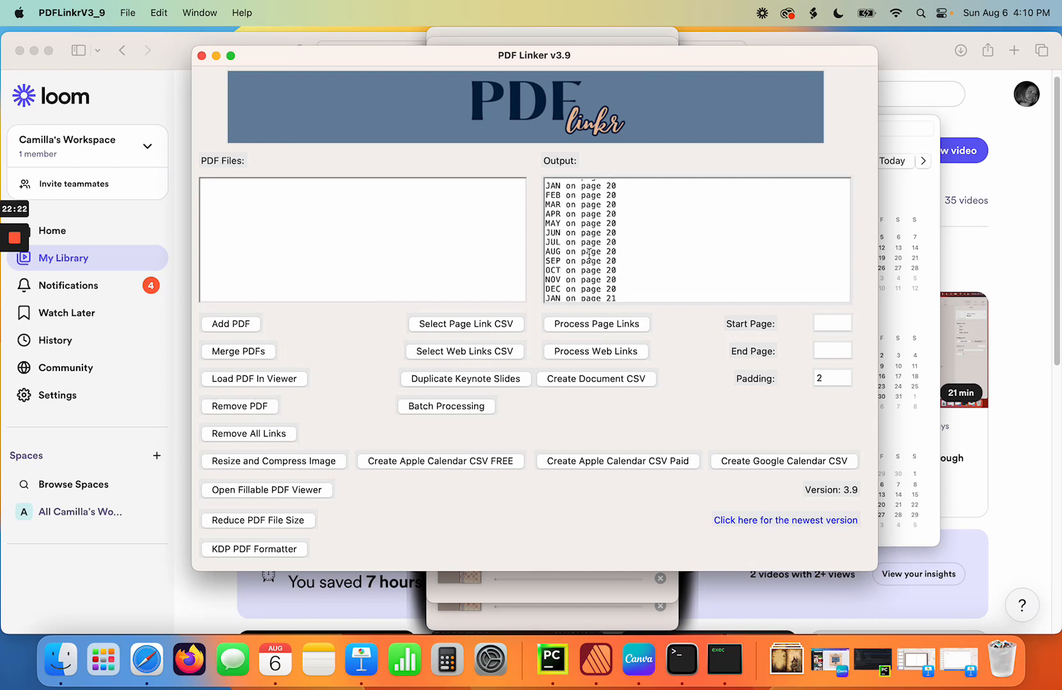
scroll(589, 251, up, 10)
drag(542, 186, 714, 654)
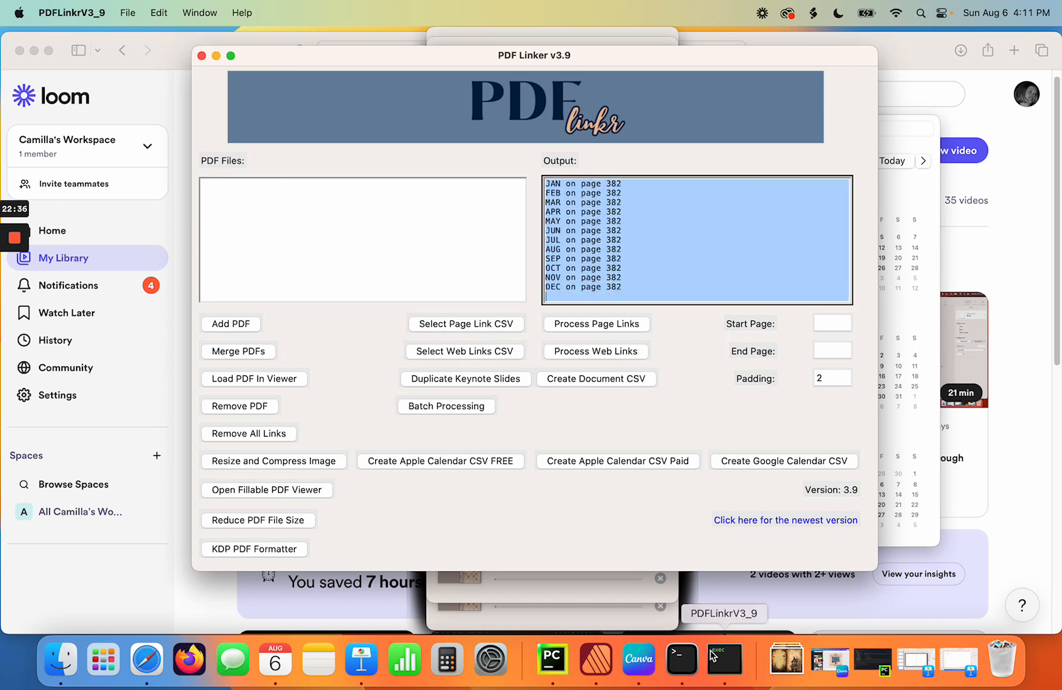
key(BackSpace)
drag(583, 308, 466, 104)
key(BackSpace)
click(250, 230)
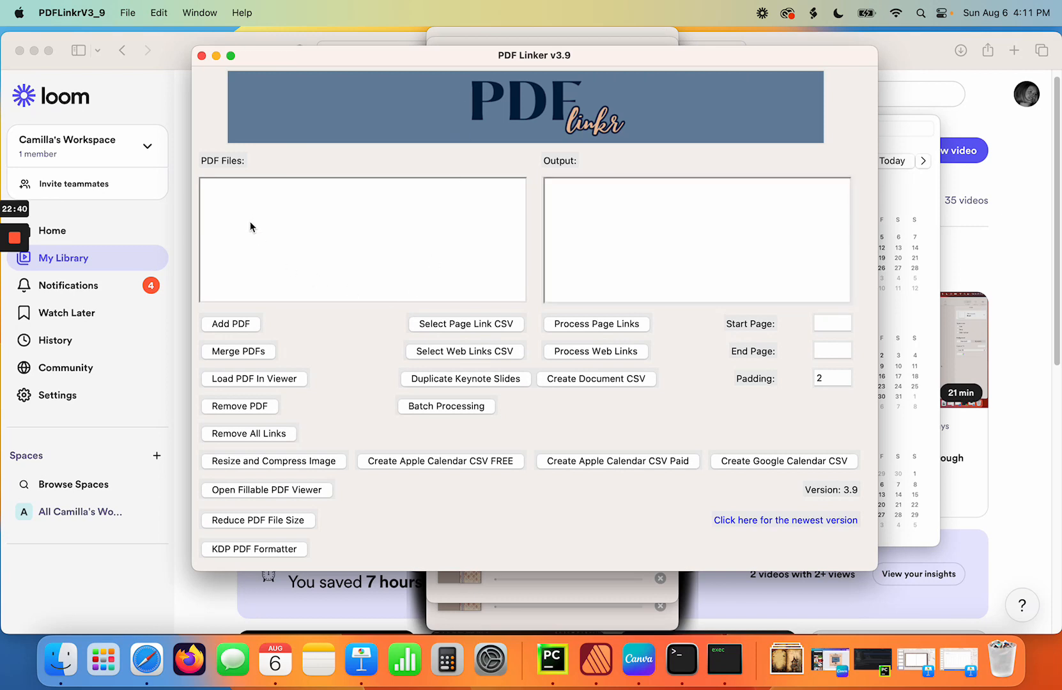
- Add PDF1.pdf from the Planner 7 folder to the list of PDF files and select it
click(218, 325)
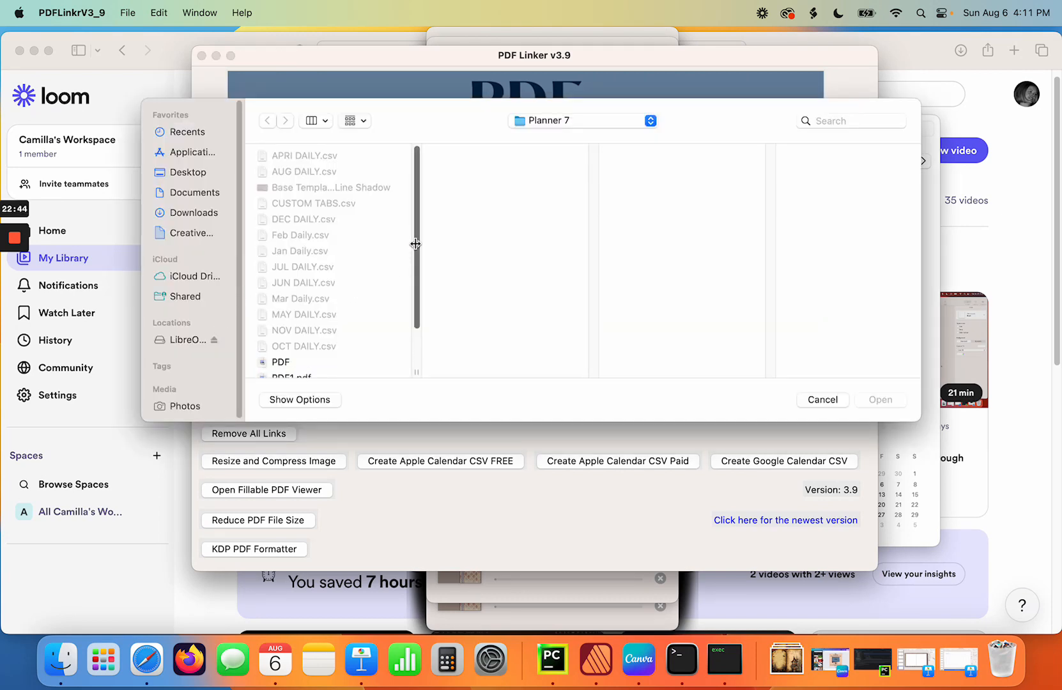
drag(416, 243, 420, 293)
click(276, 317)
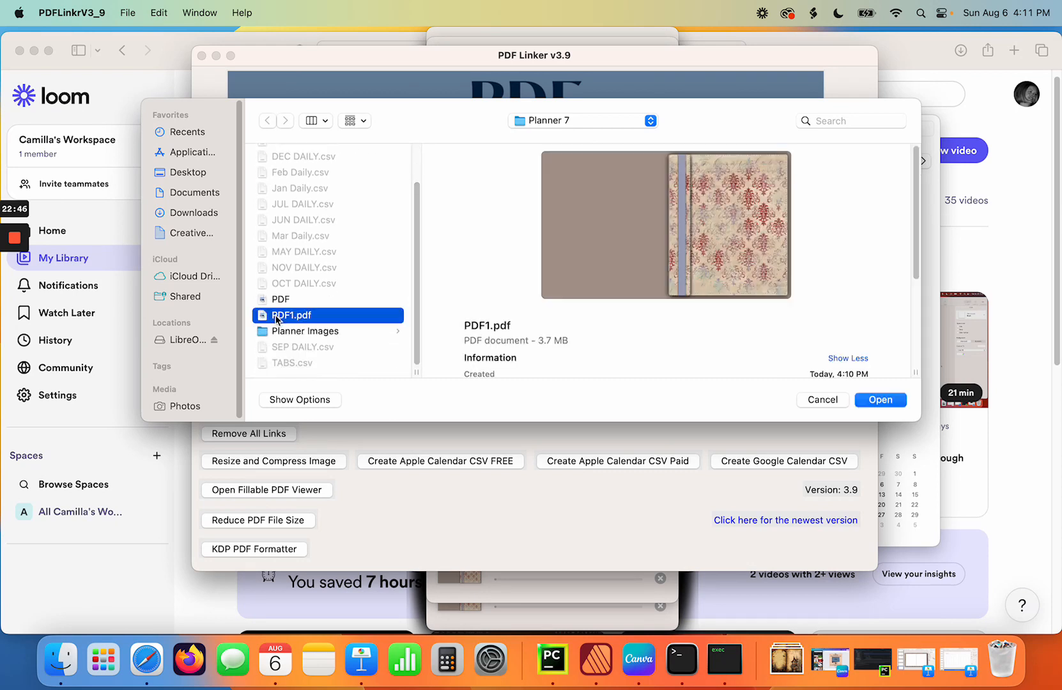
double_click(276, 317)
click(353, 184)
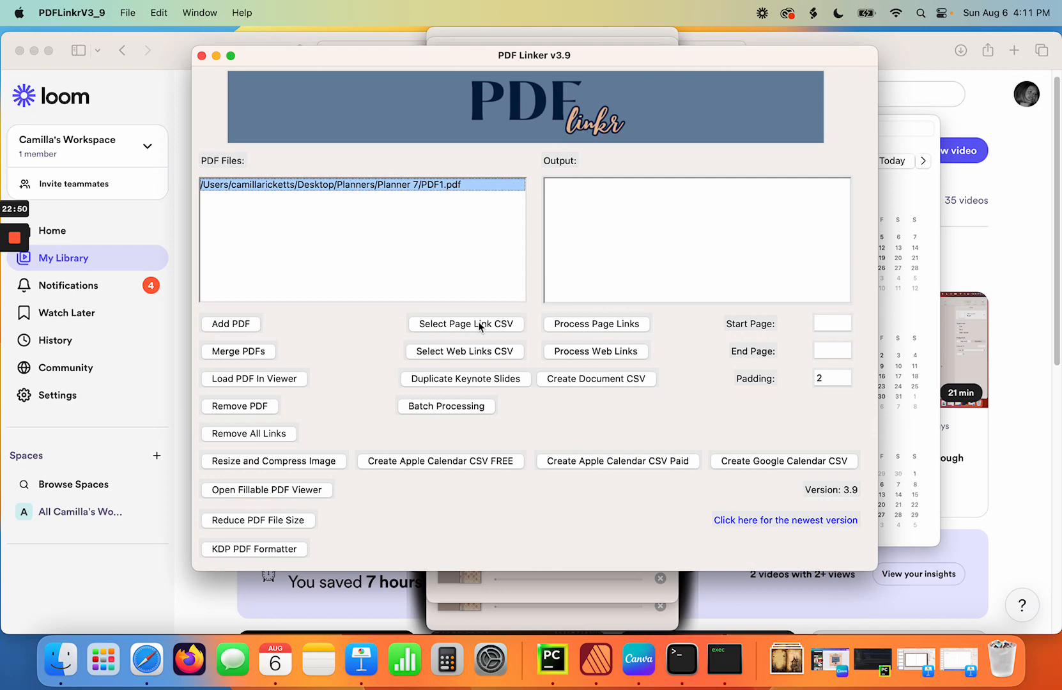
- Load PDF1.pdf in the viewer, mark the area of the three custom tabs above the January 2024 page, and use it as the link area
click(266, 379)
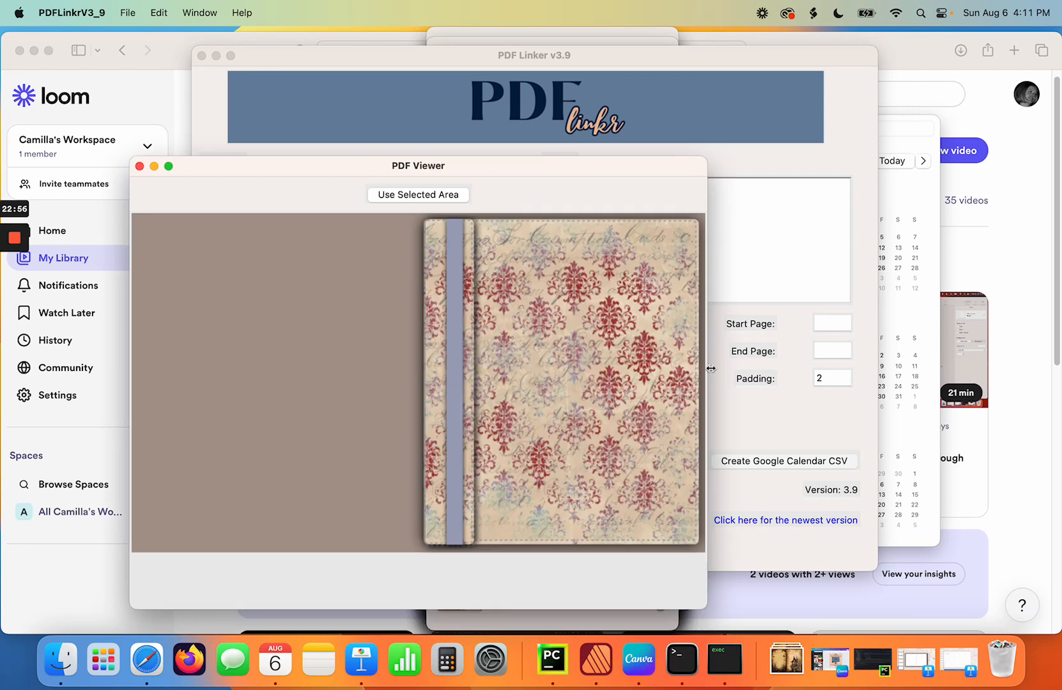
drag(710, 368, 959, 357)
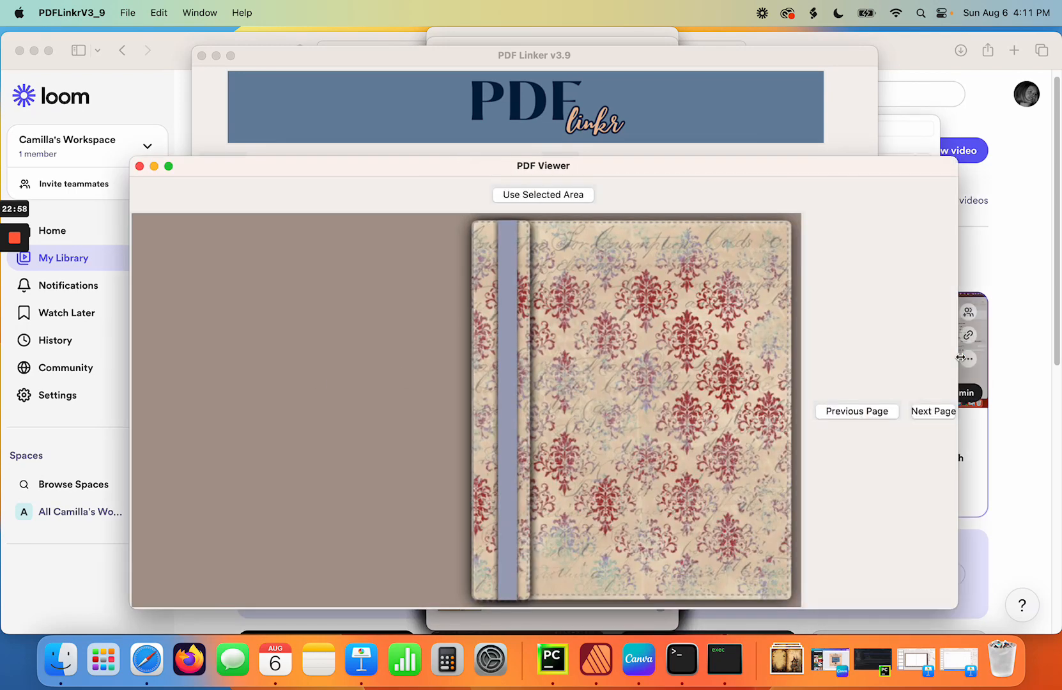
click(927, 411)
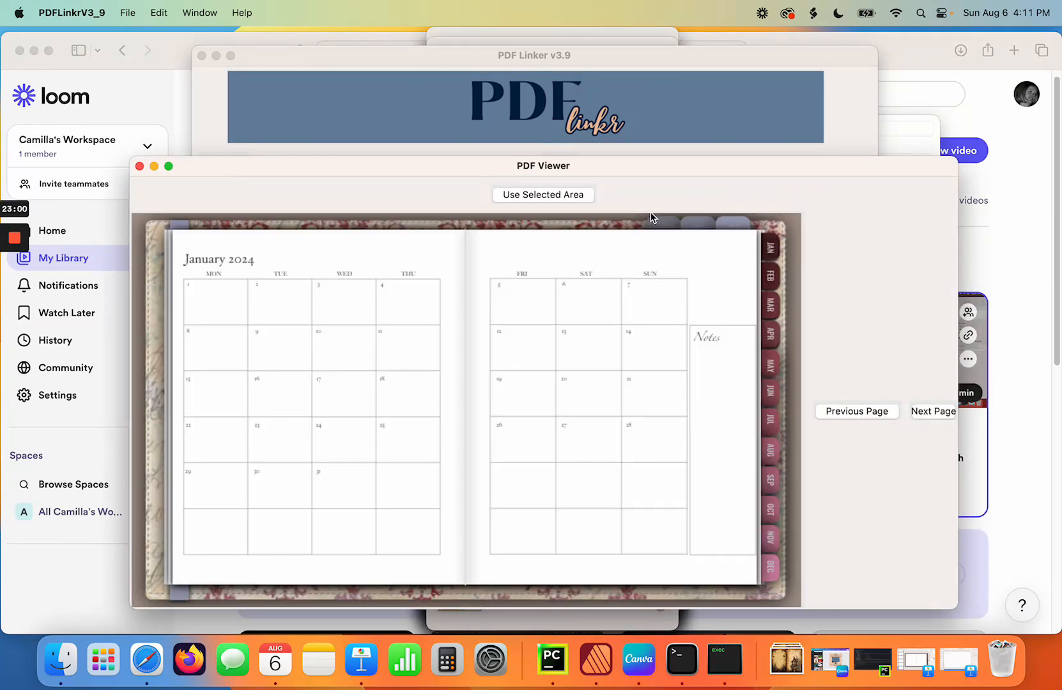
drag(686, 238, 753, 236)
click(538, 193)
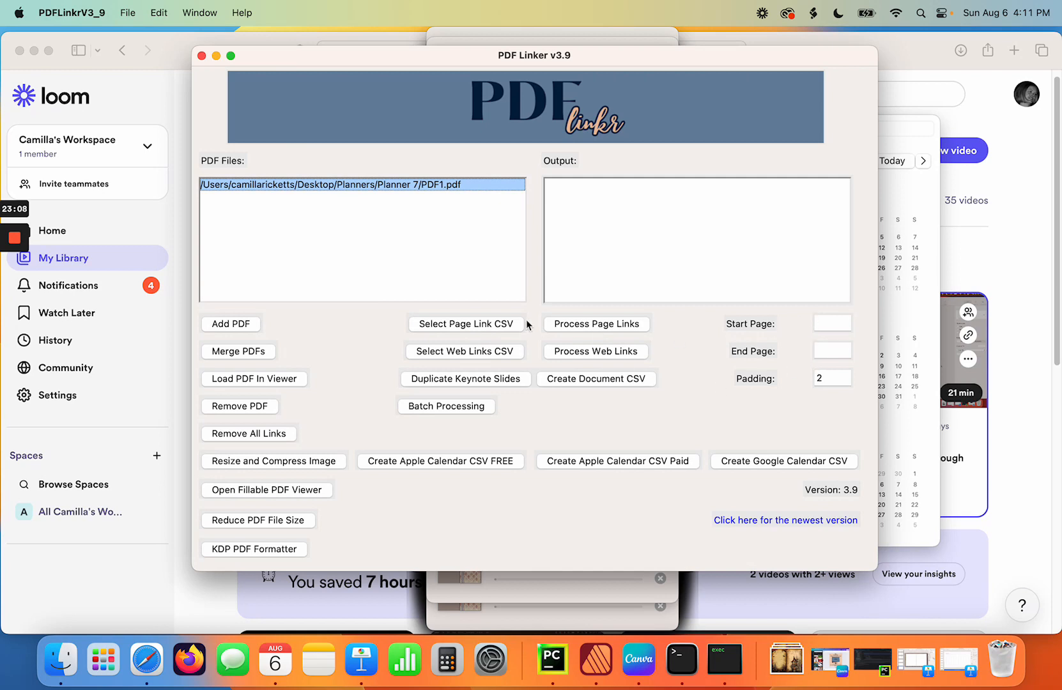
- Load CUSTOM TABS.csv as the page link CSV and process the page links for PDF1.pdf
click(490, 325)
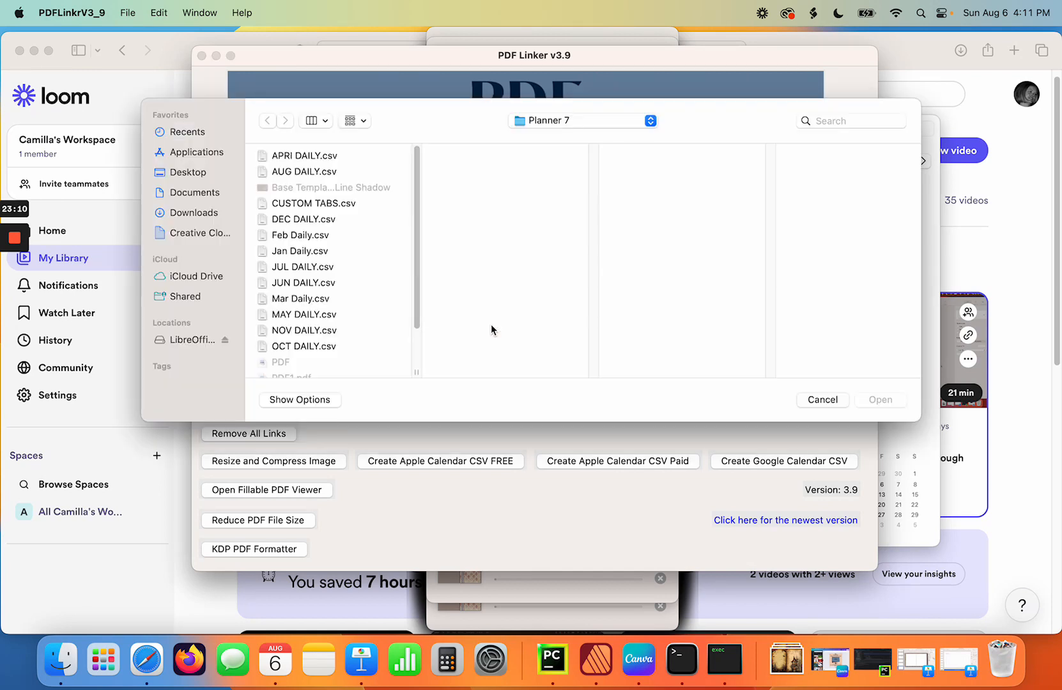
click(304, 204)
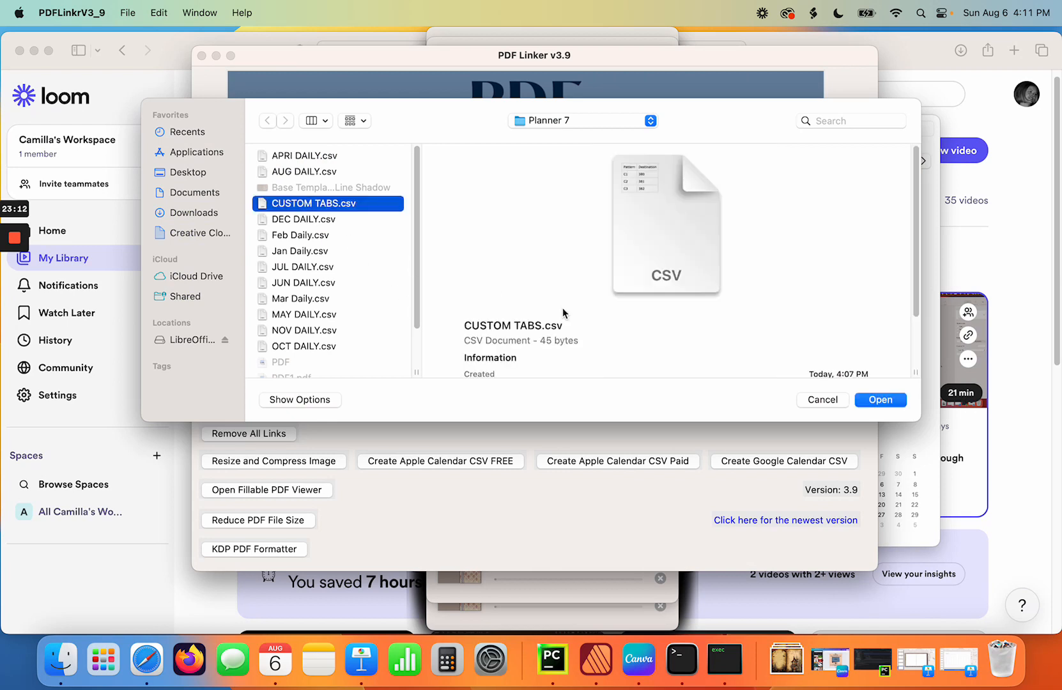
click(871, 401)
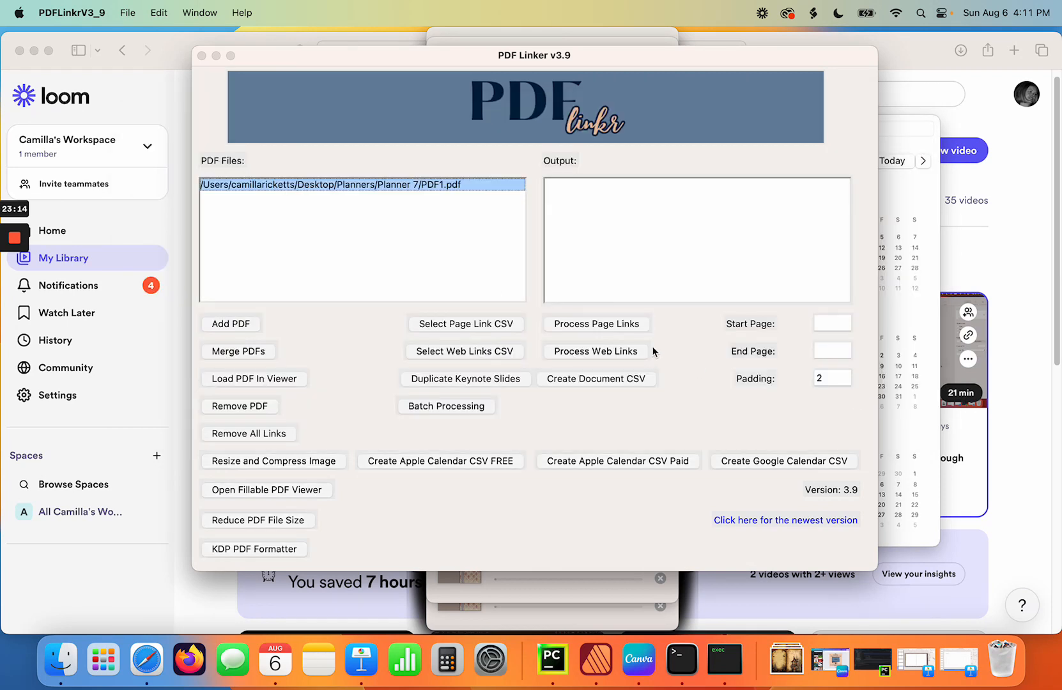
click(590, 326)
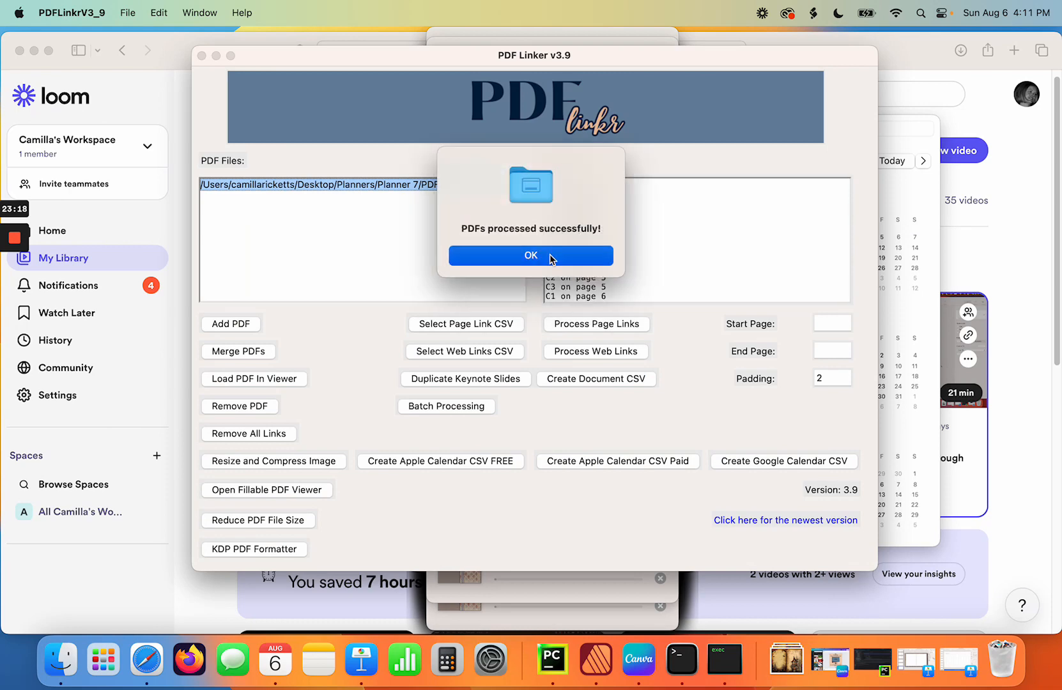
click(549, 256)
- Switch to Finder and open PDF1_updated.pdf from the Planner 7 folder inside Planners in Preview
click(60, 660)
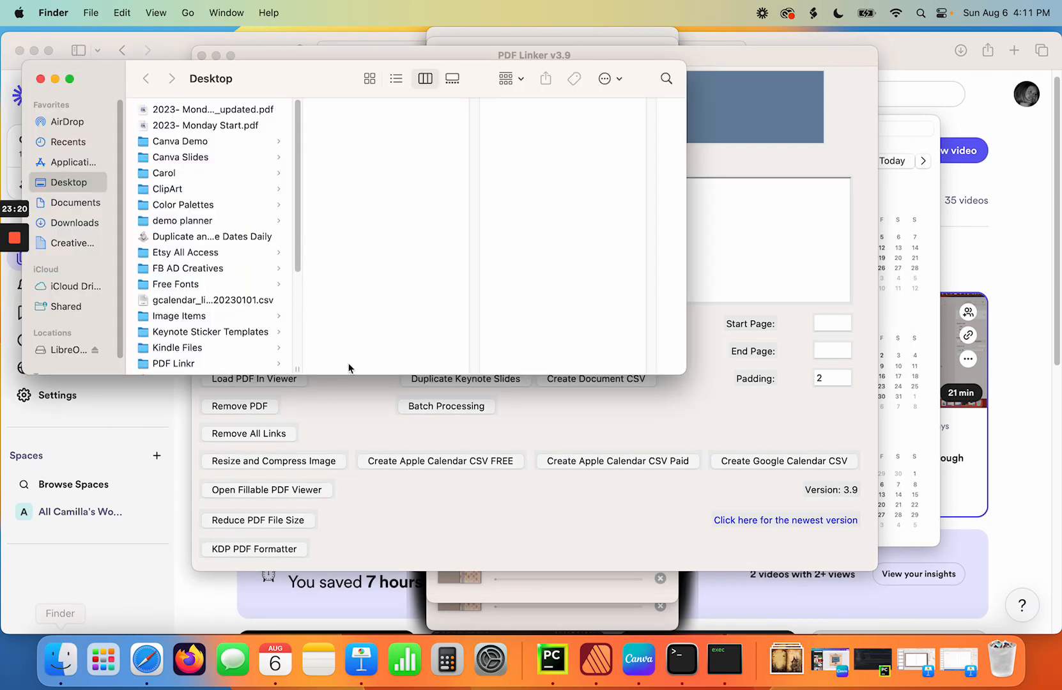
scroll(296, 304, down, 5)
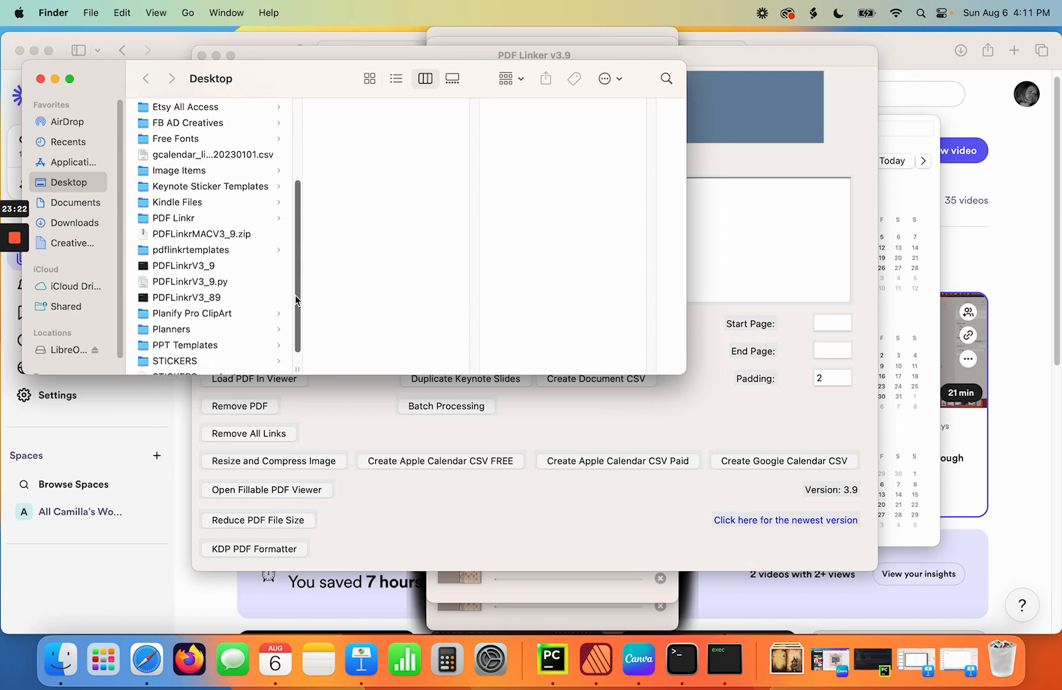
scroll(297, 300, down, 1)
click(203, 314)
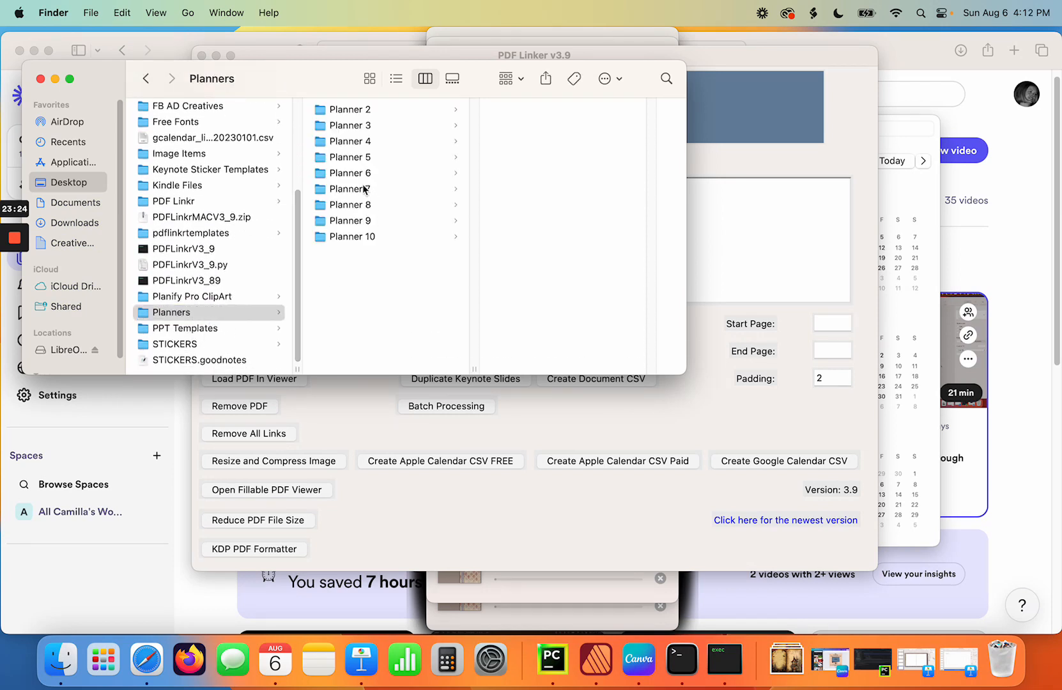
click(365, 189)
drag(654, 202, 656, 298)
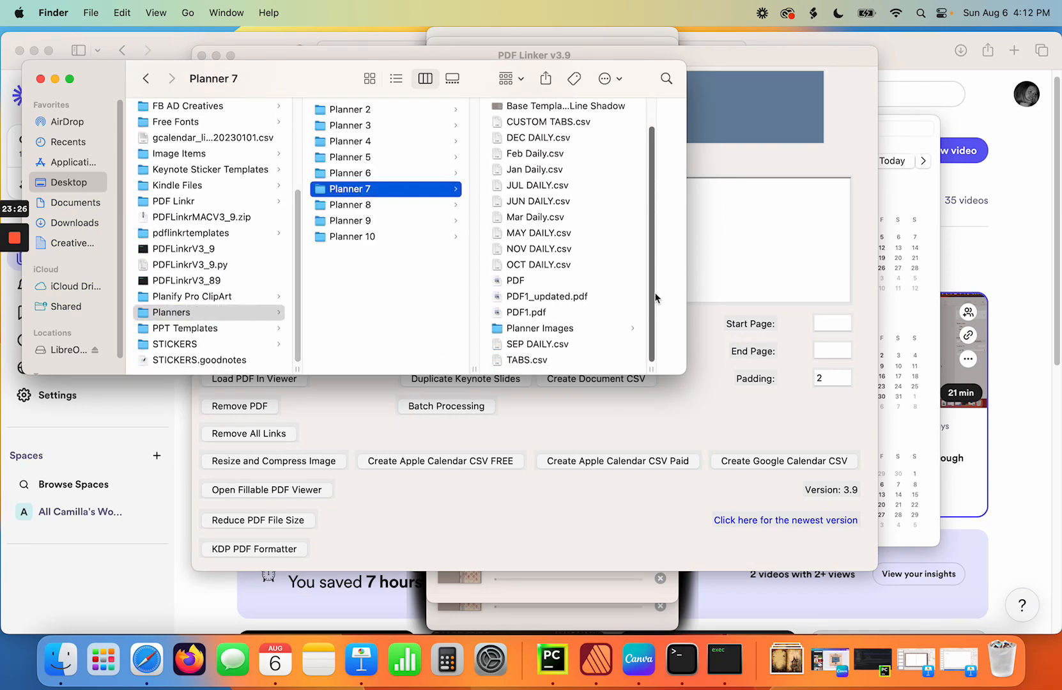
click(557, 296)
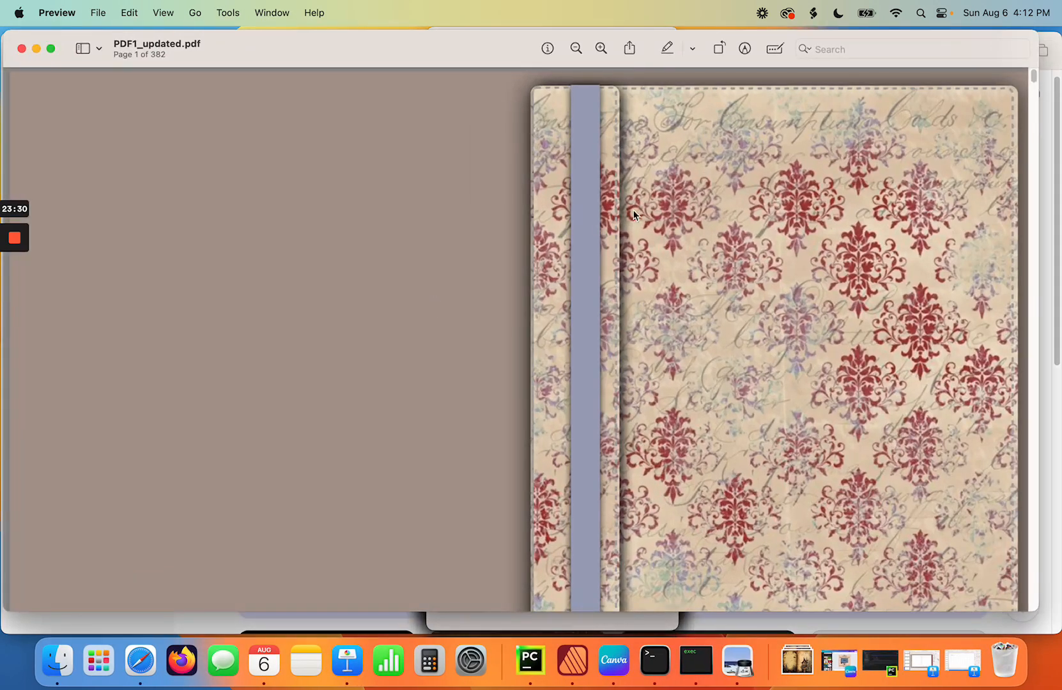
- Test the three custom tab links in PDF1_updated.pdf, including from different month pages, and close the document
scroll(837, 230, down, 5)
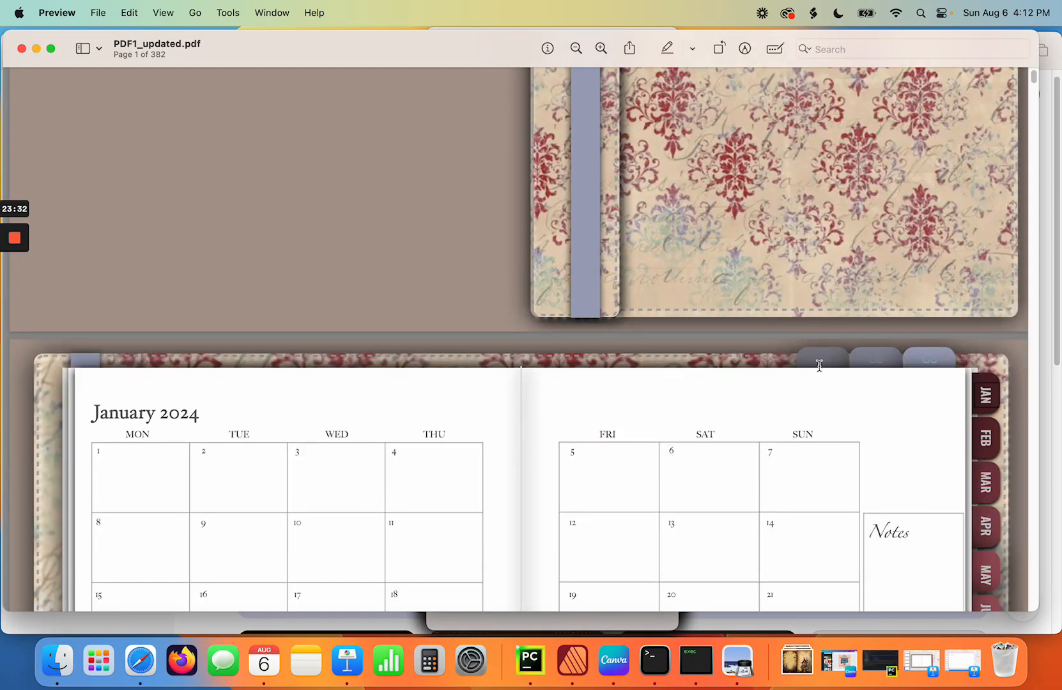
click(823, 365)
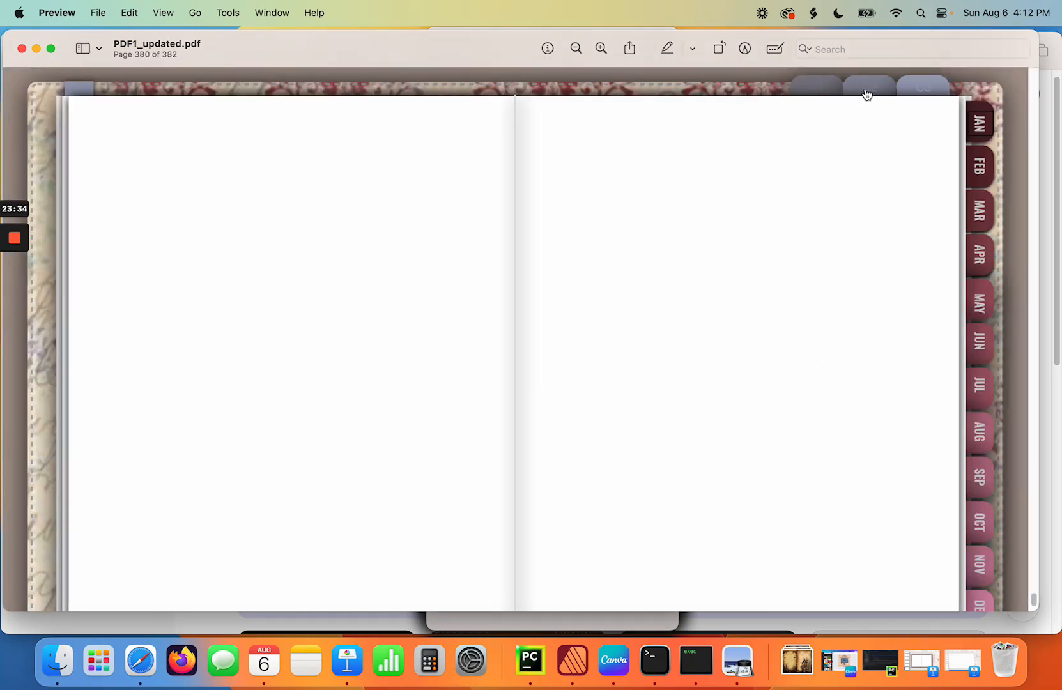
click(925, 93)
click(866, 92)
click(812, 92)
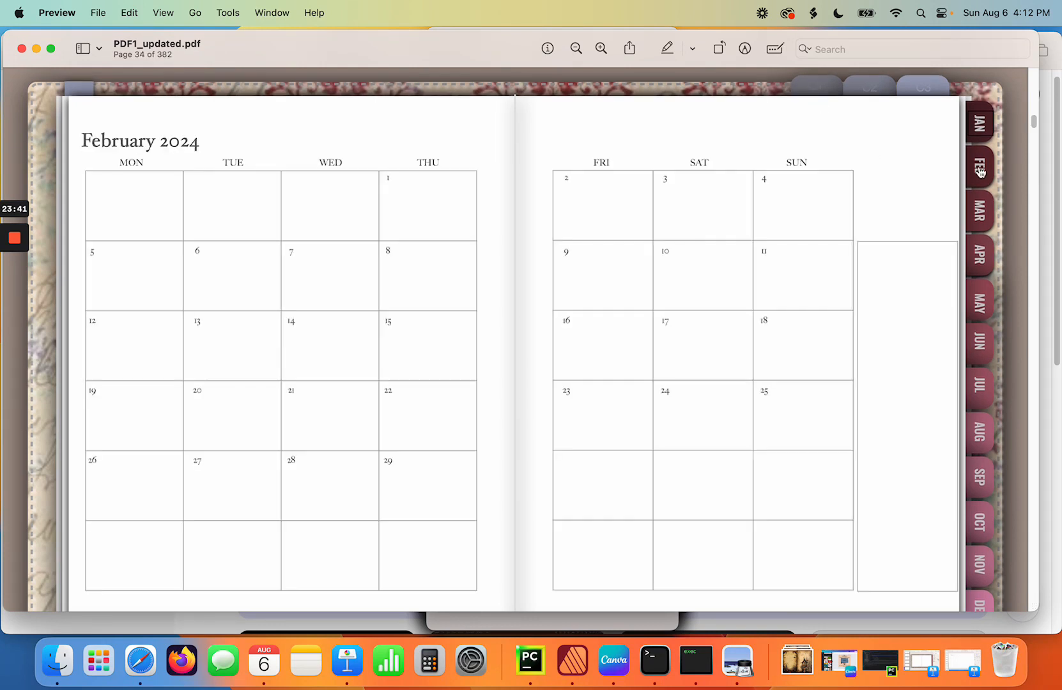
click(866, 93)
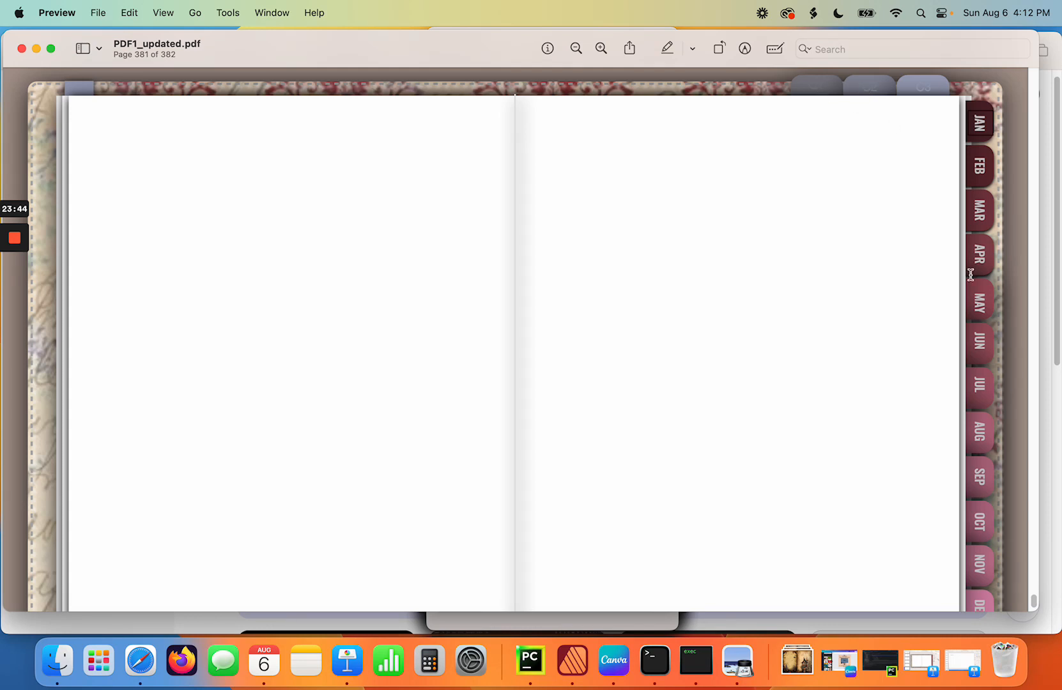
click(983, 306)
click(814, 95)
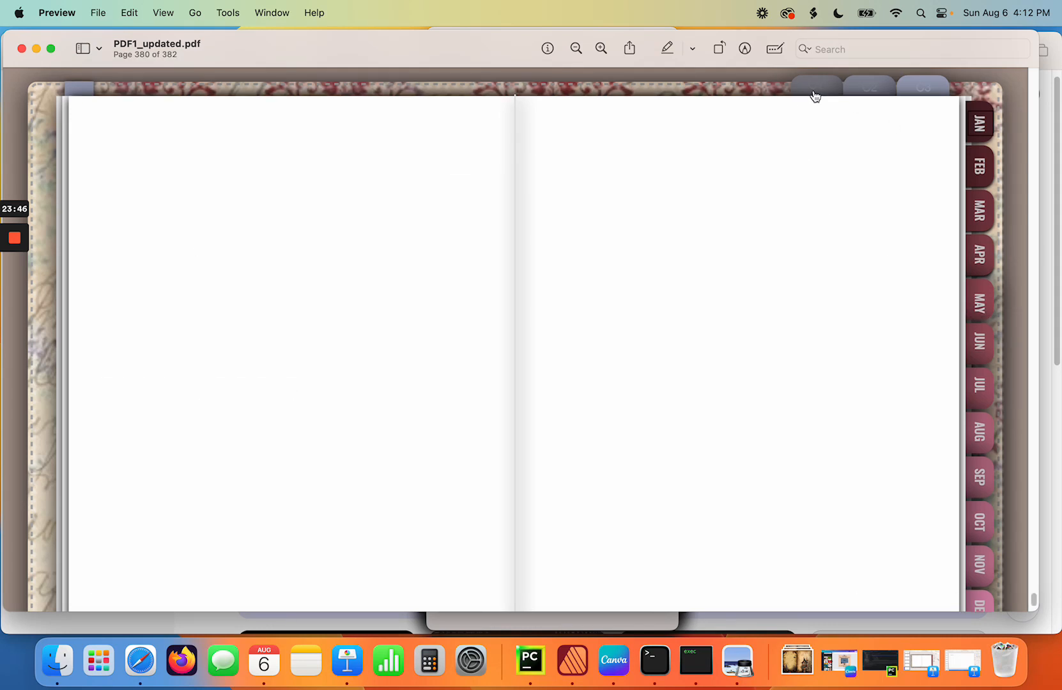
click(21, 48)
- Rename PDF1_updated.pdf to PDF2.pdf in the Planner 7 folder and close the folder window
click(398, 299)
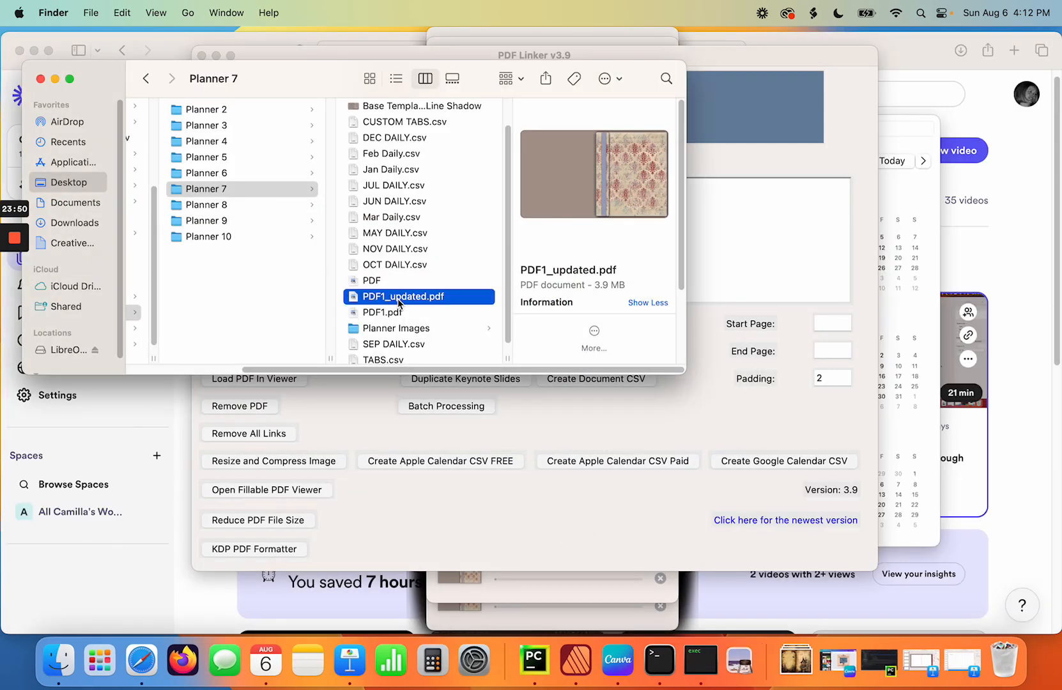
key(Return)
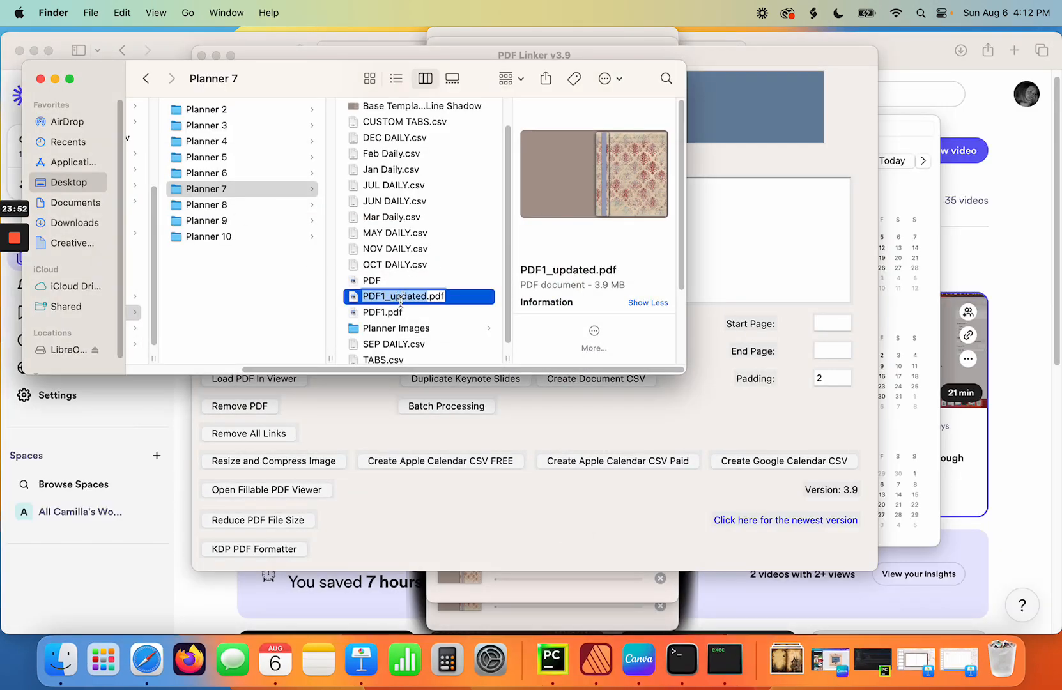
text(PDF2)
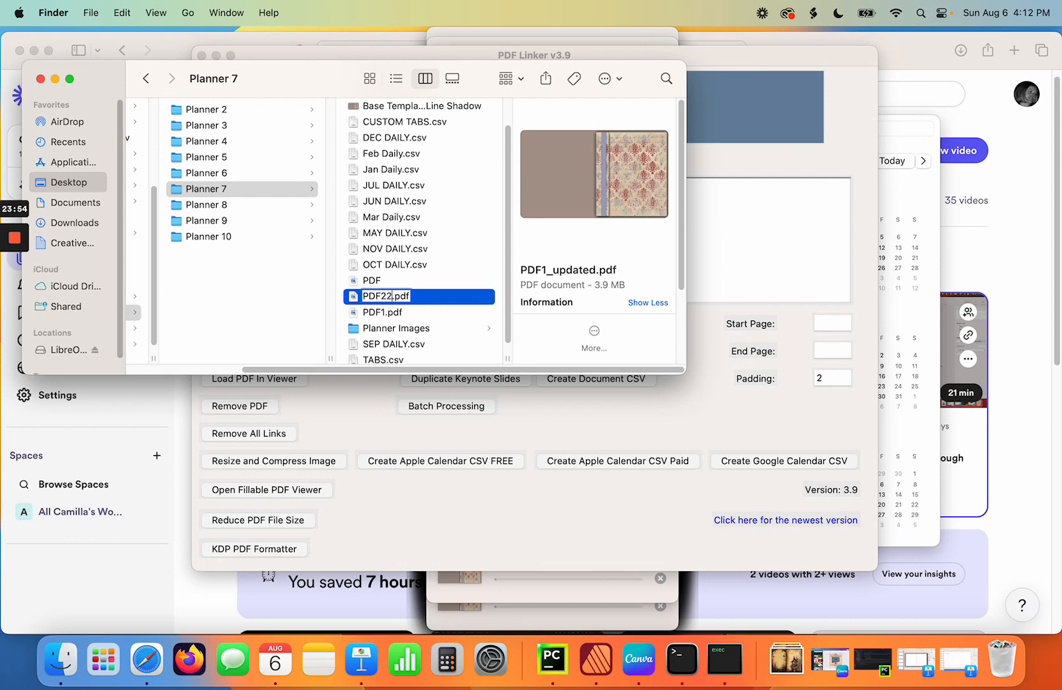
key(Return)
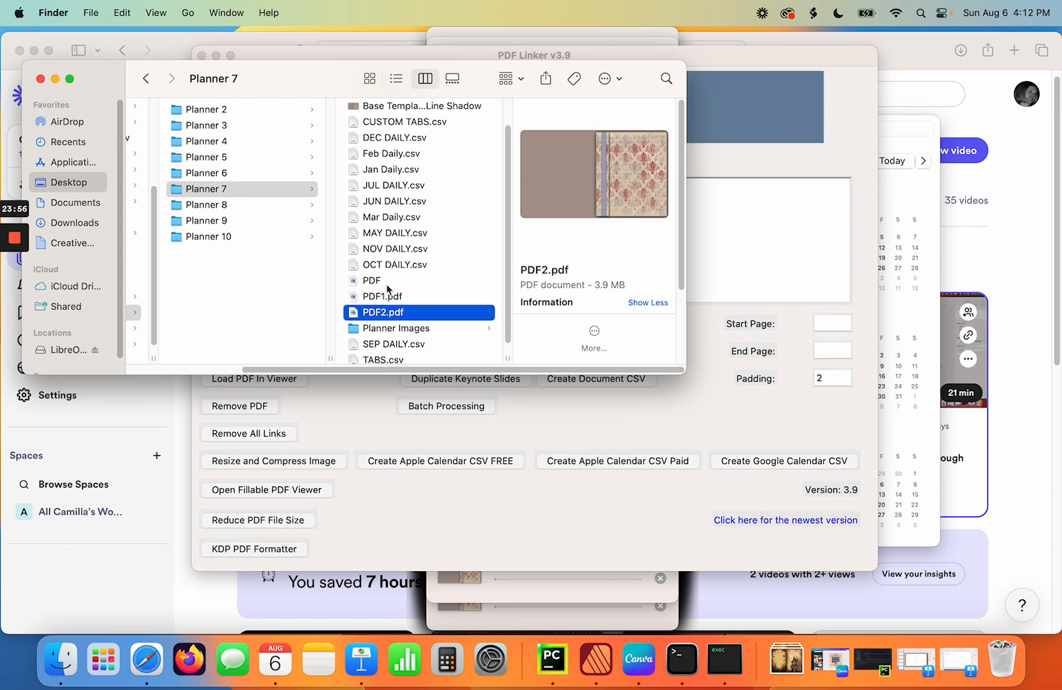
click(40, 78)
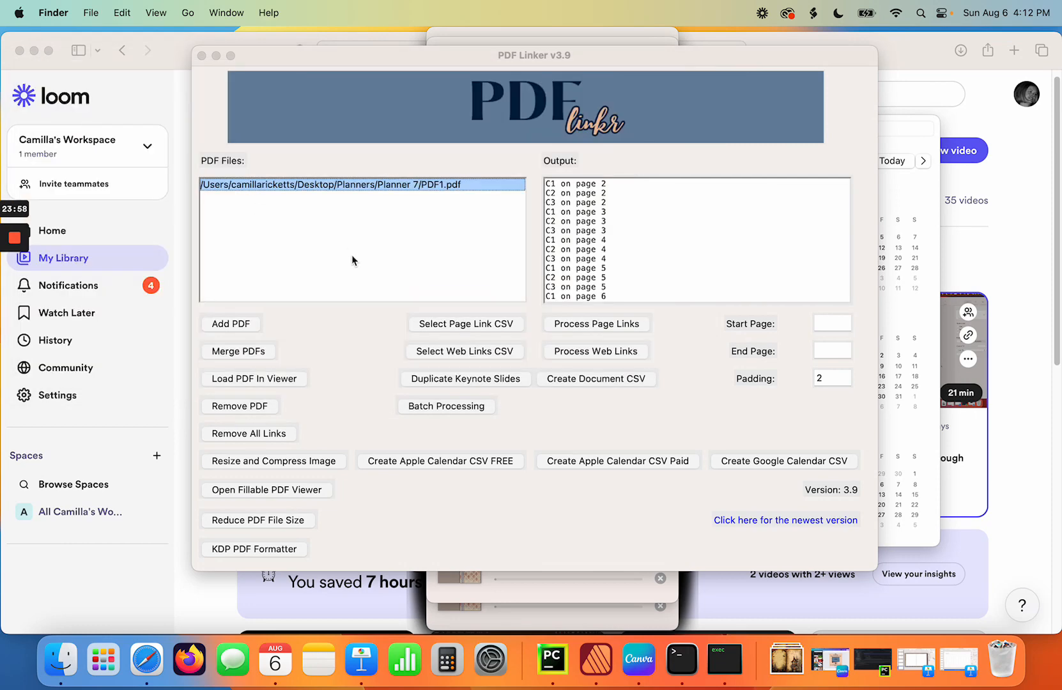
- Switch back to PDF Linker, remove PDF1.pdf from the list of PDF files, and clear the whole output log
click(362, 191)
click(342, 200)
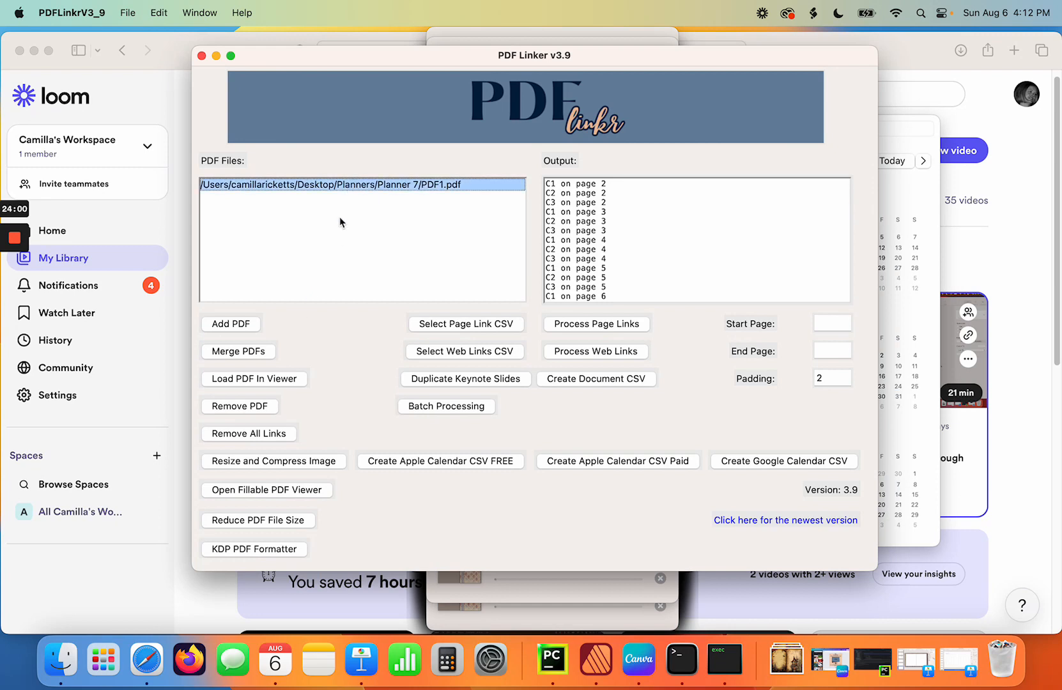
click(251, 408)
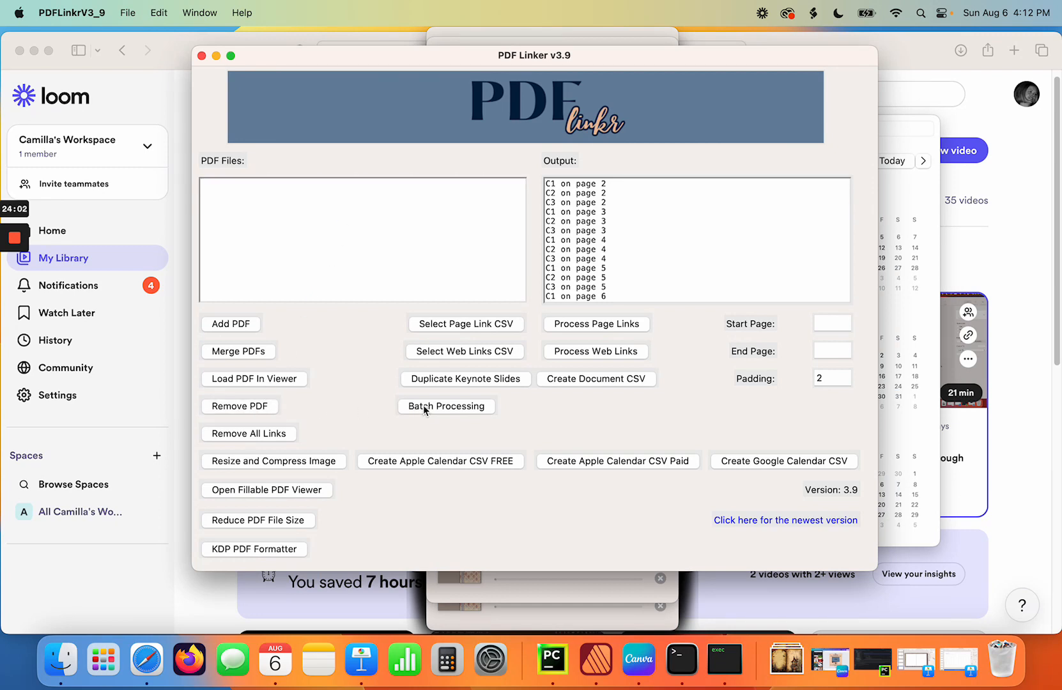
scroll(598, 282, down, 10)
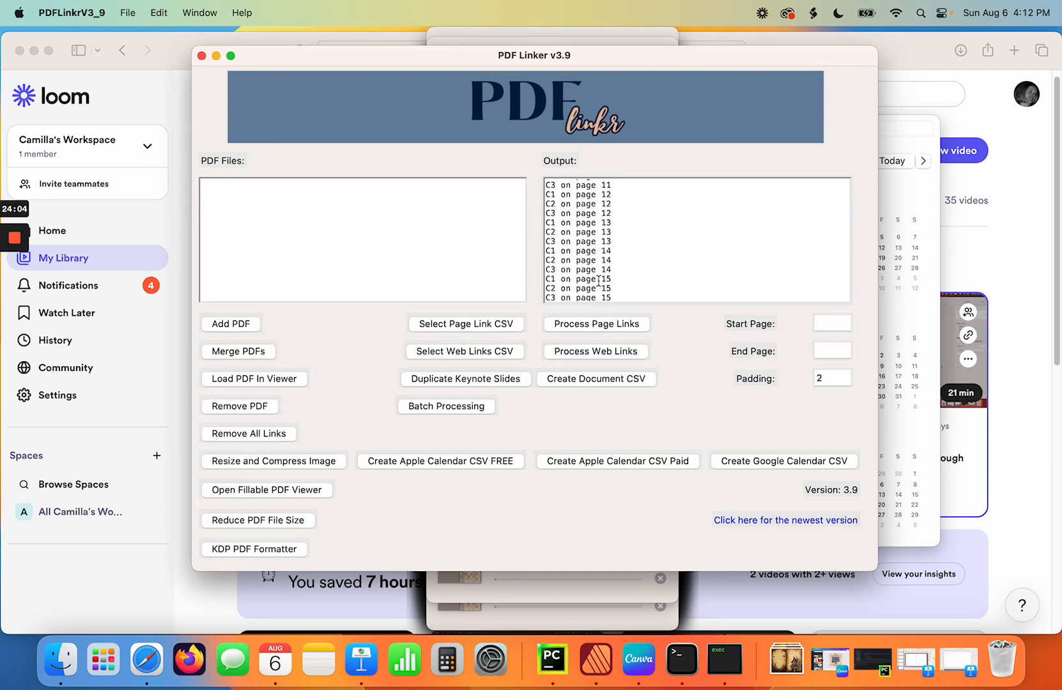
scroll(599, 281, up, 10)
click(544, 180)
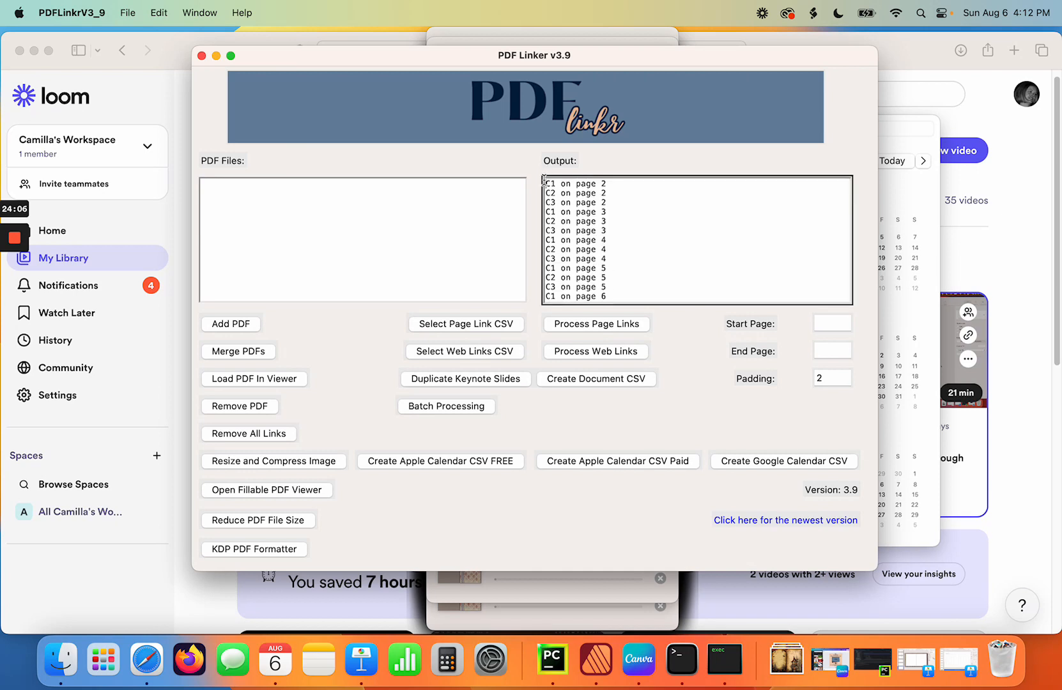
drag(544, 180, 647, 547)
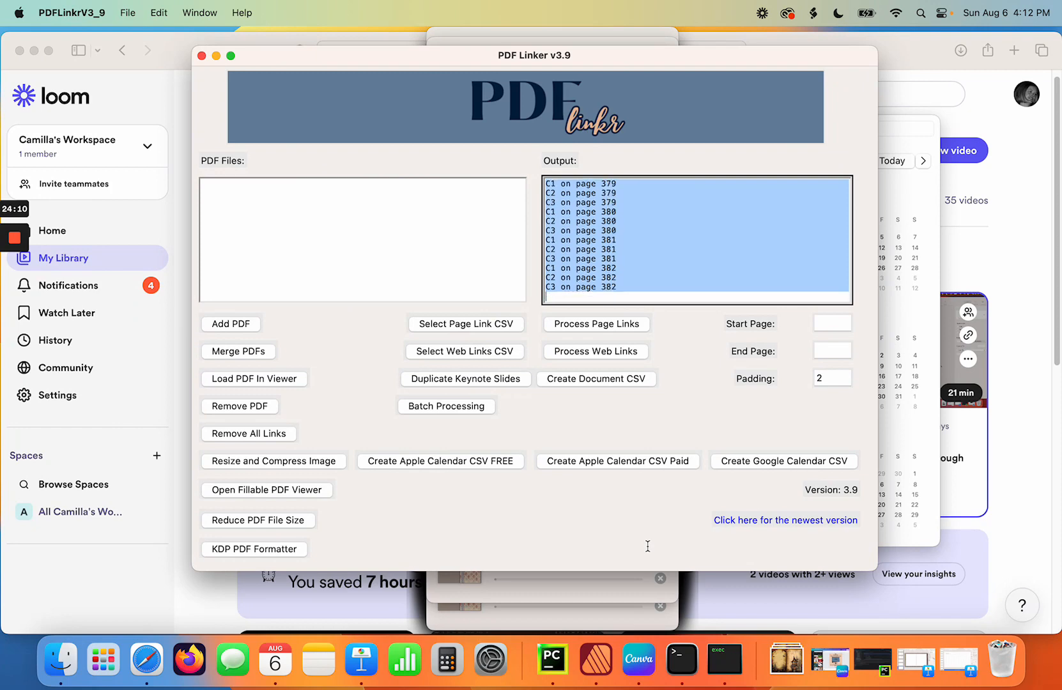
key(BackSpace)
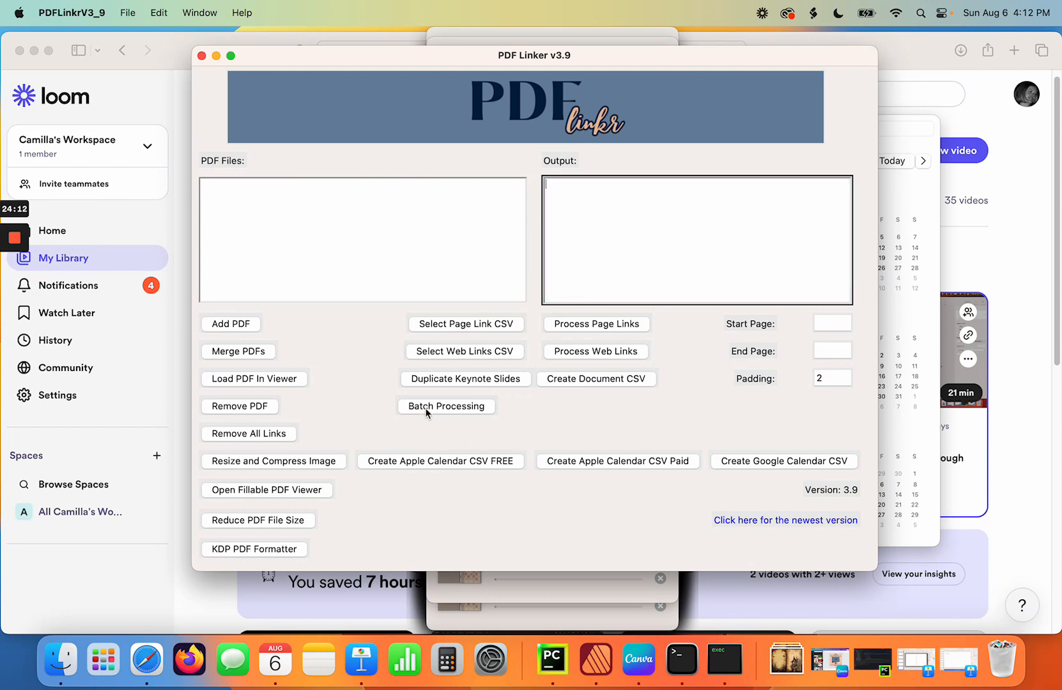
- Add PDF2.pdf from the Planner 7 folder to the list of PDF files and select it
click(254, 327)
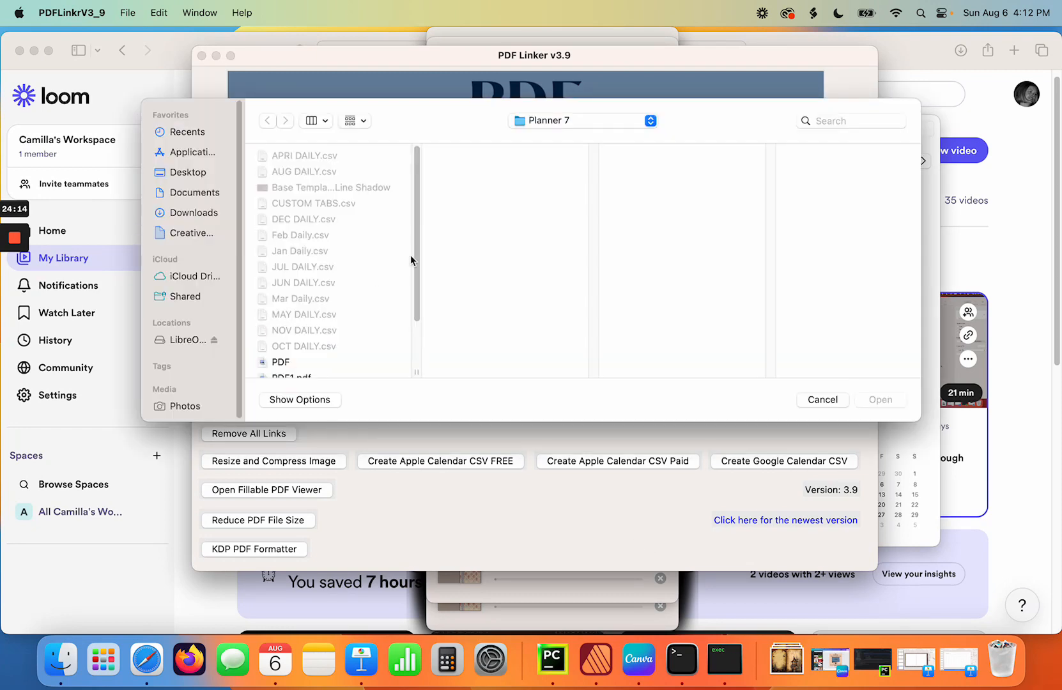
drag(416, 245, 420, 372)
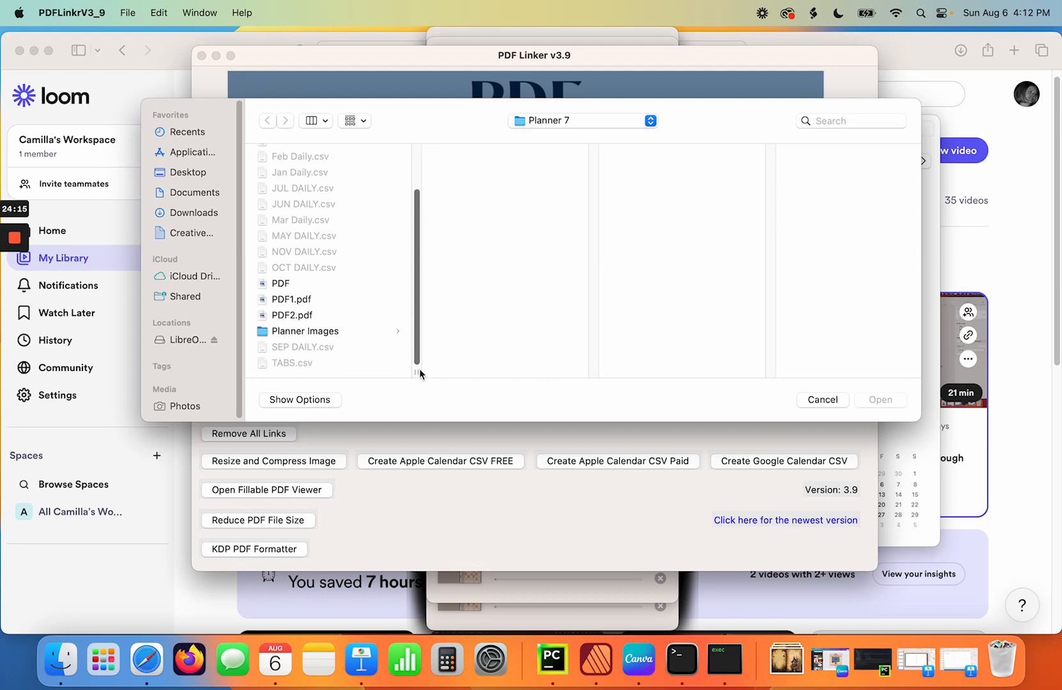
double_click(289, 315)
click(372, 185)
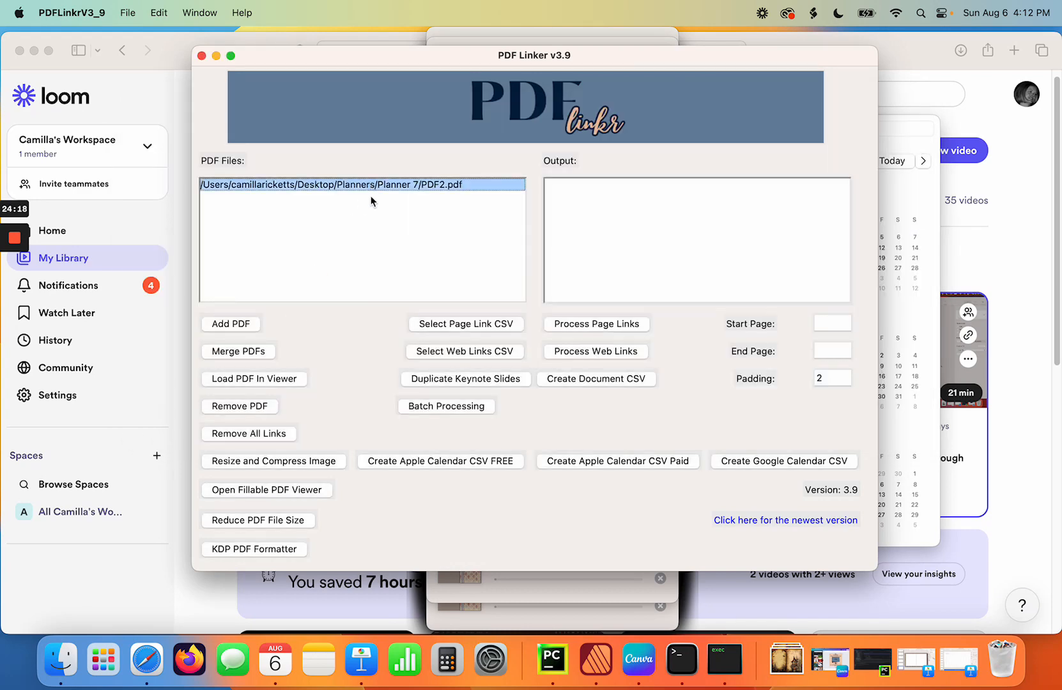
- Load PDF2.pdf in the viewer, go to the January 2024 page and use the whole calendar grid as the selected link area
click(250, 382)
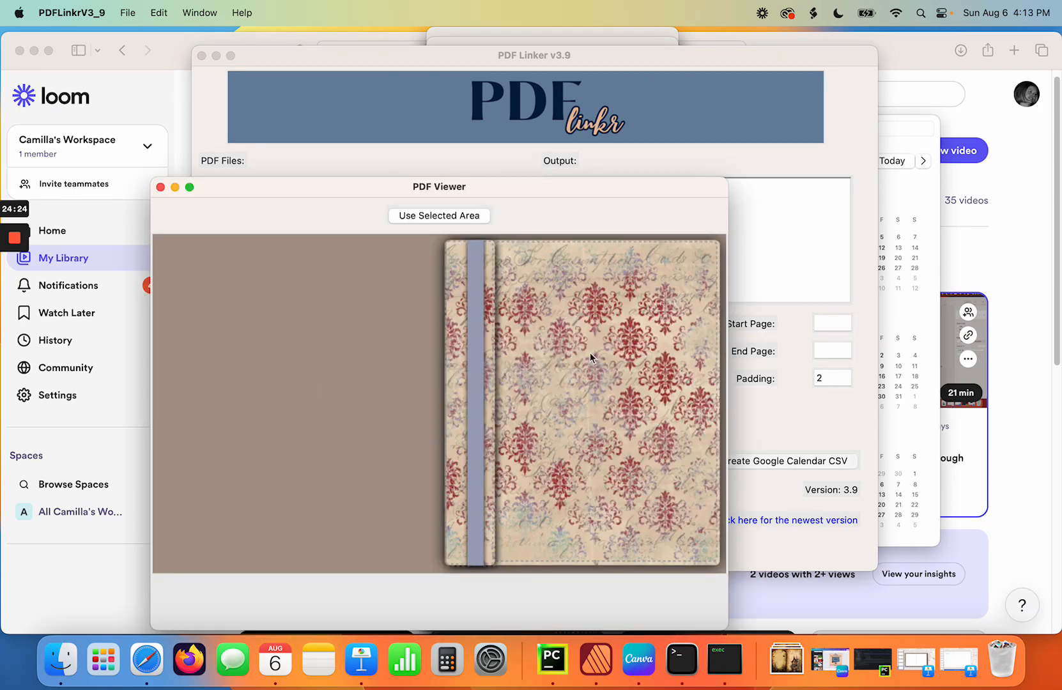
drag(730, 382, 1009, 363)
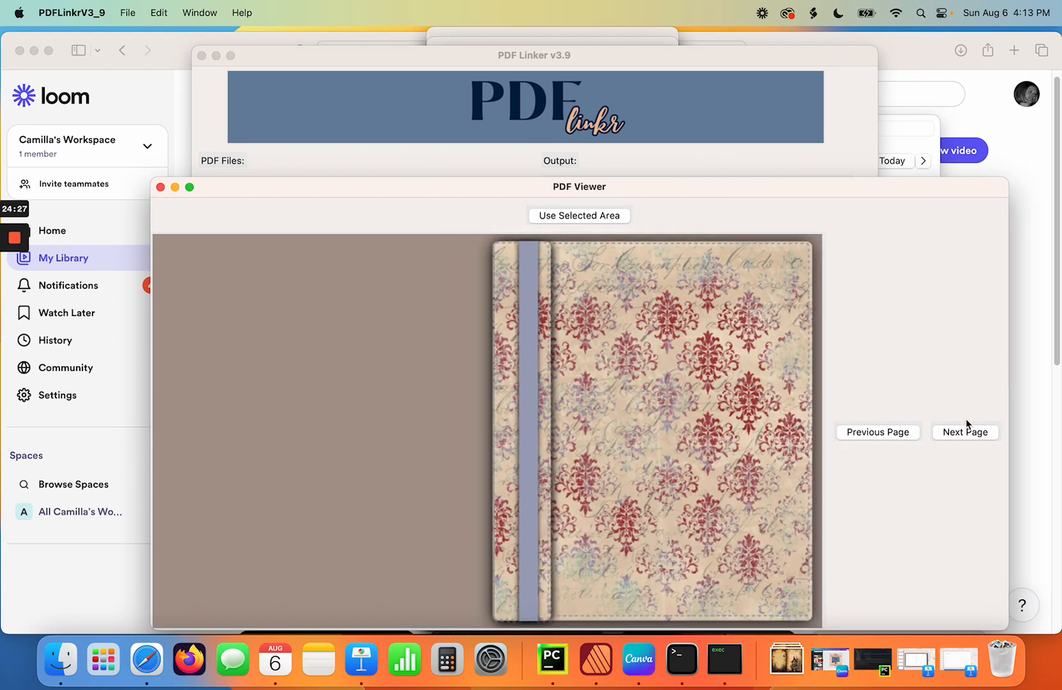
click(963, 432)
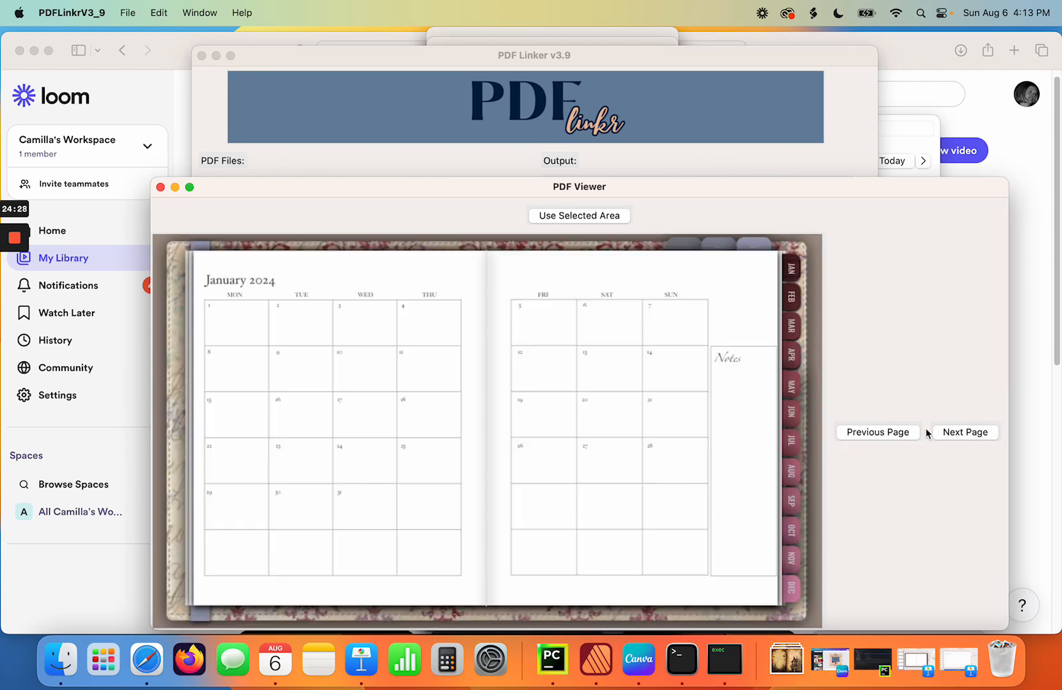
drag(198, 295, 708, 582)
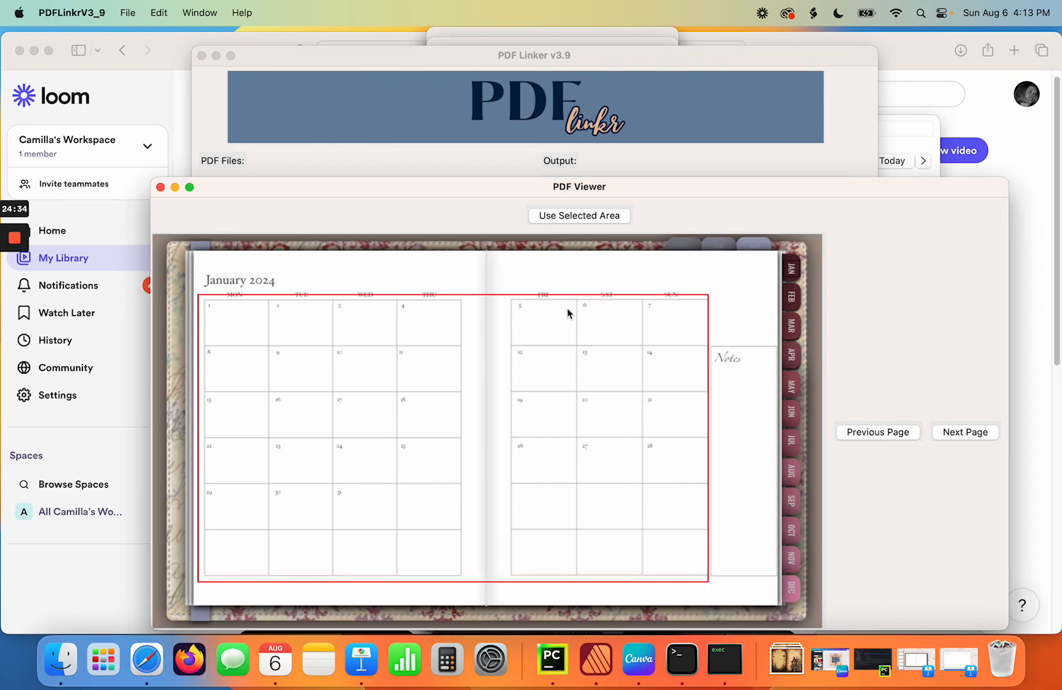
click(581, 216)
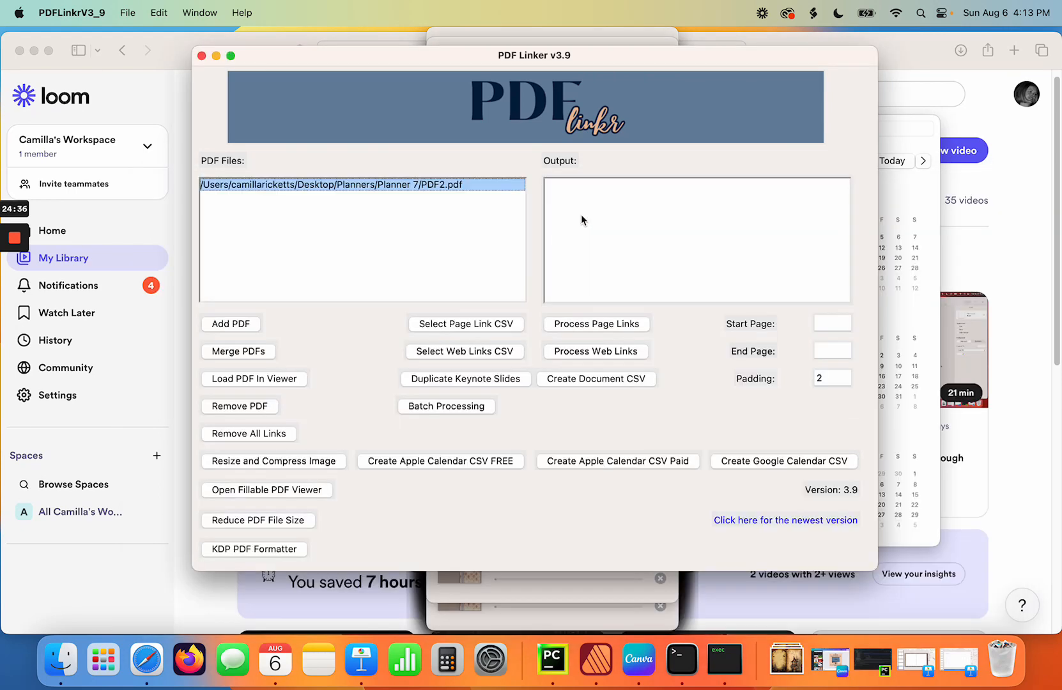
- Choose Jan Daily.csv from the Planner 7 folder as the page link CSV and set the start and end page to 2
click(468, 325)
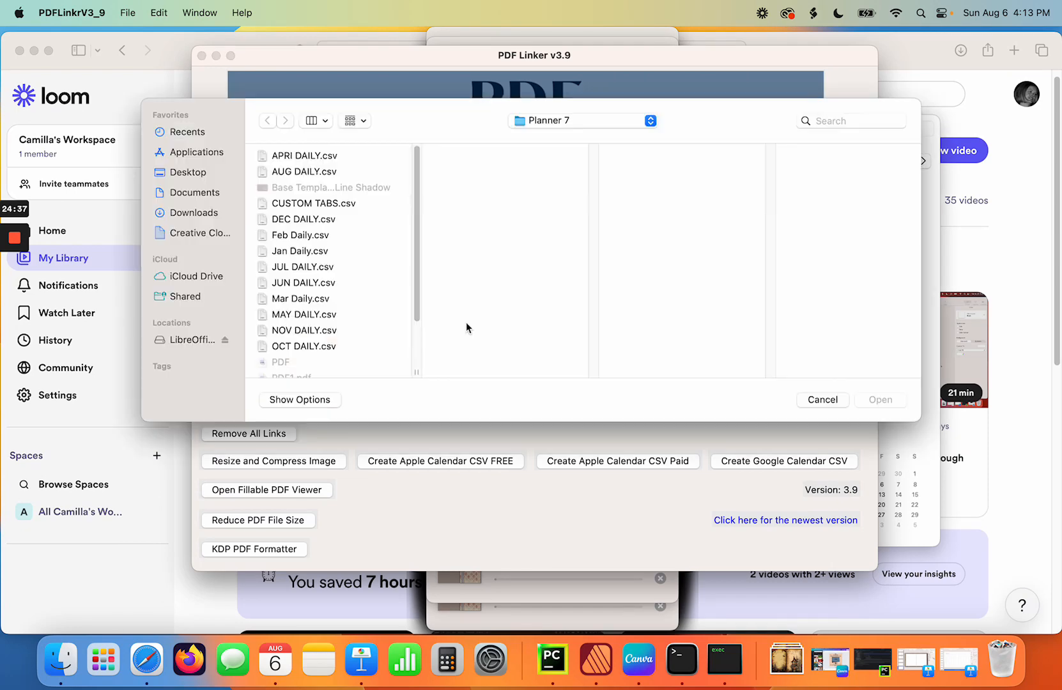
click(326, 250)
click(880, 400)
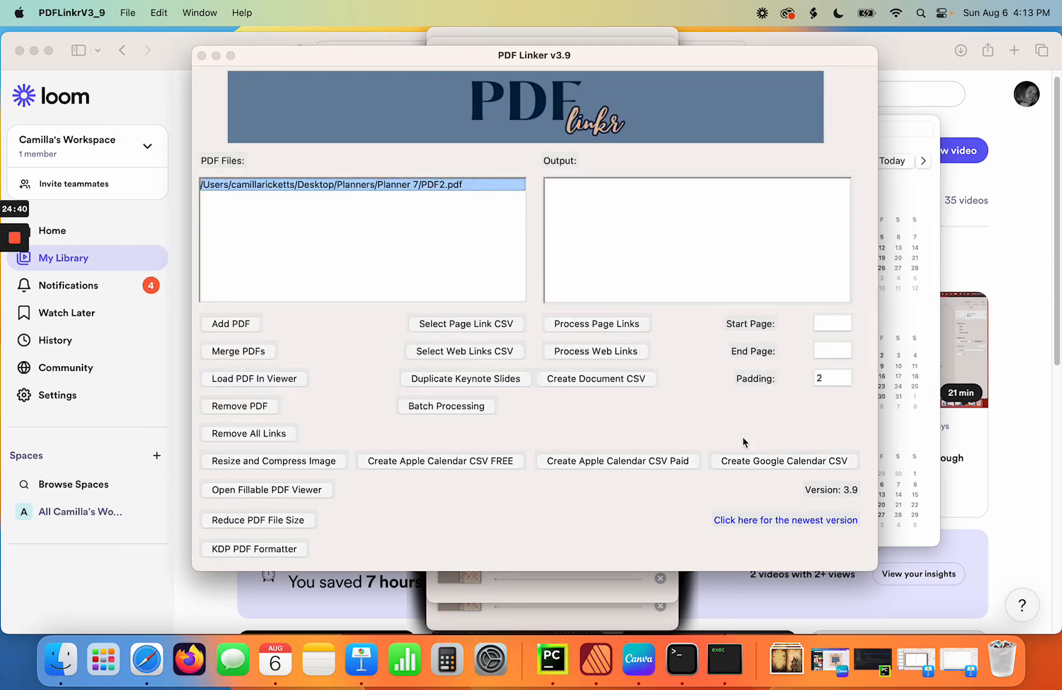
click(829, 327)
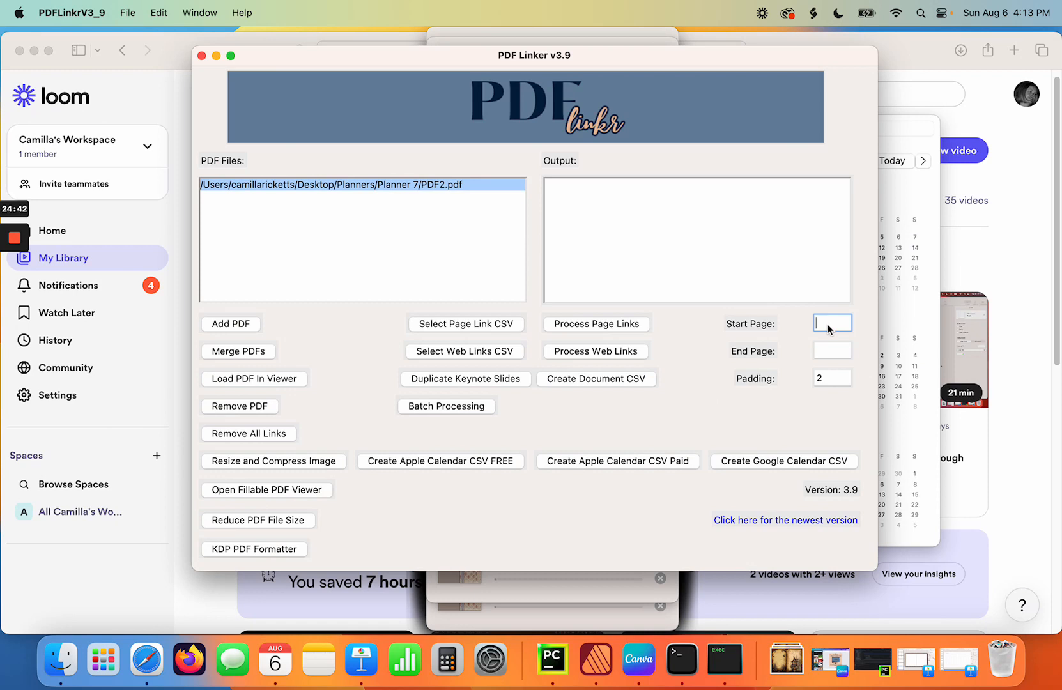
click(837, 346)
text(2)
- Process the page links for PDF2.pdf and check the output log for any missing January dates
click(583, 325)
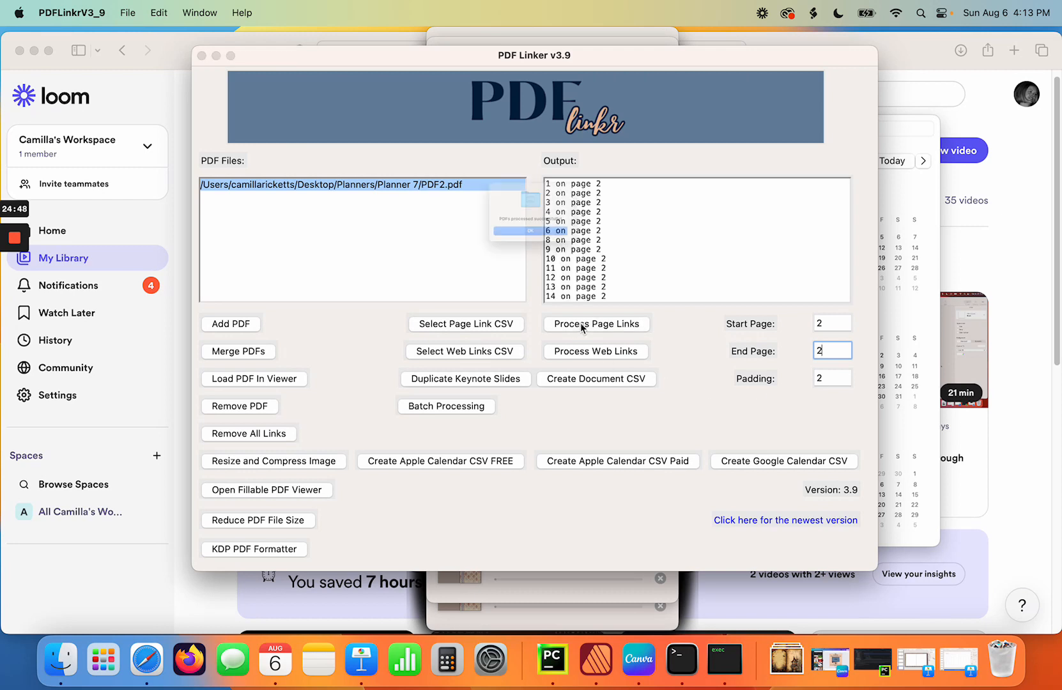
click(537, 257)
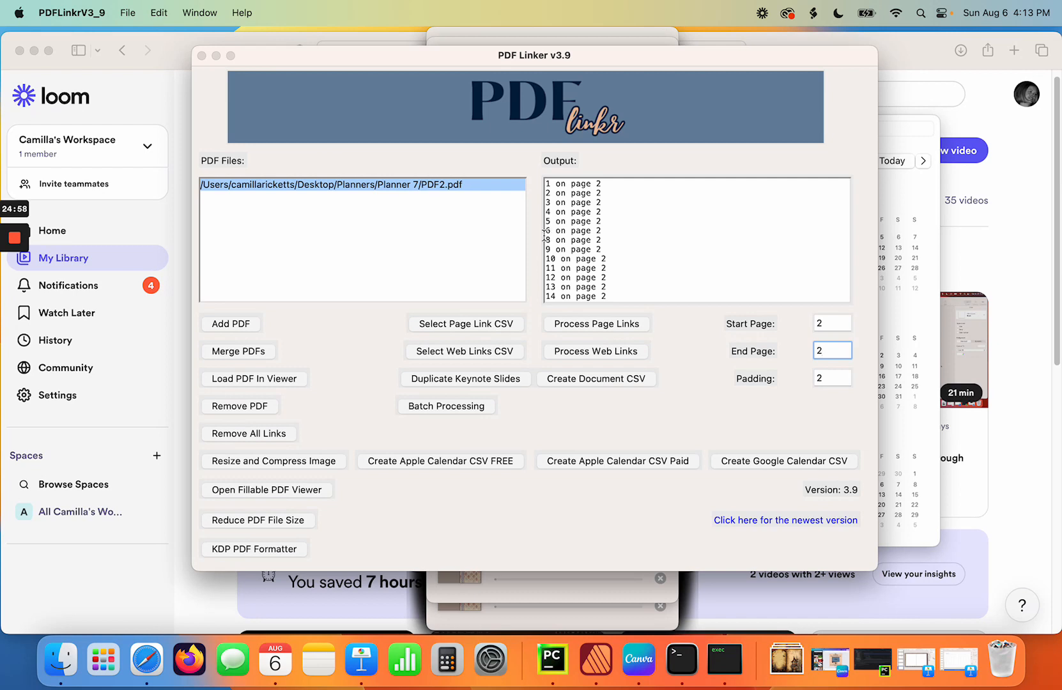
scroll(566, 234, down, 4)
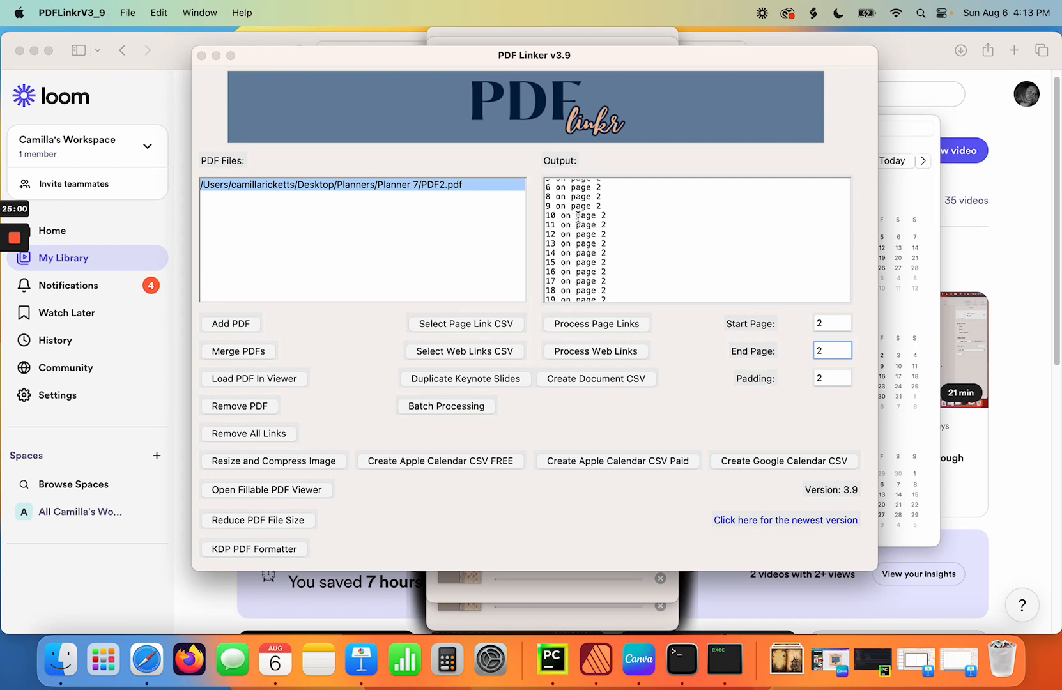
scroll(571, 208, down, 5)
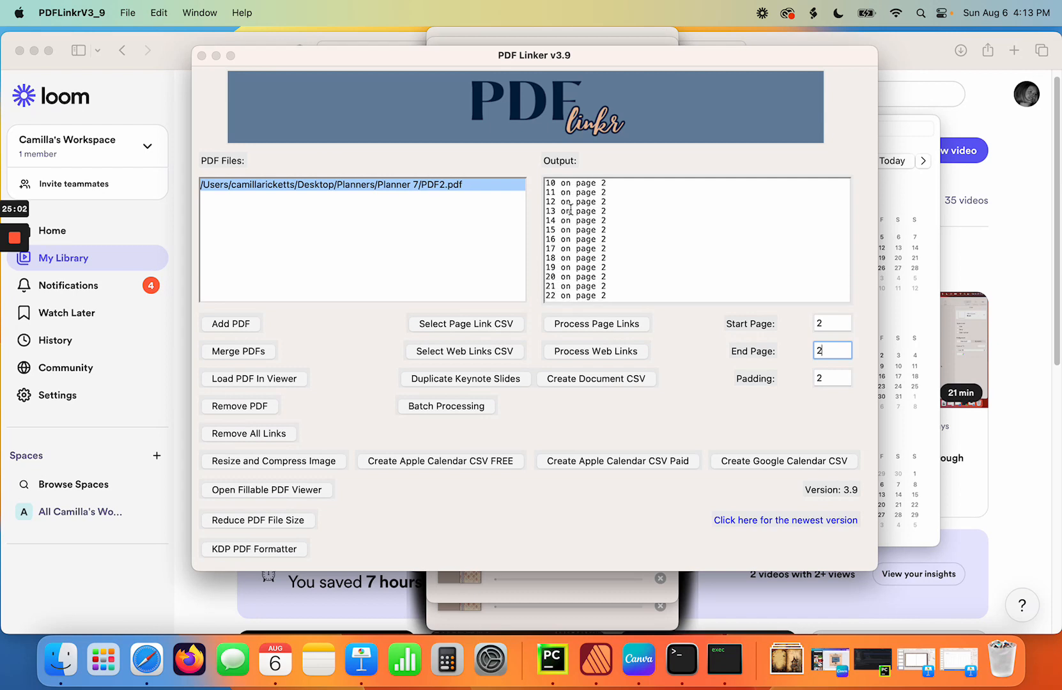
scroll(570, 209, down, 4)
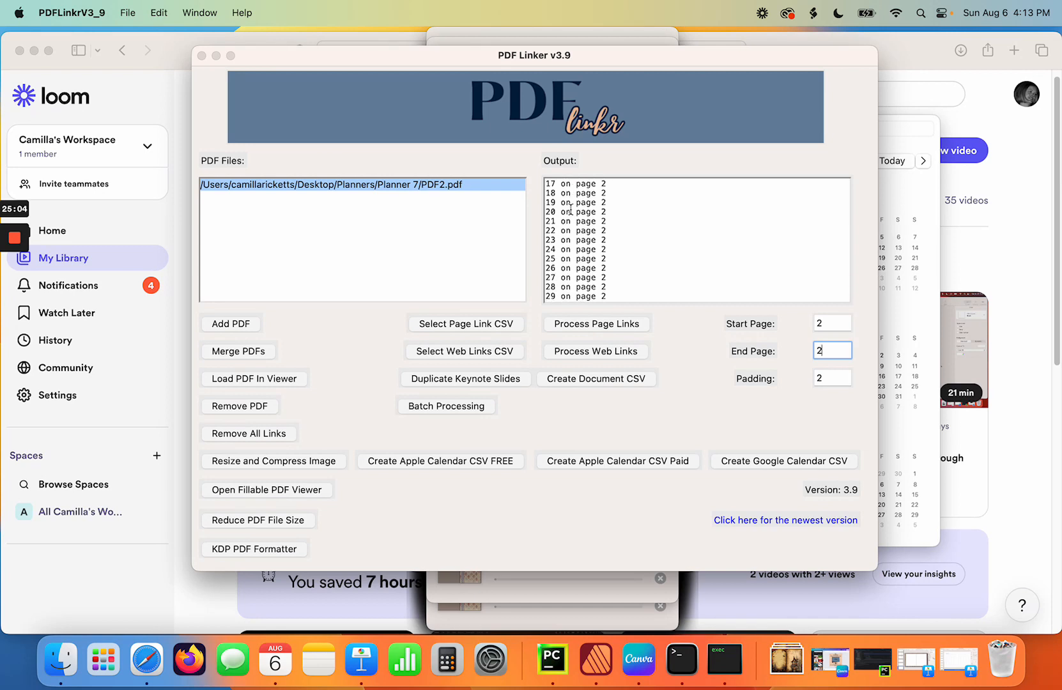
scroll(571, 211, up, 10)
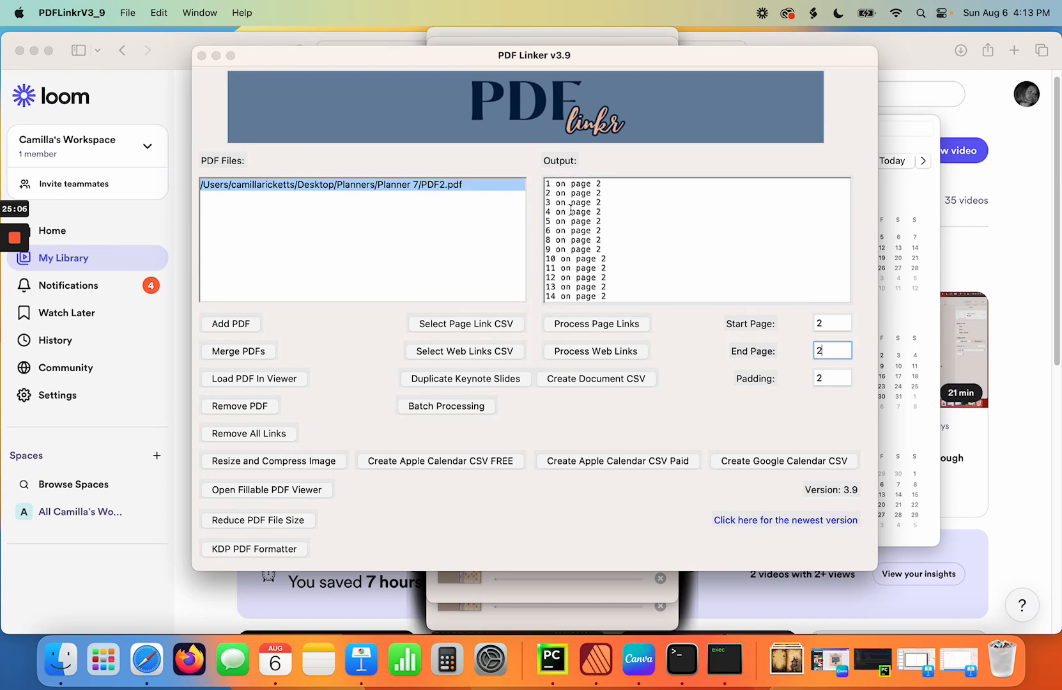
- Remove PDF2.pdf from the list of PDF files and move PDF2_updated.pdf in the Desktop's Planners/Planner 7 folder to the Trash
click(367, 185)
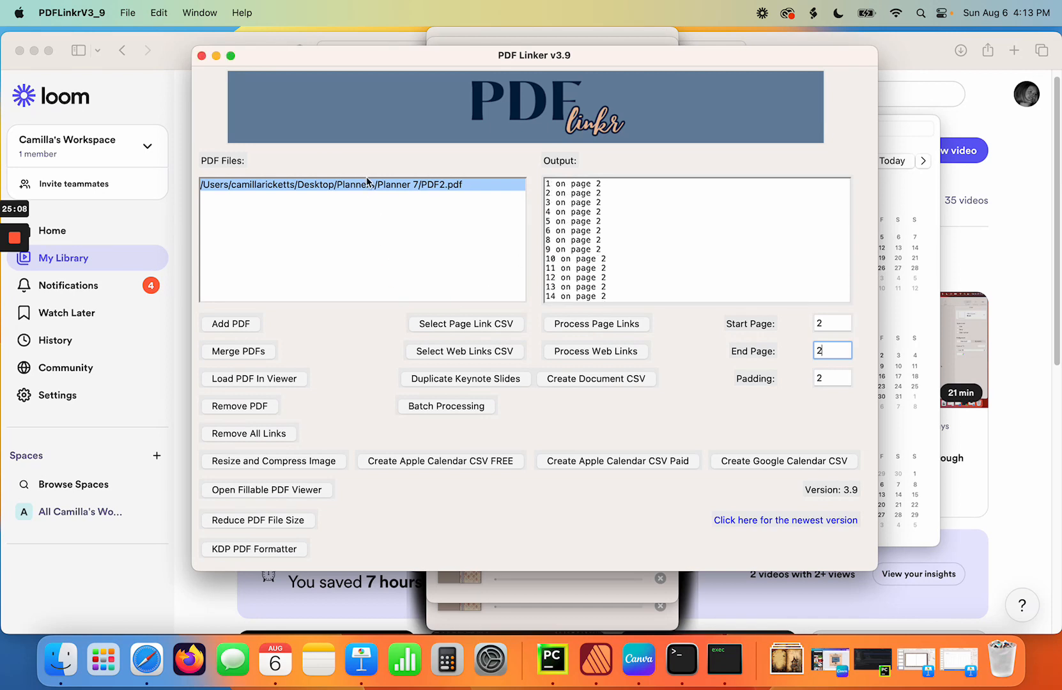
click(253, 409)
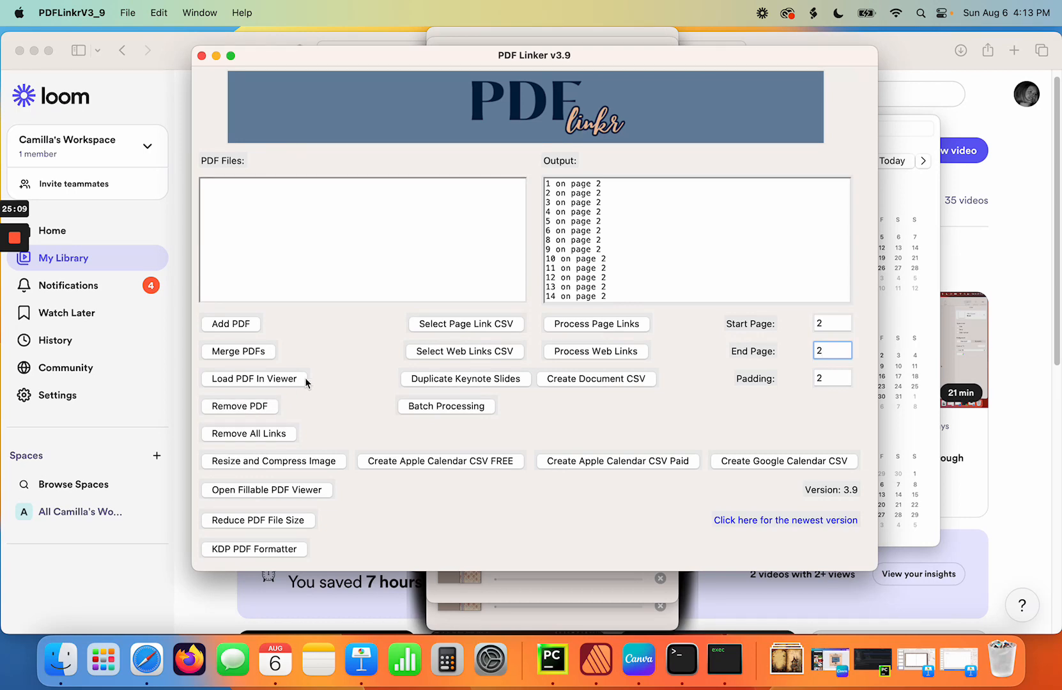
click(61, 660)
scroll(298, 188, down, 5)
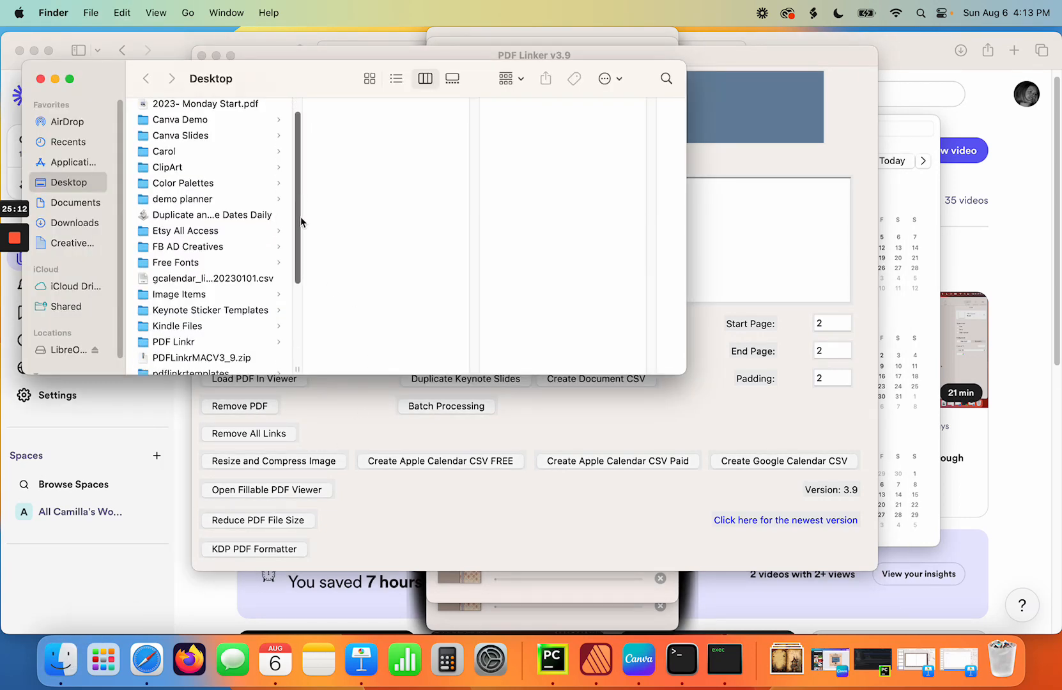
click(174, 314)
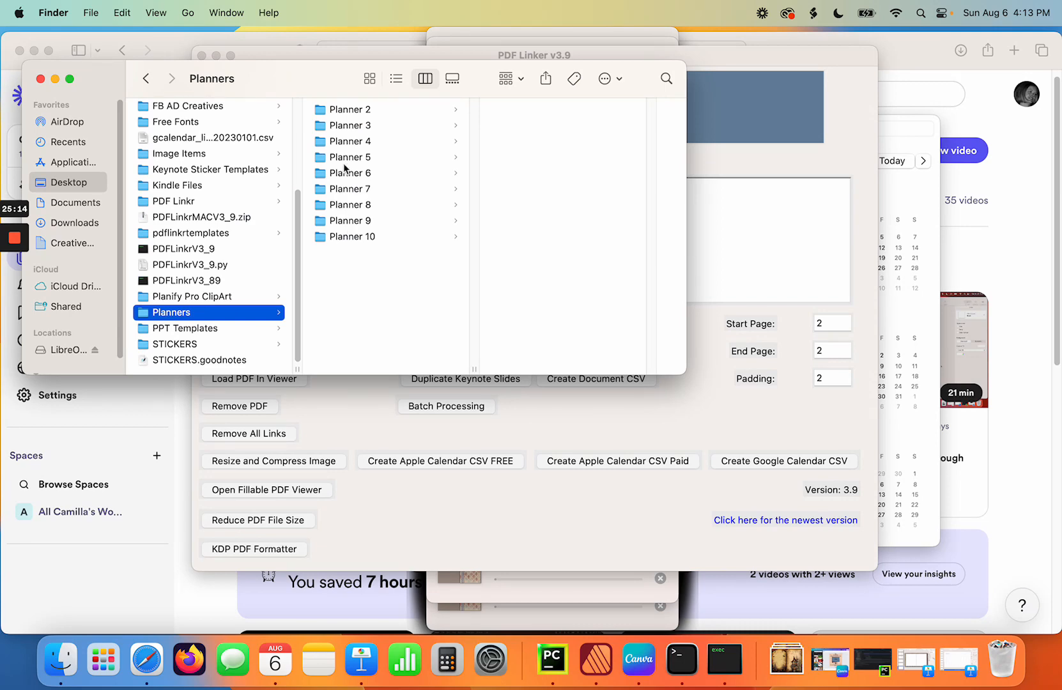
click(347, 191)
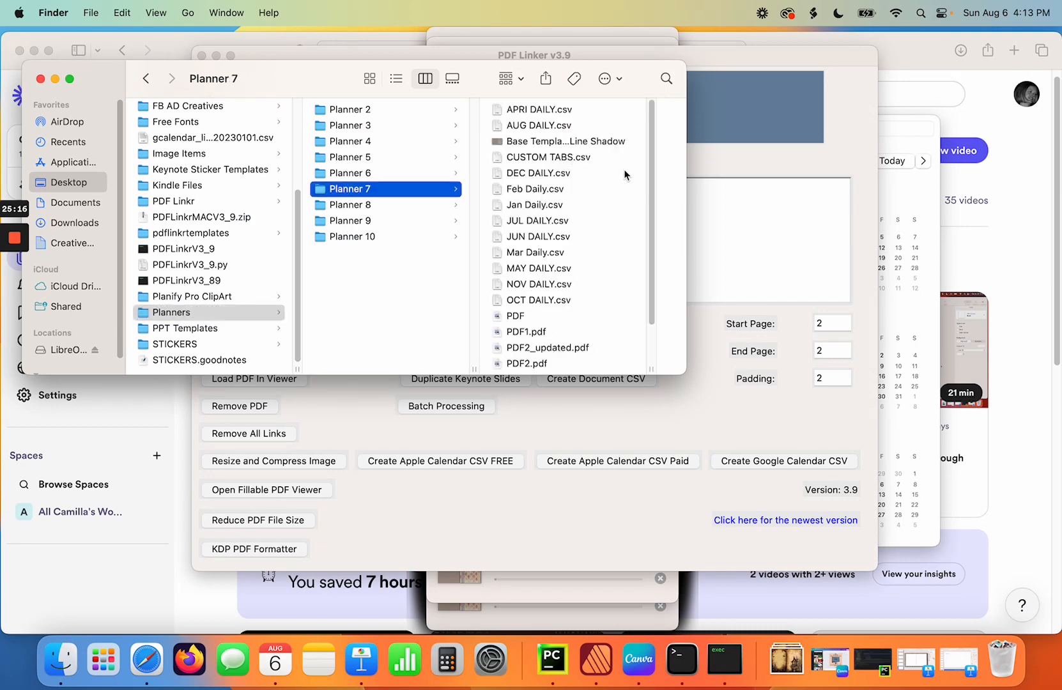
scroll(657, 177, down, 3)
click(566, 305)
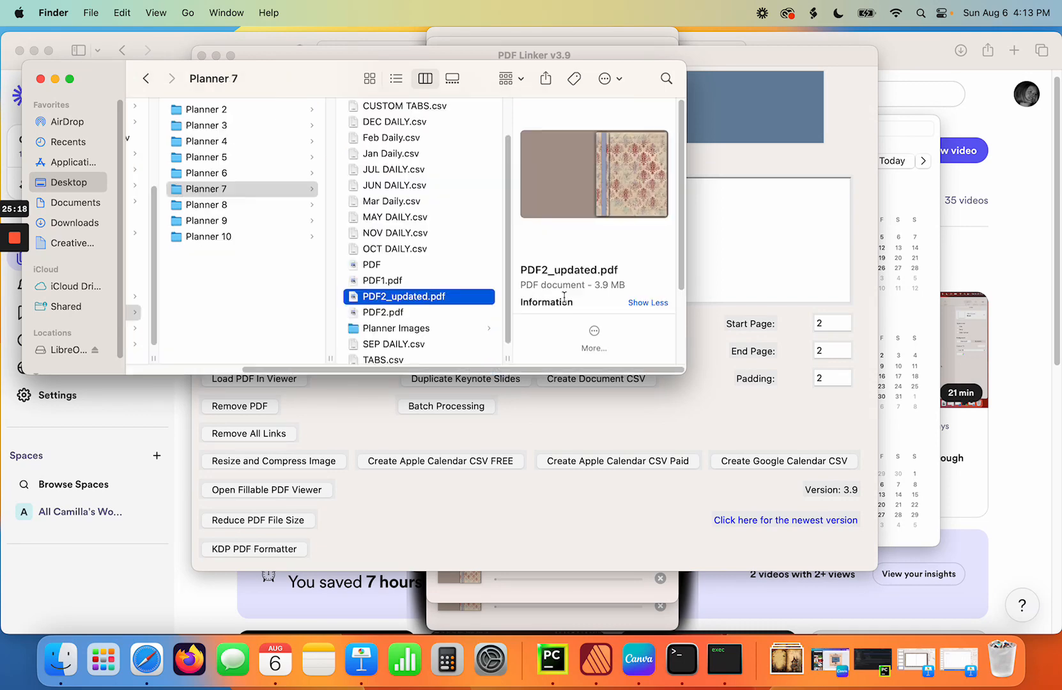
right_click(563, 296)
right_click(423, 298)
right_click(421, 298)
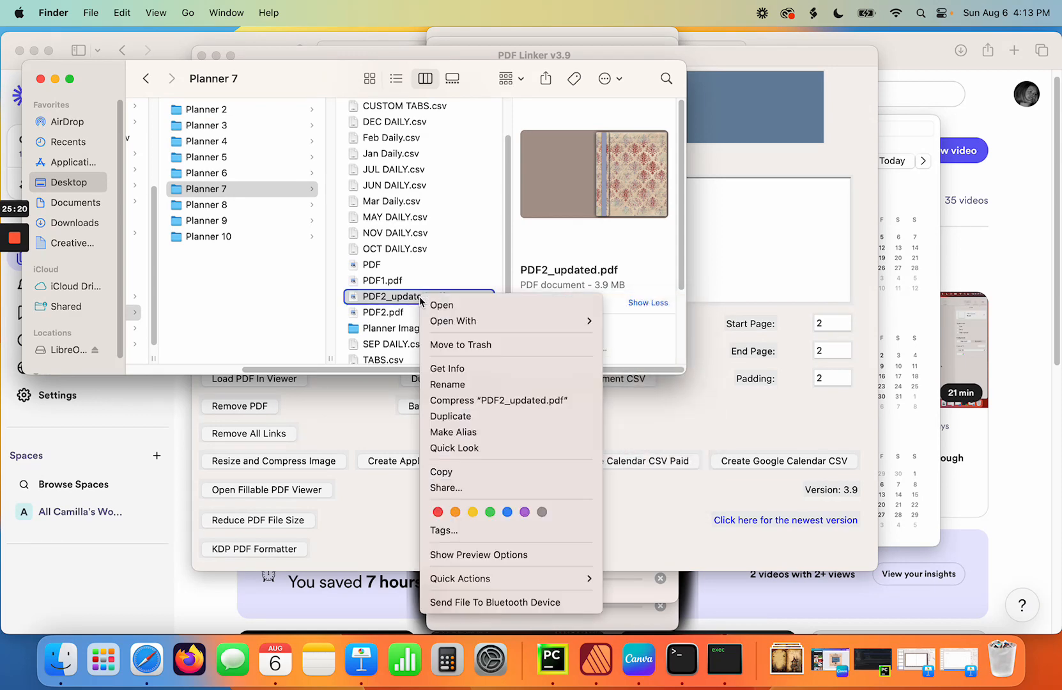
click(461, 345)
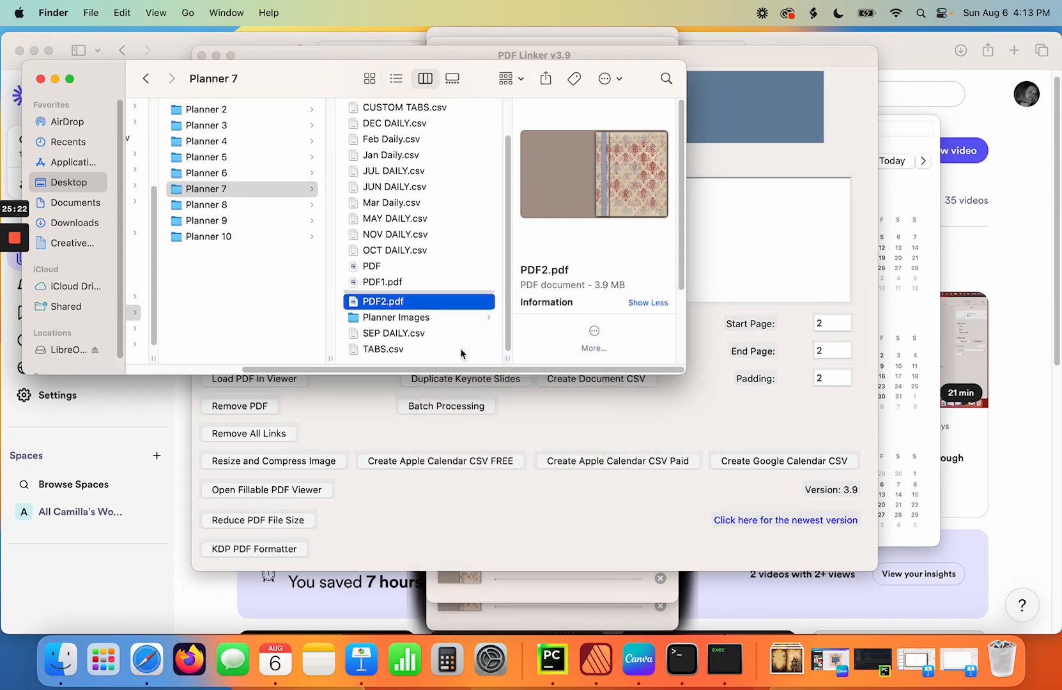
- Open Jan Daily.csv from the Planner 7 folder in TextEdit
click(393, 159)
right_click(394, 161)
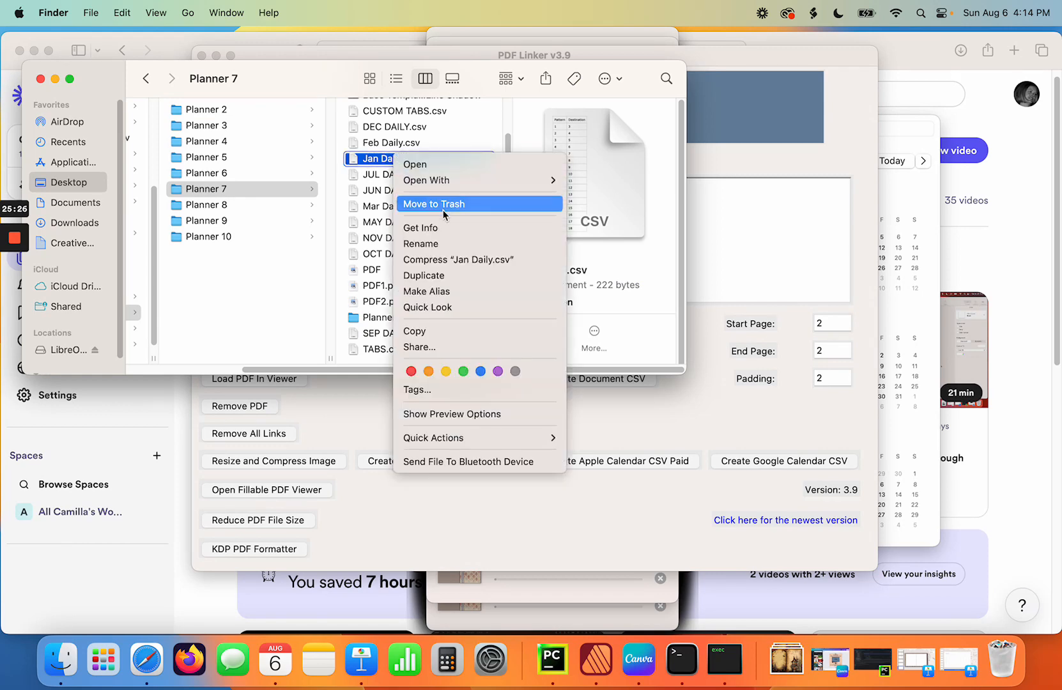
mouse_move(447, 181)
click(591, 253)
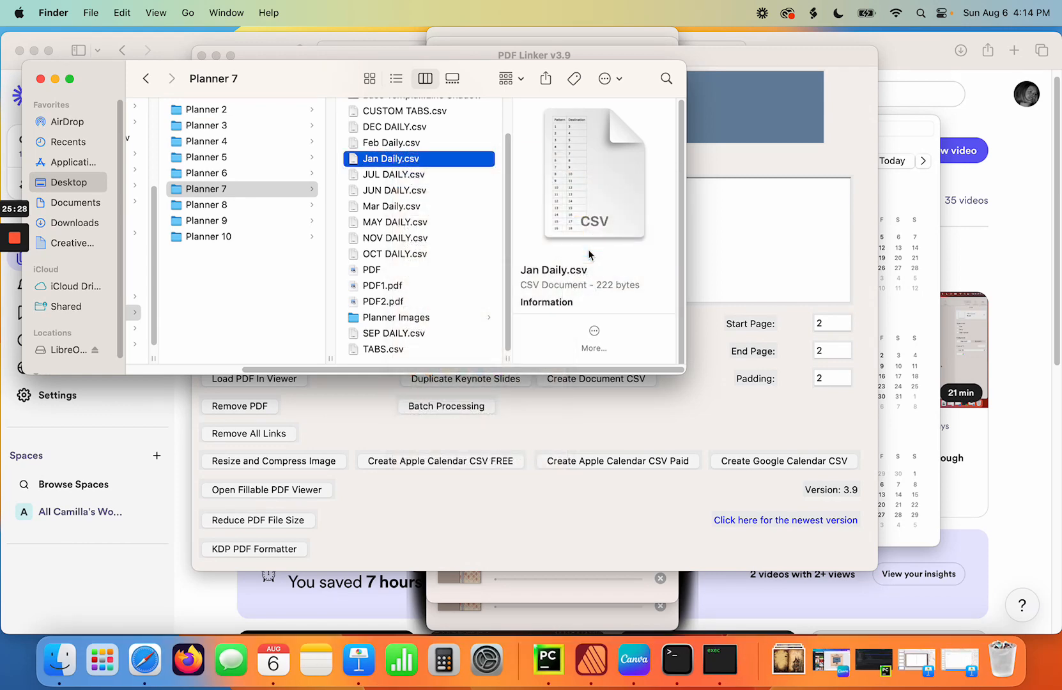
click(128, 146)
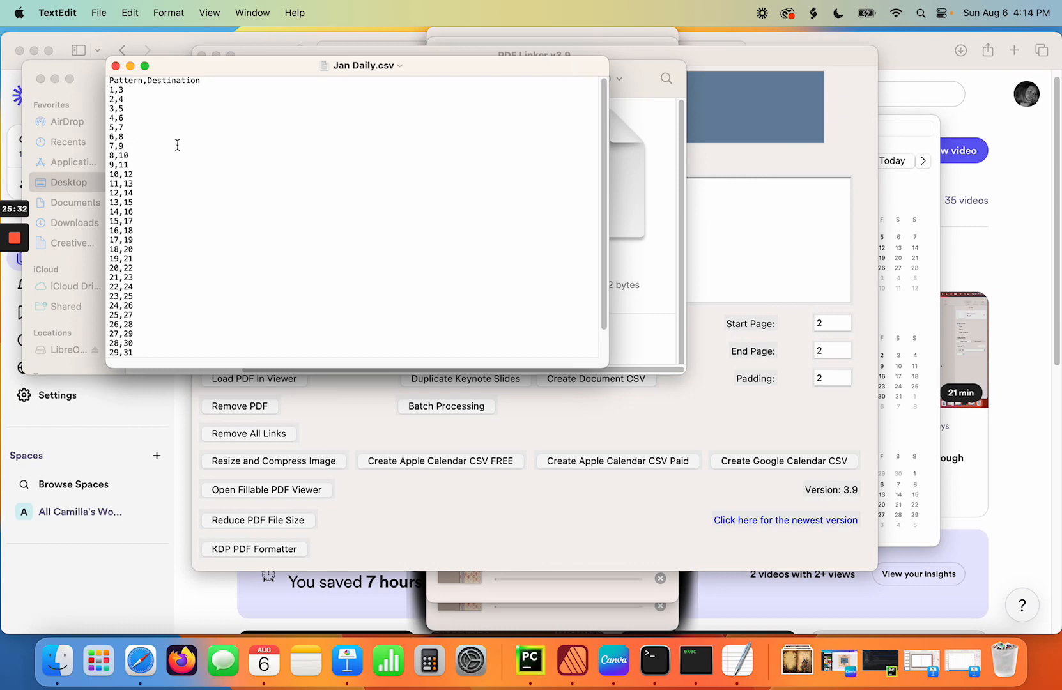
- Insert an extra row below the 7,9 row reading 7,9 with a leading space, save Jan Daily.csv and close it
key(Return)
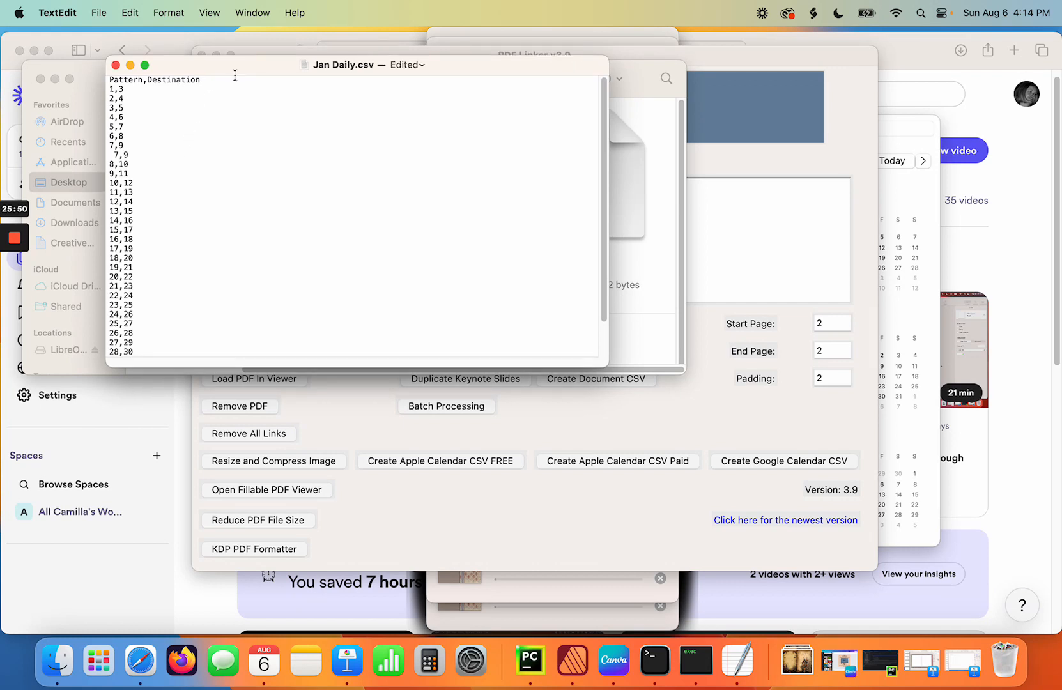
drag(236, 71, 248, 68)
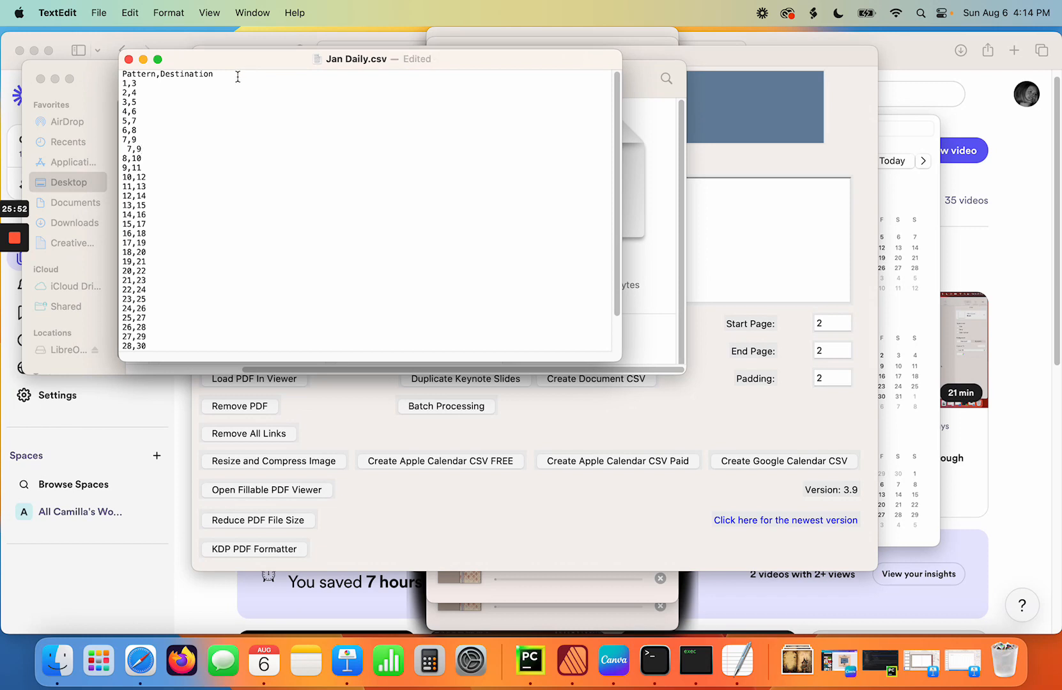
click(101, 14)
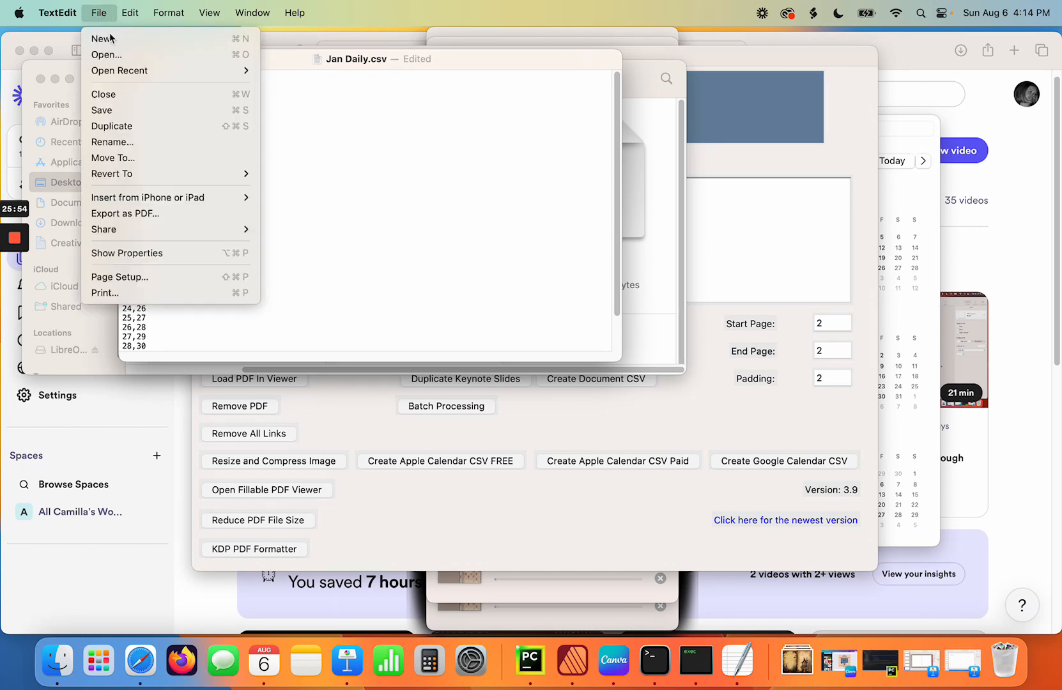
click(117, 109)
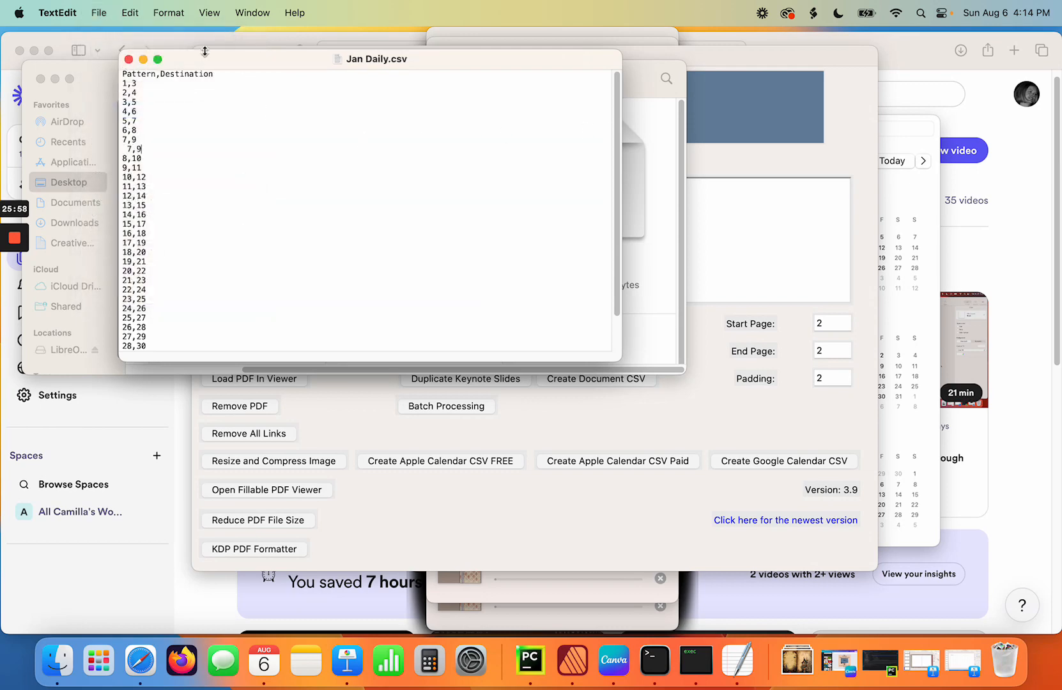
click(129, 60)
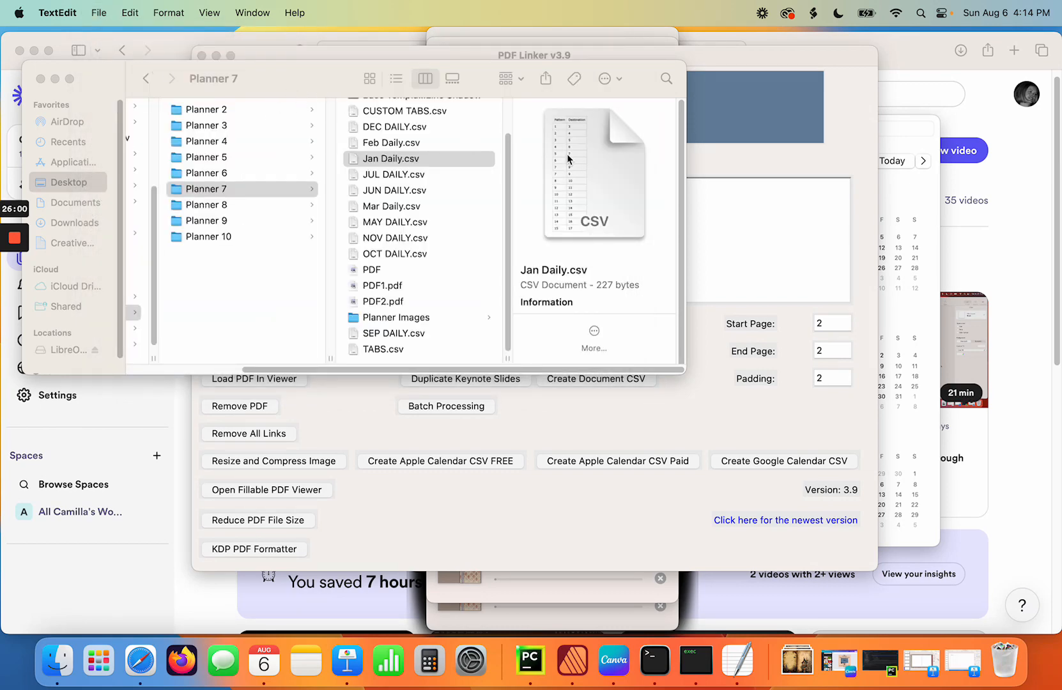
- Switch back to PDF Linker and clear the whole output log
click(732, 161)
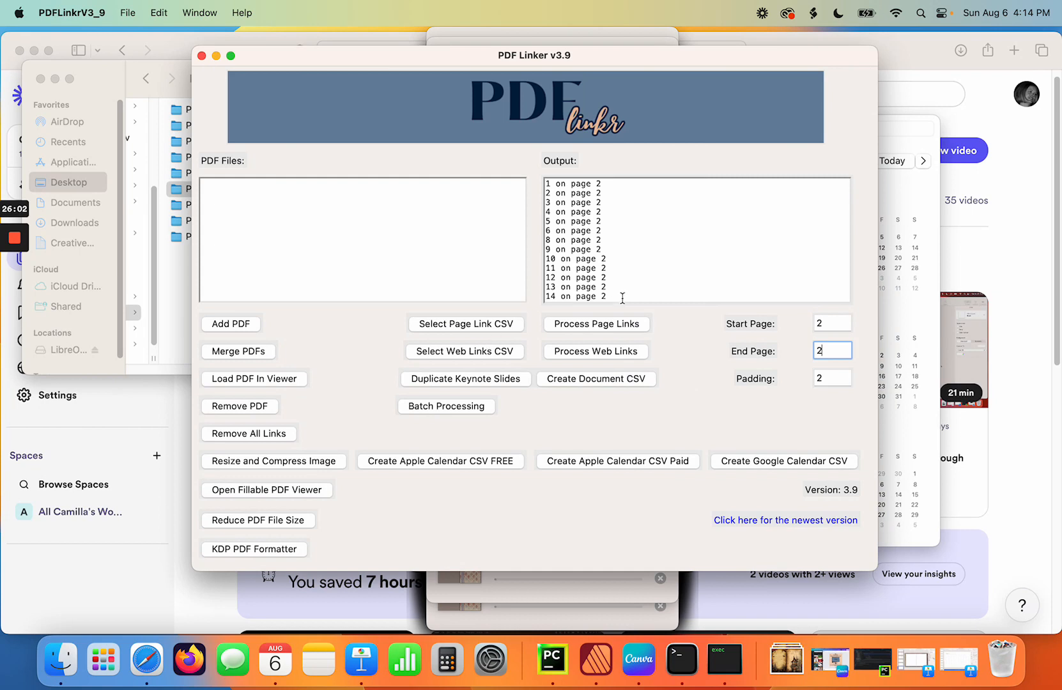
drag(622, 298, 473, 102)
key(BackSpace)
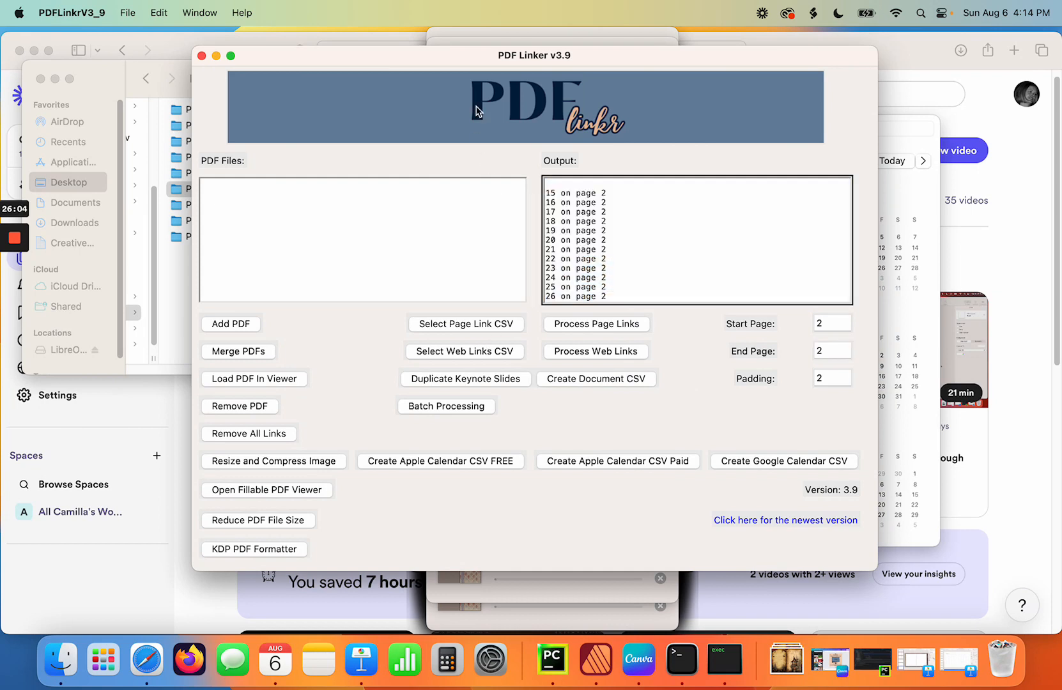
drag(544, 179, 655, 467)
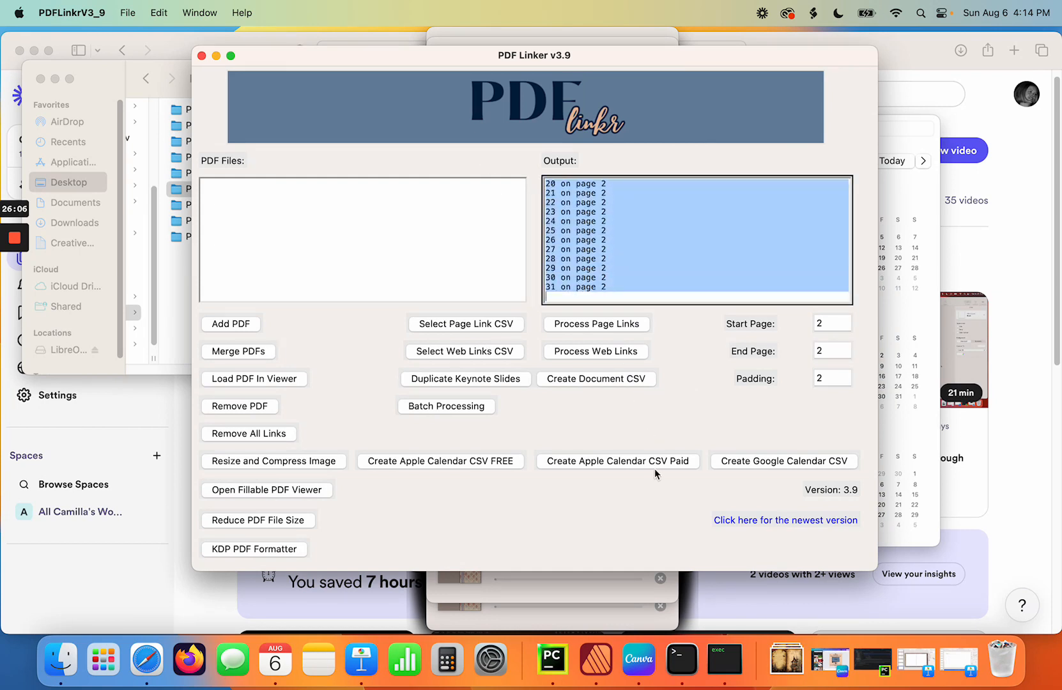
key(BackSpace)
- Add PDF2.pdf from the Planner 7 folder to the list of PDF files and select it
click(231, 324)
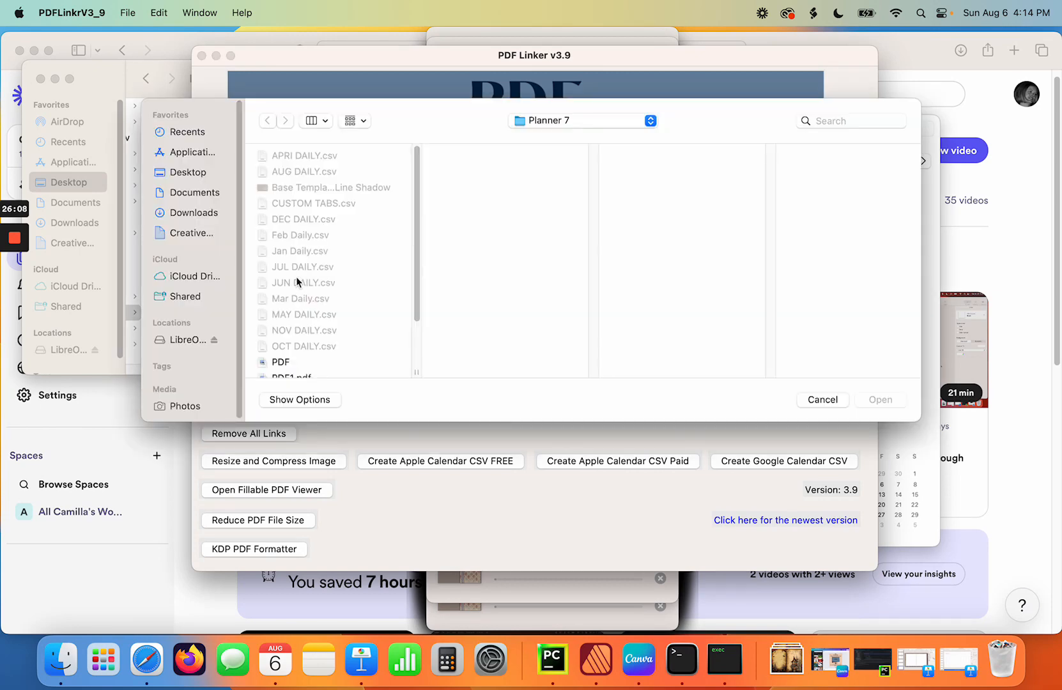
scroll(418, 258, down, 3)
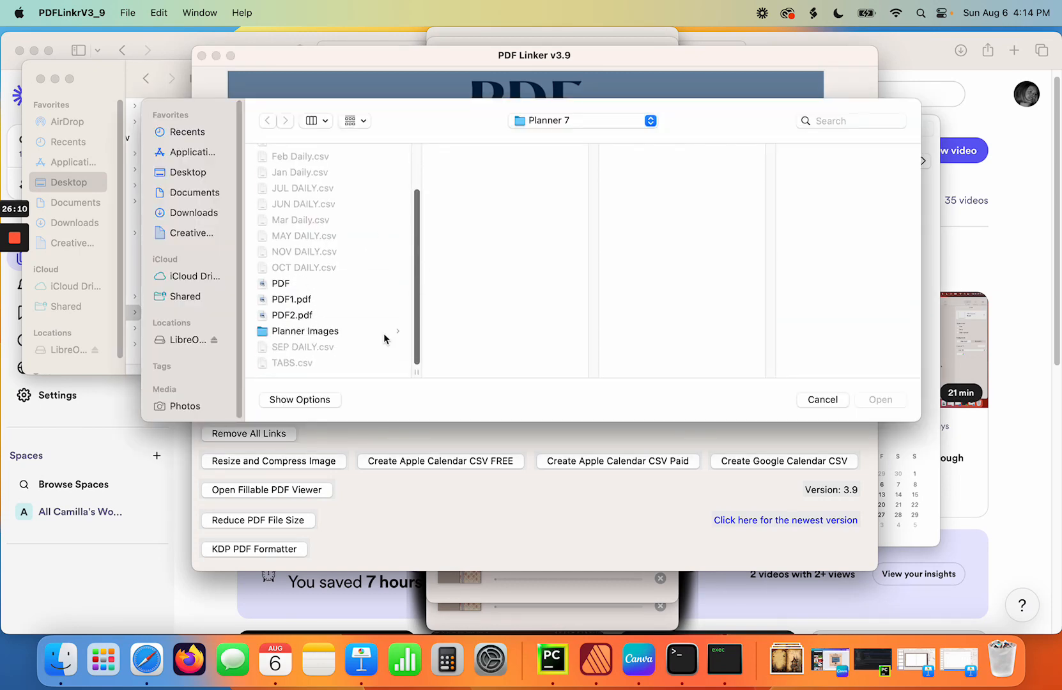
double_click(304, 316)
click(375, 185)
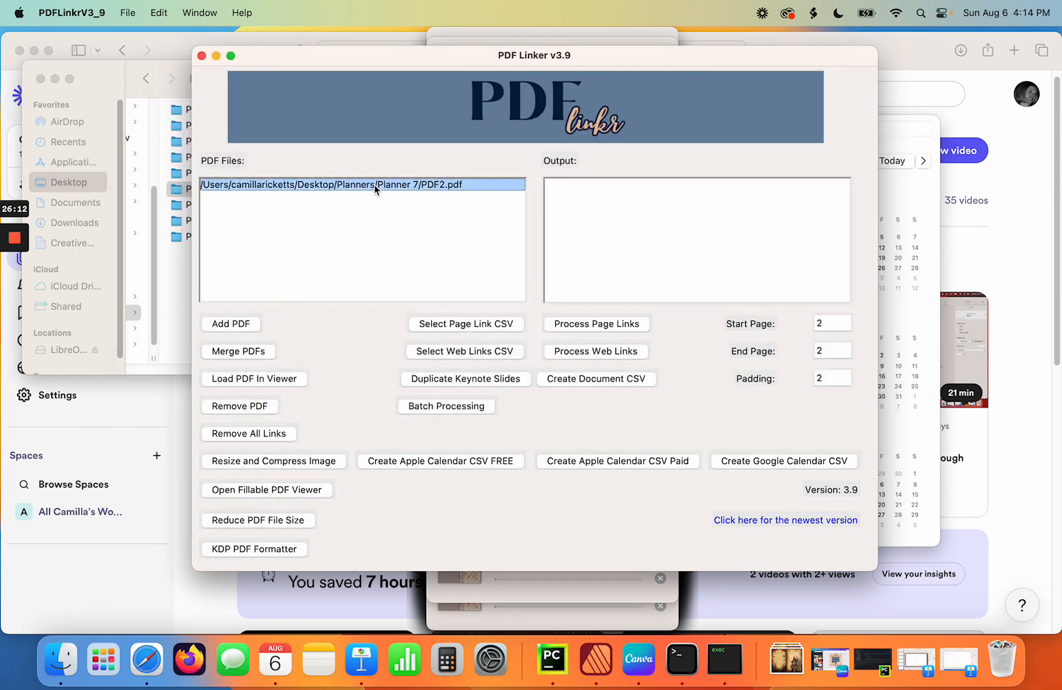
- Load Jan Daily.csv as the page link CSV and process the page links for PDF2.pdf
click(457, 323)
click(319, 253)
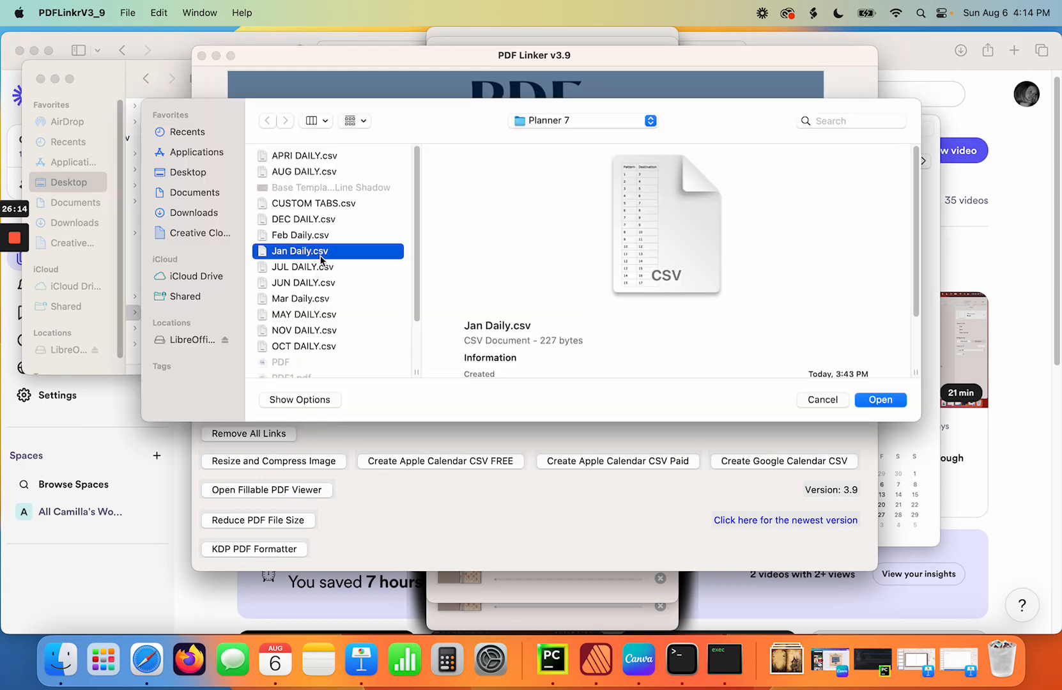
click(880, 401)
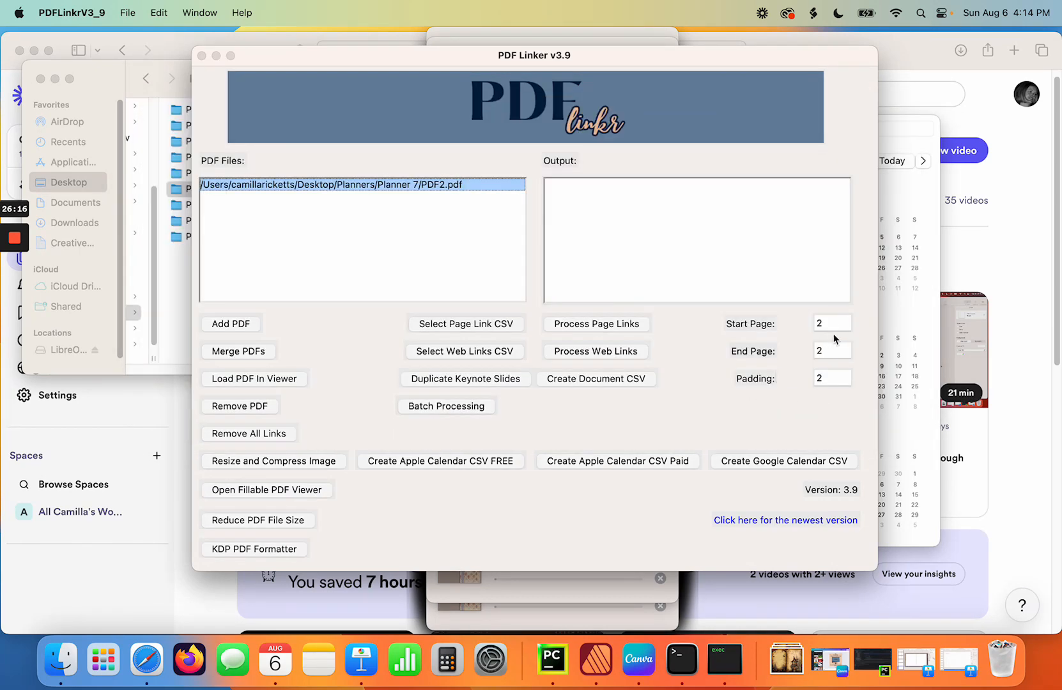
click(617, 327)
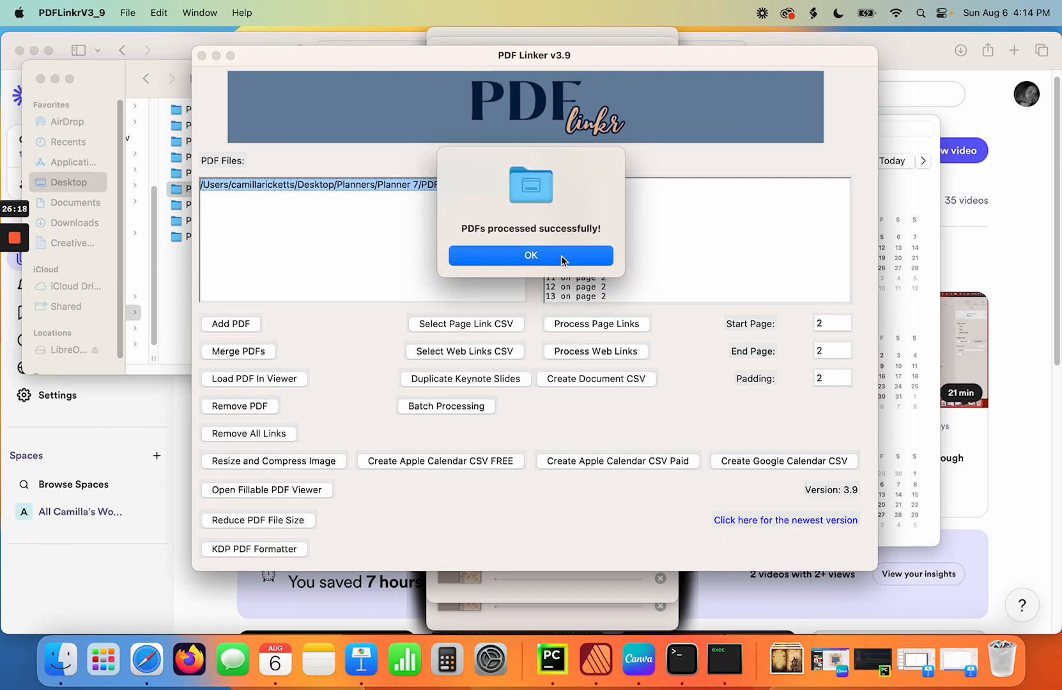
key(Return)
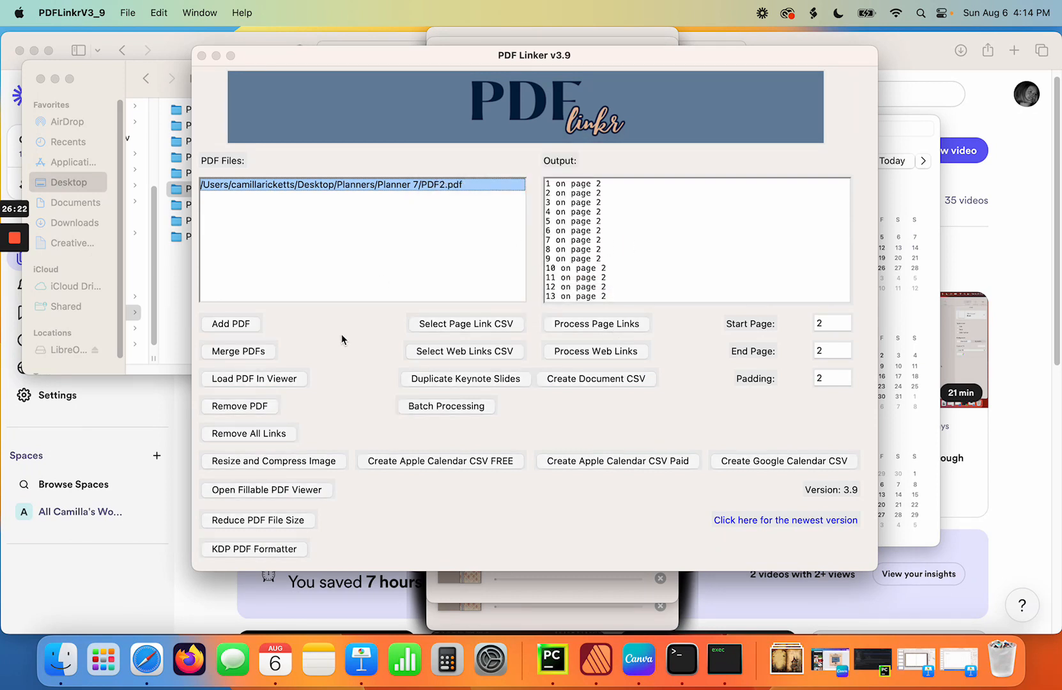
- Switch to Finder and open PDF2_updated.pdf from the Planner 7 folder in Preview
click(128, 79)
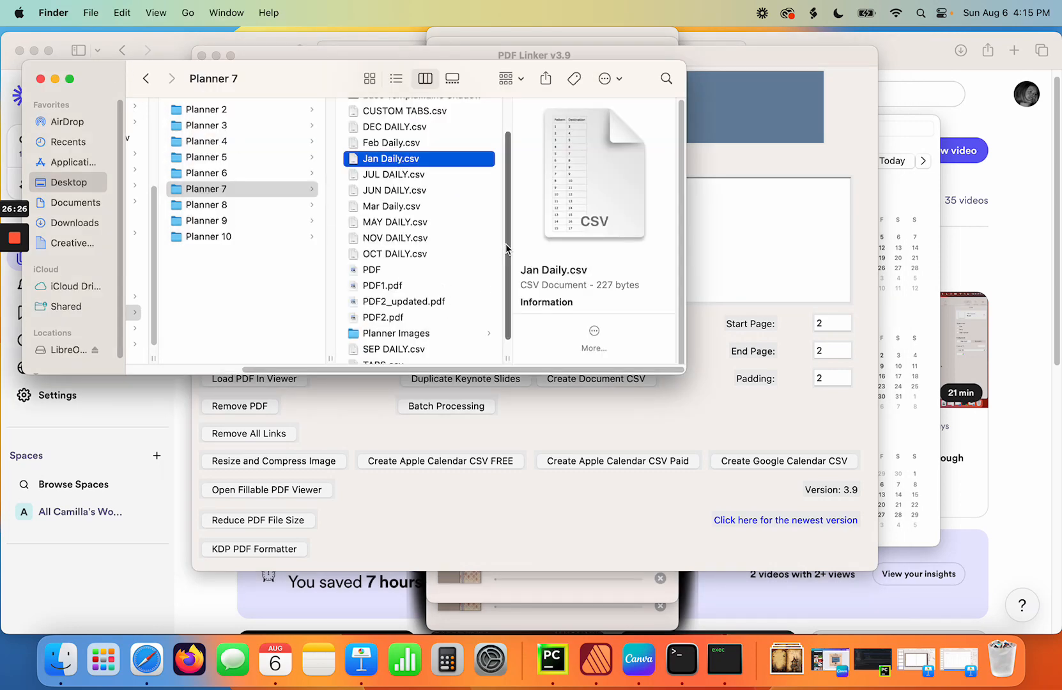
scroll(505, 250, down, 1)
click(396, 292)
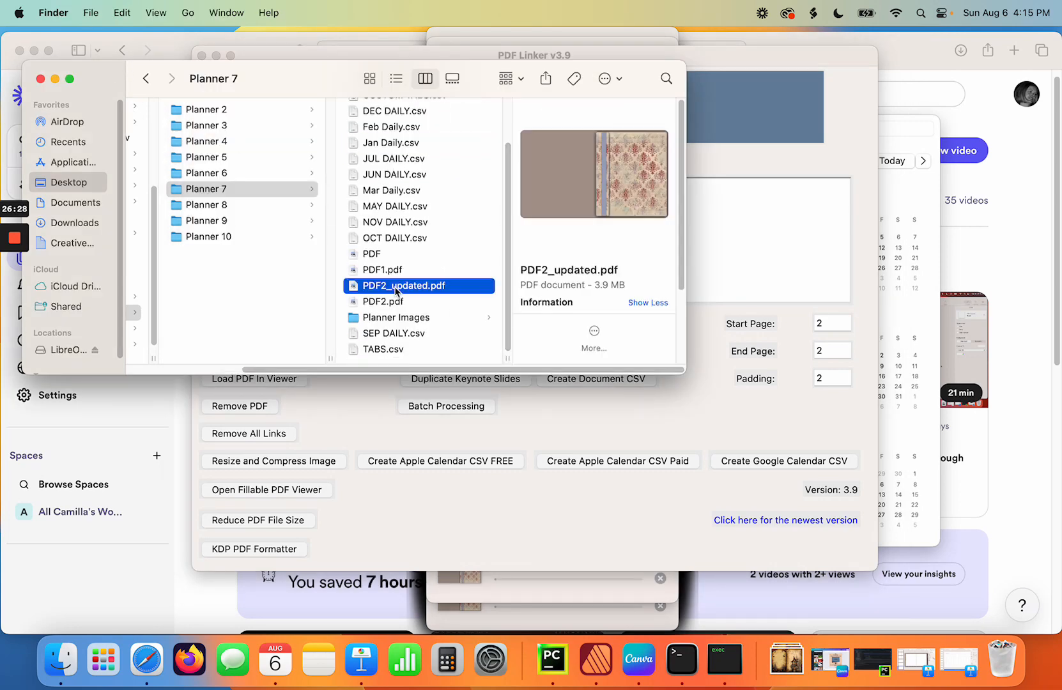
double_click(396, 291)
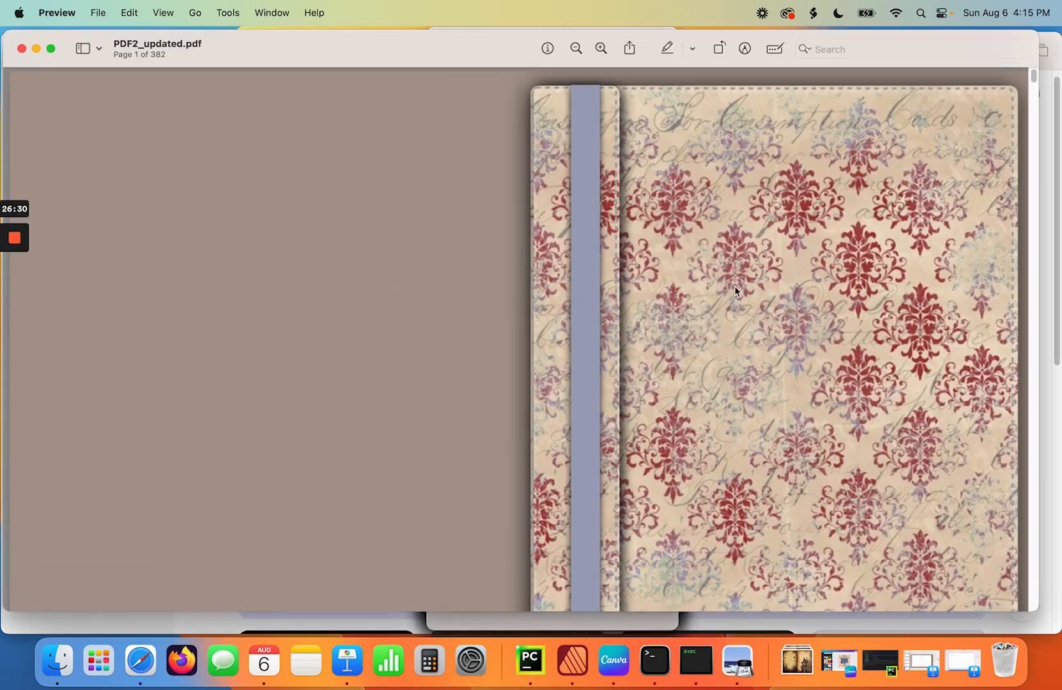
- Test the January calendar's links for dates 1, 4, 20 and 21, returning through the JAN tab each time, and close the PDF
scroll(735, 291, down, 10)
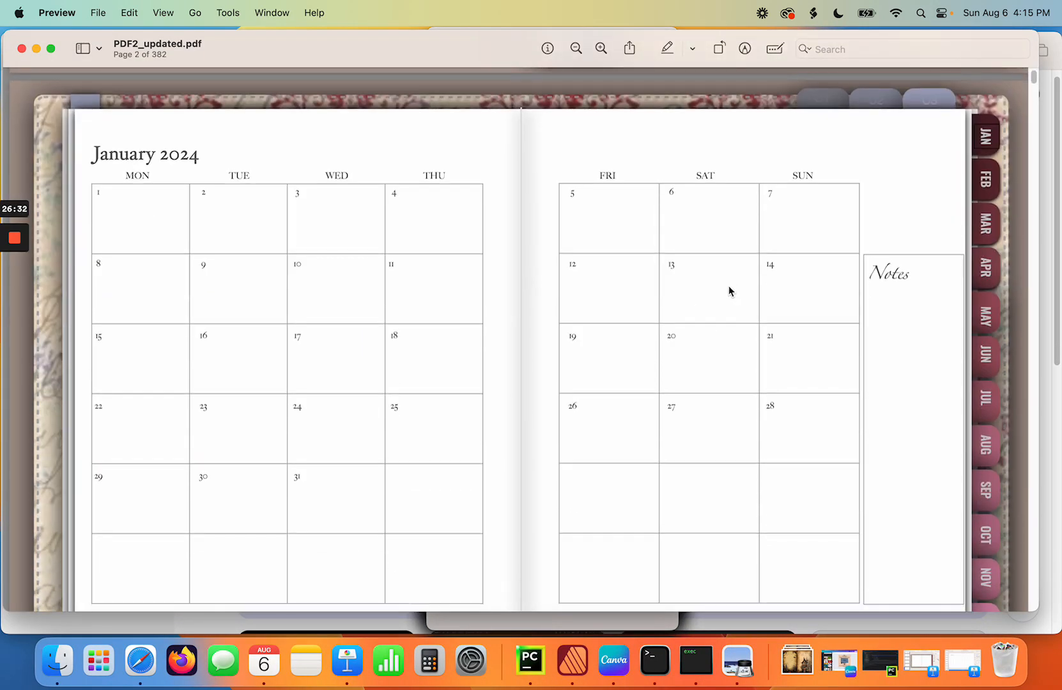
scroll(729, 291, down, 2)
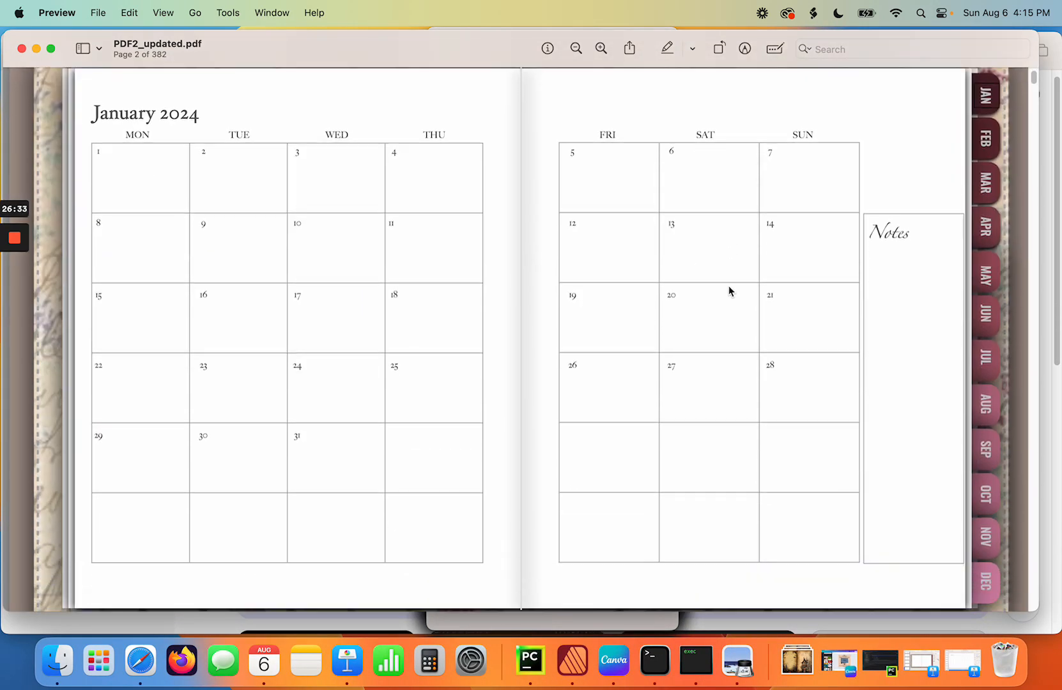
click(98, 157)
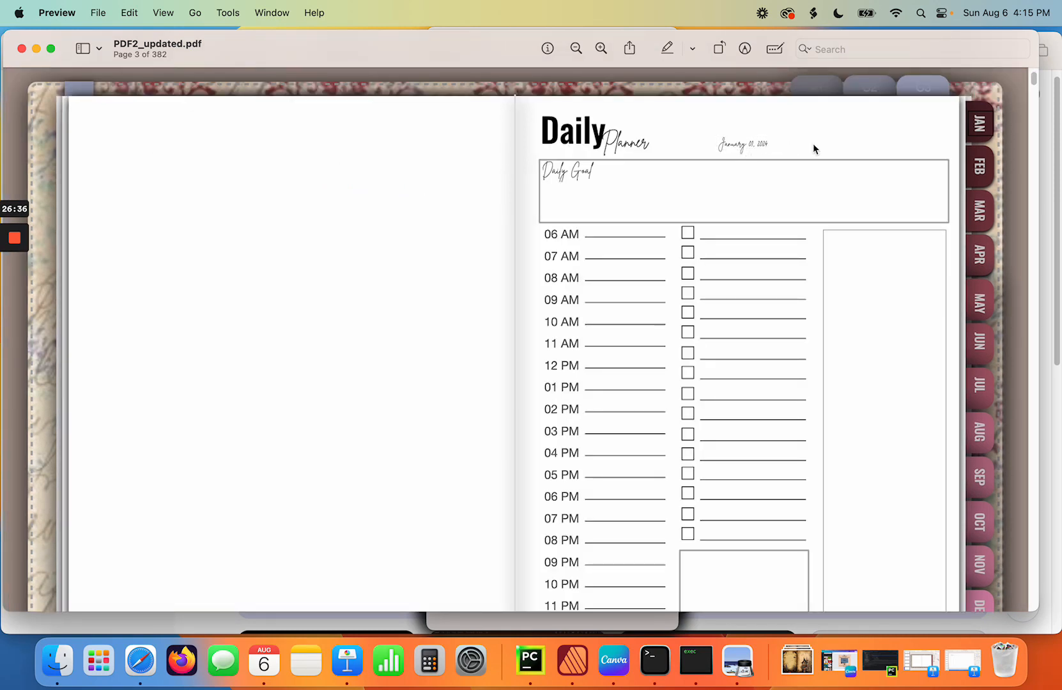
click(981, 131)
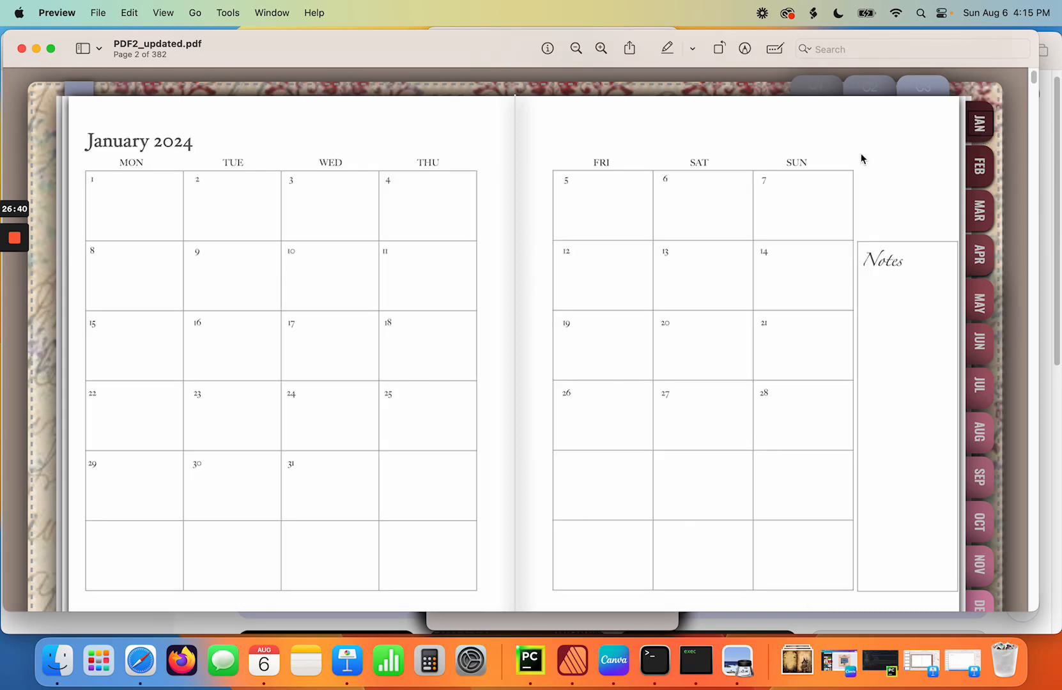
click(389, 184)
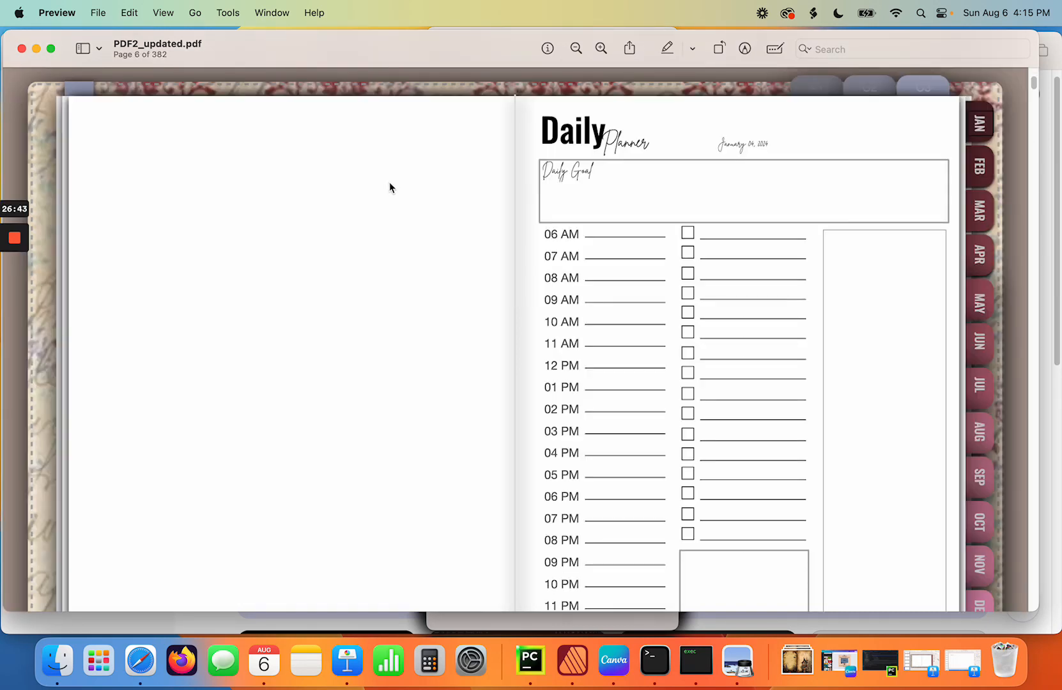
click(979, 125)
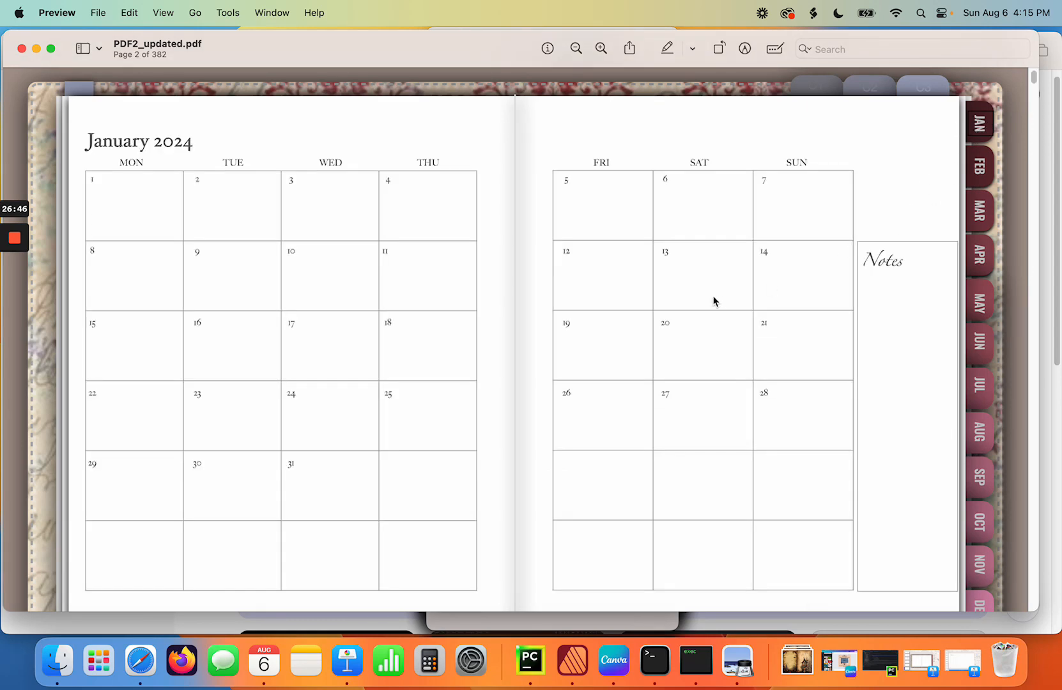
click(667, 331)
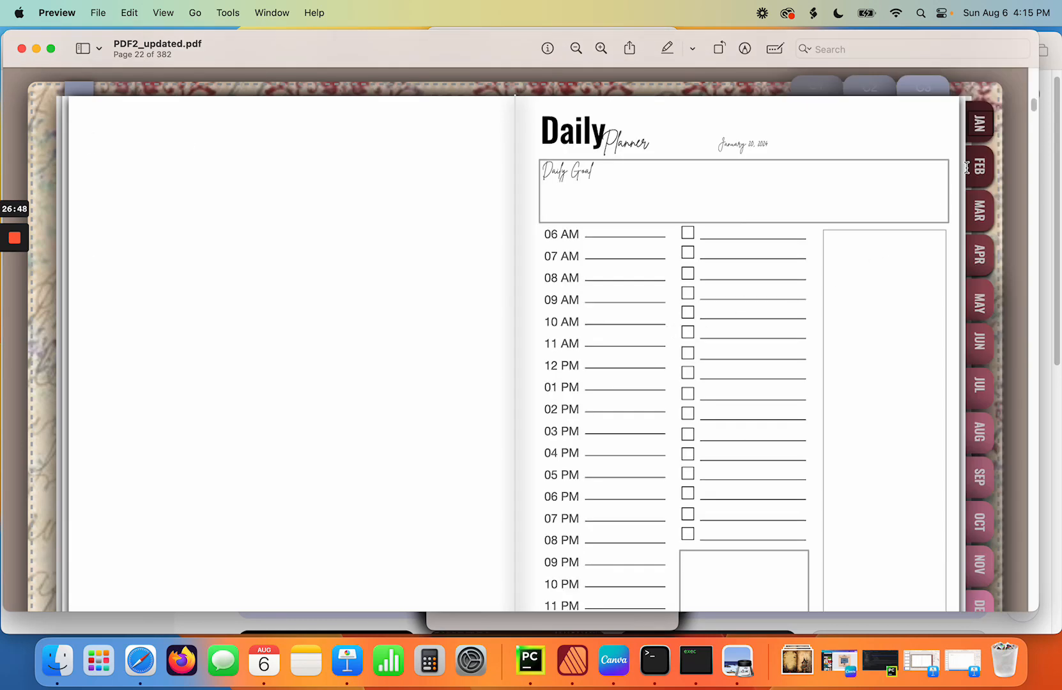
click(979, 125)
click(769, 330)
click(978, 132)
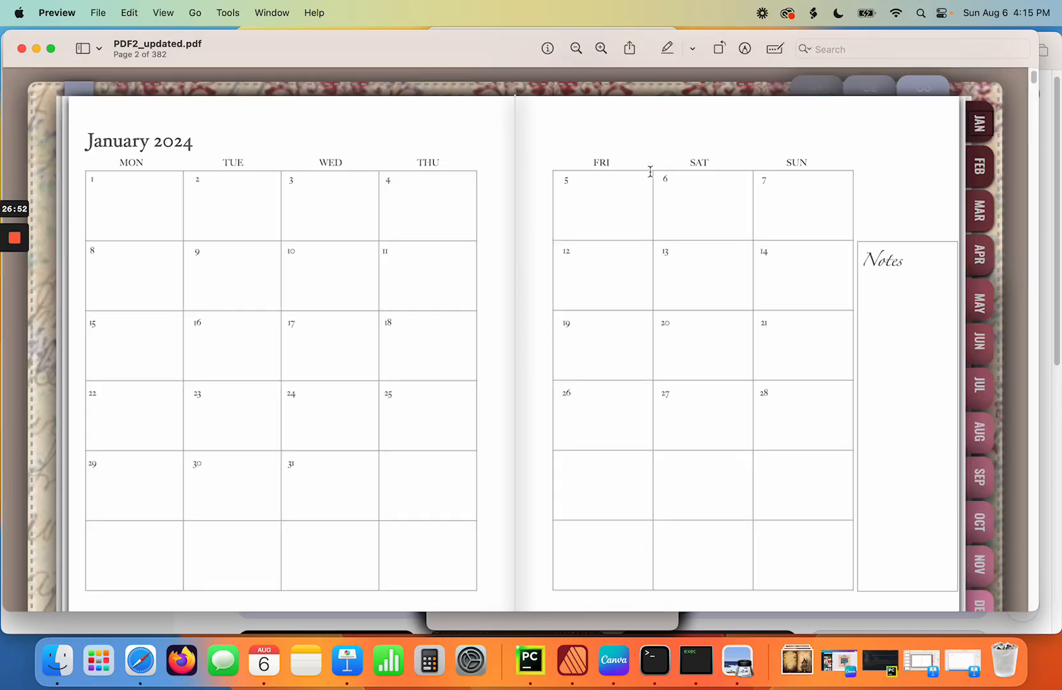
click(22, 49)
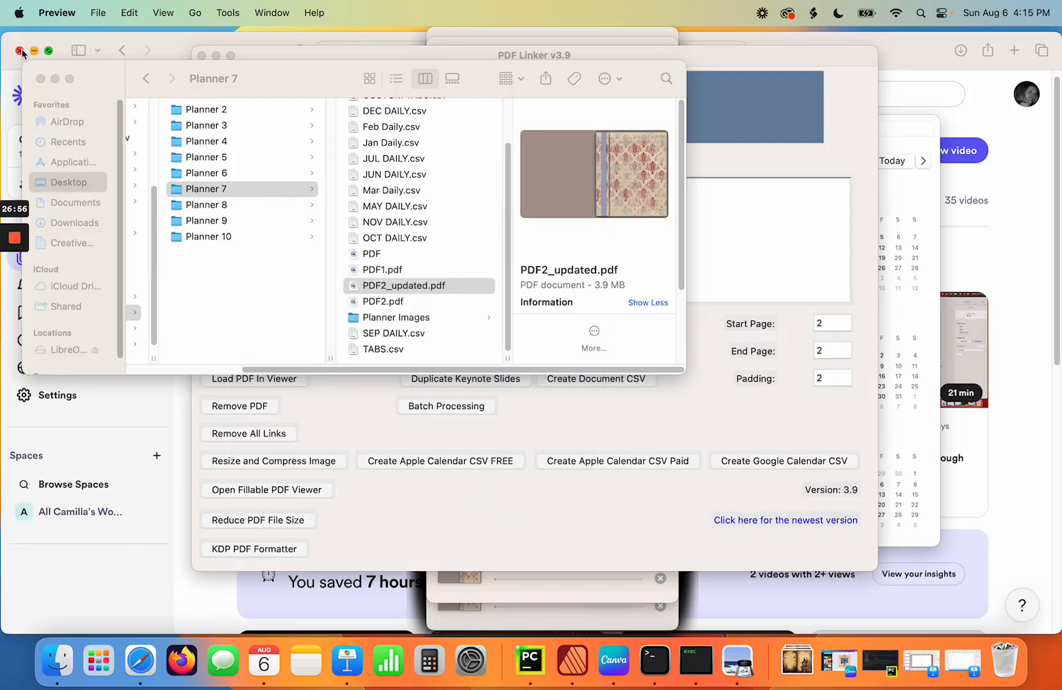
- Rename PDF2_updated.pdf in the Planner 7 folder to PDF3.pdf and close the Finder window
click(382, 286)
click(387, 286)
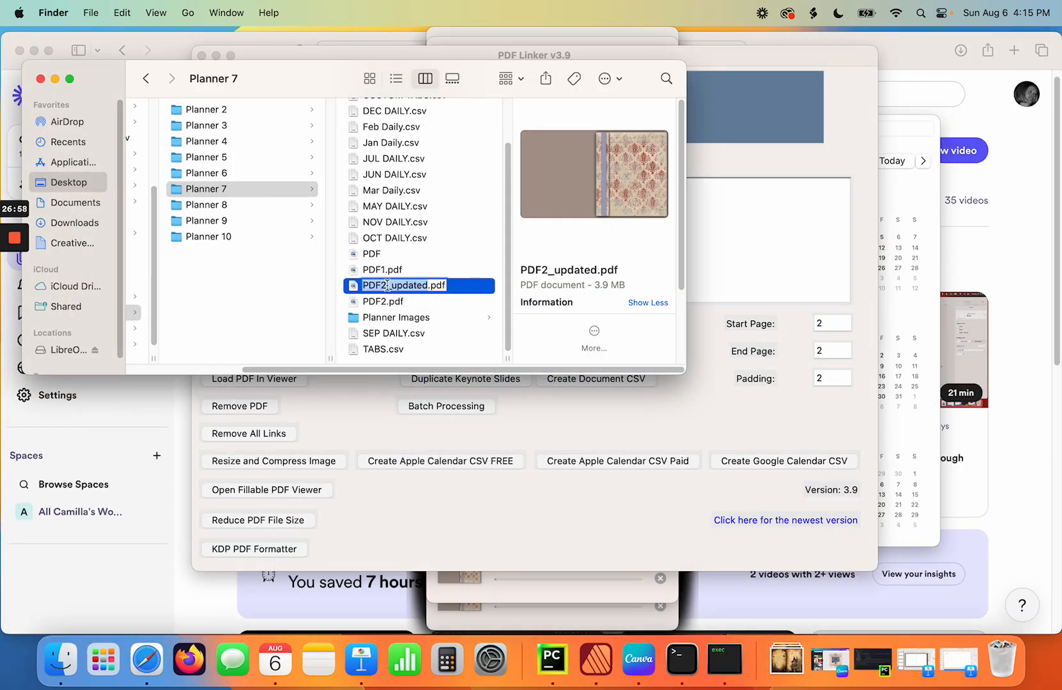
text(PDF3)
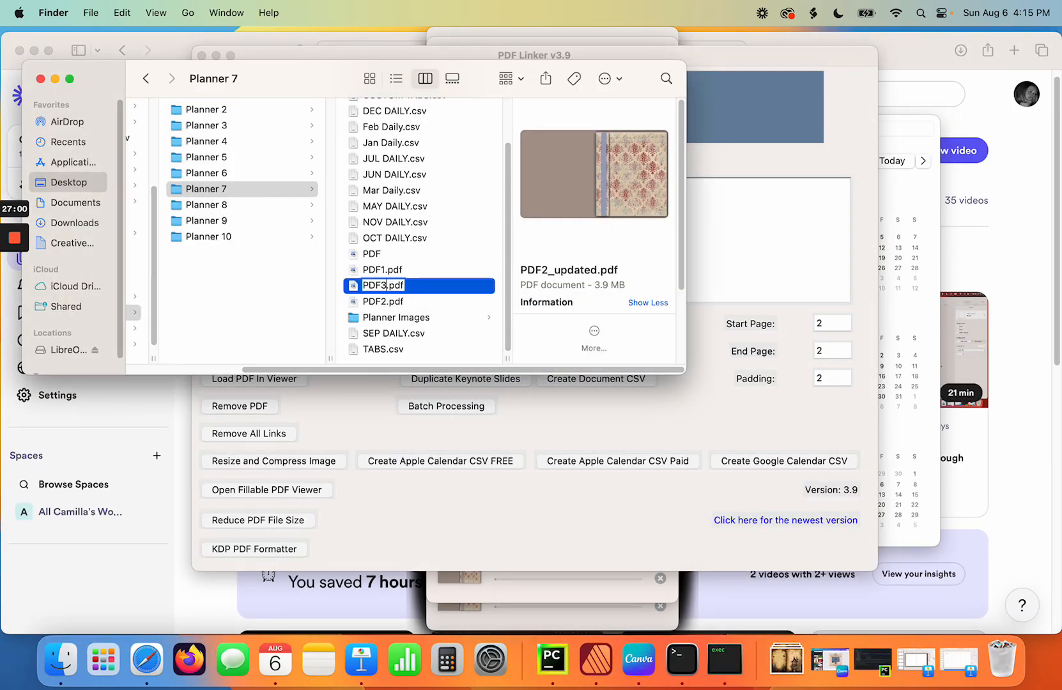
key(Return)
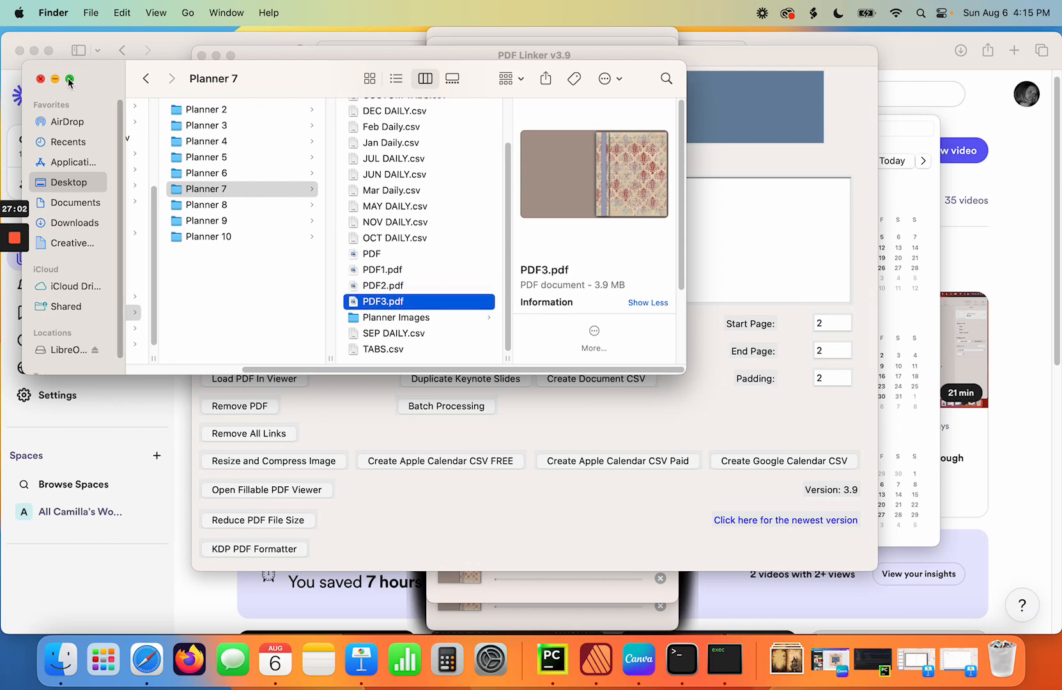
click(39, 79)
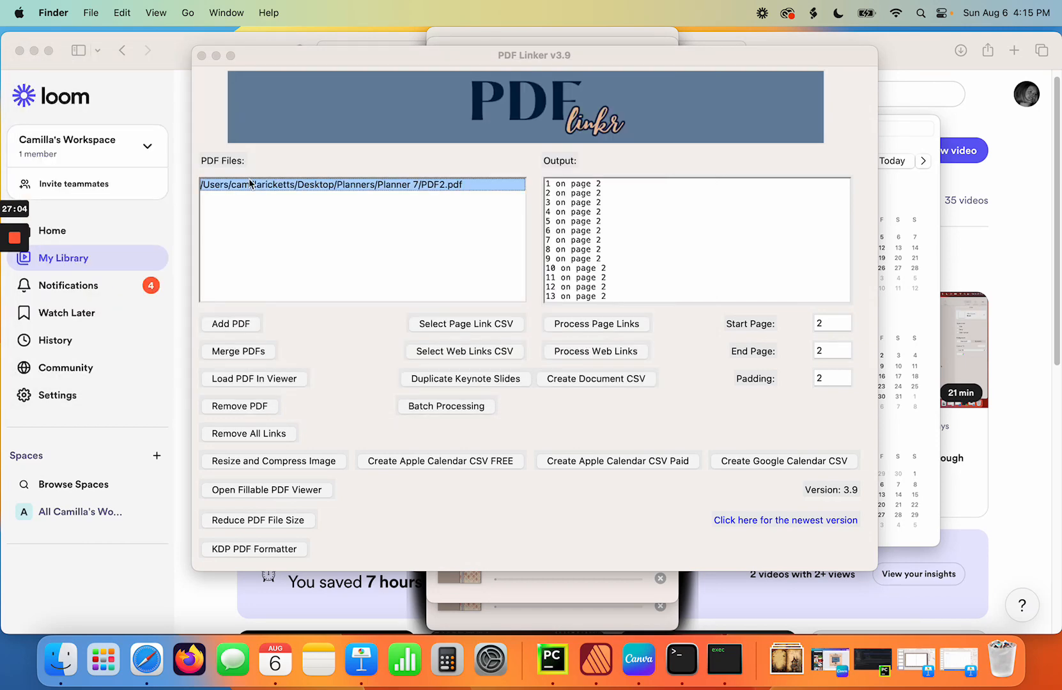
- Clear the output log in PDF Linker and remove PDF2.pdf from the list of PDF files
click(376, 189)
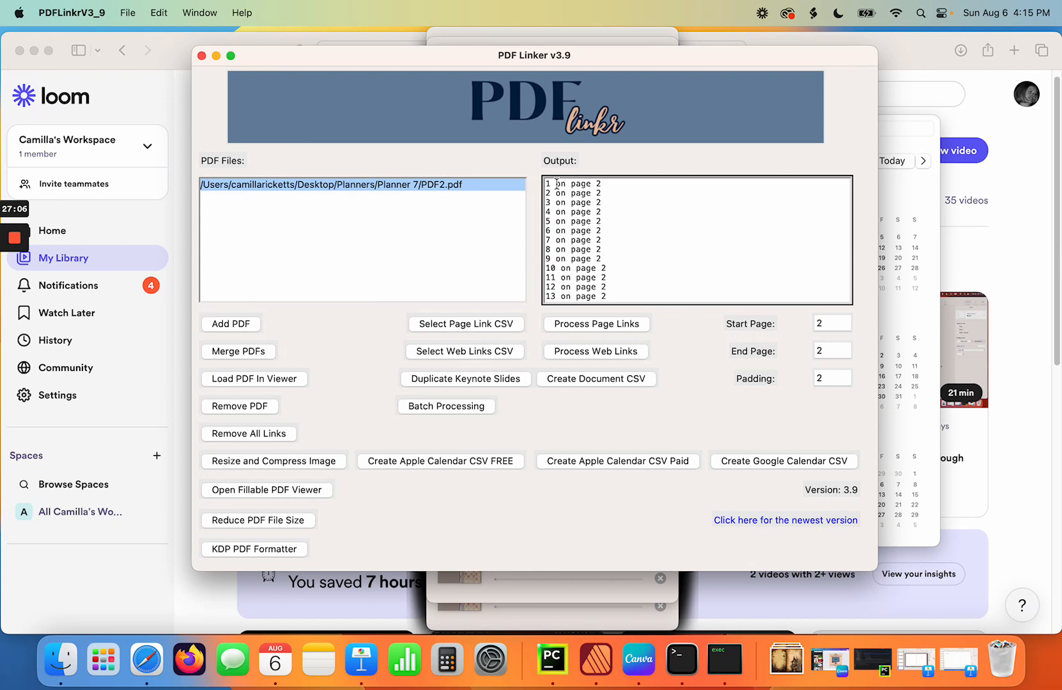
drag(545, 184, 657, 361)
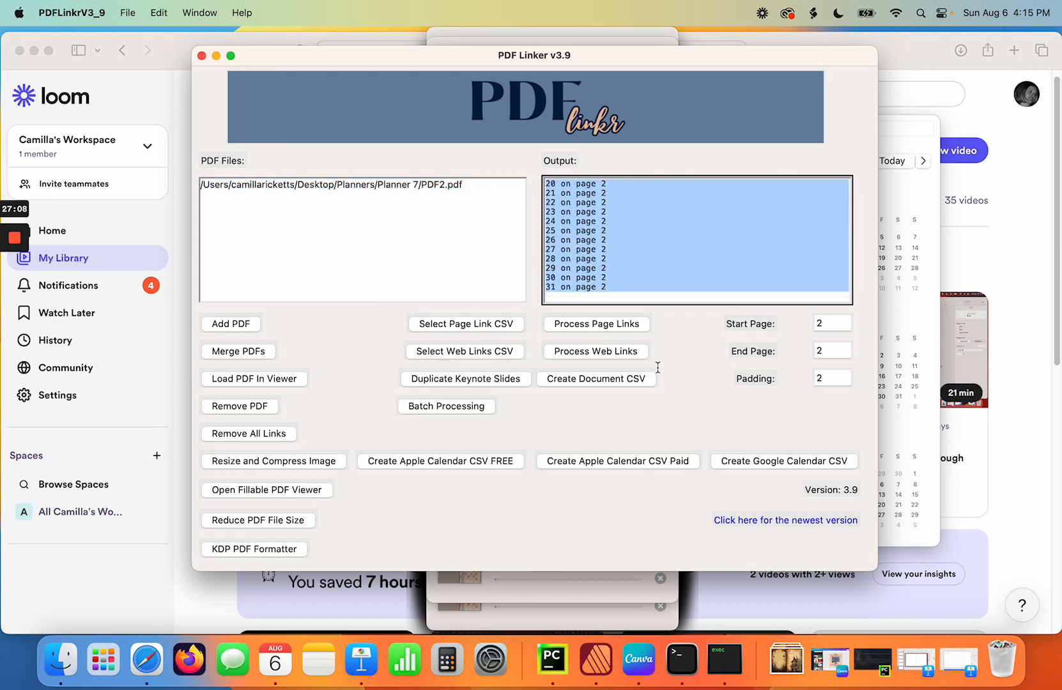
key(BackSpace)
click(418, 187)
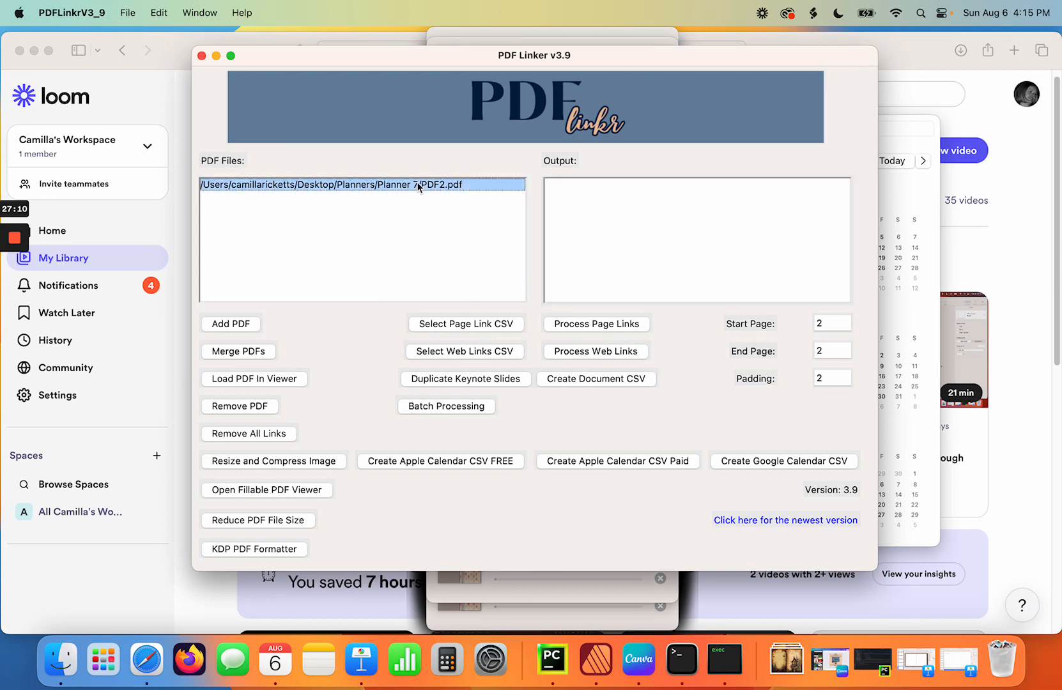
click(274, 405)
- Open the Batch Processing window, add PDF3.pdf from the Planner 7 folder and shift the window aside
click(440, 406)
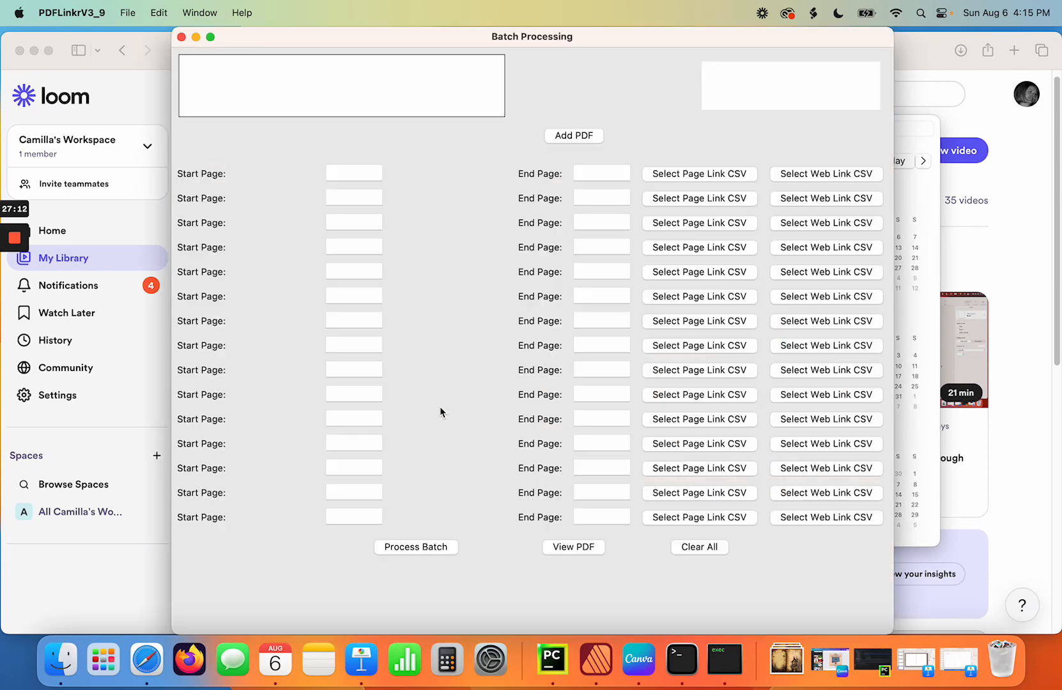
drag(626, 42, 524, 45)
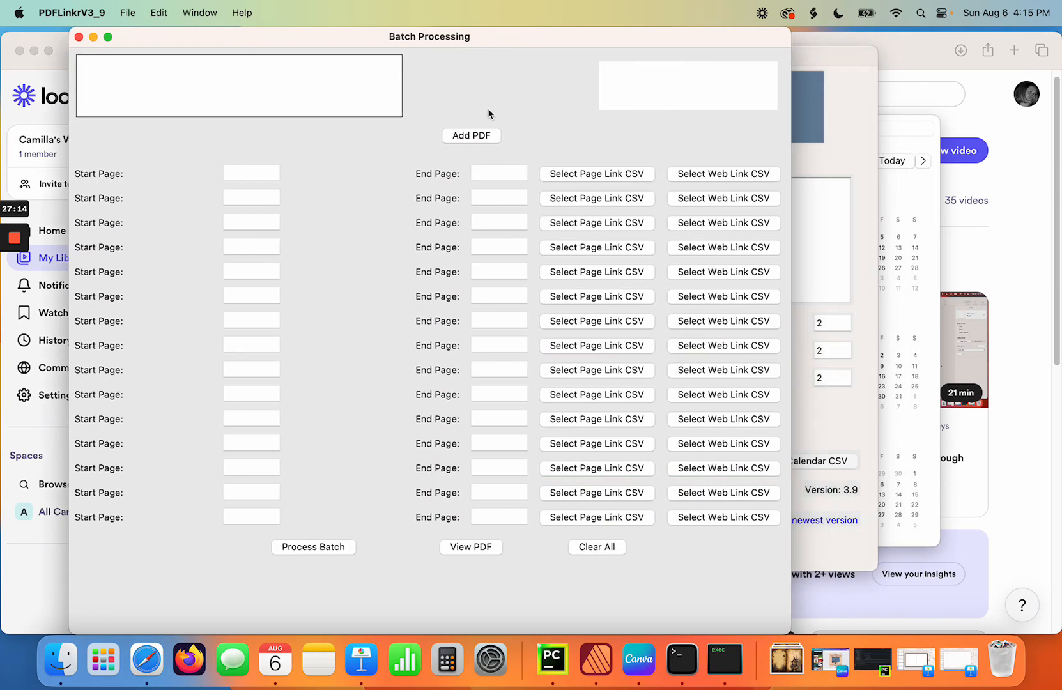
click(481, 136)
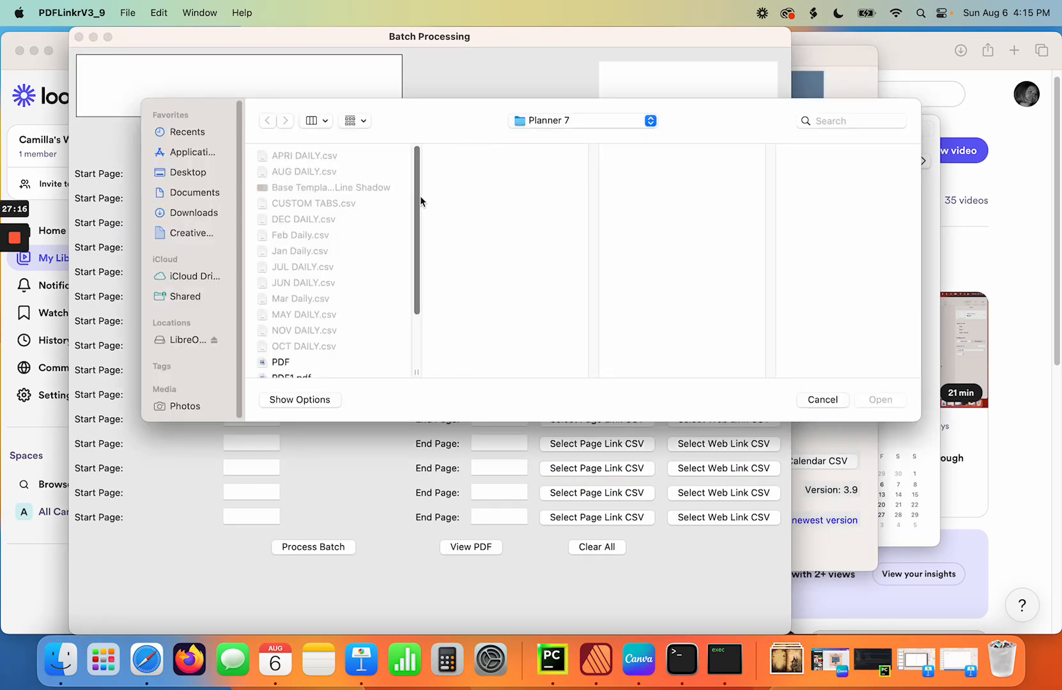
drag(420, 195, 422, 280)
click(304, 316)
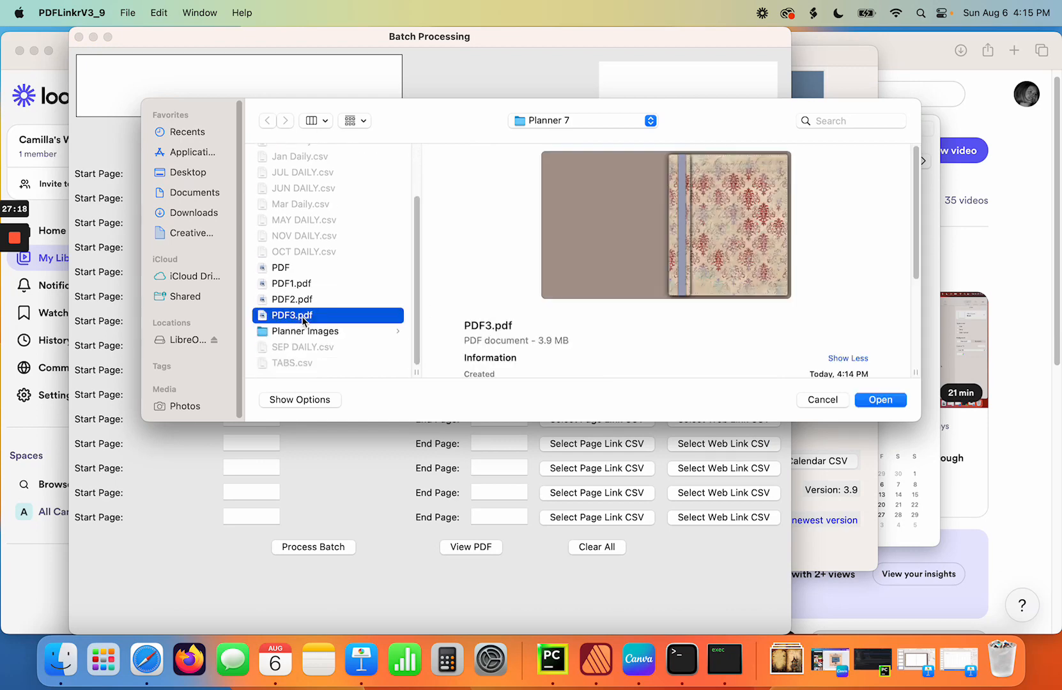
click(870, 402)
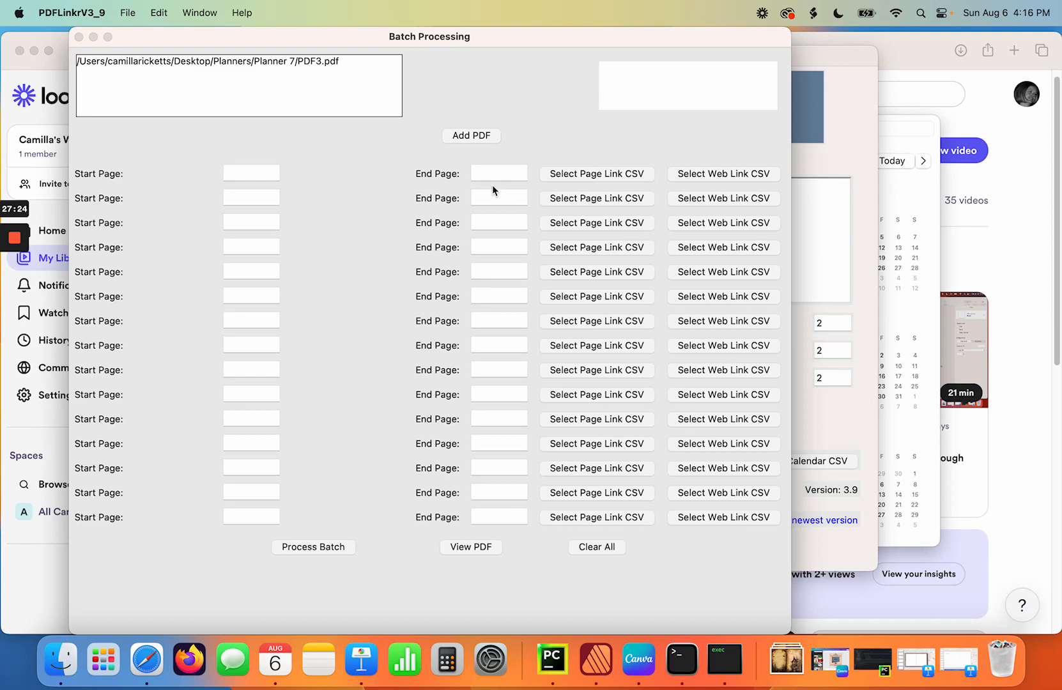
mouse_move(529, 39)
mouse_down()
mouse_move(462, 37)
mouse_move(521, 37)
mouse_up()
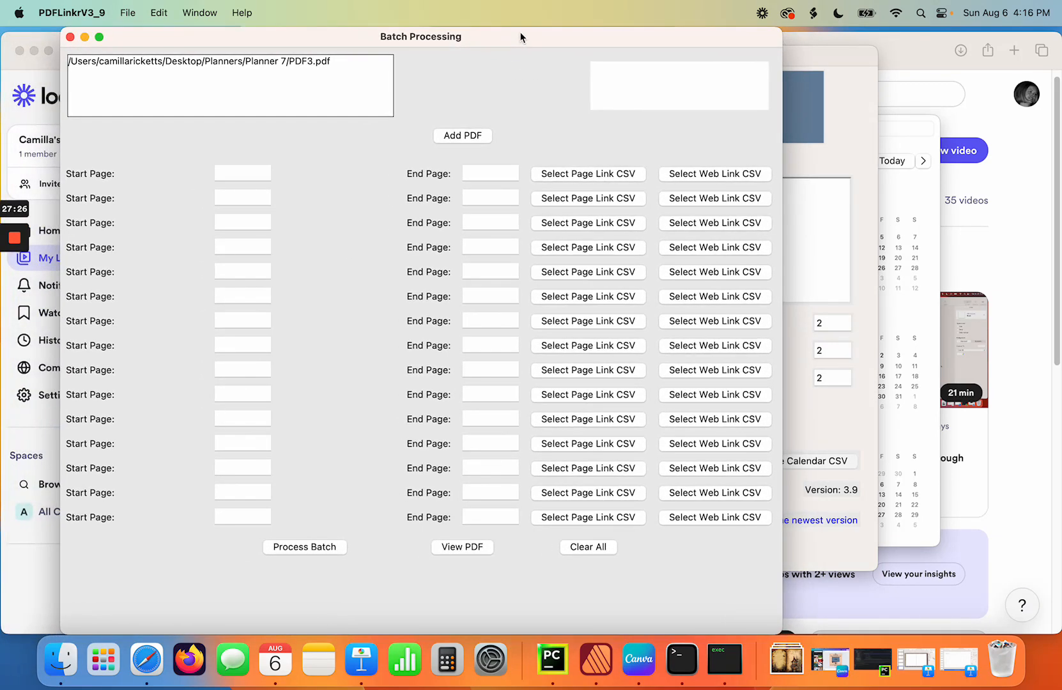
- Open TABS.csv from the Planner 7 folder inside Desktop's Planners folder with TextEdit
click(61, 659)
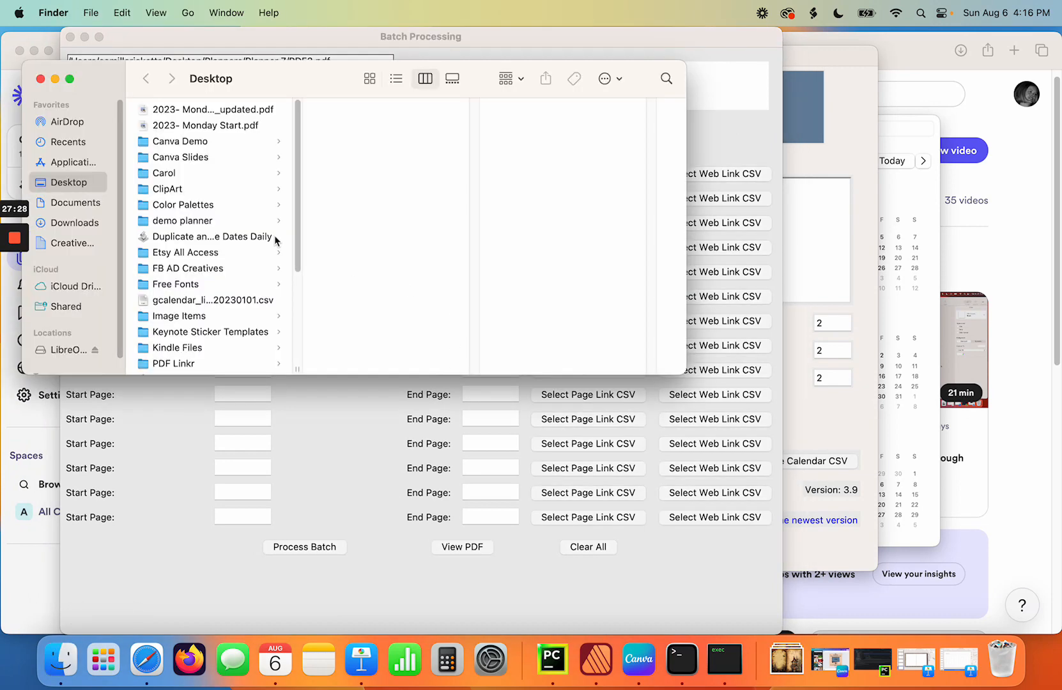
drag(301, 139, 298, 280)
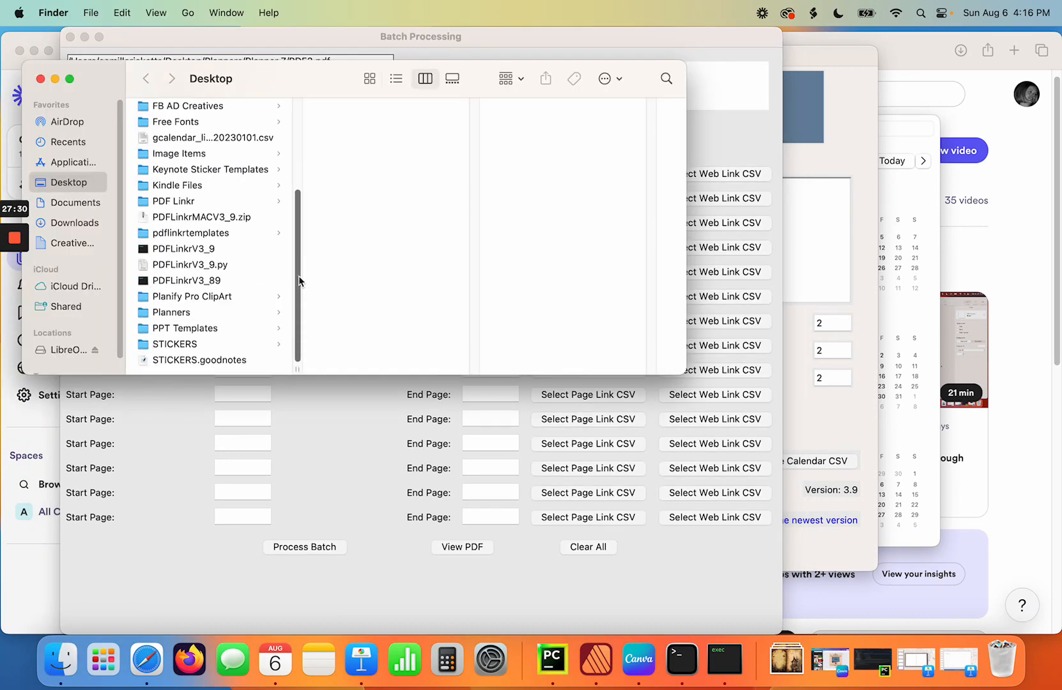
click(192, 314)
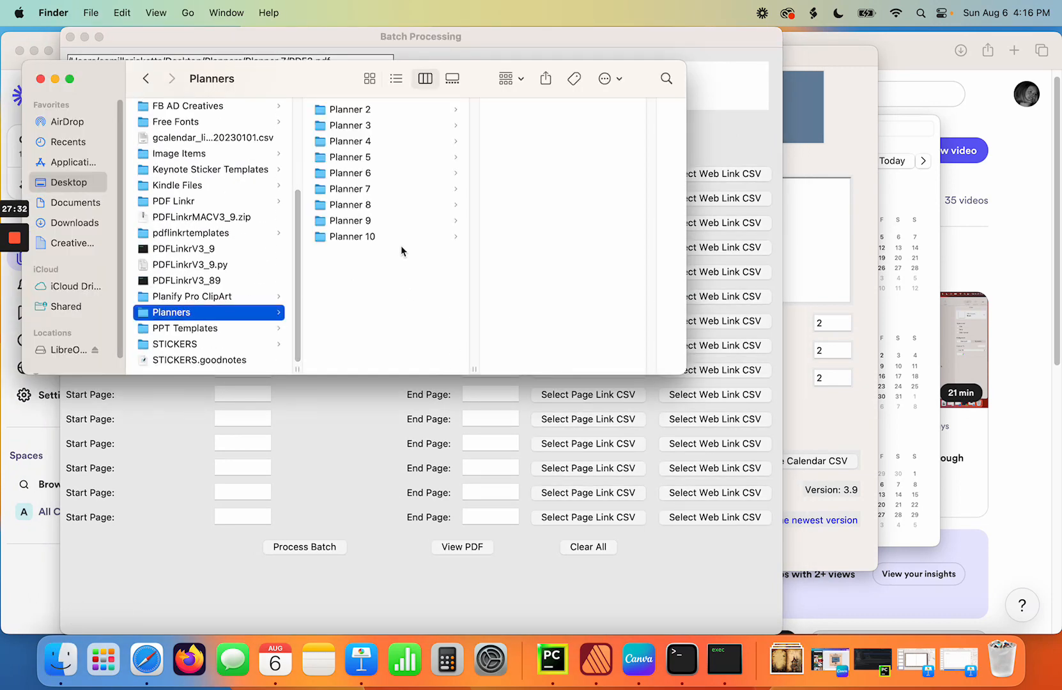
click(372, 191)
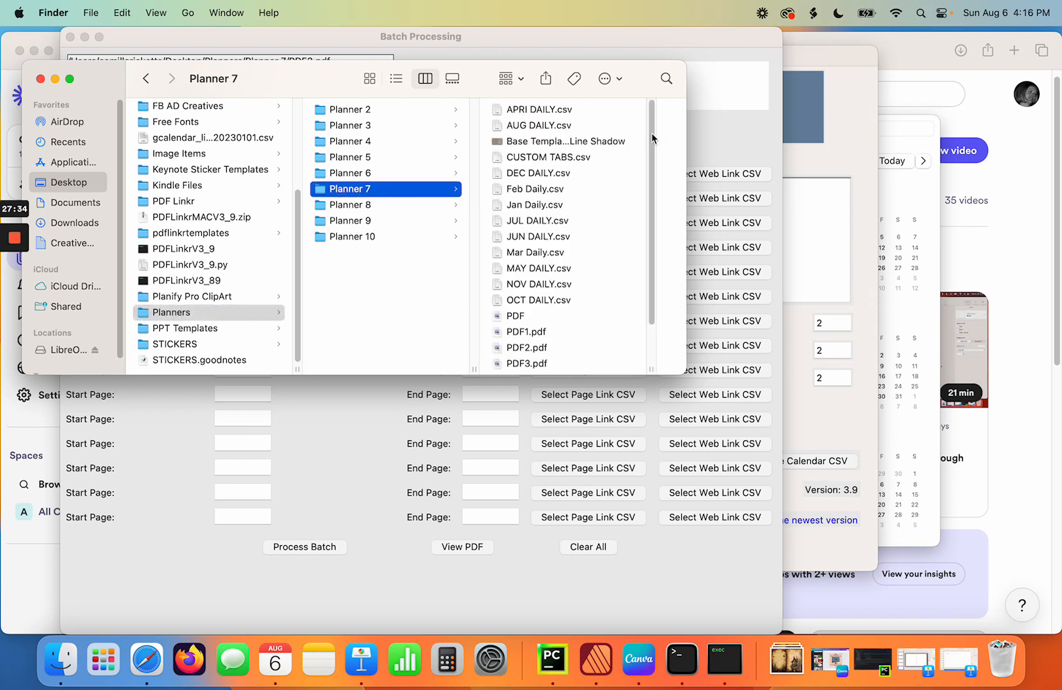
drag(653, 135, 655, 186)
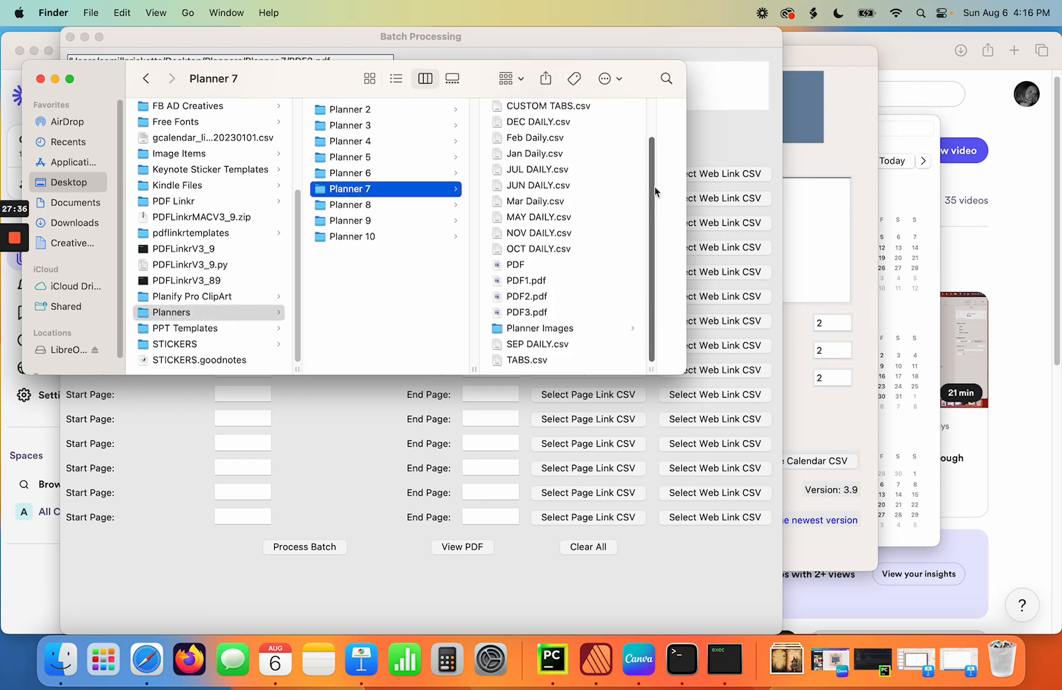
click(533, 362)
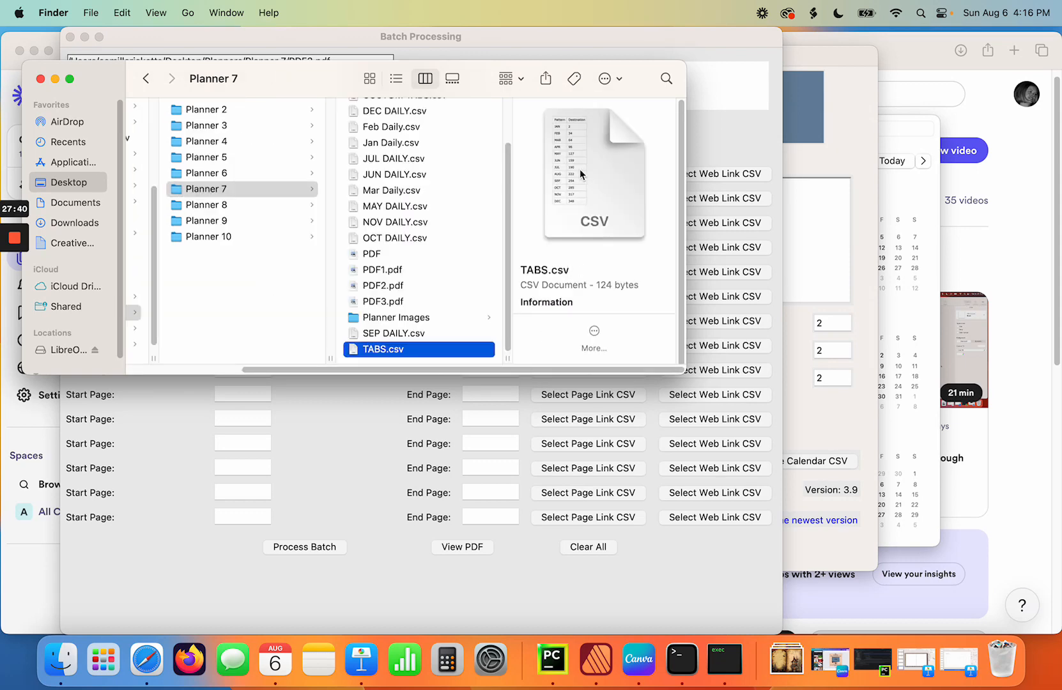
right_click(421, 353)
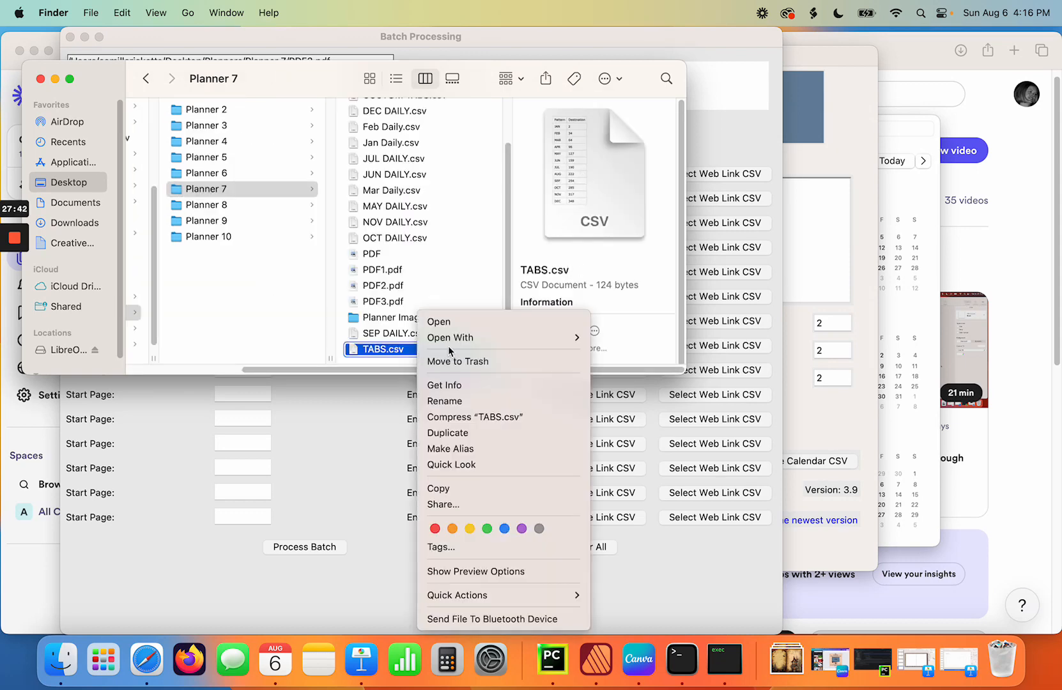
mouse_move(539, 338)
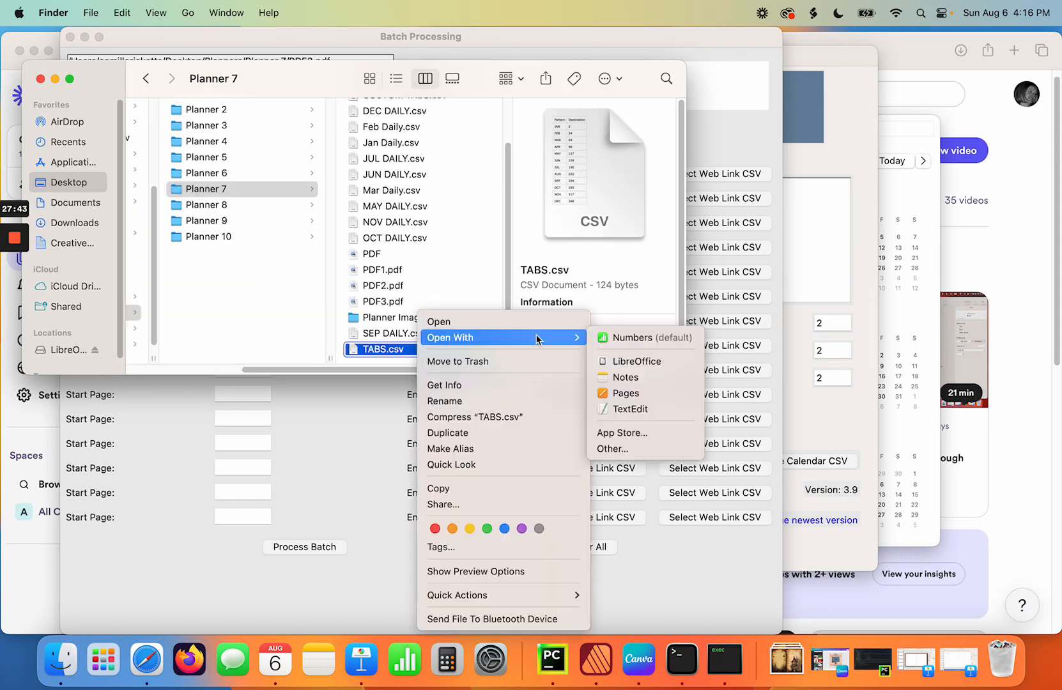
click(633, 409)
- Position the TABS.csv window beside the Batch Processing window so its page numbers are readable, and close the Finder window
drag(275, 69, 945, 49)
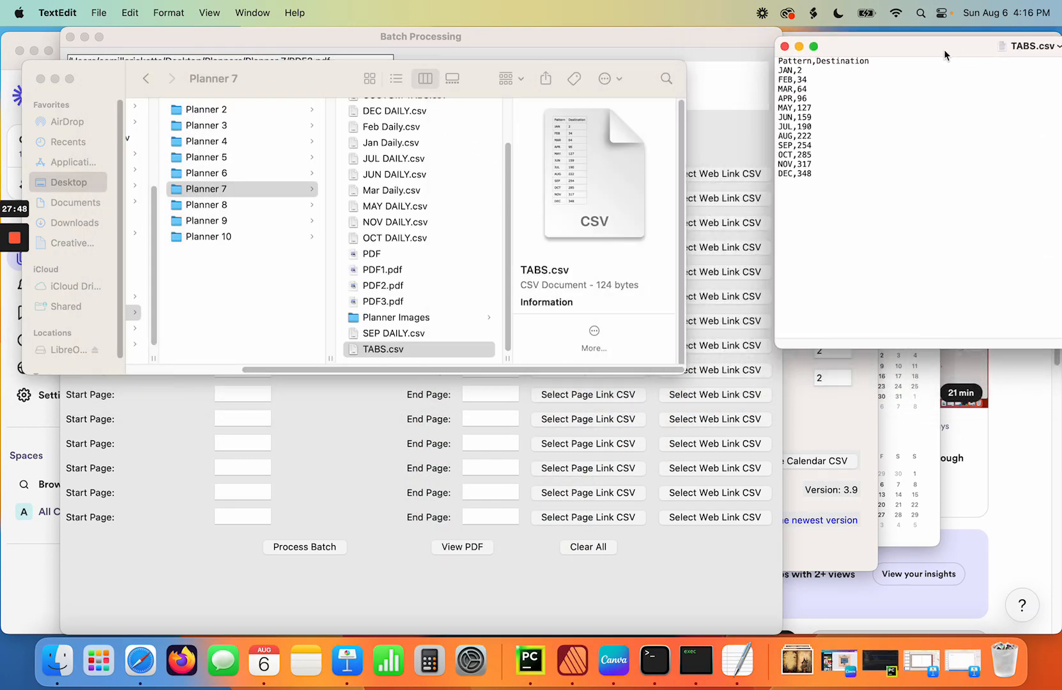
click(40, 78)
click(241, 170)
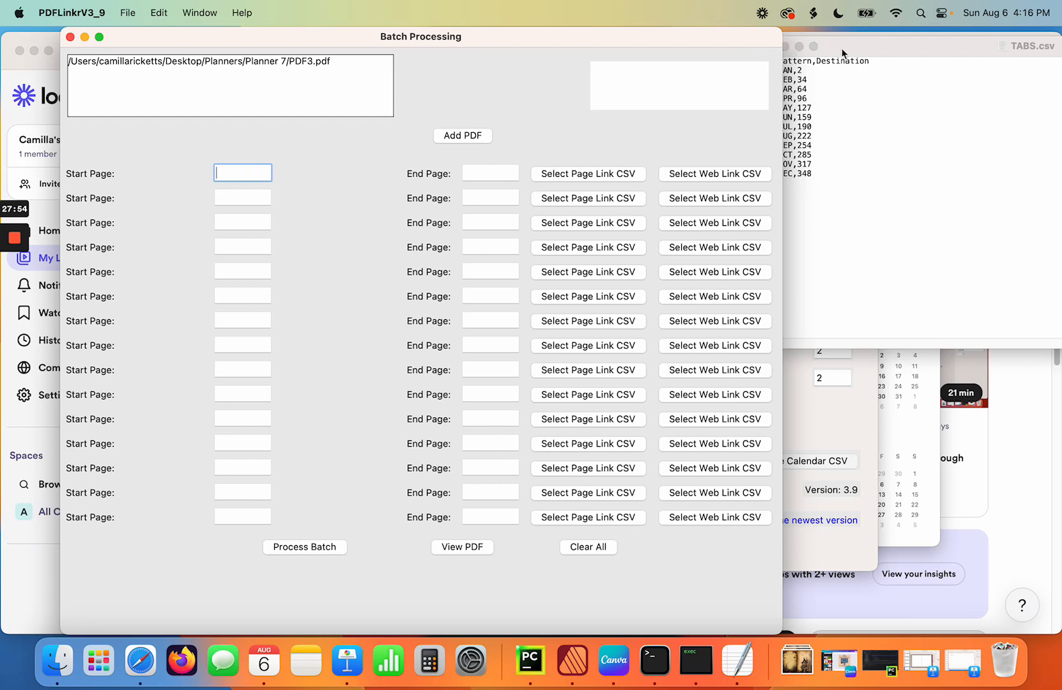
drag(842, 48, 880, 45)
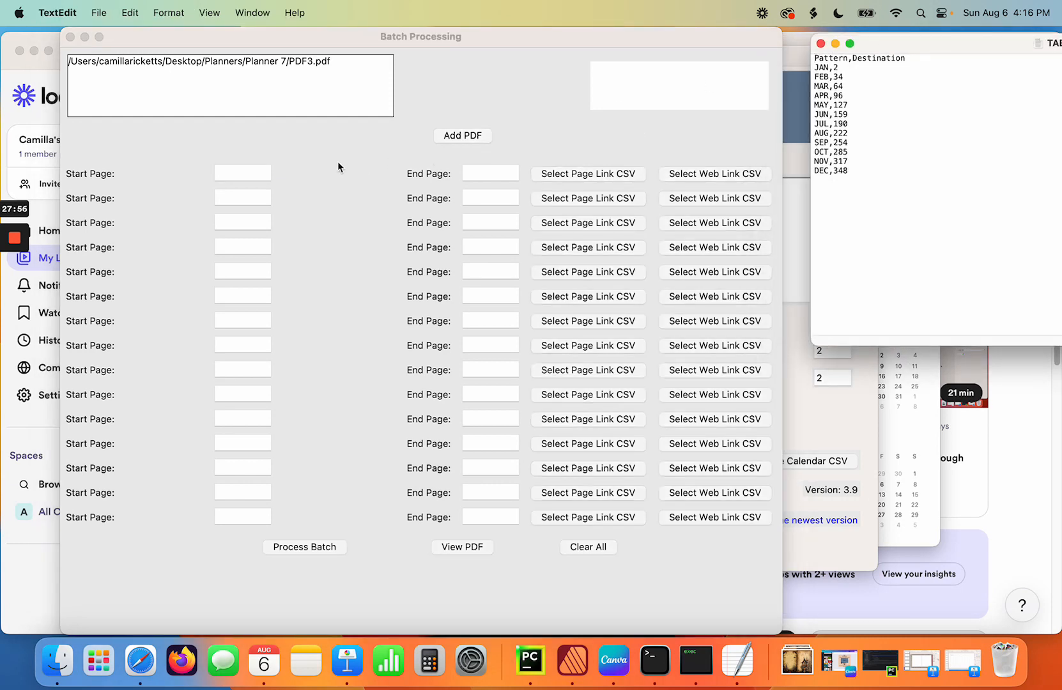
- Fill the first batch row with start page 34, end page 34 and Feb Daily.csv as its page link file
click(238, 173)
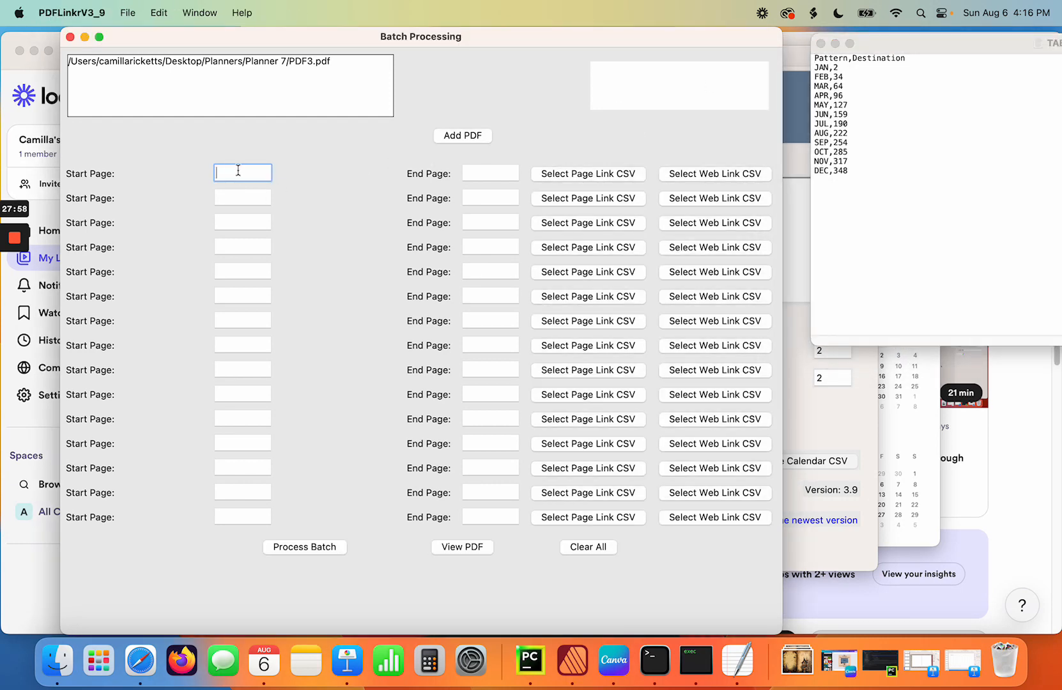
text(34)
click(486, 170)
text(34)
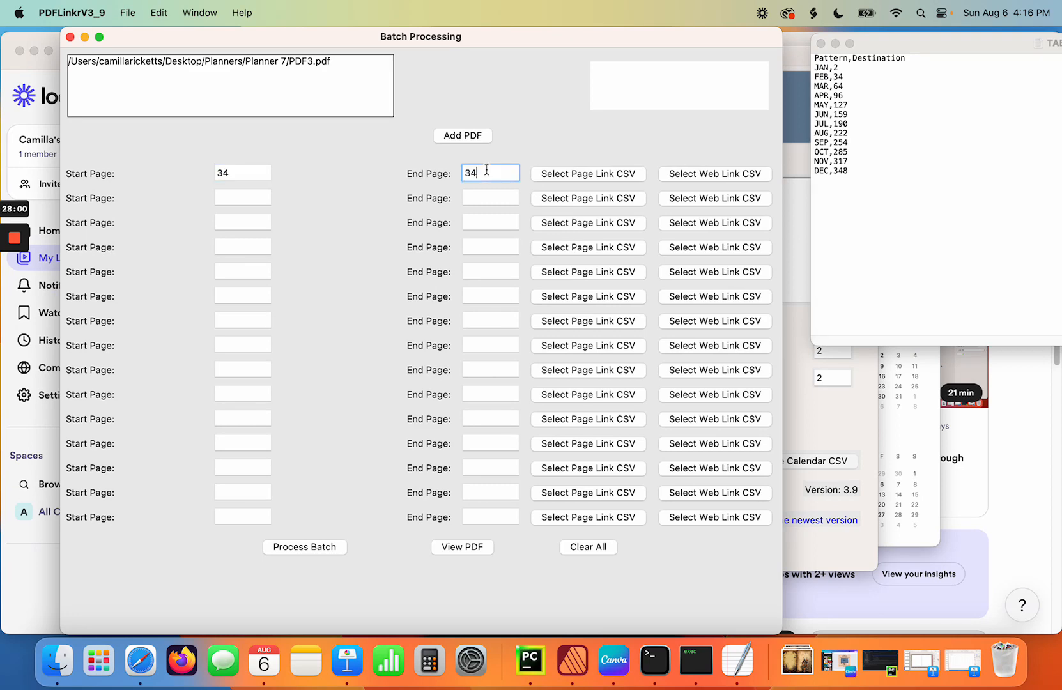
click(614, 175)
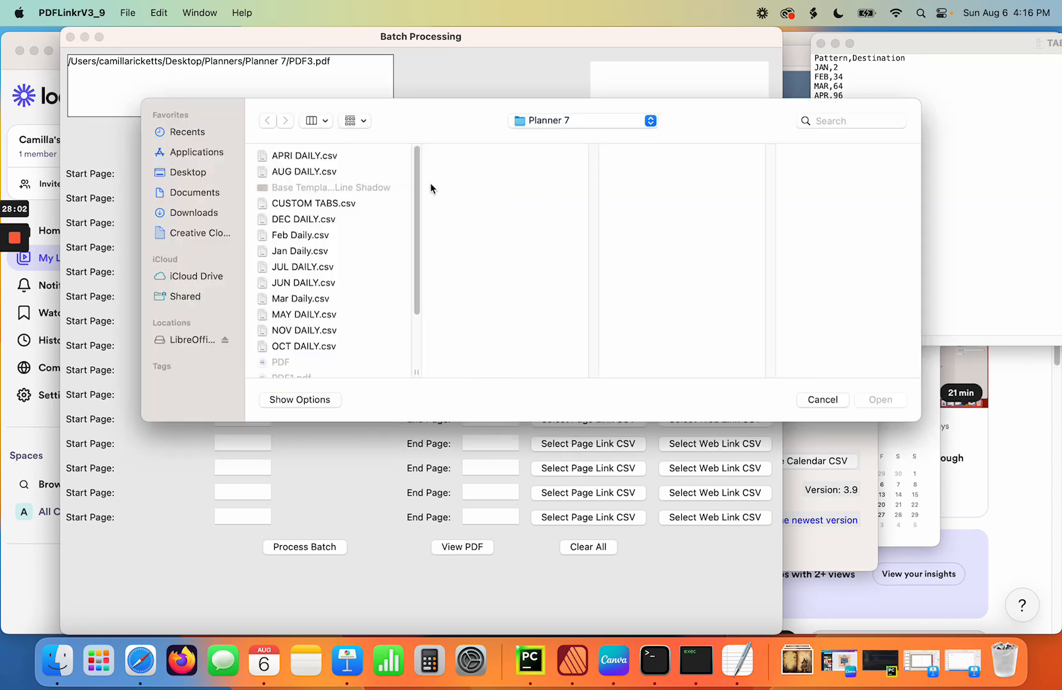
double_click(315, 236)
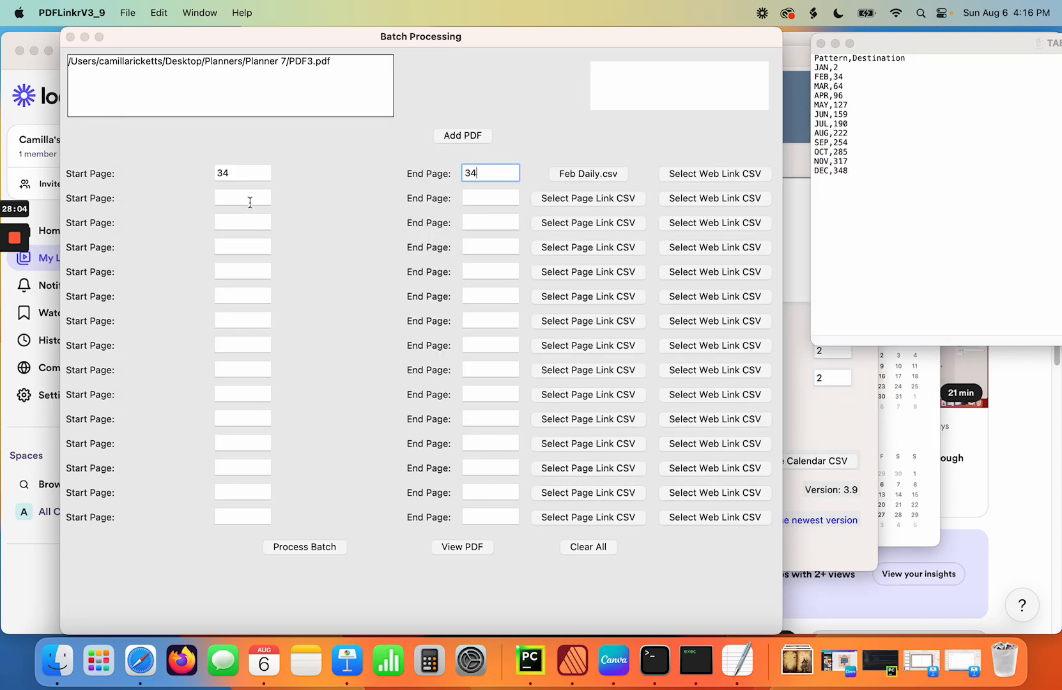
- Fill the second batch row with start page 64, end page 64 and Mar Daily.csv as its page link file
click(250, 199)
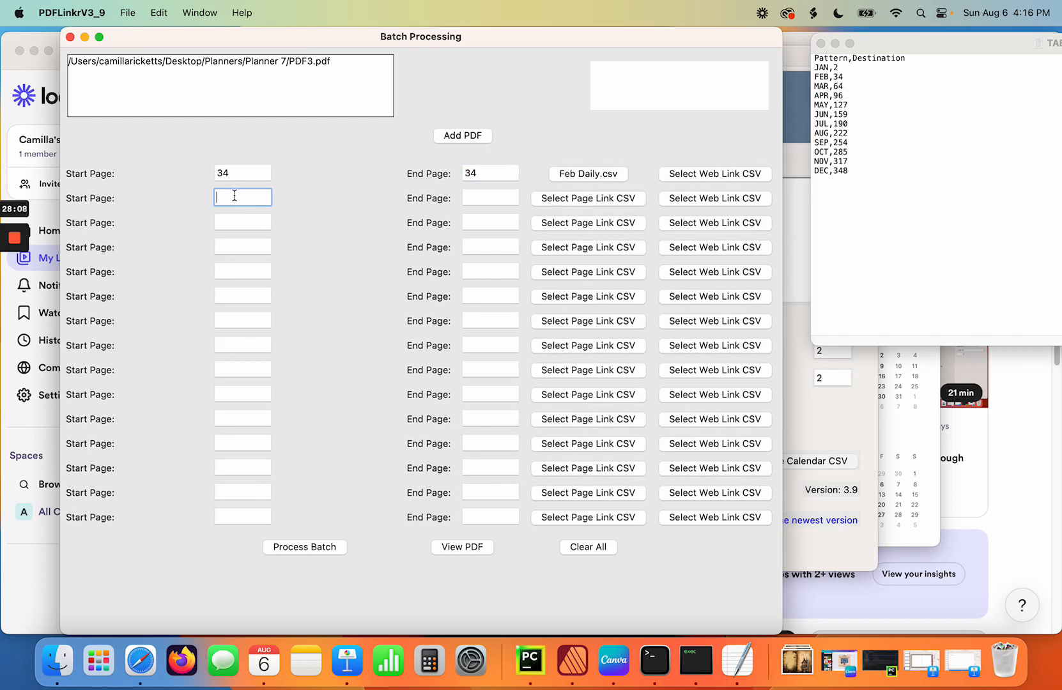
text(64)
click(474, 199)
text(64)
click(573, 199)
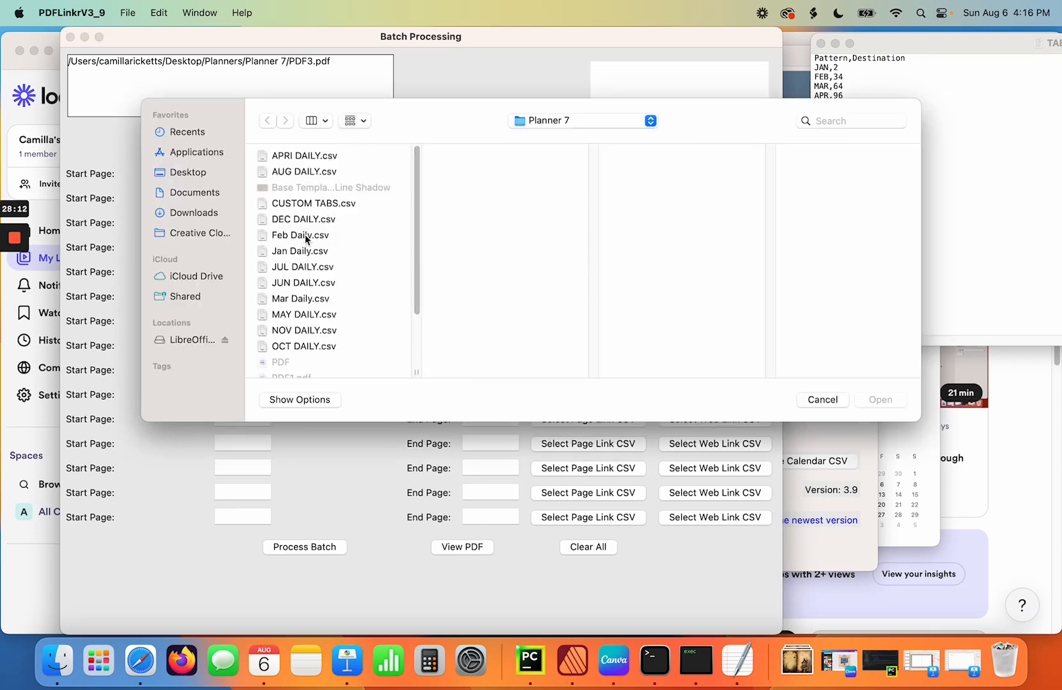
double_click(306, 299)
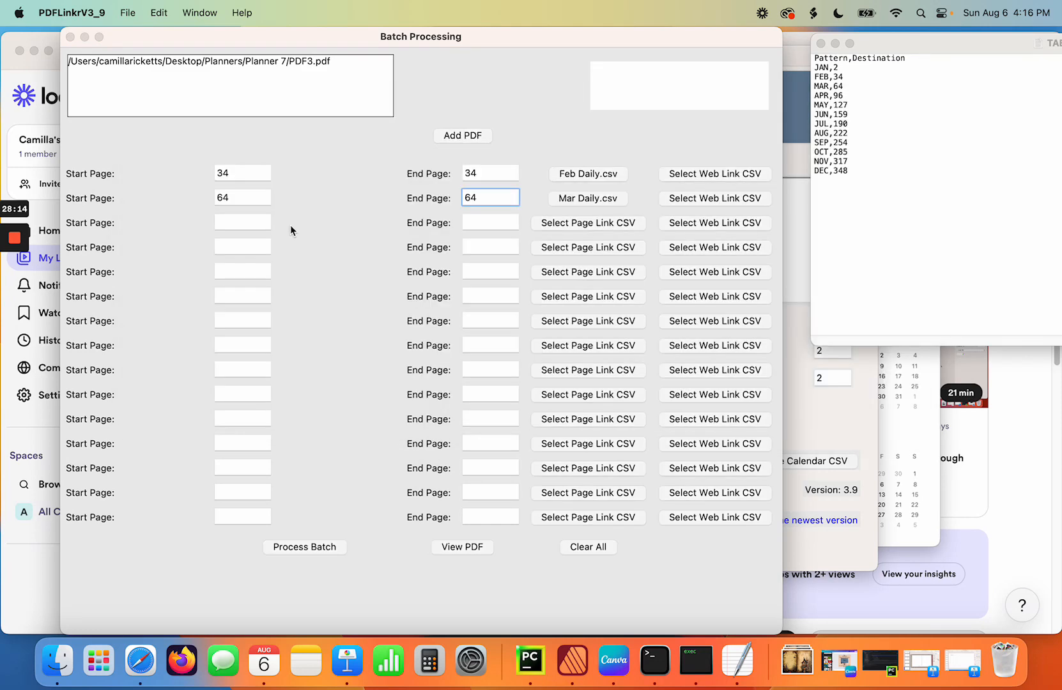
- Fill the third batch row with start page 96, end page 96 and APRI DAILY.csv as its page link file
click(253, 220)
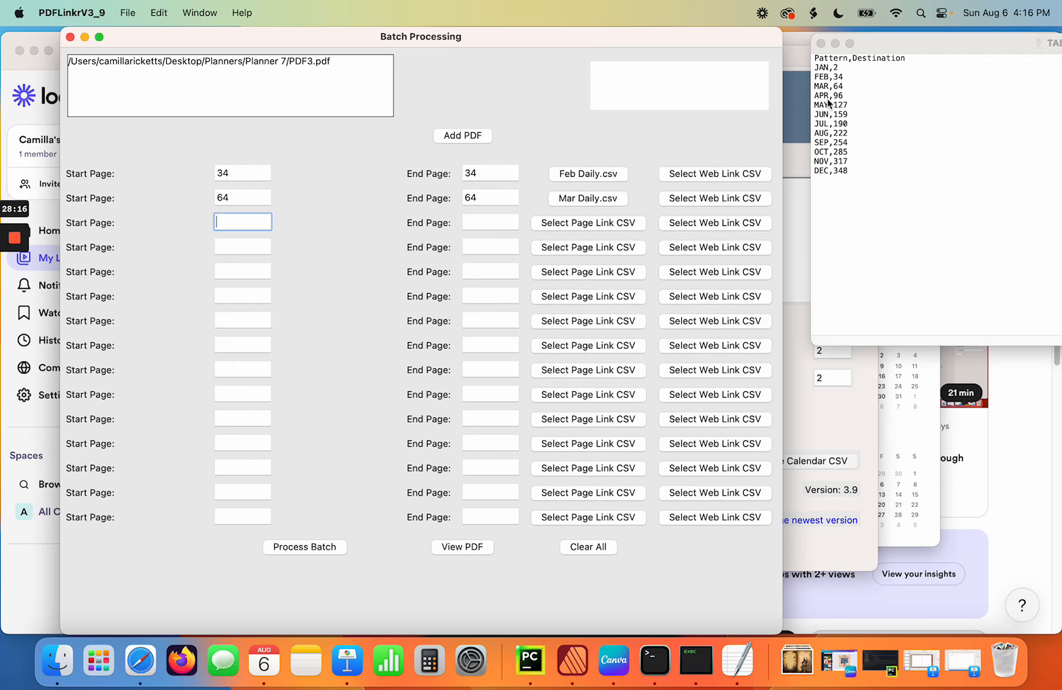
click(845, 96)
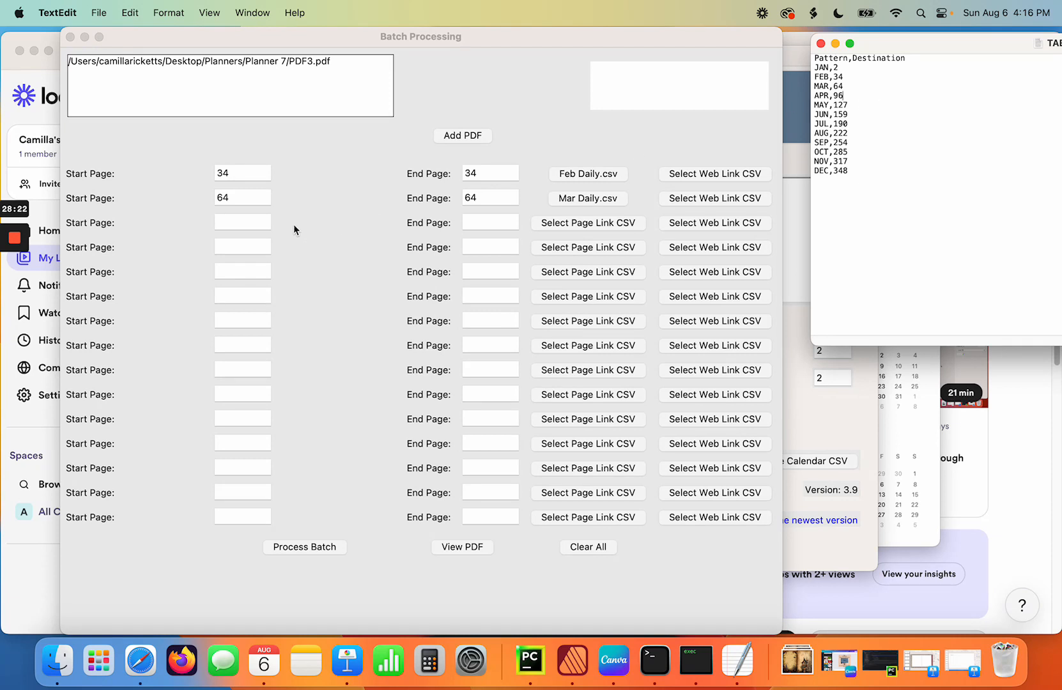
click(259, 223)
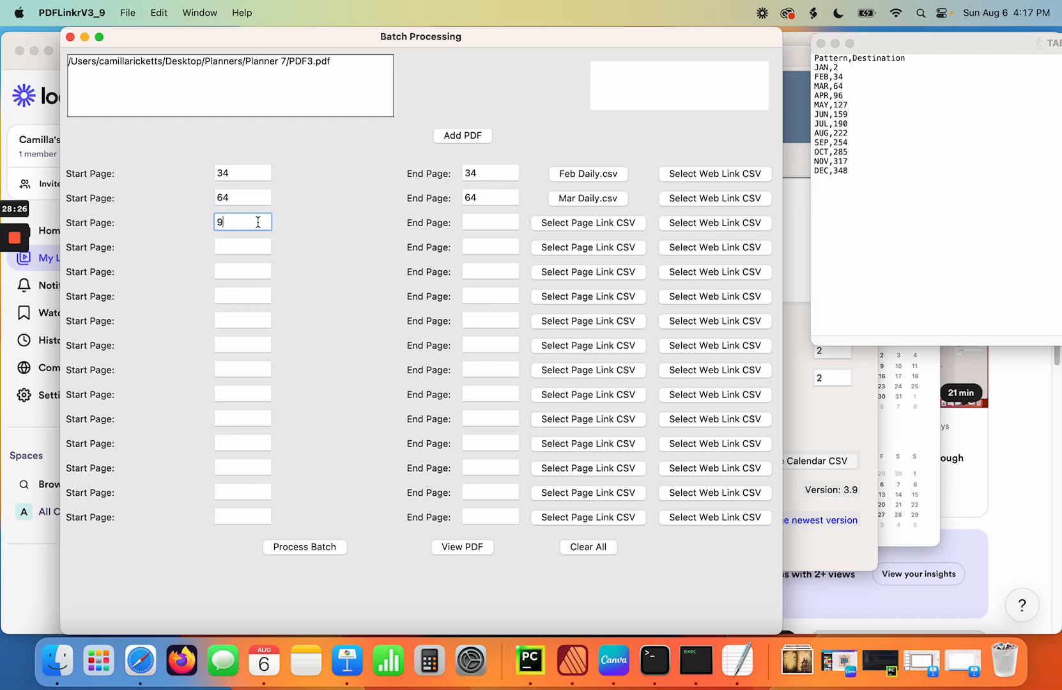
text(96)
click(480, 223)
text(96)
click(607, 223)
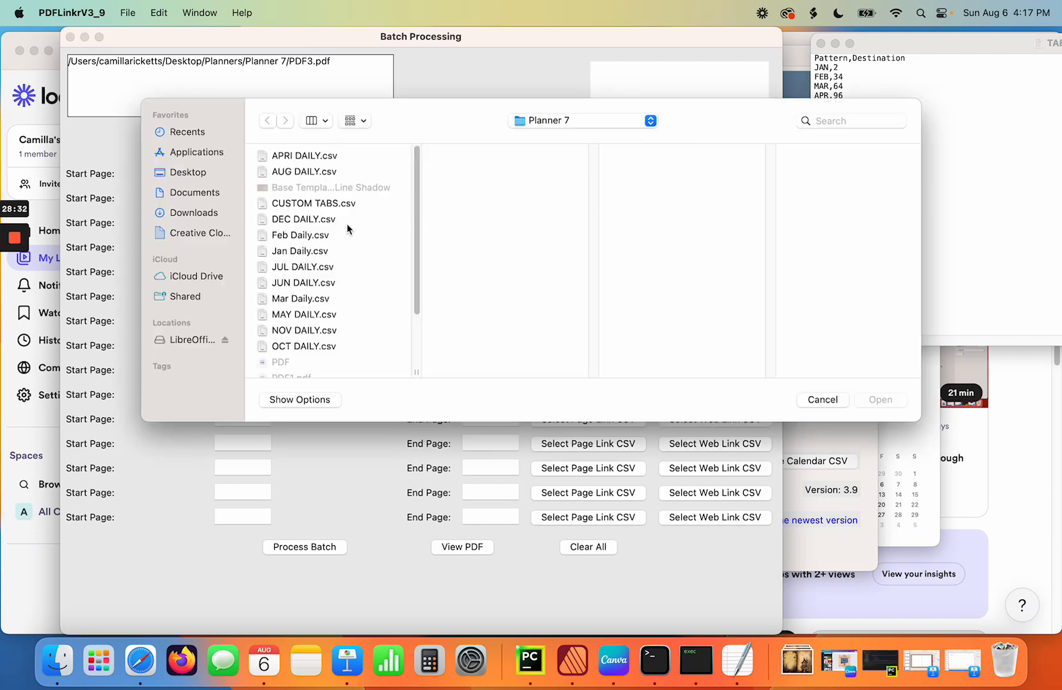
click(303, 155)
click(880, 400)
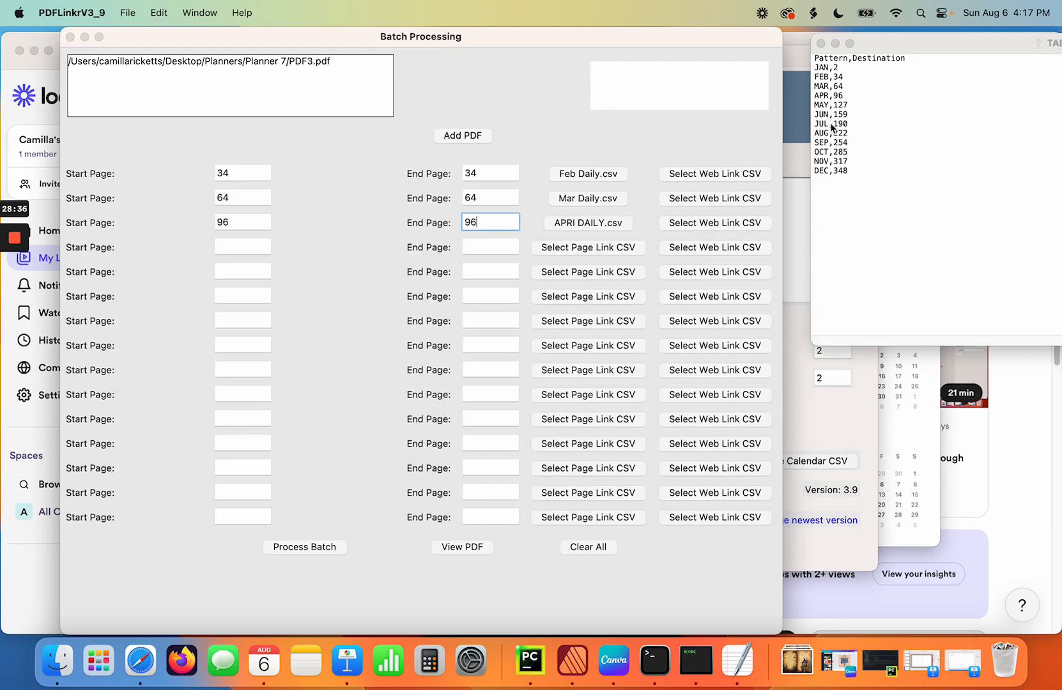
- Open PDF3.pdf from the batch list in the PDF Viewer and enlarge the viewer until its page navigation is accessible
mouse_move(24, 240)
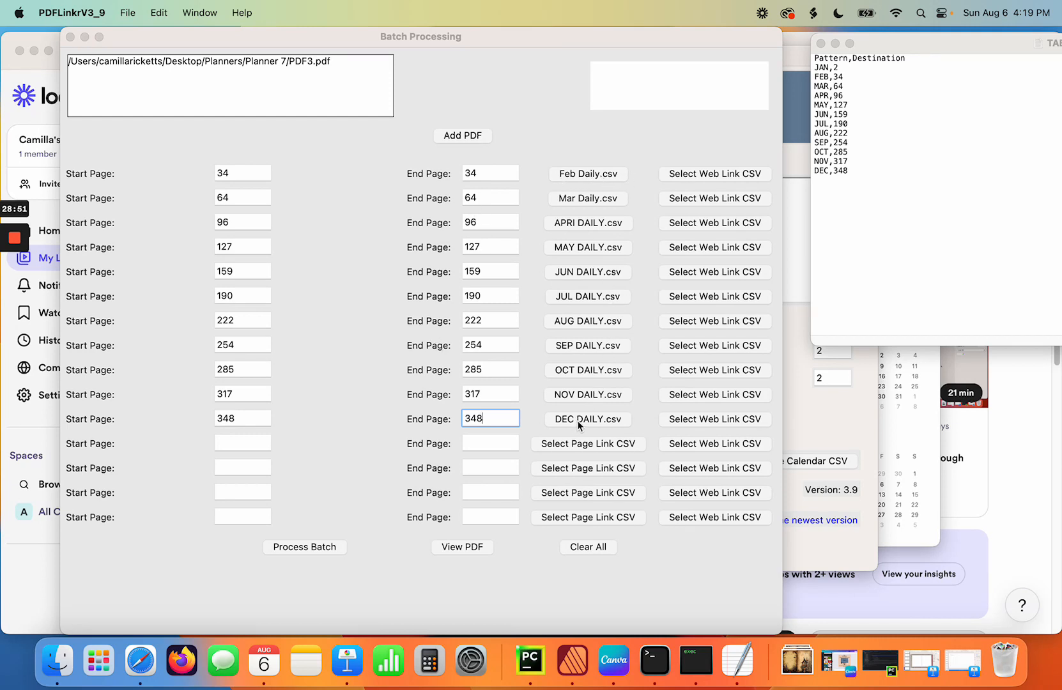
click(151, 64)
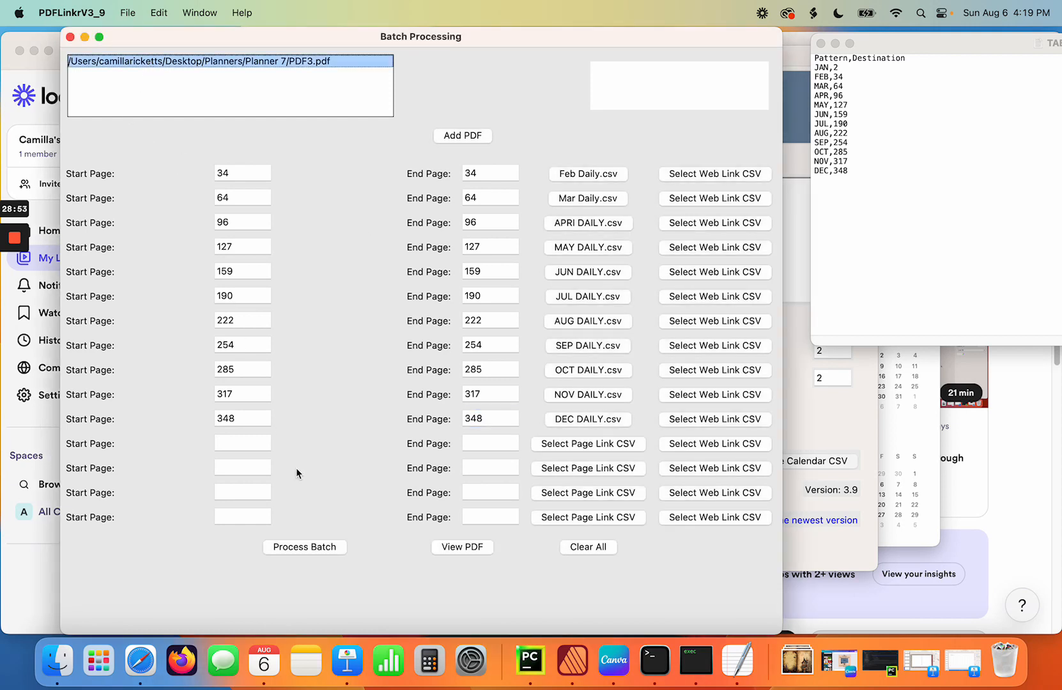
click(458, 550)
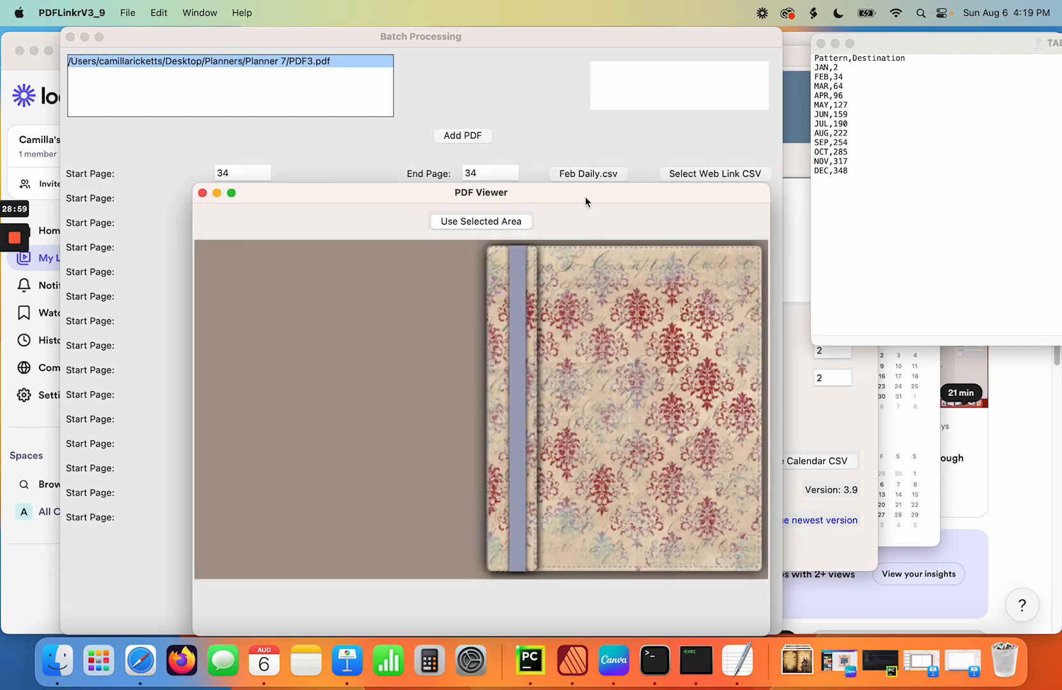
drag(584, 194, 439, 57)
drag(621, 202, 958, 185)
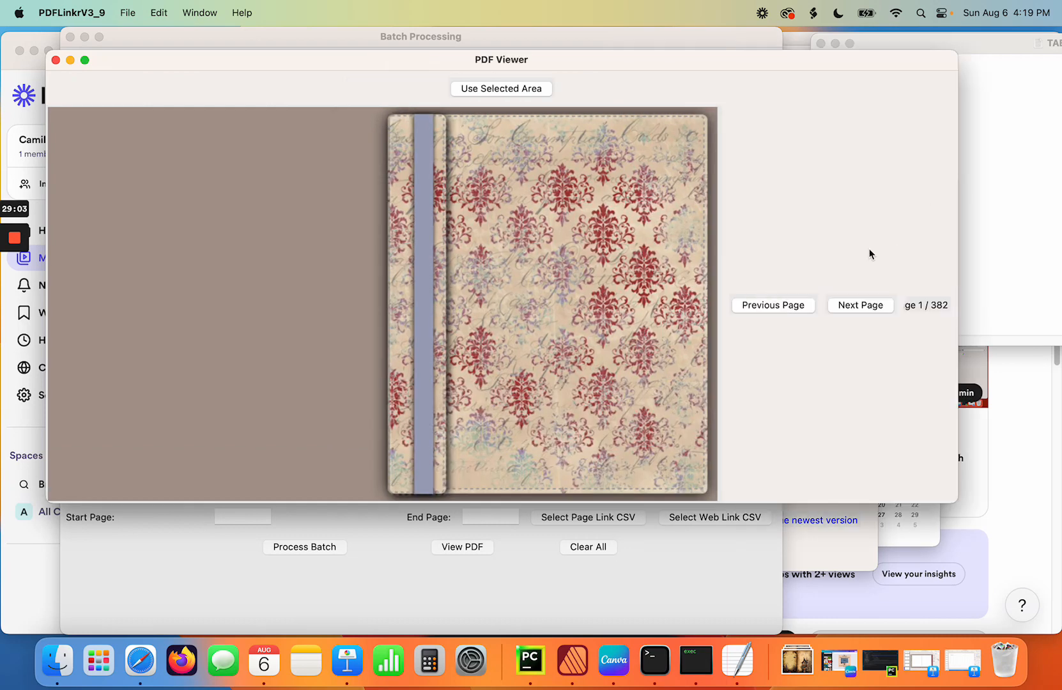
- Use the whole January 2024 calendar grid on page 2 as the link area and process the batch
click(861, 307)
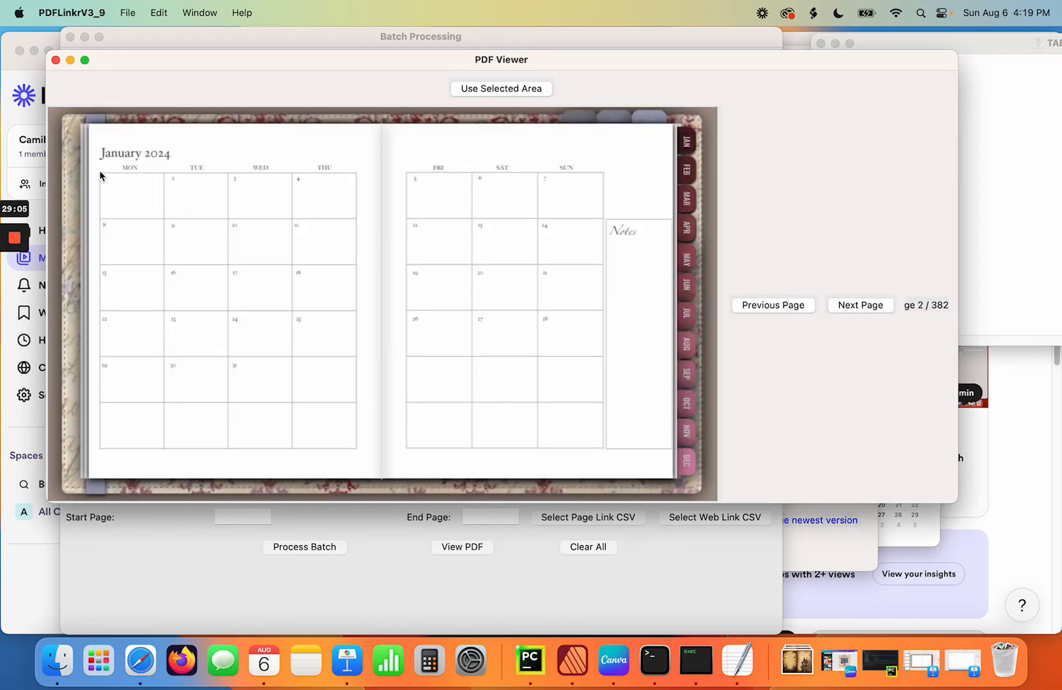
drag(100, 171, 608, 452)
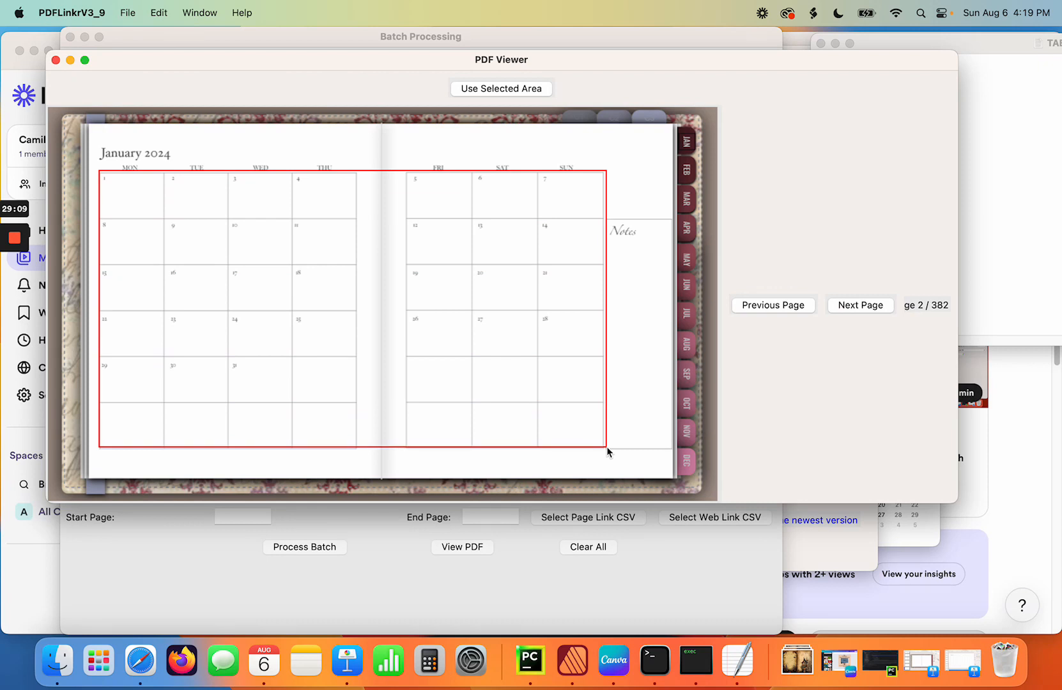
click(496, 93)
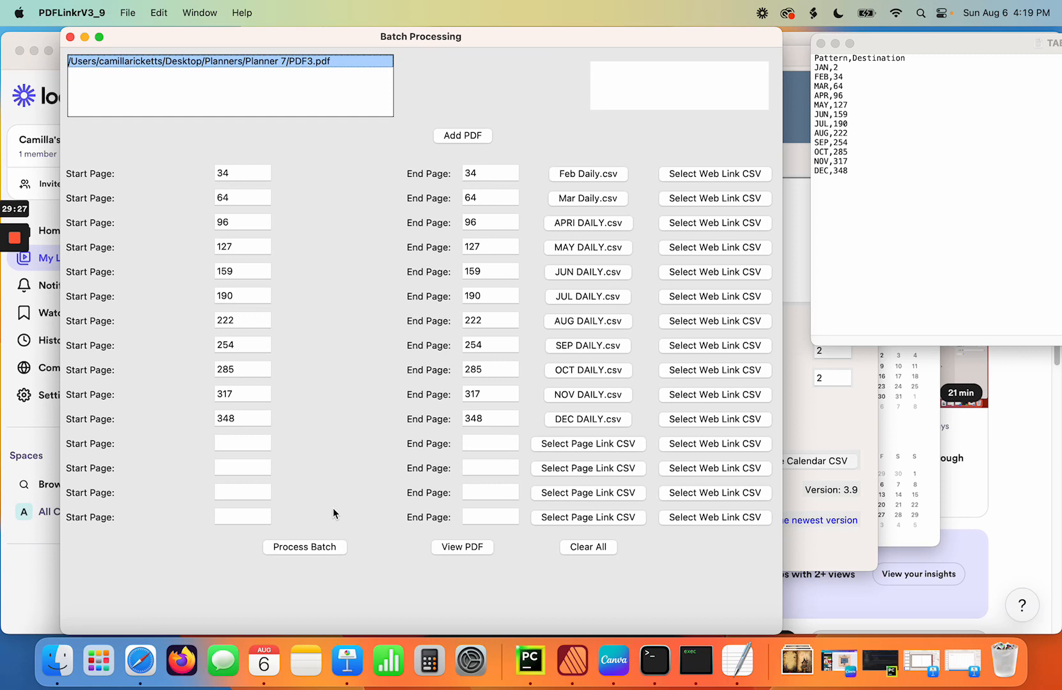
click(322, 548)
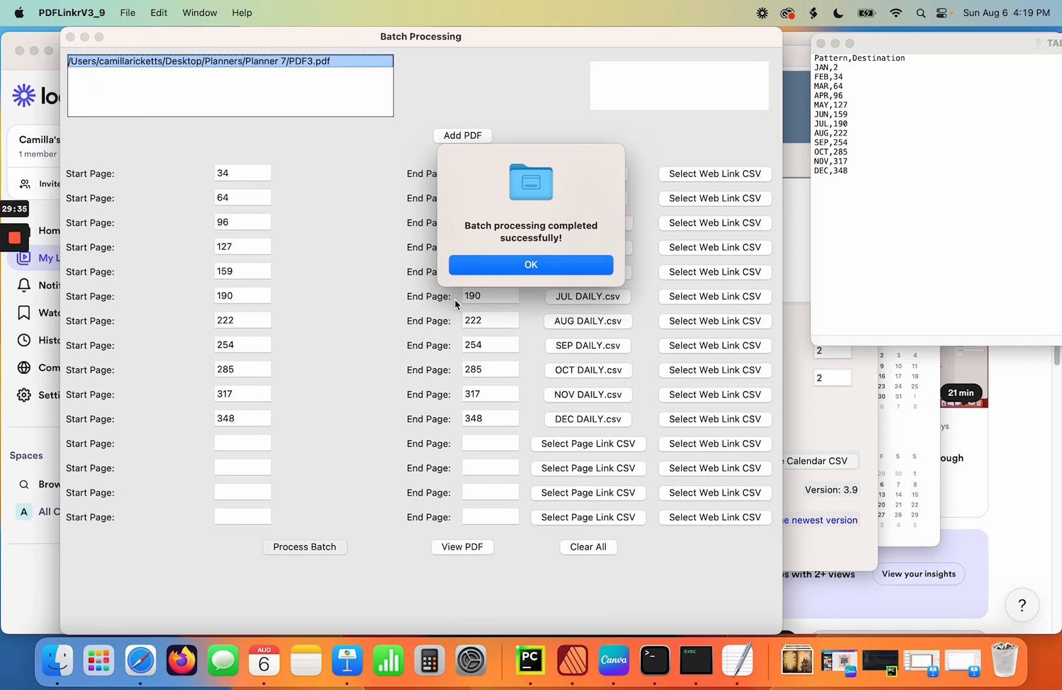
click(515, 266)
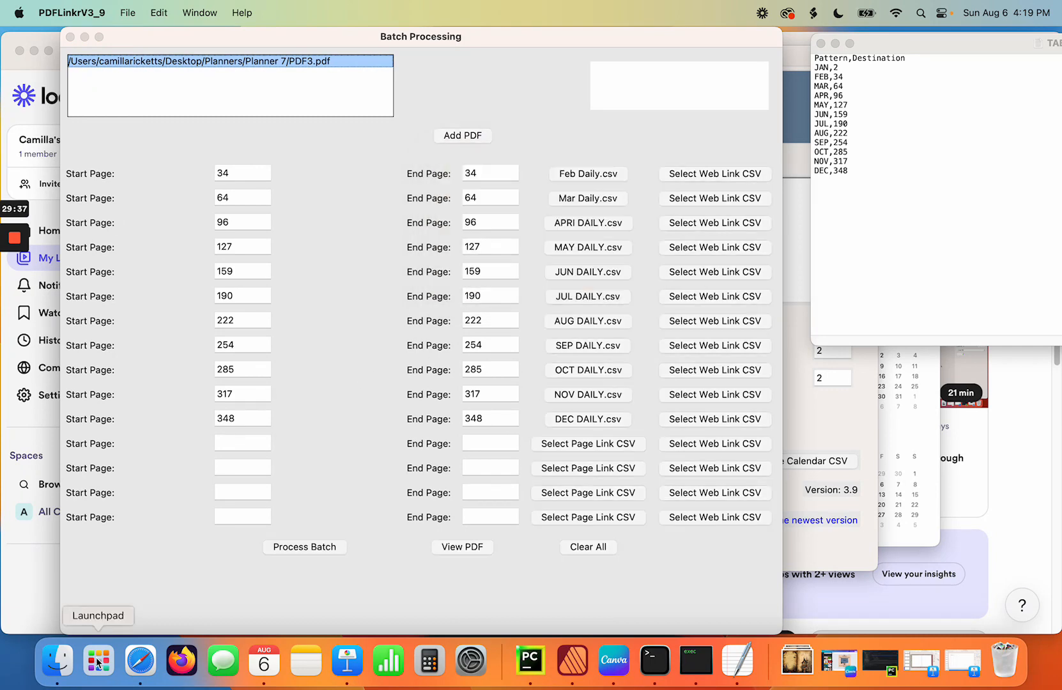
- Switch to Finder and open PDF3_updated_11.pdf from the Planner 7 folder inside Planners on the desktop
click(64, 666)
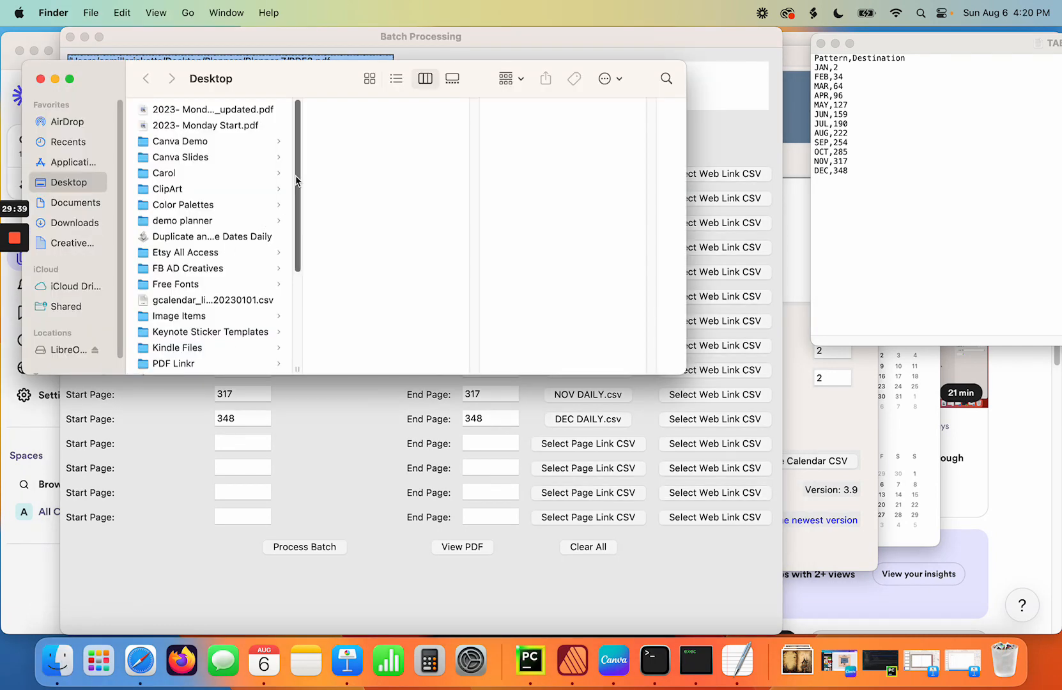
drag(299, 191, 300, 282)
click(171, 312)
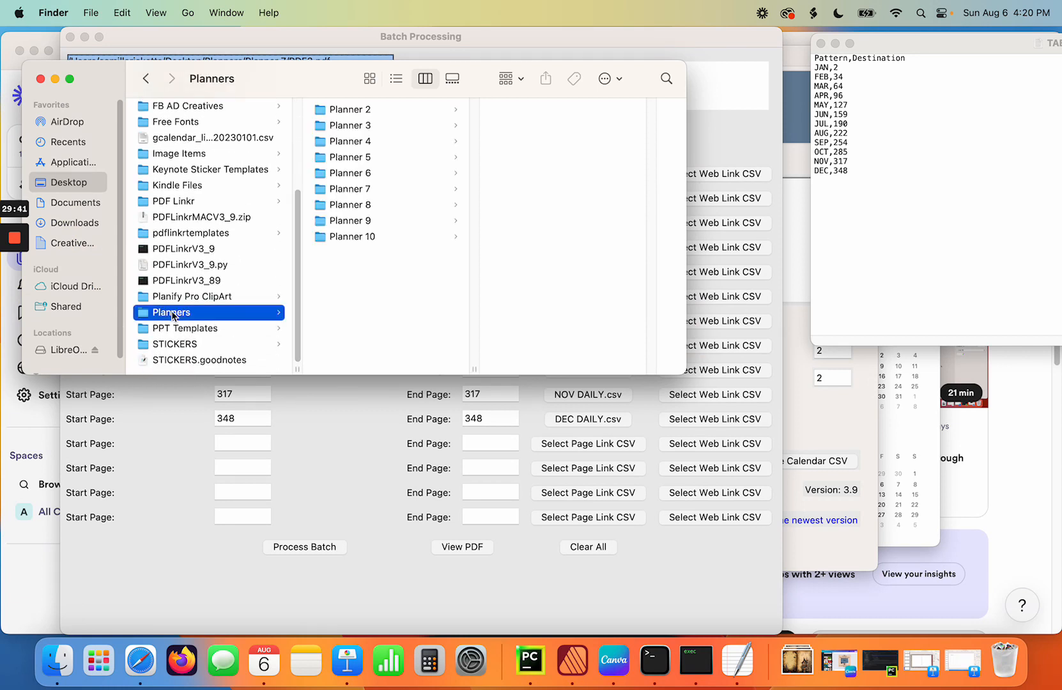
click(370, 192)
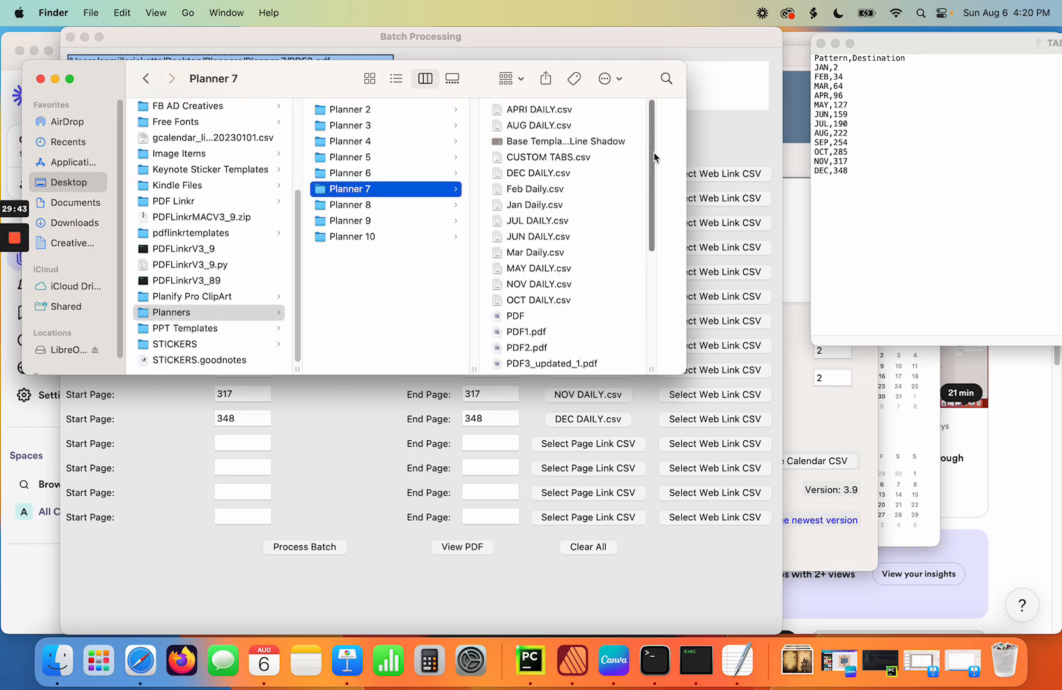
drag(652, 159, 653, 281)
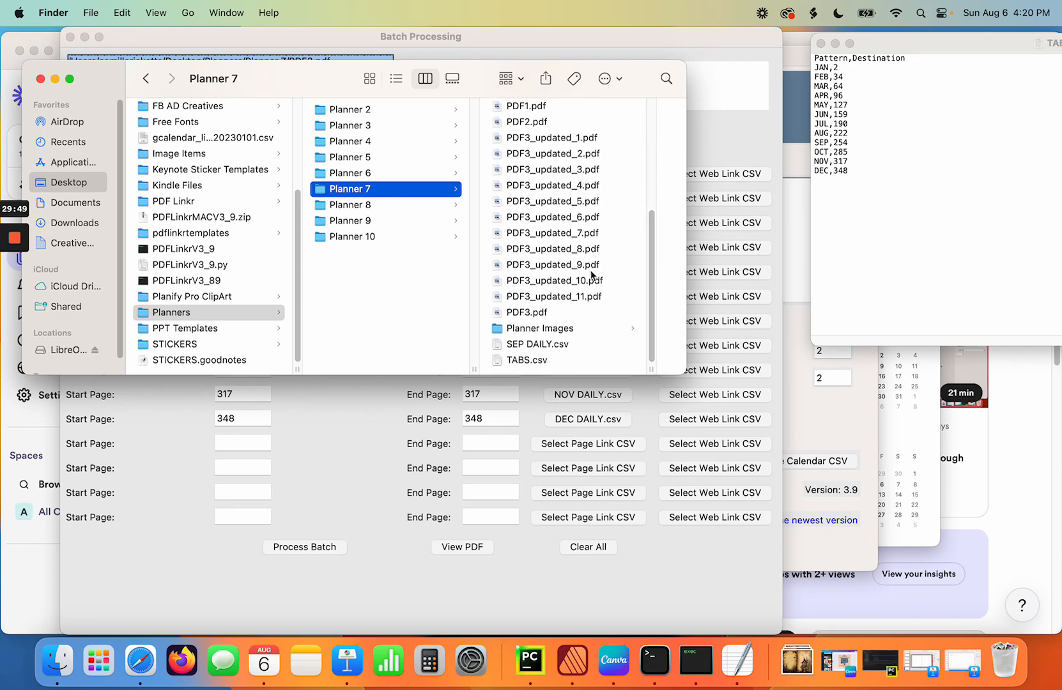
click(581, 296)
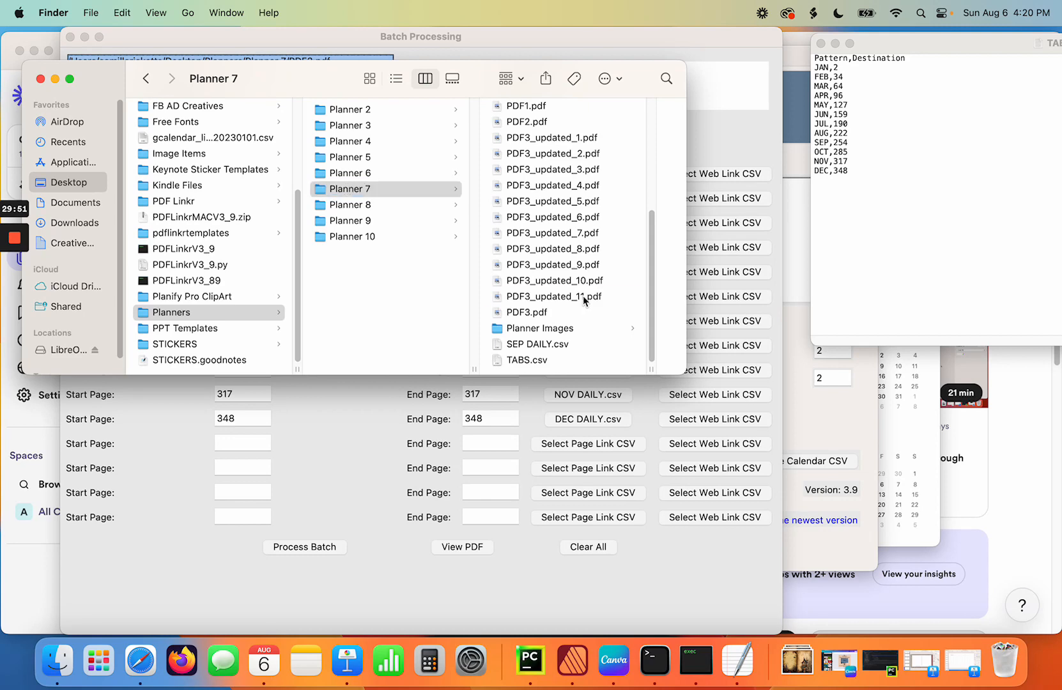
double_click(478, 296)
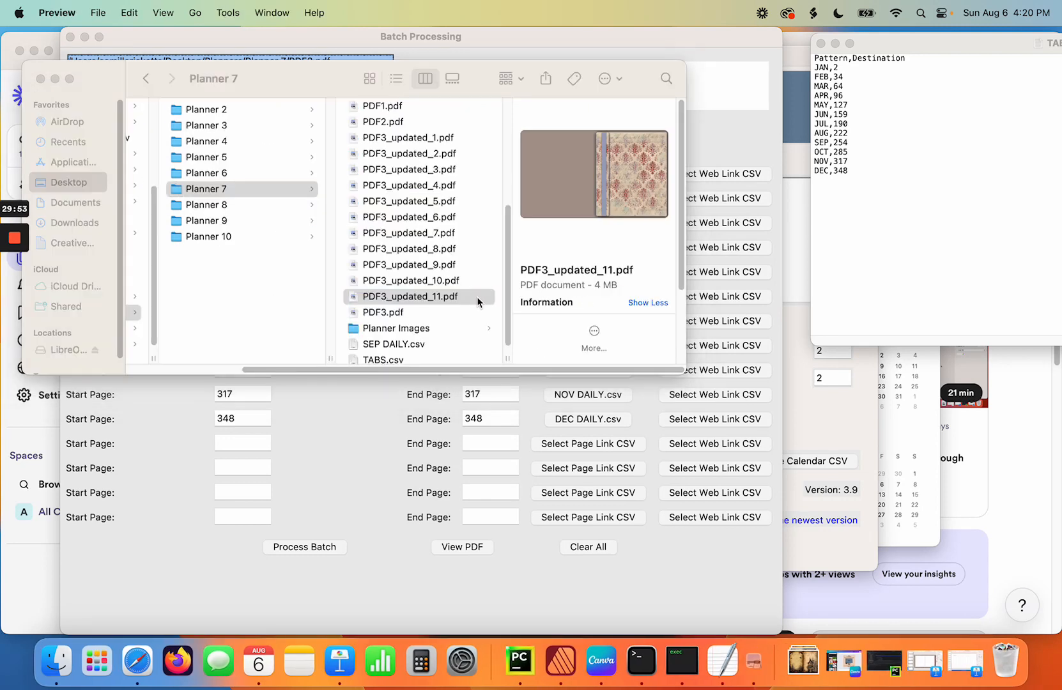
- Go from the January calendar to February with its month tab and test the daily links of February 3, 18 and 24
scroll(865, 255, down, 10)
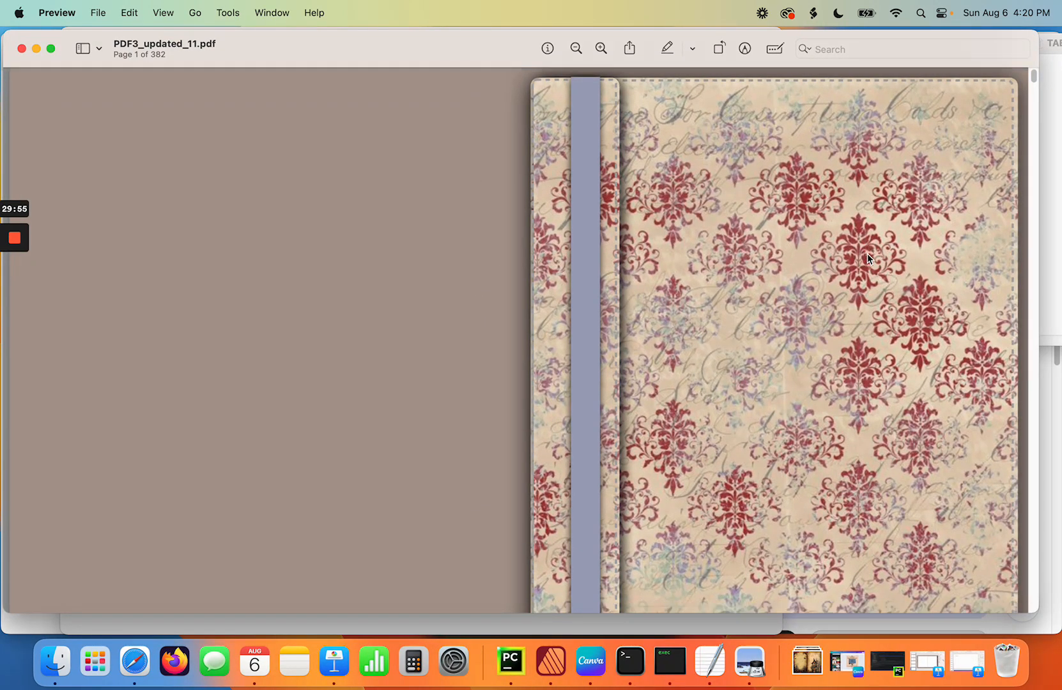
scroll(865, 252, down, 5)
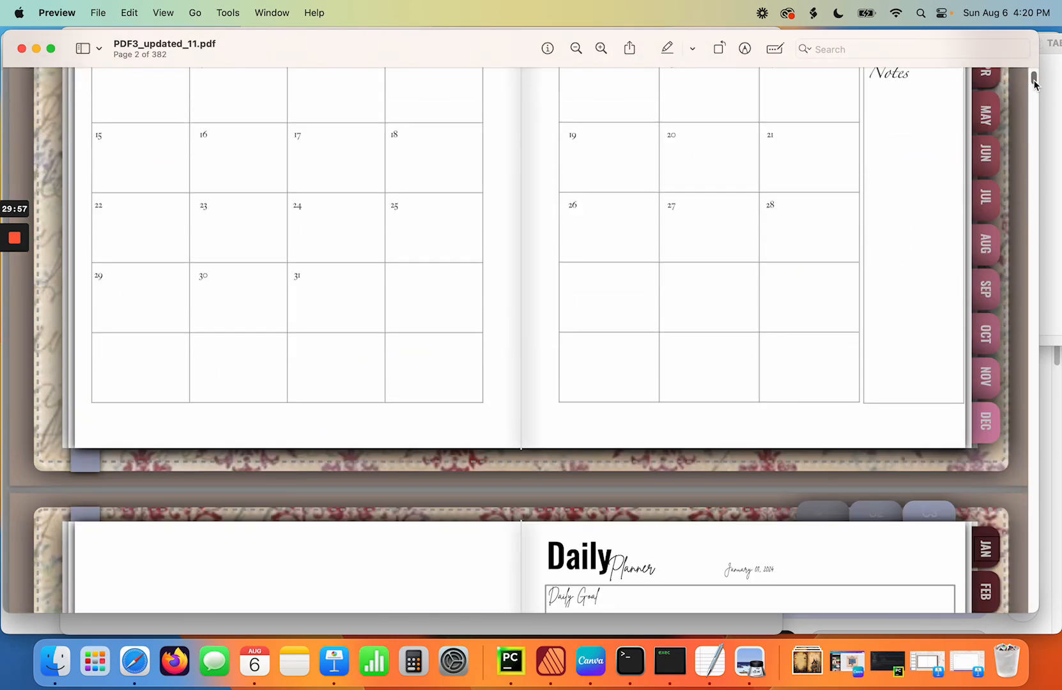
scroll(825, 208, up, 3)
scroll(822, 208, up, 2)
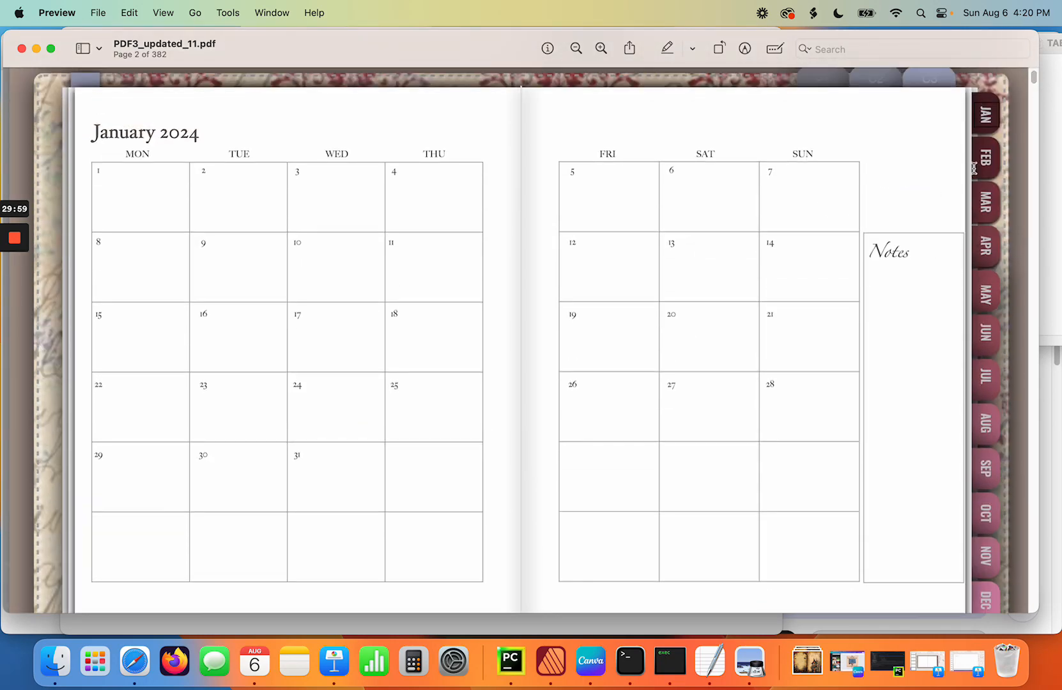
click(994, 160)
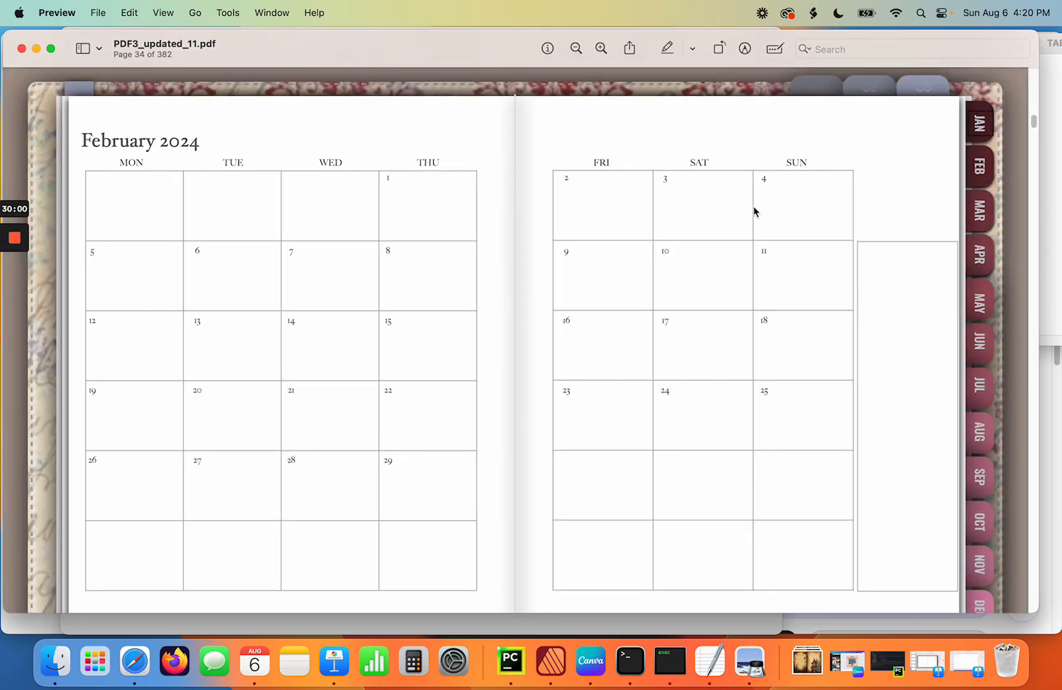
click(665, 185)
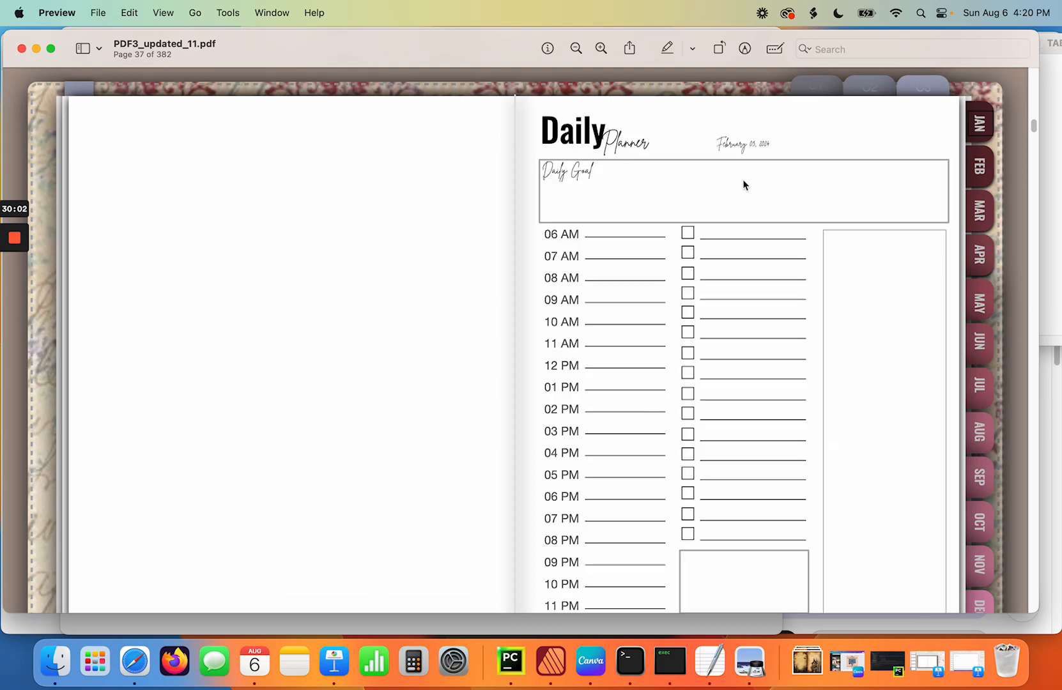
click(978, 170)
click(765, 328)
click(975, 181)
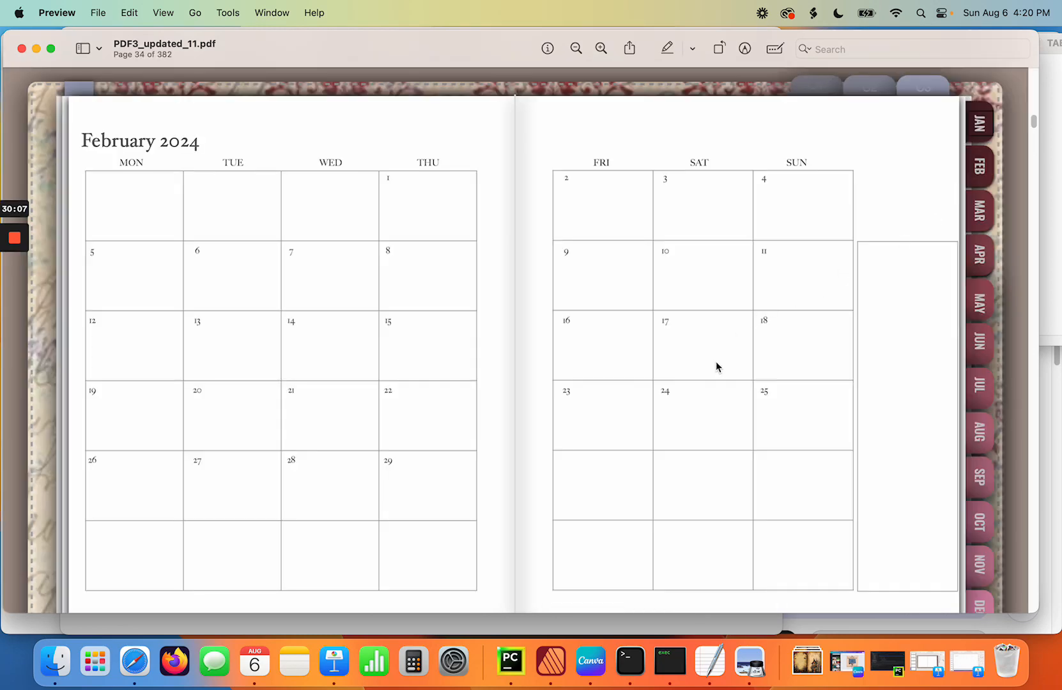
click(668, 396)
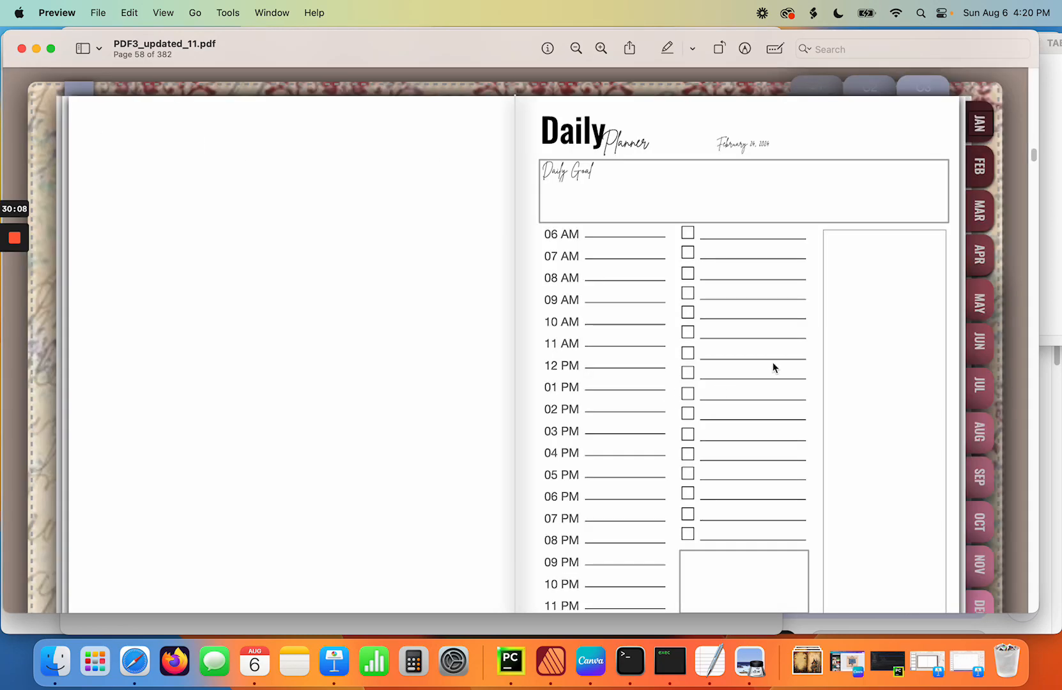
- Test the March, April, May and July month tabs with the daily links of March 15, April 24, May 30 and July 26
click(980, 215)
click(568, 325)
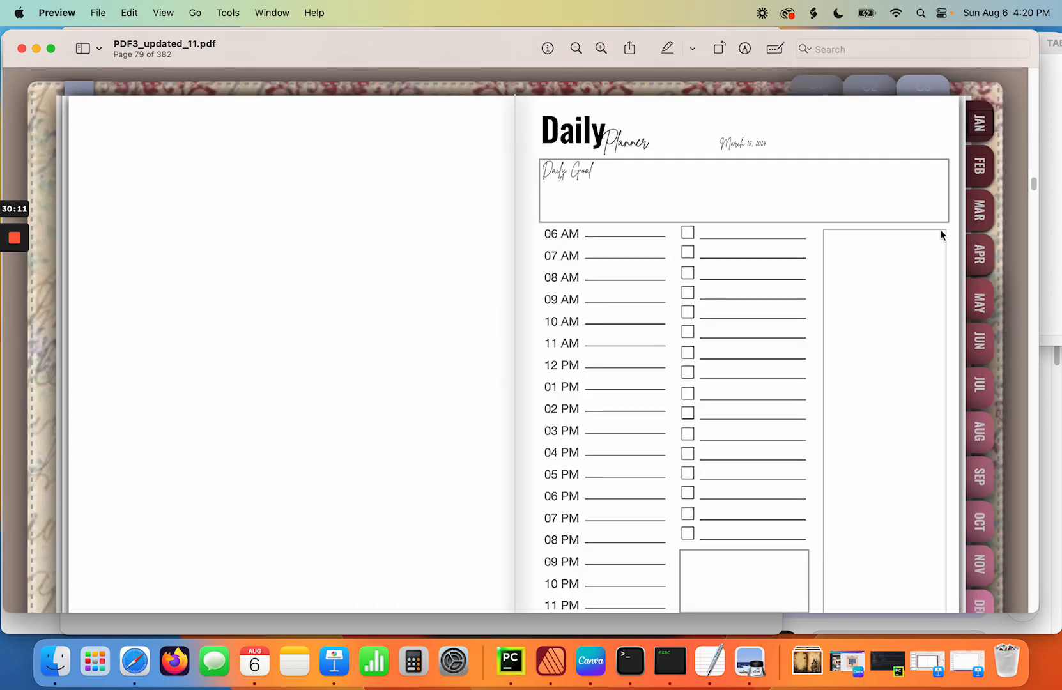
click(980, 256)
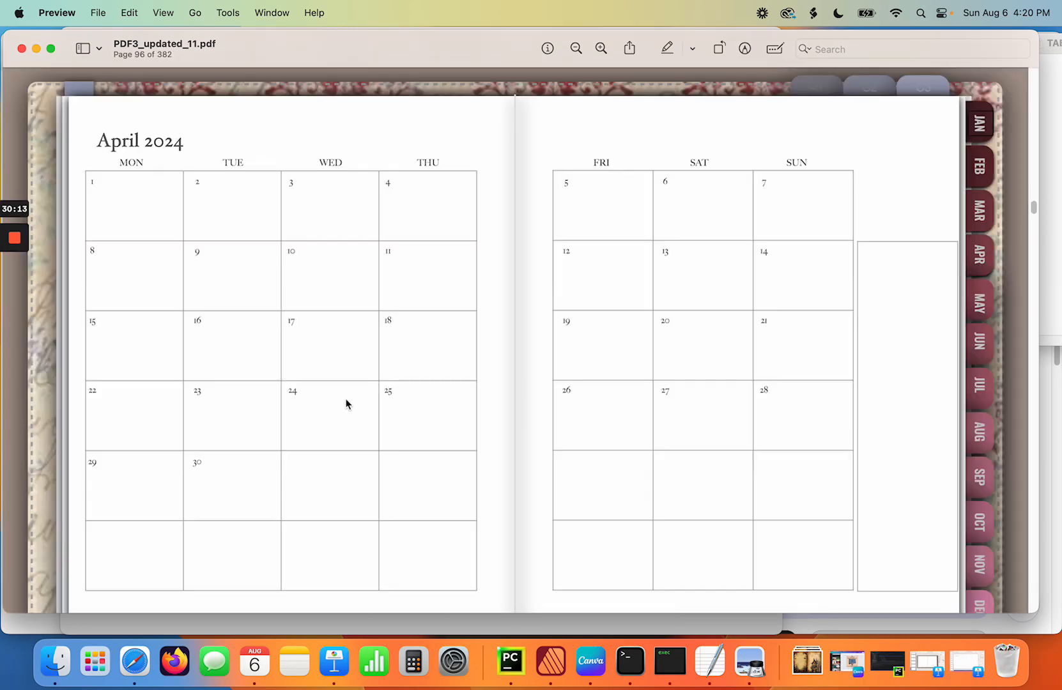
click(298, 401)
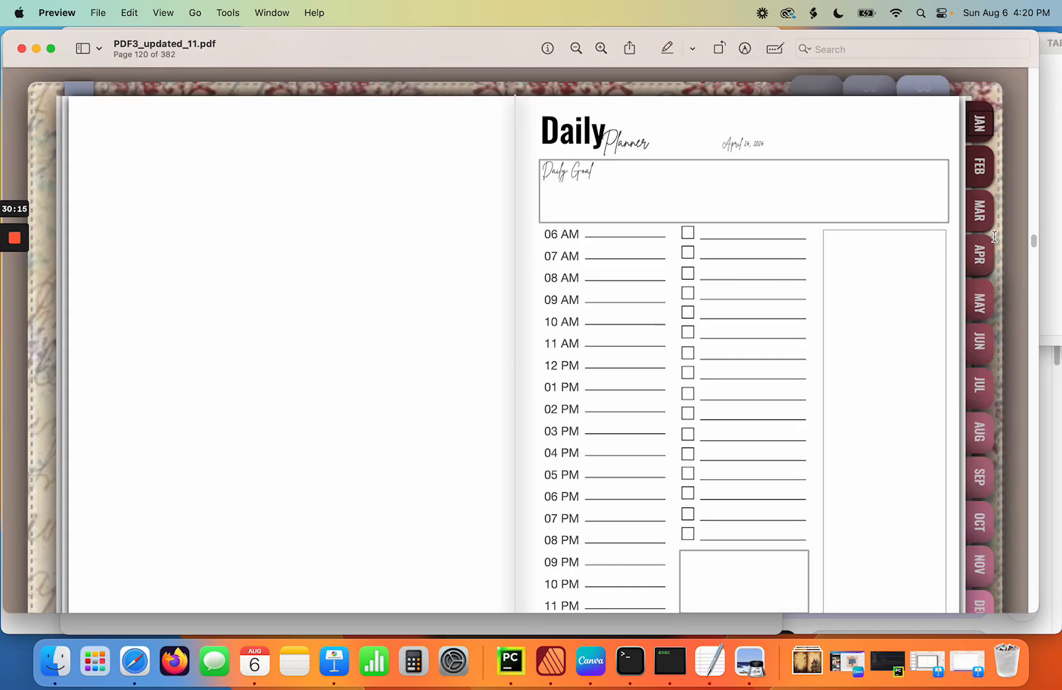
click(980, 305)
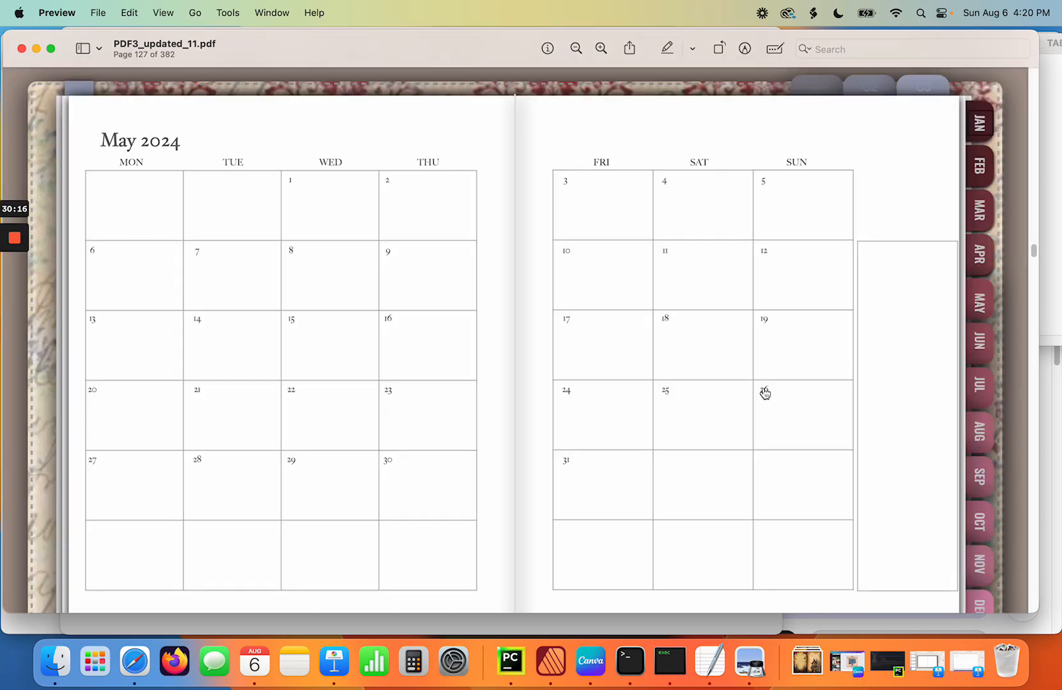
click(391, 467)
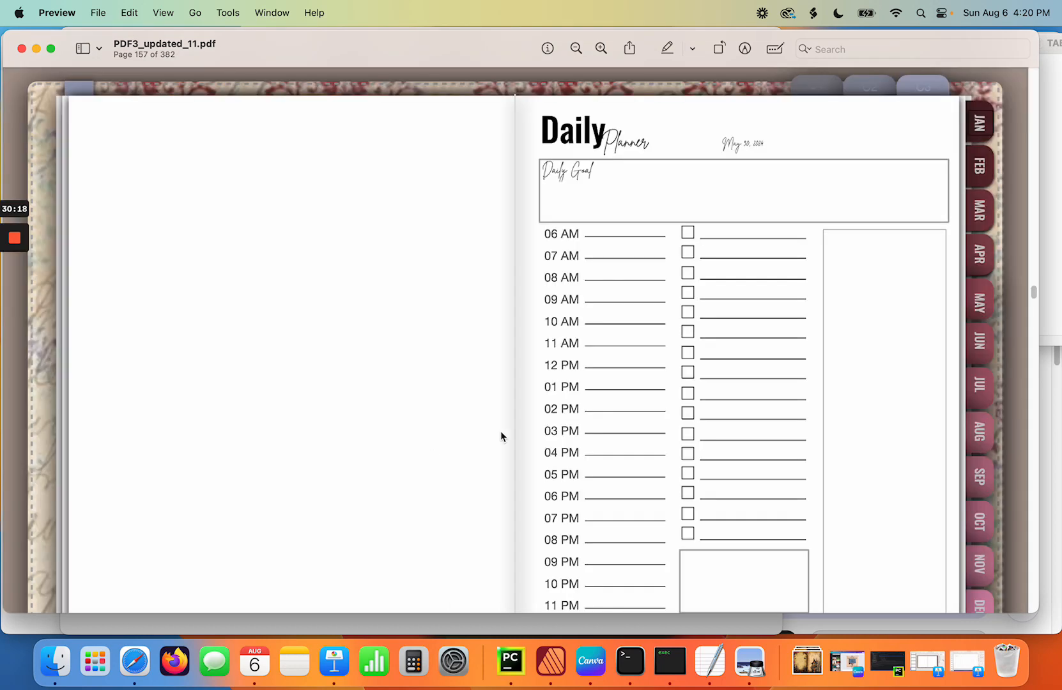
click(980, 384)
click(568, 395)
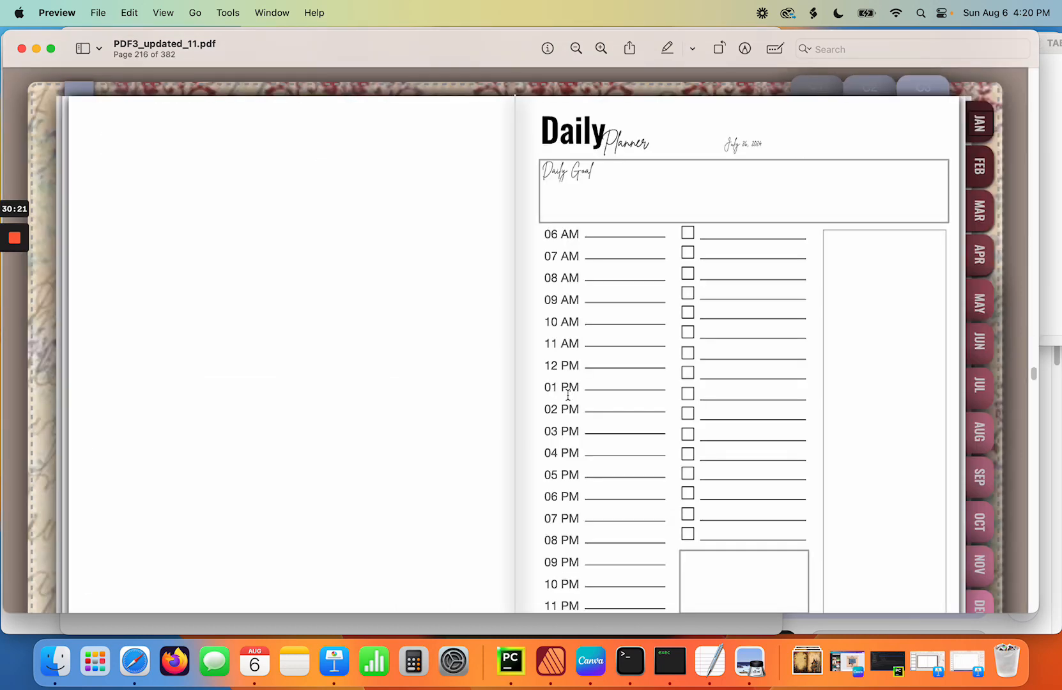
- Return to January, examine the hourly schedule on the first daily page, and close the PDF
click(979, 123)
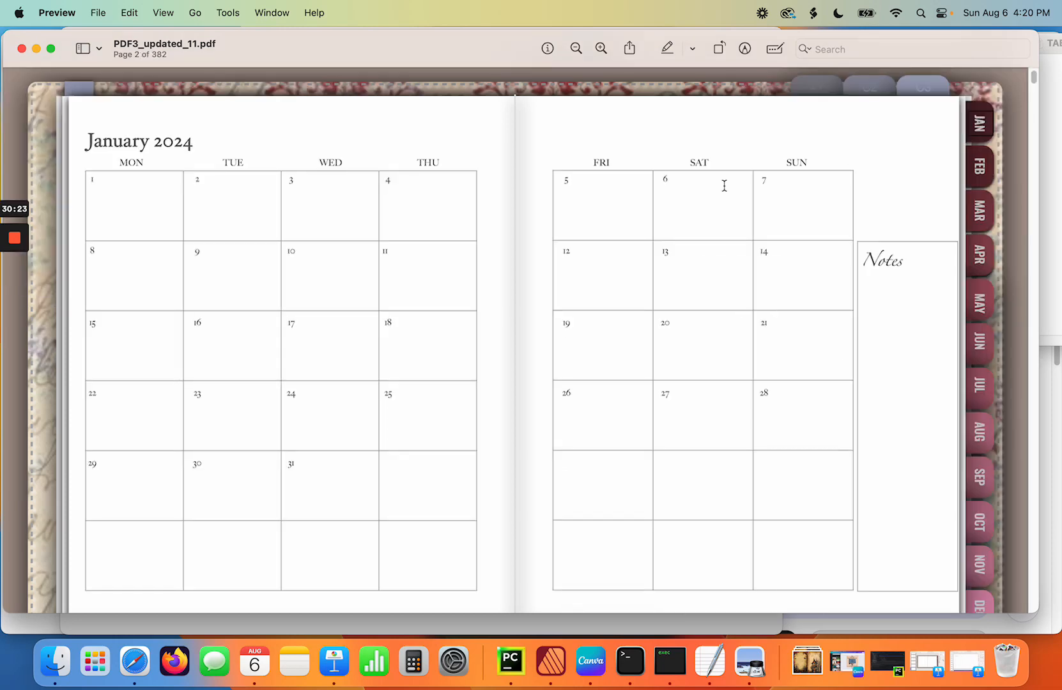
scroll(553, 270, down, 10)
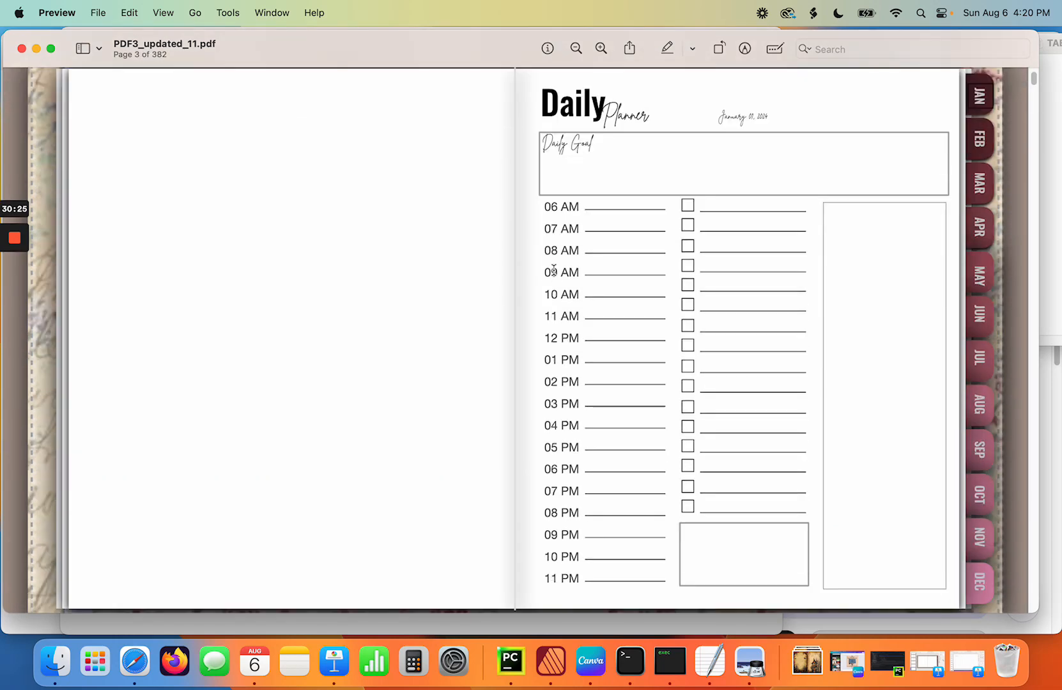
scroll(555, 269, up, 1)
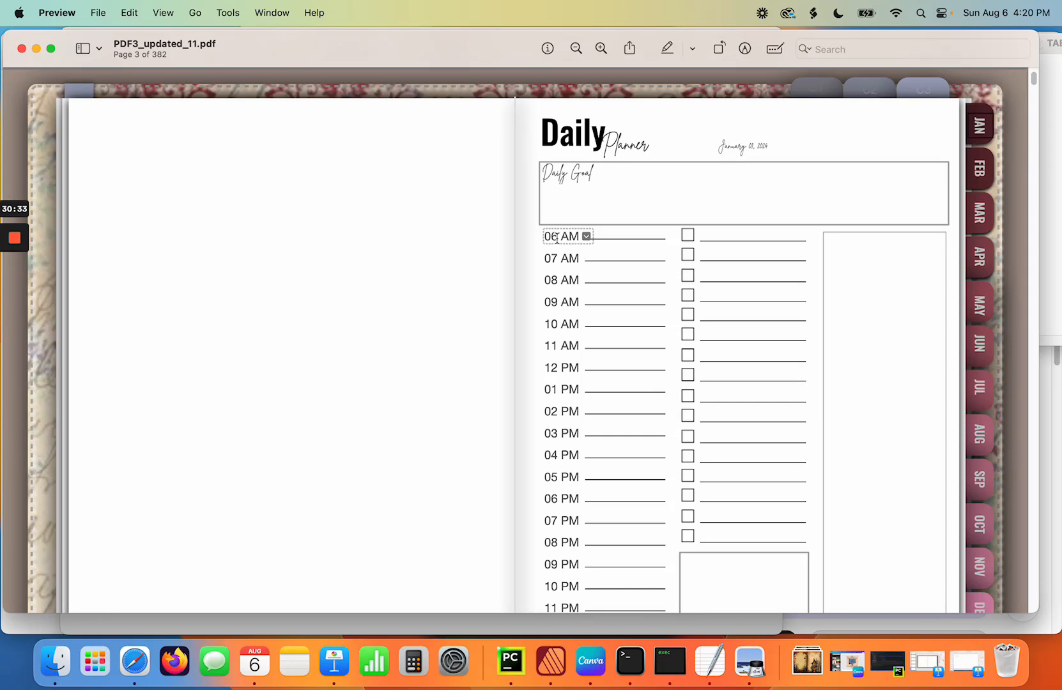
click(21, 50)
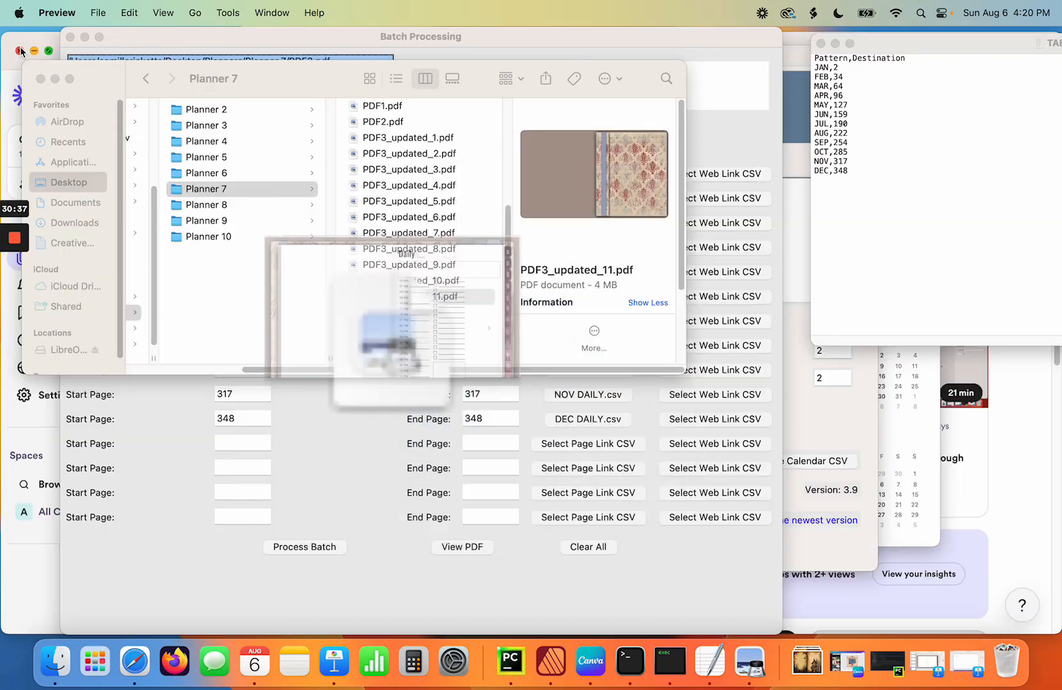
- Rename PDF3_updated_11.pdf in the Planner 7 folder as PDF4.pdf
click(425, 299)
click(427, 295)
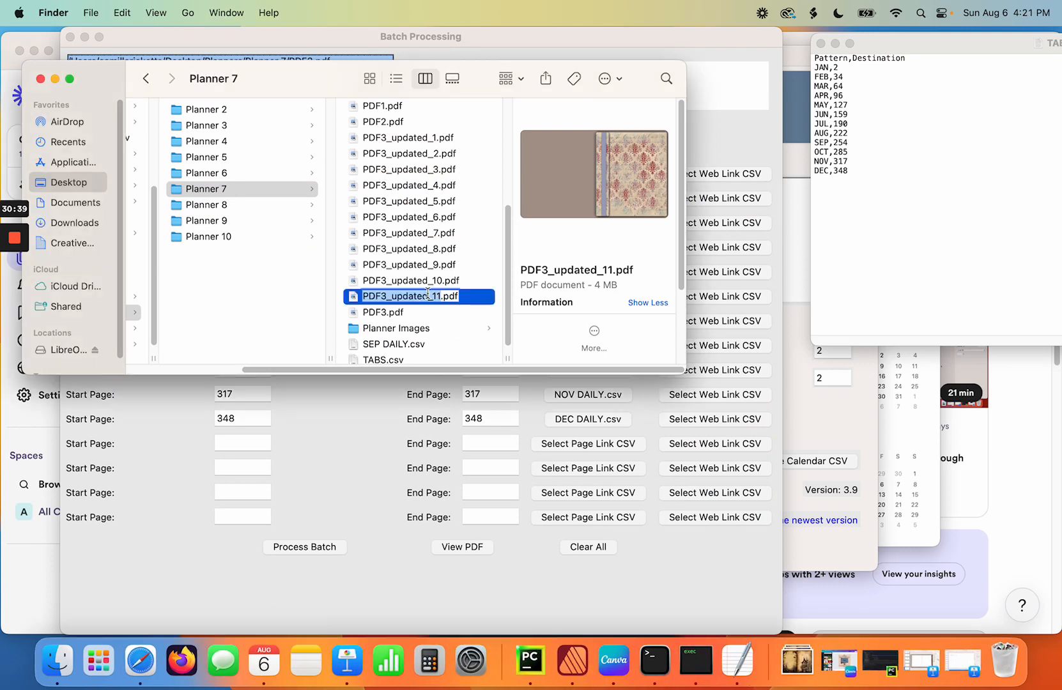
text(PDF)
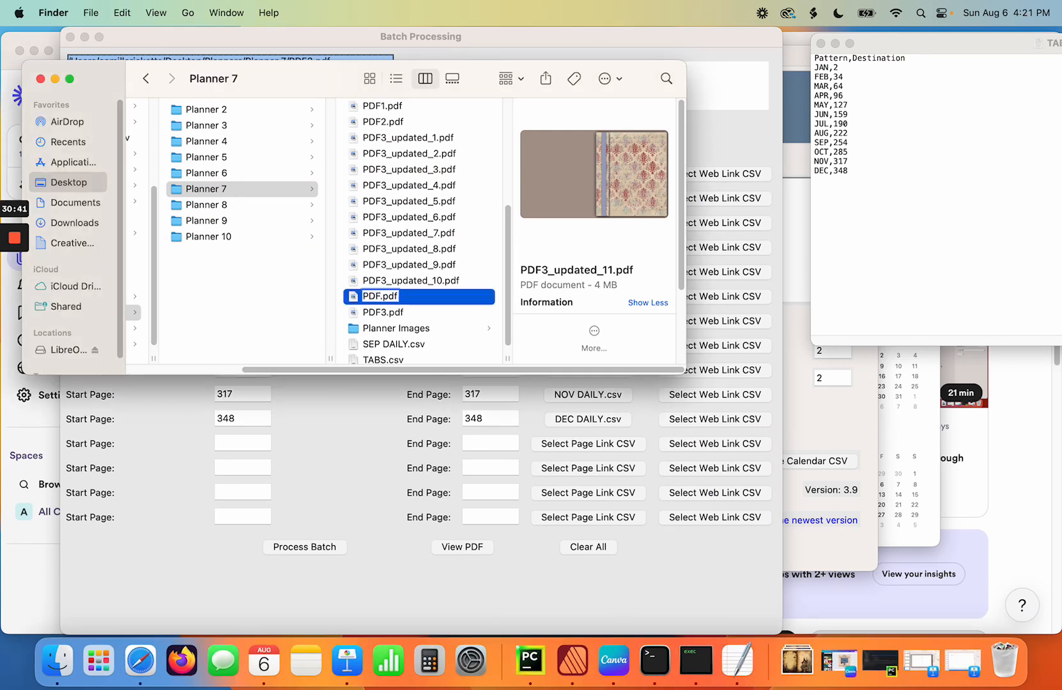
text(4)
key(Return)
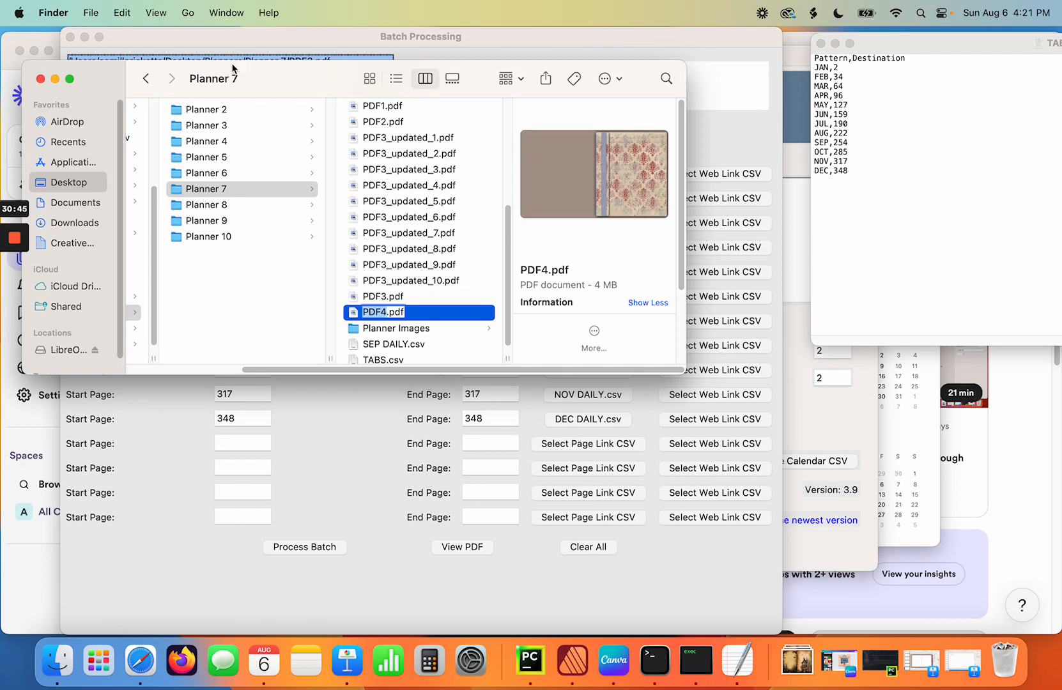
- Return to PDF Linker, close the batch processing window, and open the Google Calendar CSV generator with its From Date ready for entry
click(278, 48)
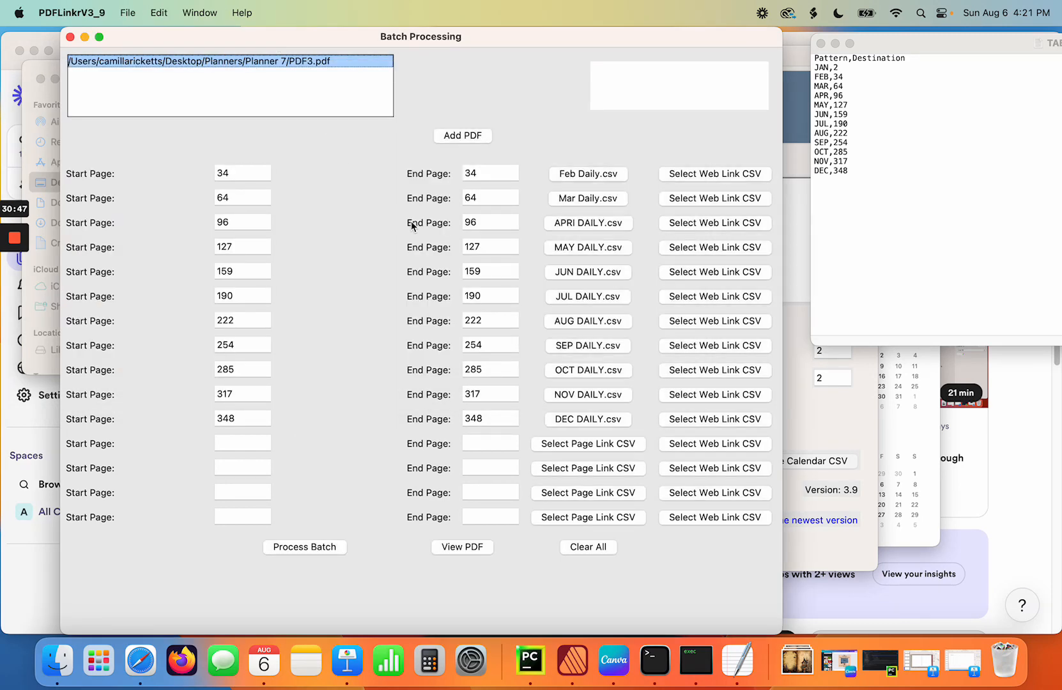
click(70, 38)
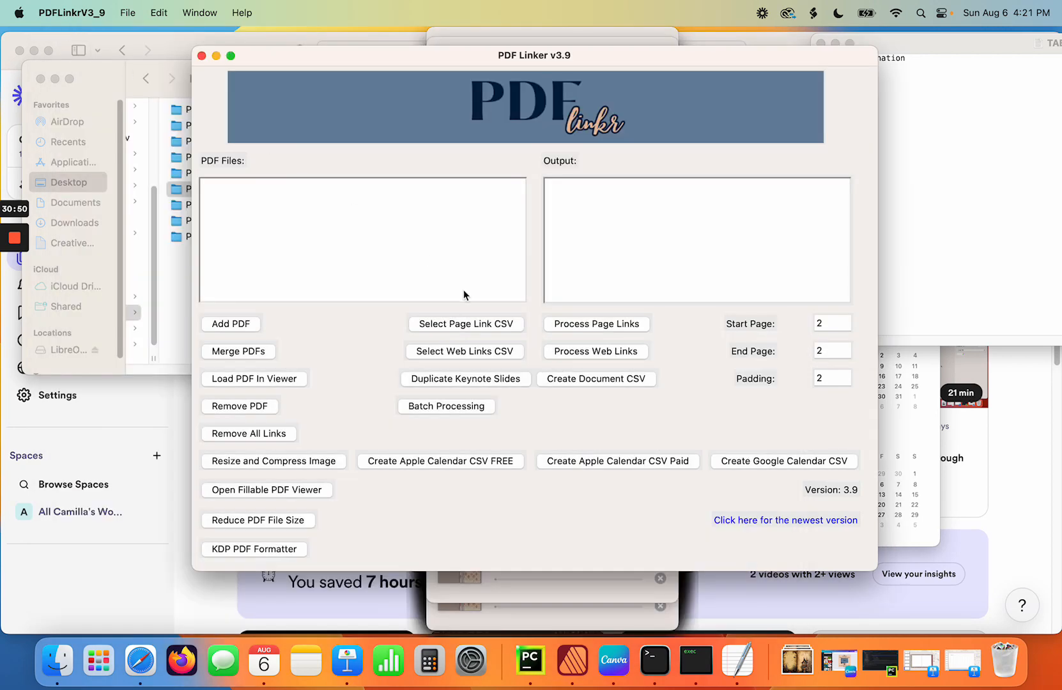
click(761, 460)
drag(393, 251, 407, 76)
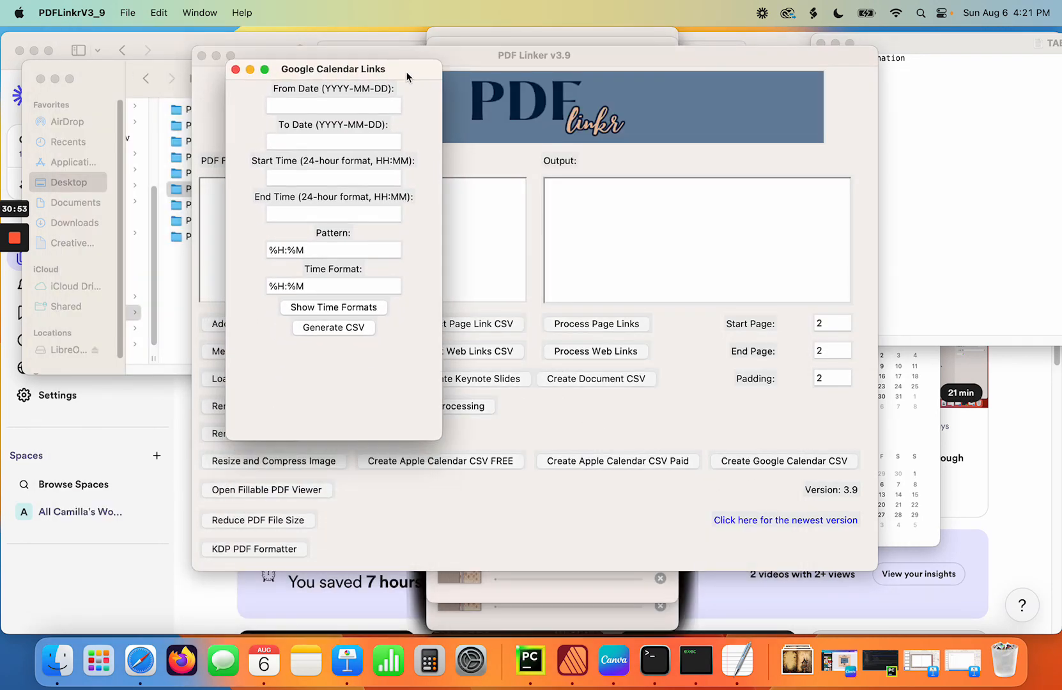
click(307, 102)
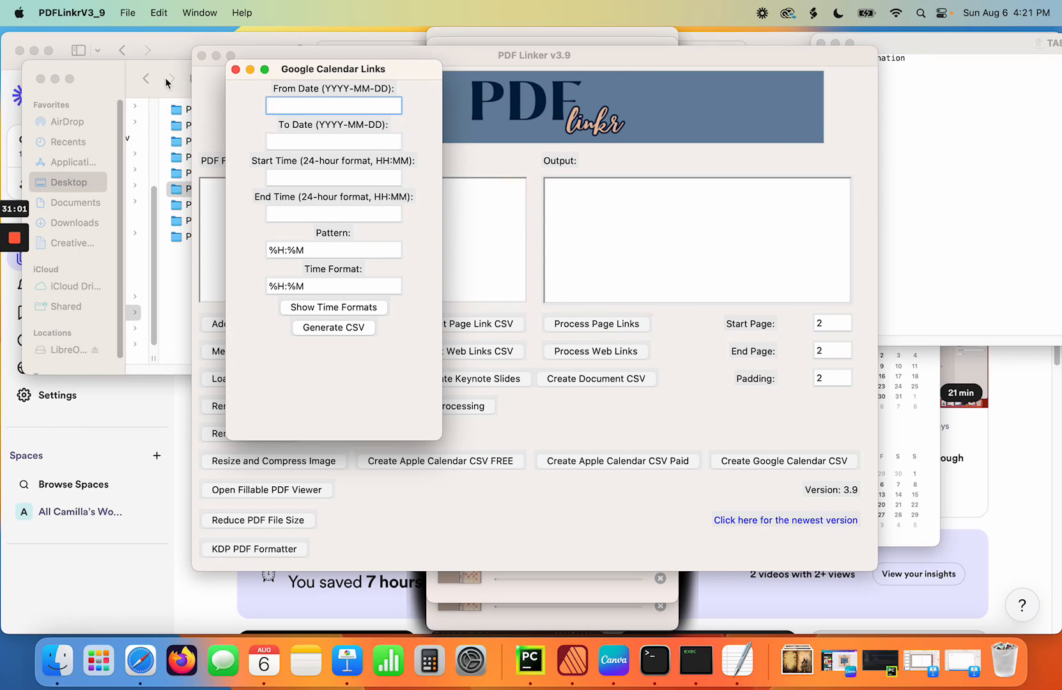
- Create a new folder named GLINKE inside the Planner 7 folder in Finder and locate it in the file list
click(184, 72)
click(387, 311)
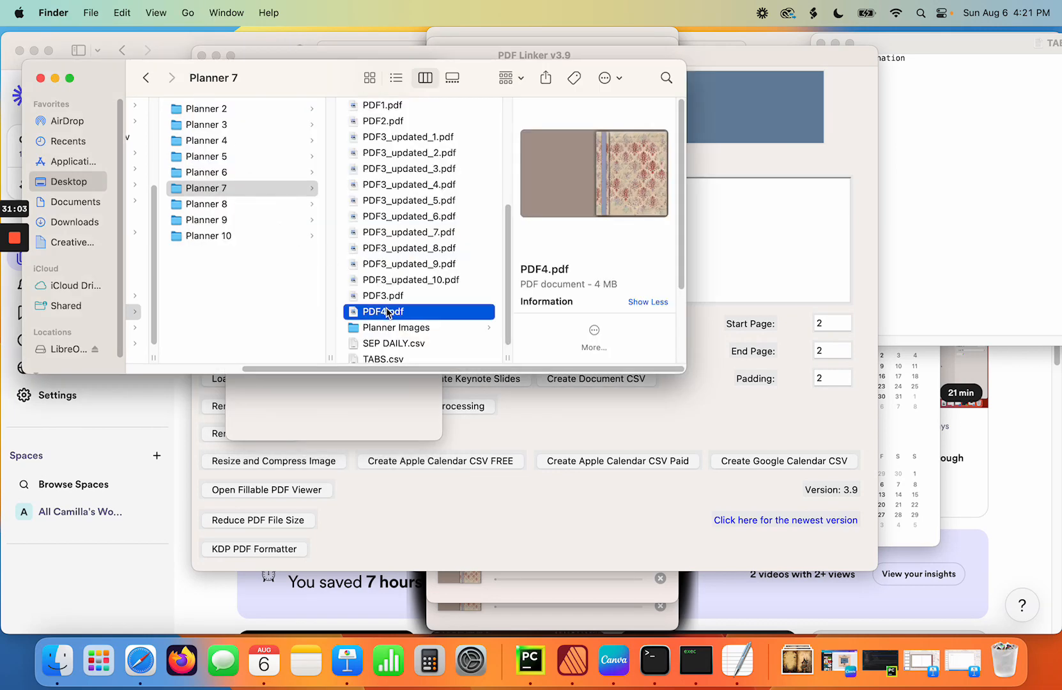
key(Escape)
click(90, 13)
click(96, 55)
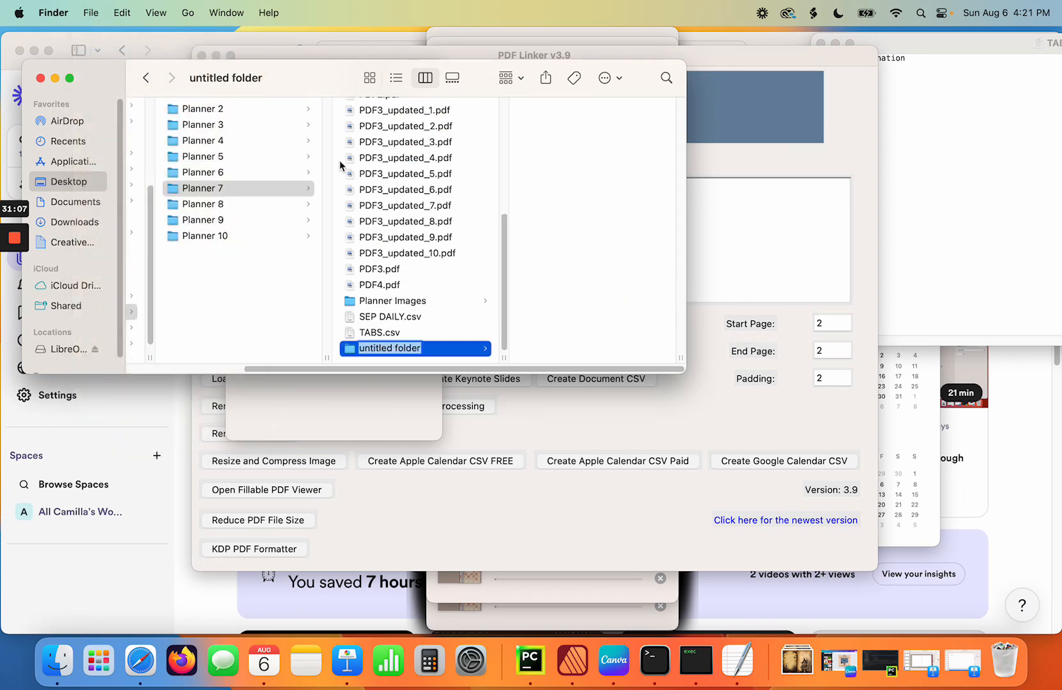
text(G)
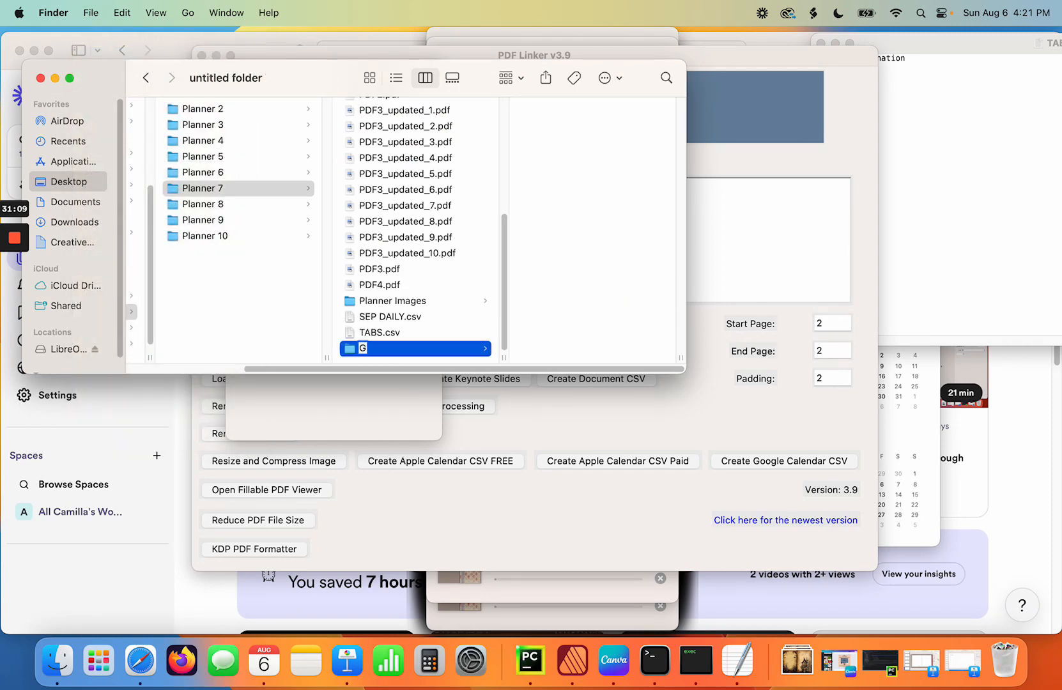
text(LINKE)
key(Return)
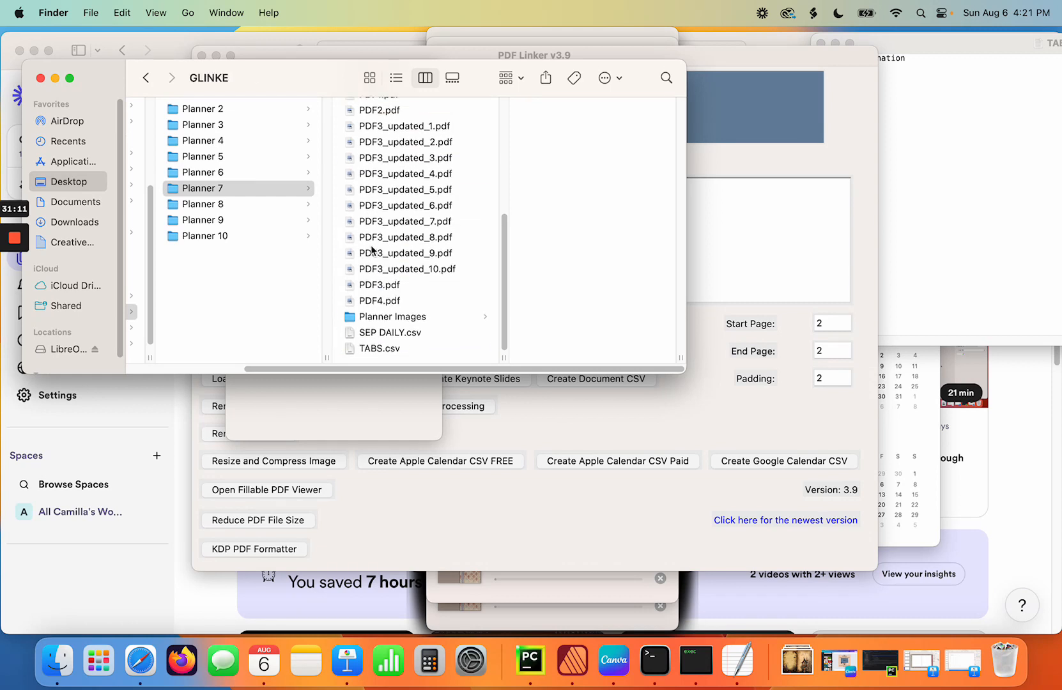
scroll(493, 223, up, 10)
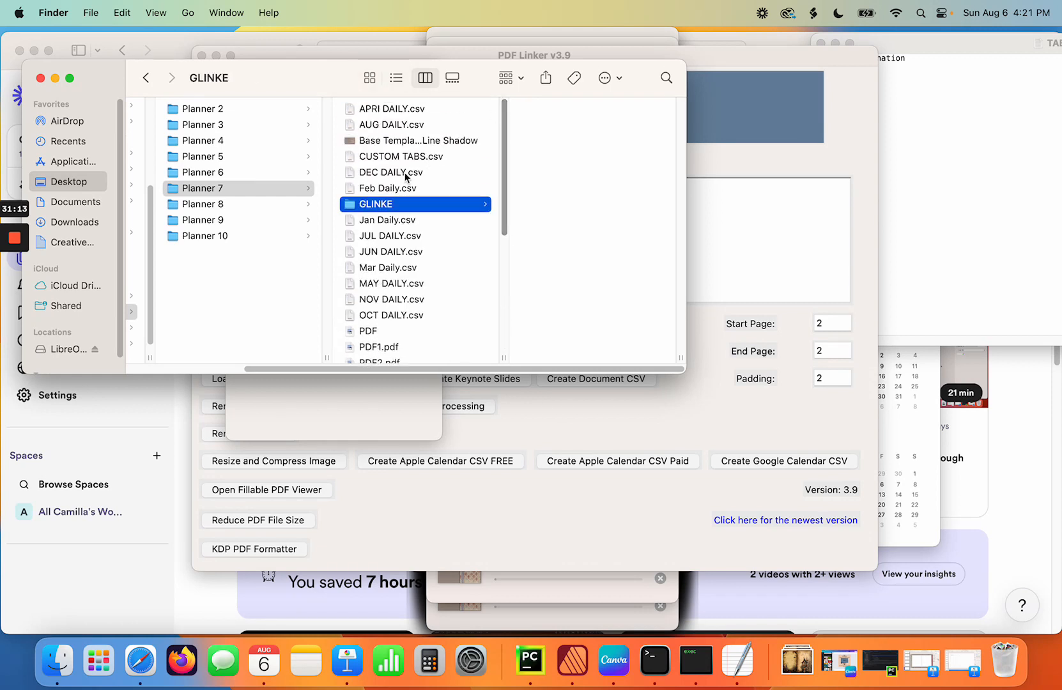
- Rename the GLINKE folder inside Planner 7 as GLINKS
click(391, 205)
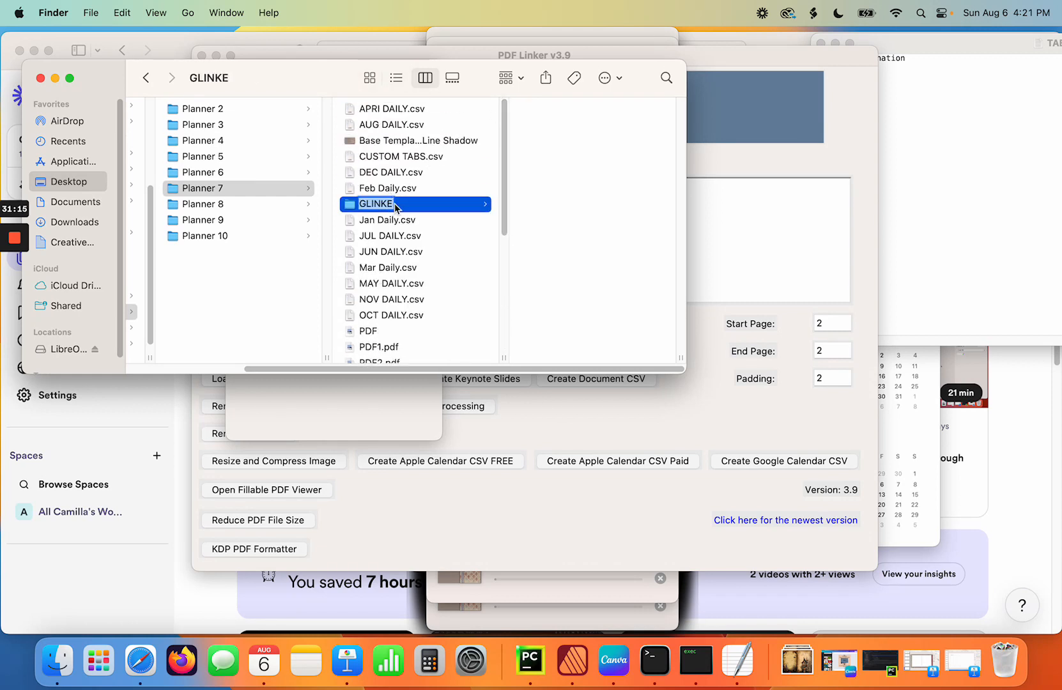
key(BackSpace)
text(GLINKS)
key(Return)
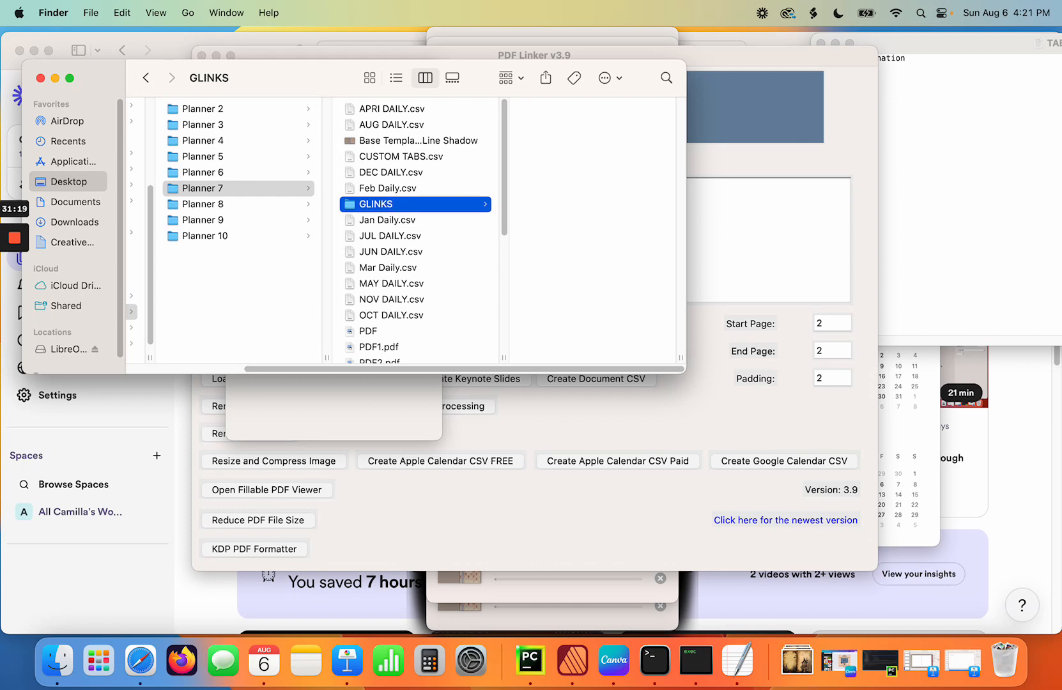
- Close the Finder window and place the Google Calendar Links form in front of the PDF Linker window
click(766, 63)
drag(386, 64, 515, 80)
click(41, 78)
click(307, 66)
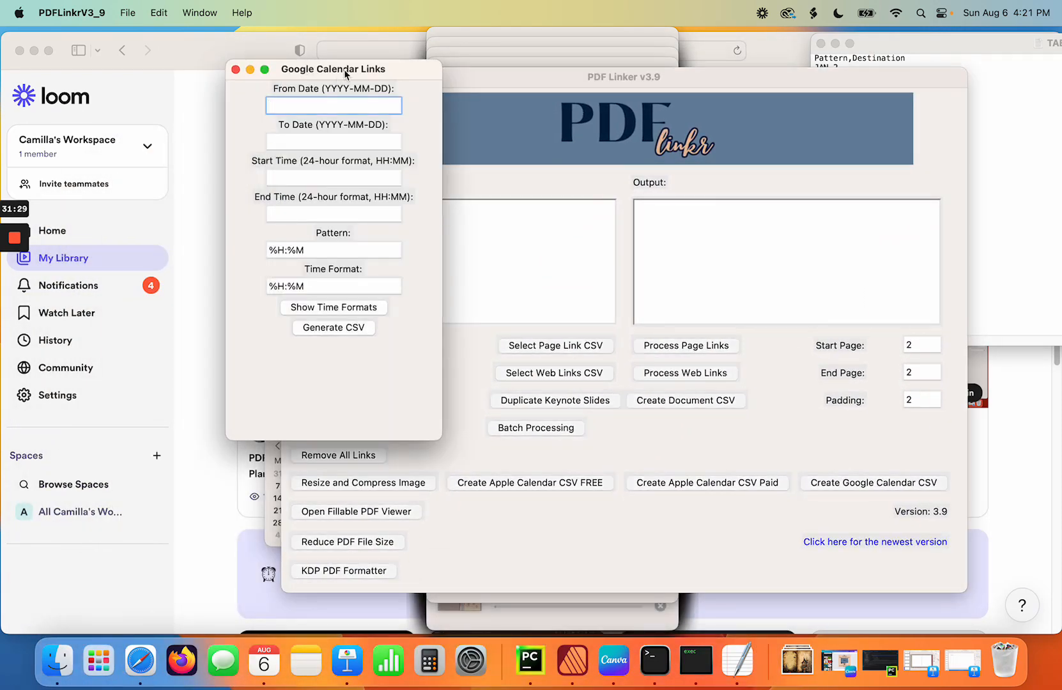
drag(347, 74, 396, 91)
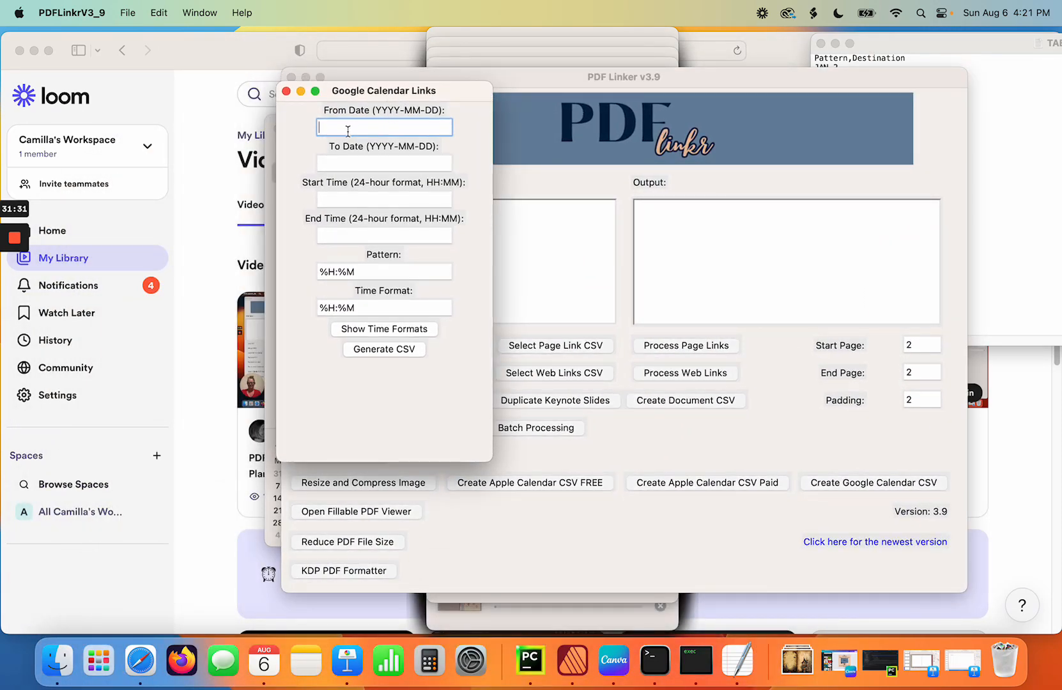
- Set the calendar links' date range to 2024-01-01 through 2024-01-31 and the time range to 06:00 through 23:00
text(2024-01-01)
click(346, 163)
text(202)
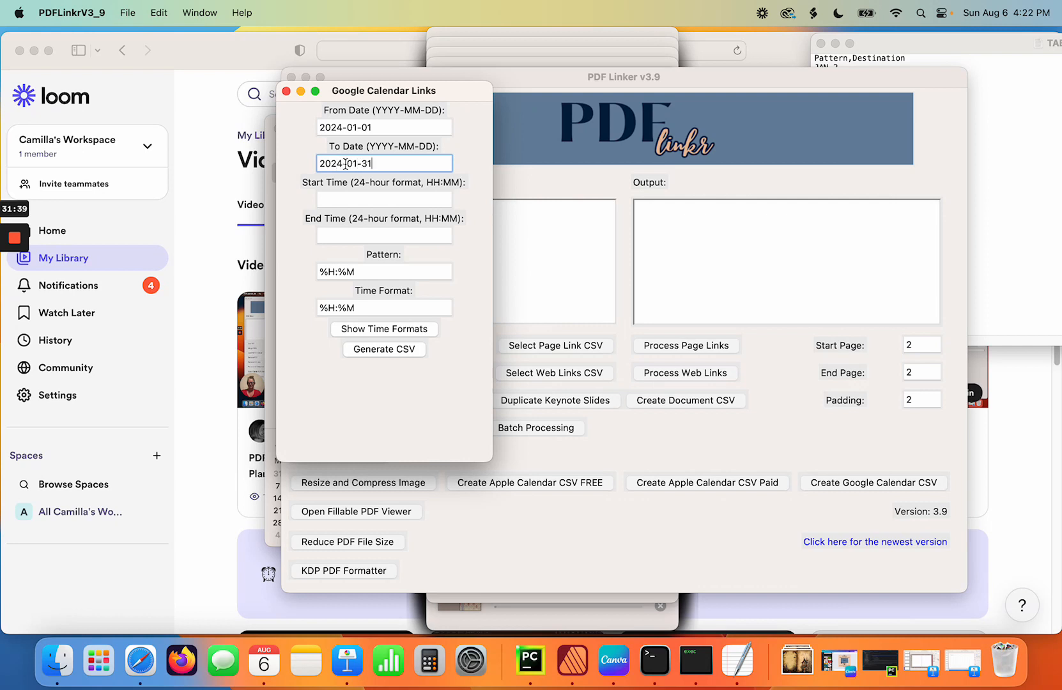
click(360, 202)
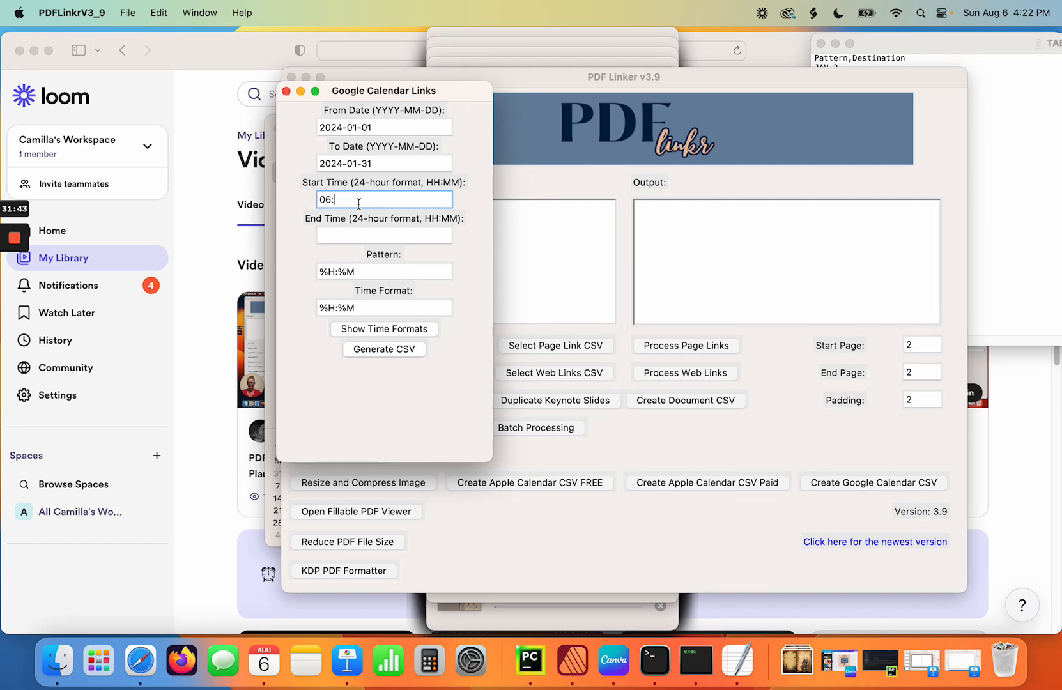
text(06:00)
key(Tab)
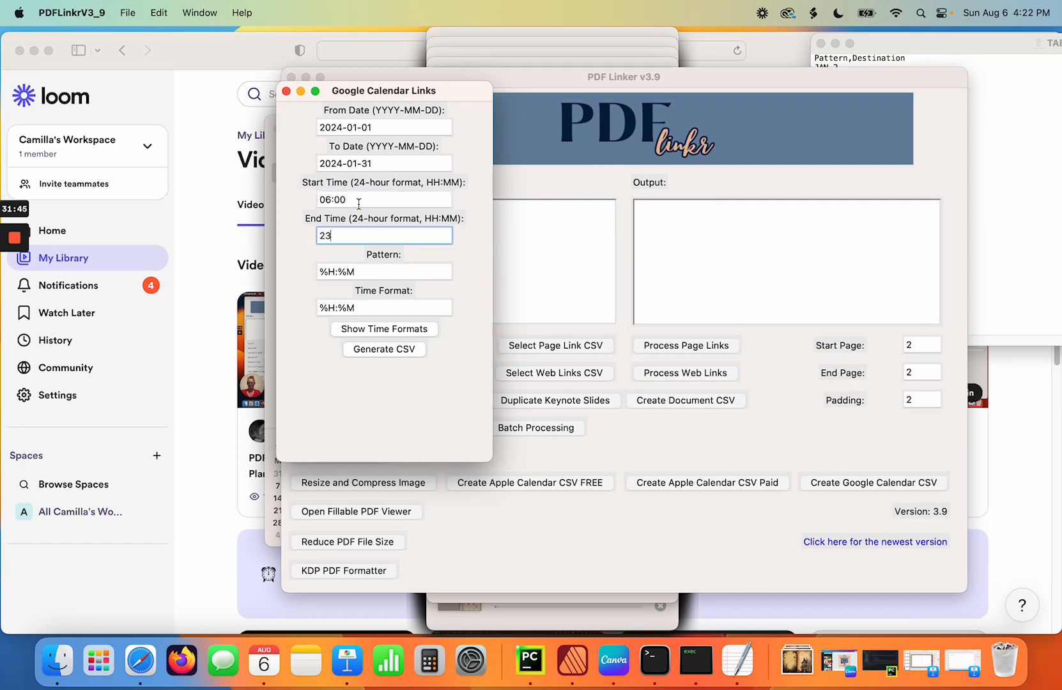
- Display the common time formats reference and place it beside the Google Calendar Links form
click(360, 265)
click(397, 330)
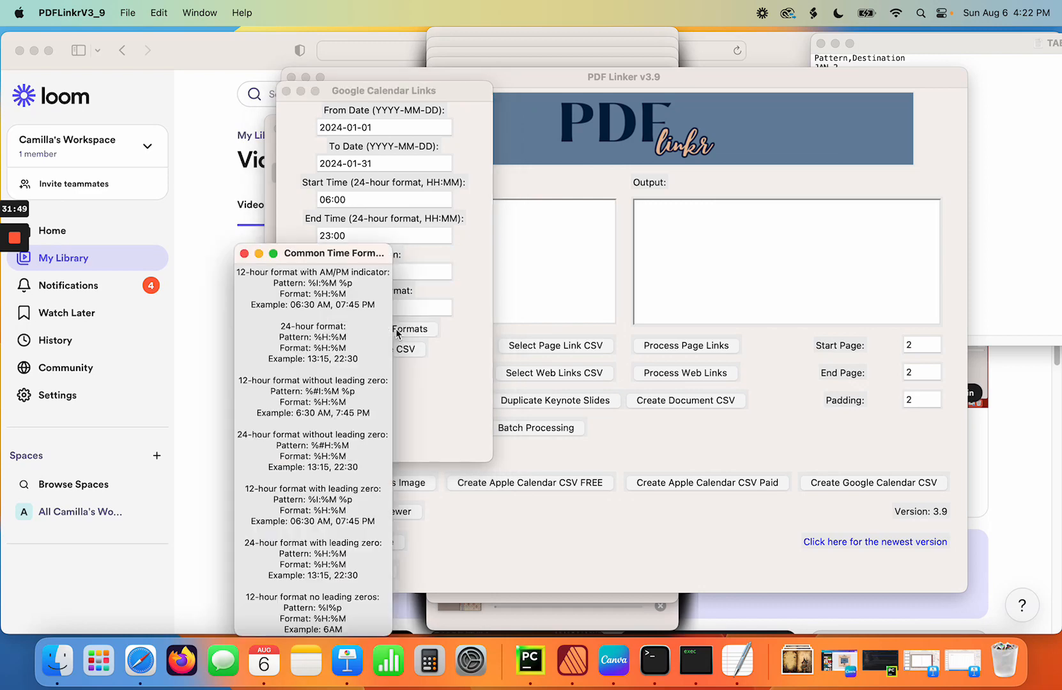
drag(308, 255, 533, 45)
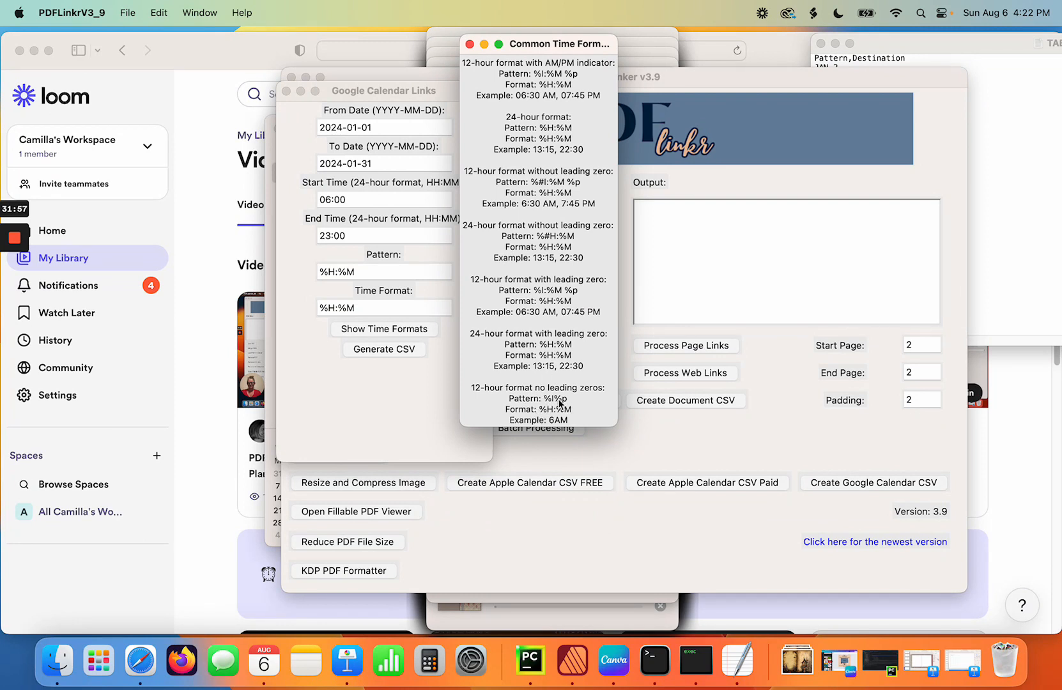
- Open PDF4.pdf from the Planner 7 folder, check how the hours are written on the daily page, and close the PDF and Finder
click(57, 661)
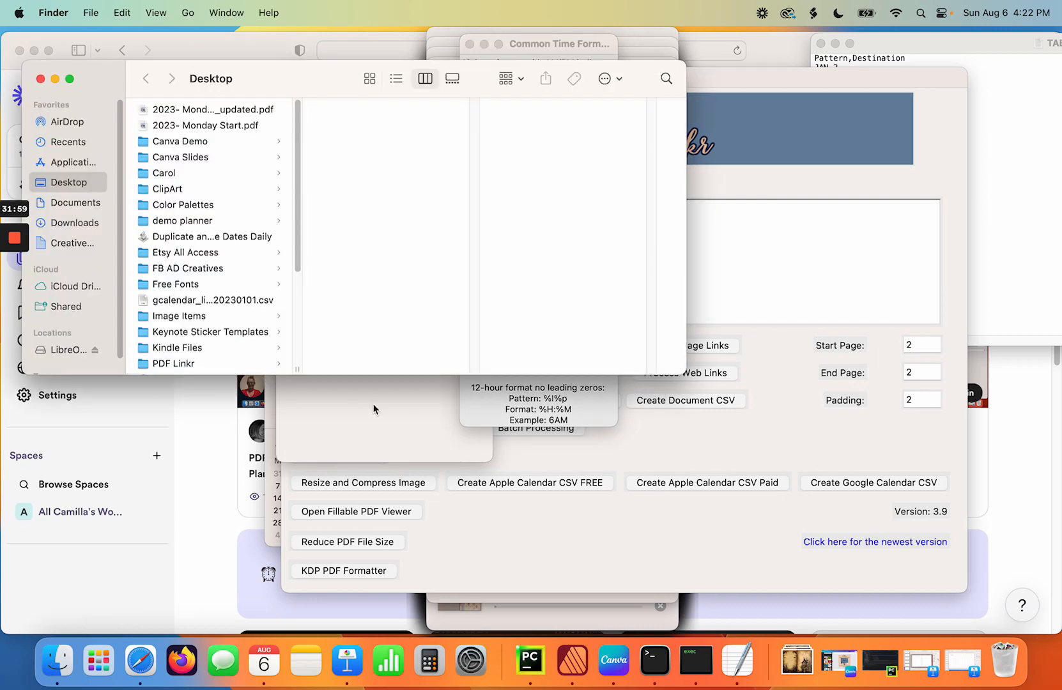
scroll(195, 317, down, 5)
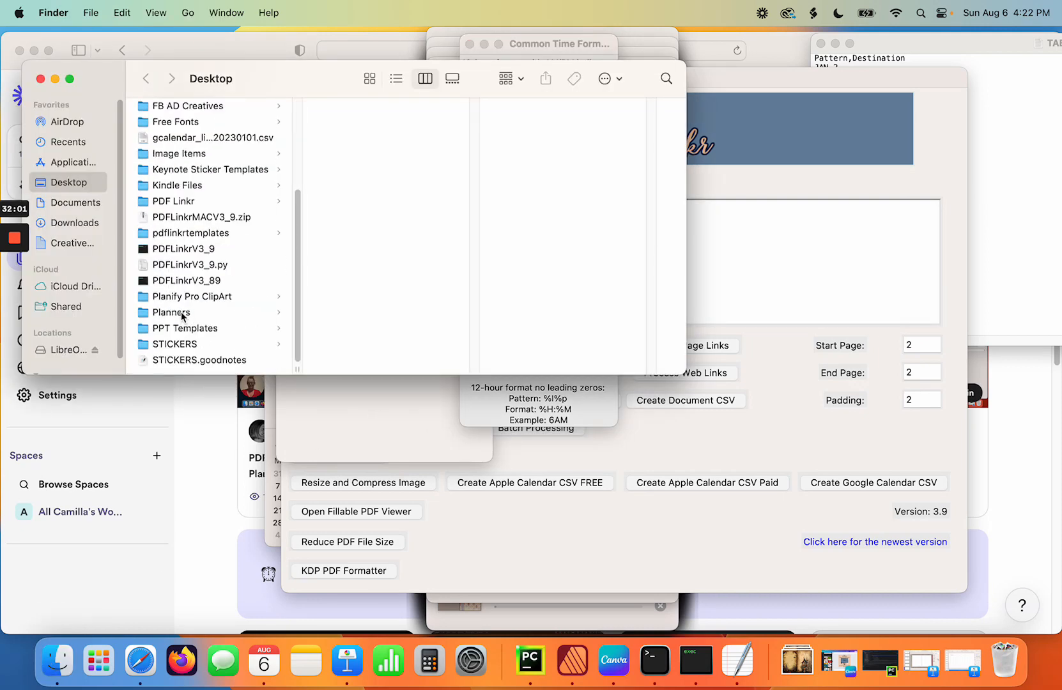
click(184, 312)
click(353, 190)
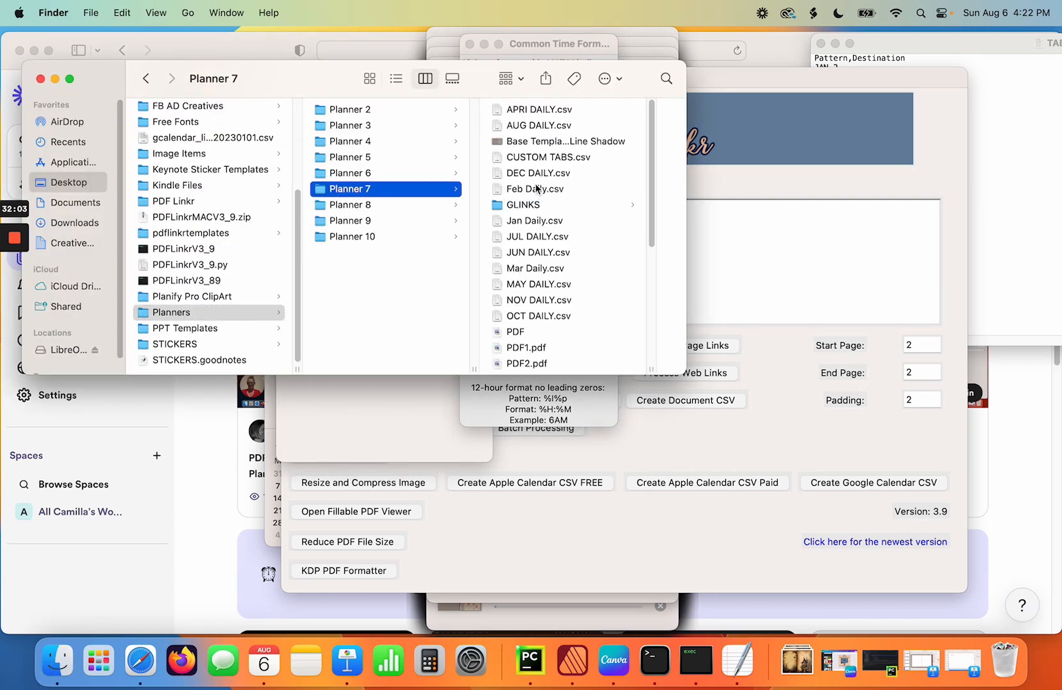
scroll(544, 249, down, 8)
double_click(526, 311)
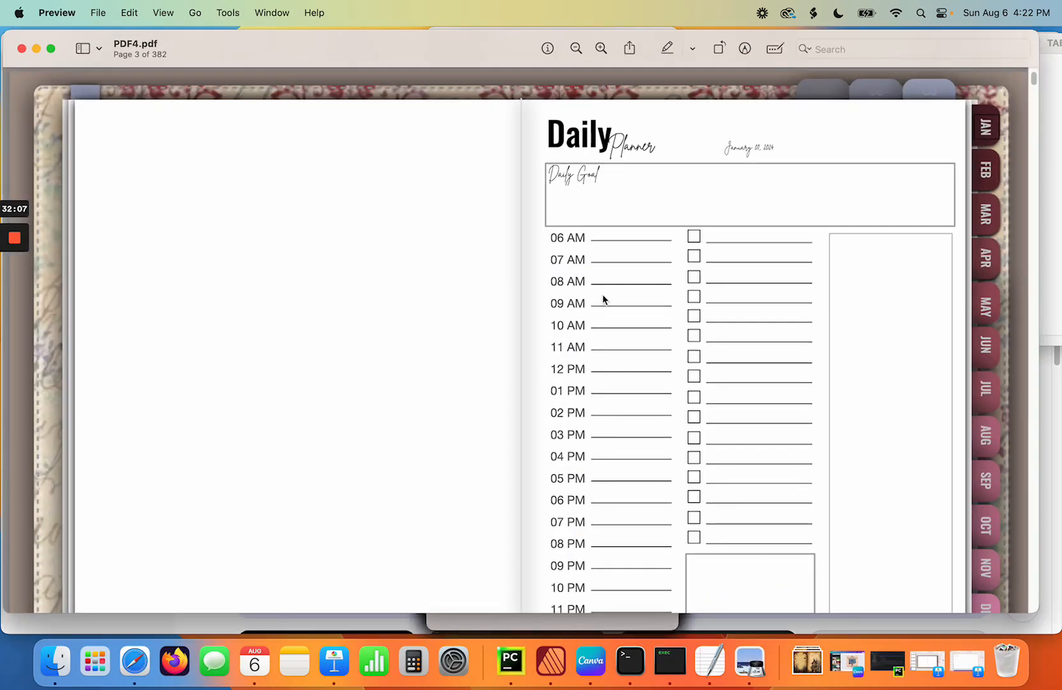
click(553, 239)
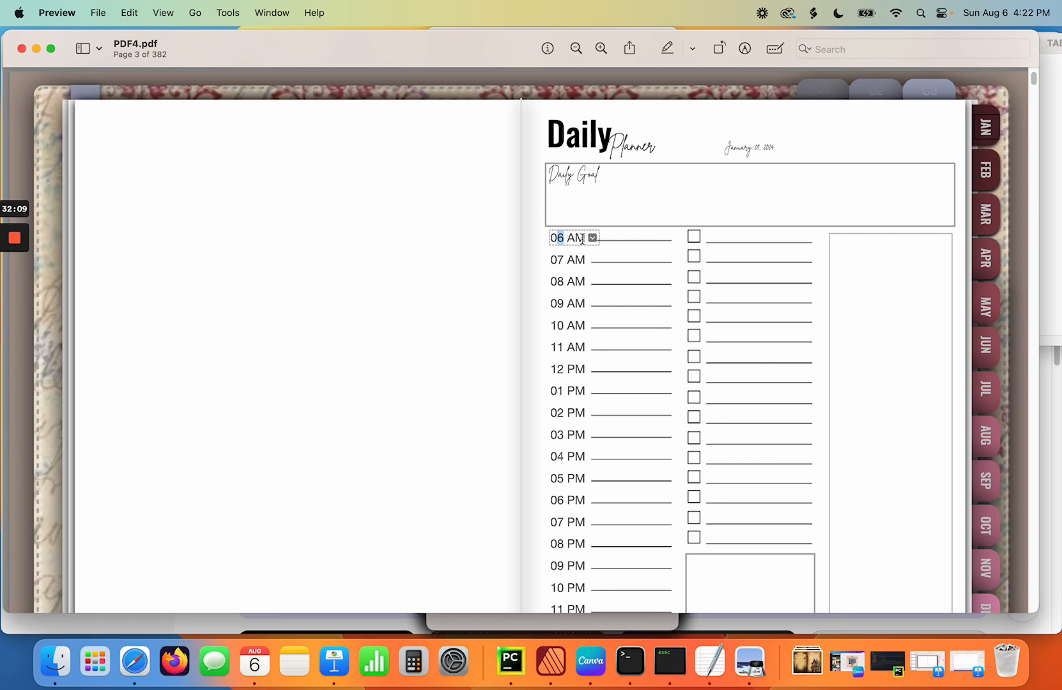
click(21, 49)
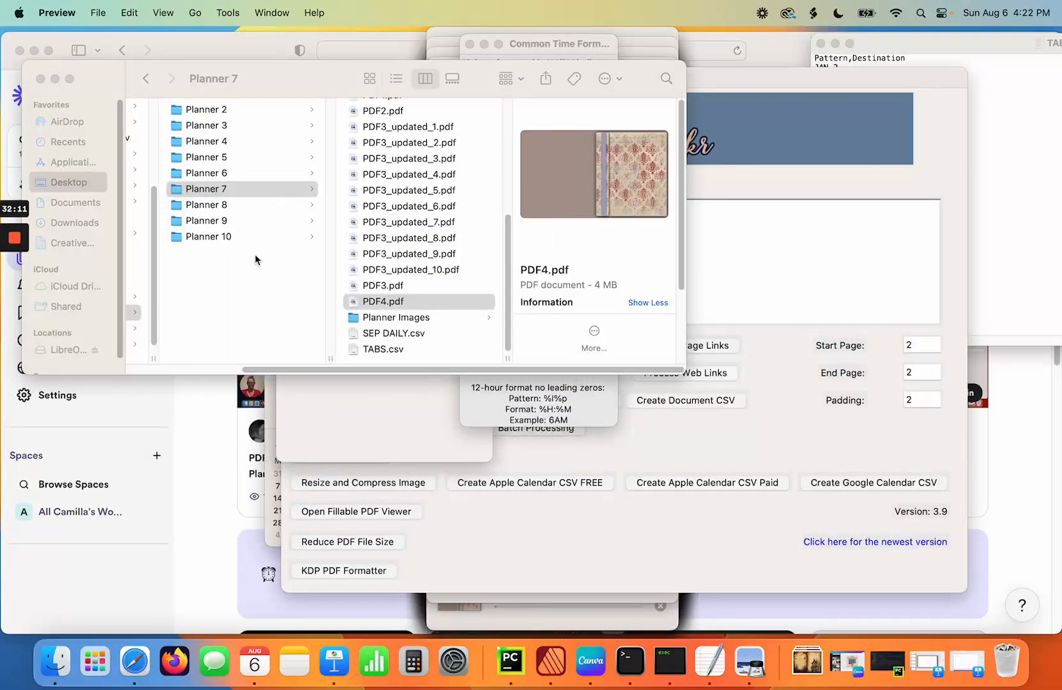
click(40, 78)
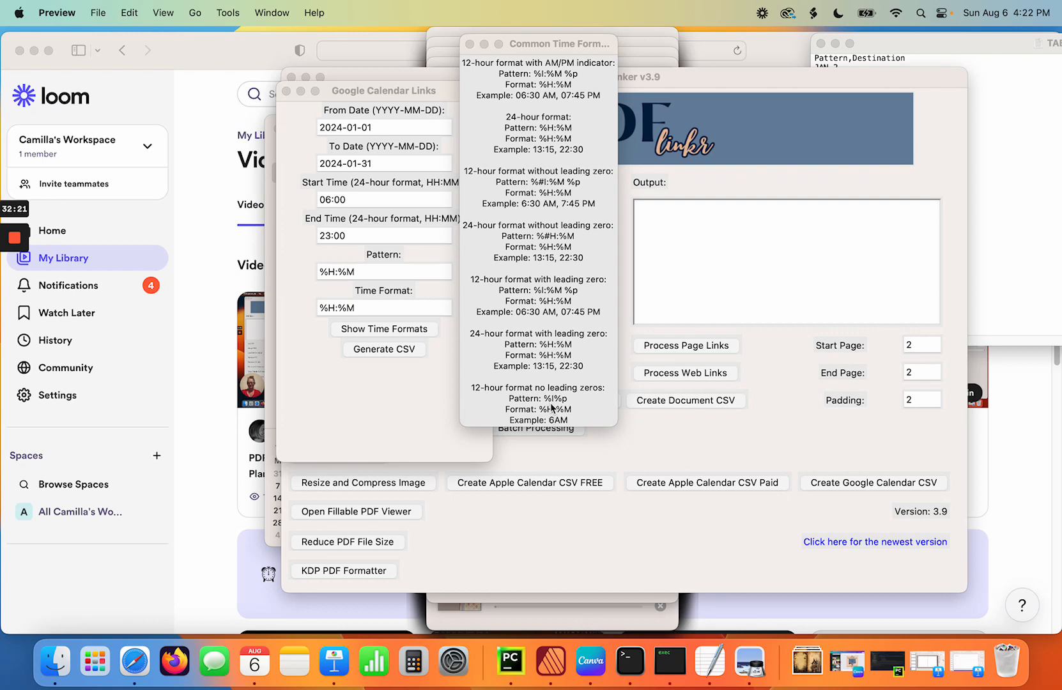
- Set the calendar links' Pattern to %I %P
click(378, 308)
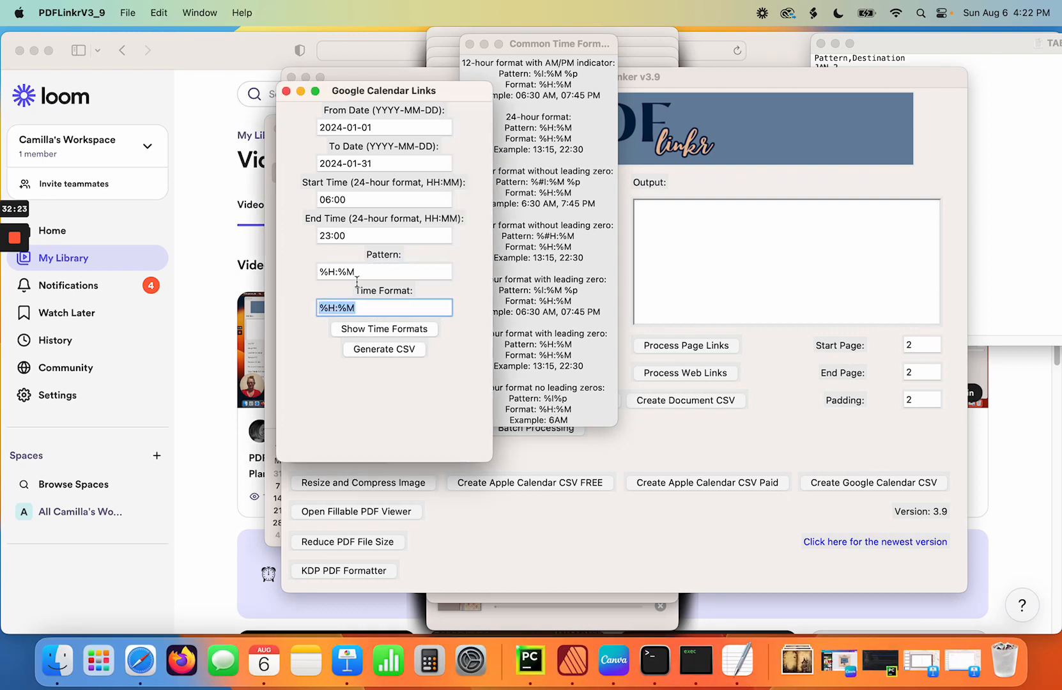
drag(359, 273, 292, 284)
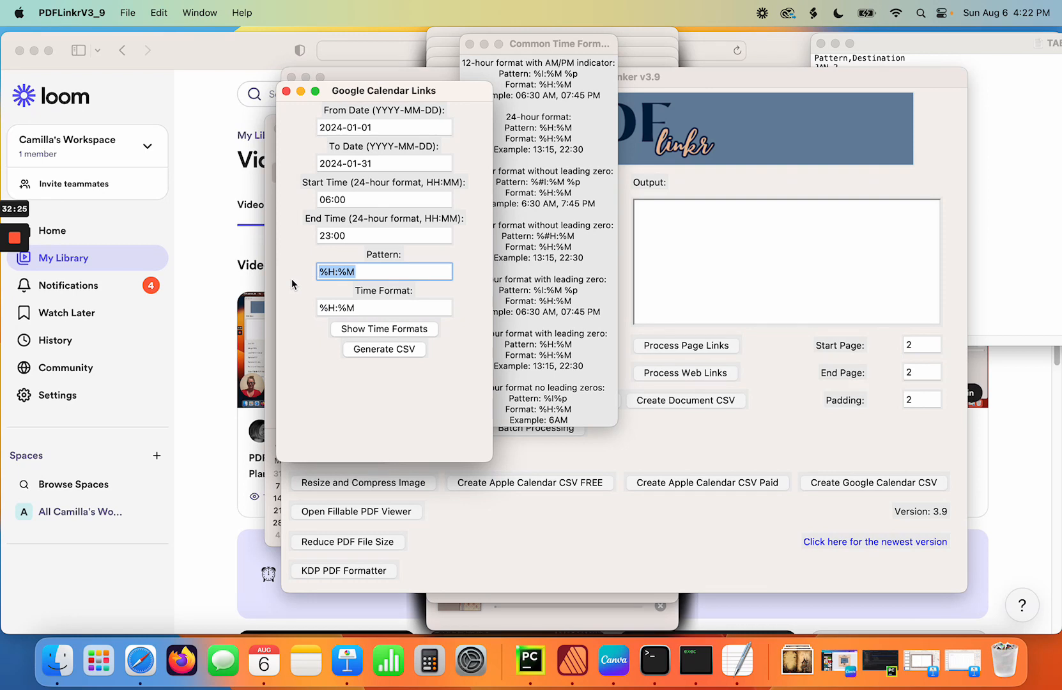
text(%I %P)
- Generate the January Google Calendar CSV files into the GLINKS folder inside Planners > Planner 7
click(380, 351)
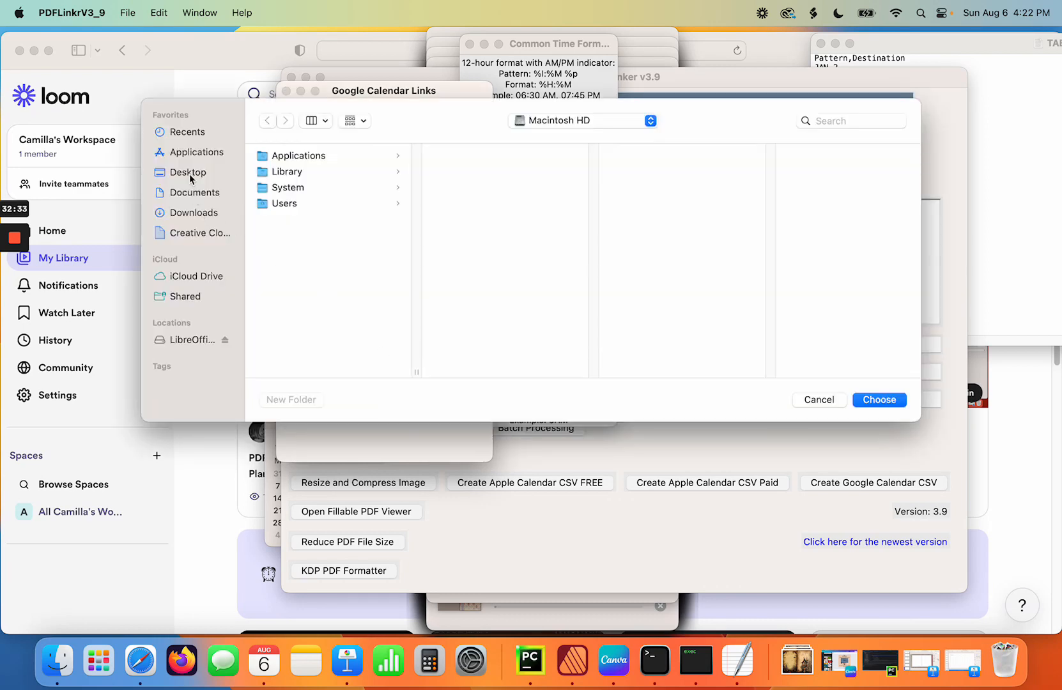
click(190, 173)
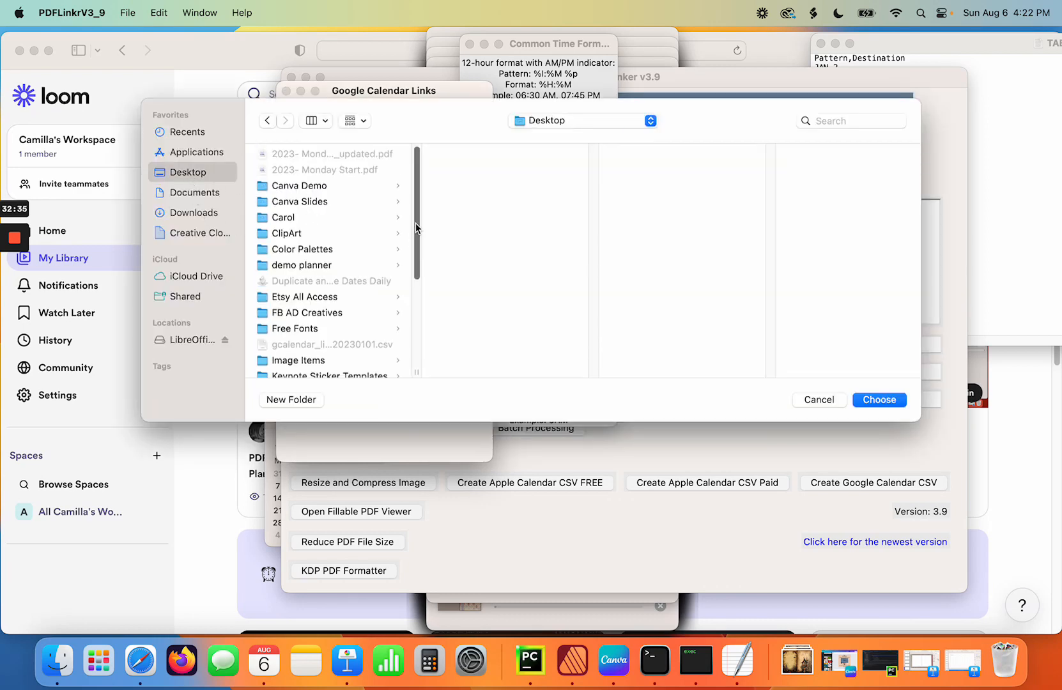
drag(415, 228, 422, 319)
click(307, 316)
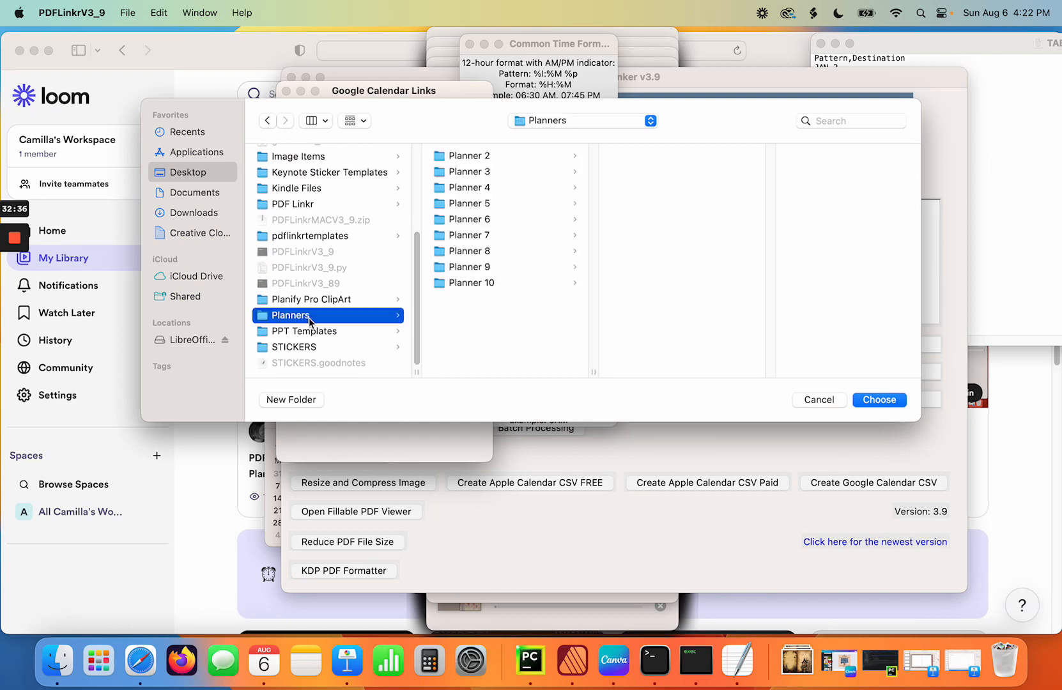
click(481, 237)
click(631, 251)
click(872, 400)
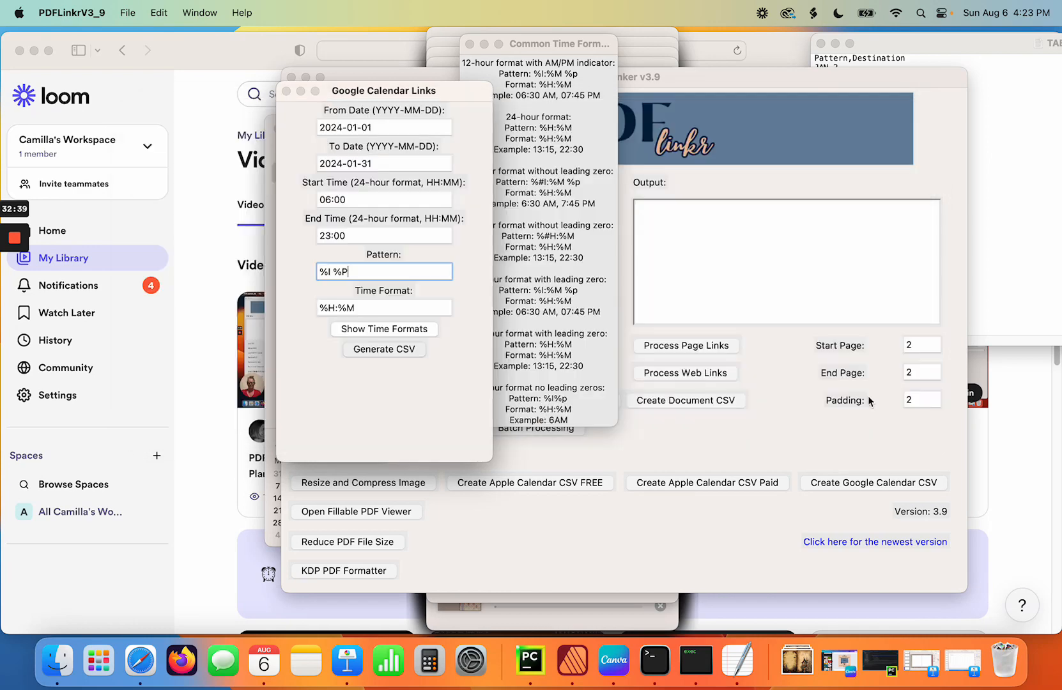
click(545, 275)
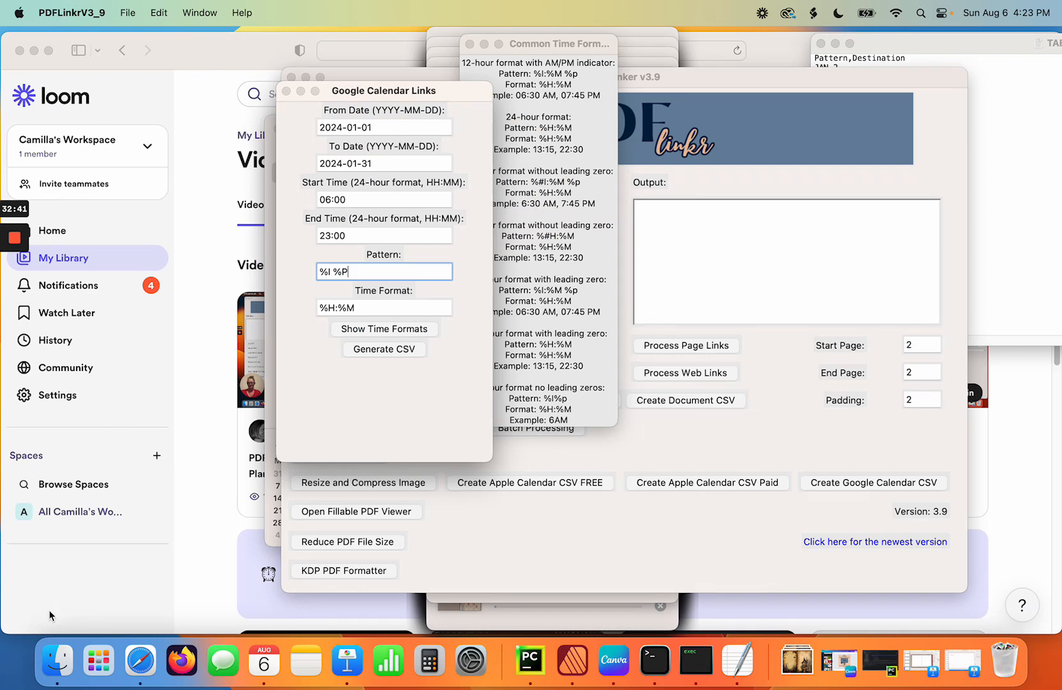
- Open the GLINKS folder inside Planner 7 in Finder to view the generated CSV files
click(57, 660)
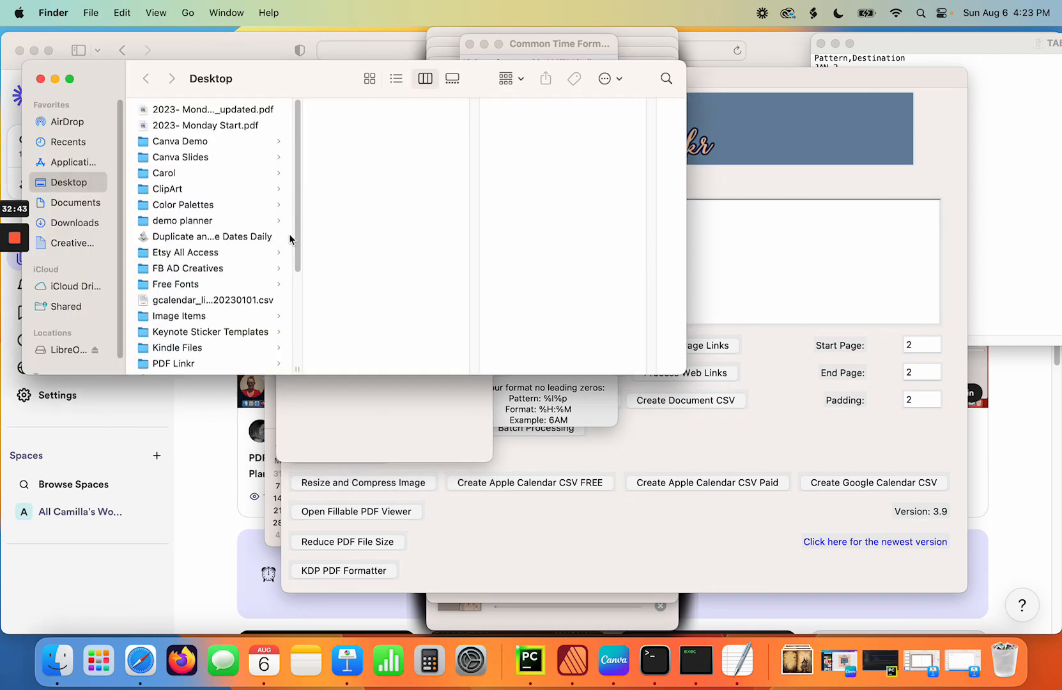
scroll(290, 239, down, 5)
click(179, 312)
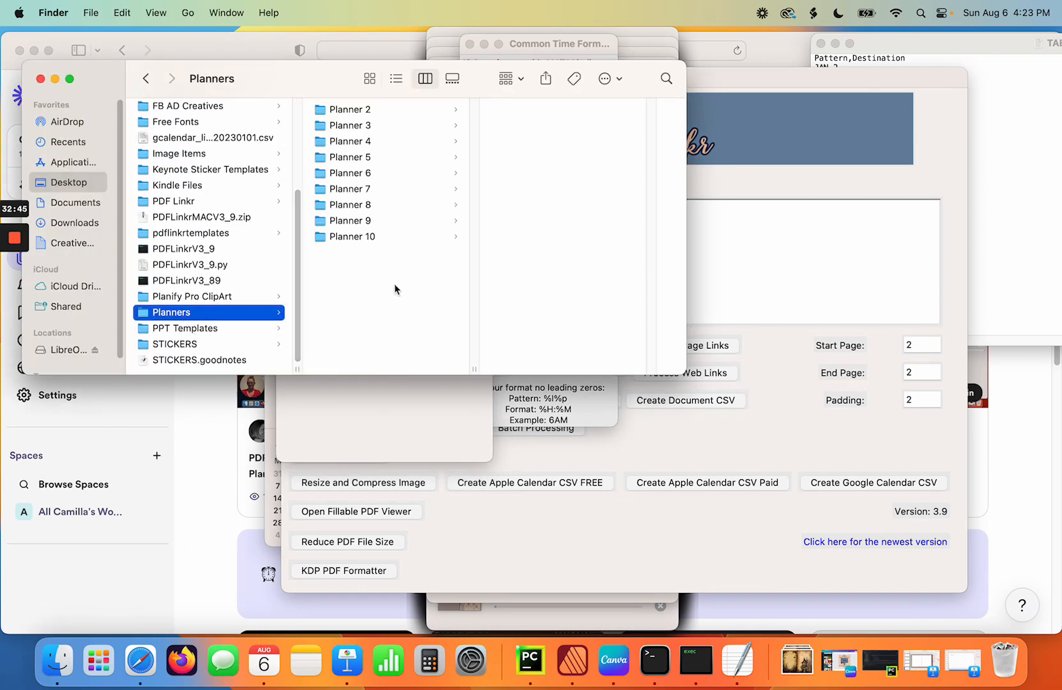
click(366, 189)
click(515, 205)
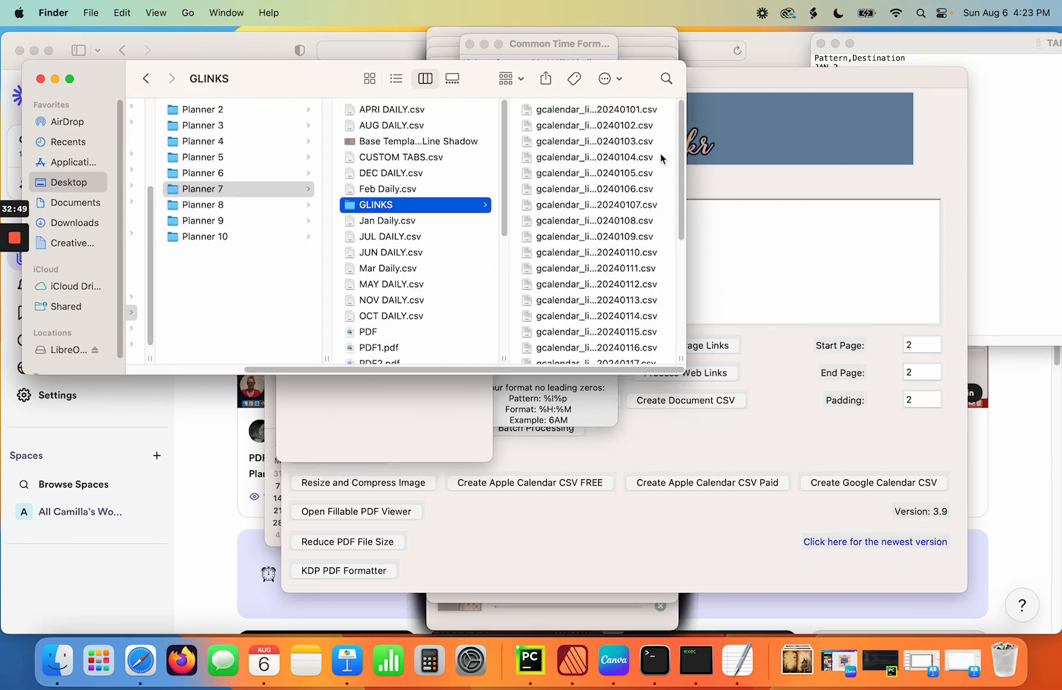
- Open gcalendar_links_20240101.csv in TextEdit, examine the time labels in its Pattern column, and close the file
drag(682, 146, 666, 109)
right_click(603, 109)
click(421, 109)
right_click(422, 109)
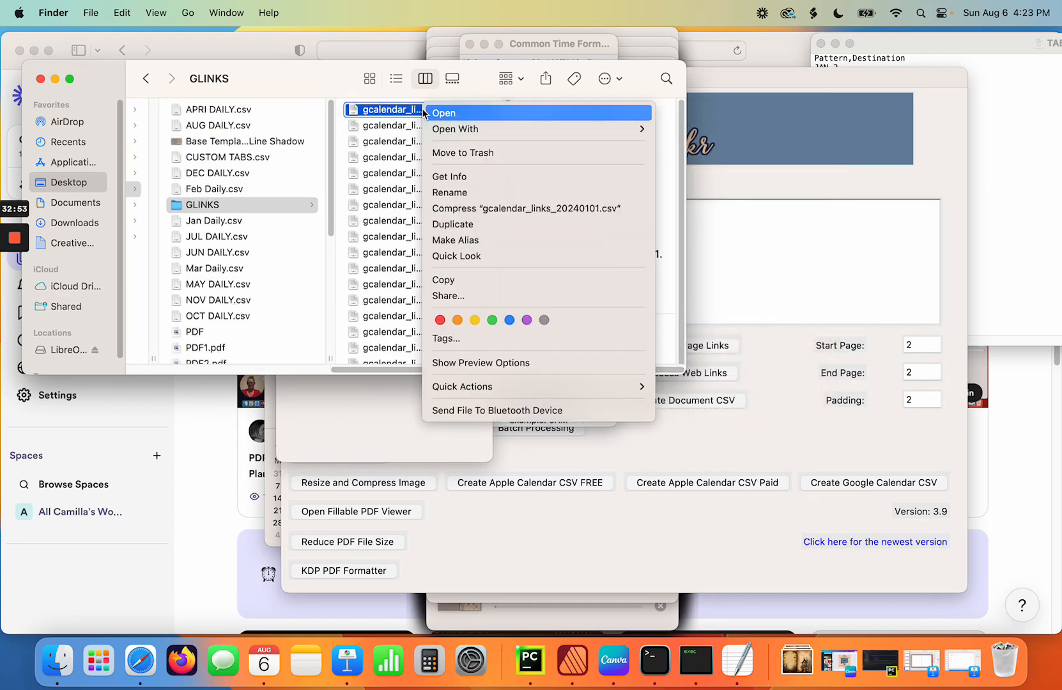
mouse_move(564, 131)
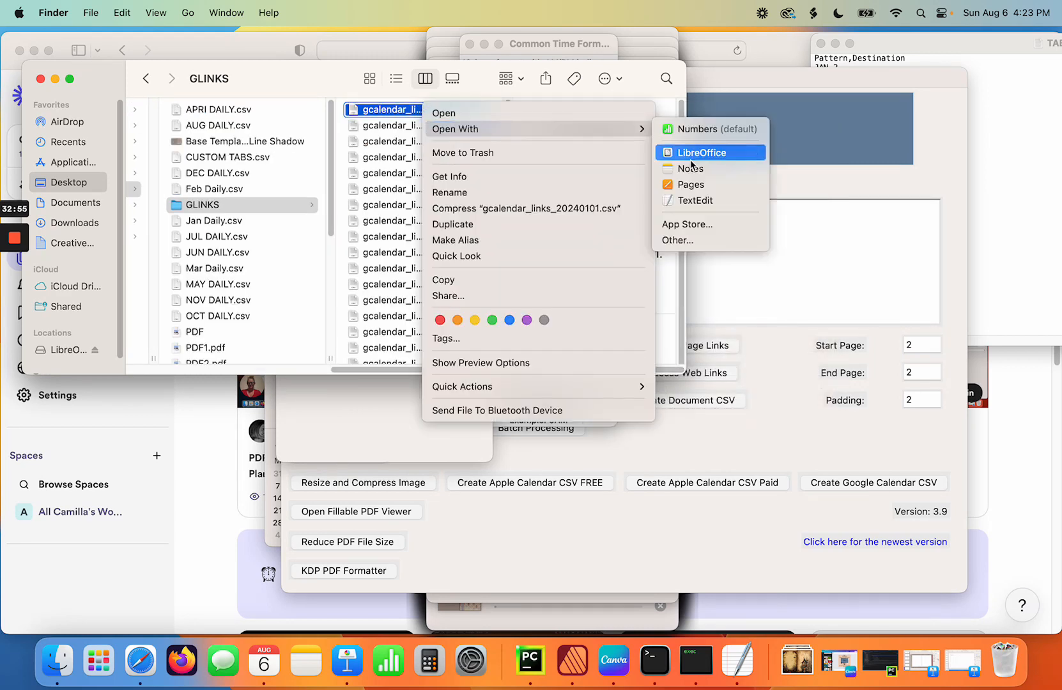
click(689, 198)
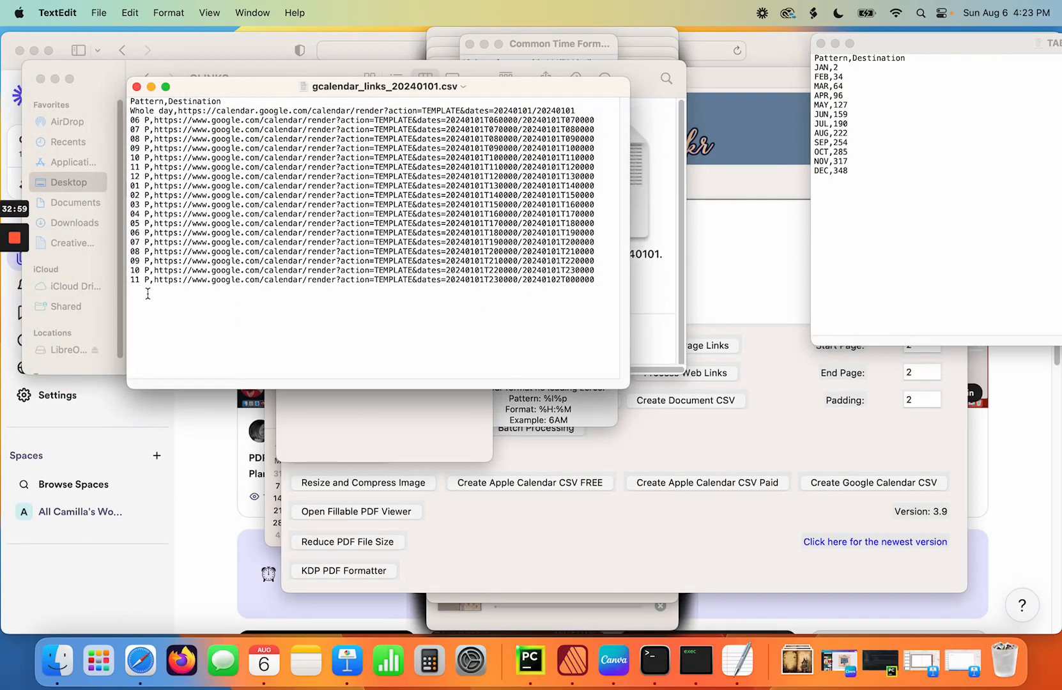
drag(269, 86, 339, 82)
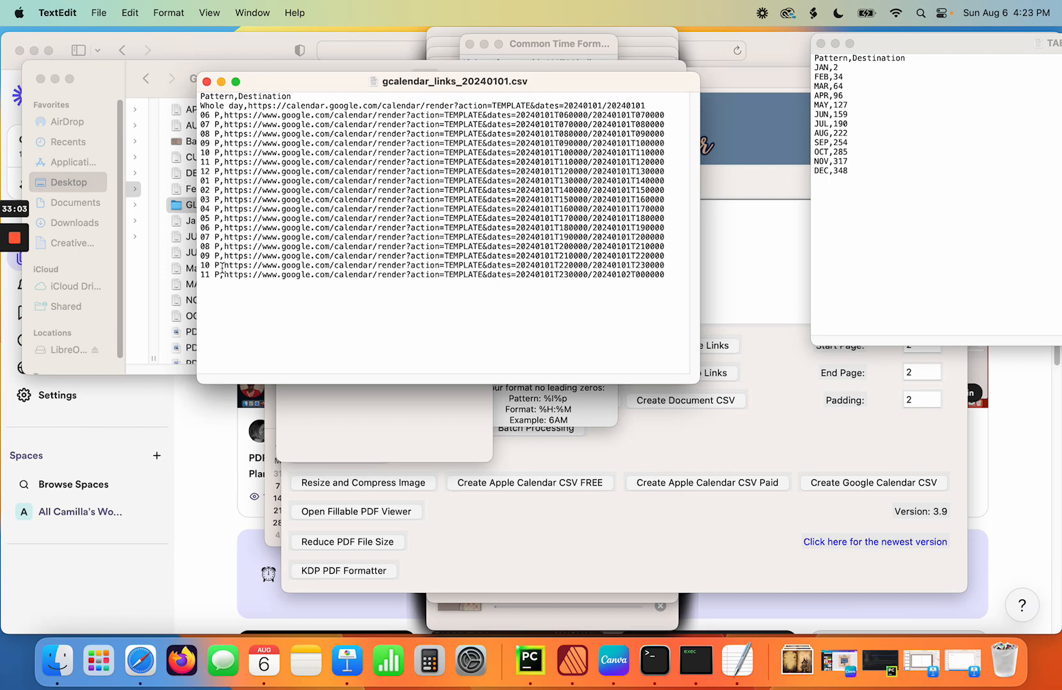
click(206, 81)
- Move all the generated January CSV files, 20240101 through 20240131, from the GLINKS folder to the Trash
click(445, 118)
key(Return)
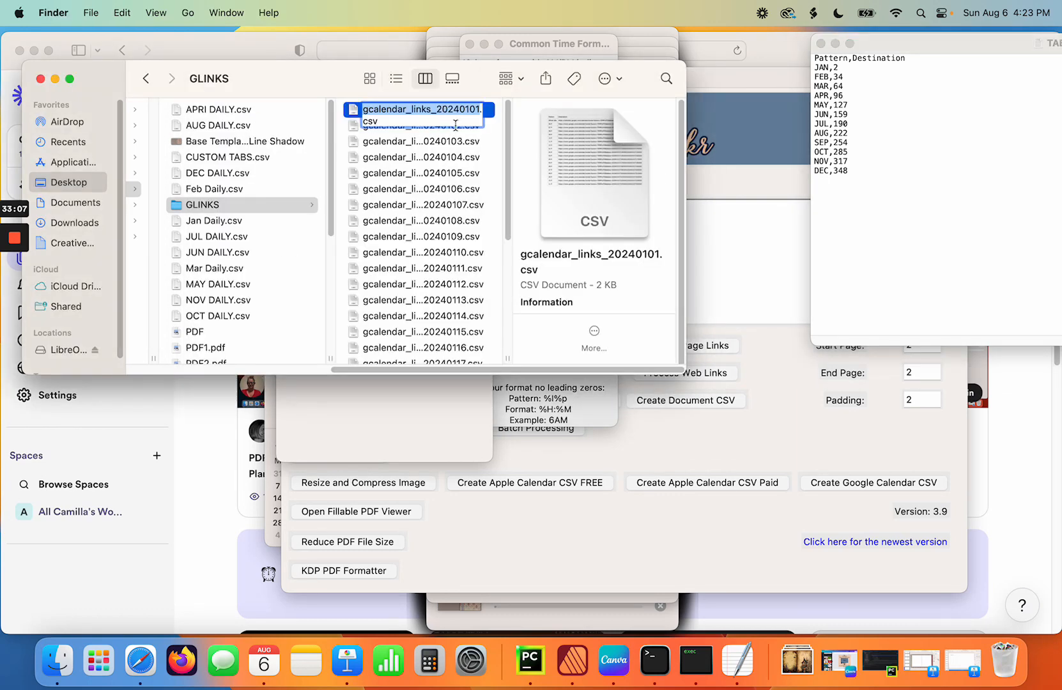
scroll(507, 135, down, 8)
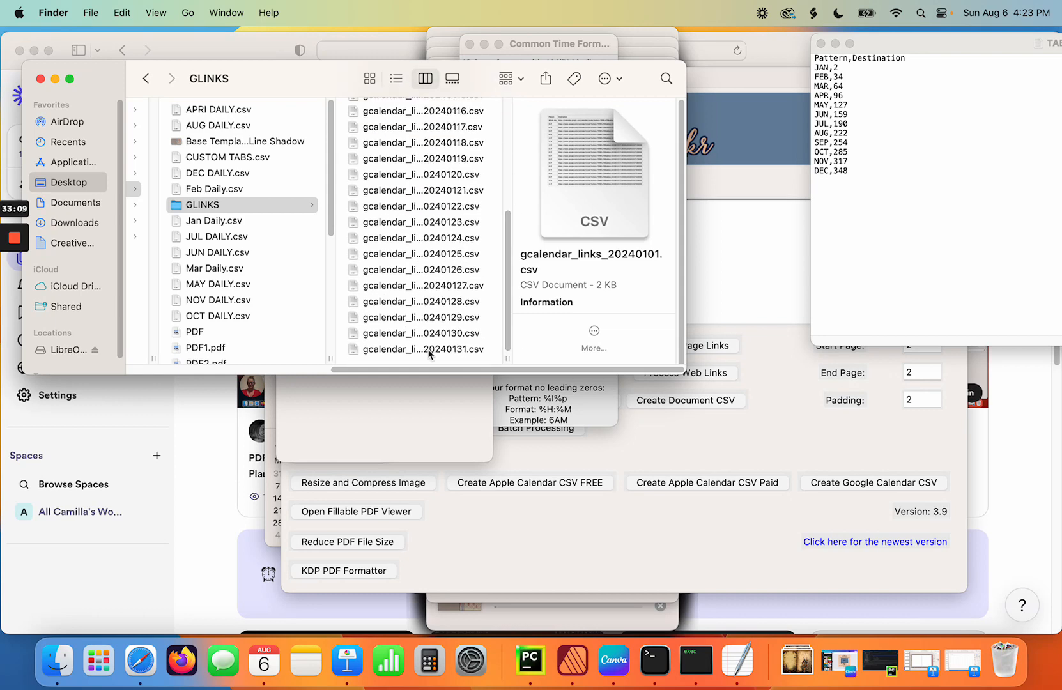
shift+click(403, 351)
right_click(402, 352)
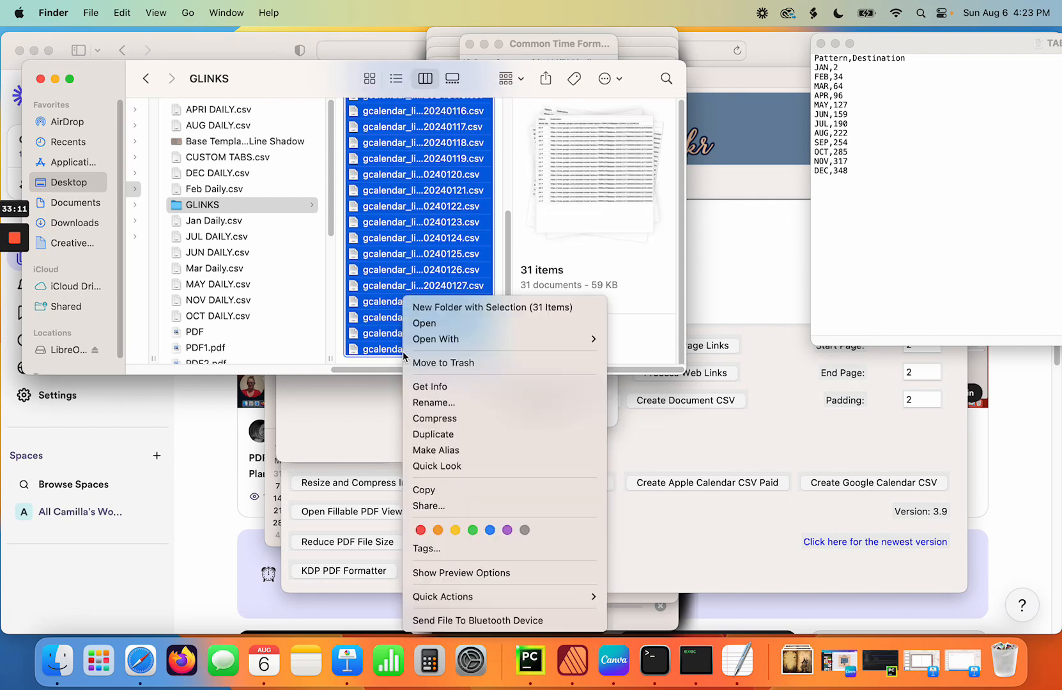
click(427, 363)
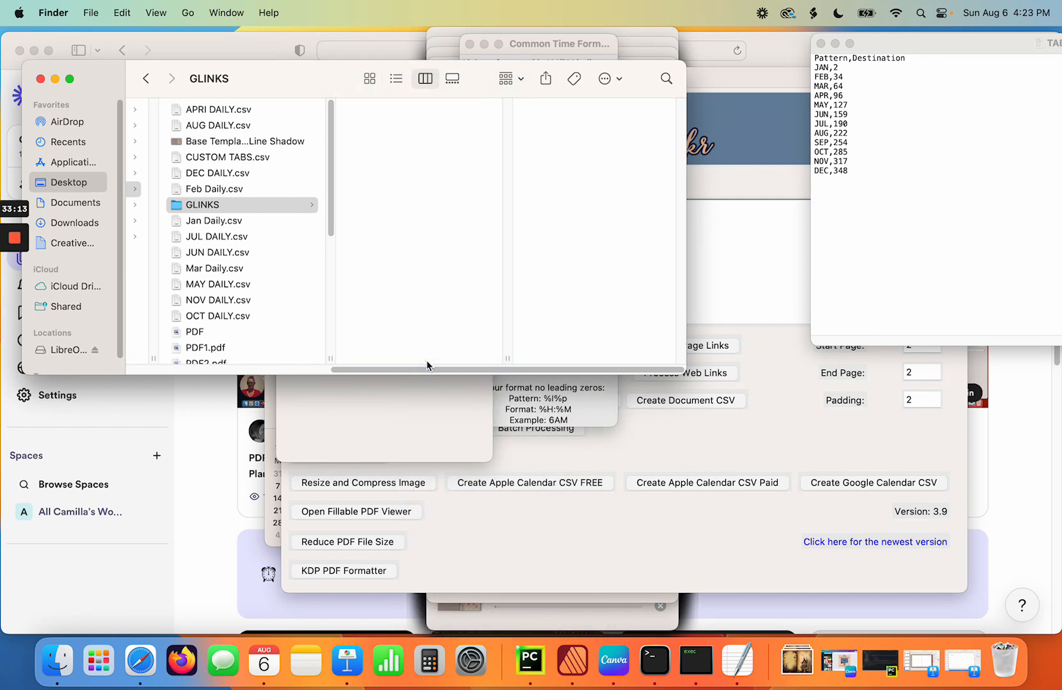
- Return to the Google Calendar Links form and set the Pattern to %I %p
click(390, 406)
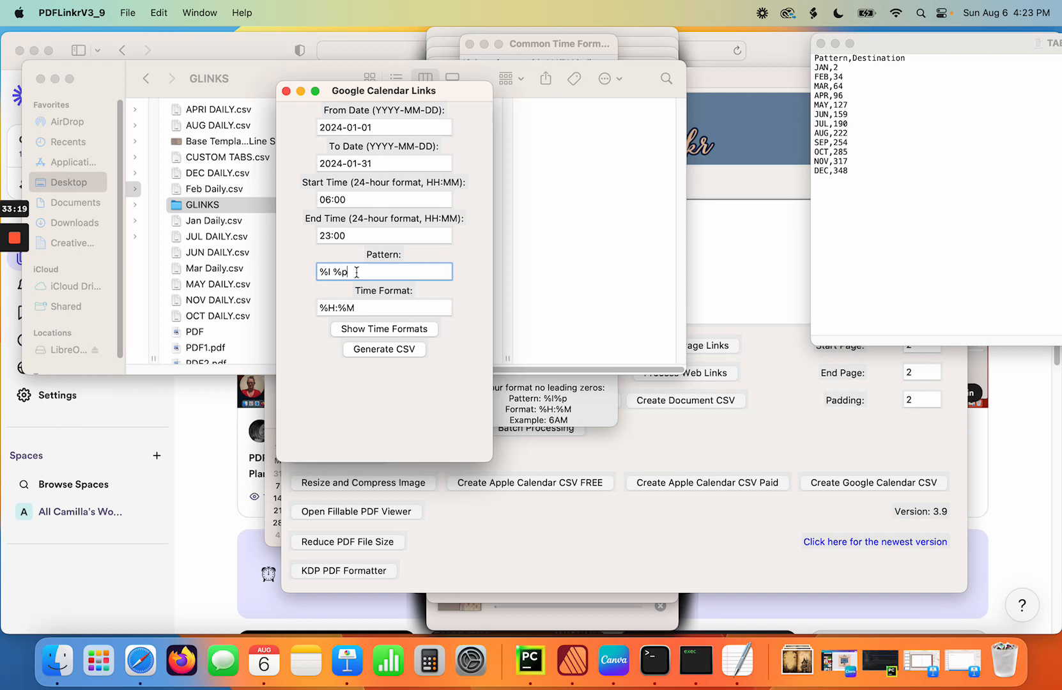
- Generate the January Google Calendar CSV files into the GLINKS folder under Desktop, Planners, Planner 7
click(388, 351)
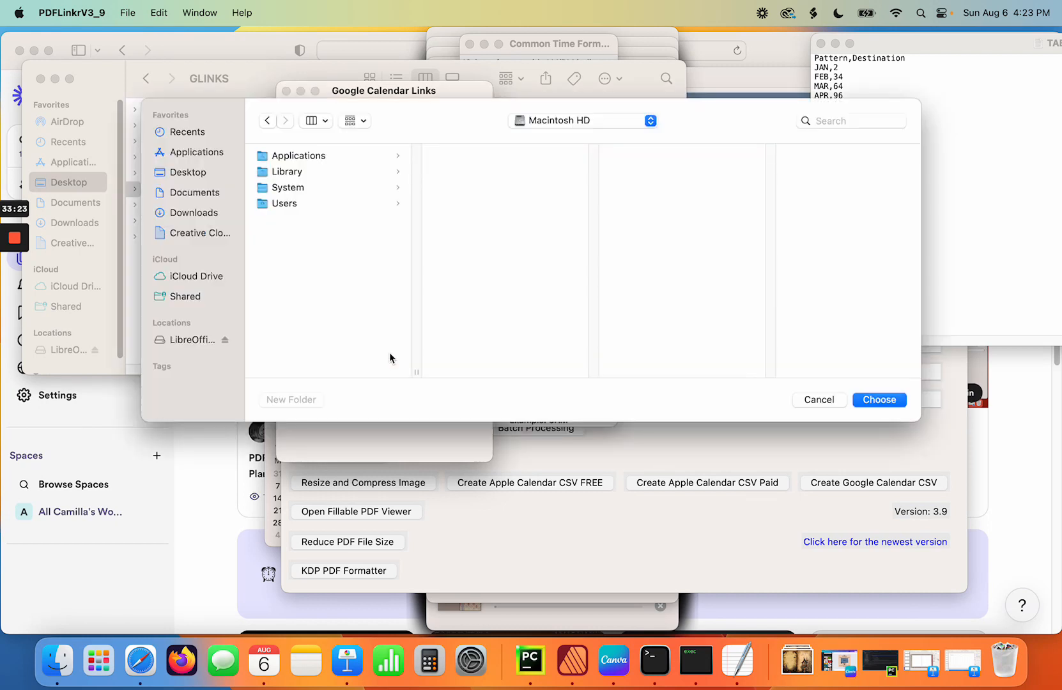
click(181, 173)
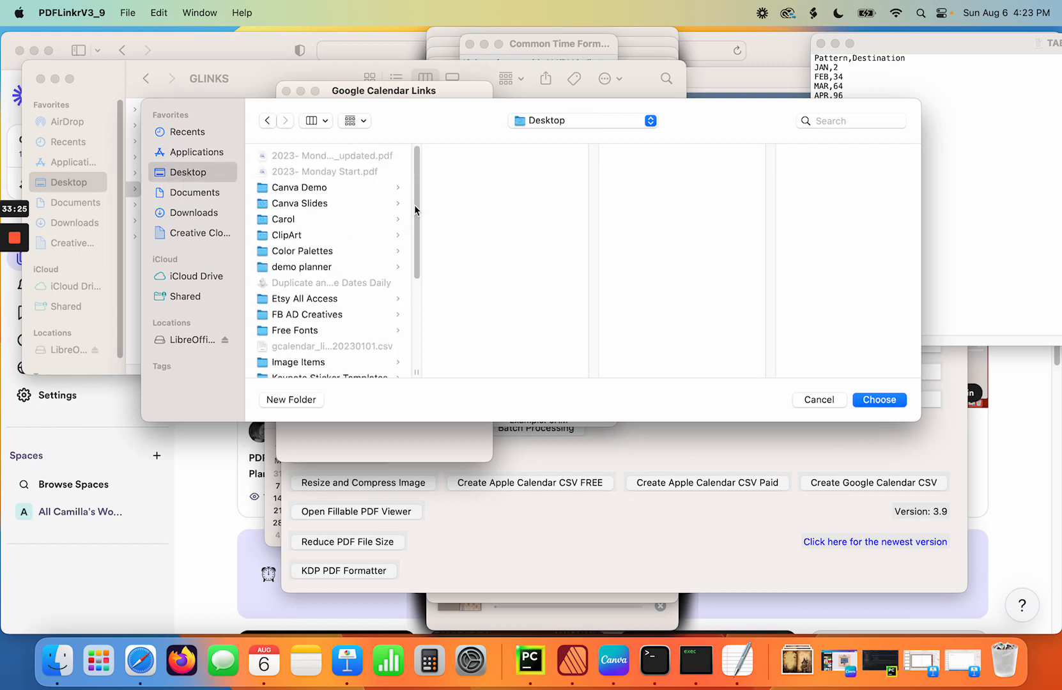
drag(416, 208, 419, 303)
scroll(418, 303, down, 2)
click(298, 332)
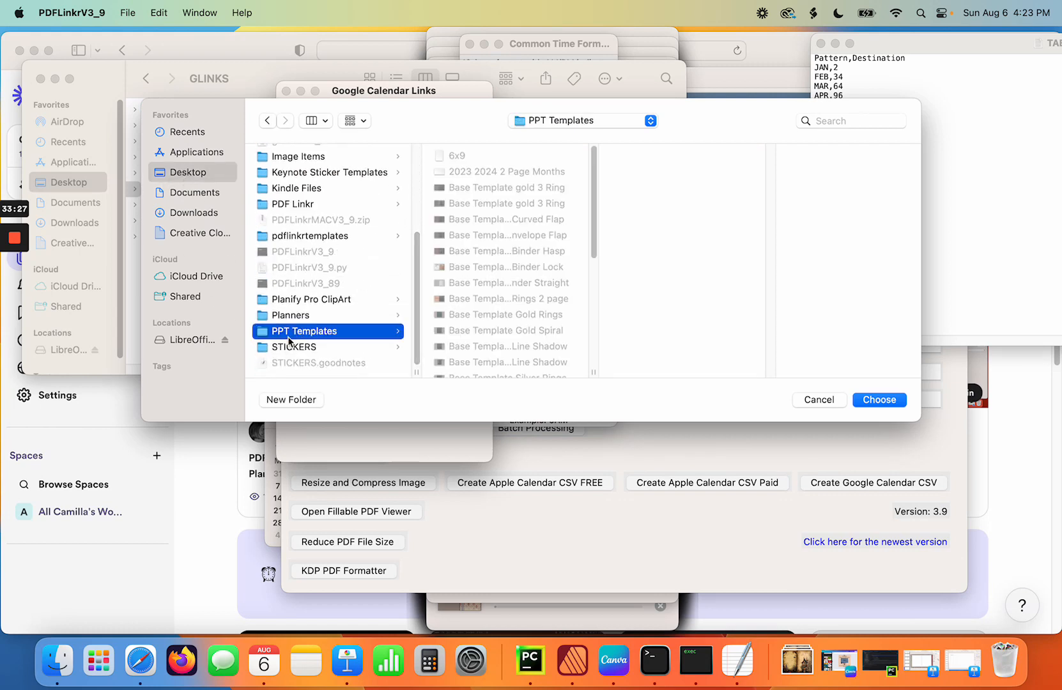
click(299, 317)
click(469, 237)
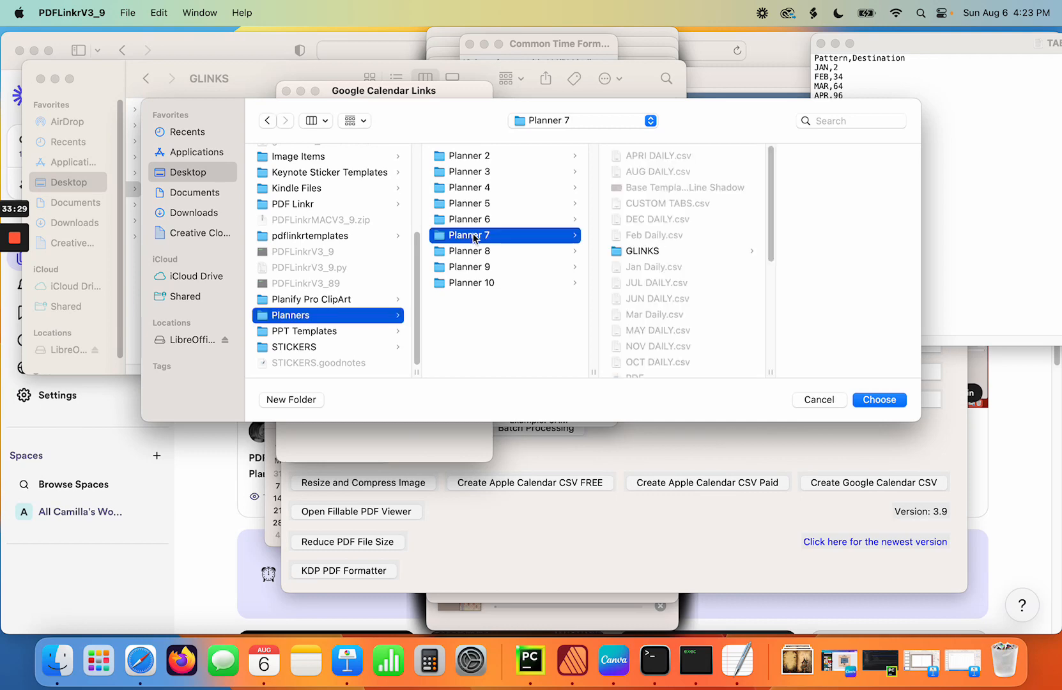
click(638, 253)
click(878, 401)
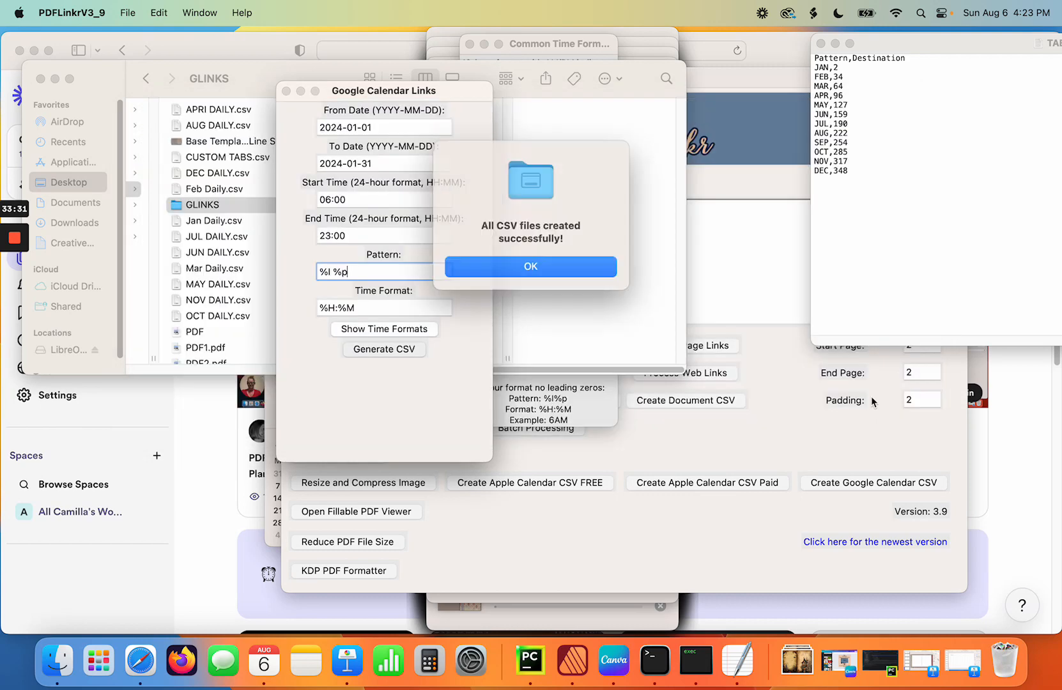
click(546, 268)
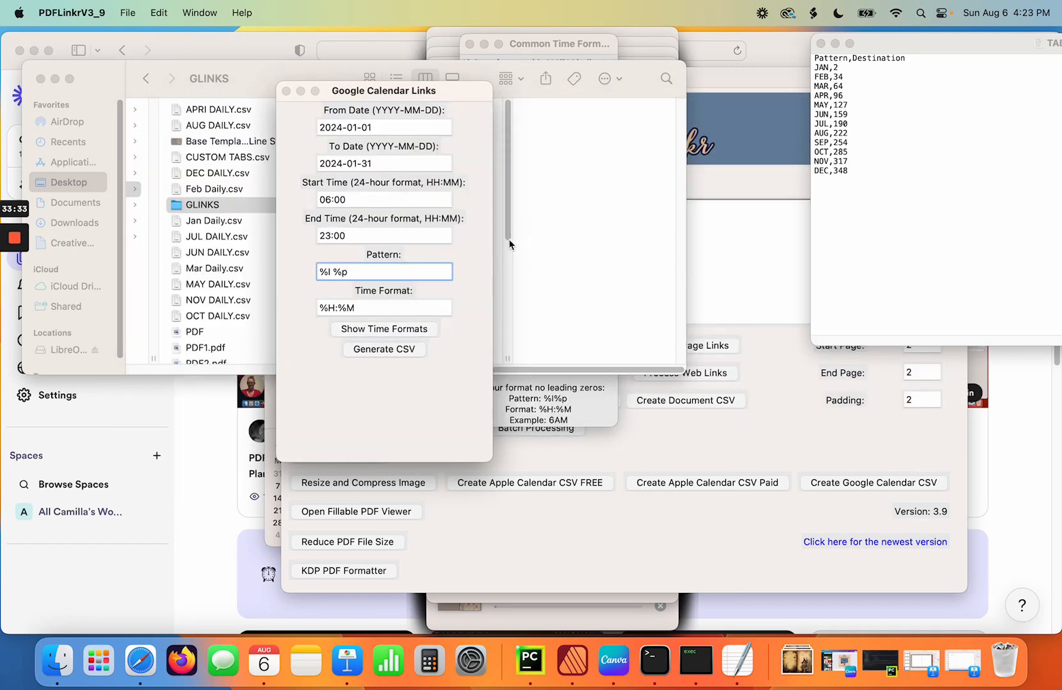
- Open the regenerated gcalendar_links_20240101.csv in TextEdit, examine its hourly time labels and links, and close the file
click(498, 287)
click(372, 110)
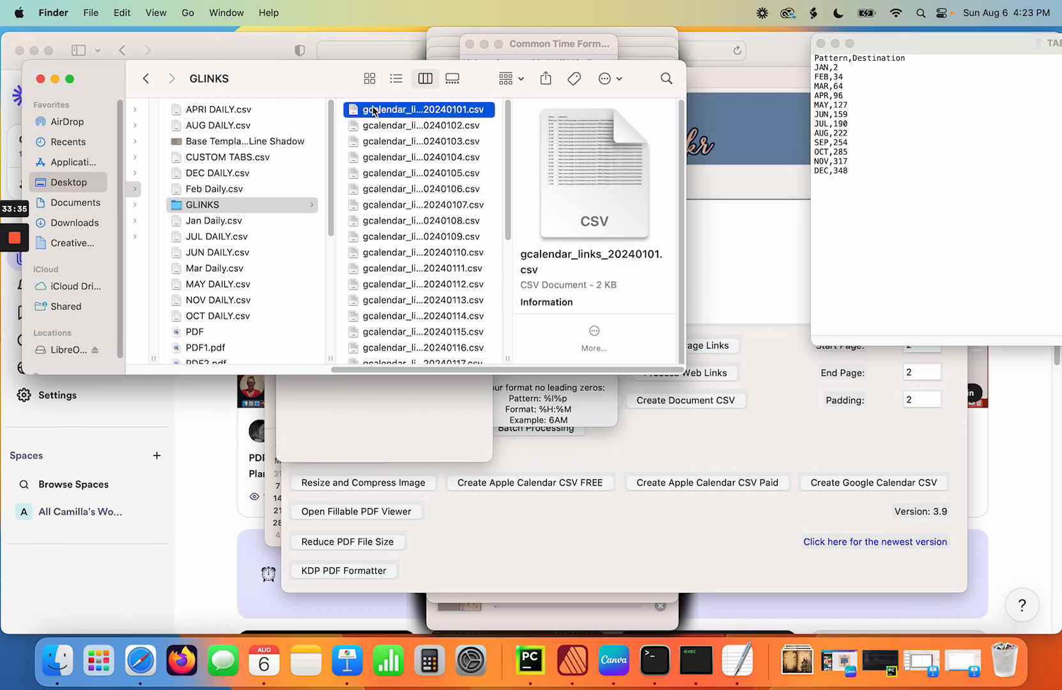
right_click(373, 109)
mouse_move(411, 133)
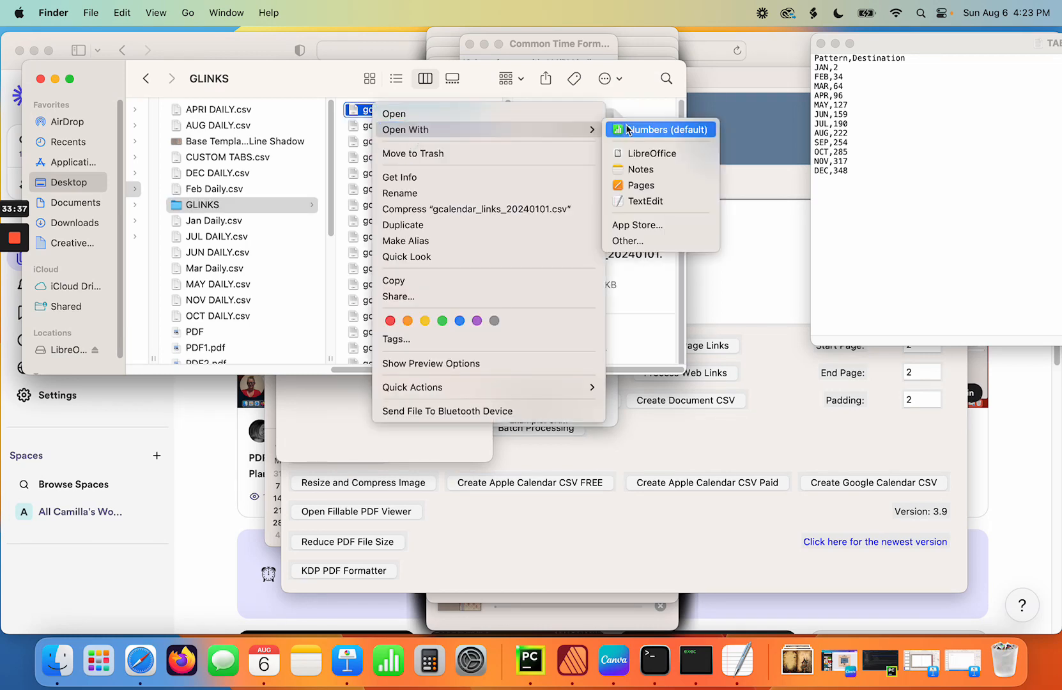
click(664, 203)
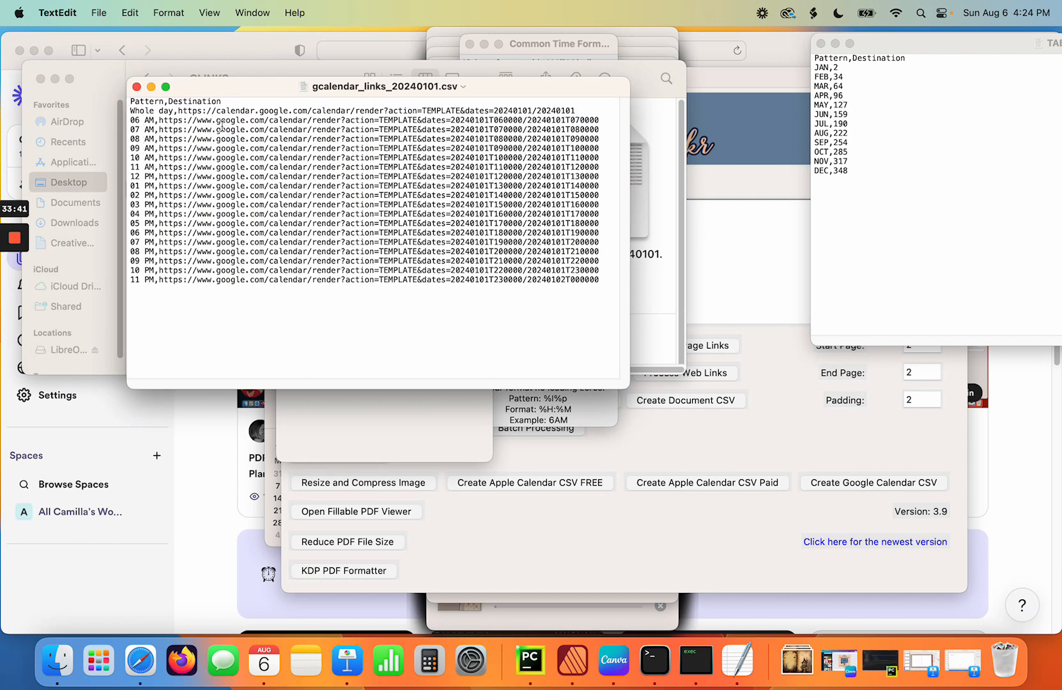
drag(246, 89, 295, 90)
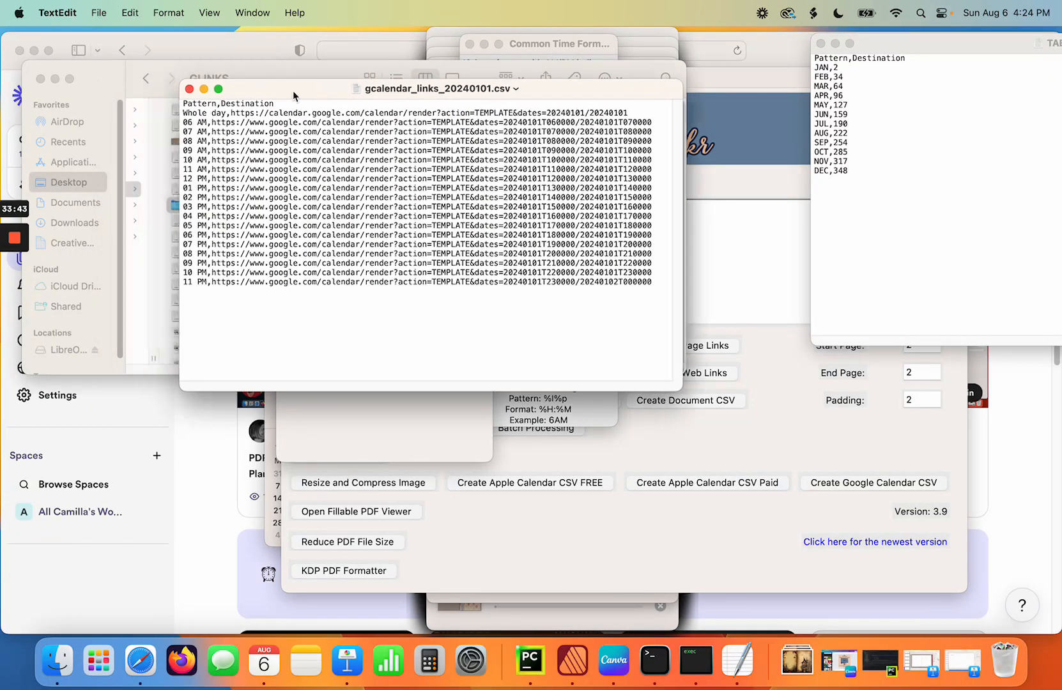
click(199, 88)
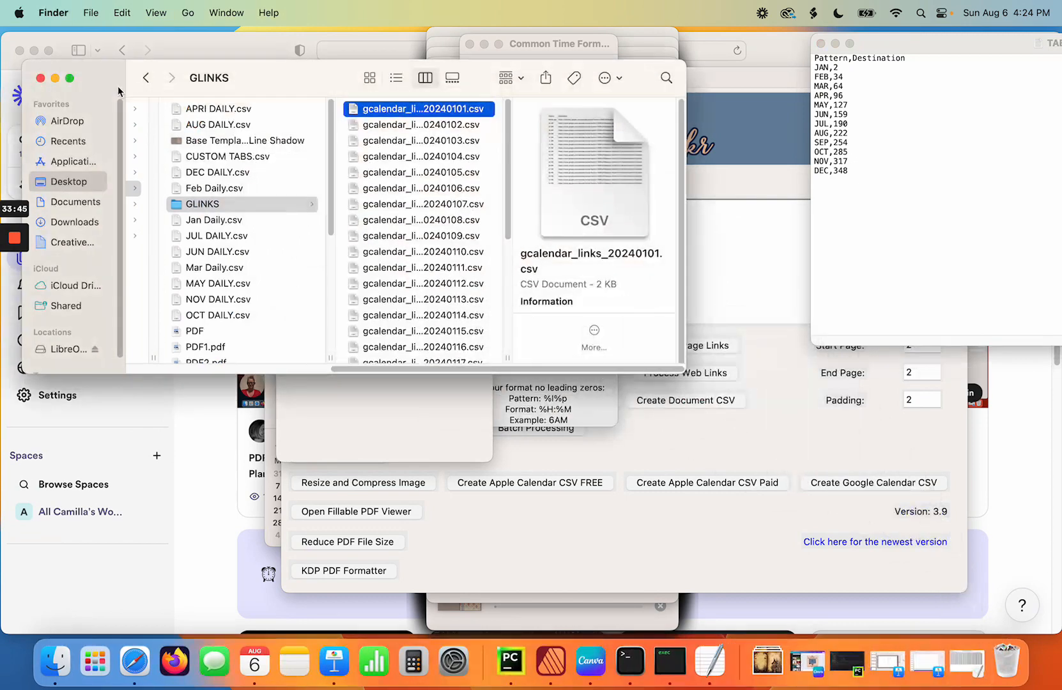
- Close the GLINKS Finder window and the Google Calendar Links form to get back to the main PDF Linker window
click(39, 79)
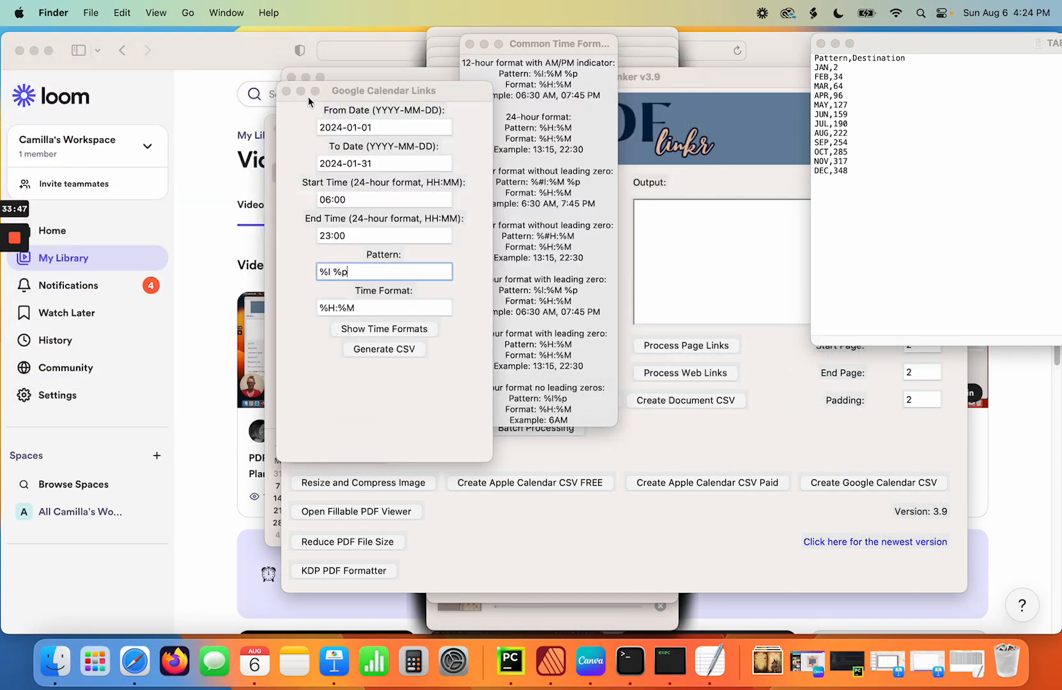
drag(351, 91, 272, 93)
click(209, 94)
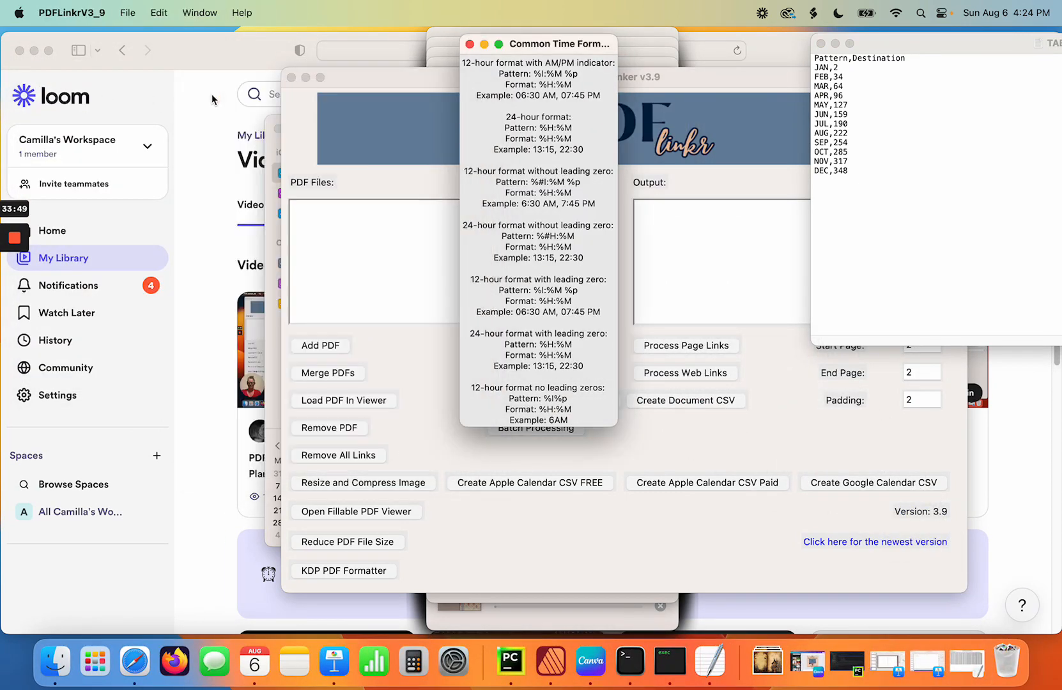
- Add PDF4.pdf from the Planner 7 folder to the PDF Files list
click(383, 347)
click(321, 345)
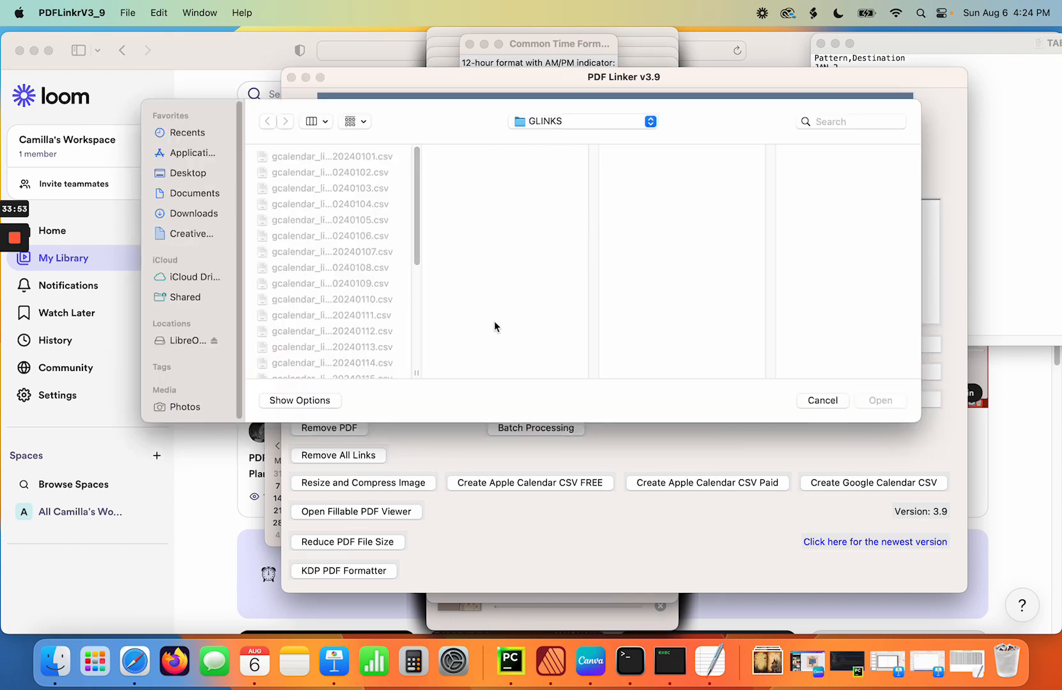
click(643, 125)
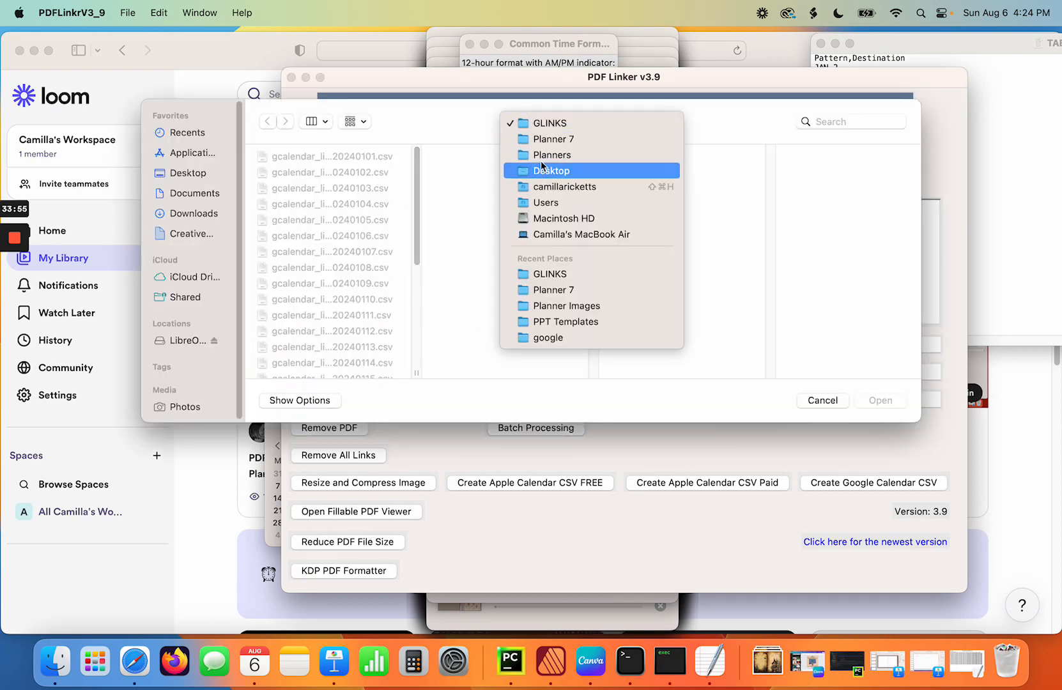
click(550, 138)
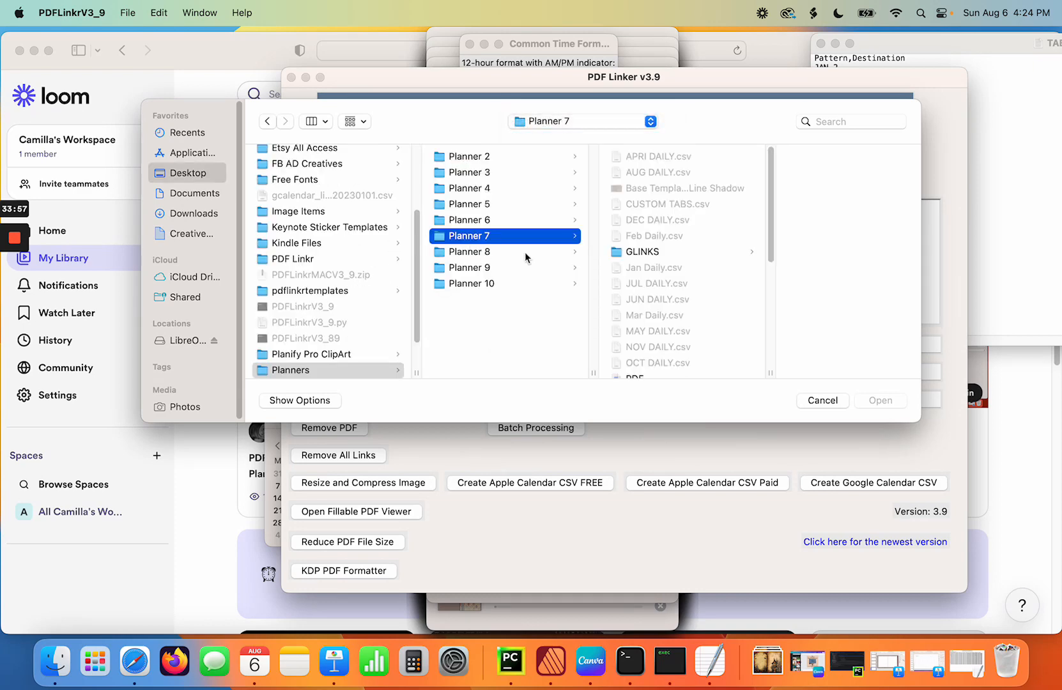
drag(772, 217, 778, 351)
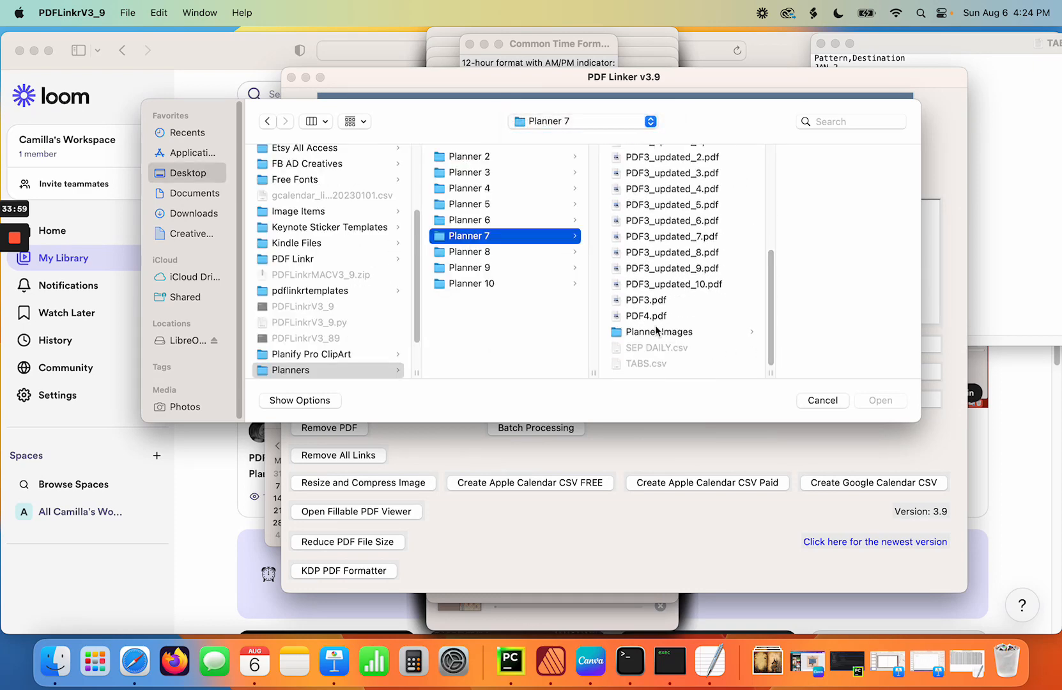
click(636, 315)
double_click(634, 315)
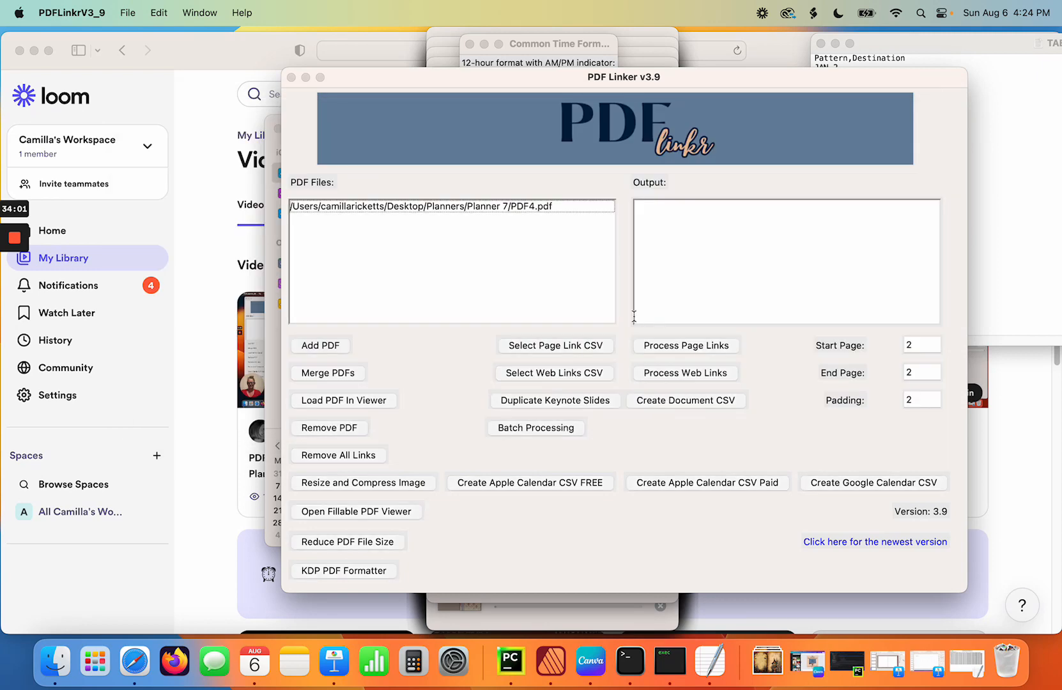
- Set both the start page and the end page to 3 for linking PDF4.pdf
click(486, 208)
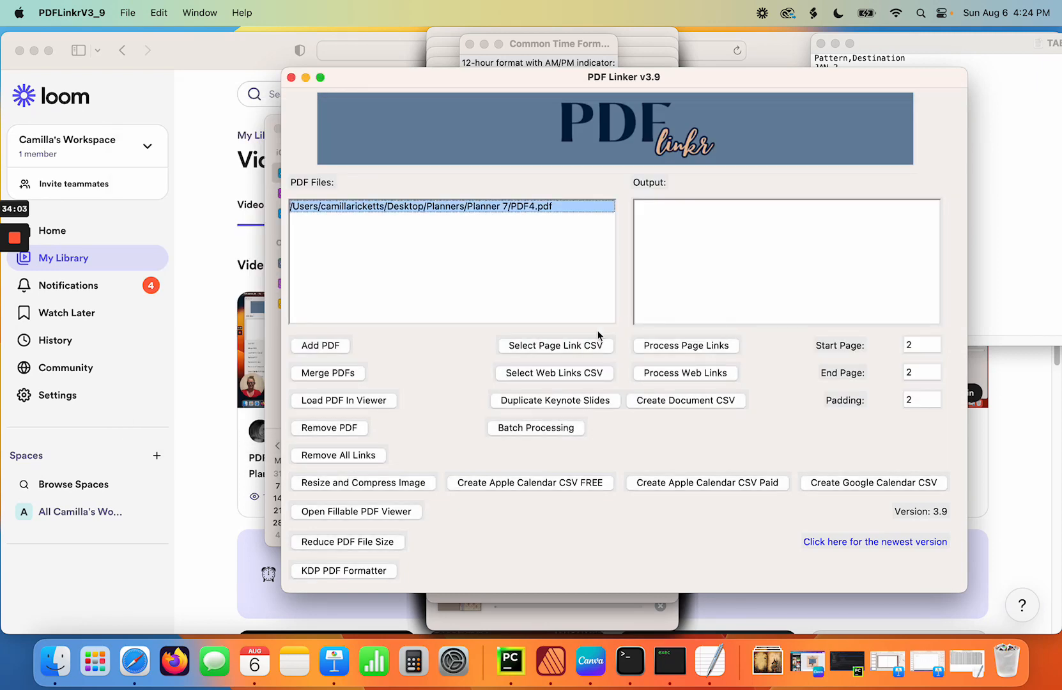
click(938, 346)
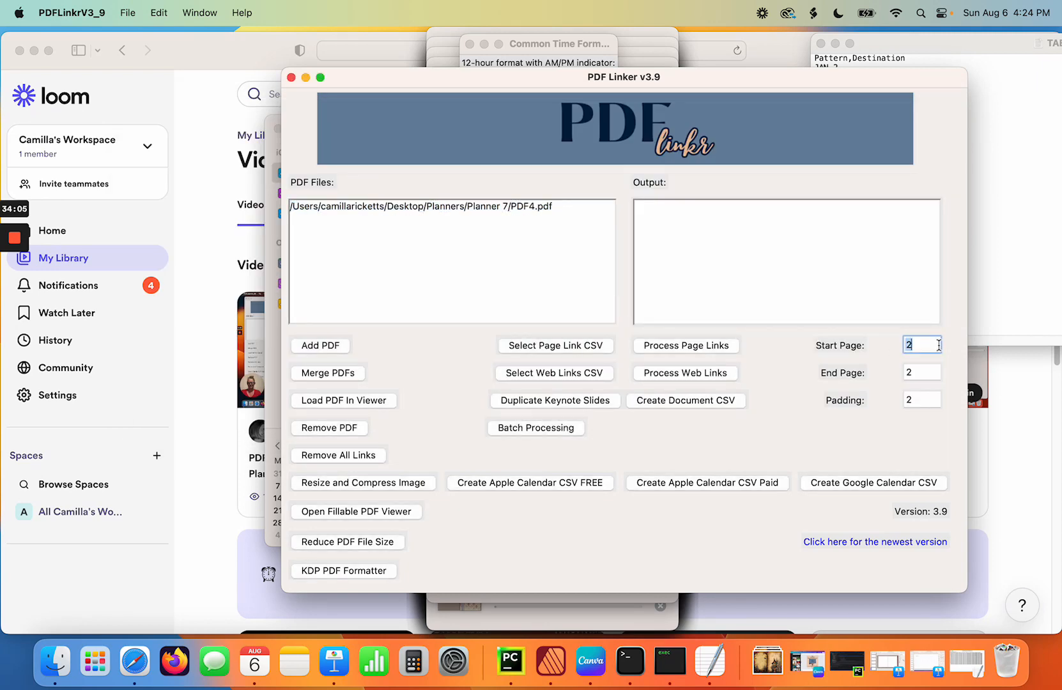
text(3)
click(921, 372)
text(3)
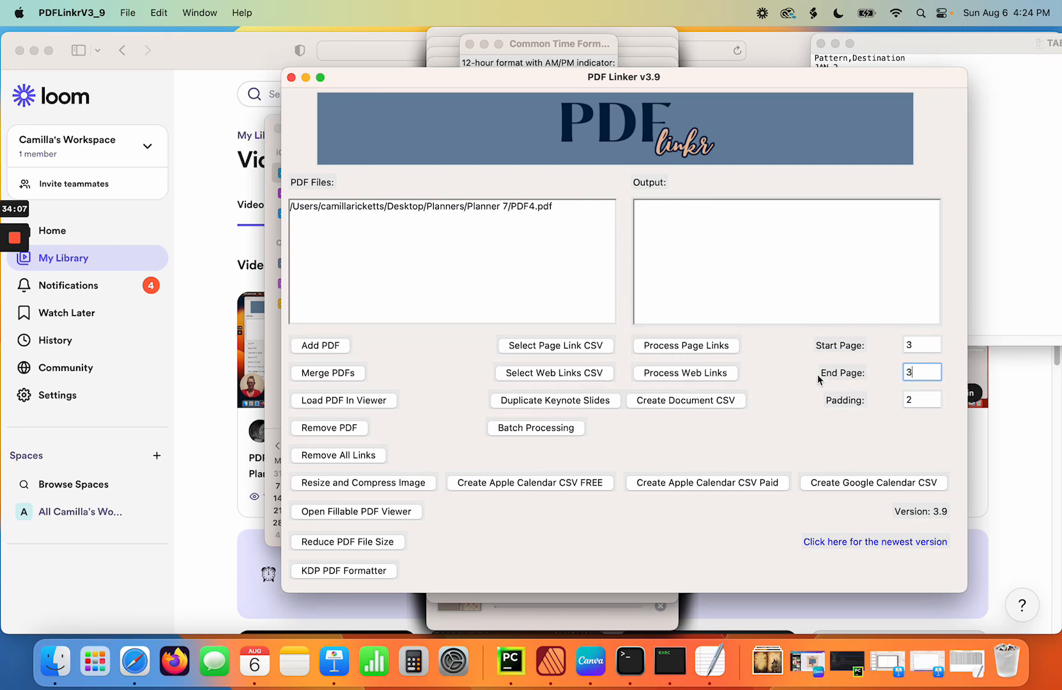
- Select PDF4.pdf and choose gcalendar_links_20240101.csv from the GLINKS folder as its web links CSV
click(501, 210)
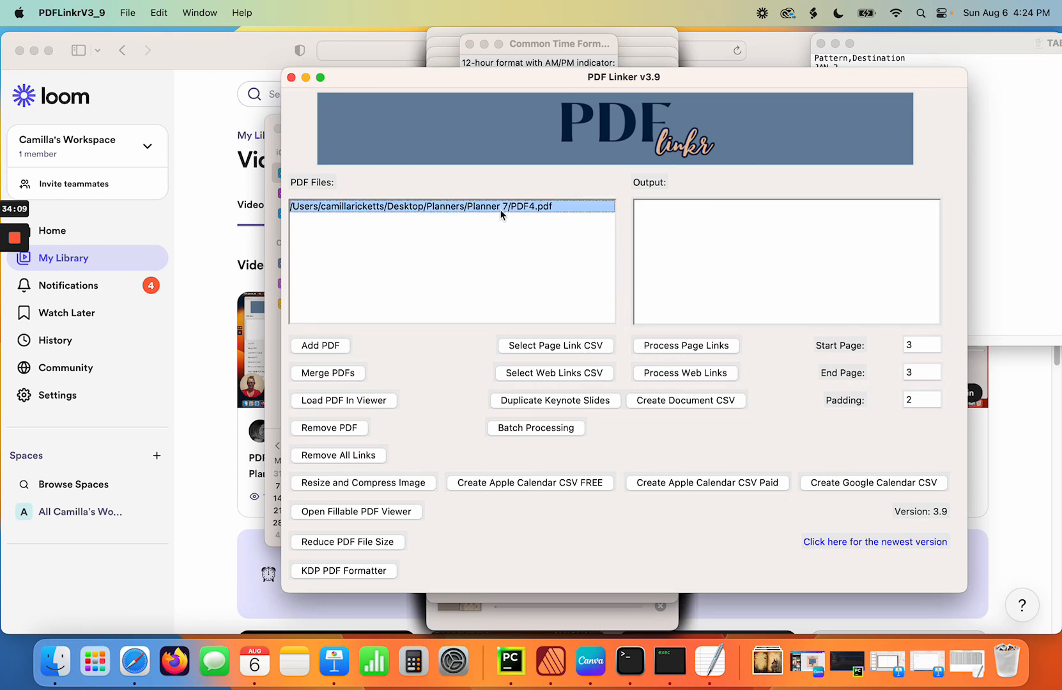
click(548, 376)
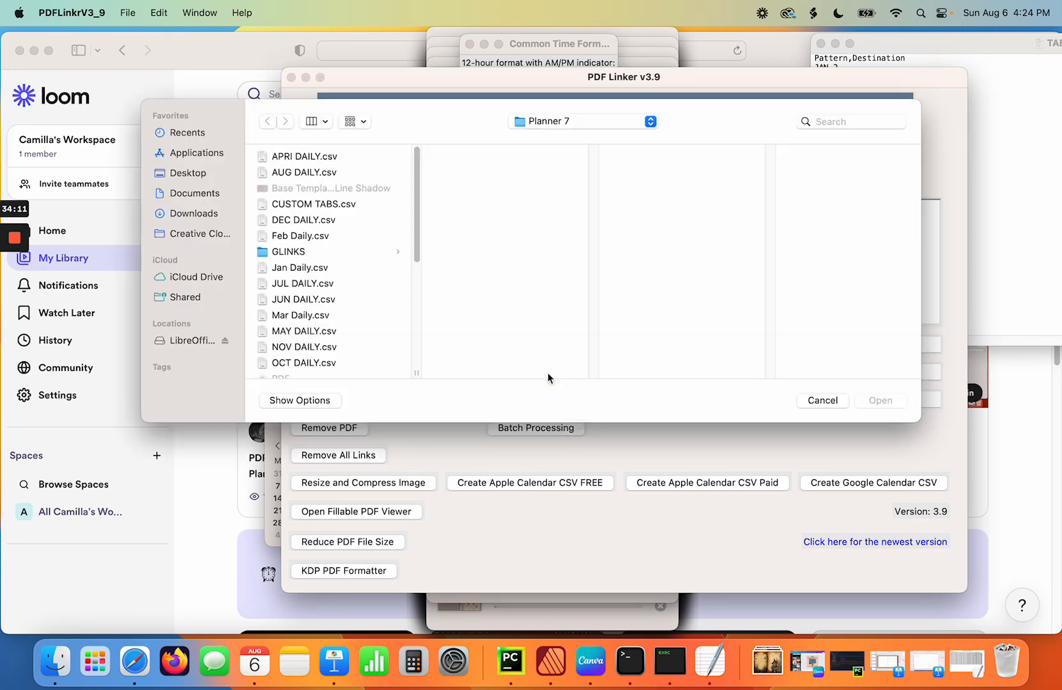
scroll(417, 213, down, 1)
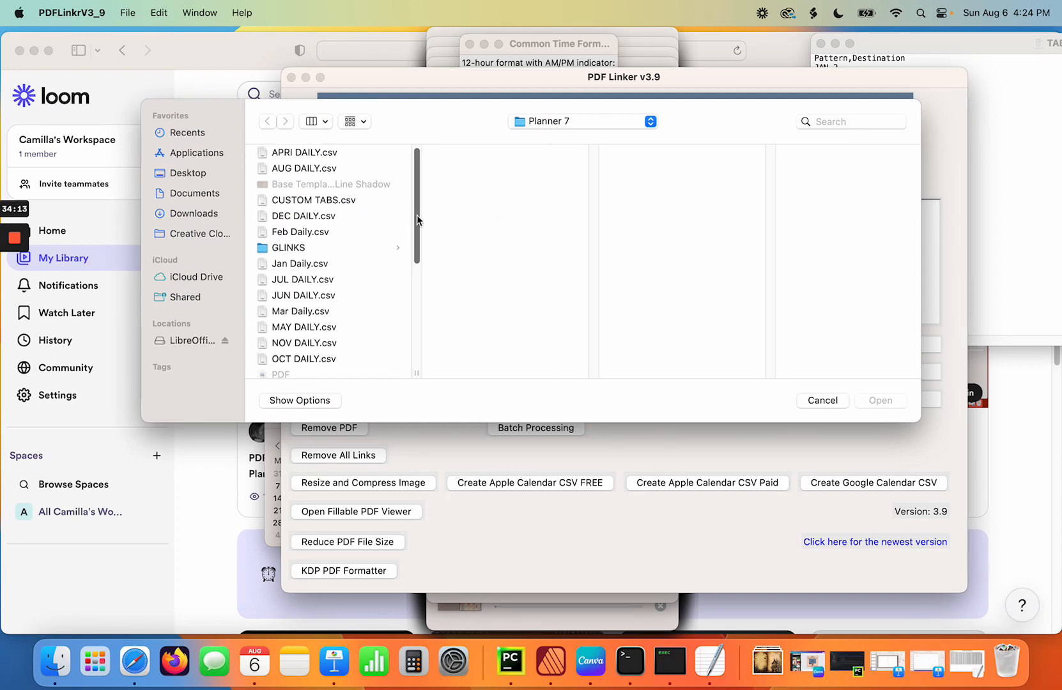
click(337, 249)
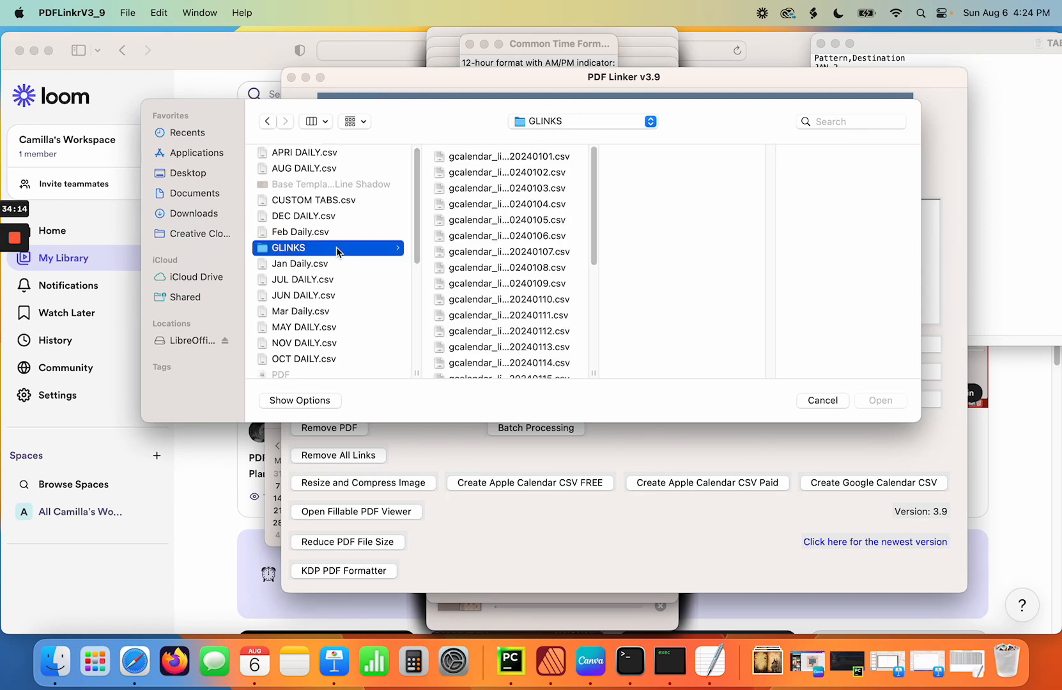
click(543, 161)
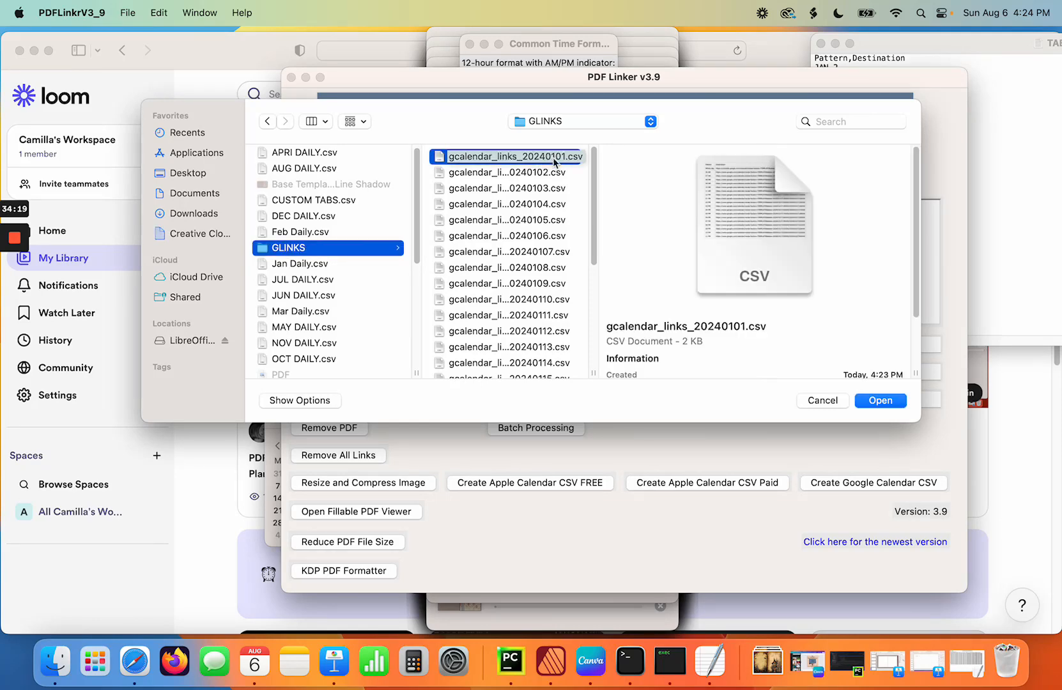
click(880, 401)
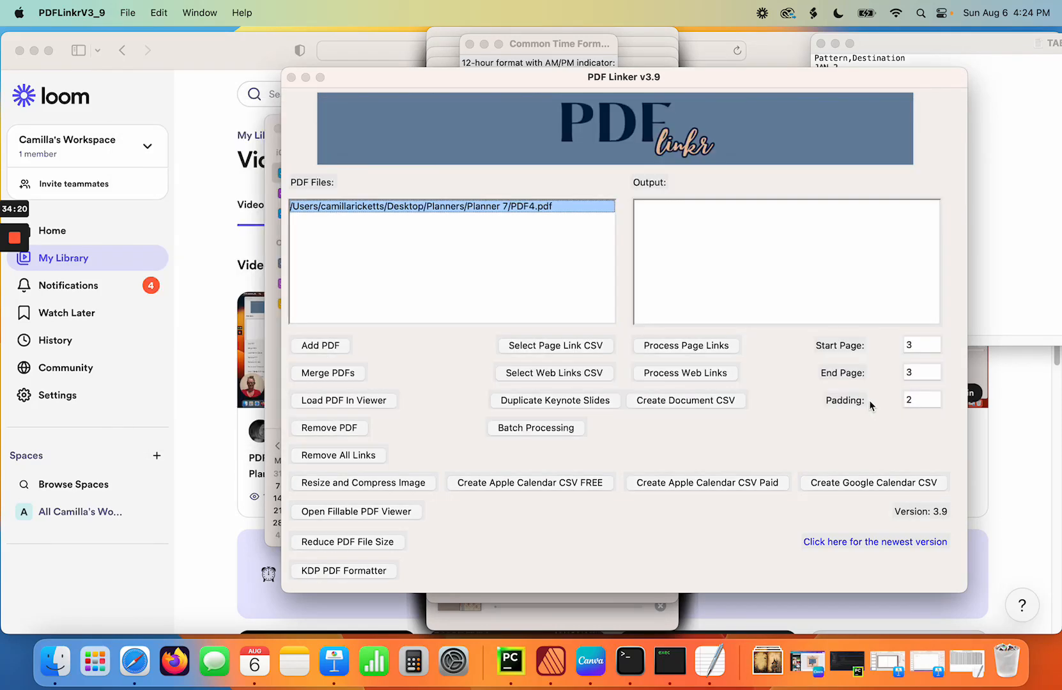
- Process the page links for page 3 of PDF4.pdf and clear the output text
click(682, 349)
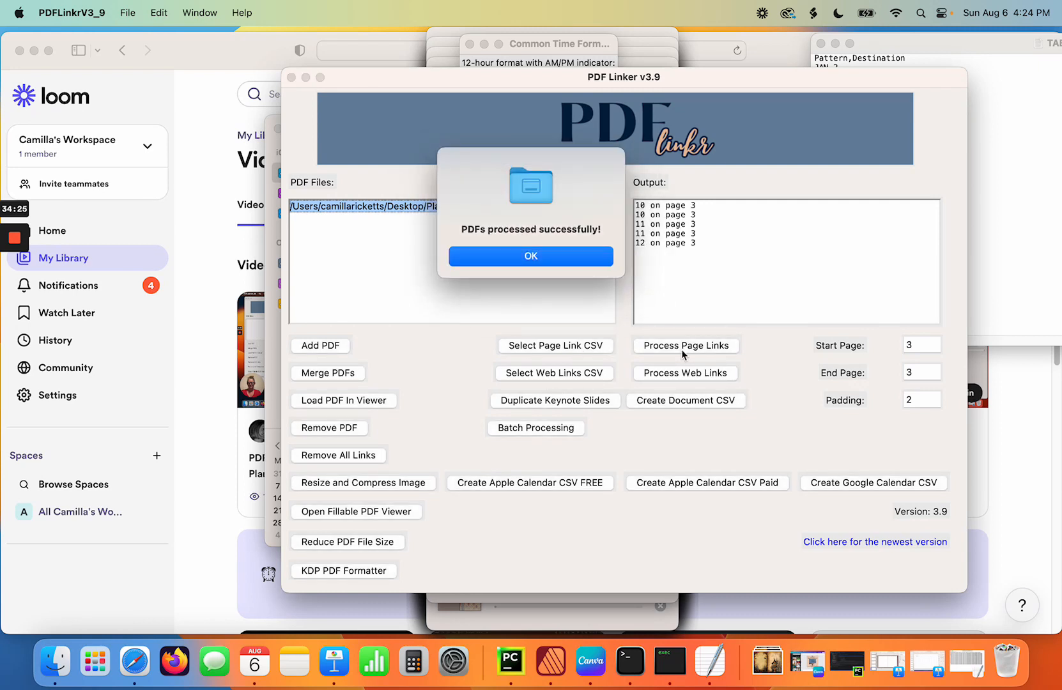
click(568, 259)
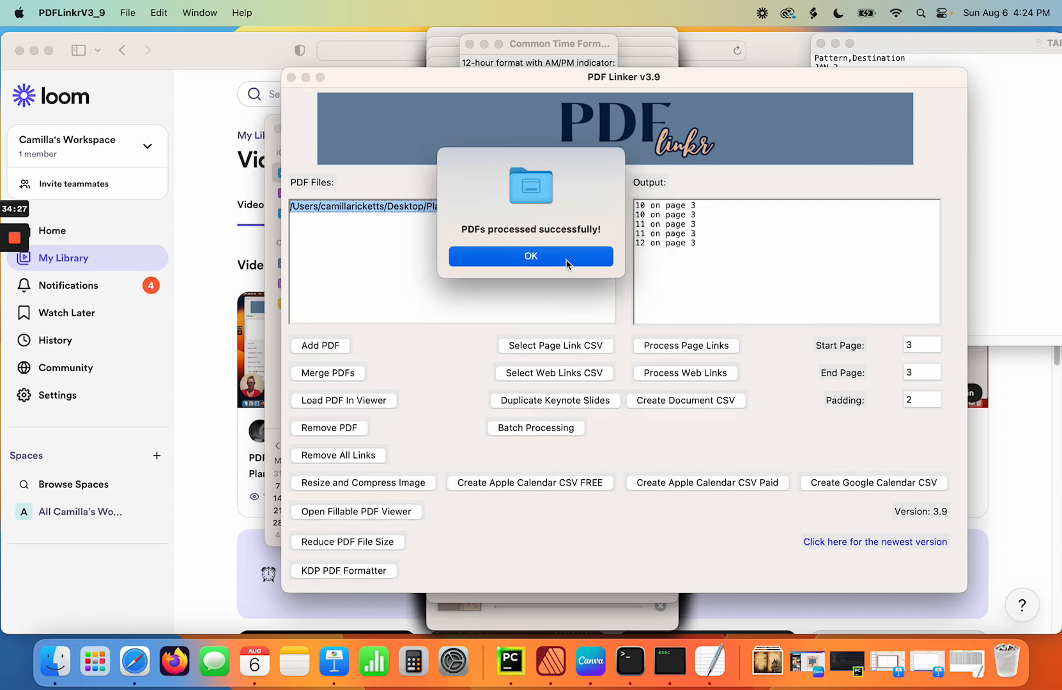
drag(698, 250, 592, 200)
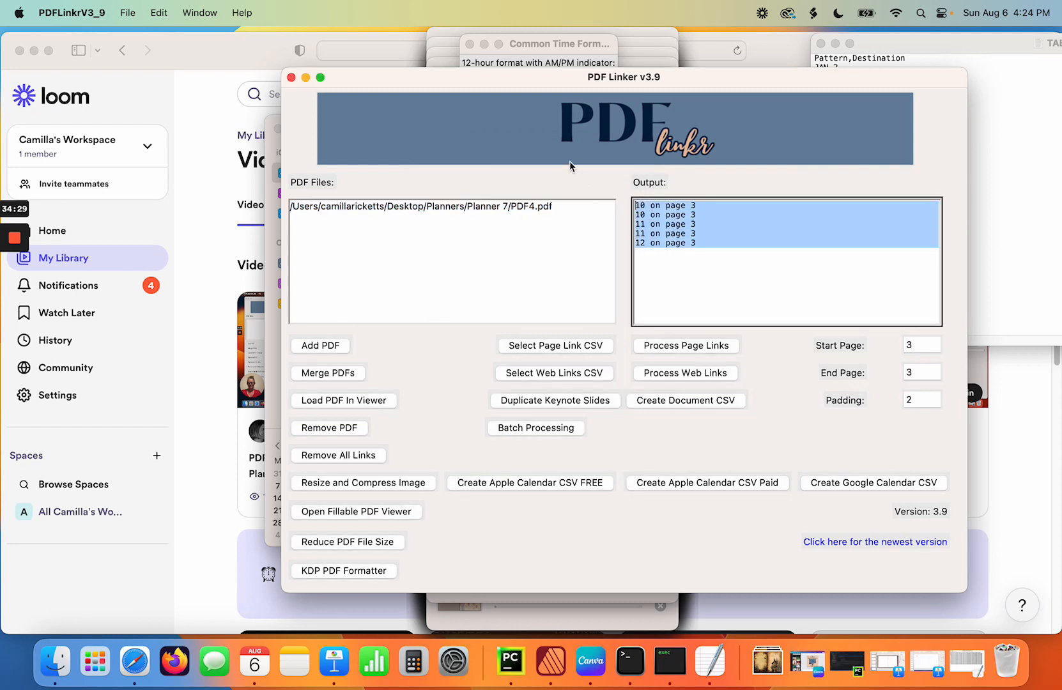
key(BackSpace)
- Load PDF4.pdf in the PDF viewer, widen its window, and go to the daily planner page with the hourly schedule
click(497, 207)
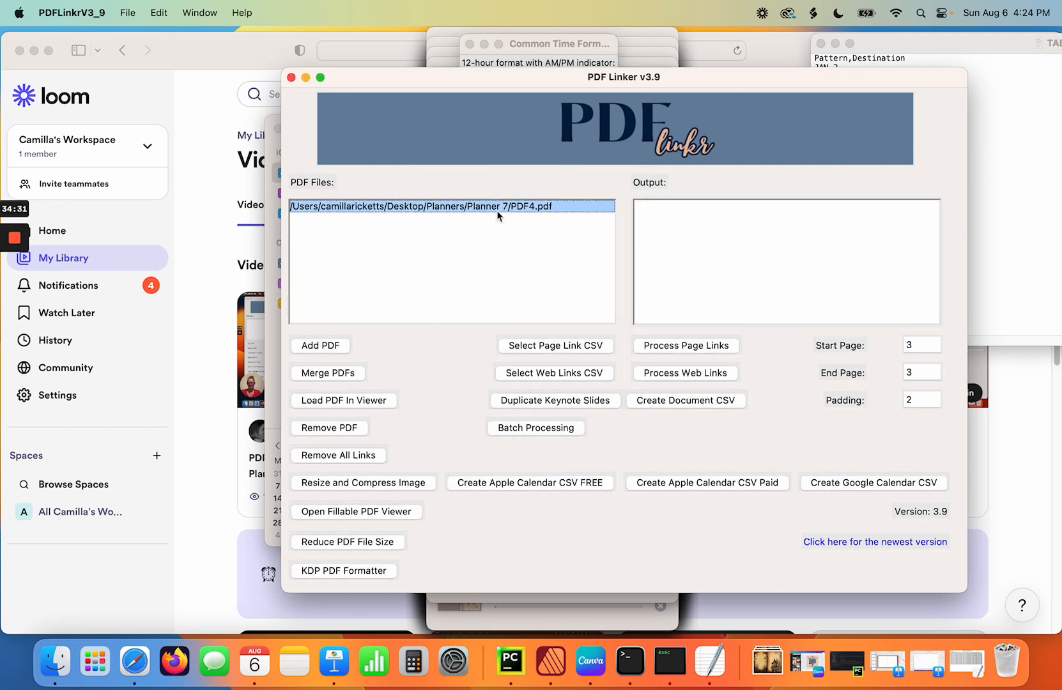
click(344, 401)
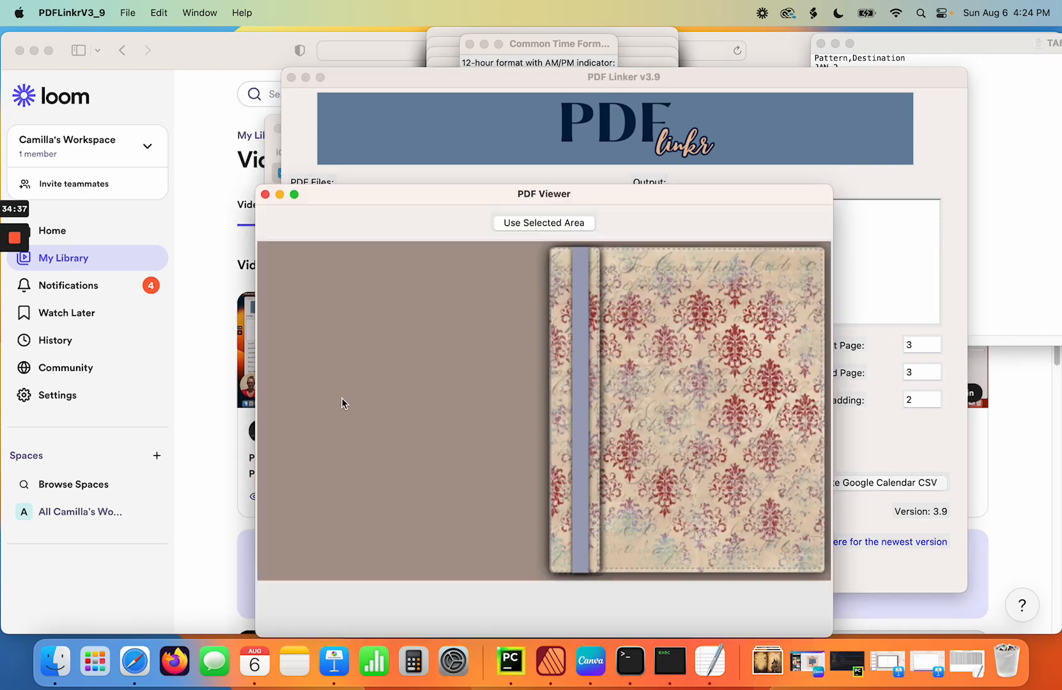
drag(623, 198, 458, 61)
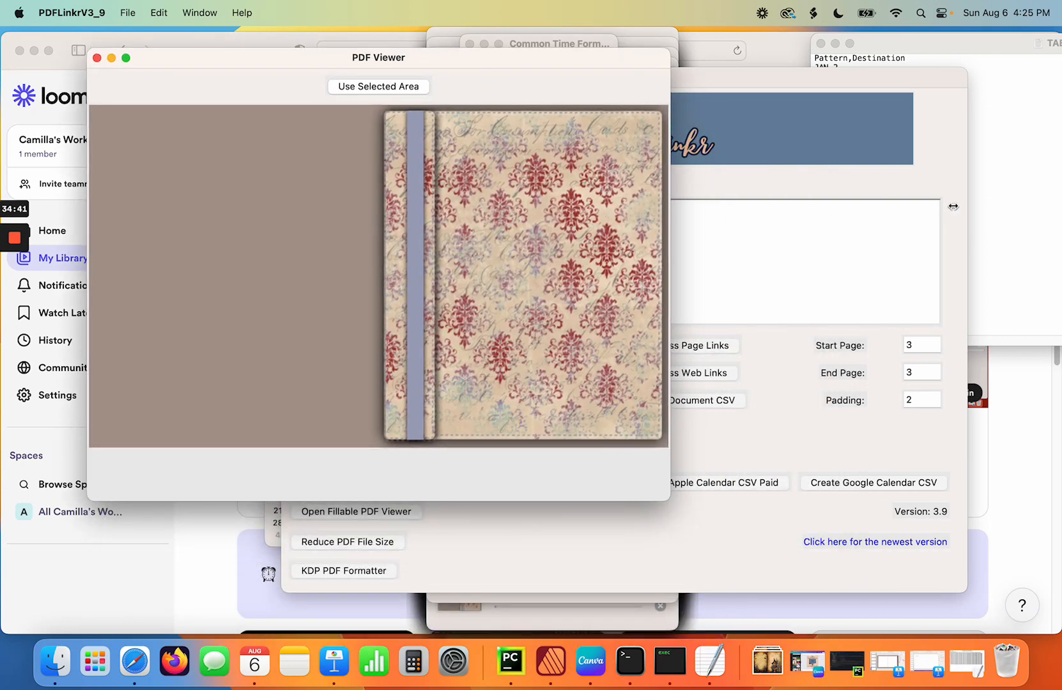
drag(954, 207, 953, 206)
click(920, 304)
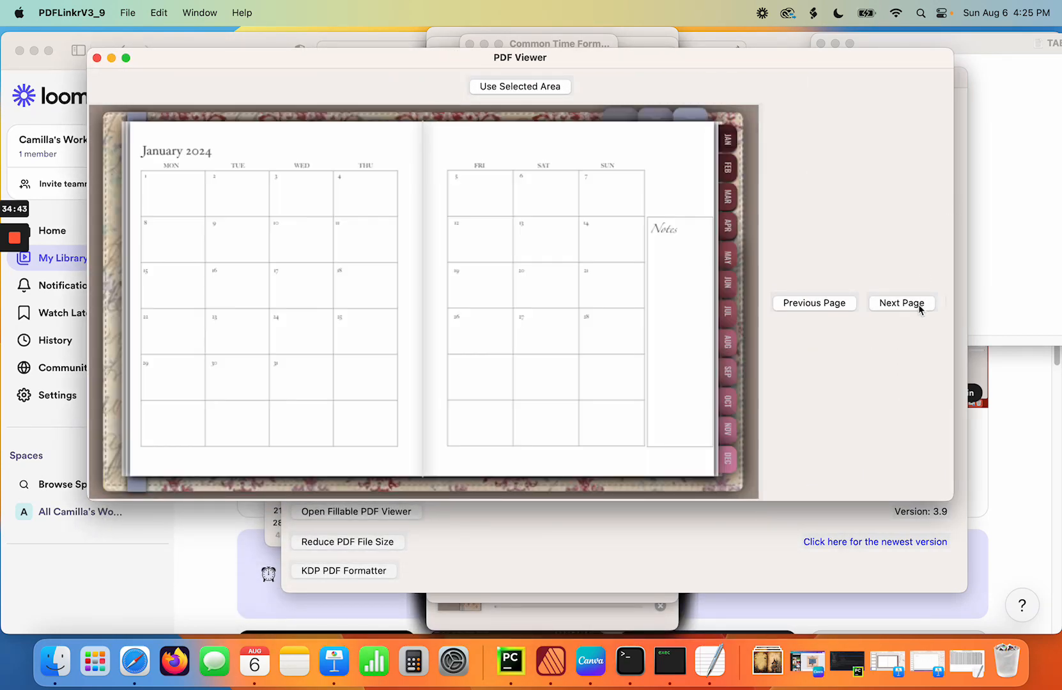
click(921, 305)
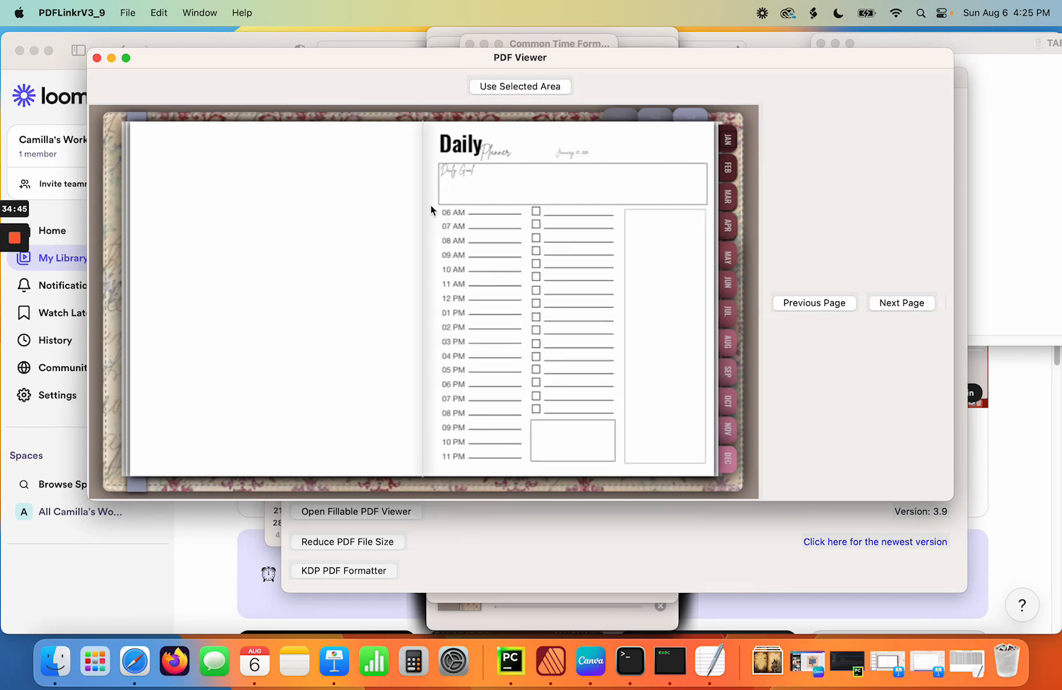
- Use the hourly schedule column from 06 AM to 11 PM as the link area and process the web links for page 3
drag(430, 204, 525, 471)
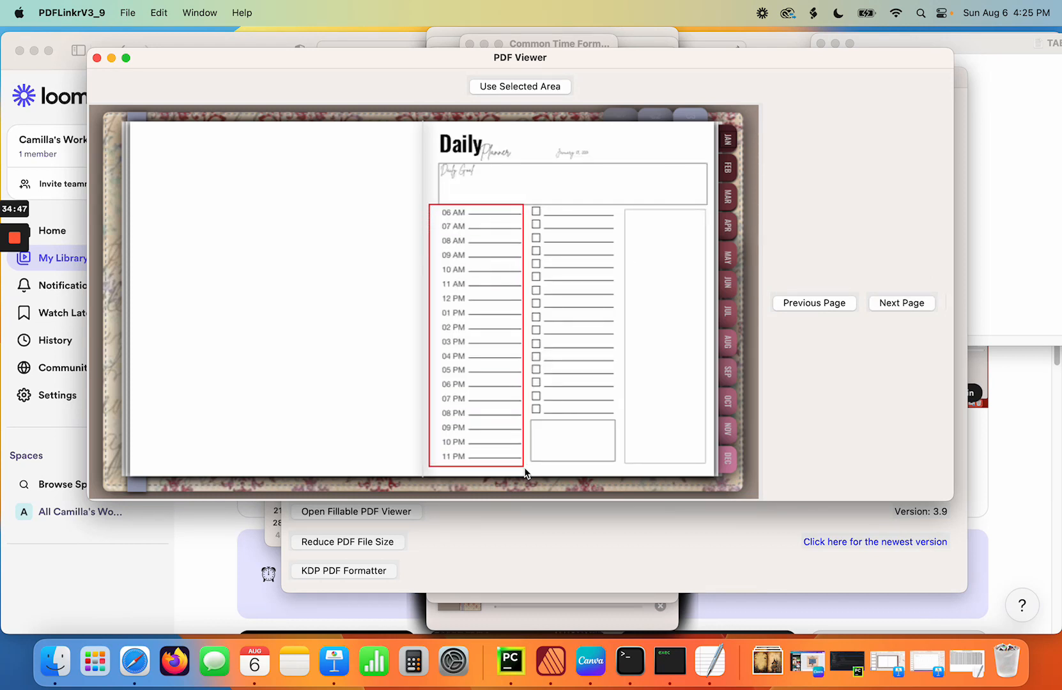
click(540, 88)
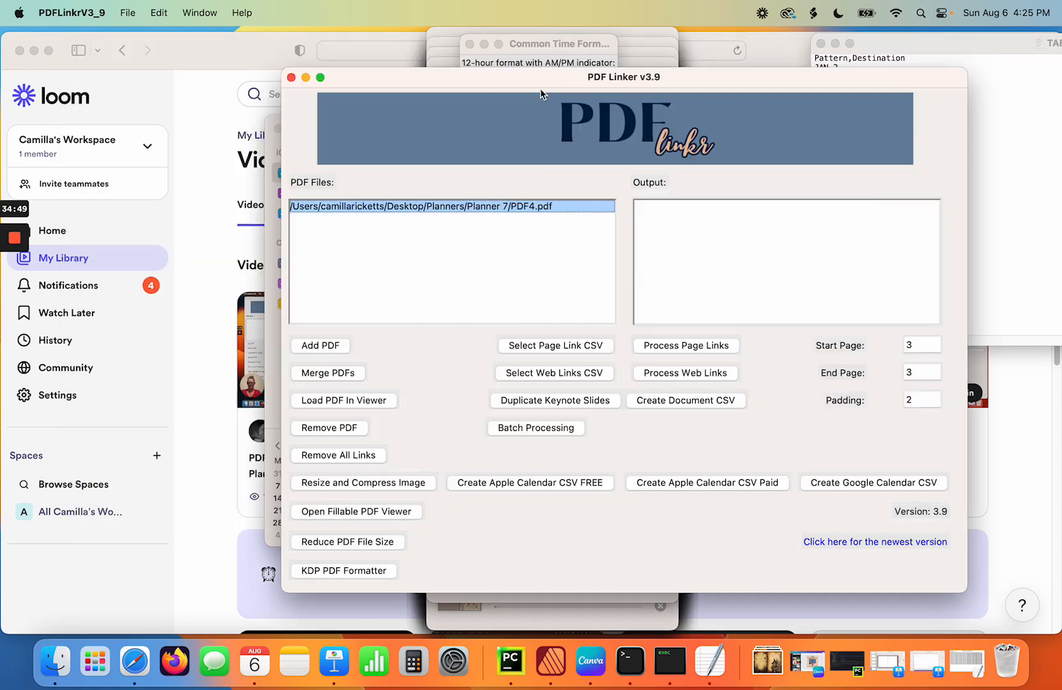
click(581, 372)
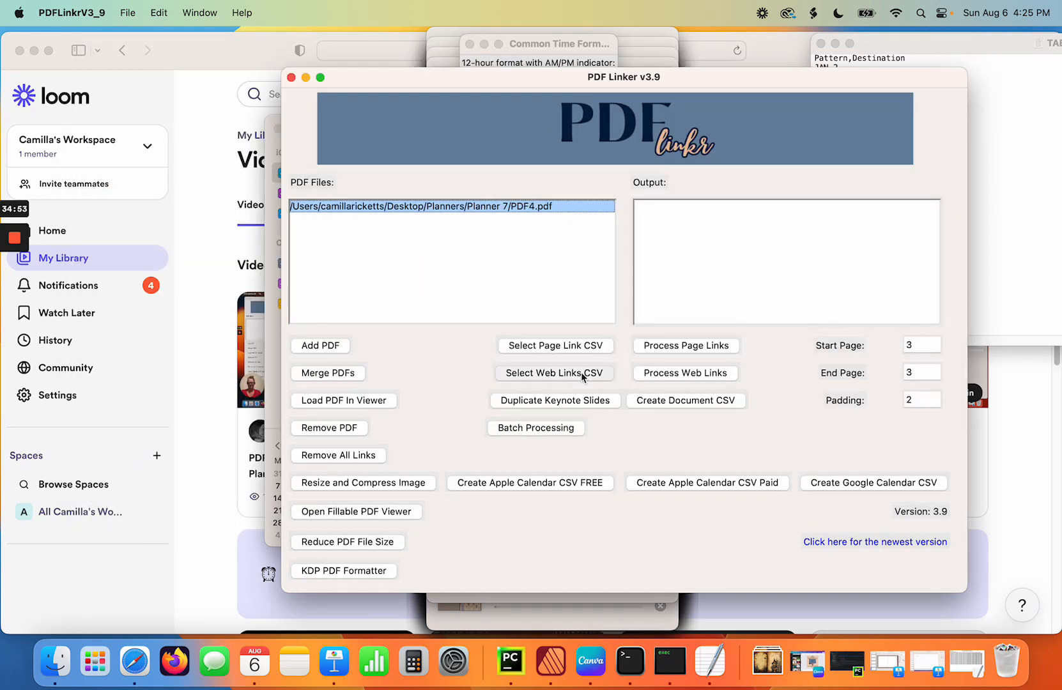
key(Escape)
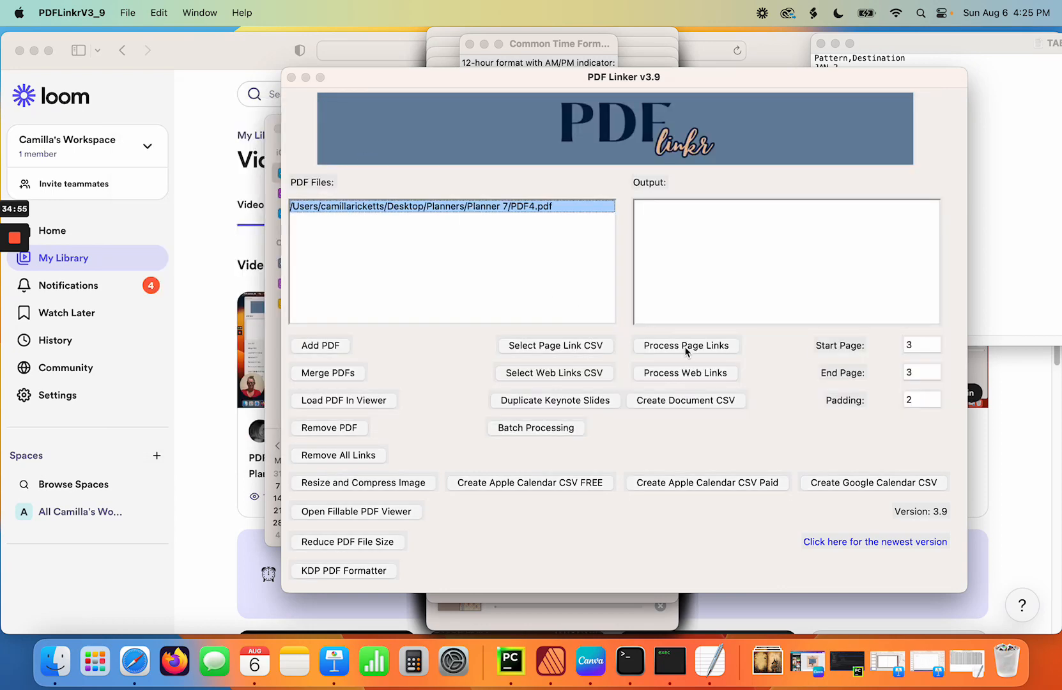
click(694, 375)
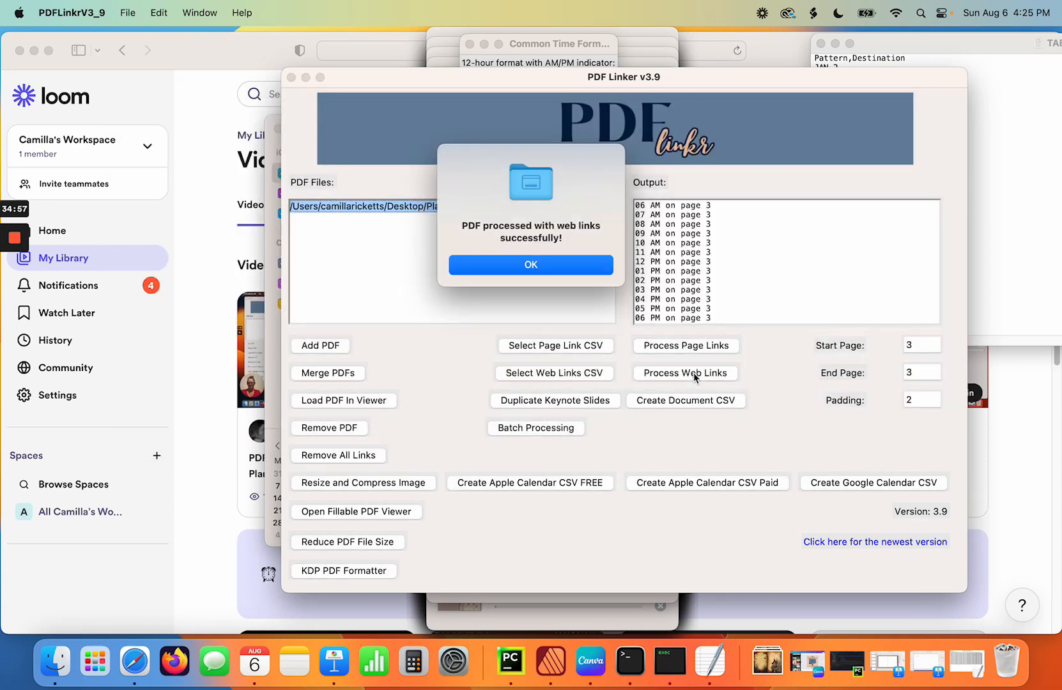
click(555, 268)
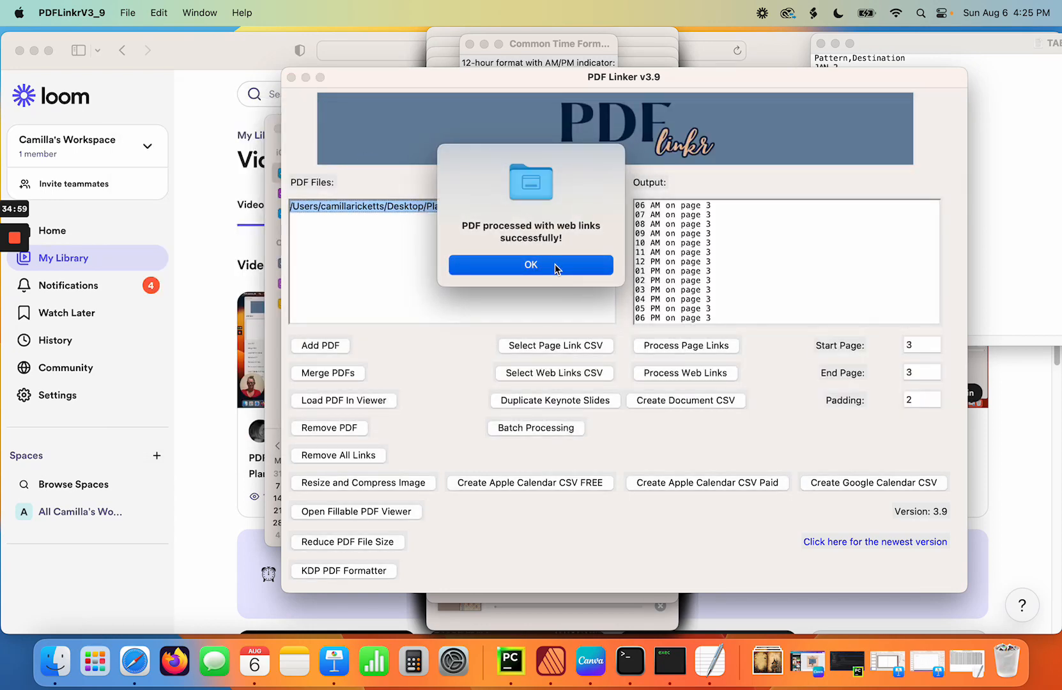
- Open PDF4_linked.pdf from the Desktop's Planners > Planner 7 folder in Preview
click(56, 662)
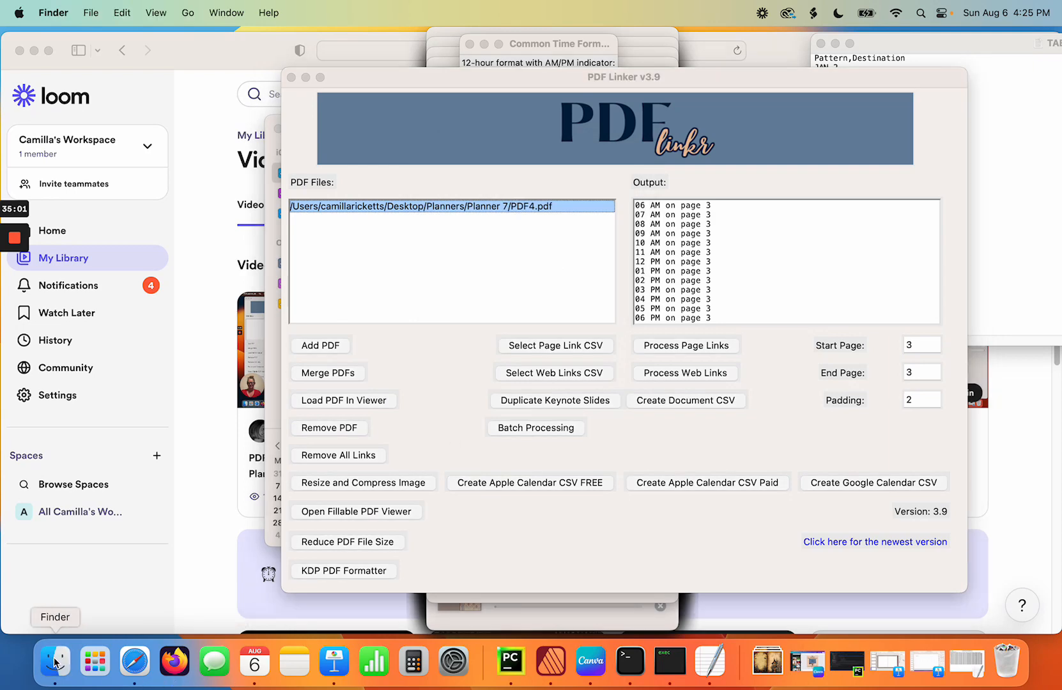
scroll(219, 326, down, 5)
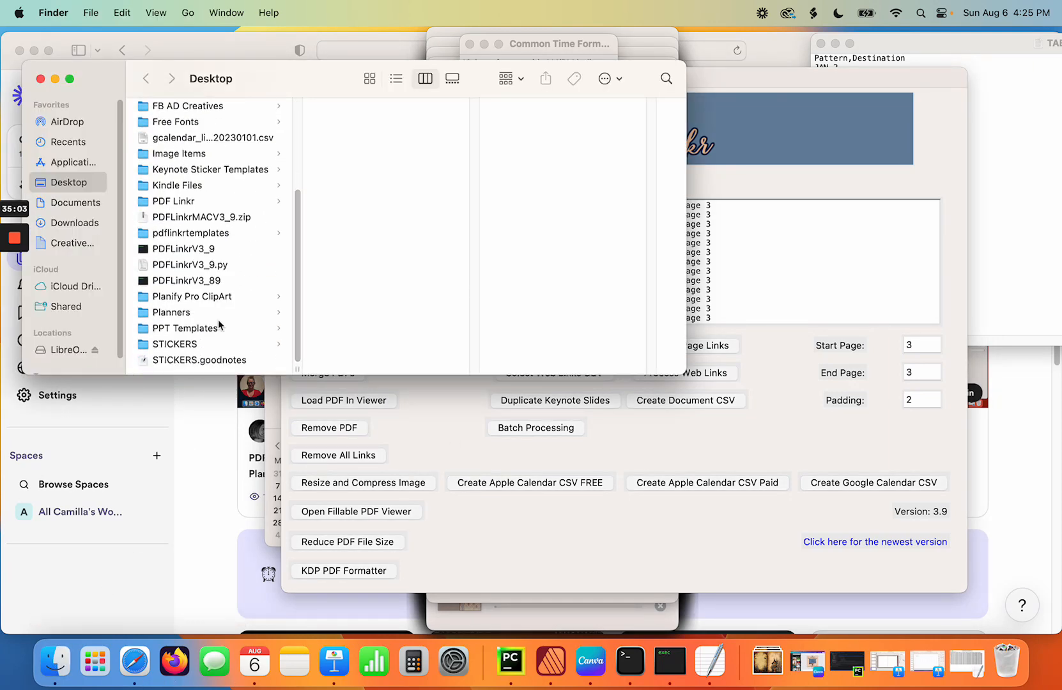
click(179, 313)
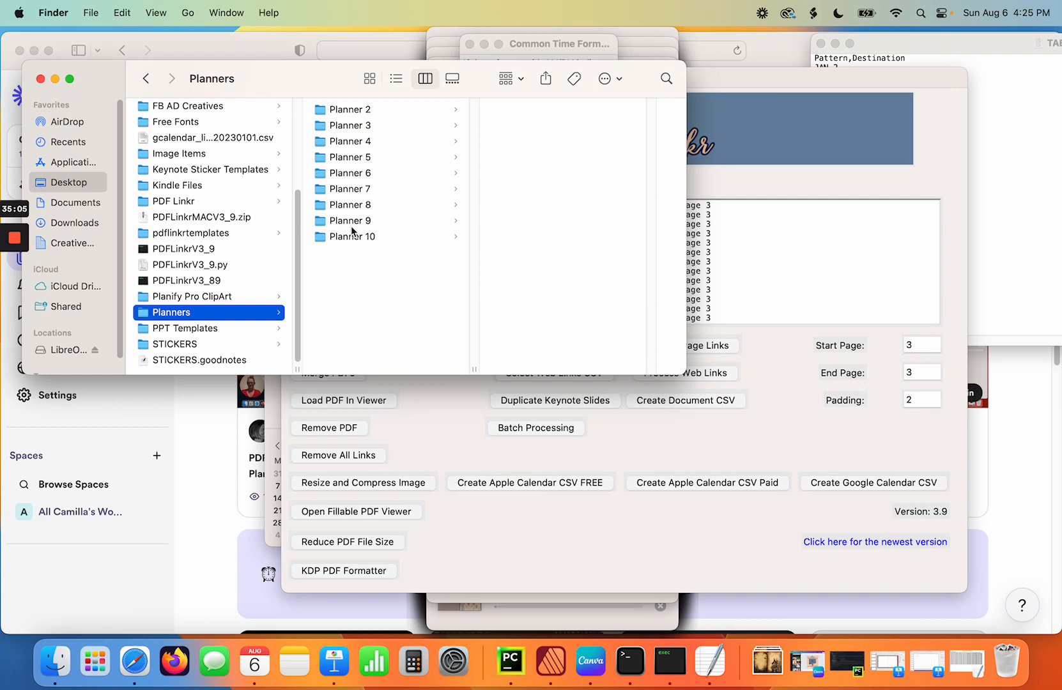
click(351, 189)
scroll(659, 218, down, 3)
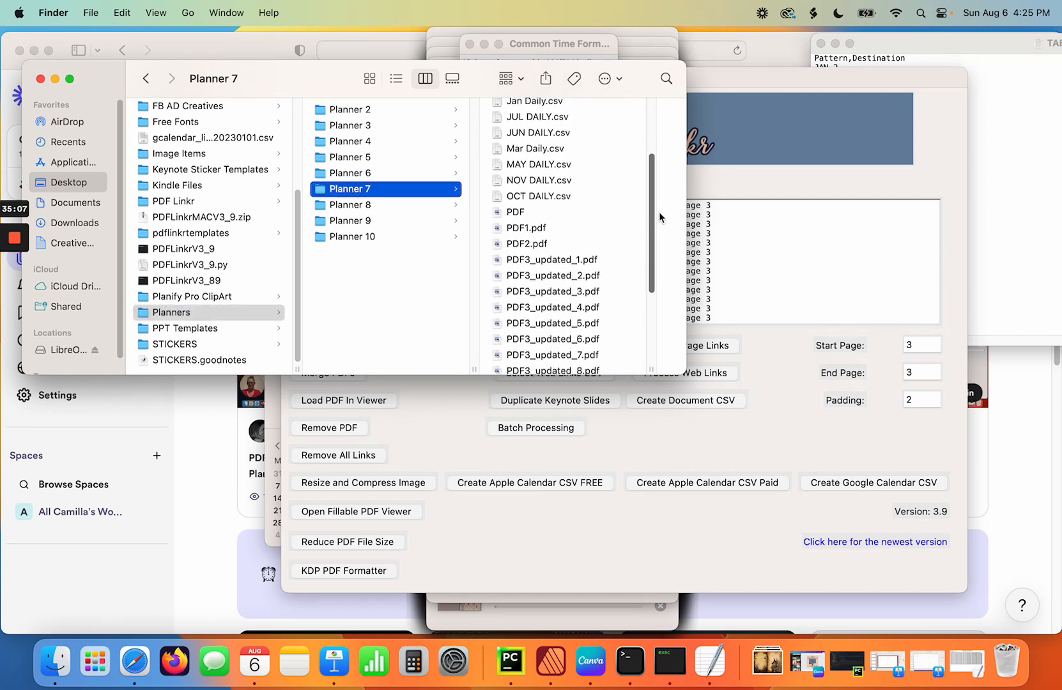
scroll(659, 212, down, 5)
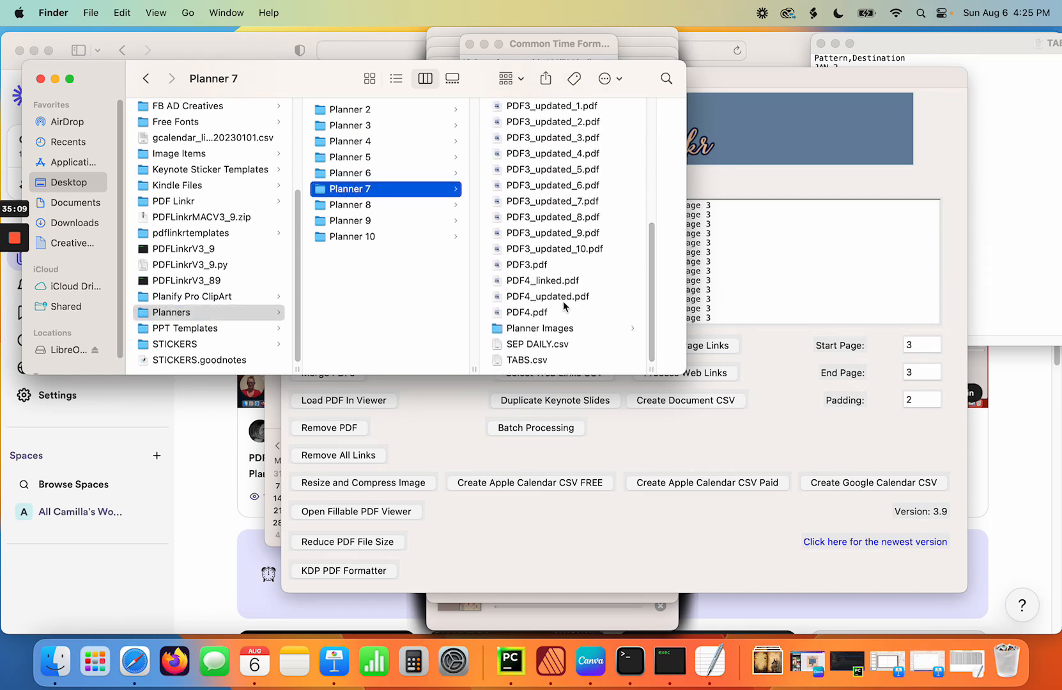
click(560, 281)
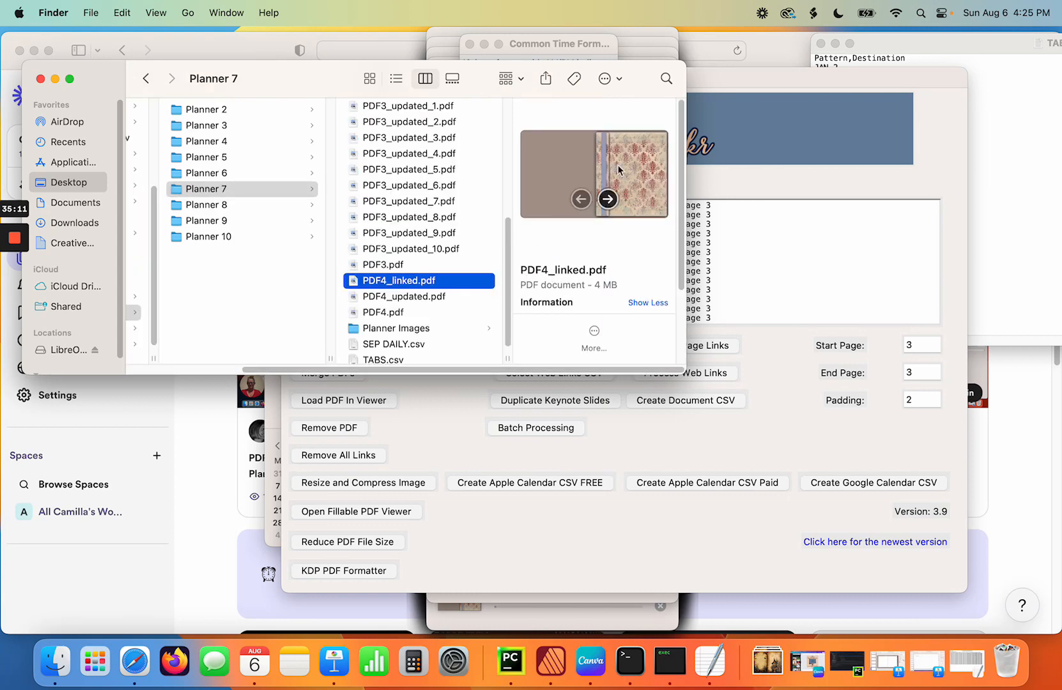
double_click(407, 281)
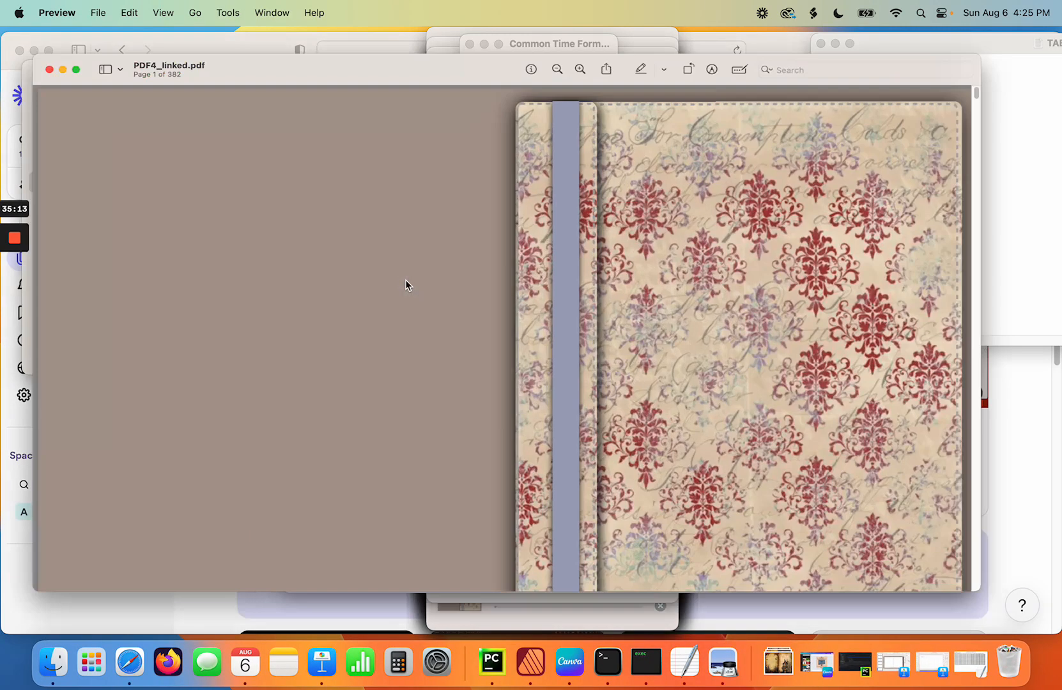
- Go to the January 1, 2024 daily planner page and follow its 06 AM link to Google Calendar in Safari
scroll(781, 329, down, 15)
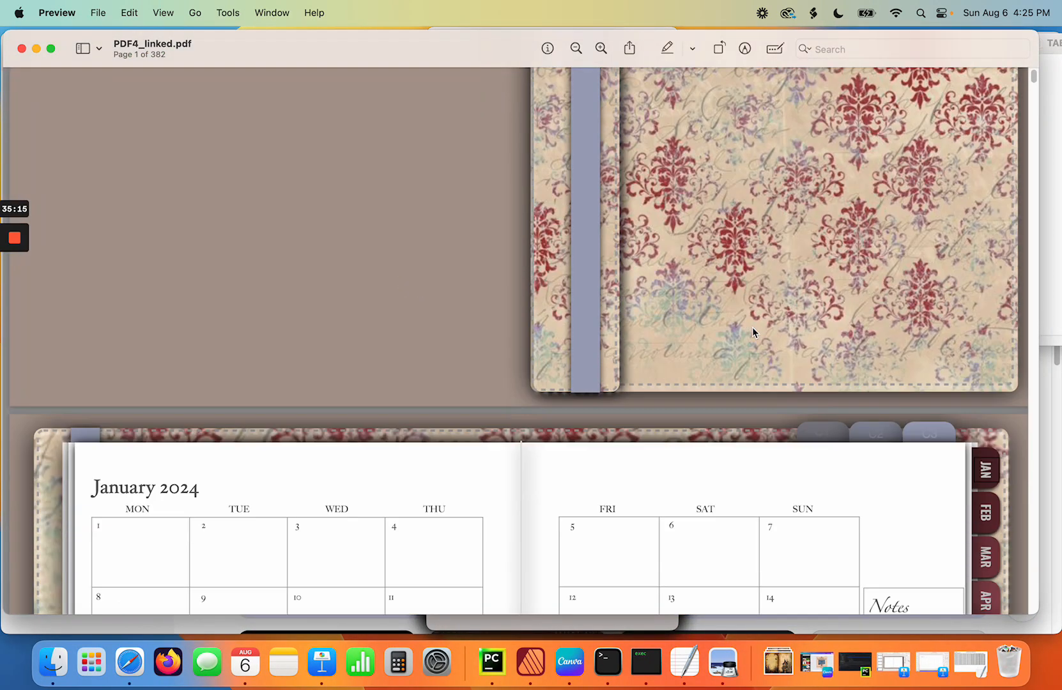
scroll(745, 329, down, 10)
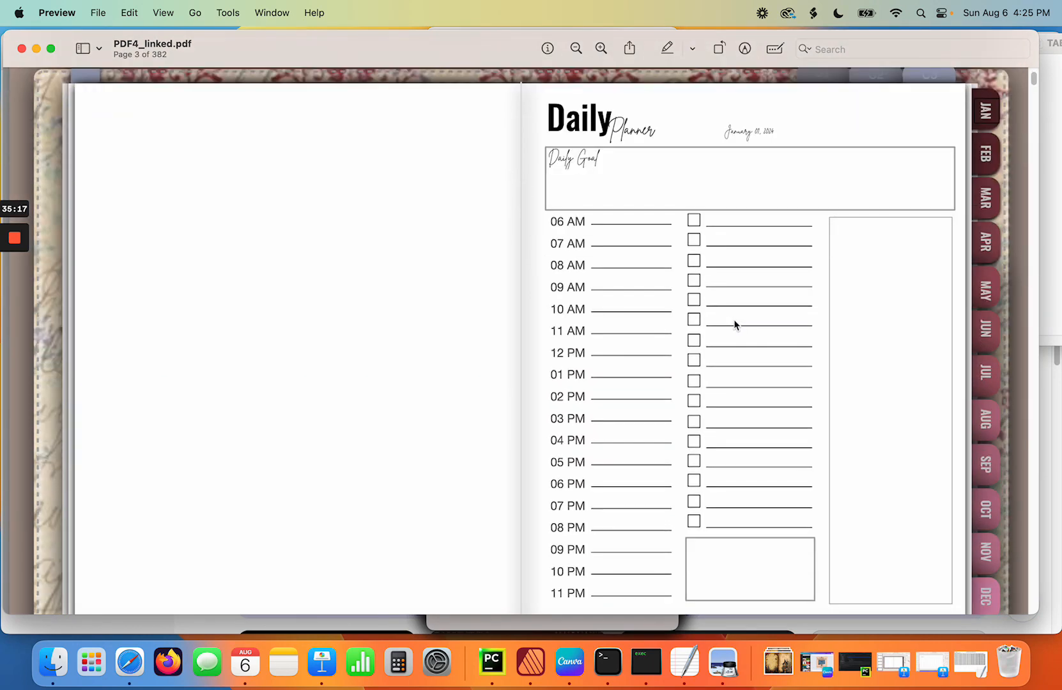
scroll(728, 316, up, 1)
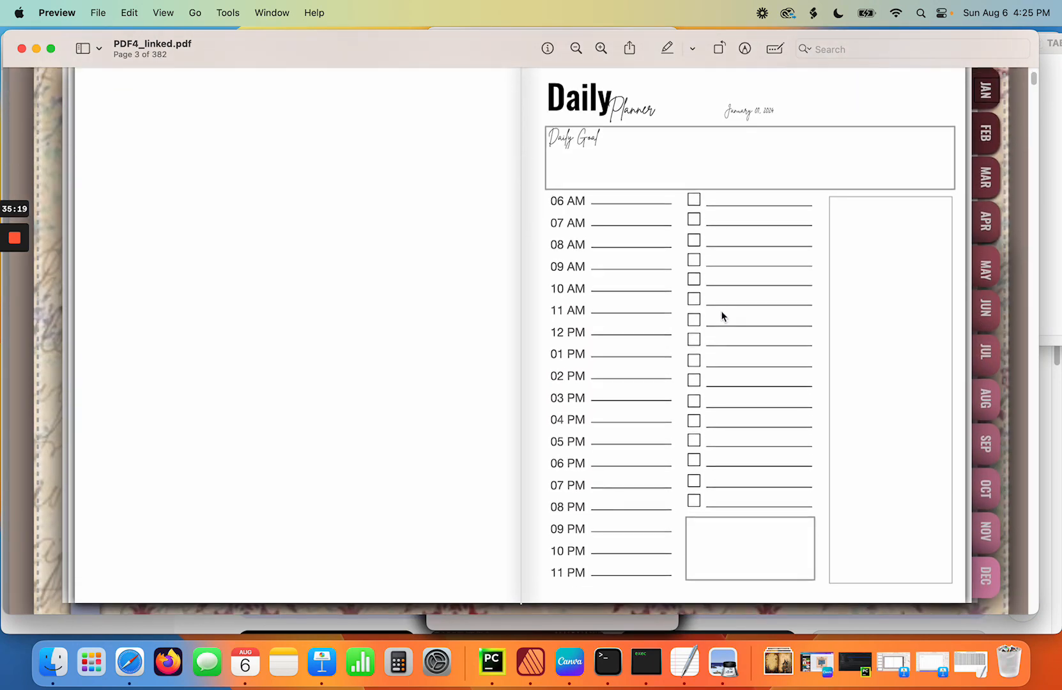
click(570, 204)
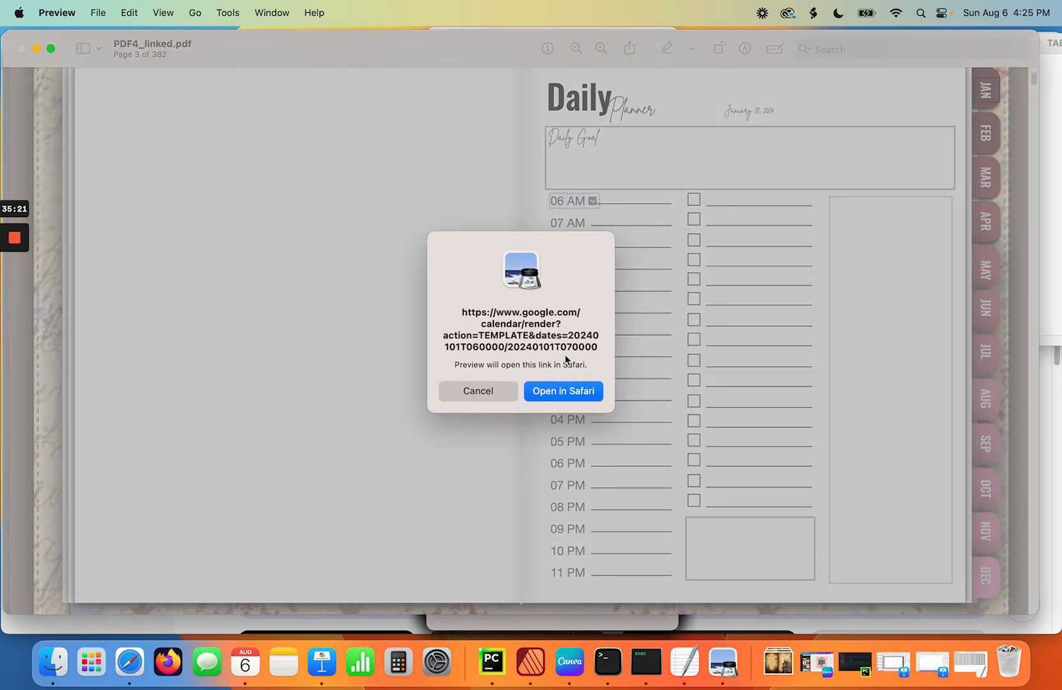
click(563, 391)
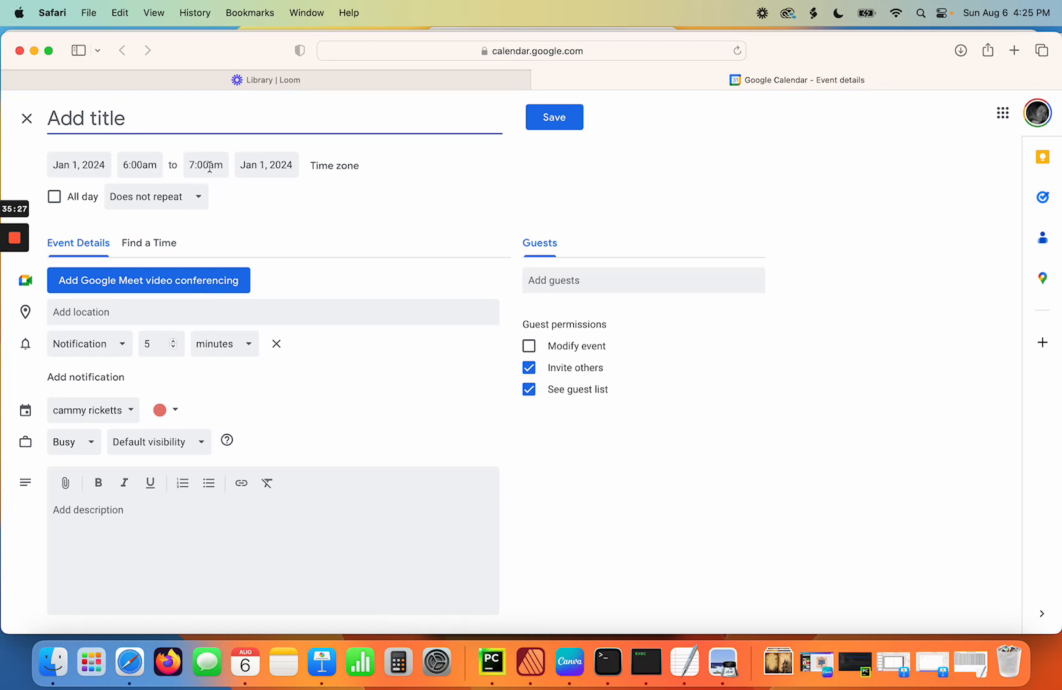
- Return to PDF4_linked.pdf in Preview, test the 07 AM calendar link, then discard the new event and close the Safari window
click(53, 663)
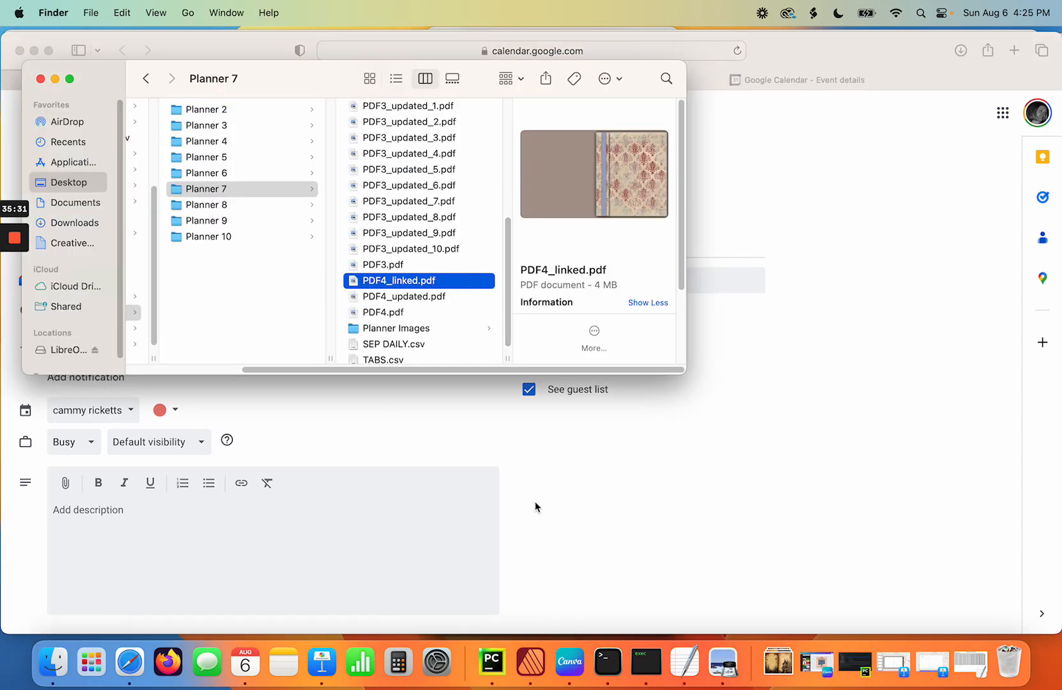
click(724, 663)
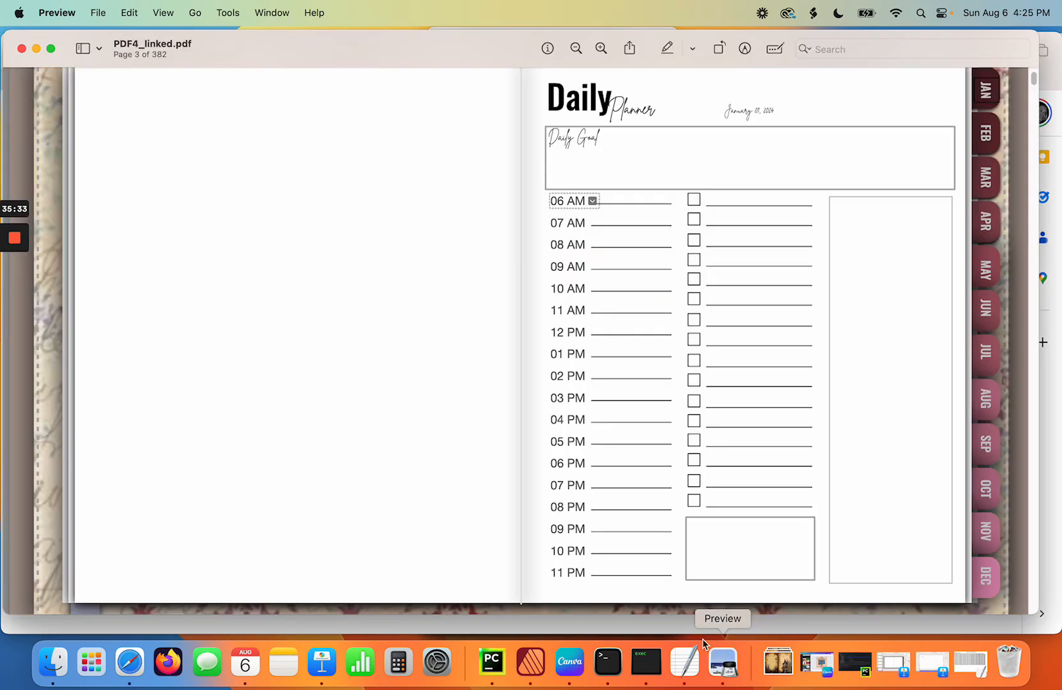
click(565, 232)
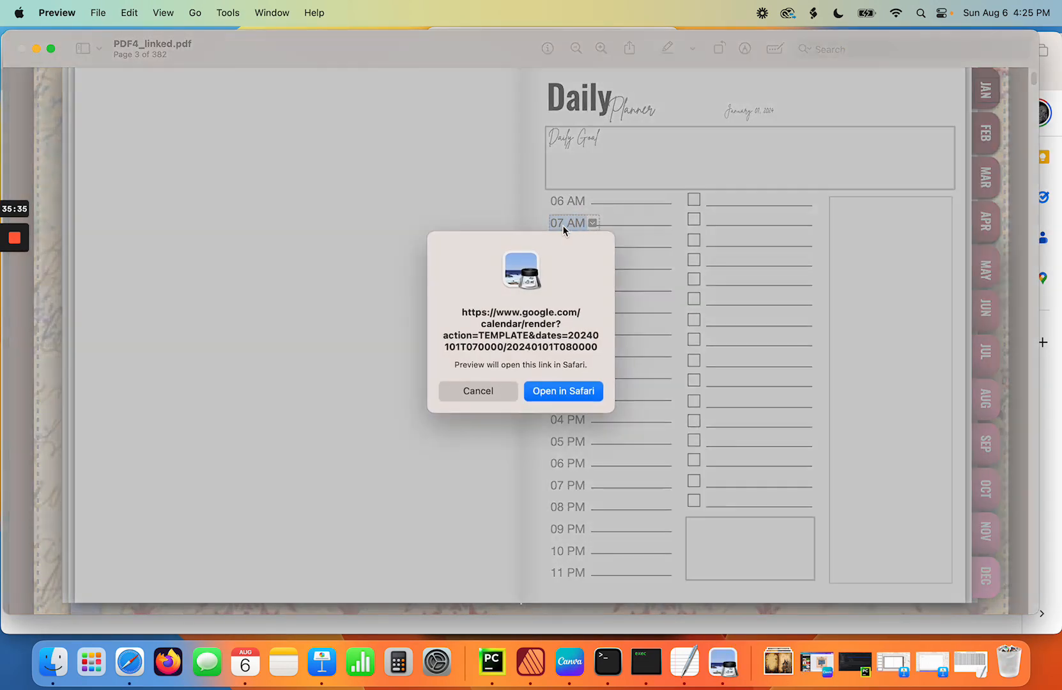
click(576, 393)
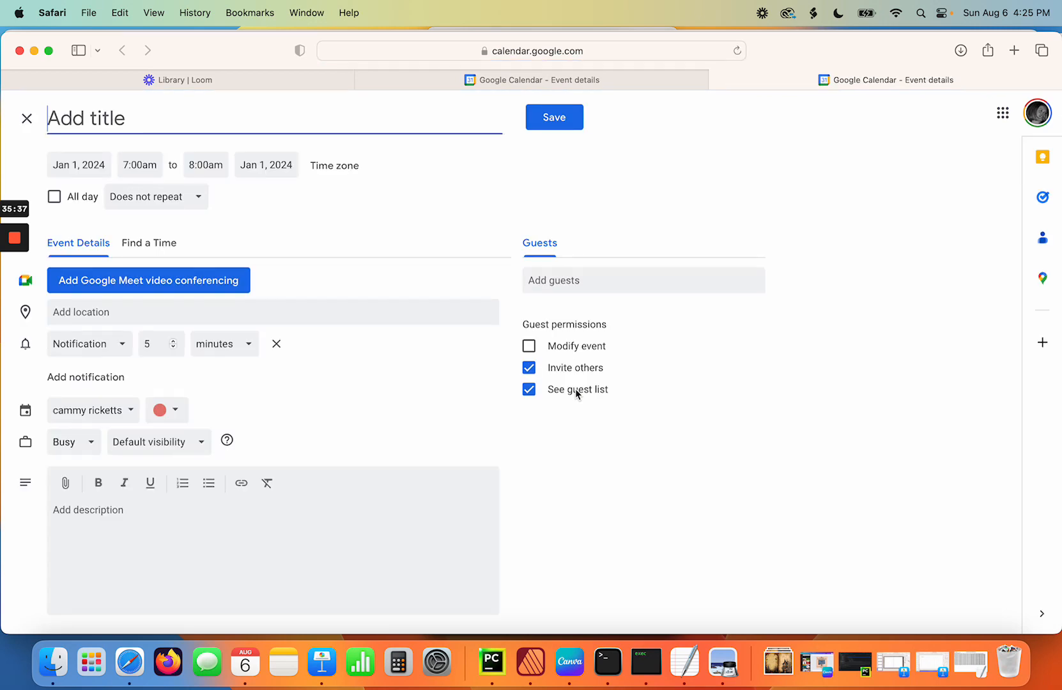
click(27, 119)
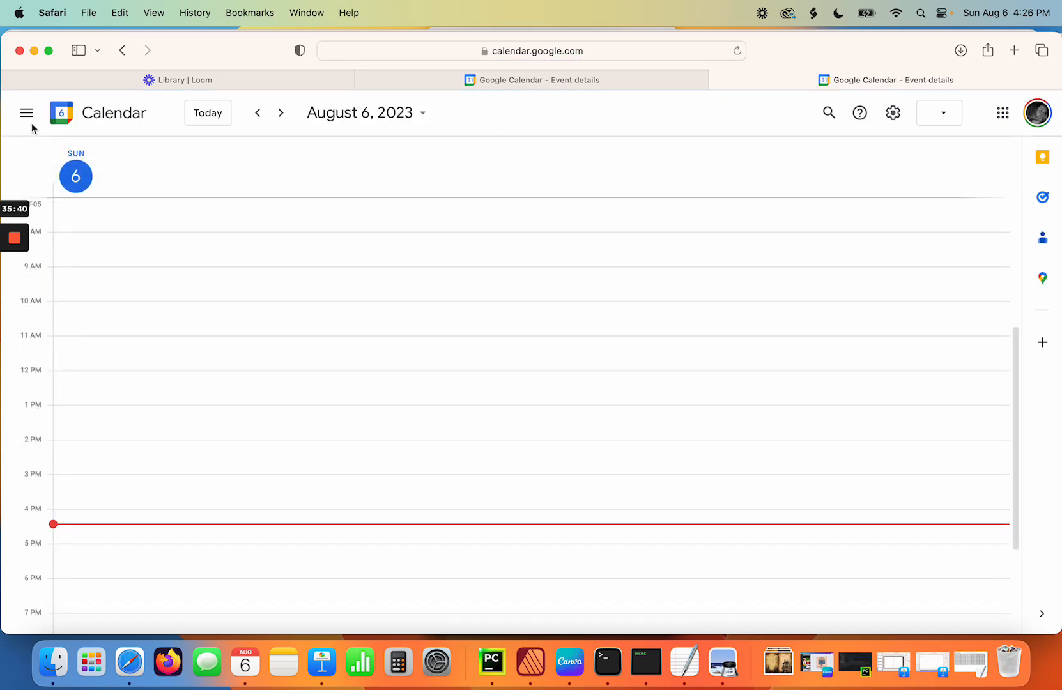
click(19, 50)
click(432, 52)
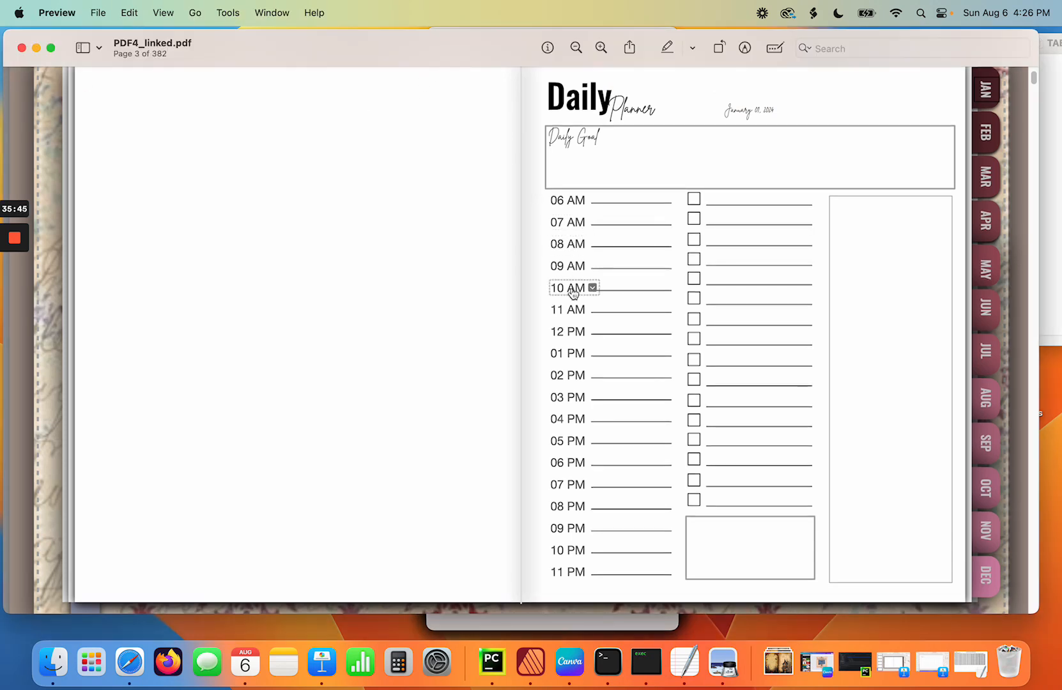
- Test the planner's page links with the OCT tab, the October 4 date and the MAR tab
click(983, 497)
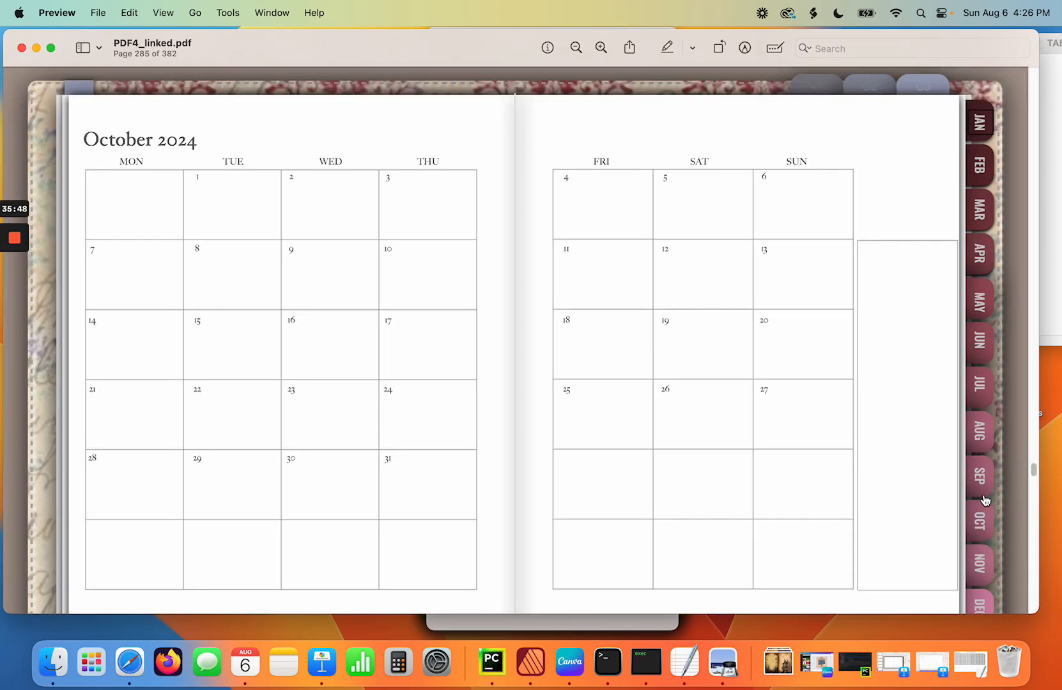
click(568, 181)
click(981, 211)
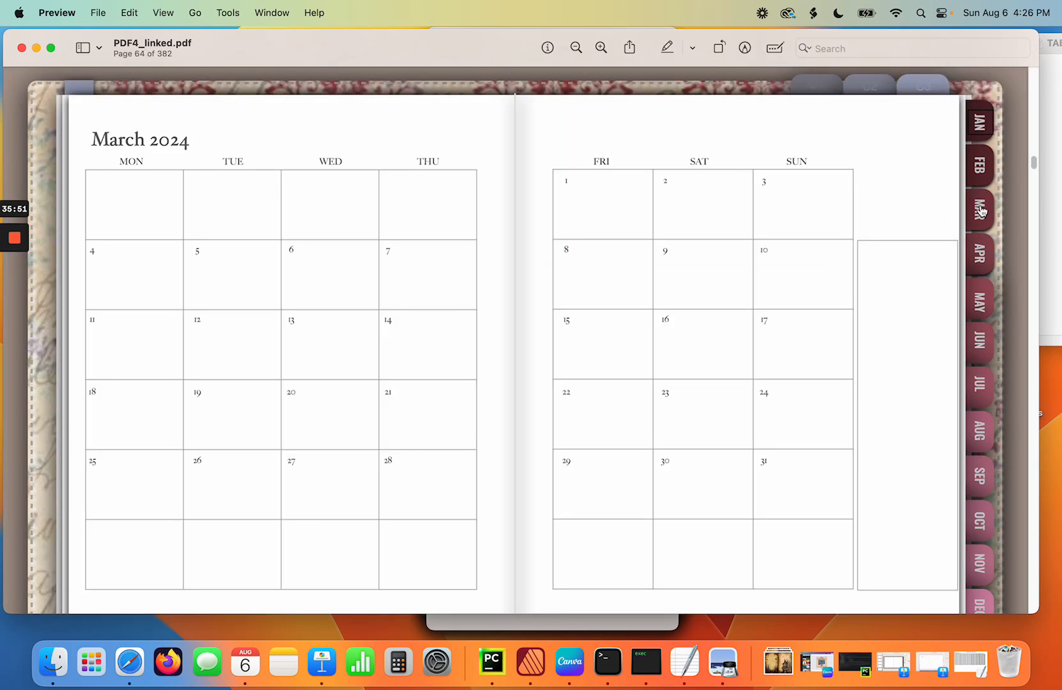